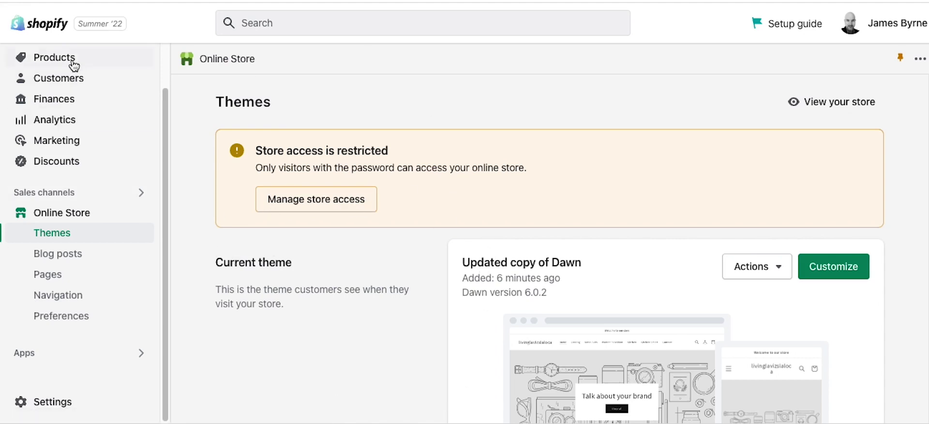
# Step: Go to the admin Home page and review the Setup guide's remaining tasks
pyautogui.scroll(2, 107, 198)
pyautogui.click(48, 71)
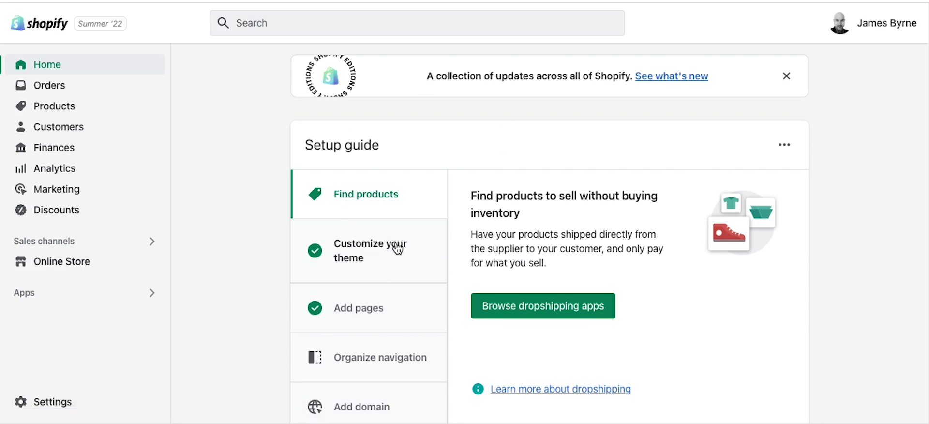
pyautogui.scroll(-3, 351, 302)
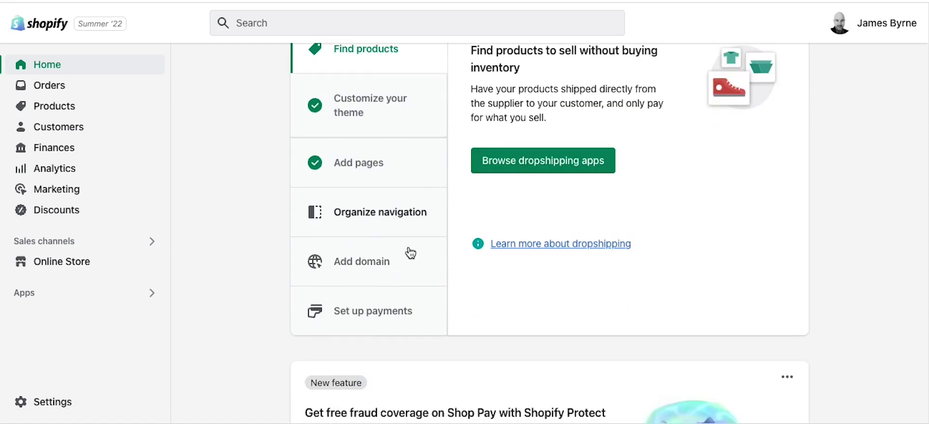
pyautogui.scroll(3, 421, 258)
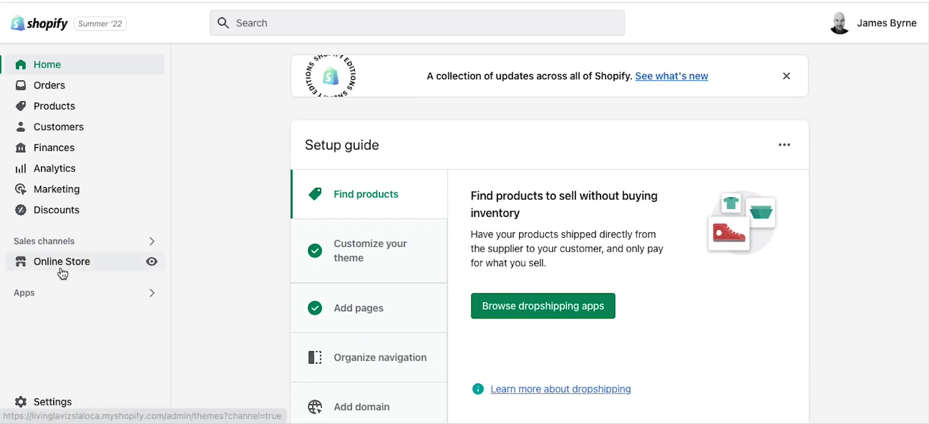
pyautogui.click(61, 263)
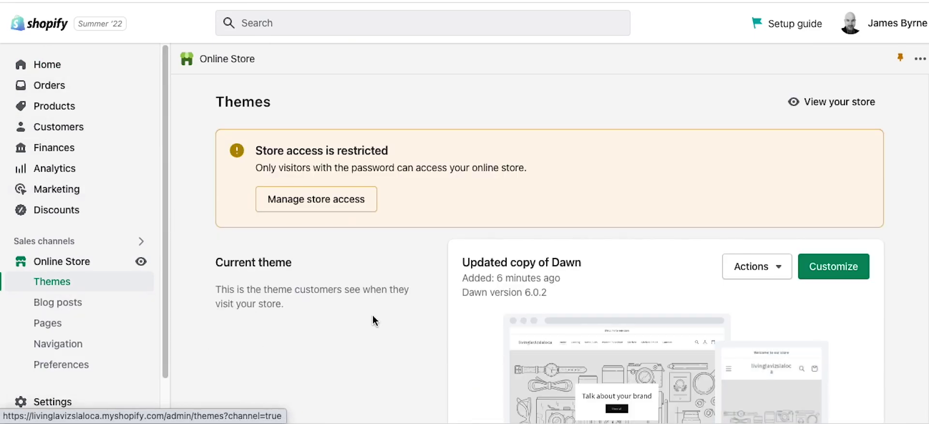
# Step: Scroll the Themes page past the current Dawn copy down to the Venture theme library
pyautogui.scroll(-3, 400, 322)
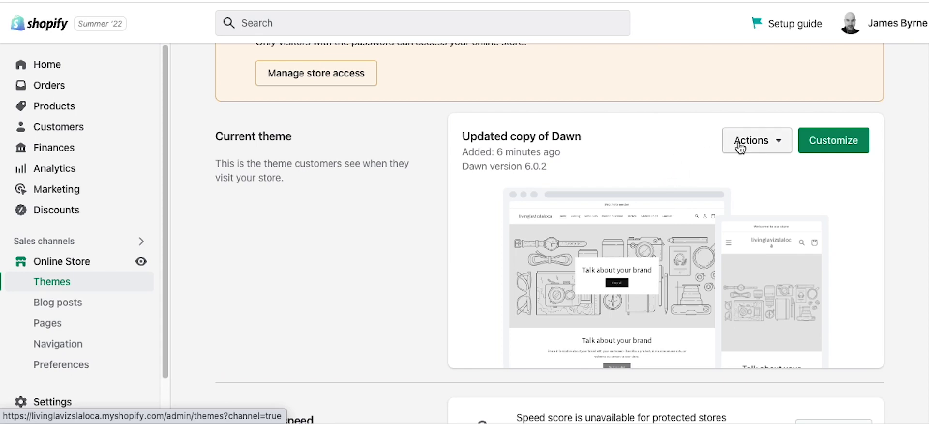
pyautogui.scroll(-8, 400, 234)
pyautogui.scroll(-3, 398, 238)
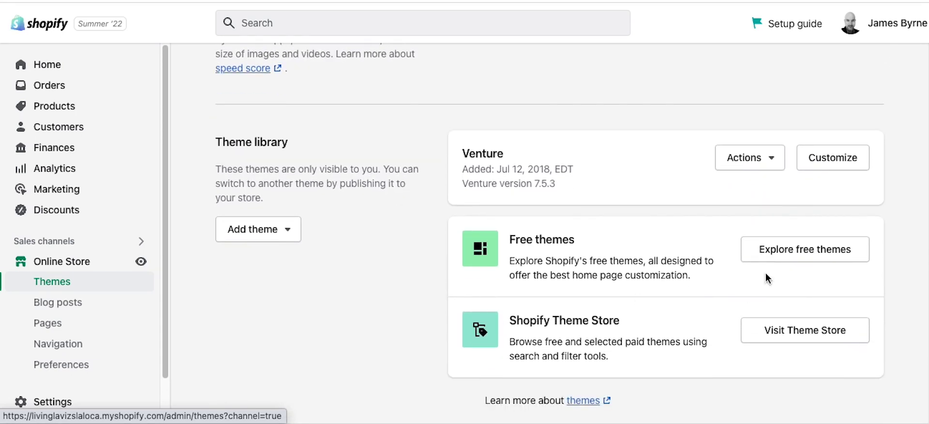
pyautogui.click(811, 247)
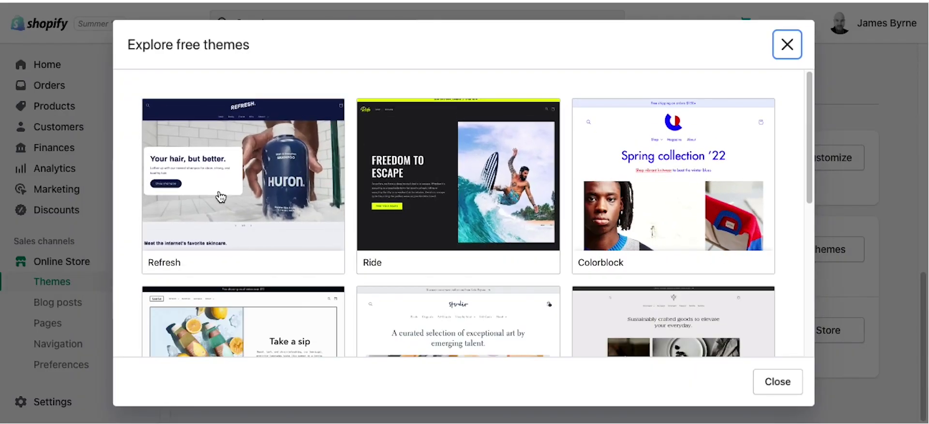
pyautogui.scroll(-5, 221, 197)
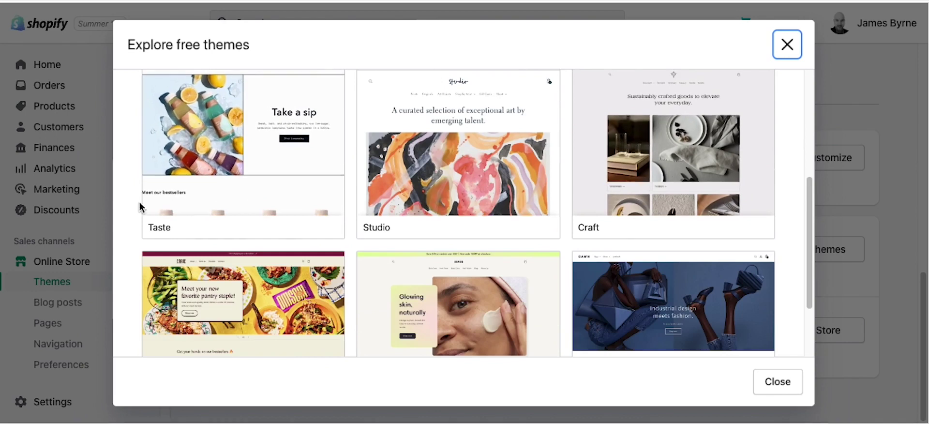
pyautogui.scroll(-2, 425, 255)
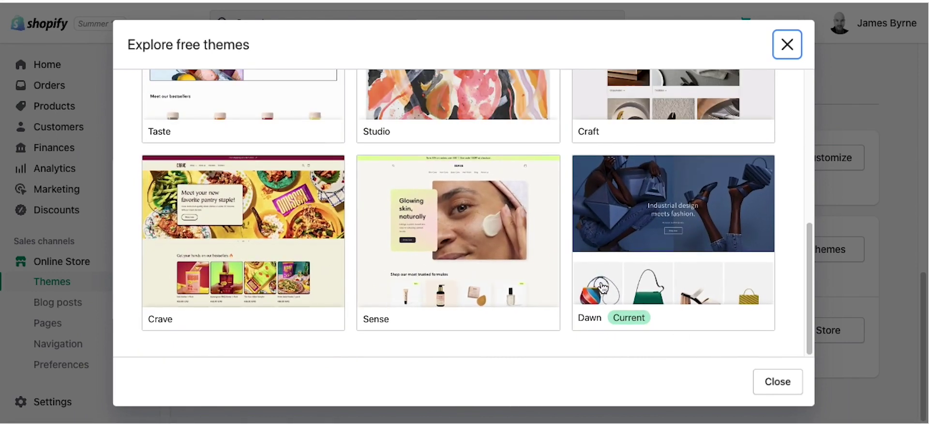
pyautogui.scroll(7, 334, 290)
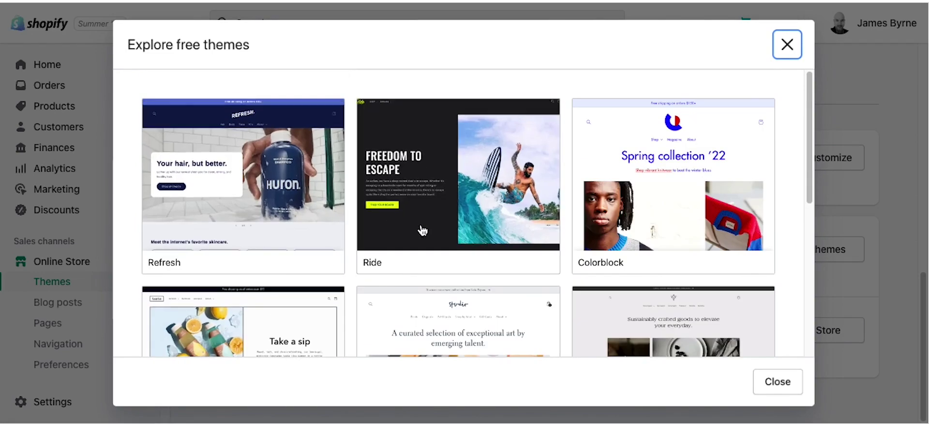
pyautogui.click(787, 44)
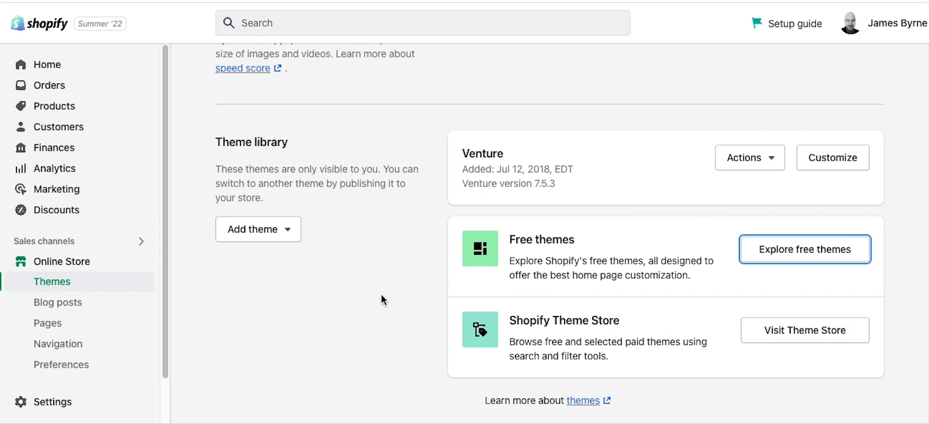
pyautogui.scroll(1, 382, 293)
pyautogui.scroll(10, 382, 288)
pyautogui.scroll(-6, 381, 288)
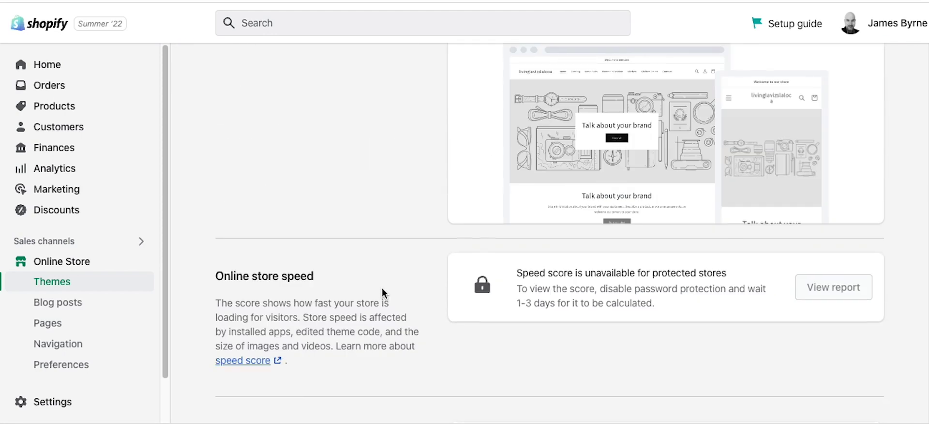
pyautogui.scroll(2, 422, 280)
pyautogui.scroll(1, 422, 285)
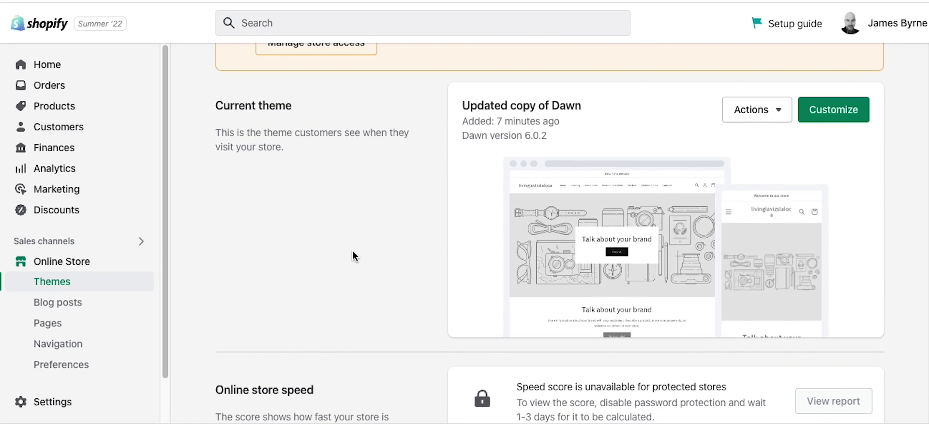
pyautogui.scroll(-1, 353, 251)
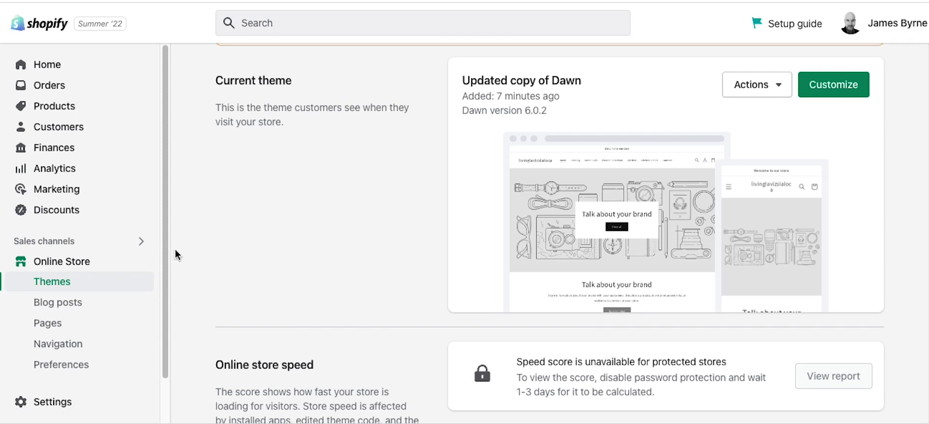
pyautogui.scroll(-1, 99, 266)
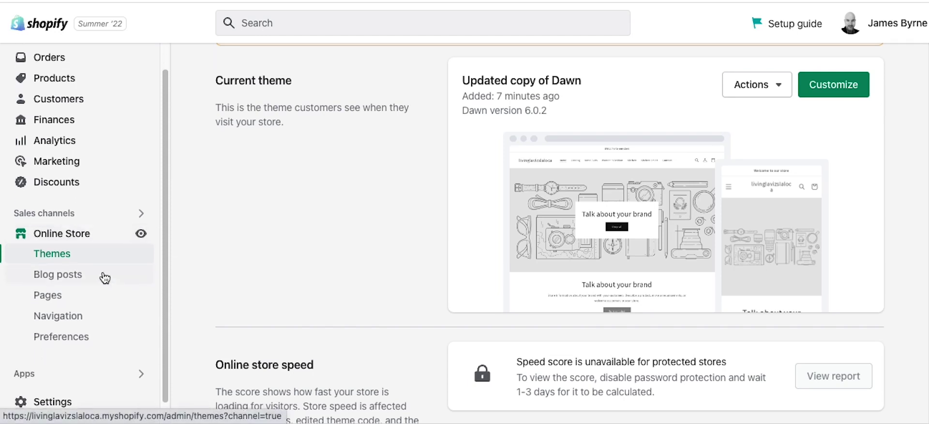
# Step: Open the Pages list with Contact, About and Privacy, and start a new page
pyautogui.click(79, 297)
pyautogui.scroll(-4, 185, 295)
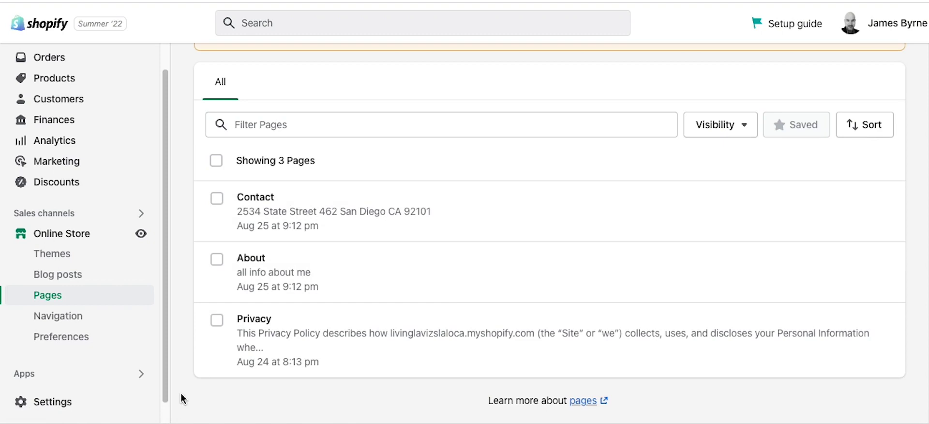
pyautogui.scroll(5, 574, 218)
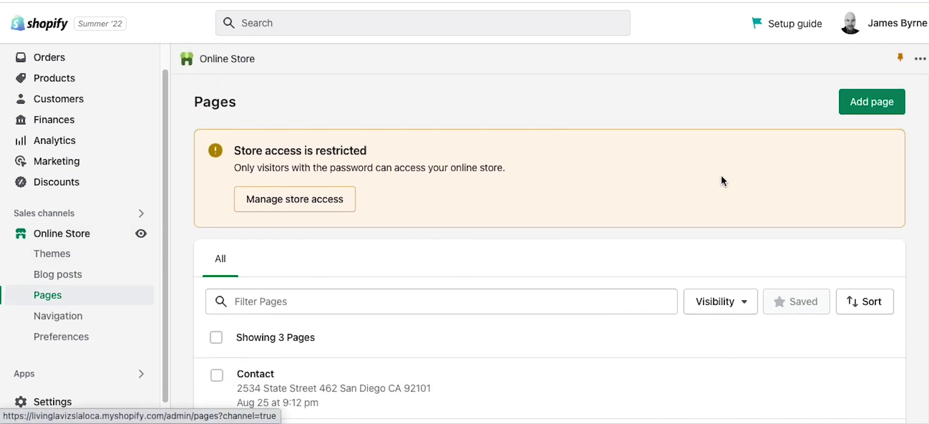
pyautogui.click(878, 104)
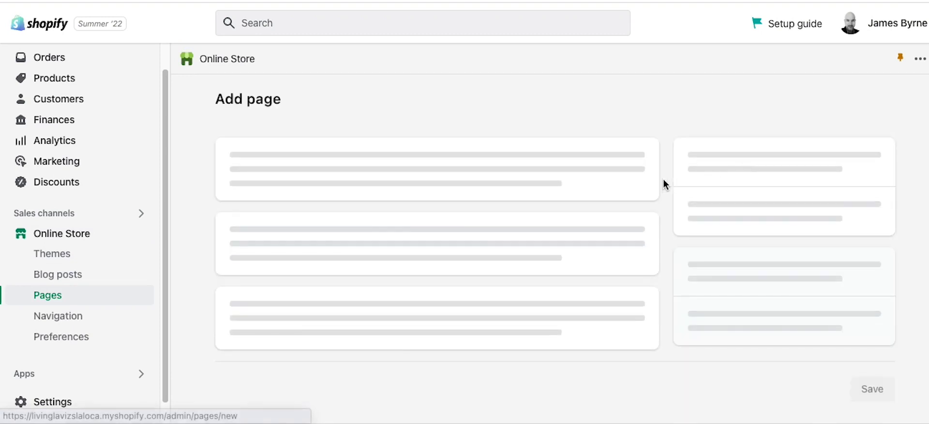
pyautogui.click(296, 177)
pyautogui.write('Shippin')
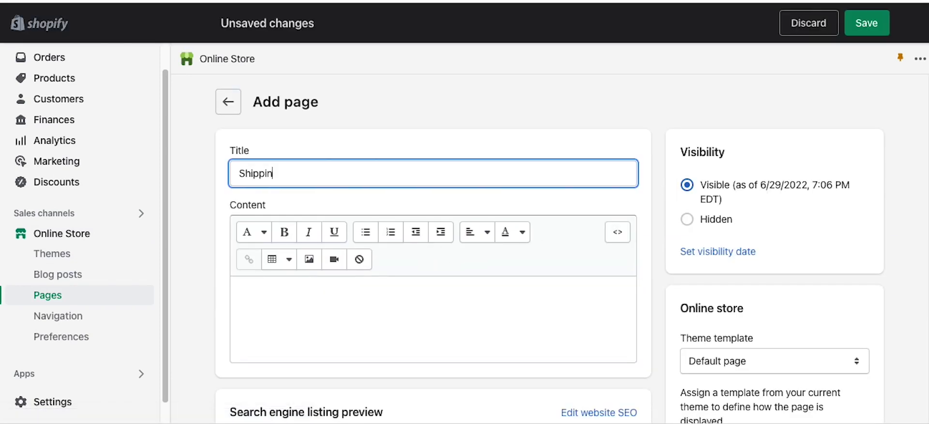
pyautogui.write('g and Returns &')
pyautogui.press('BackSpace')
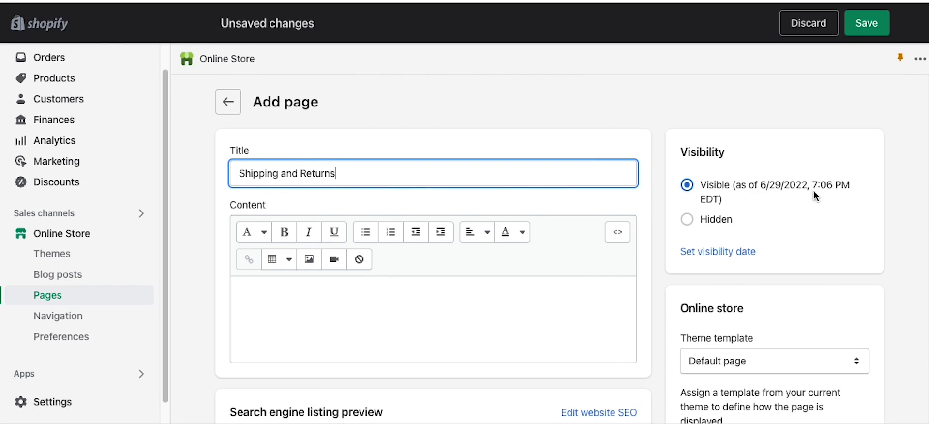
pyautogui.scroll(-3, 431, 292)
pyautogui.click(466, 199)
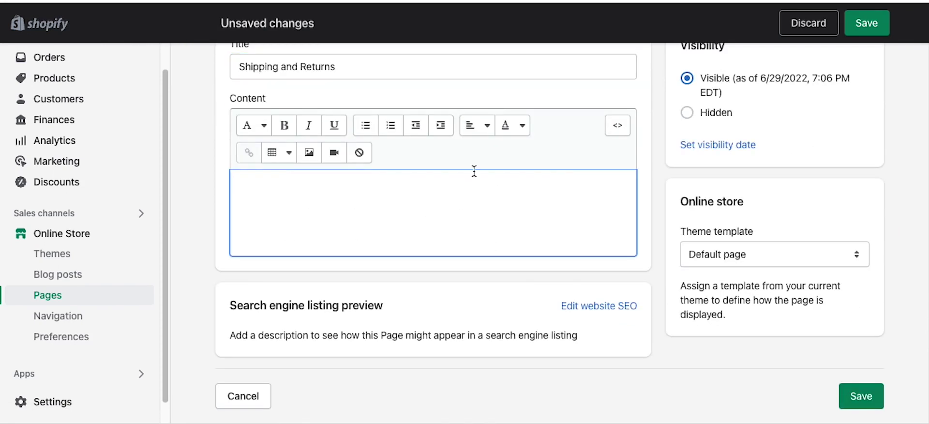
pyautogui.click(698, 253)
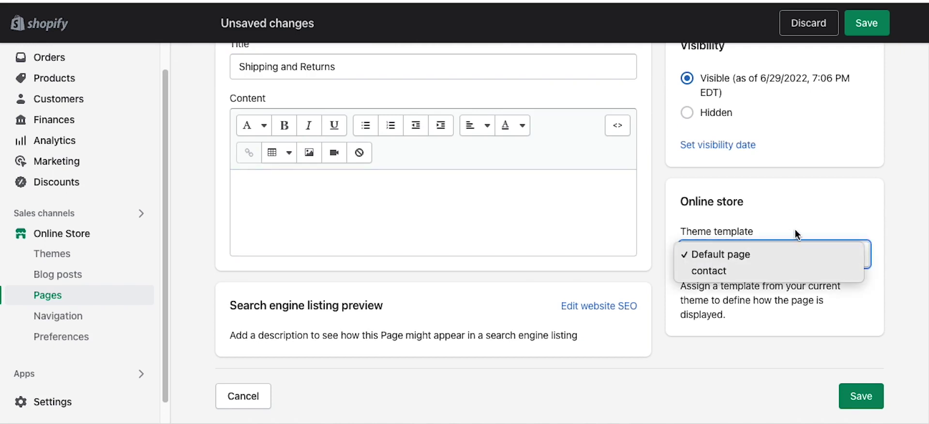
pyautogui.click(897, 183)
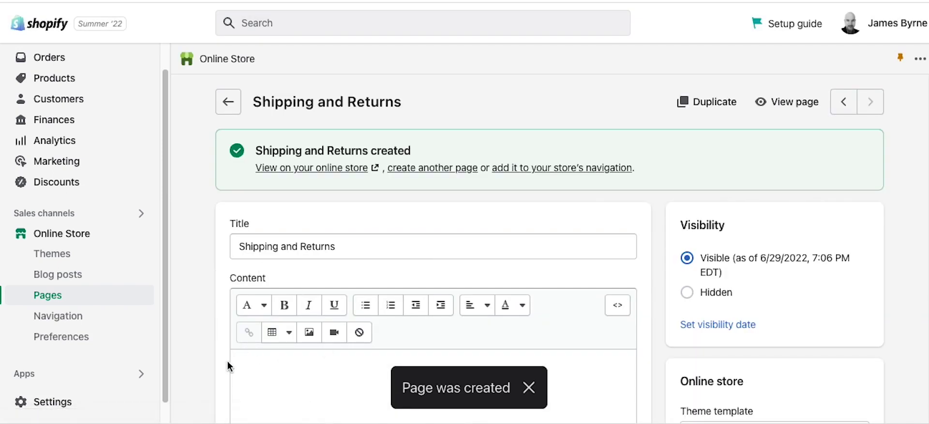
pyautogui.click(259, 386)
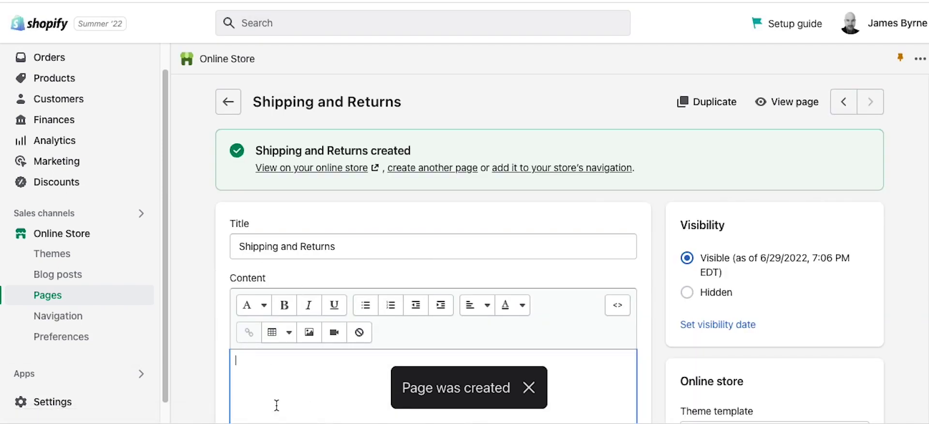
pyautogui.scroll(-2, 197, 365)
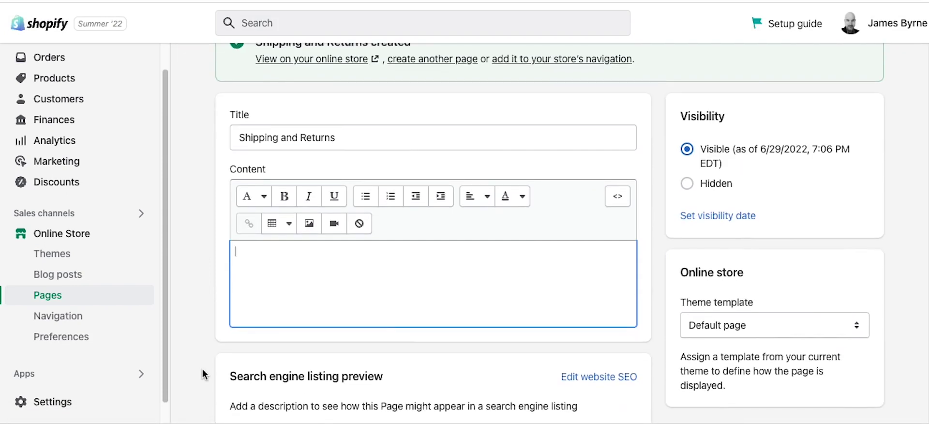
pyautogui.scroll(1, 204, 353)
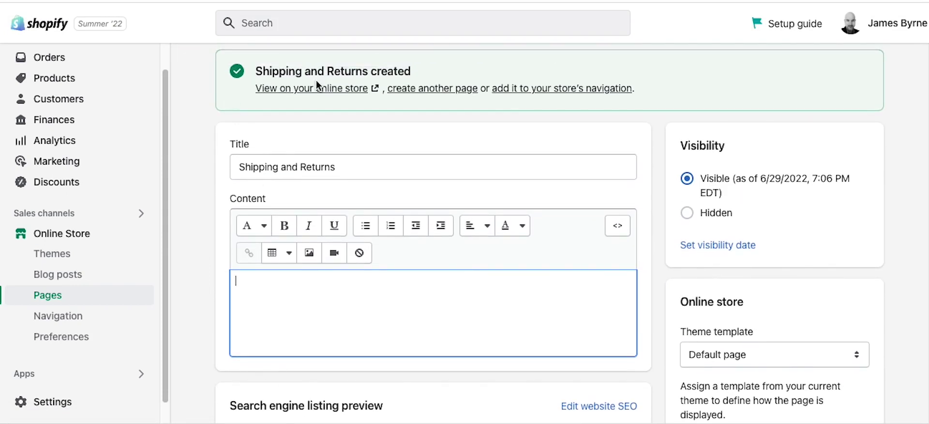
pyautogui.scroll(-1, 224, 317)
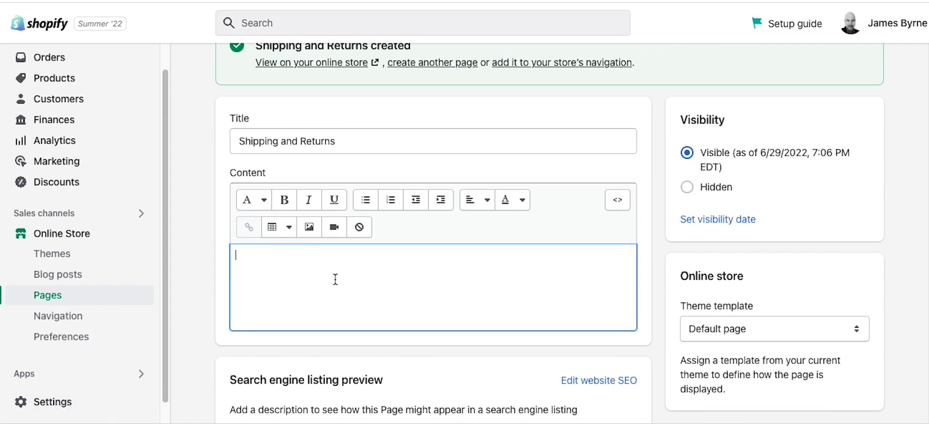
pyautogui.click(203, 295)
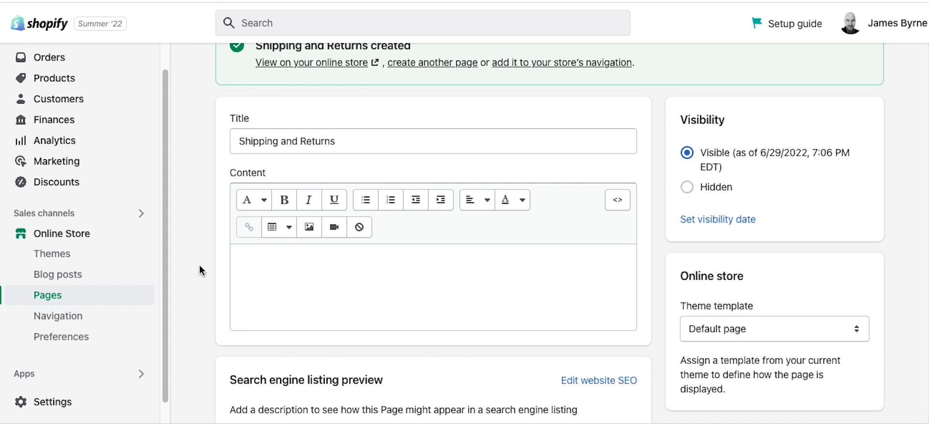
pyautogui.scroll(3, 280, 259)
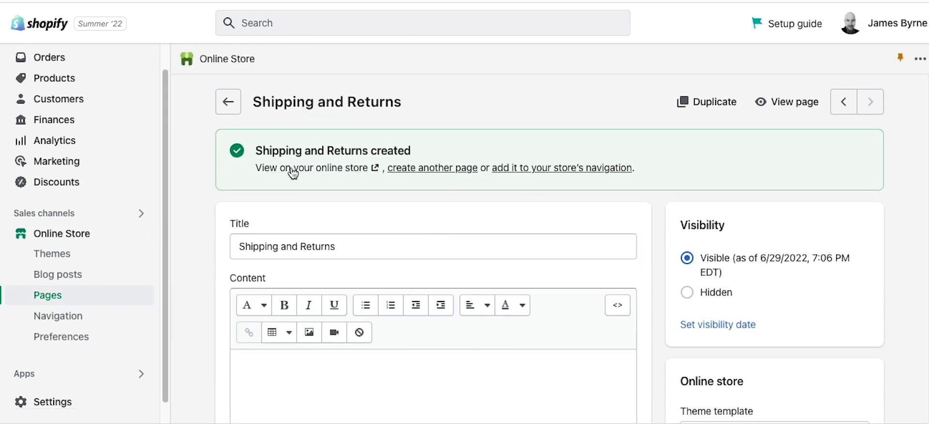
# Step: Create another page titled 'Terms & Conditions' and save it with empty content
pyautogui.click(444, 169)
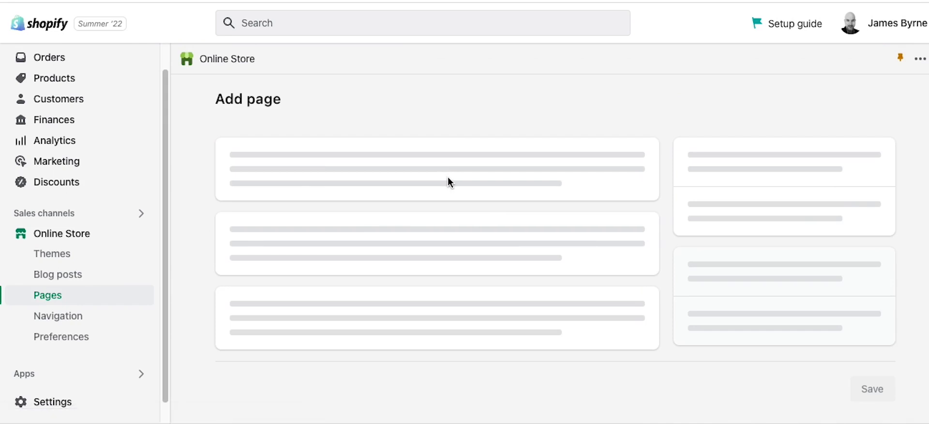
pyautogui.click(284, 175)
pyautogui.write('Terms & Conditions')
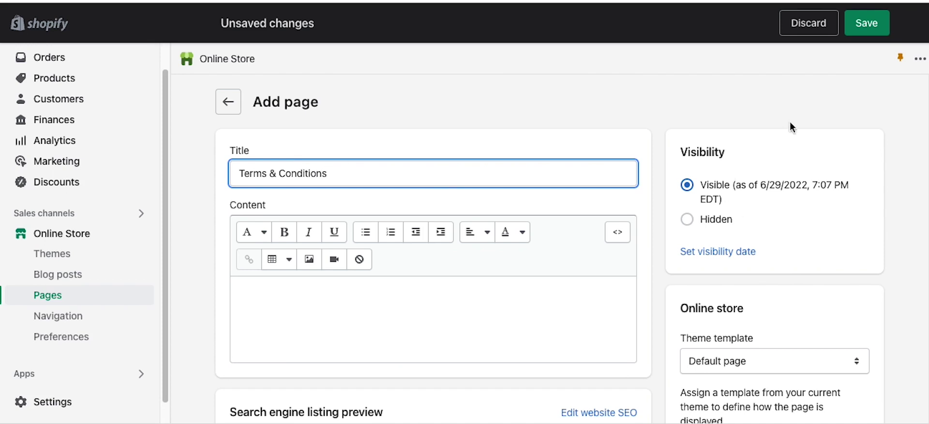
pyautogui.click(868, 23)
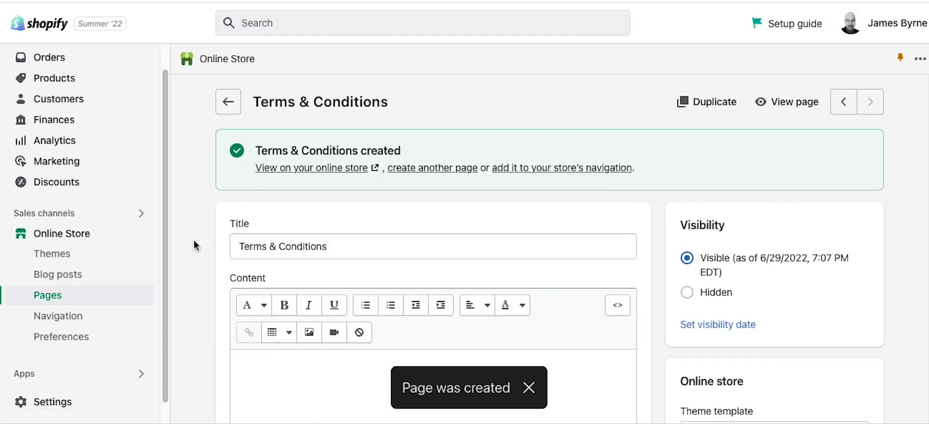
pyautogui.scroll(-1, 196, 256)
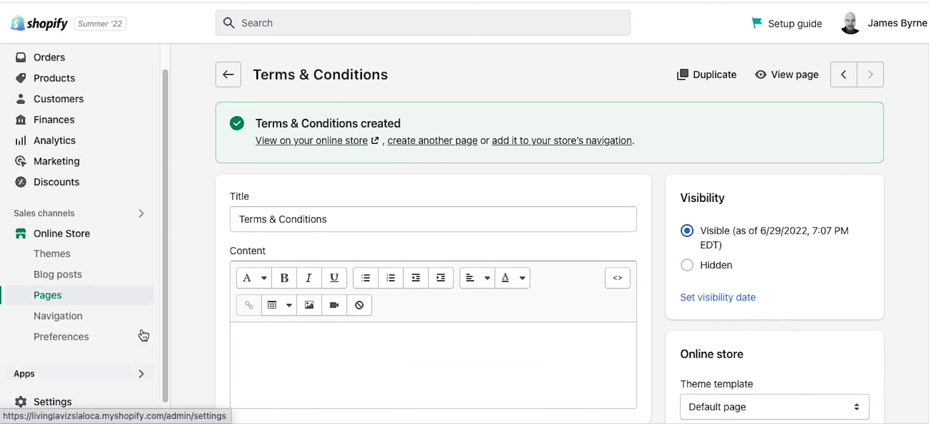
# Step: Open the store Settings and go to the Policies section
pyautogui.scroll(-3, 201, 309)
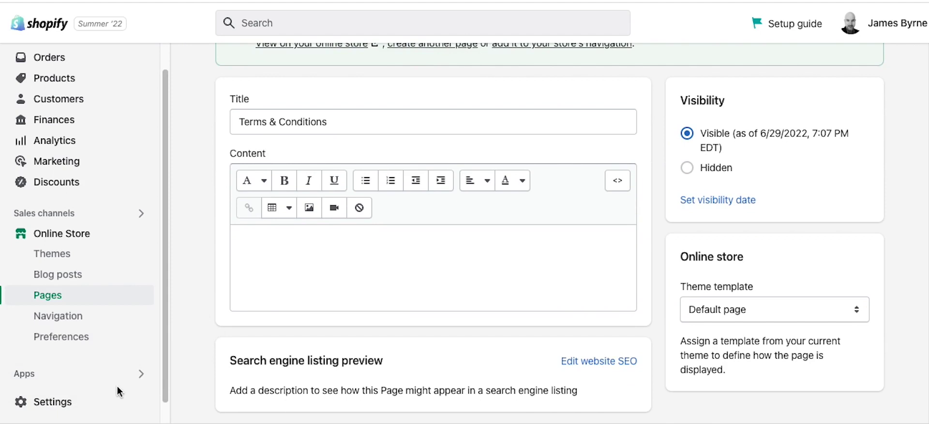
pyautogui.click(58, 403)
pyautogui.scroll(-7, 197, 257)
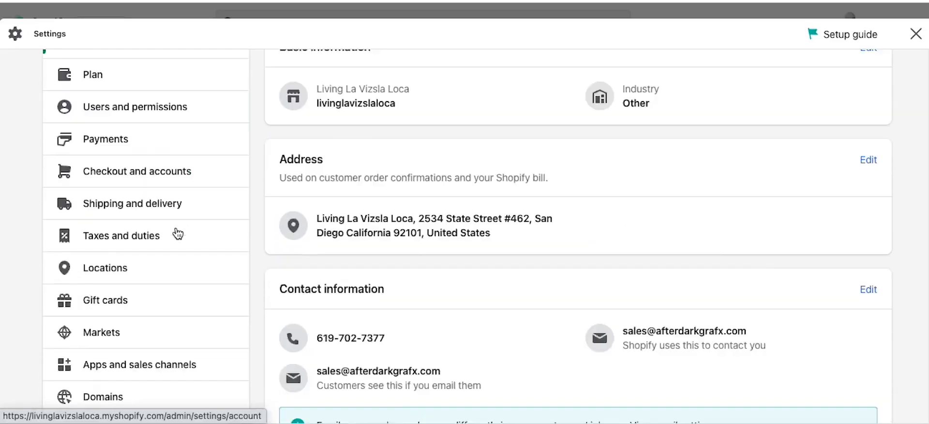
pyautogui.scroll(-3, 145, 334)
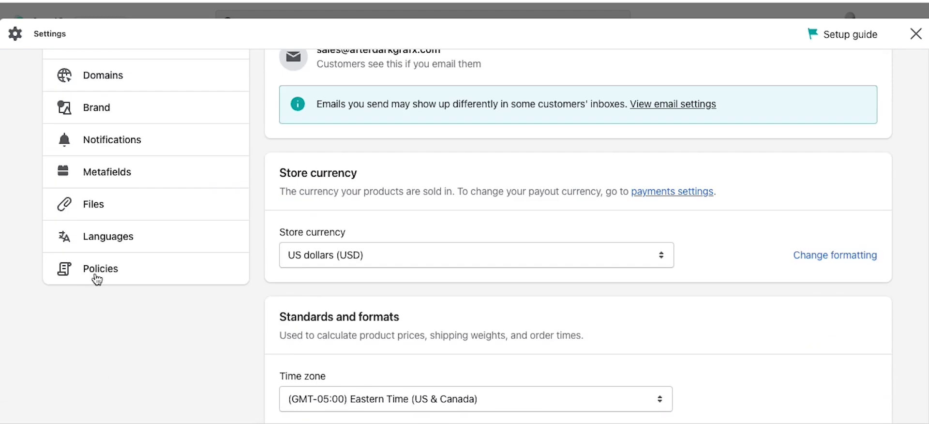
pyautogui.click(95, 278)
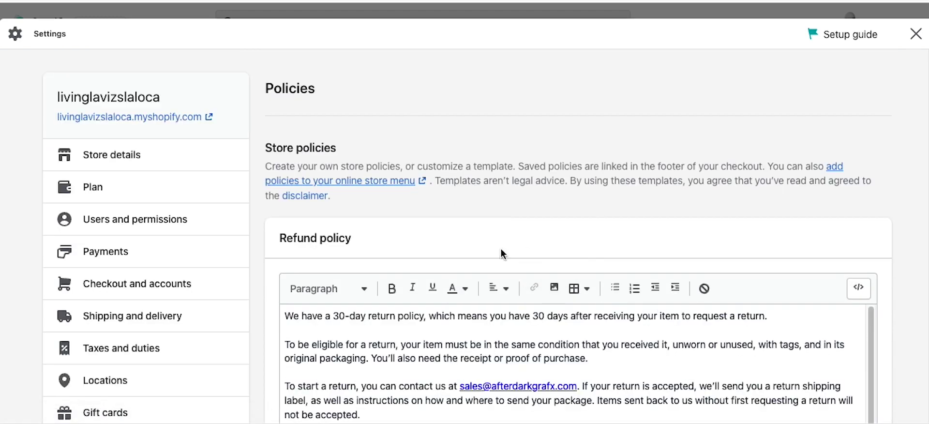
# Step: Replace the Refund policy with the 30-day template text and select it all
pyautogui.scroll(-2, 525, 225)
pyautogui.scroll(2, 533, 218)
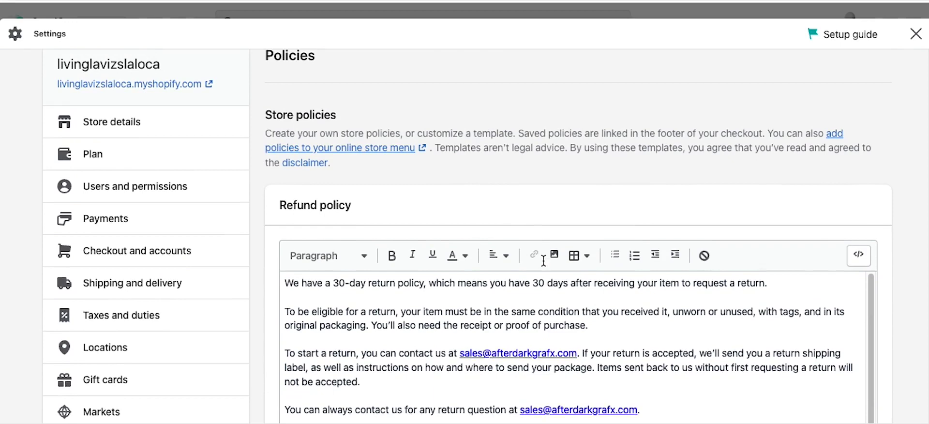
pyautogui.scroll(-3, 544, 264)
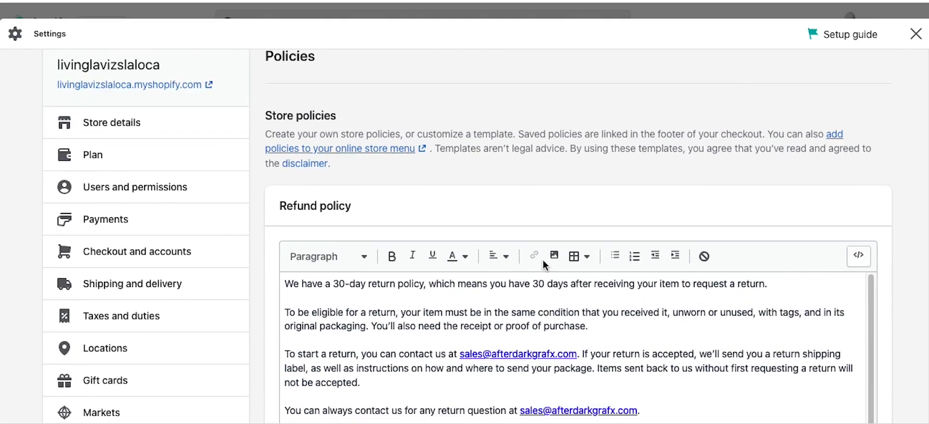
pyautogui.scroll(3, 629, 242)
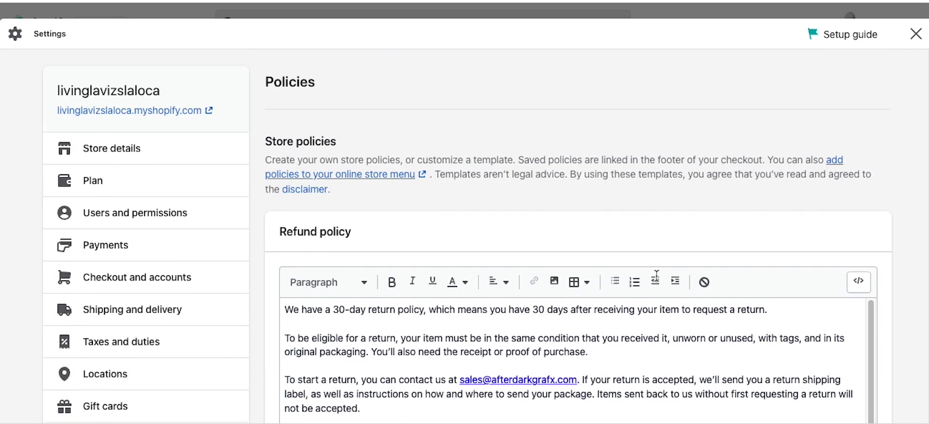
pyautogui.scroll(-6, 588, 237)
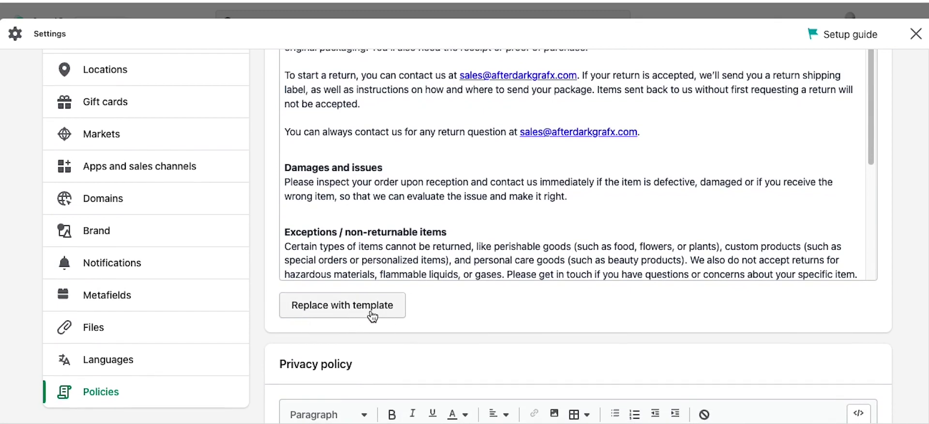
pyautogui.click(360, 310)
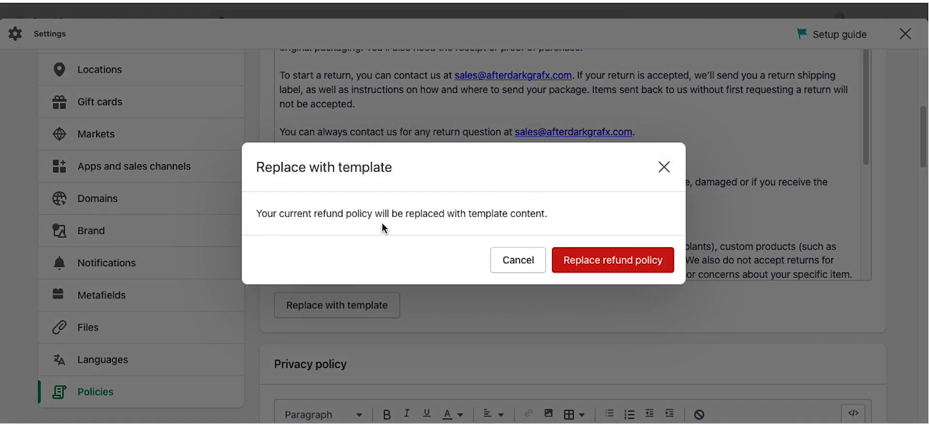
pyautogui.click(613, 266)
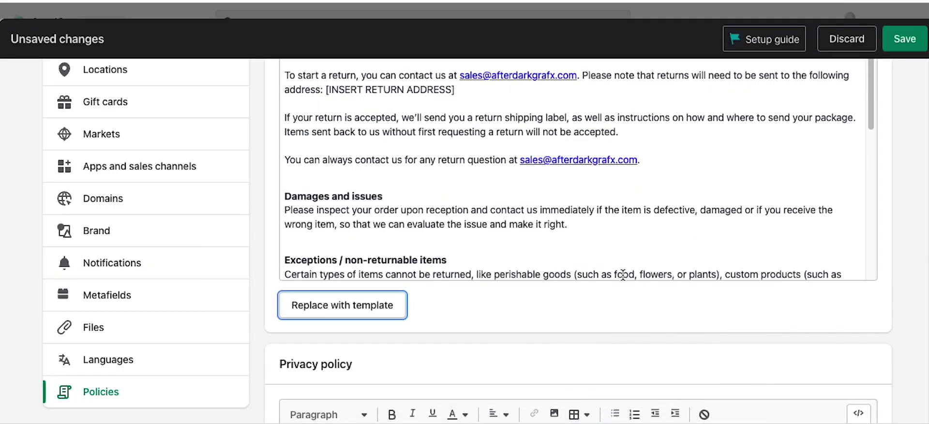
pyautogui.scroll(3, 533, 260)
pyautogui.scroll(-6, 530, 284)
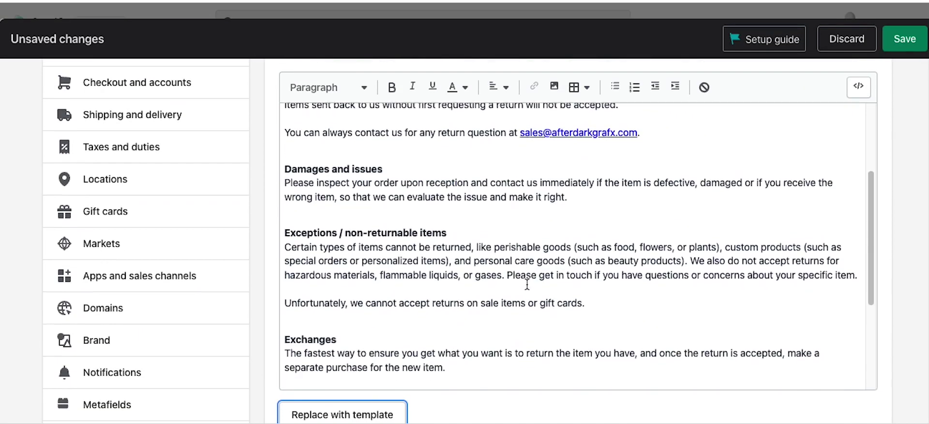
pyautogui.click(531, 203)
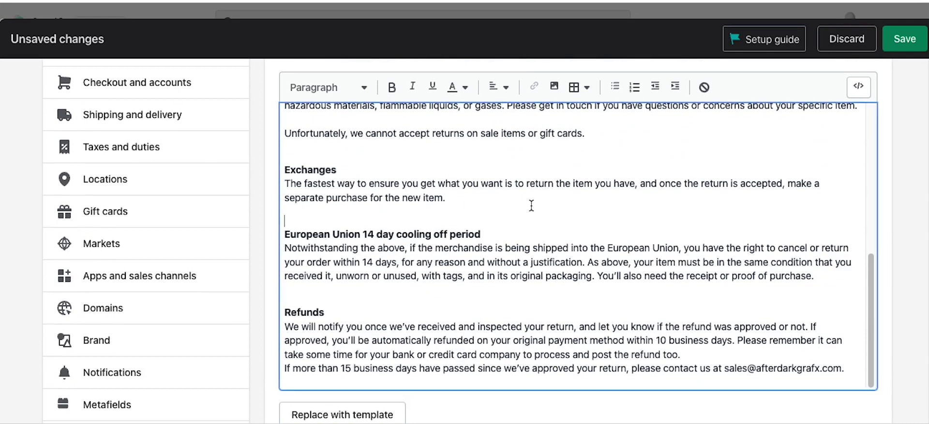
pyautogui.hotkey('ctrl', 'a')
# Step: Look over the remaining policy editors, including the empty Shipping policy, and save the policies
pyautogui.scroll(10, 531, 203)
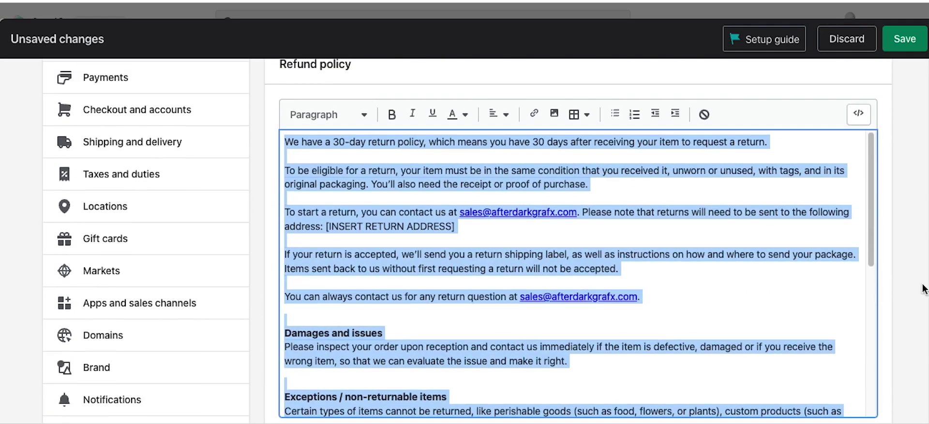
pyautogui.scroll(4, 789, 264)
pyautogui.scroll(-6, 833, 206)
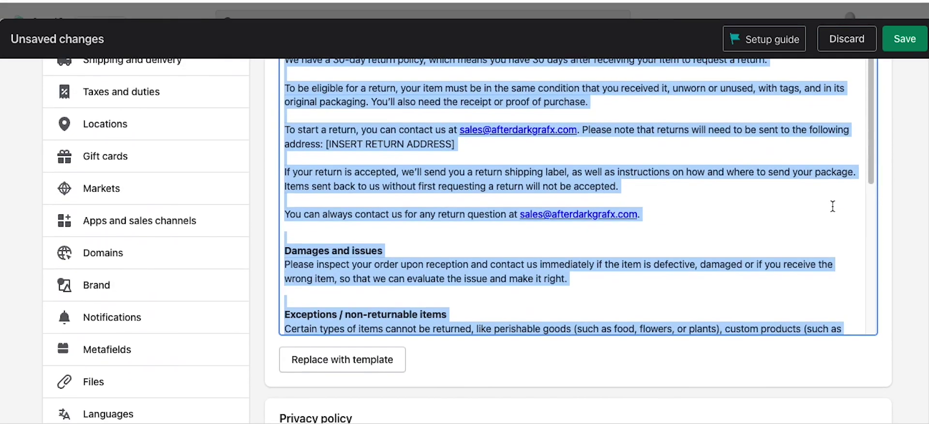
pyautogui.scroll(-4, 871, 358)
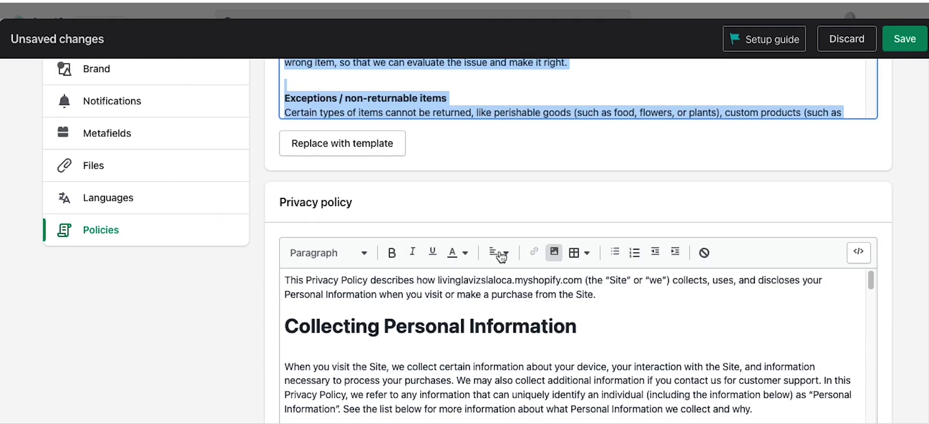
pyautogui.scroll(-4, 899, 235)
pyautogui.scroll(-5, 899, 233)
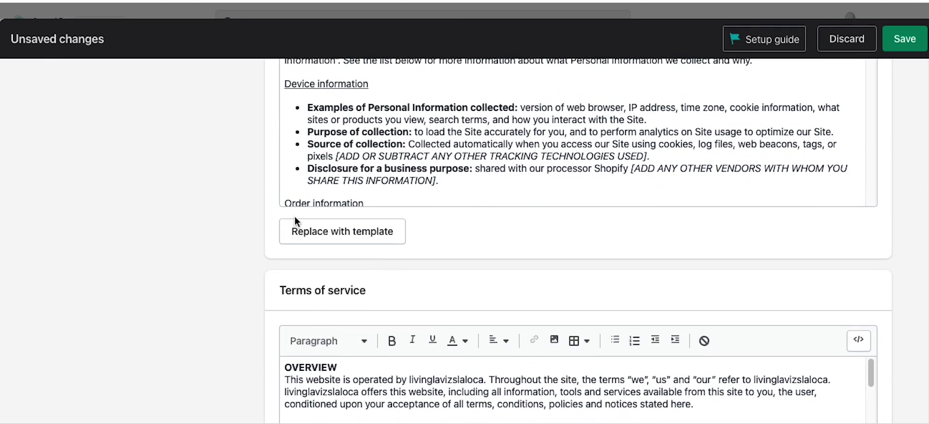
pyautogui.scroll(-3, 785, 225)
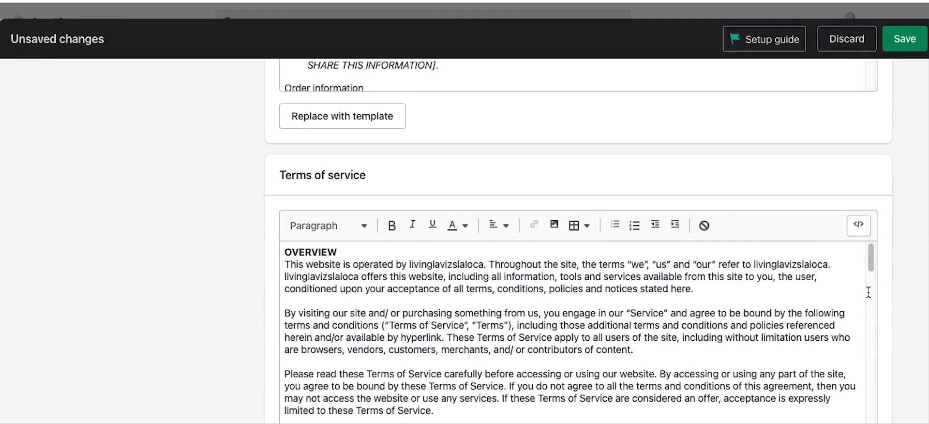
pyautogui.scroll(-5, 900, 300)
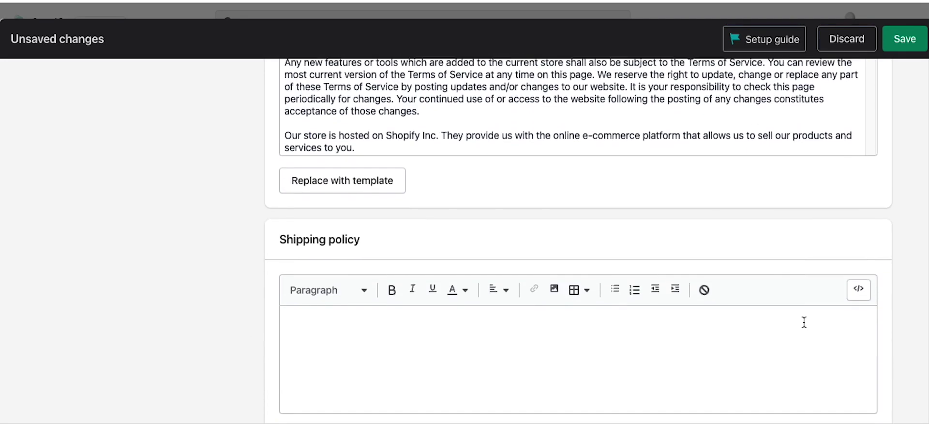
pyautogui.click(486, 319)
pyautogui.scroll(-6, 808, 242)
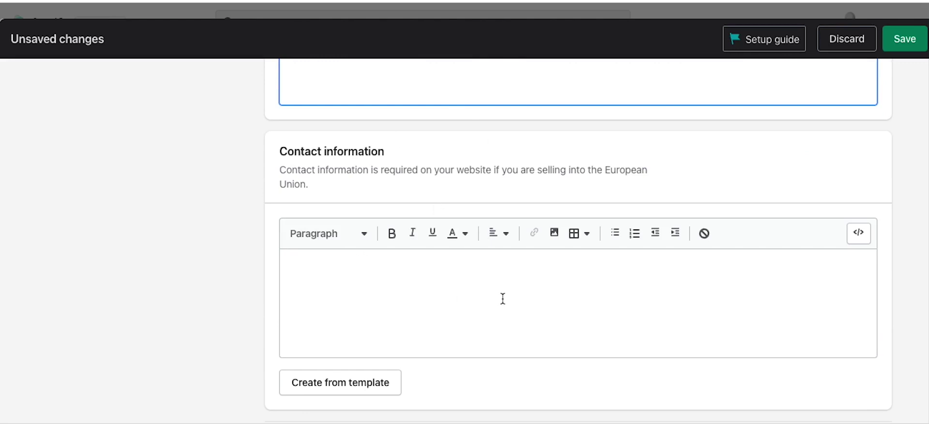
pyautogui.scroll(-3, 503, 298)
pyautogui.scroll(15, 504, 298)
pyautogui.scroll(20, 503, 296)
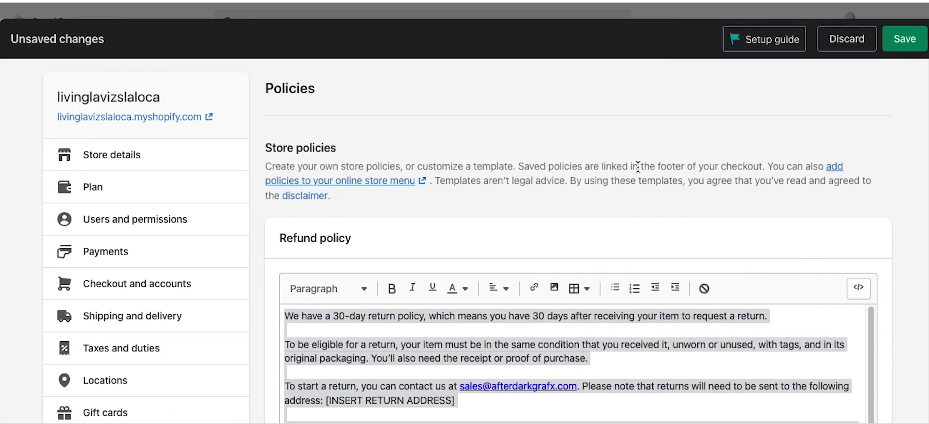
pyautogui.click(903, 43)
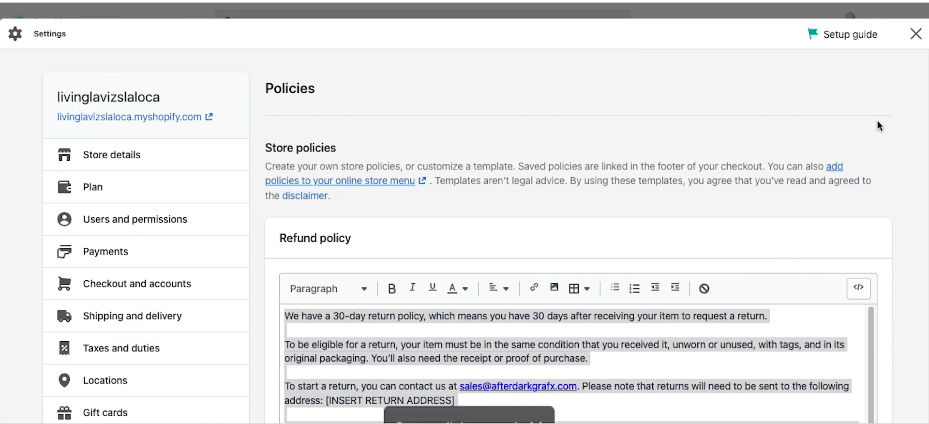
# Step: Leave Settings and open the Shipping and Returns page from Online Store Pages
pyautogui.click(915, 33)
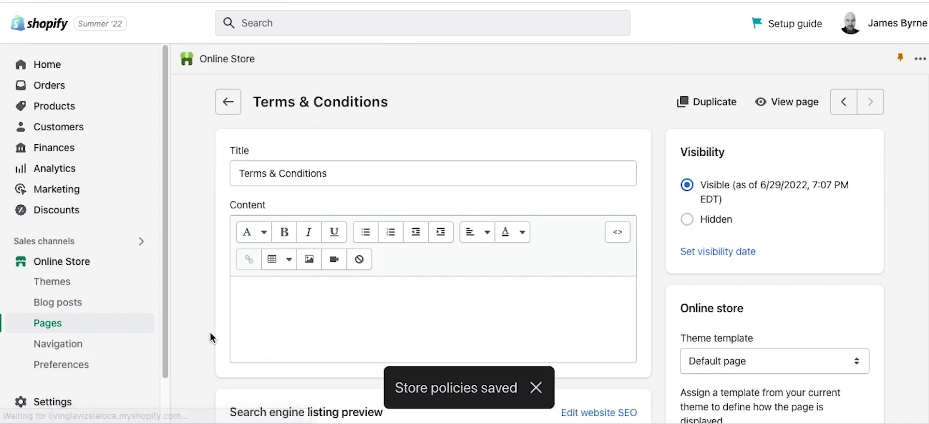
pyautogui.click(47, 324)
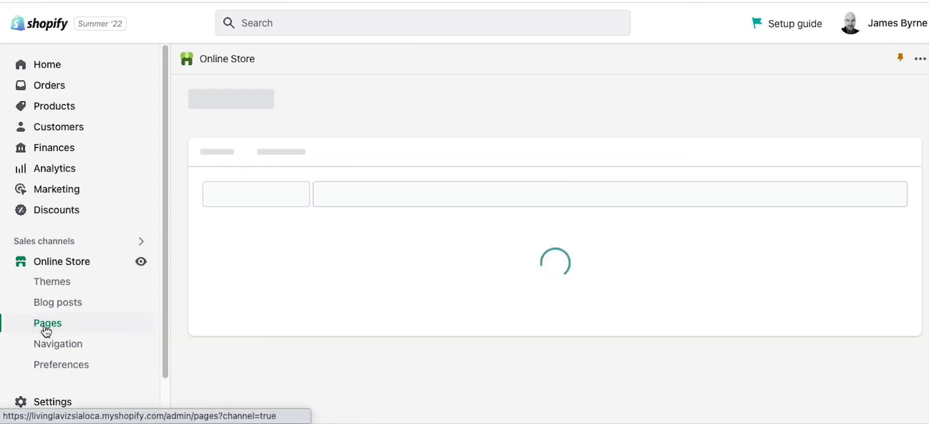
pyautogui.scroll(-5, 385, 289)
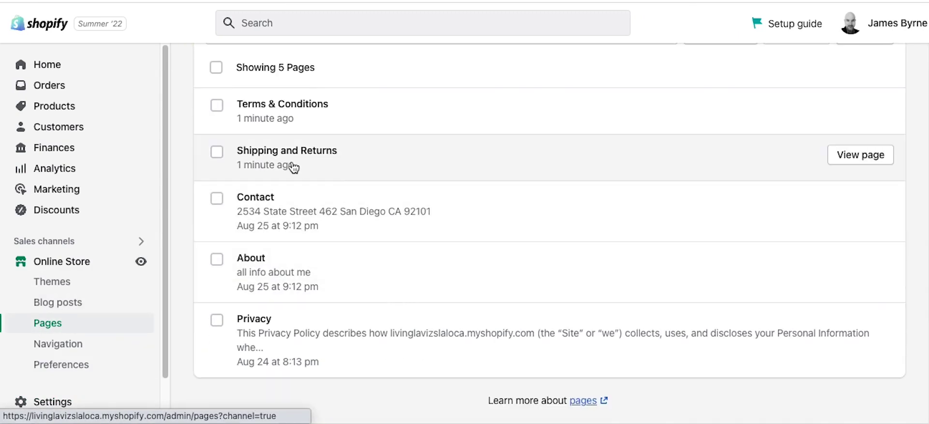
pyautogui.click(284, 157)
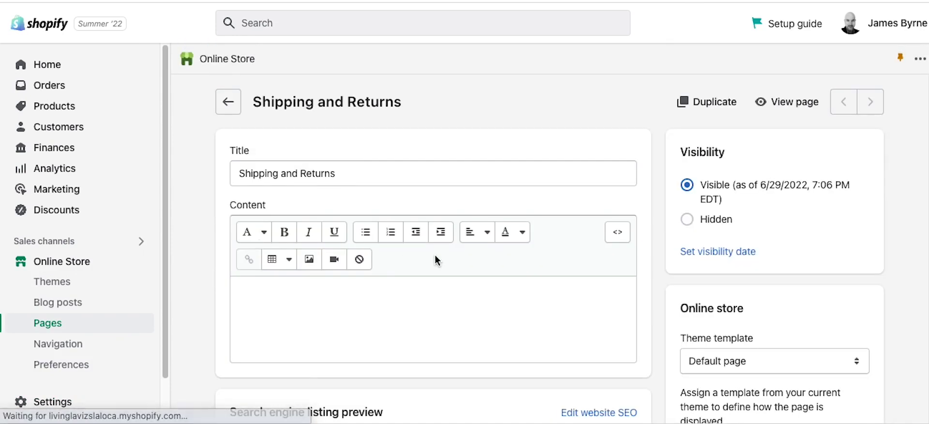
# Step: Start retitling the page as 'Shipping - Returns - Refunds'
pyautogui.click(301, 177)
pyautogui.press('BackSpace')
pyautogui.press('BackSpace')
pyautogui.press('BackSpace')
pyautogui.press('BackSpace')
pyautogui.press('BackSpace')
pyautogui.write('- Returns')
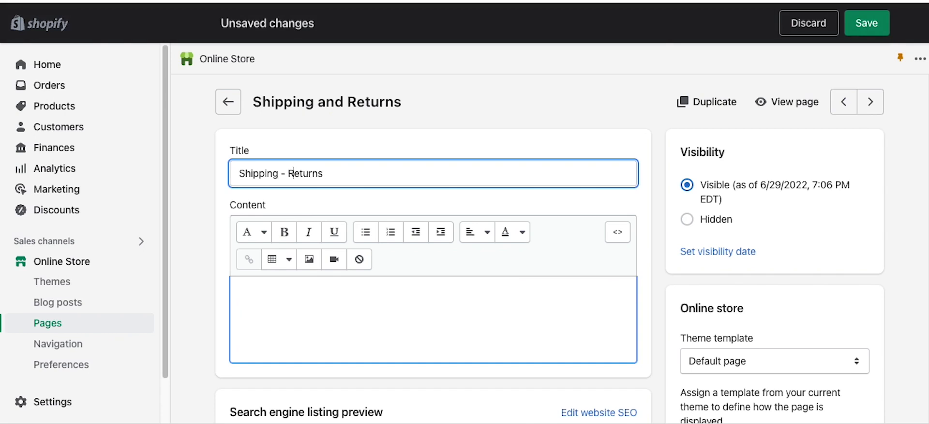
pyautogui.write(' - Redunds')
# Step: Paste the returns policy text with Damages, Exchanges and EU cooling-off sections into the page content
pyautogui.click(355, 352)
pyautogui.press('super+v')
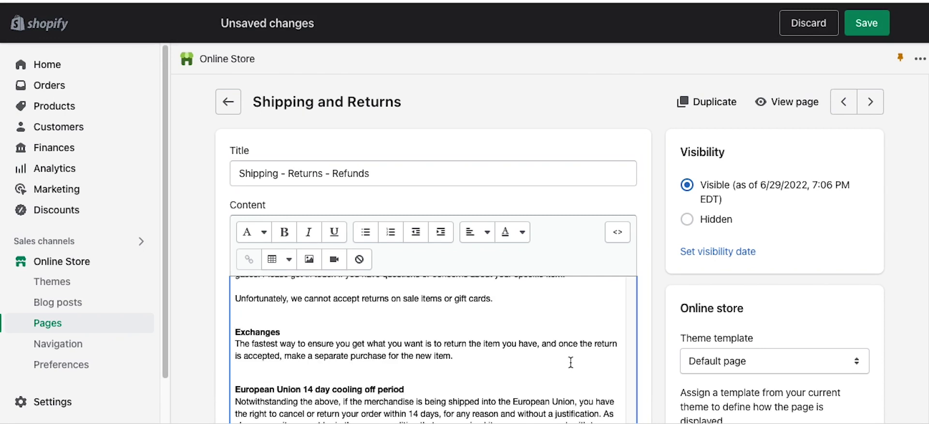
pyautogui.scroll(-3, 348, 362)
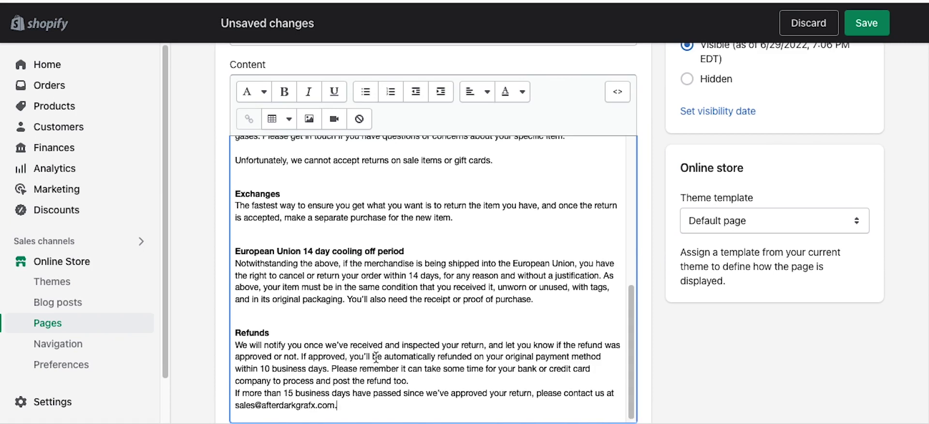
pyautogui.scroll(1, 339, 333)
pyautogui.moveTo(355, 247); pyautogui.dragTo(393, 210)
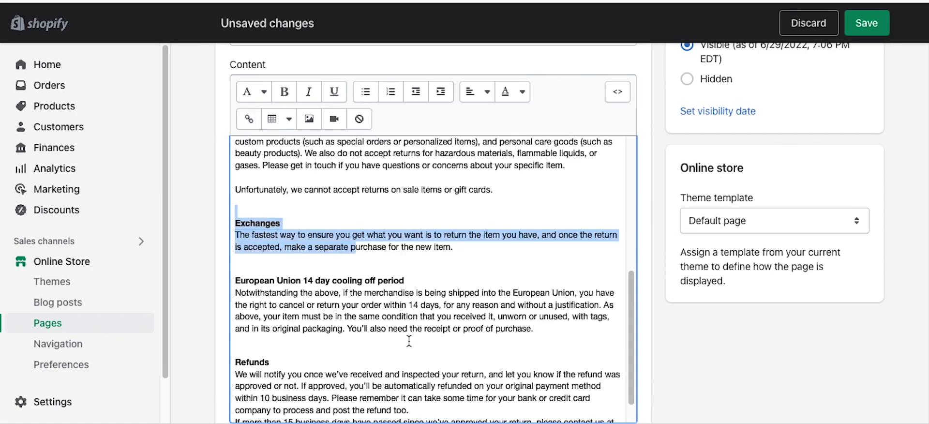
pyautogui.scroll(3, 408, 341)
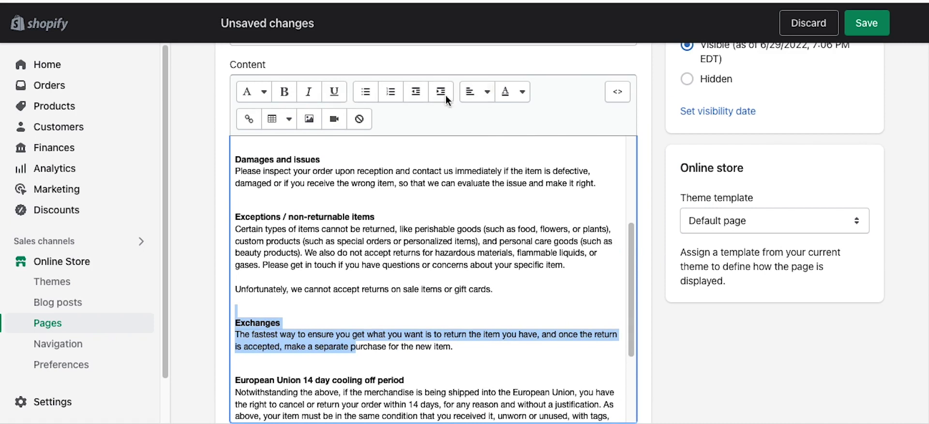
pyautogui.click(360, 202)
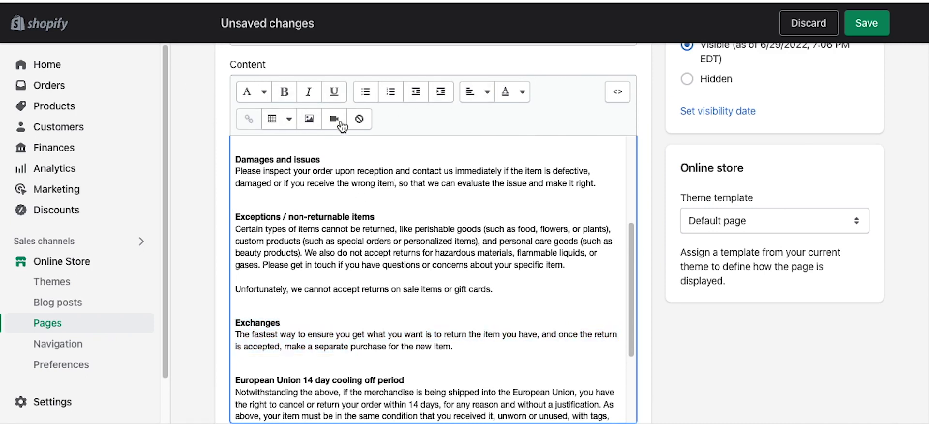
pyautogui.click(309, 119)
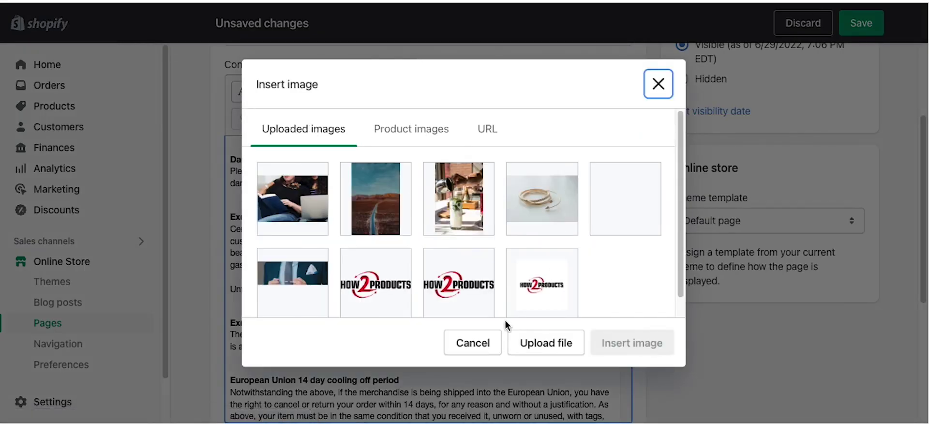
pyautogui.click(478, 342)
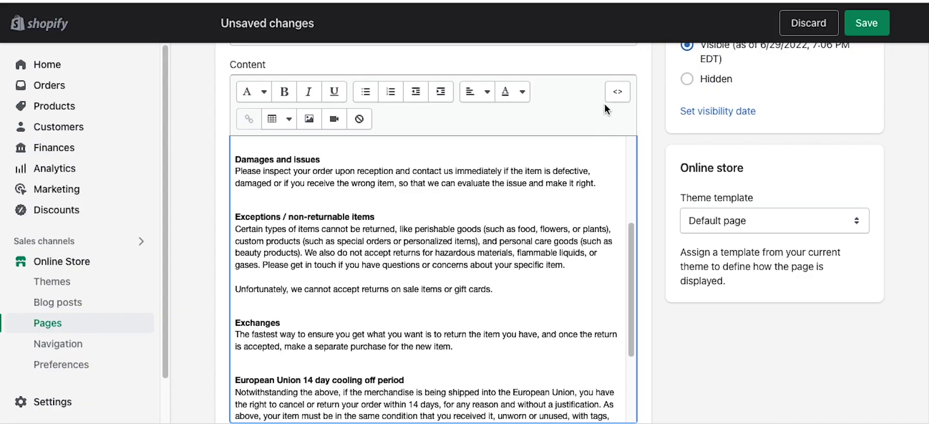
pyautogui.click(618, 91)
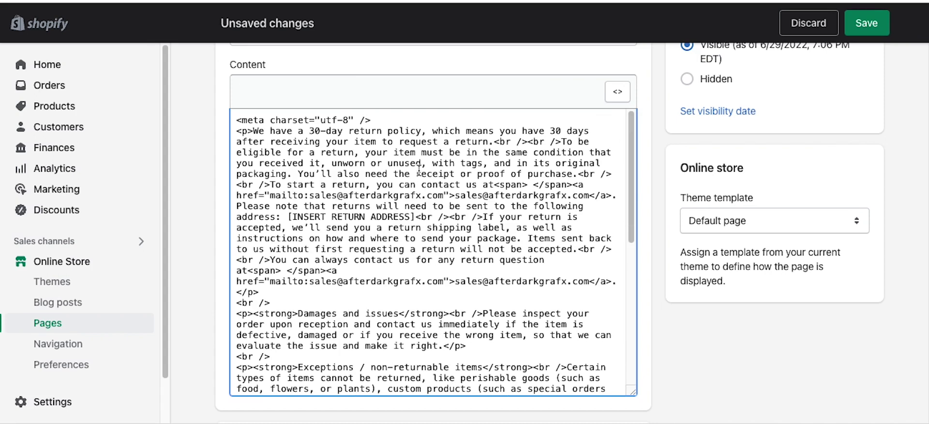
pyautogui.click(621, 99)
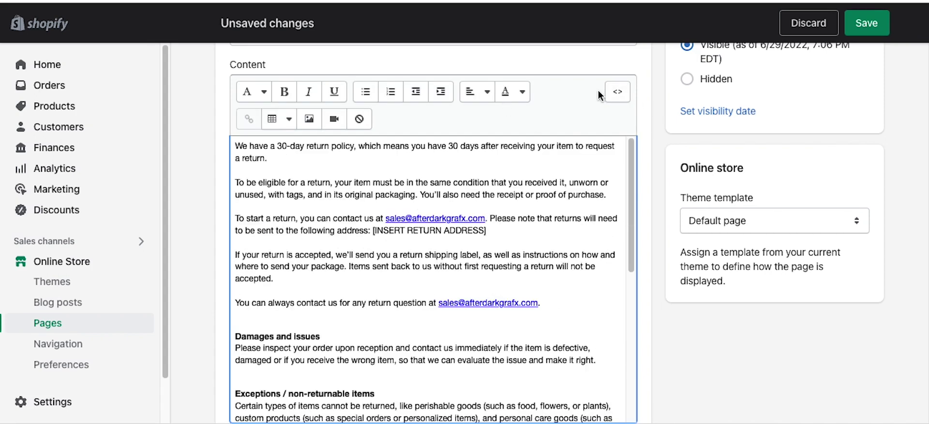
pyautogui.scroll(-5, 205, 332)
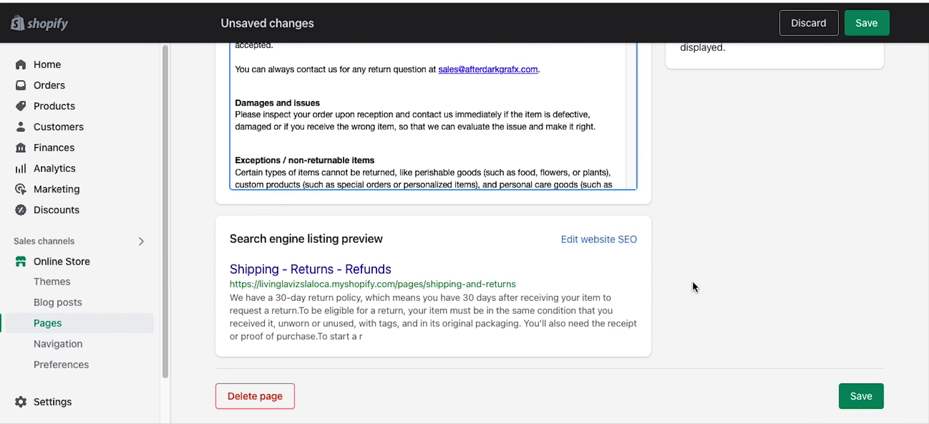
pyautogui.scroll(5, 693, 281)
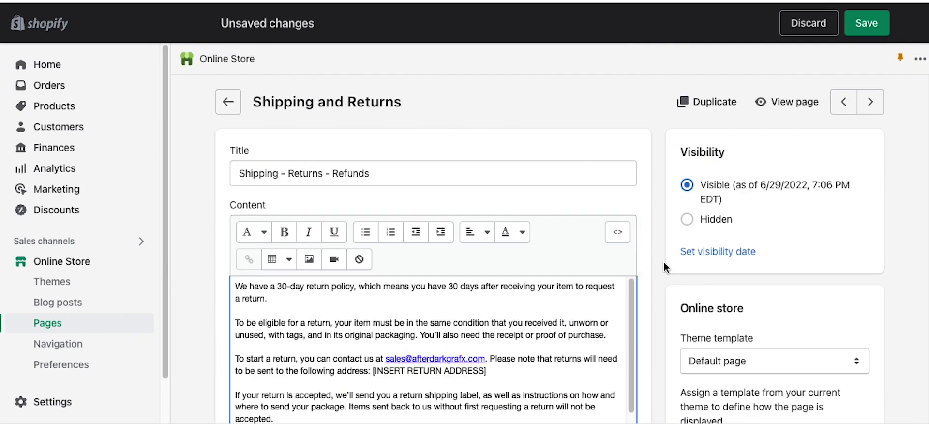
pyautogui.scroll(-5, 687, 270)
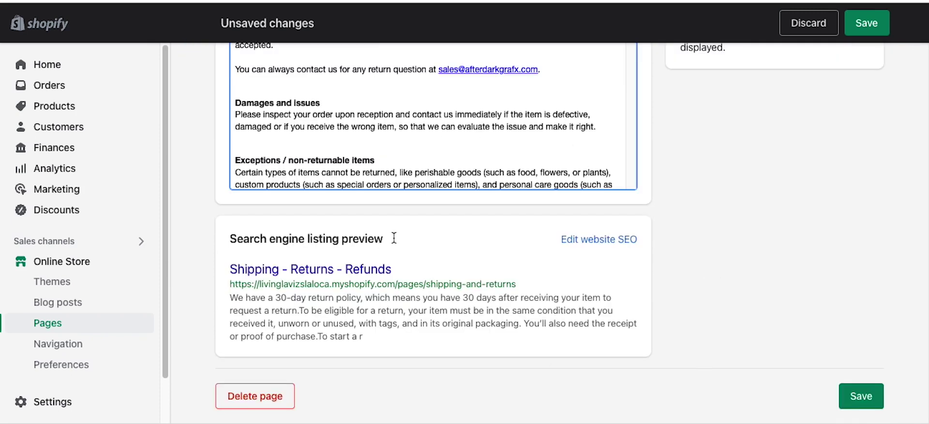
# Step: Set the search listing page title to 'Shipping & Returns - My Cool Store'
pyautogui.click(570, 244)
pyautogui.scroll(-3, 493, 309)
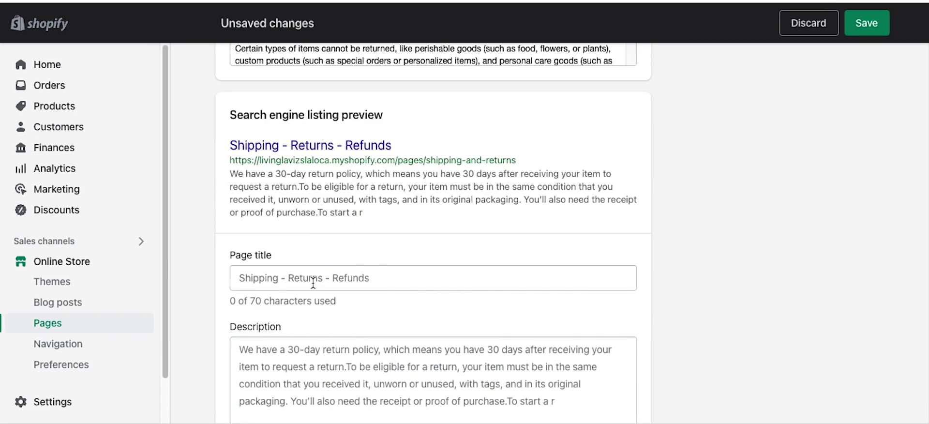
pyautogui.click(402, 281)
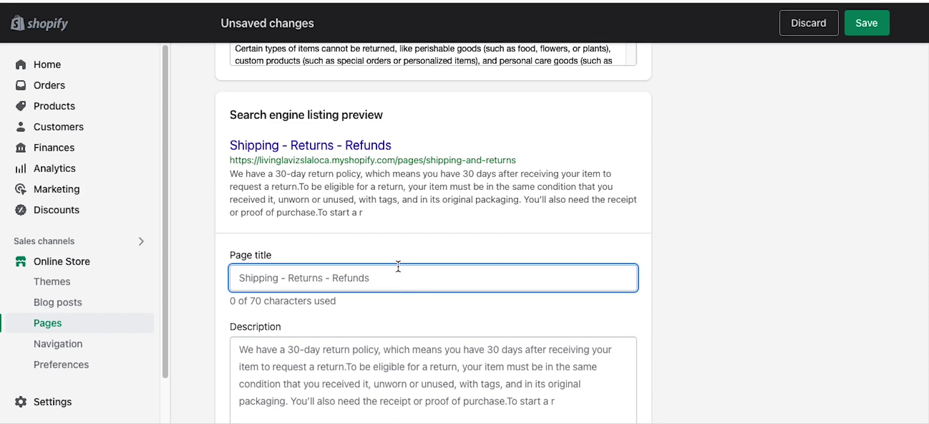
pyautogui.write('Shipp')
pyautogui.write('ing ')
pyautogui.write('& Retunb')
pyautogui.press('BackSpace')
pyautogui.press('BackSpace')
pyautogui.write('rns - ')
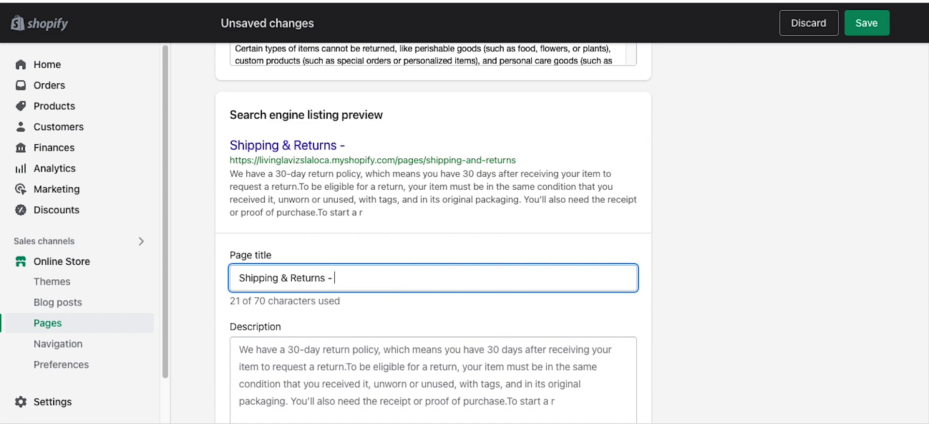
pyautogui.write('My Cool Store')
pyautogui.moveTo(404, 277); pyautogui.dragTo(341, 277)
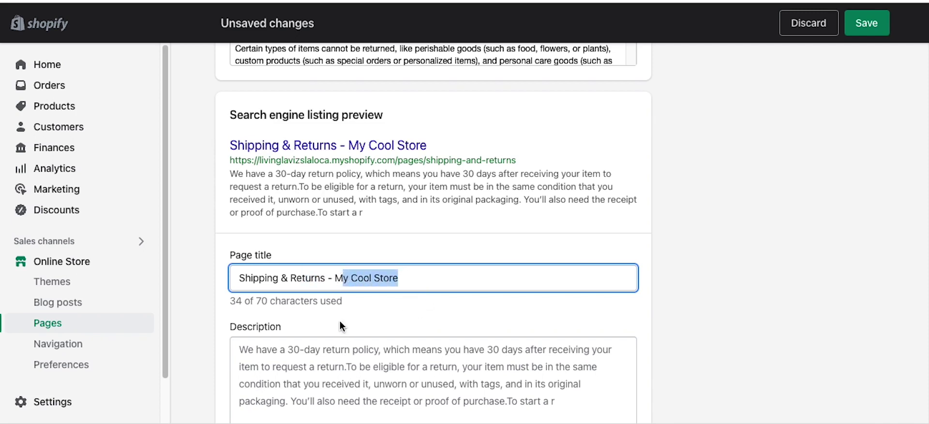
pyautogui.click(206, 282)
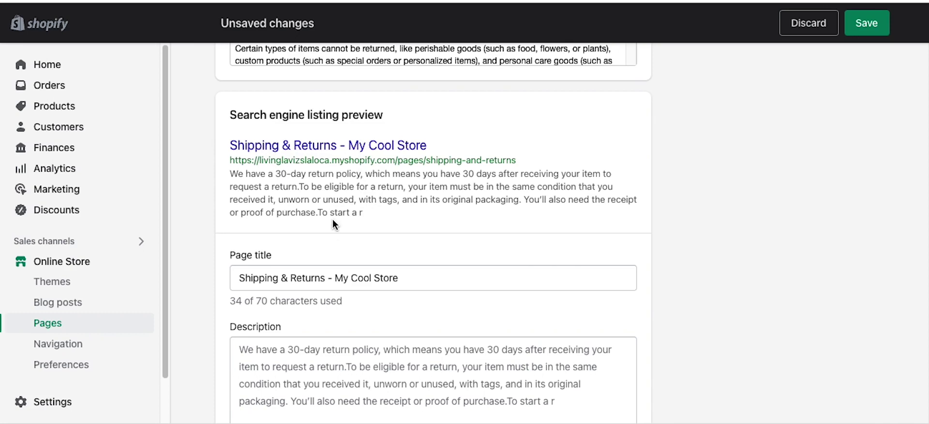
pyautogui.scroll(10, 514, 296)
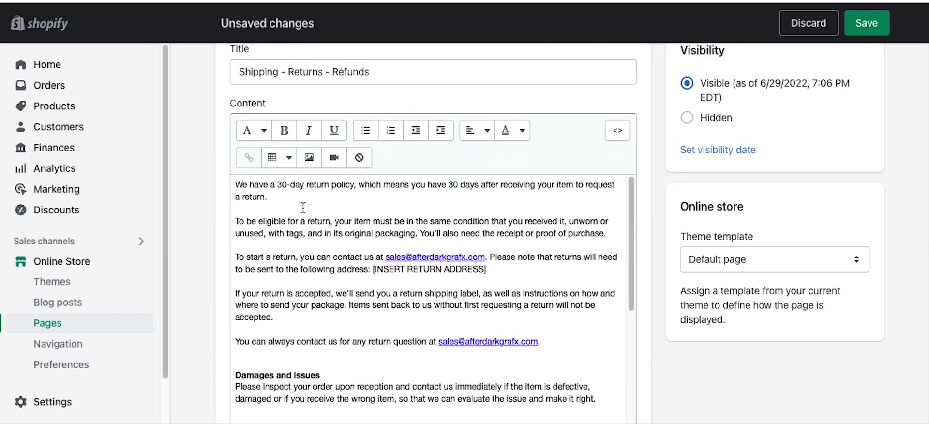
pyautogui.scroll(-5, 361, 290)
pyautogui.scroll(-2, 706, 380)
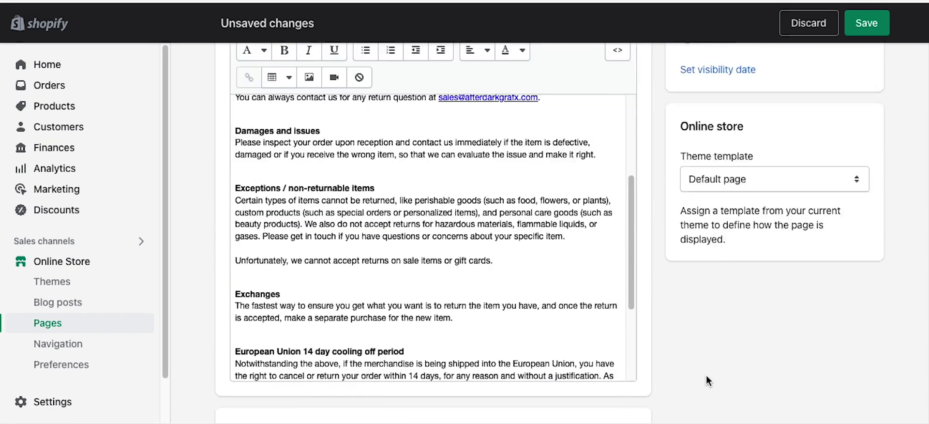
pyautogui.scroll(-7, 655, 369)
pyautogui.scroll(-4, 654, 369)
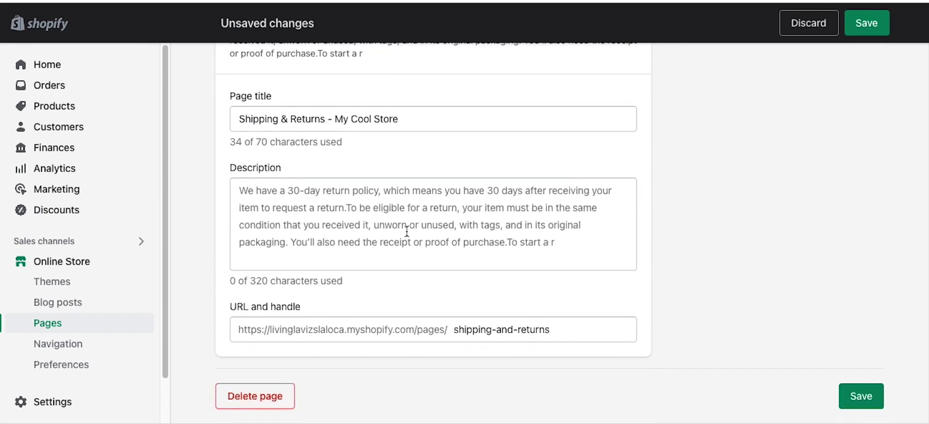
pyautogui.scroll(2, 407, 279)
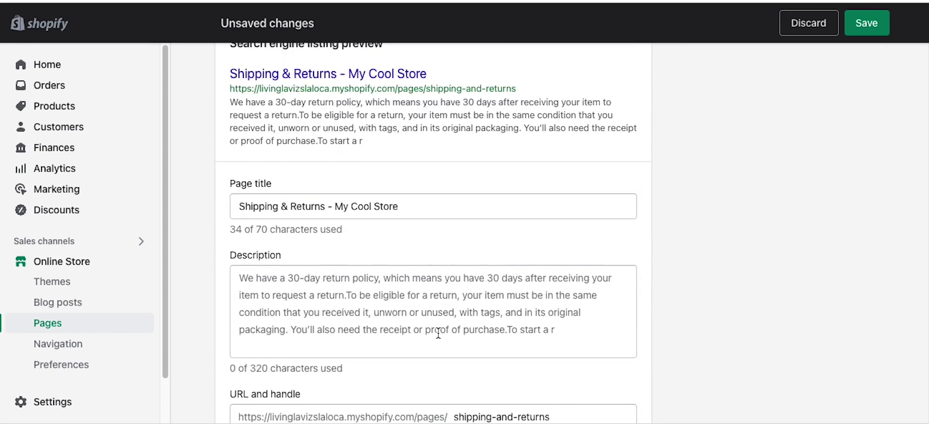
# Step: Fill the search description and delete its cut-off ending 'To start a r'
pyautogui.click(283, 290)
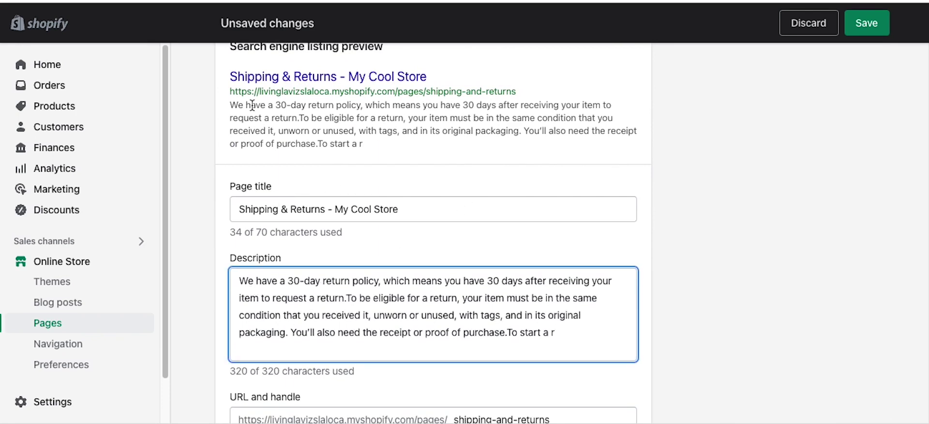
pyautogui.click(240, 283)
pyautogui.click(298, 298)
pyautogui.moveTo(259, 280); pyautogui.dragTo(358, 288)
pyautogui.click(358, 288)
pyautogui.moveTo(281, 368); pyautogui.dragTo(390, 377)
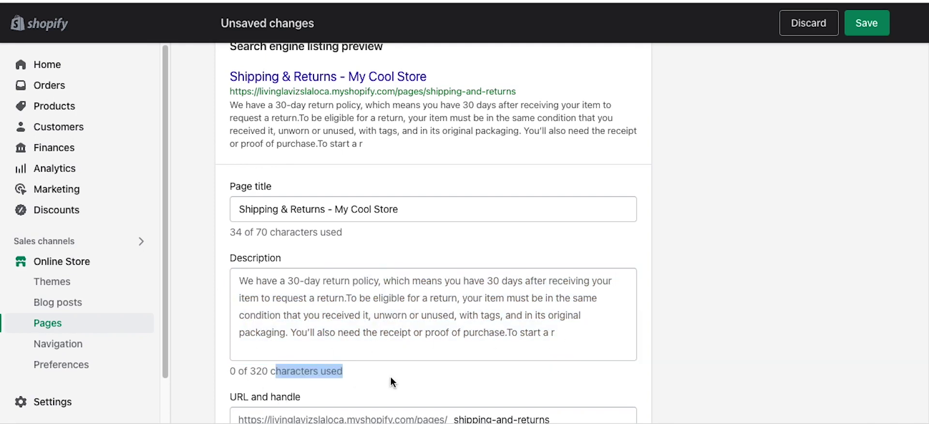
pyautogui.click(335, 332)
pyautogui.moveTo(566, 333); pyautogui.dragTo(509, 334)
pyautogui.press('BackSpace')
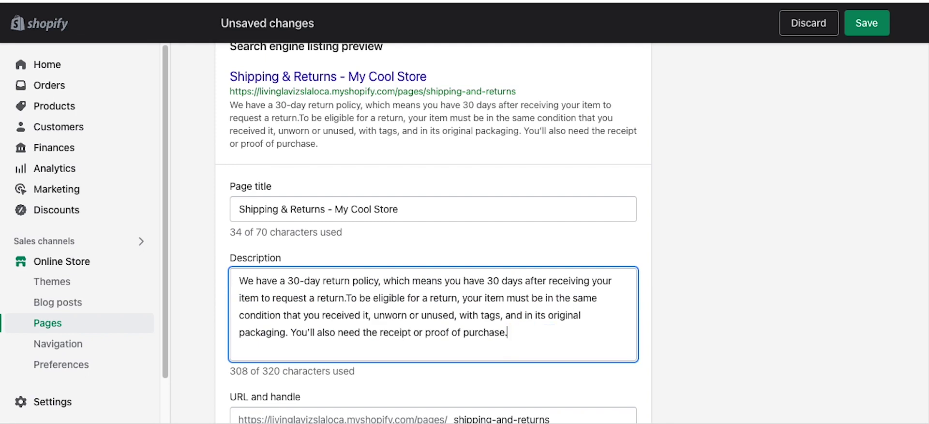
# Step: Remove the stray W characters before 'We' at the description's start
pyautogui.click(241, 281)
pyautogui.write('WWW')
pyautogui.press('BackSpace')
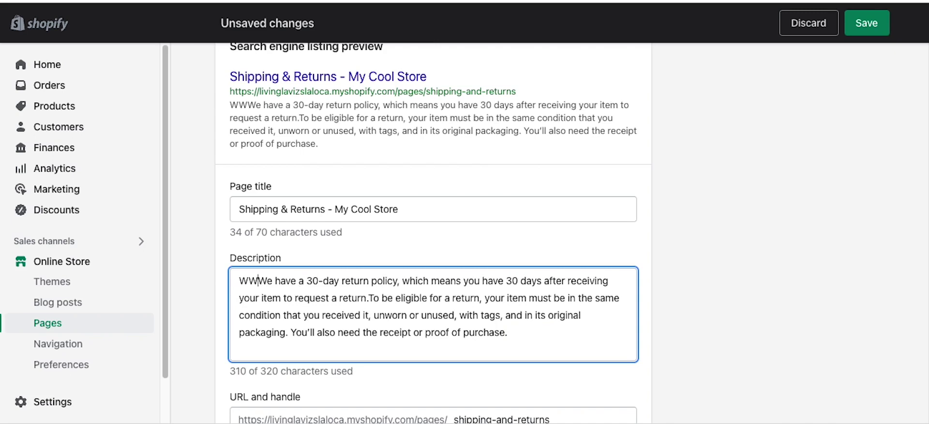
pyautogui.press('BackSpace')
pyautogui.press('BackSpace')
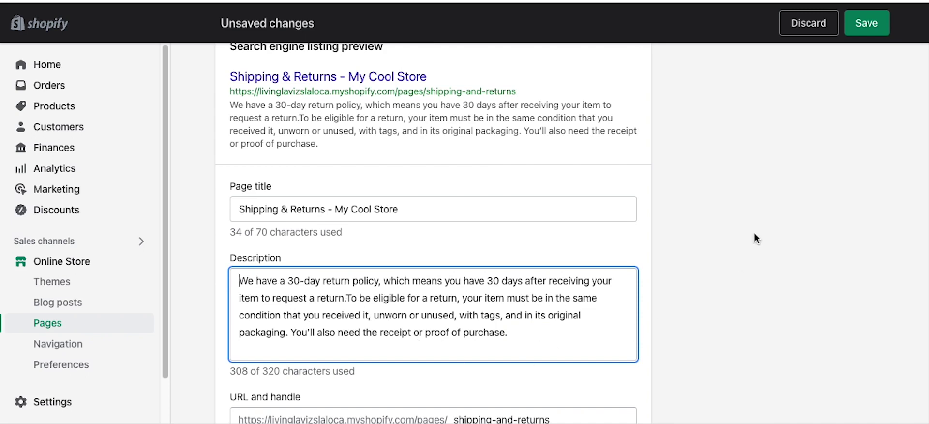
pyautogui.scroll(10, 754, 234)
pyautogui.scroll(3, 702, 297)
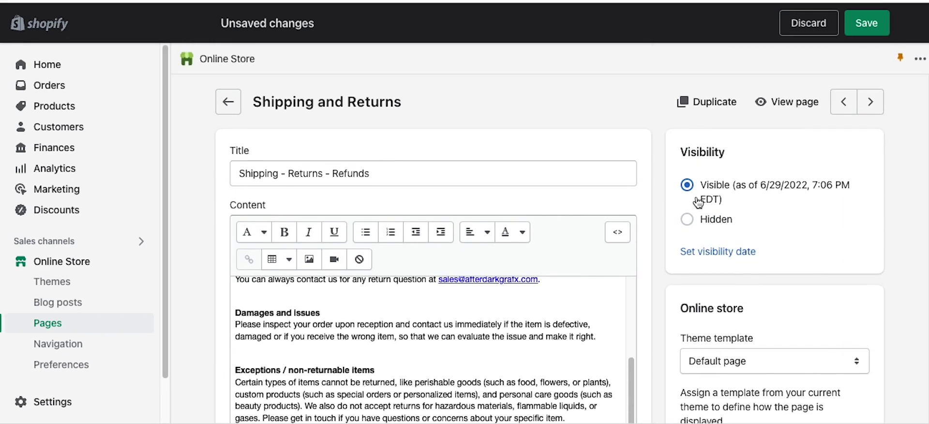
# Step: Save the Shipping - Returns - Refunds page and scroll through its storefront preview
pyautogui.click(866, 23)
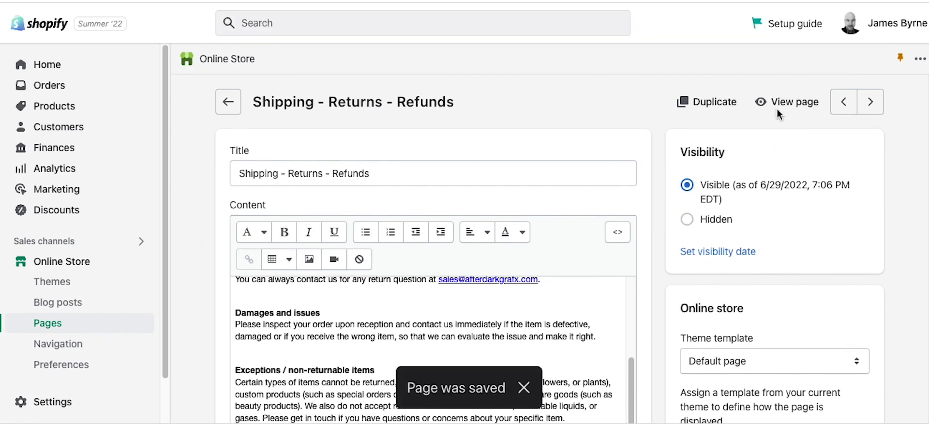
pyautogui.click(791, 101)
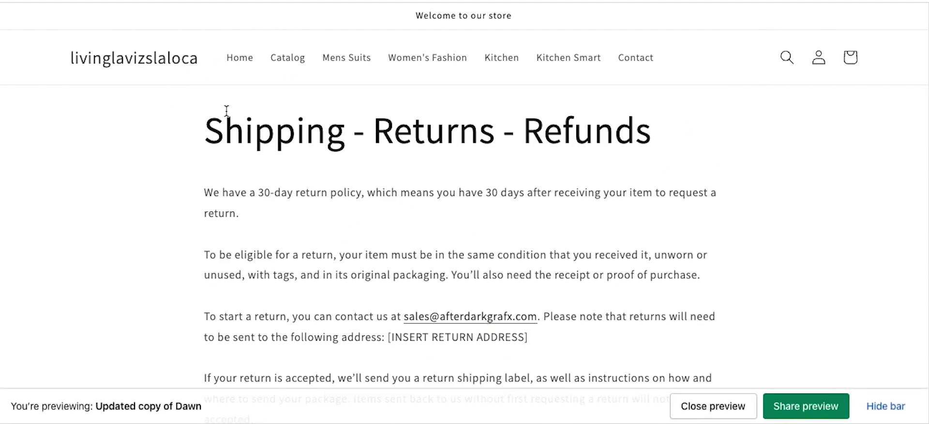
pyautogui.scroll(-4, 300, 155)
pyautogui.scroll(-15, 301, 156)
pyautogui.scroll(20, 301, 156)
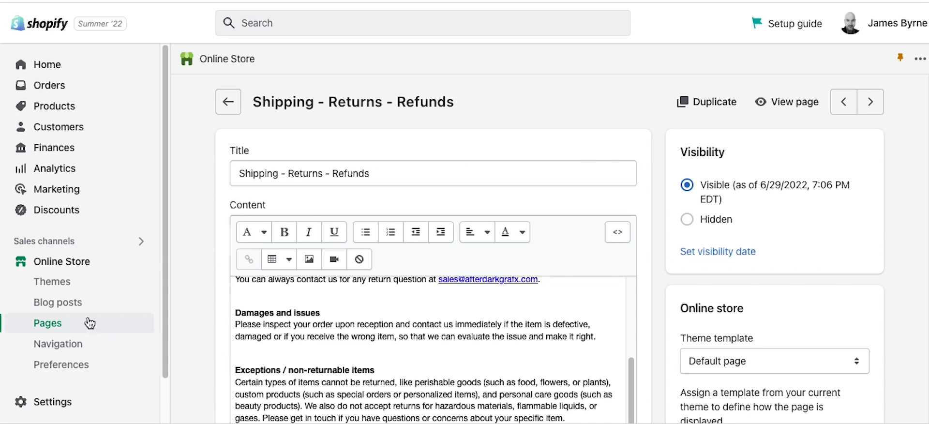
# Step: Return to the Pages list and open the Terms & Conditions page
pyautogui.click(63, 325)
pyautogui.scroll(-4, 242, 314)
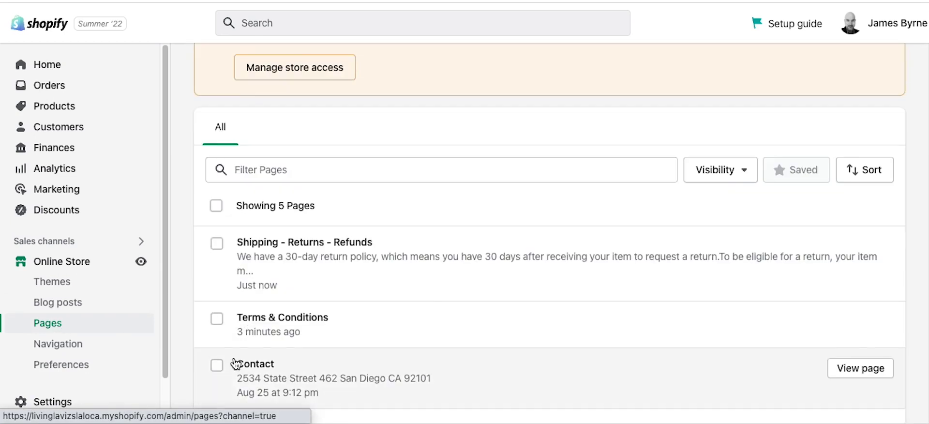
pyautogui.scroll(-2, 367, 319)
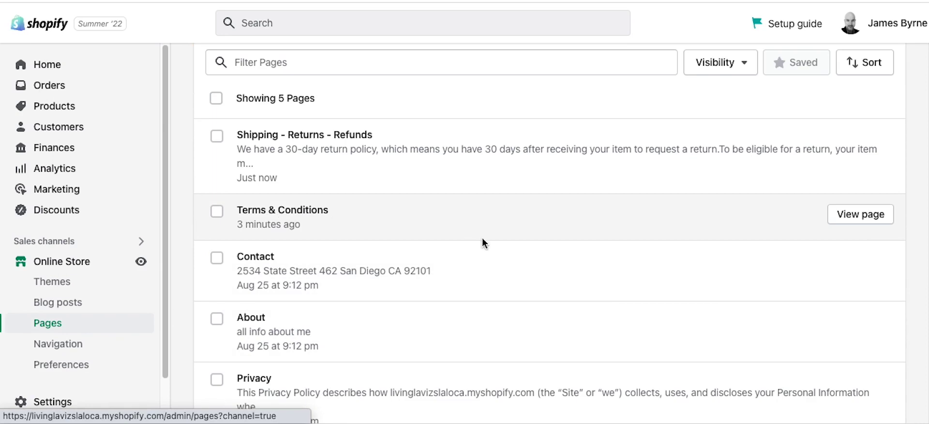
pyautogui.click(482, 242)
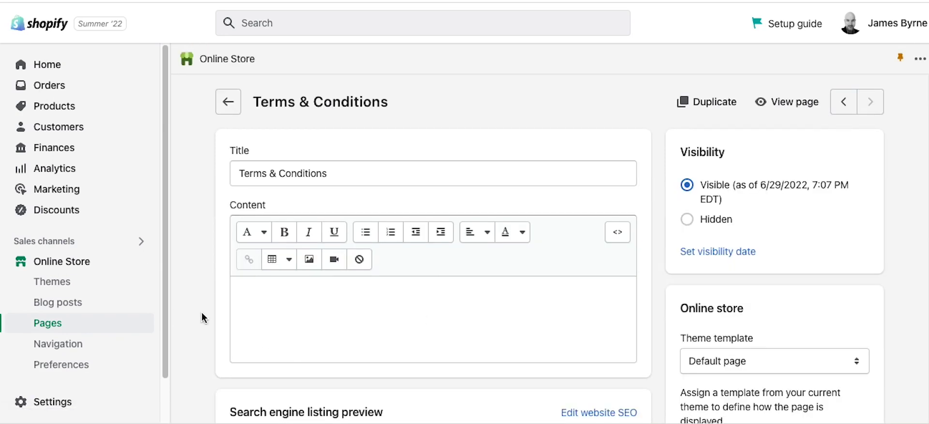
pyautogui.scroll(-3, 202, 318)
# Step: Go to Settings > Policies and scroll down to the Terms of service text
pyautogui.click(98, 402)
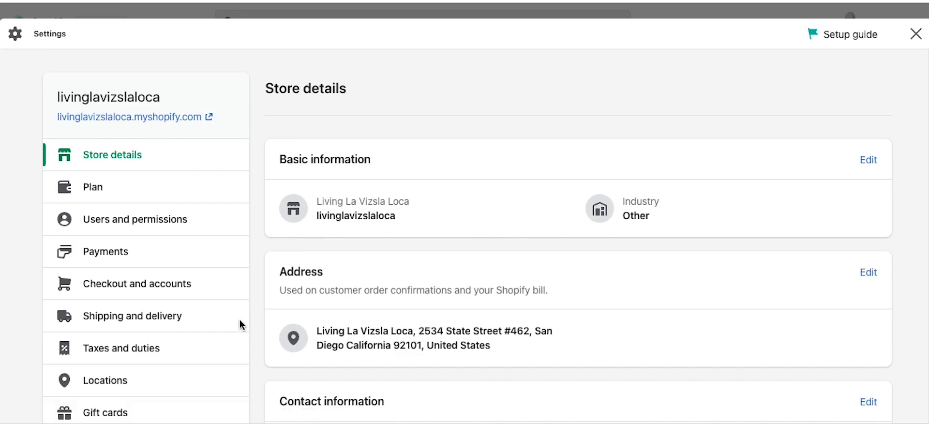
pyautogui.scroll(-10, 128, 339)
pyautogui.scroll(5, 132, 340)
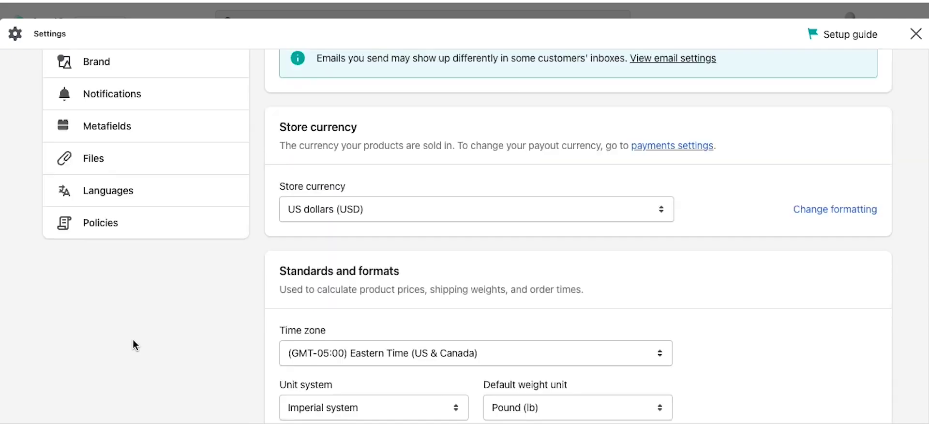
pyautogui.click(120, 401)
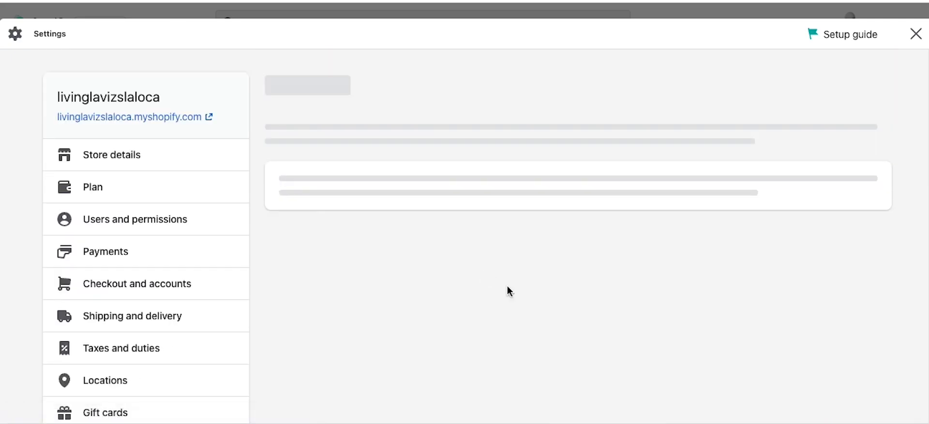
pyautogui.scroll(-10, 272, 338)
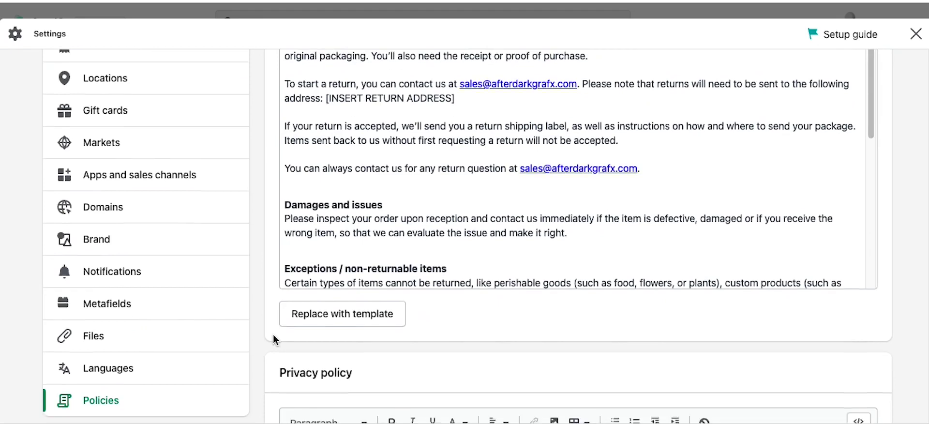
pyautogui.scroll(-10, 274, 340)
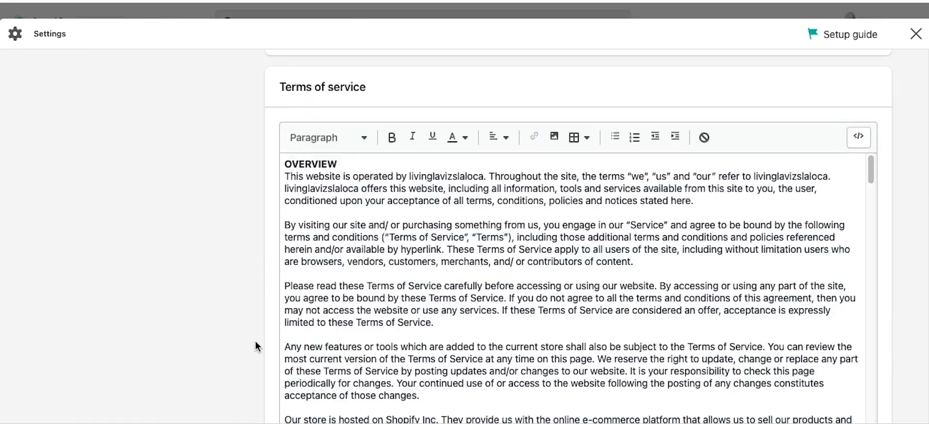
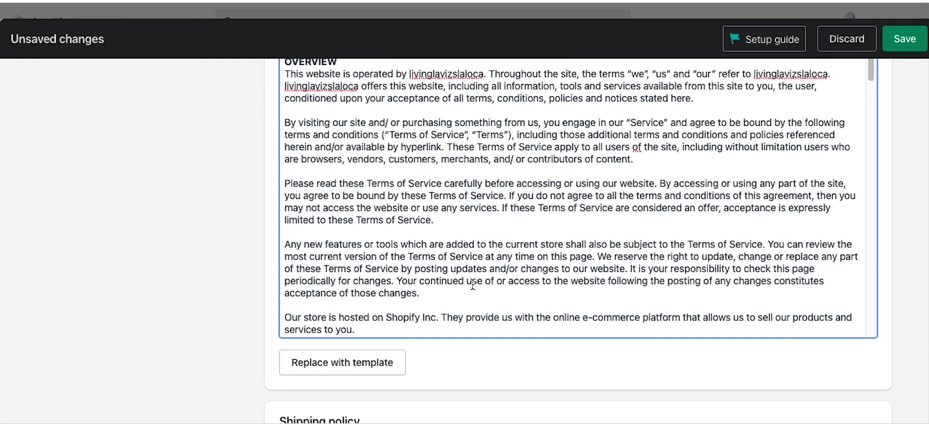
# Step: Replace the terms of service with Shopify's template text
pyautogui.scroll(-5, 473, 285)
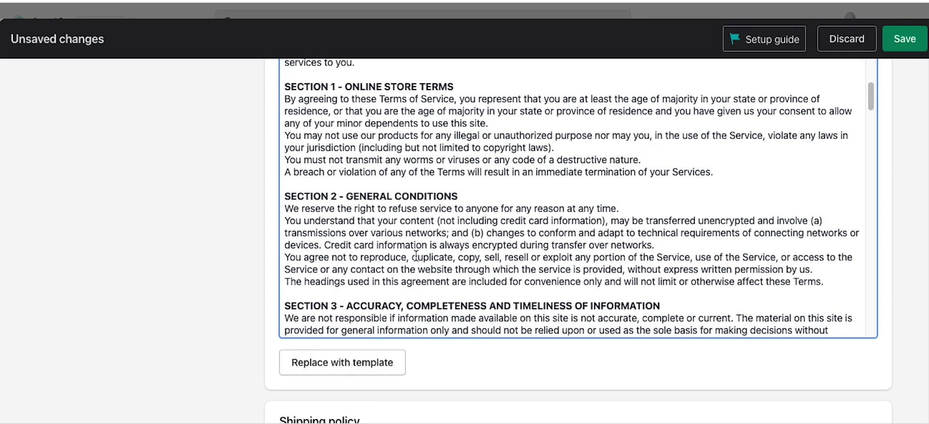
pyautogui.scroll(3, 414, 254)
pyautogui.click(356, 364)
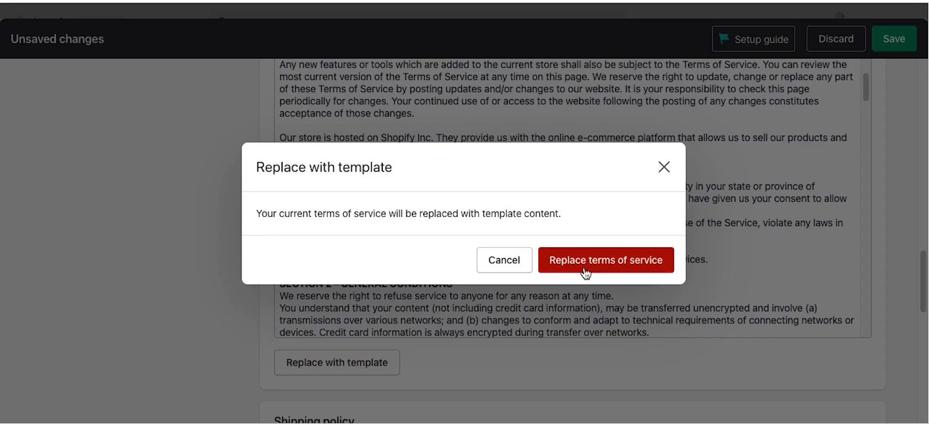
pyautogui.click(589, 265)
# Step: Review the template text and select the refund policy link placeholder
pyautogui.scroll(6, 513, 252)
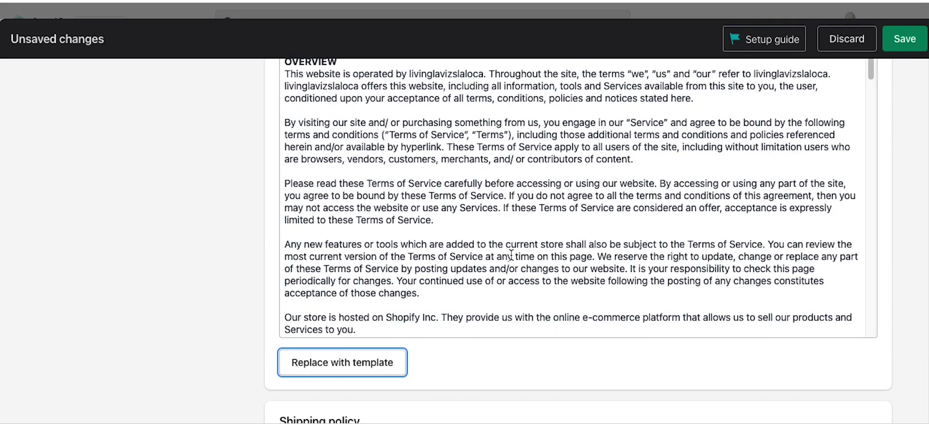
pyautogui.scroll(5, 774, 251)
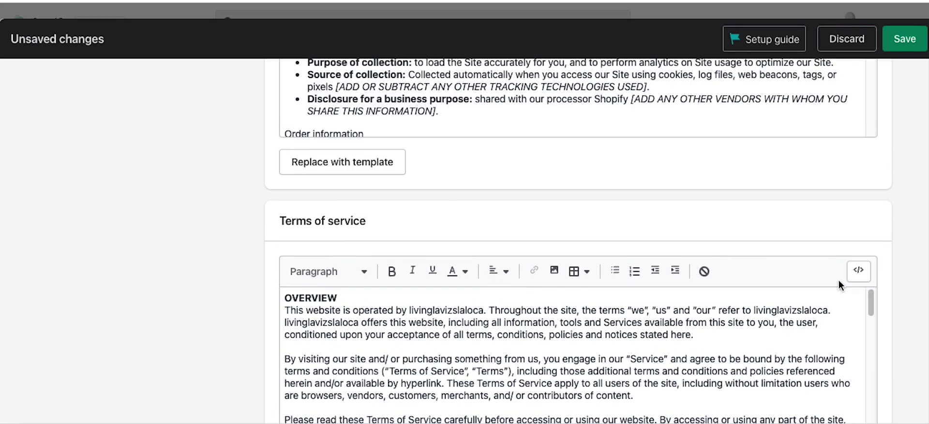
pyautogui.scroll(-3, 900, 366)
pyautogui.scroll(-3, 719, 290)
pyautogui.scroll(-3, 720, 319)
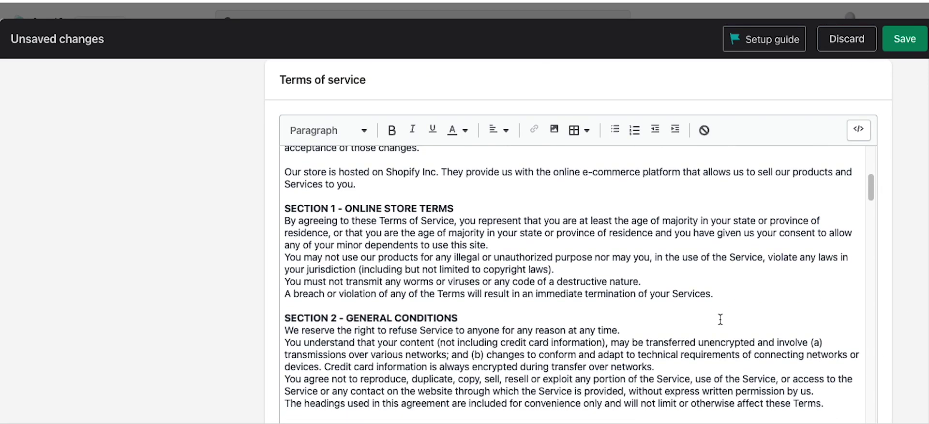
pyautogui.scroll(-9, 720, 319)
pyautogui.scroll(-7, 720, 319)
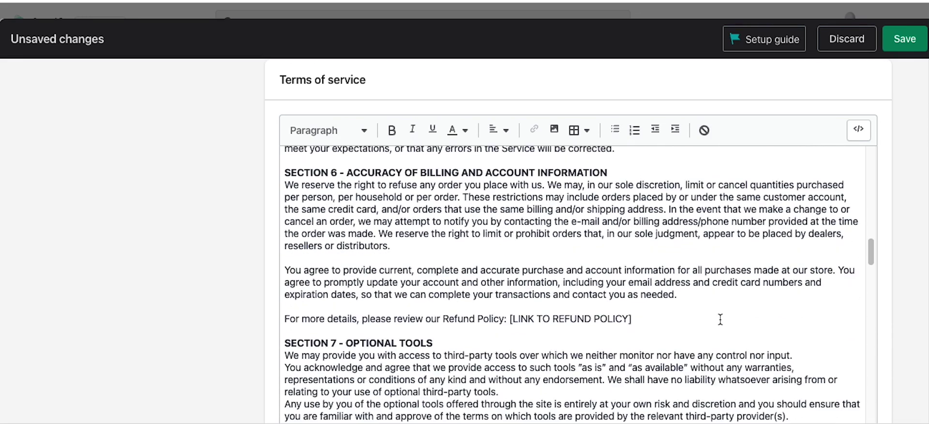
pyautogui.moveTo(635, 316); pyautogui.dragTo(510, 316)
pyautogui.scroll(-1, 516, 329)
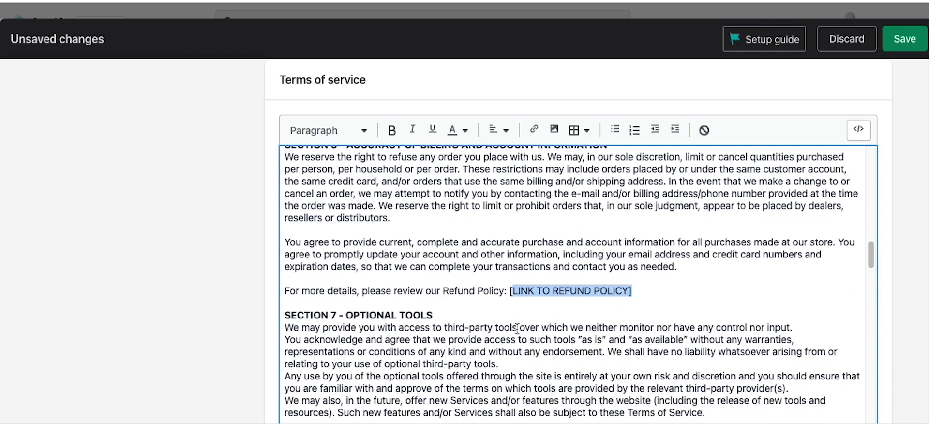
pyautogui.scroll(-1, 516, 329)
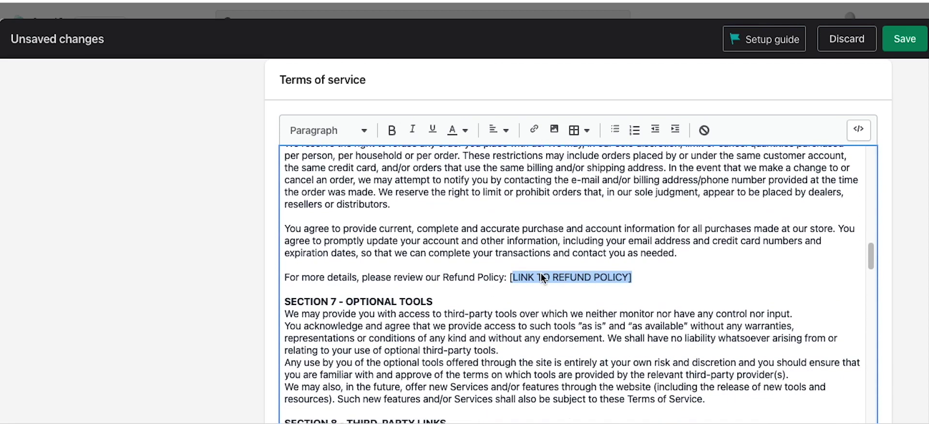
pyautogui.click(651, 276)
pyautogui.moveTo(651, 276); pyautogui.dragTo(472, 278)
# Step: Select all of the terms of service text and save the store policies
pyautogui.scroll(-10, 503, 307)
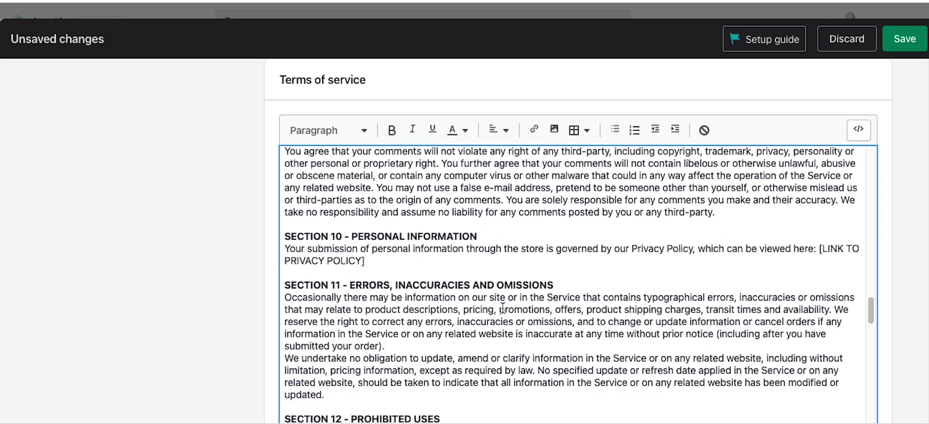
pyautogui.moveTo(375, 261); pyautogui.dragTo(821, 249)
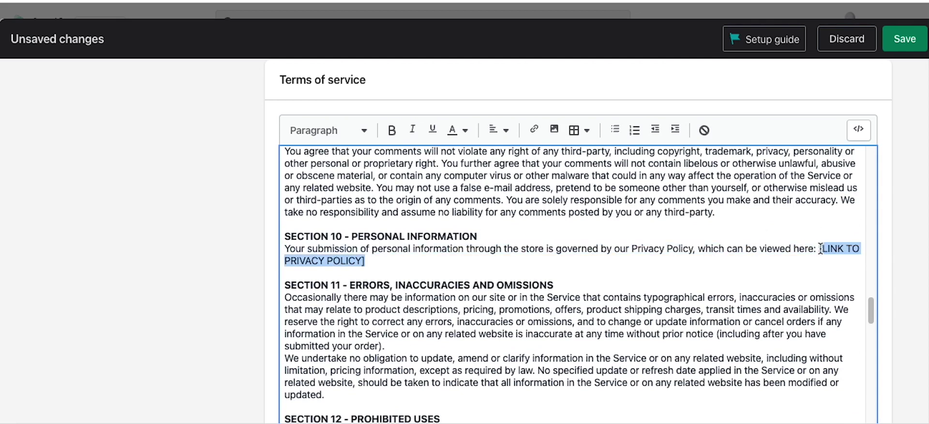
pyautogui.scroll(-1, 684, 288)
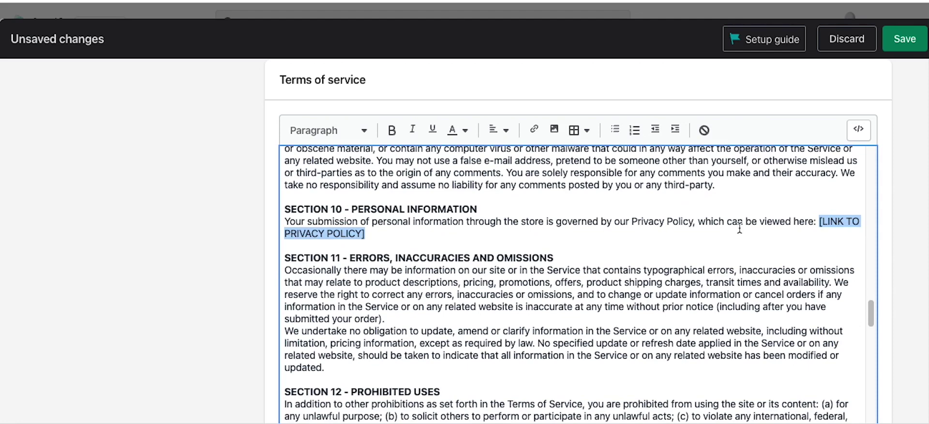
pyautogui.click(430, 269)
pyautogui.scroll(-10, 432, 276)
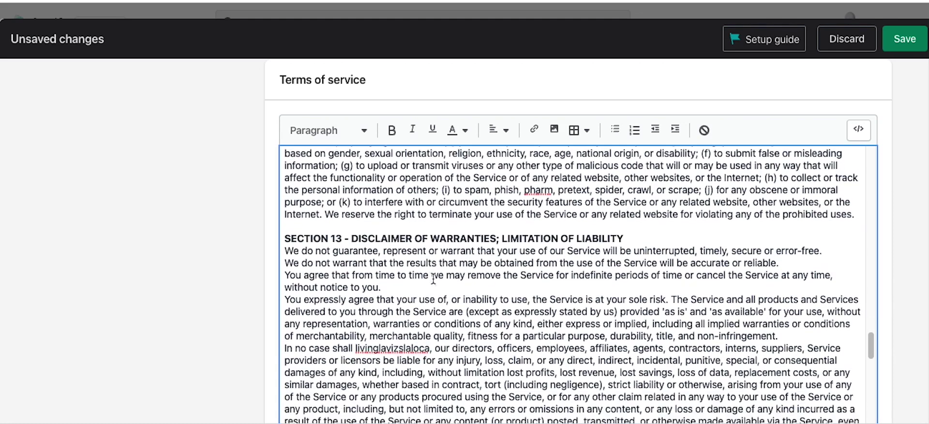
pyautogui.scroll(-3, 433, 286)
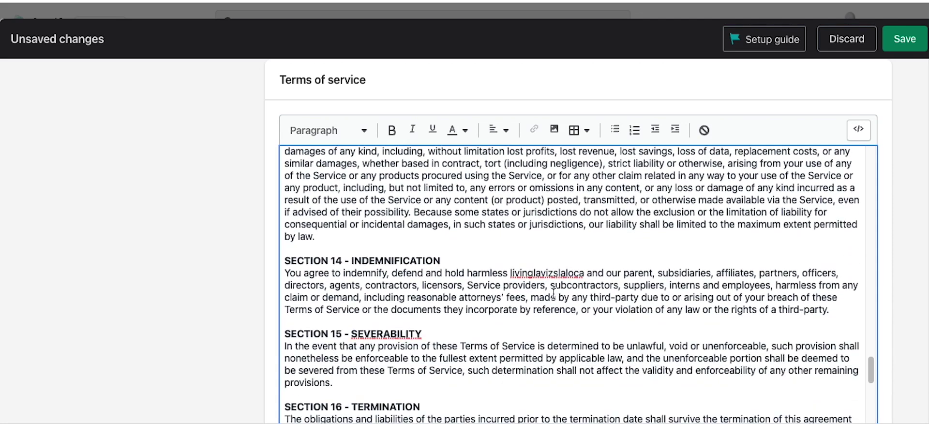
pyautogui.hotkey('ctrl', 'a')
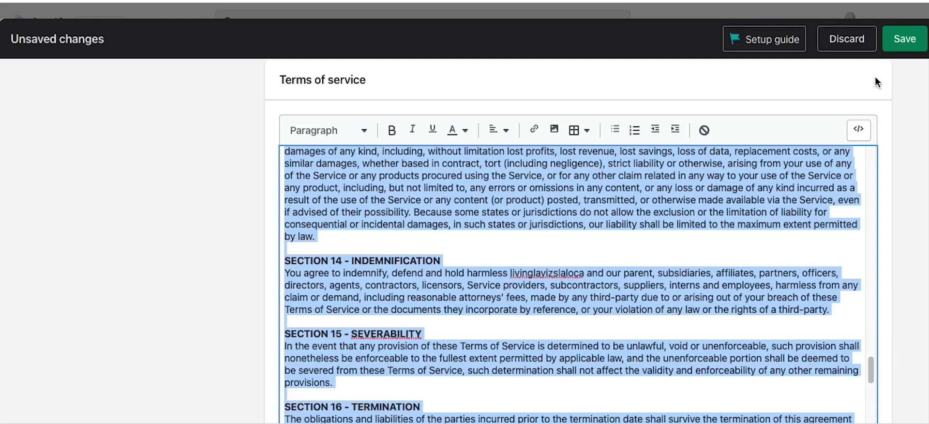
pyautogui.click(904, 39)
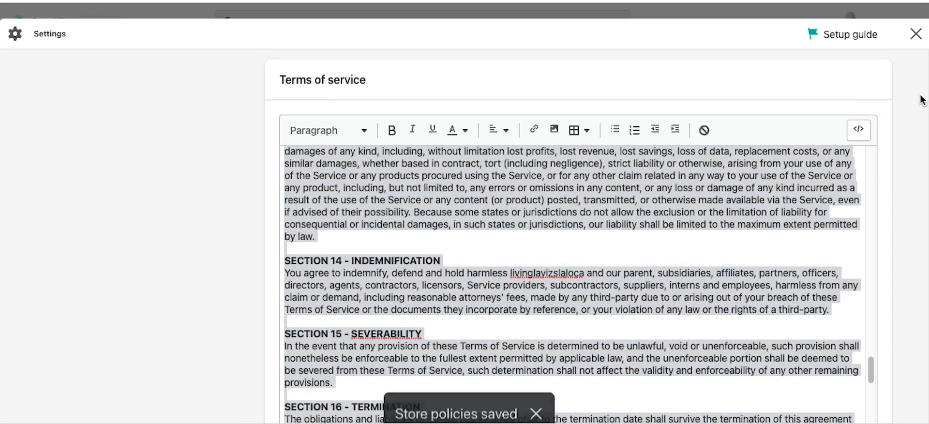
# Step: Paste the terms of service into the Terms & Conditions page content
pyautogui.click(915, 34)
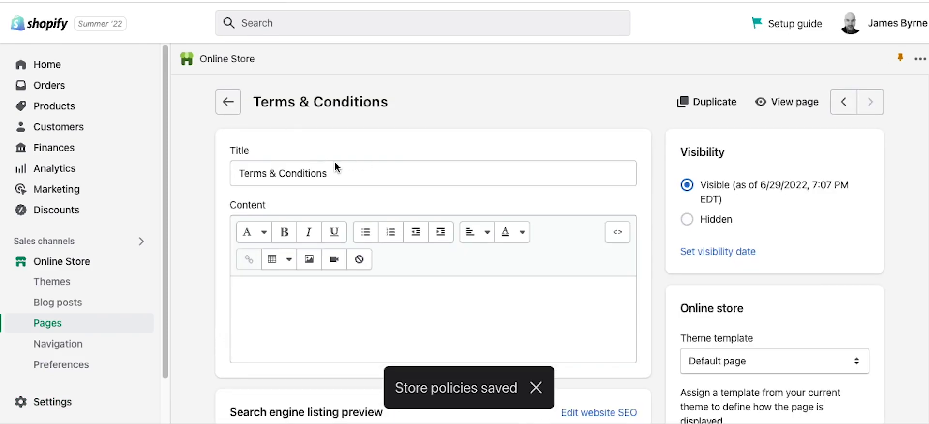
pyautogui.click(295, 318)
pyautogui.hotkey('ctrl', 'v')
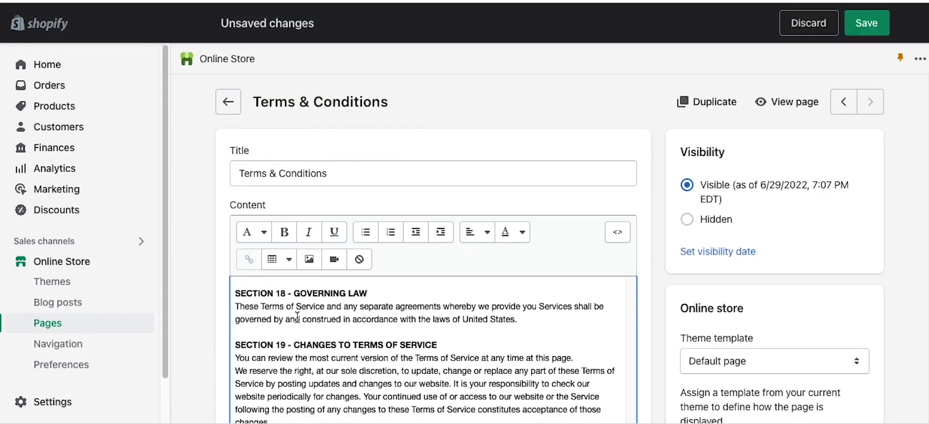
pyautogui.scroll(-8, 672, 296)
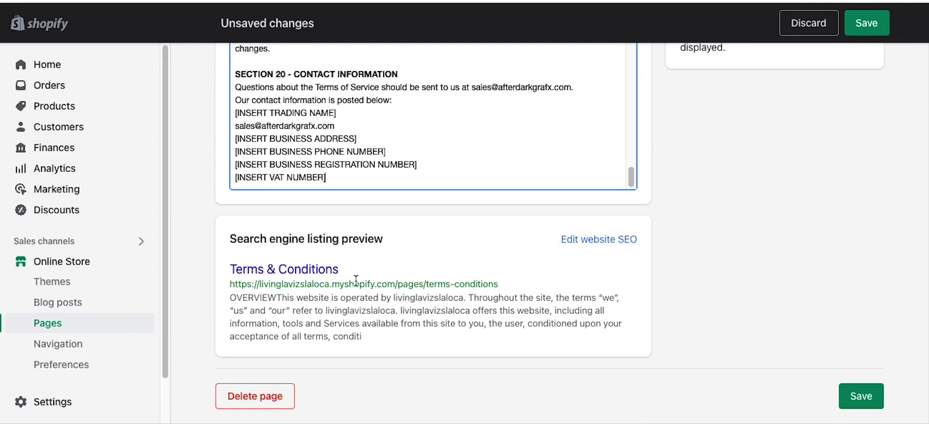
# Step: Set the page's search title to 'Terms & Conditions - My Cool Store' and save
pyautogui.click(596, 239)
pyautogui.click(344, 400)
pyautogui.write('Terms & Co')
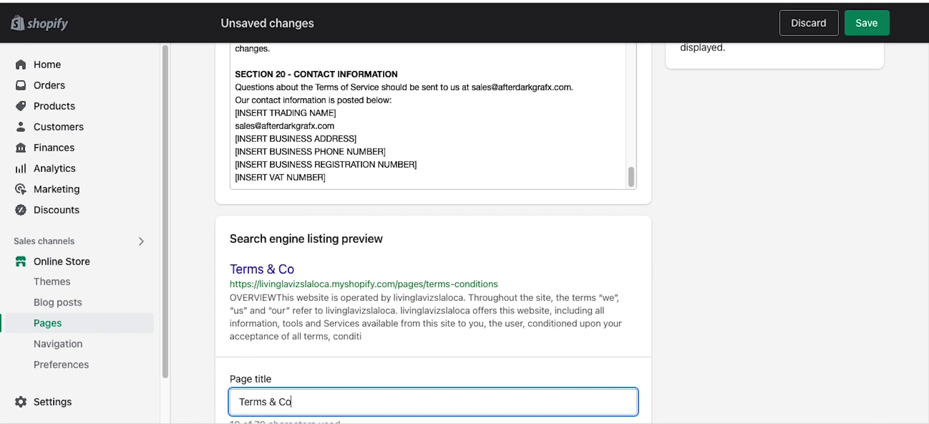
pyautogui.write('nditions')
pyautogui.write(' -')
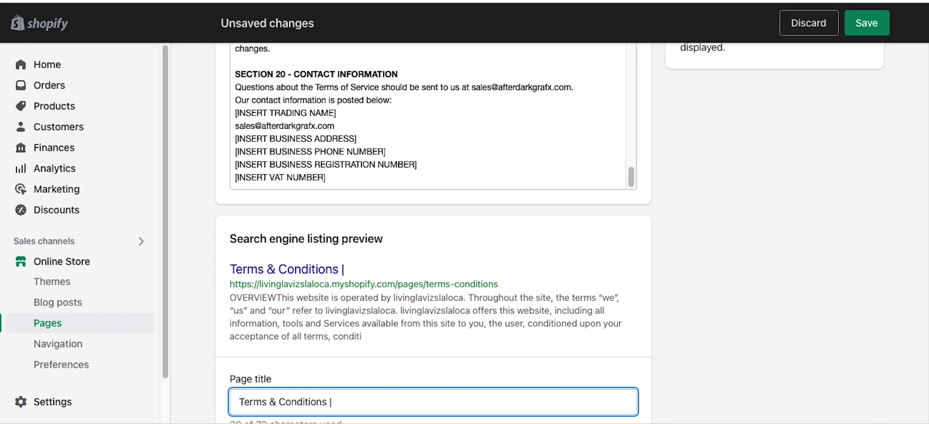
pyautogui.write('\\\\\\\\\\\\\\\\\\\\')
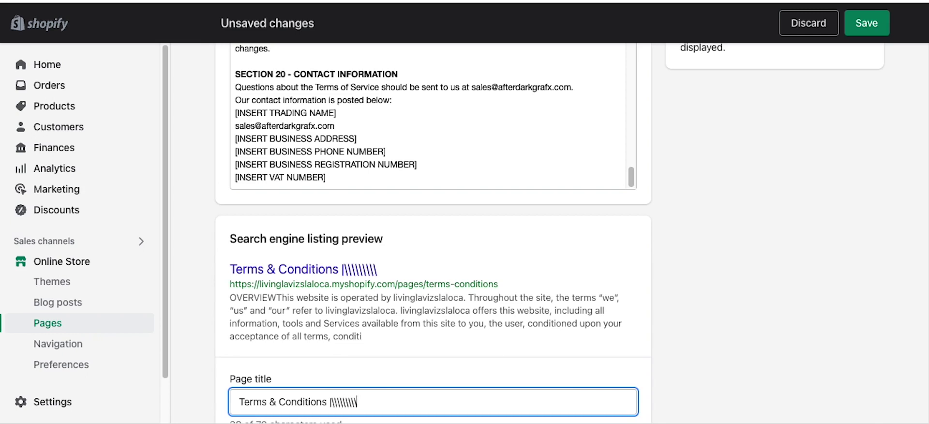
pyautogui.press('BackSpace')
pyautogui.press('BackSpace')
pyautogui.press('BackSpace')
pyautogui.press('BackSpace')
pyautogui.press('BackSpace')
pyautogui.press('BackSpace')
pyautogui.press('BackSpace')
pyautogui.press('BackSpace')
pyautogui.press('BackSpace')
pyautogui.press('BackSpace')
pyautogui.press('BackSpace')
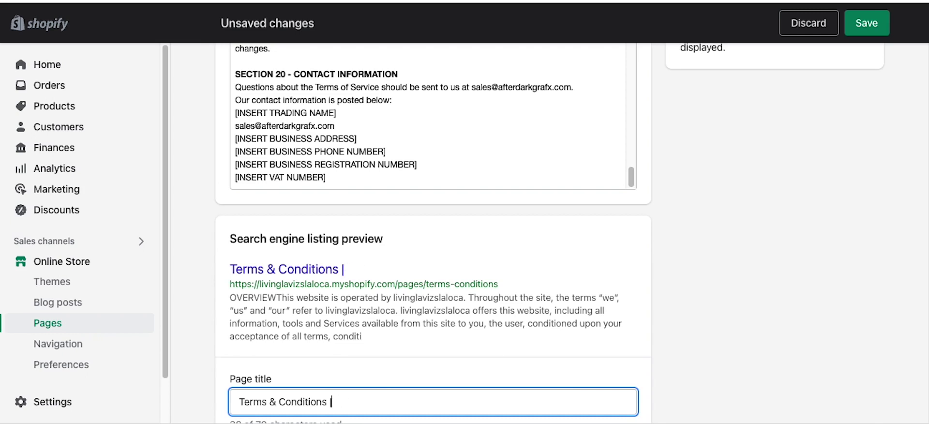
pyautogui.write('- My Cool Store\\')
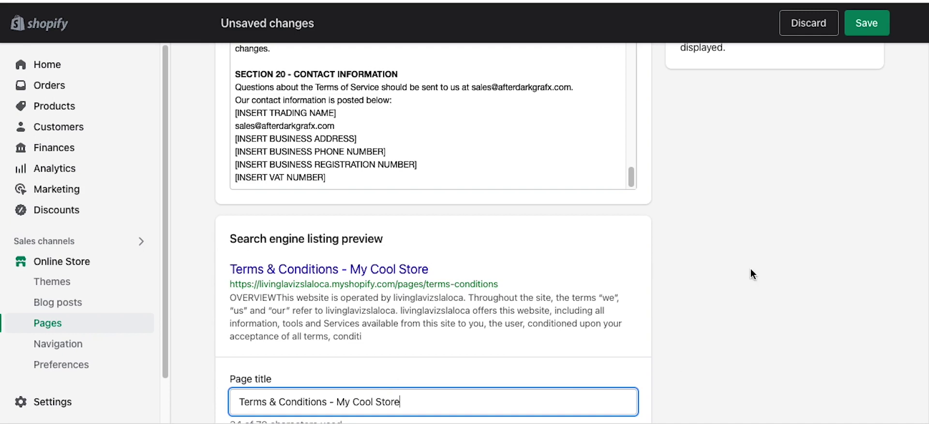
pyautogui.scroll(-5, 747, 251)
pyautogui.scroll(20, 747, 250)
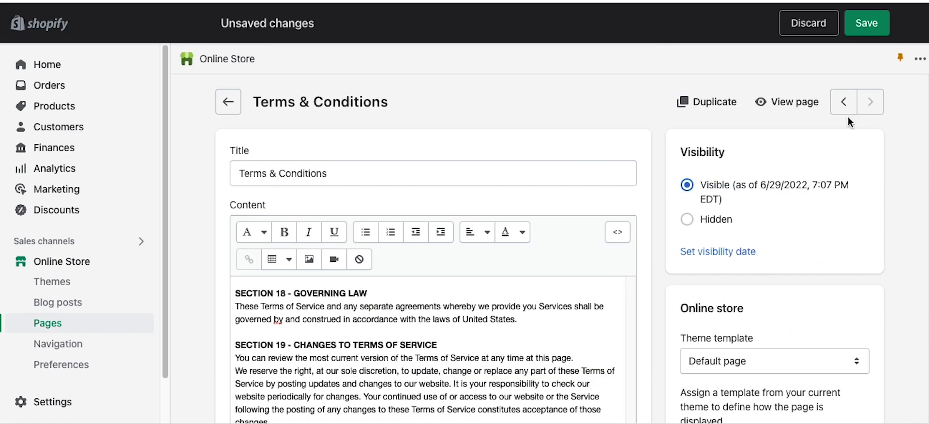
pyautogui.click(843, 34)
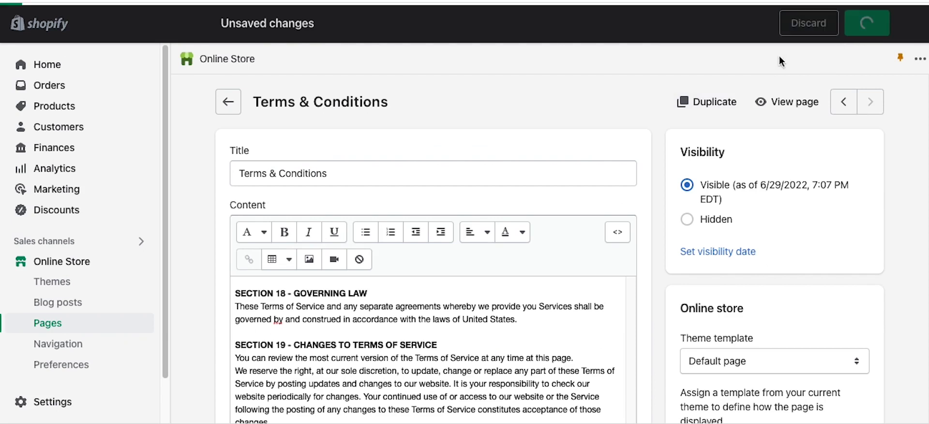
pyautogui.click(798, 102)
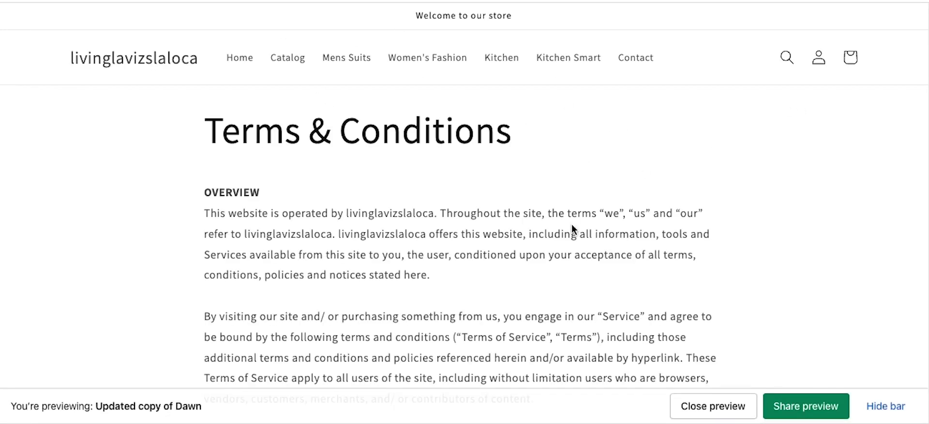
pyautogui.scroll(-6, 571, 224)
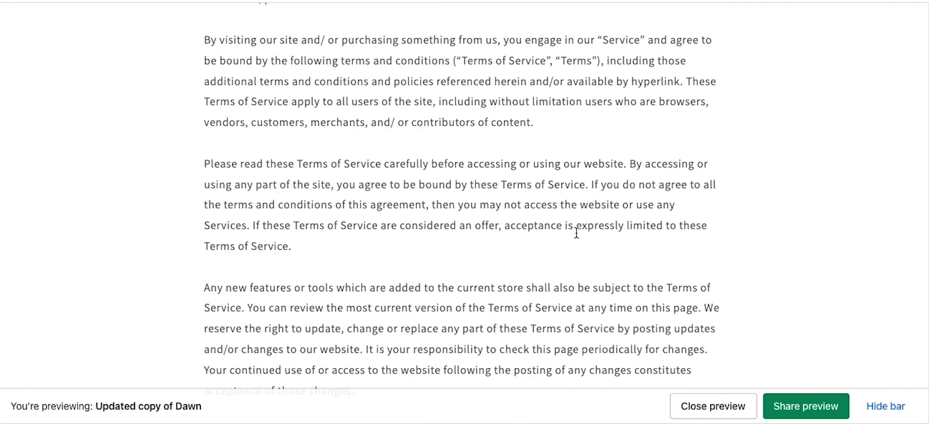
pyautogui.scroll(-5, 577, 233)
pyautogui.scroll(-13, 576, 233)
pyautogui.scroll(-10, 576, 233)
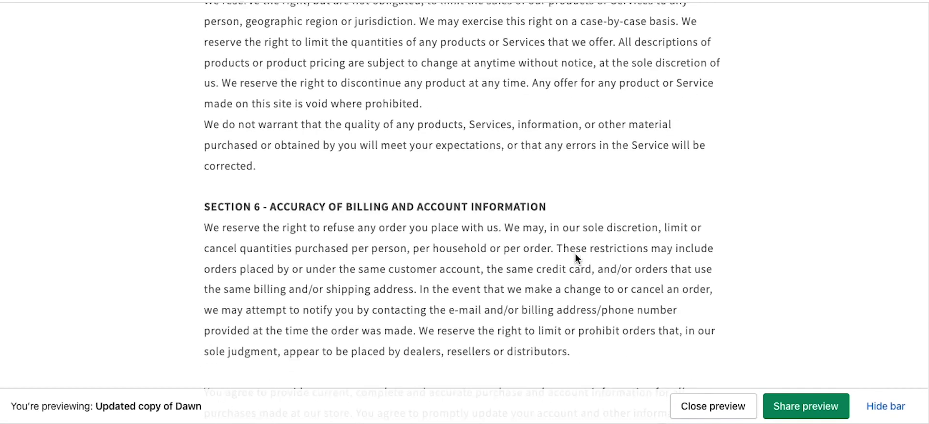
pyautogui.scroll(-1, 575, 256)
pyautogui.scroll(-5, 576, 254)
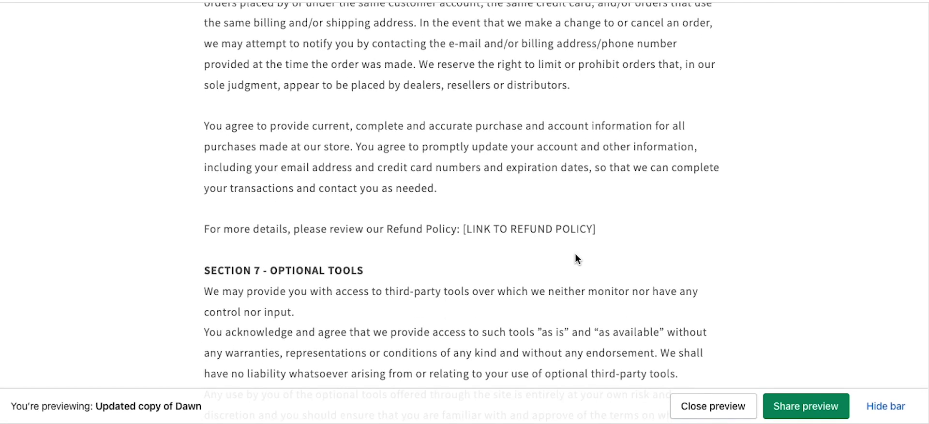
pyautogui.moveTo(595, 229); pyautogui.dragTo(430, 221)
pyautogui.click(575, 230)
pyautogui.moveTo(596, 229)
pyautogui.mouseDown()
pyautogui.moveTo(474, 229)
pyautogui.moveTo(589, 230)
pyautogui.mouseUp()
pyautogui.click(622, 238)
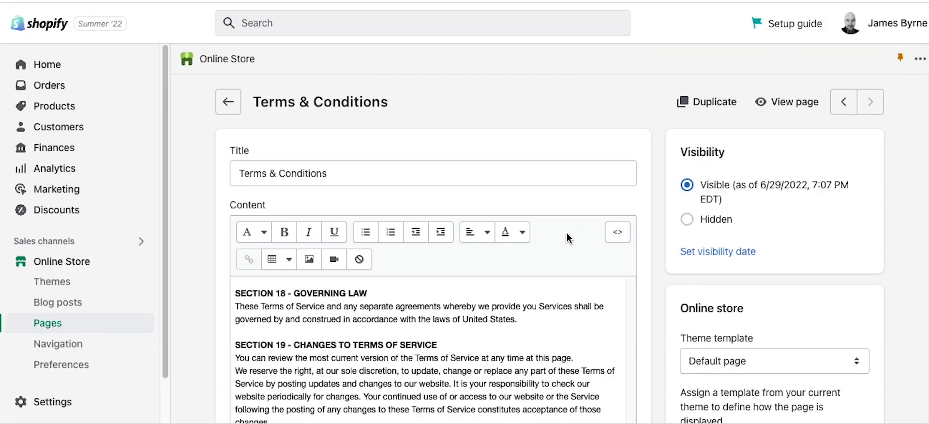
pyautogui.scroll(-3, 207, 319)
pyautogui.scroll(3, 205, 326)
# Step: Go from Products to the Collections list and open the Kitchen collection
pyautogui.click(61, 112)
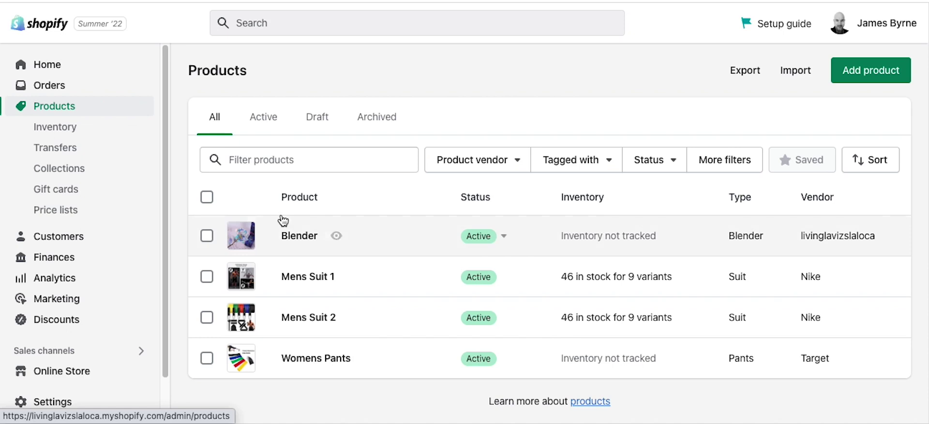
pyautogui.click(53, 170)
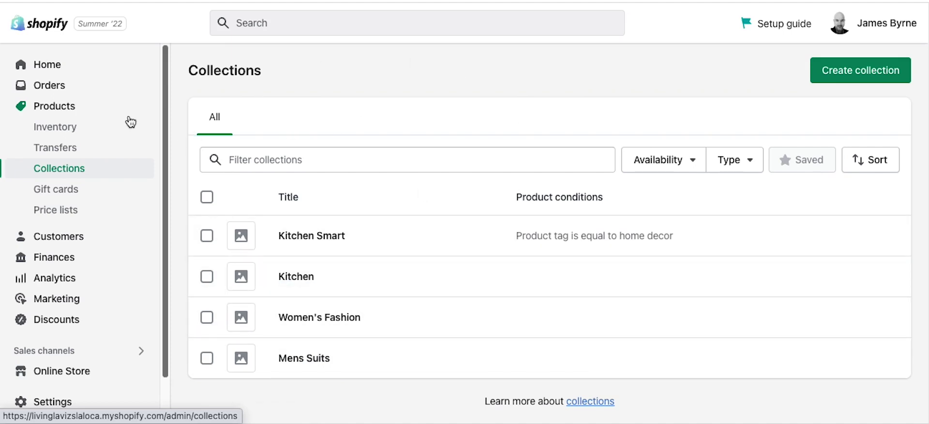
pyautogui.moveTo(184, 73); pyautogui.dragTo(286, 70)
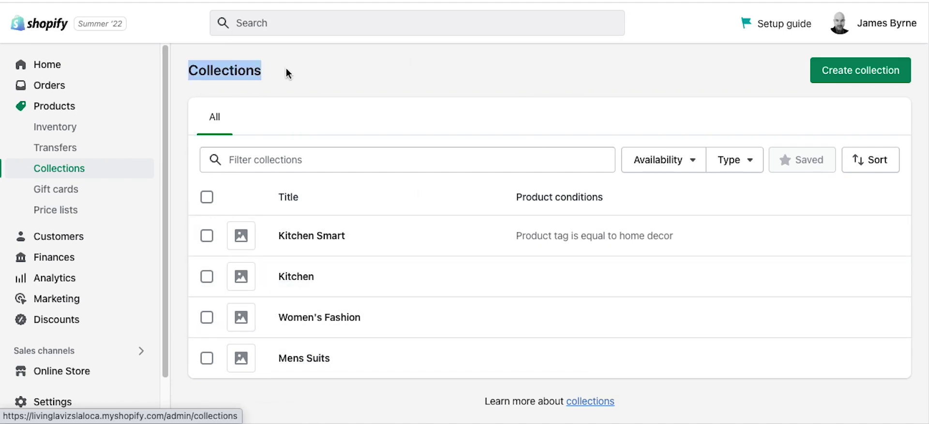
pyautogui.click(317, 73)
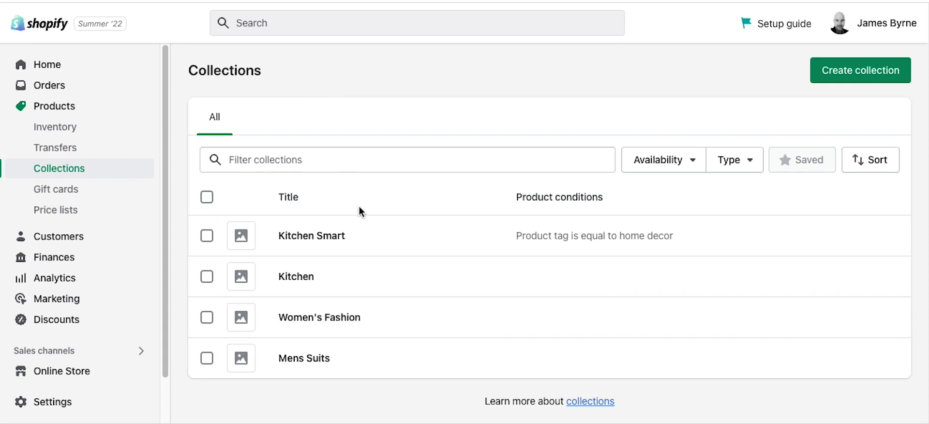
pyautogui.click(292, 285)
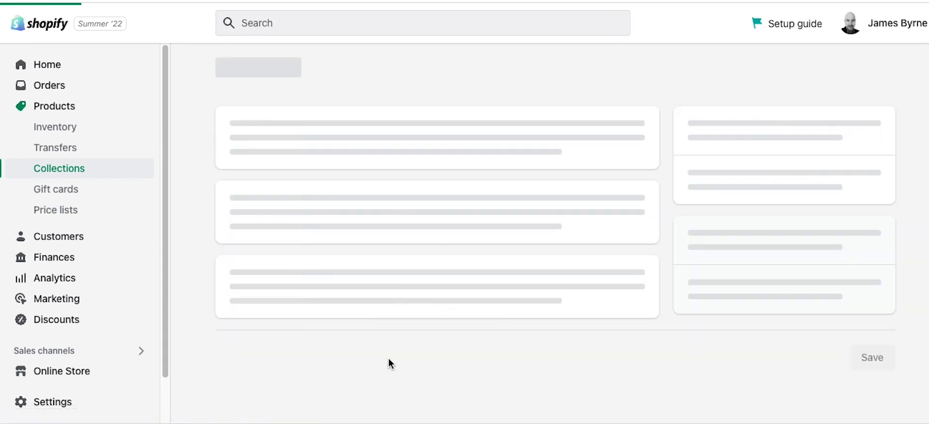
# Step: Add Mens Suit 2 to the Kitchen collection
pyautogui.scroll(-5, 199, 346)
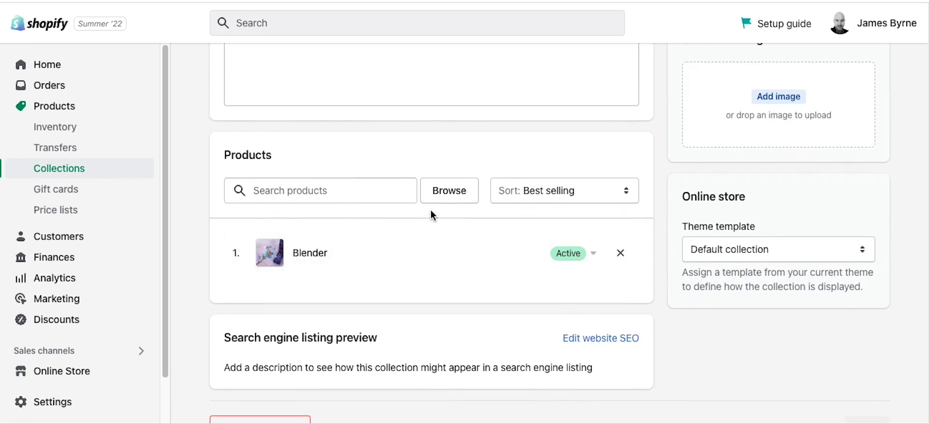
pyautogui.click(441, 194)
pyautogui.click(261, 265)
pyautogui.click(634, 366)
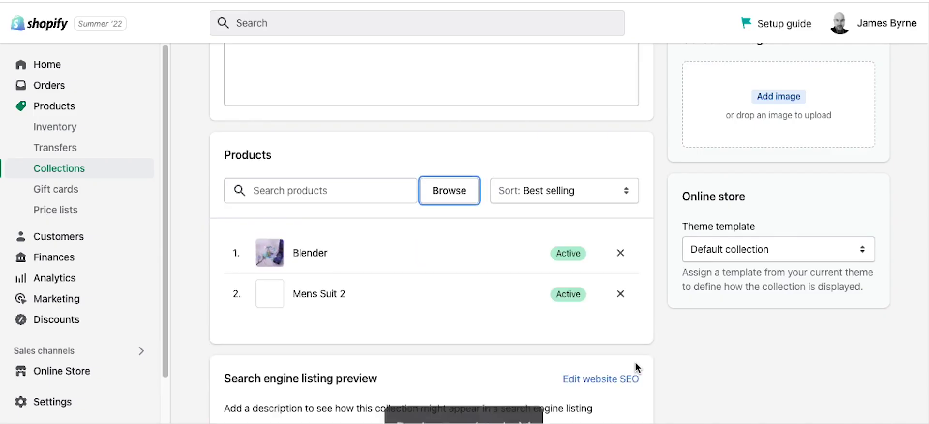
# Step: Start a new collection and set its type to Manual
pyautogui.scroll(2, 204, 284)
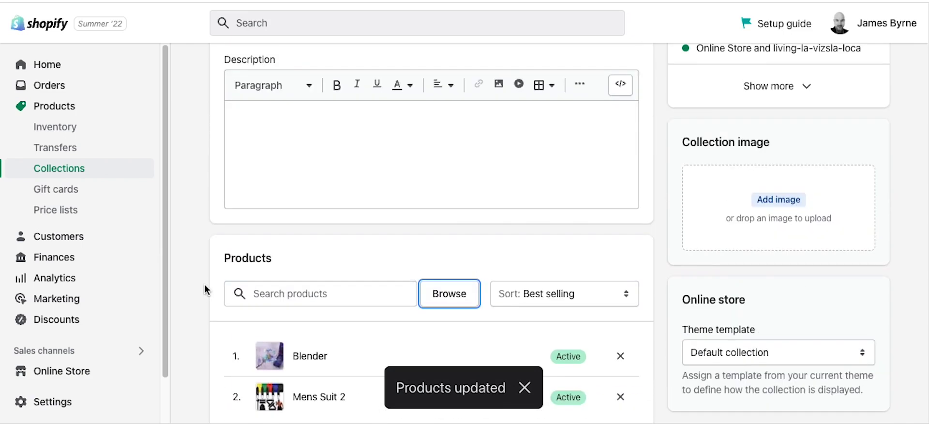
pyautogui.scroll(2, 204, 283)
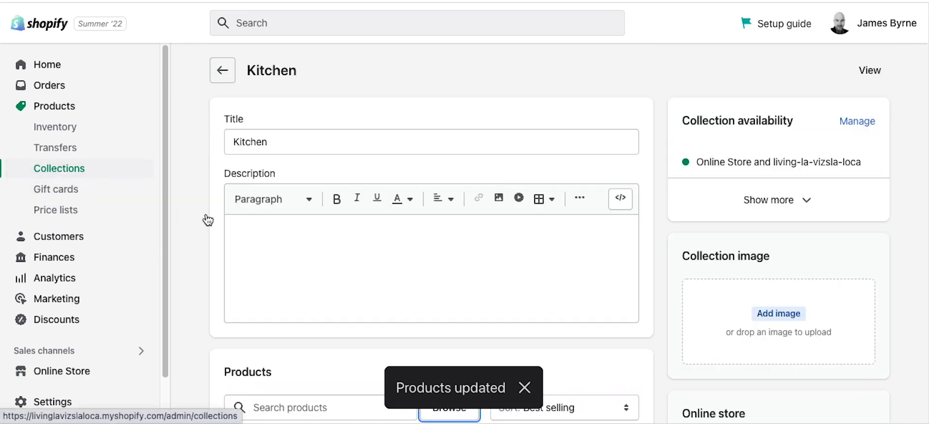
pyautogui.click(859, 71)
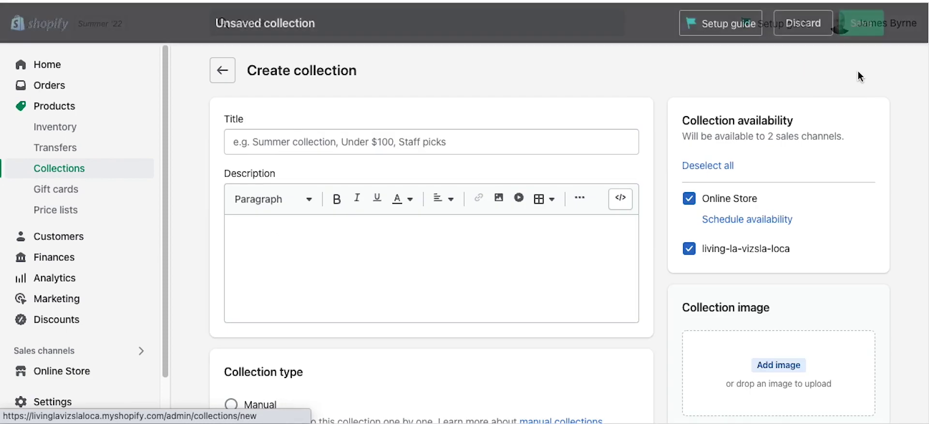
pyautogui.scroll(-1, 215, 282)
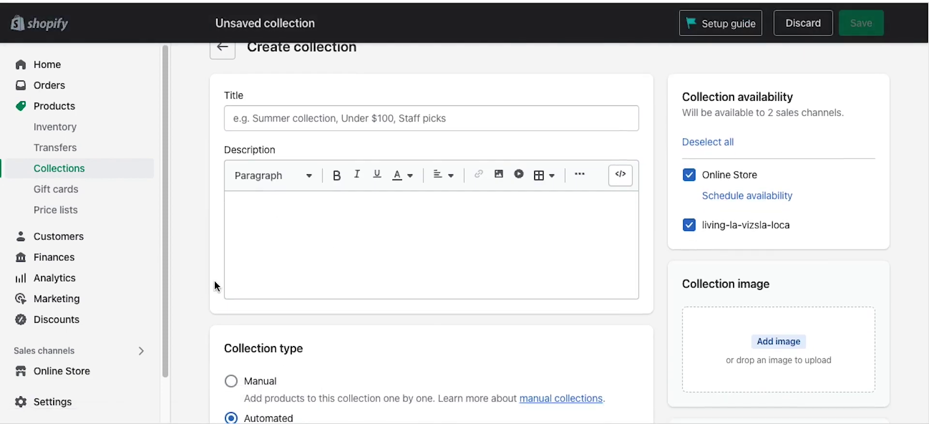
pyautogui.hotkey('ctrl', '-')
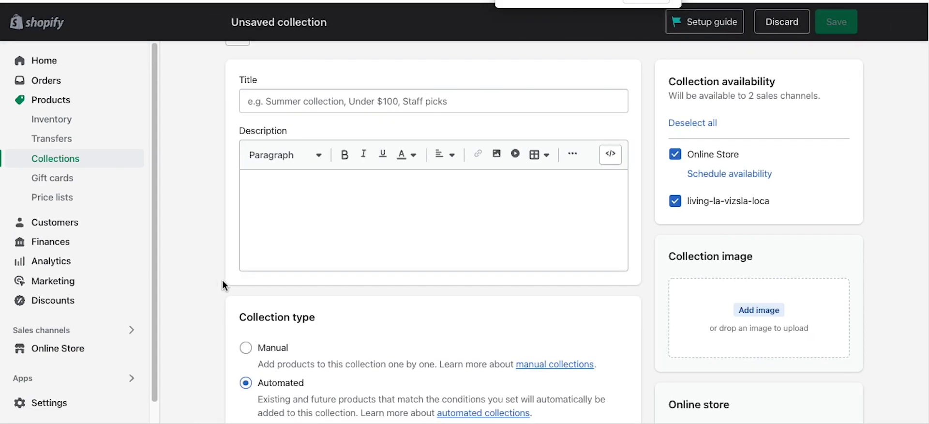
pyautogui.scroll(-1, 222, 280)
pyautogui.click(247, 322)
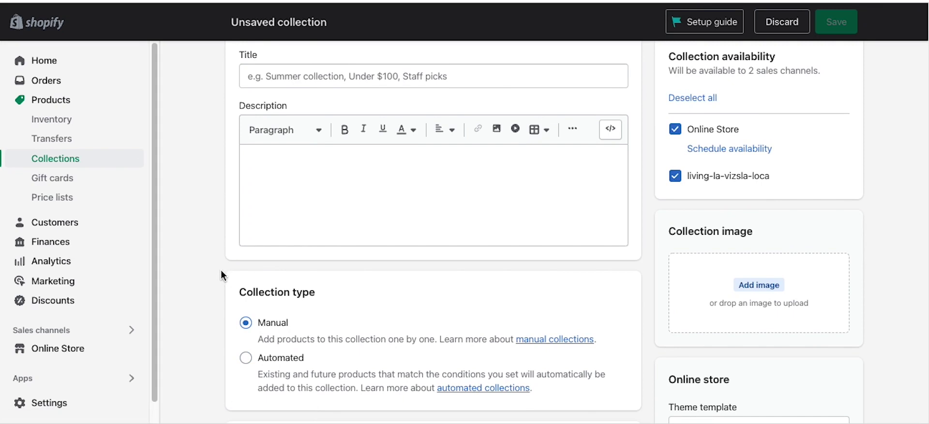
# Step: Title it 'Gadgets Manual' with description 'This is my manual gadgets collection.'
pyautogui.scroll(2, 234, 152)
pyautogui.click(339, 134)
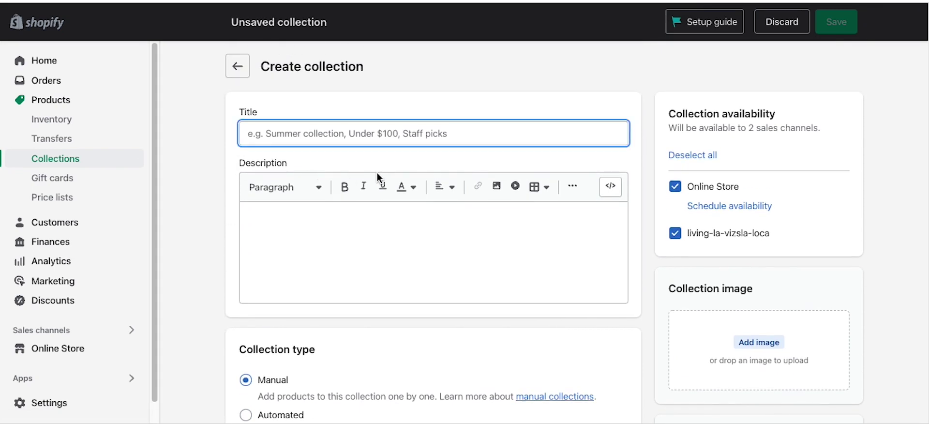
pyautogui.write('Gad')
pyautogui.write('gte')
pyautogui.press('BackSpace')
pyautogui.press('BackSpace')
pyautogui.write('ets Manual')
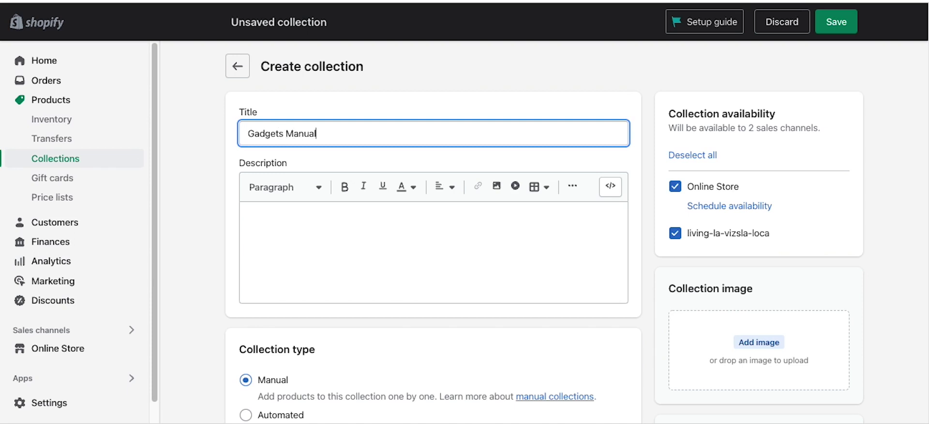
pyautogui.click(379, 253)
pyautogui.write('Thi')
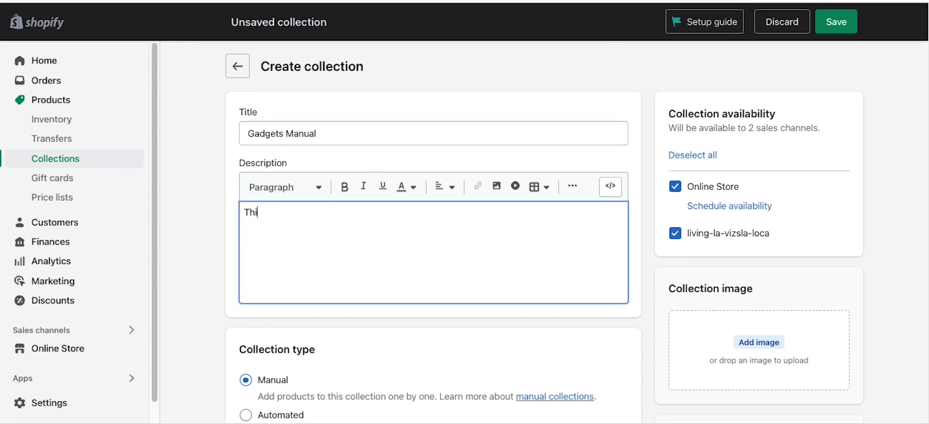
pyautogui.write('s my manuia')
pyautogui.write(' gadgets')
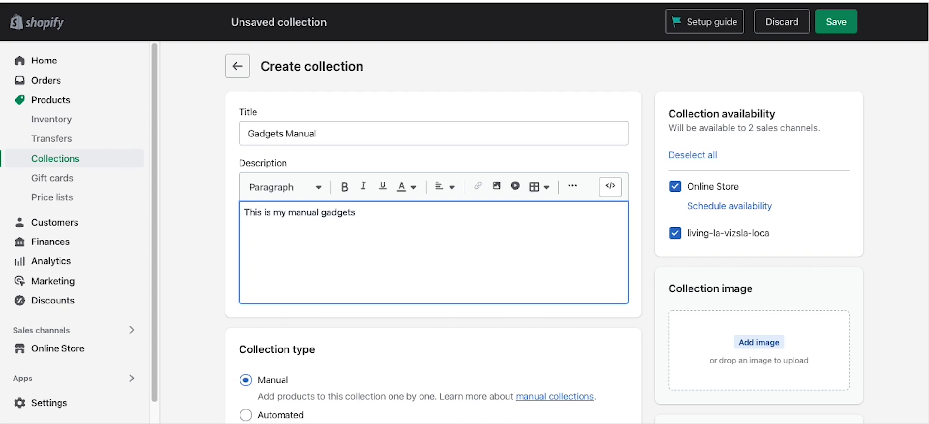
pyautogui.write(' collection.')
pyautogui.scroll(-3, 817, 230)
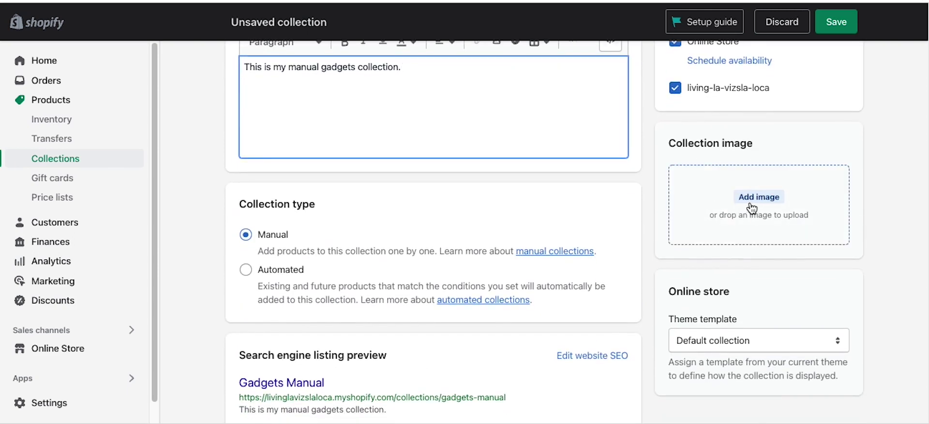
# Step: Upload sparkle-brew-2.jpg as the collection image
pyautogui.click(767, 200)
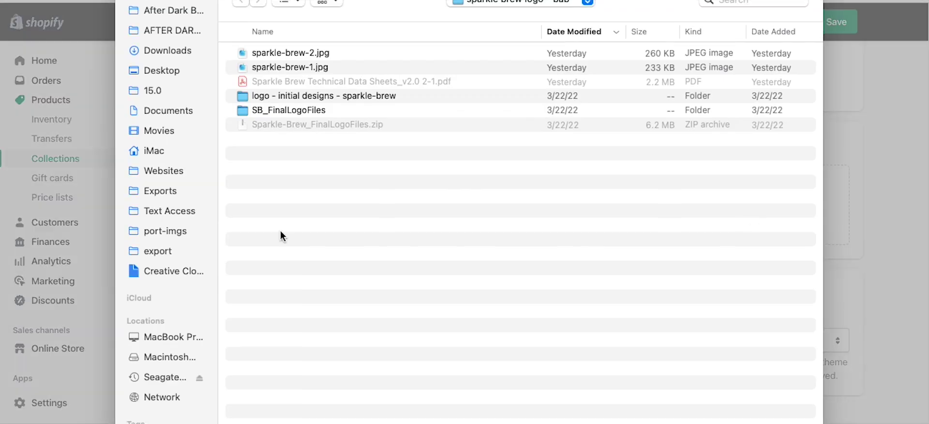
pyautogui.click(314, 54)
pyautogui.press('Return')
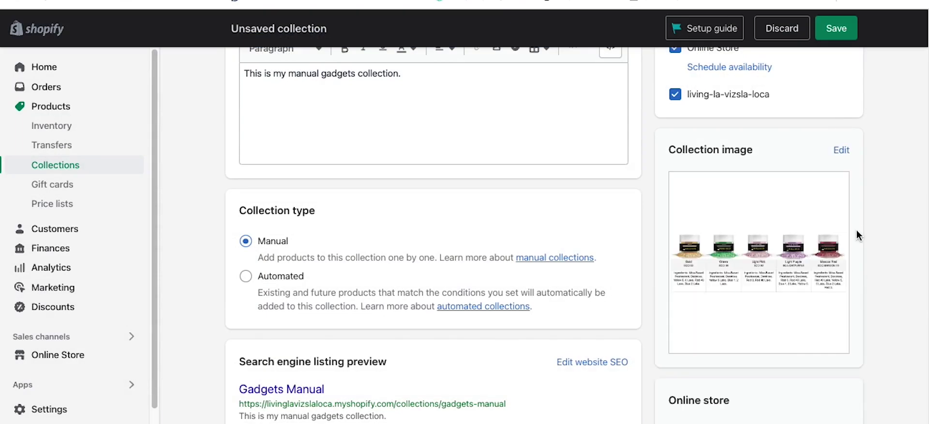
pyautogui.scroll(-1, 867, 234)
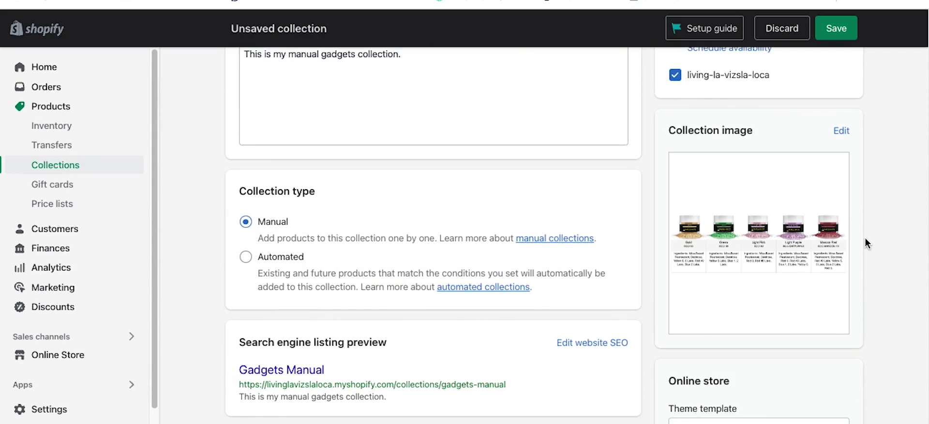
pyautogui.scroll(6, 750, 266)
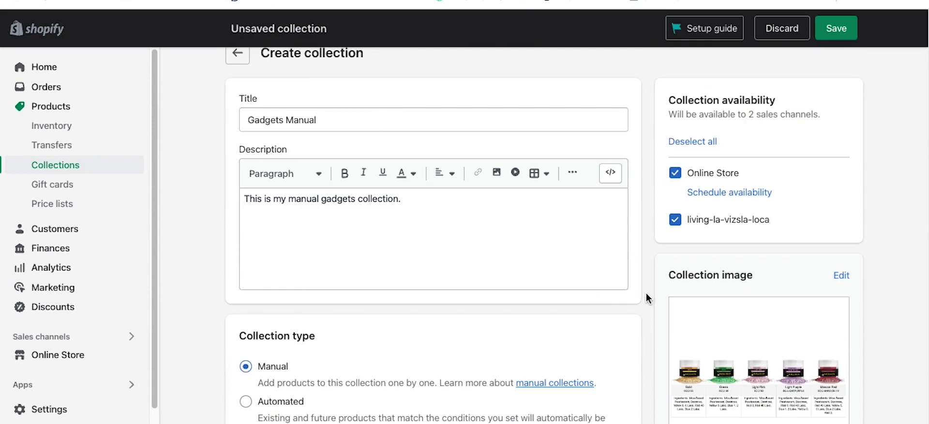
# Step: Select the 'Gadgets Manual' title text to copy it
pyautogui.scroll(-2, 646, 292)
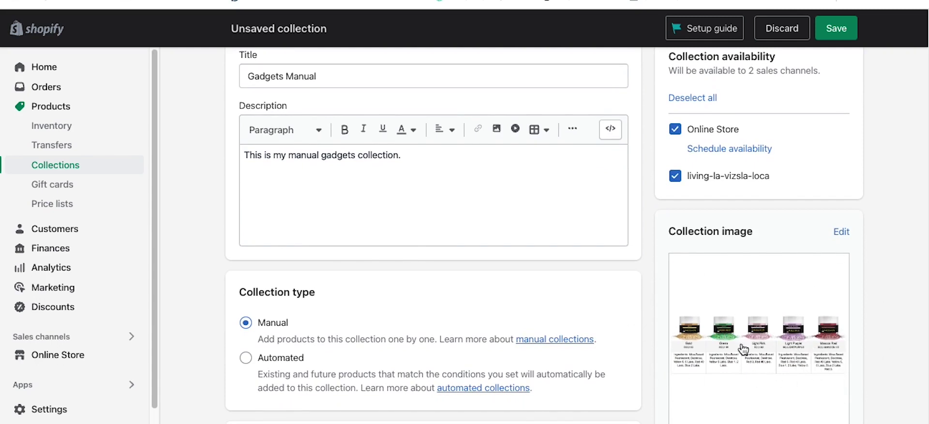
pyautogui.scroll(-1, 767, 342)
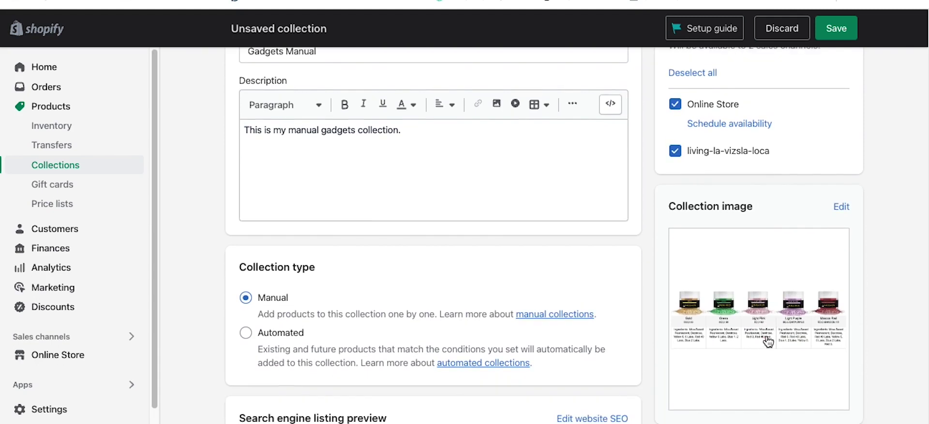
pyautogui.scroll(3, 456, 266)
pyautogui.moveTo(348, 138); pyautogui.dragTo(239, 129)
pyautogui.hotkey('ctrl', 'c')
pyautogui.scroll(-3, 505, 216)
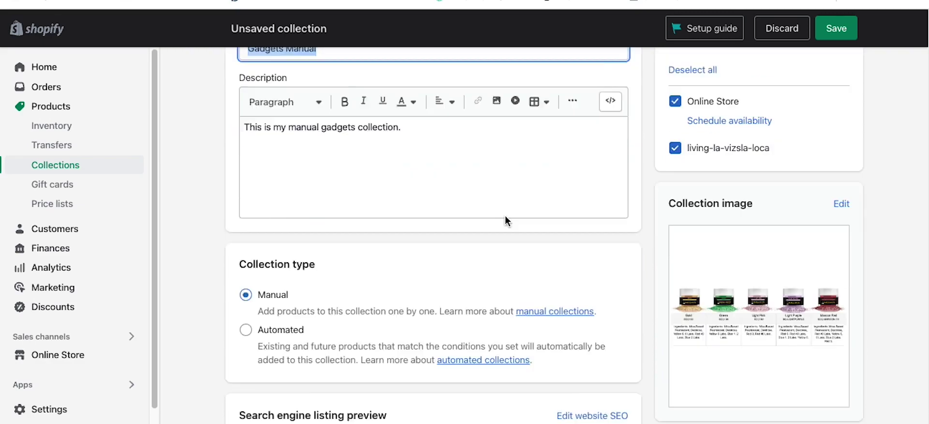
# Step: Set the image alt text to 'Gadgets Manual - Phones, Calculator in San Diego'
pyautogui.click(748, 249)
pyautogui.click(515, 147)
pyautogui.hotkey('ctrl', 'v')
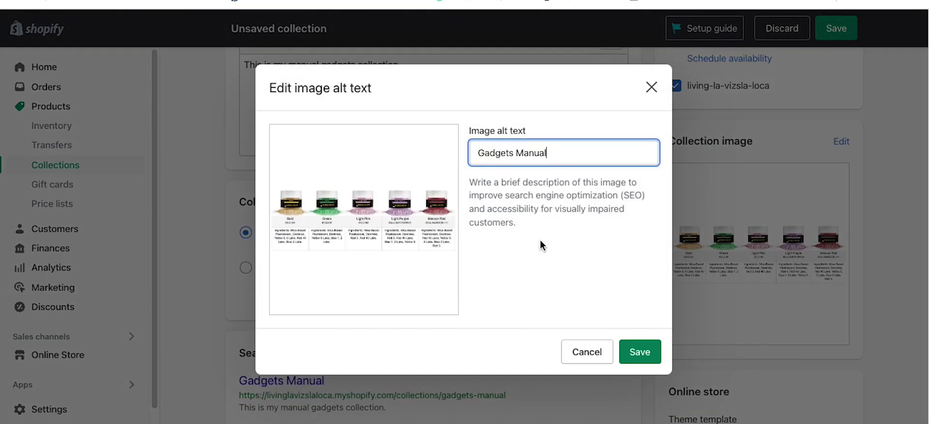
pyautogui.write('-')
pyautogui.write('Phones, Calculat')
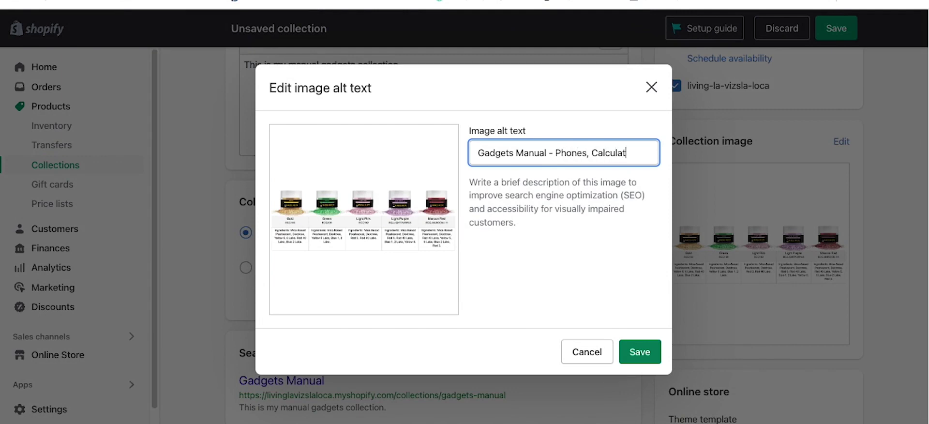
pyautogui.write('or in Lo')
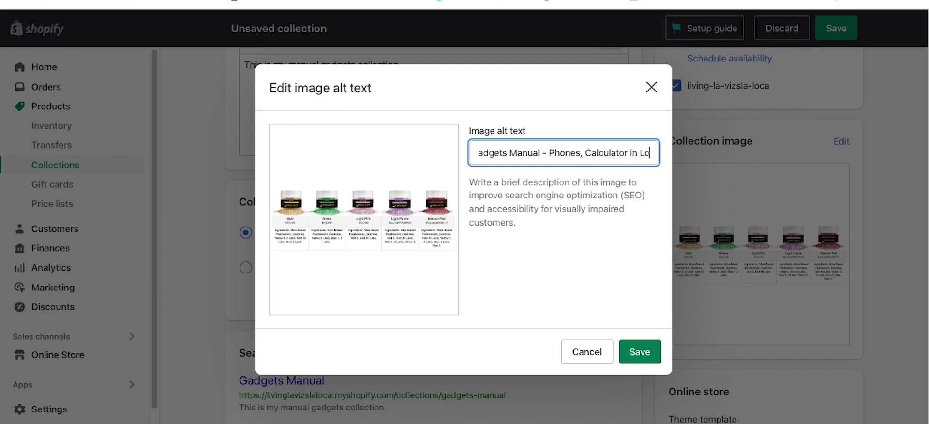
pyautogui.write('s Angels')
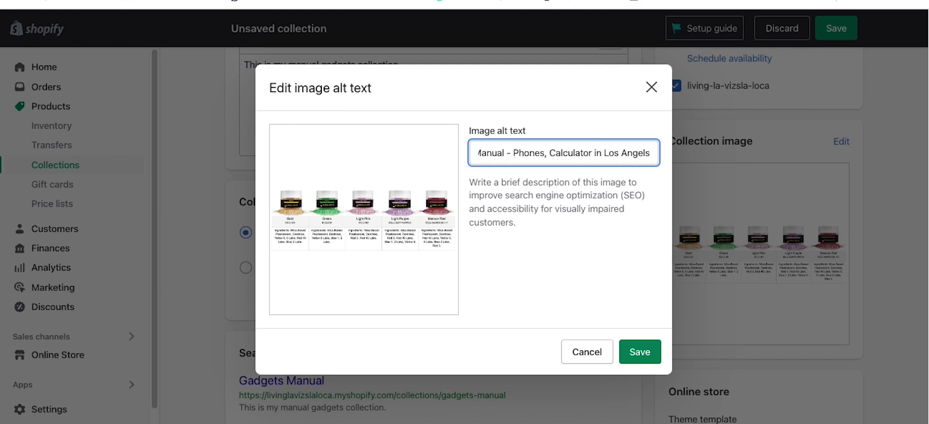
pyautogui.press('BackSpace')
pyautogui.press('BackSpace')
pyautogui.press('BackSpace')
pyautogui.press('BackSpace')
pyautogui.press('BackSpace')
pyautogui.press('BackSpace')
pyautogui.press('BackSpace')
pyautogui.press('BackSpace')
pyautogui.press('BackSpace')
pyautogui.press('BackSpace')
pyautogui.write('San Diego')
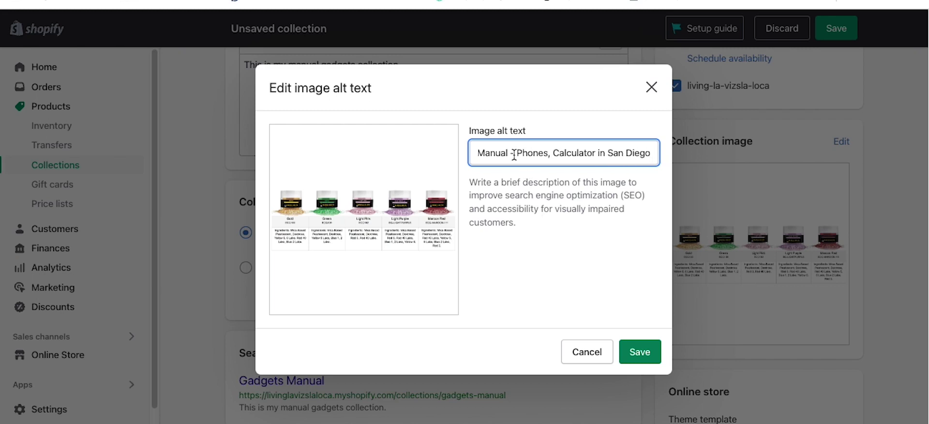
# Step: Change 'Calculator' to 'Calculators' in the alt text and save it
pyautogui.moveTo(514, 154); pyautogui.dragTo(435, 160)
pyautogui.click(535, 159)
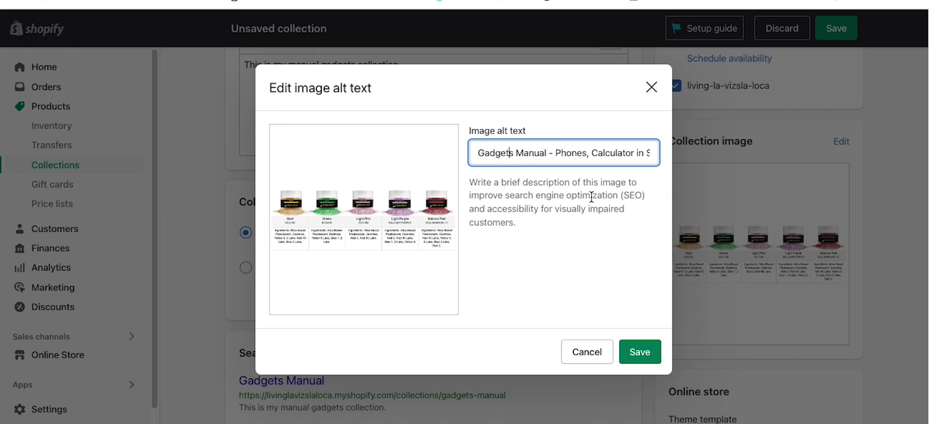
pyautogui.click(629, 158)
pyautogui.moveTo(611, 155); pyautogui.dragTo(671, 159)
pyautogui.click(586, 153)
pyautogui.write('s')
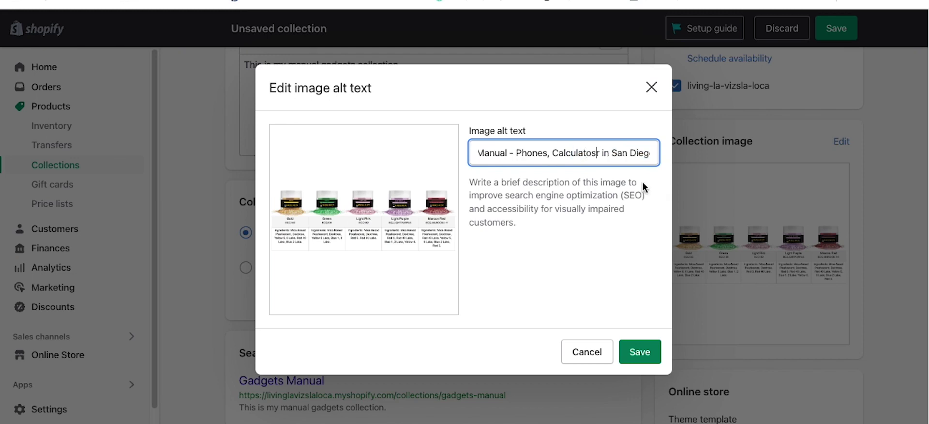
pyautogui.press('BackSpace')
pyautogui.press('Right')
pyautogui.write('s')
pyautogui.click(641, 351)
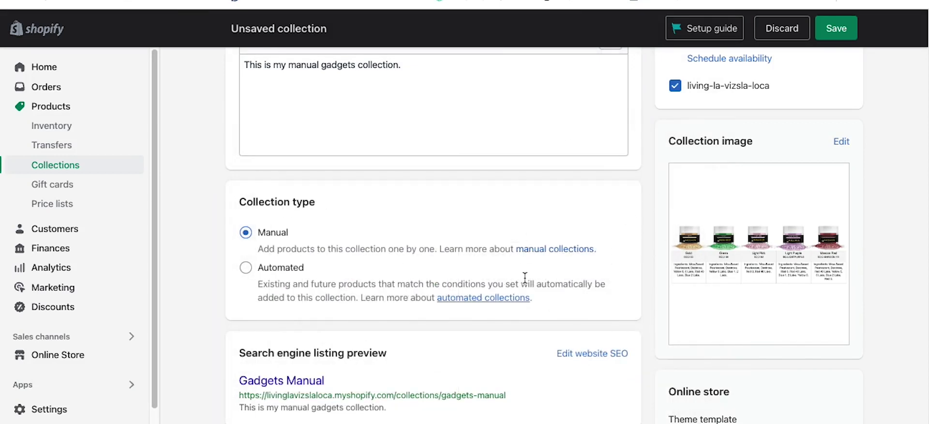
# Step: Set the collection's SEO page title to 'Gadgets Manual - My Cool Store'
pyautogui.scroll(-3, 524, 276)
pyautogui.click(614, 233)
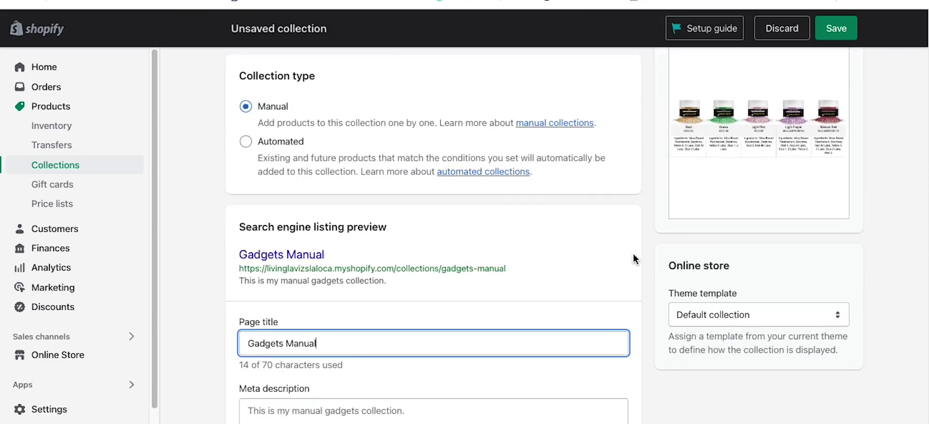
pyautogui.scroll(-3, 504, 263)
pyautogui.write('-  My Cool Store')
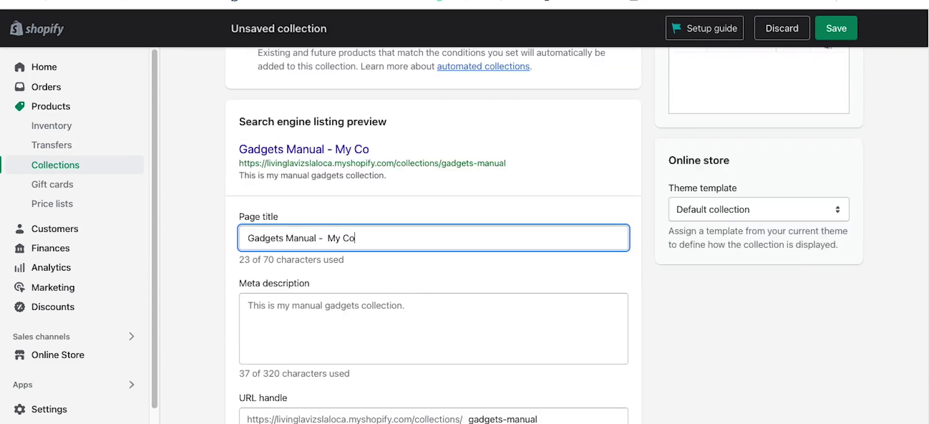
# Step: Replace the meta description with 'Gadgets from around the world. Phones, TVS, stuff.'
pyautogui.click(256, 324)
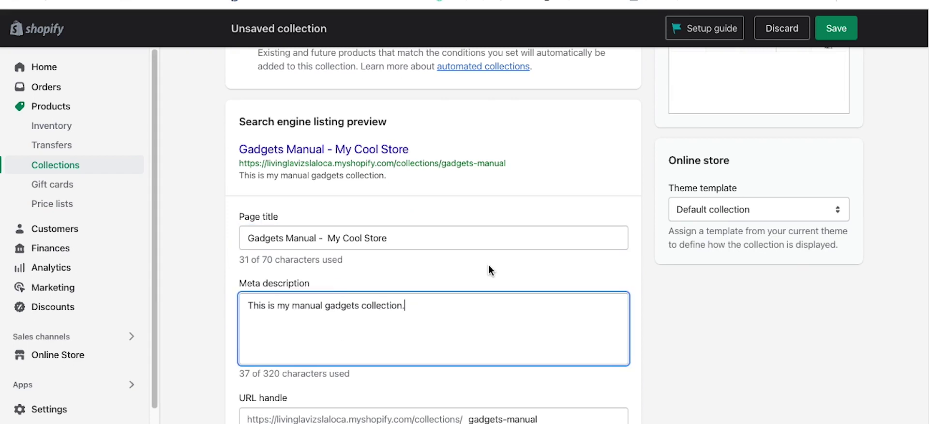
pyautogui.scroll(1, 449, 300)
pyautogui.scroll(10, 449, 300)
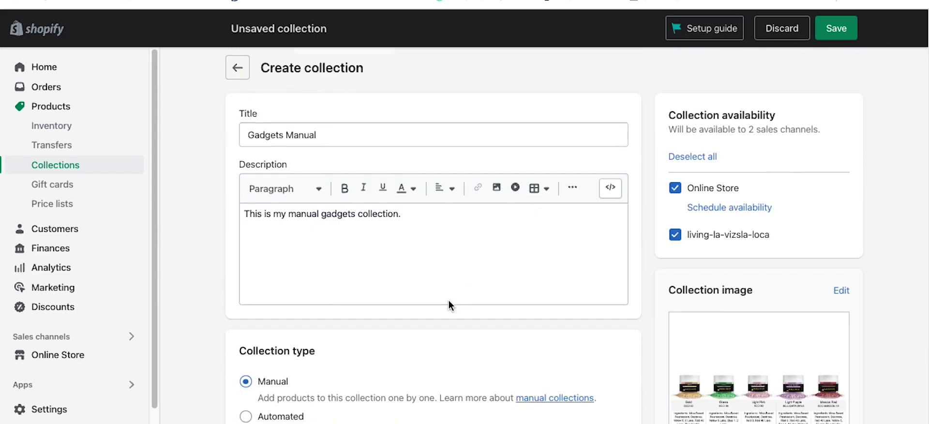
pyautogui.scroll(-10, 452, 277)
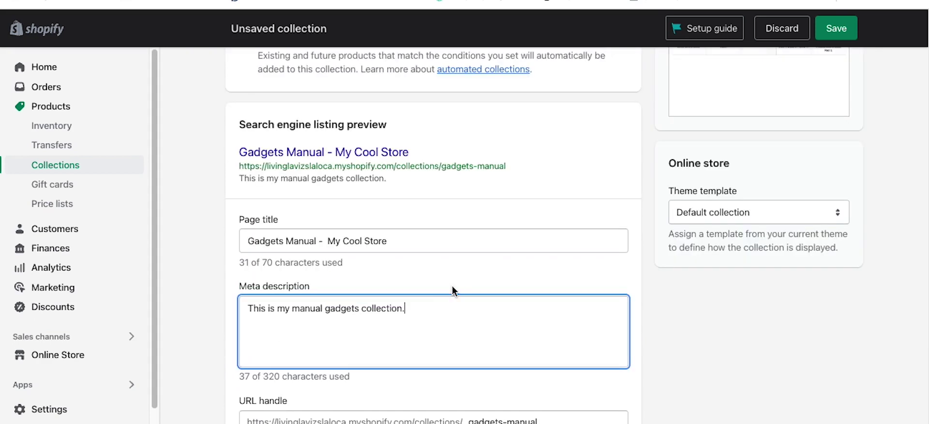
pyautogui.hotkey('ctrl', 'a')
pyautogui.write('Ga')
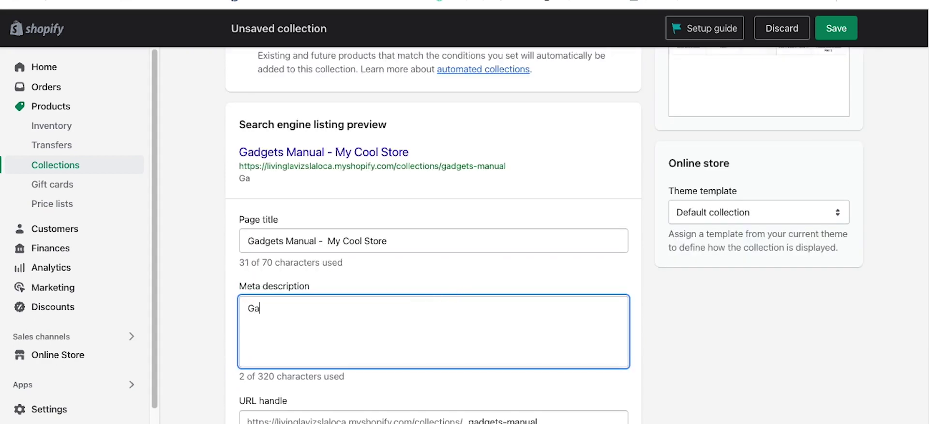
pyautogui.write('dgets from ')
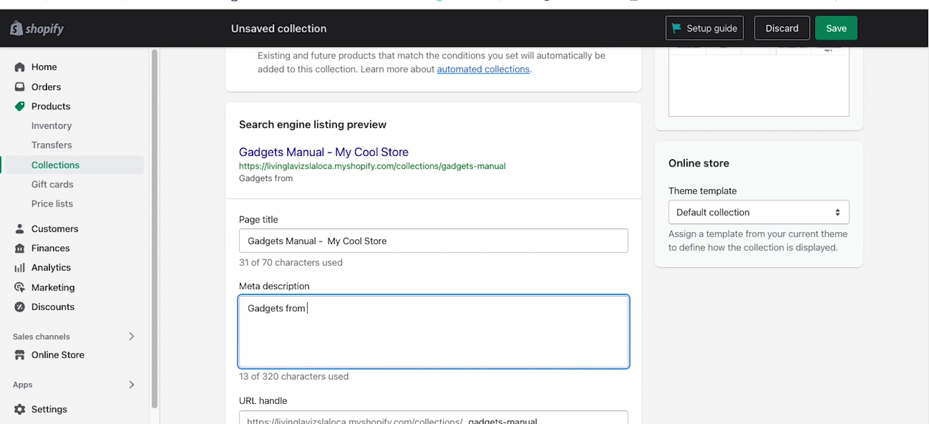
pyautogui.write('around the worl')
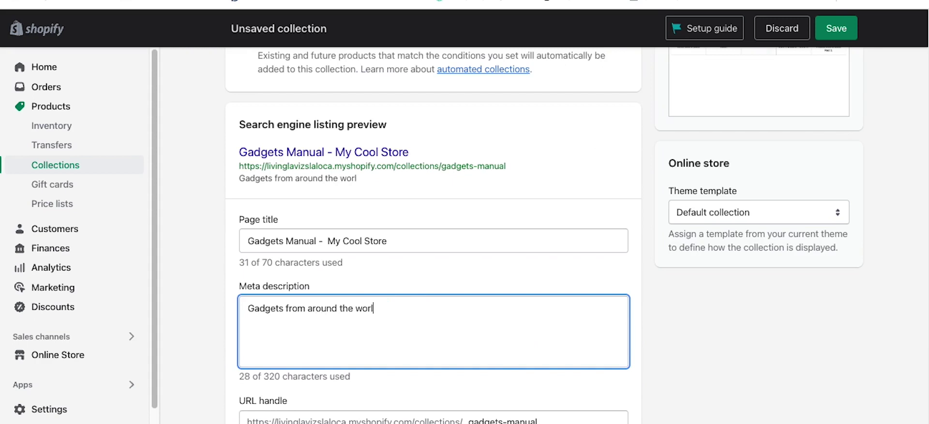
pyautogui.write('d. Phones, TV')
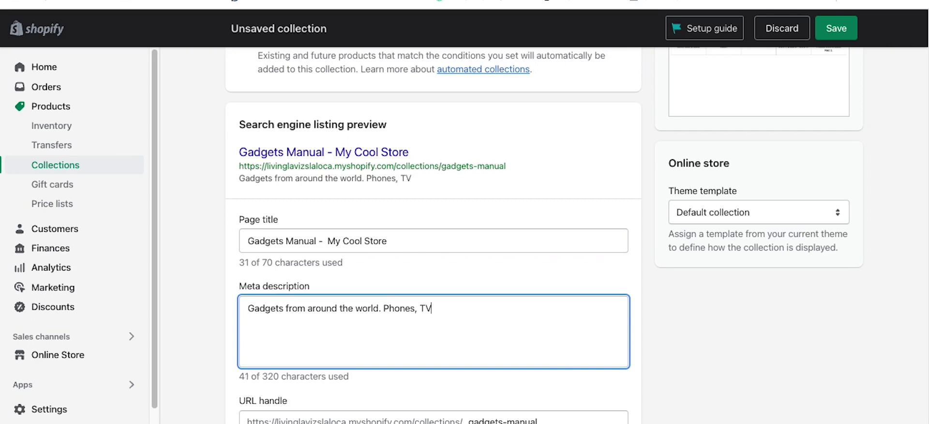
pyautogui.write('S, stuff.')
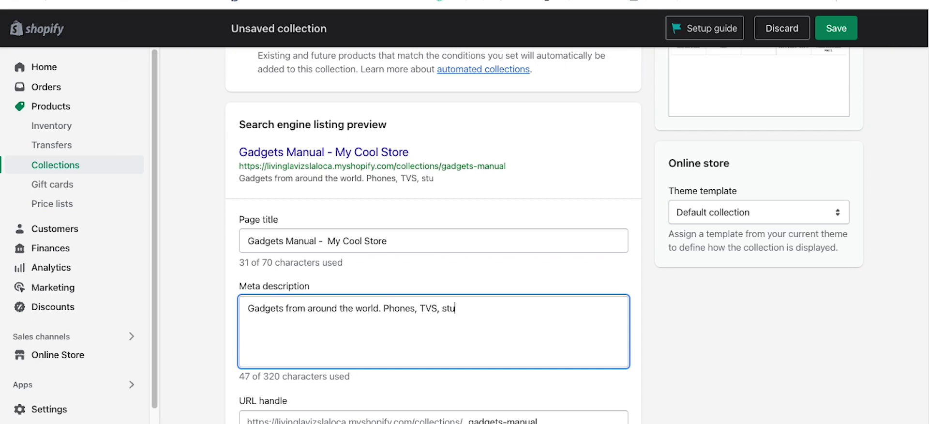
# Step: Keep the Default collection theme template
pyautogui.click(741, 216)
pyautogui.click(739, 323)
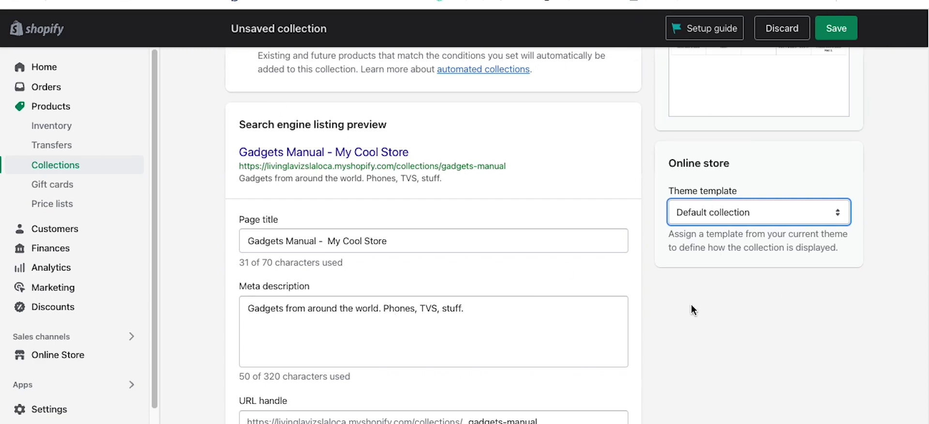
pyautogui.scroll(-3, 693, 309)
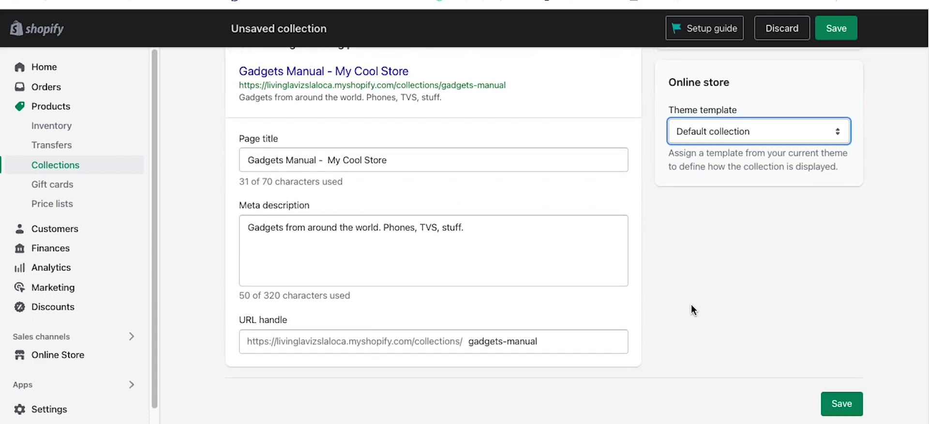
pyautogui.scroll(10, 692, 307)
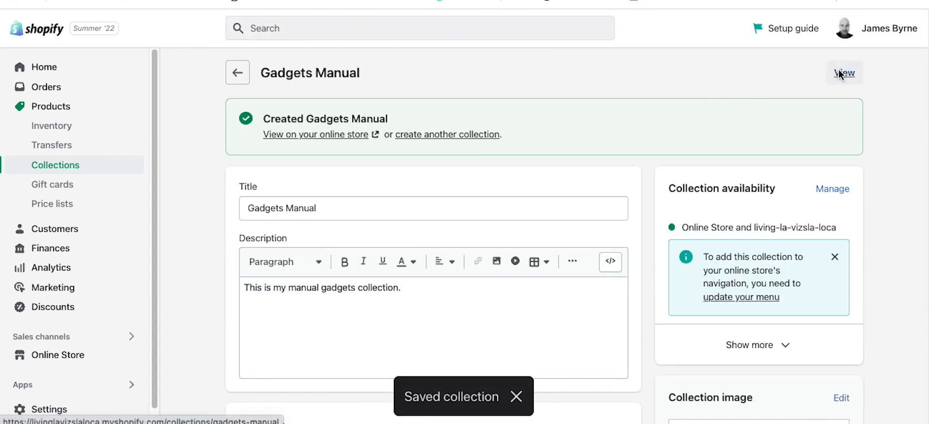
pyautogui.click(844, 72)
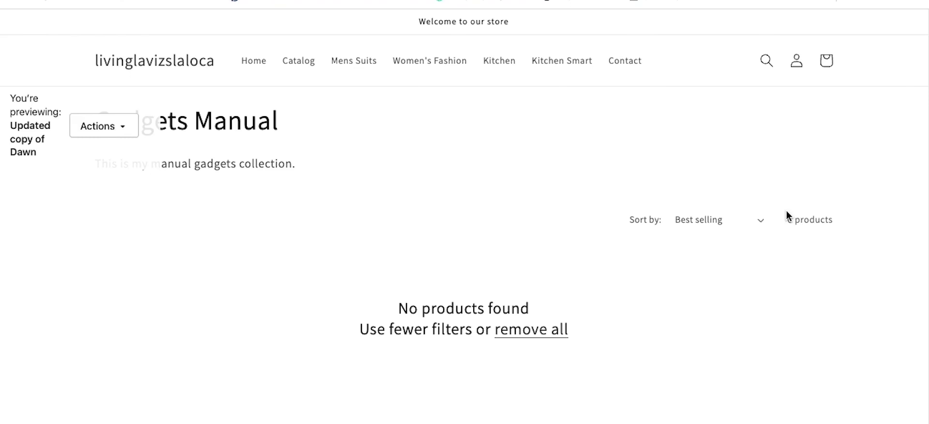
pyautogui.scroll(-8, 419, 164)
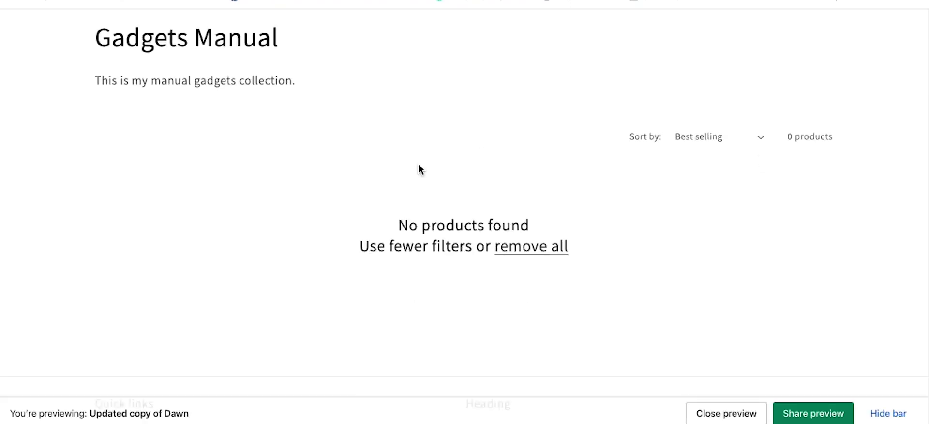
pyautogui.scroll(8, 271, 152)
pyautogui.moveTo(161, 161); pyautogui.dragTo(81, 121)
pyautogui.click(413, 141)
pyautogui.moveTo(322, 170); pyautogui.dragTo(95, 123)
pyautogui.click(187, 124)
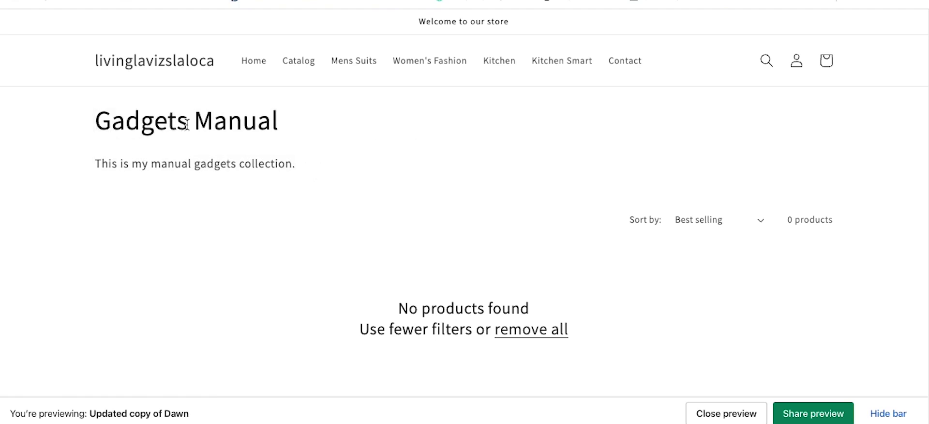
pyautogui.moveTo(298, 169); pyautogui.dragTo(137, 122)
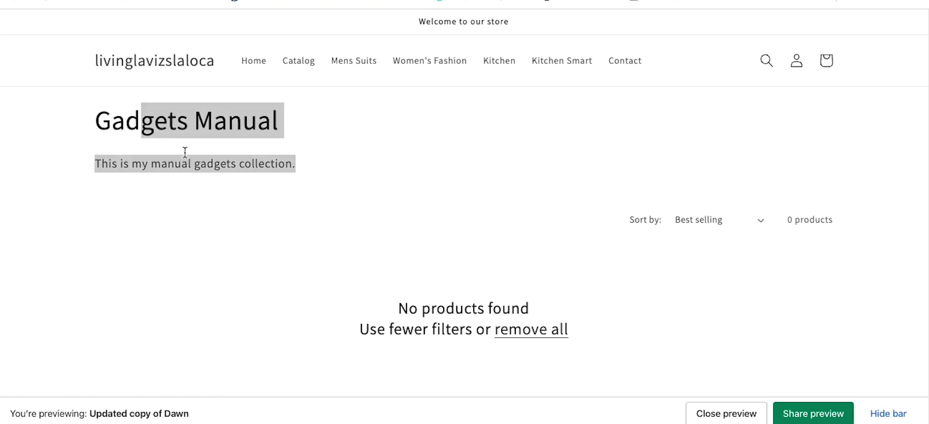
pyautogui.click(481, 115)
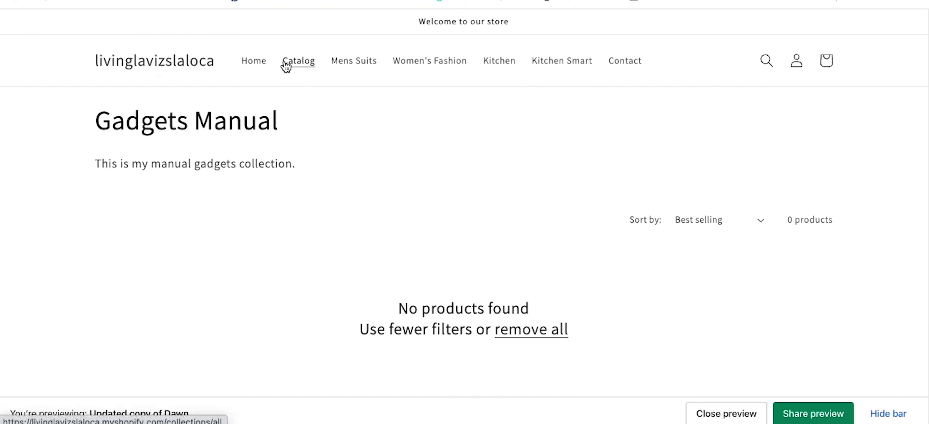
pyautogui.click(244, 66)
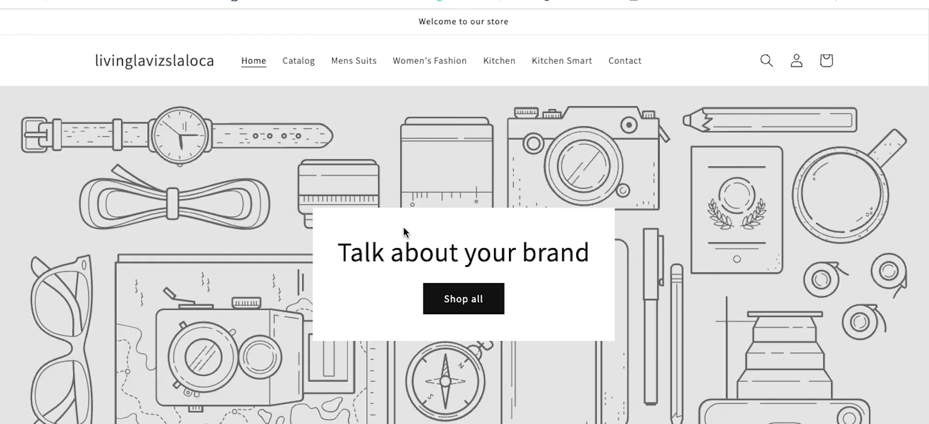
pyautogui.scroll(-10, 471, 251)
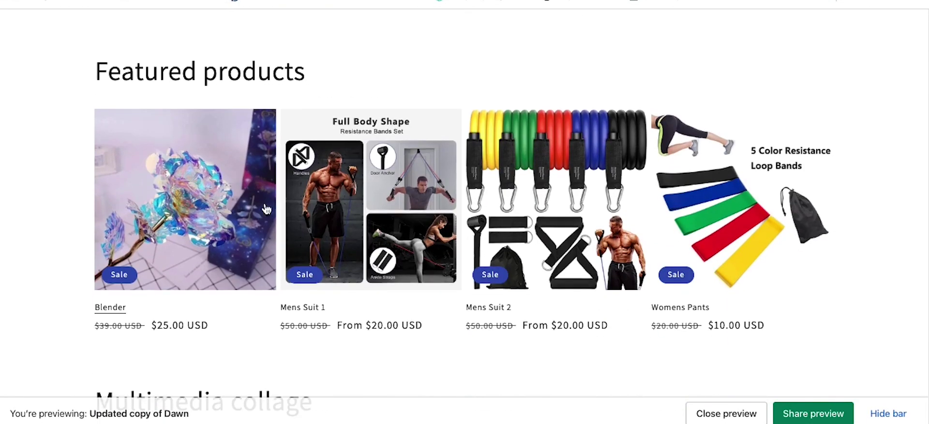
pyautogui.scroll(-8, 463, 218)
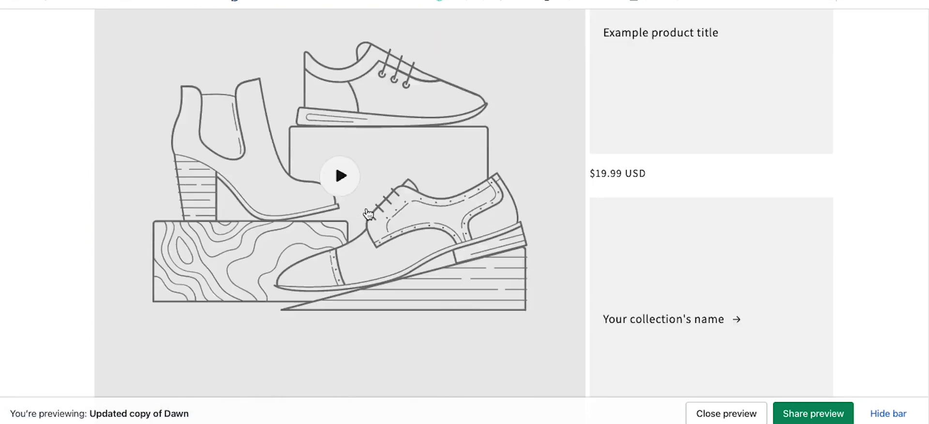
pyautogui.scroll(-15, 368, 214)
pyautogui.scroll(10, 367, 214)
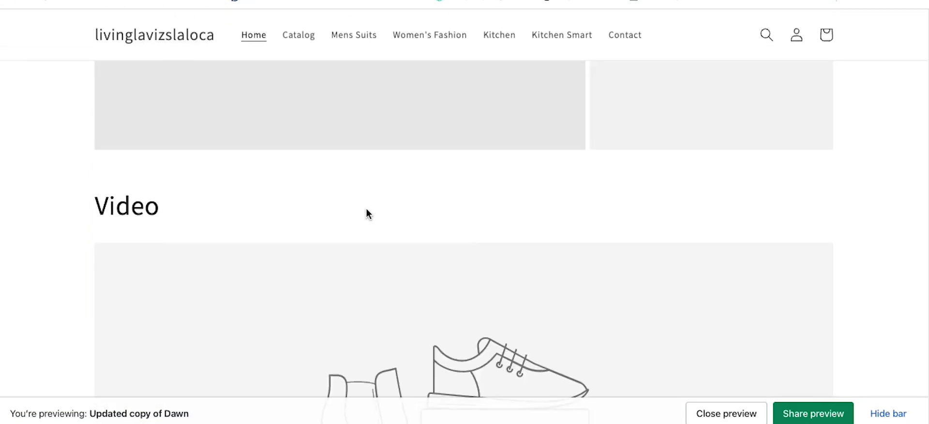
pyautogui.scroll(20, 368, 214)
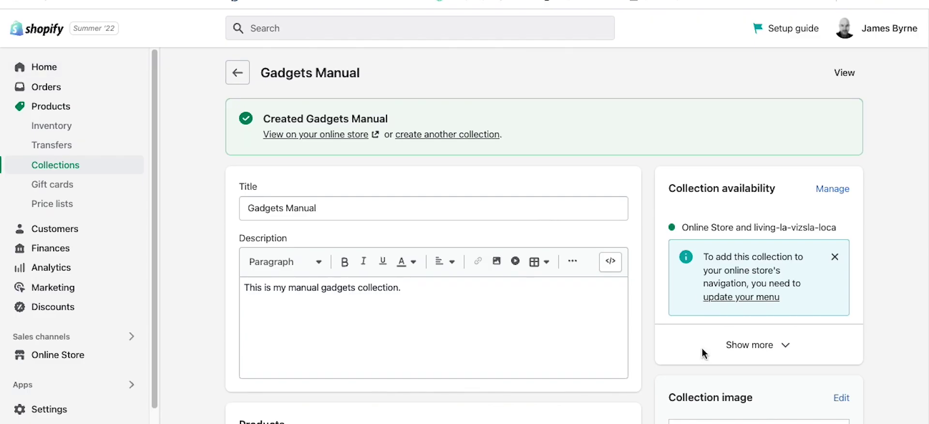
pyautogui.scroll(-5, 704, 353)
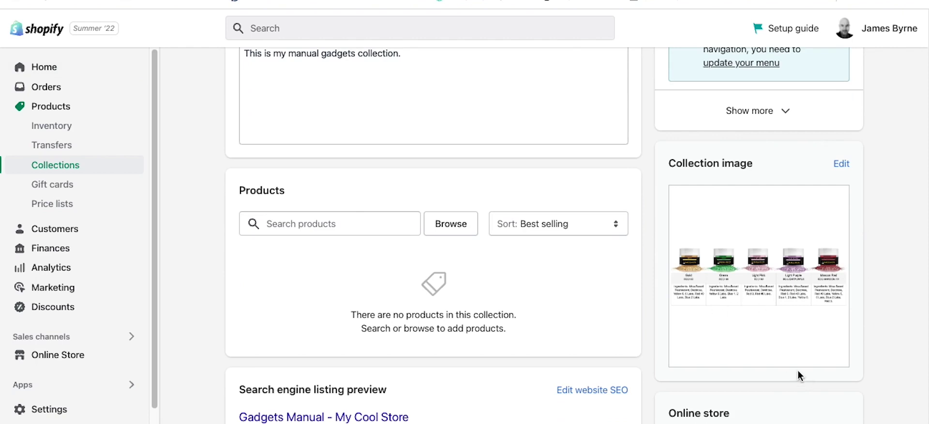
pyautogui.scroll(-3, 784, 353)
pyautogui.click(779, 307)
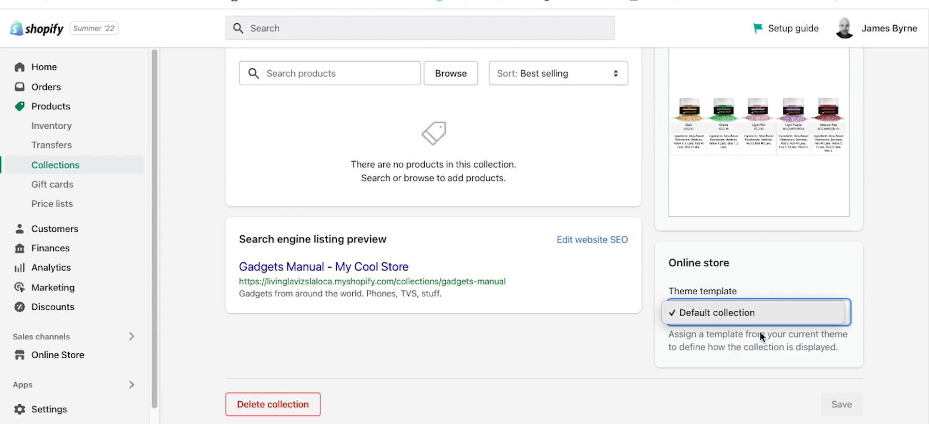
pyautogui.click(614, 349)
pyautogui.scroll(3, 719, 340)
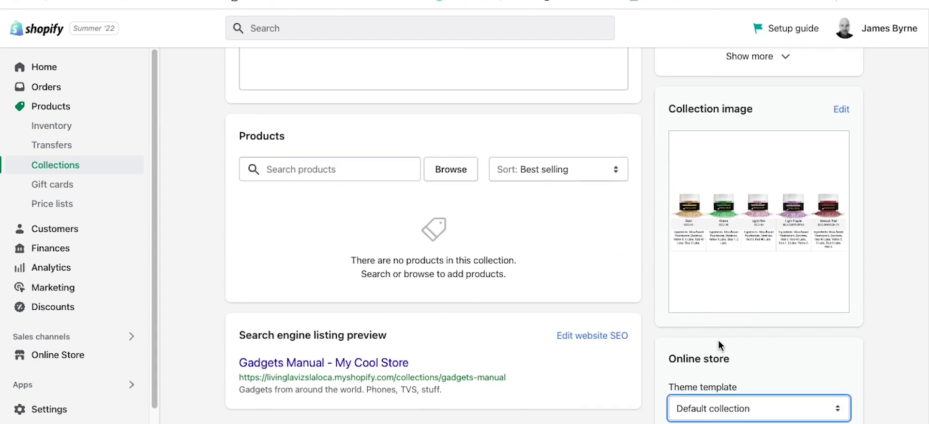
pyautogui.scroll(1, 718, 339)
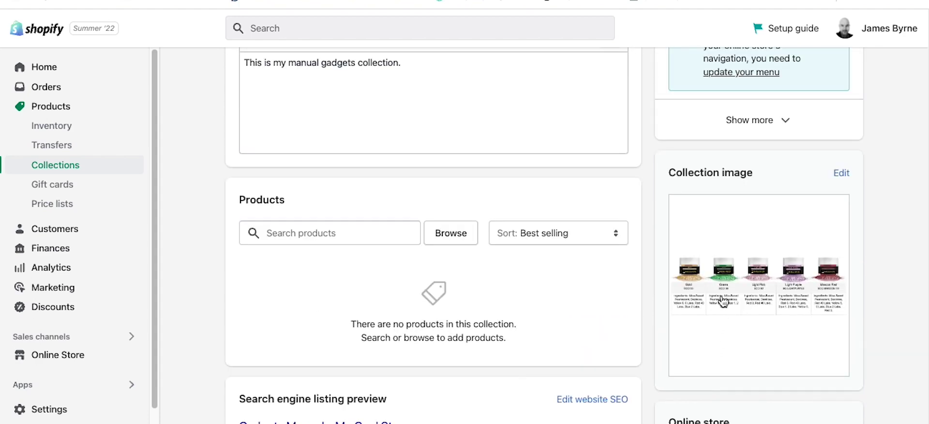
pyautogui.scroll(3, 248, 167)
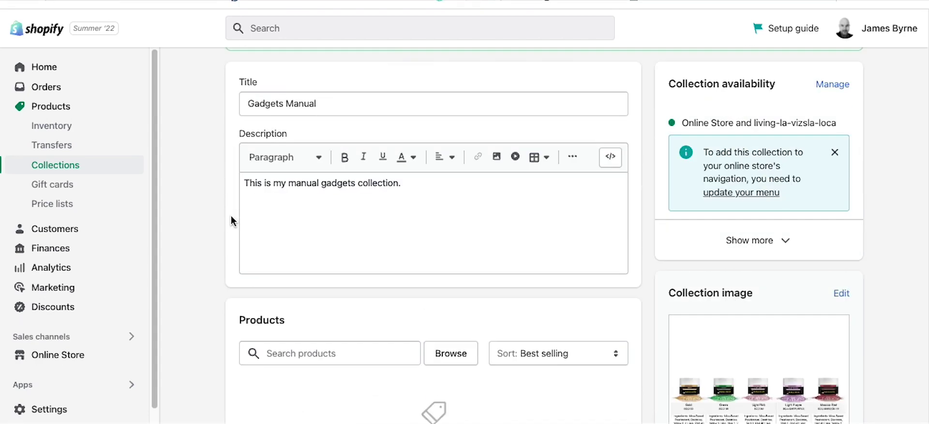
pyautogui.scroll(-3, 213, 245)
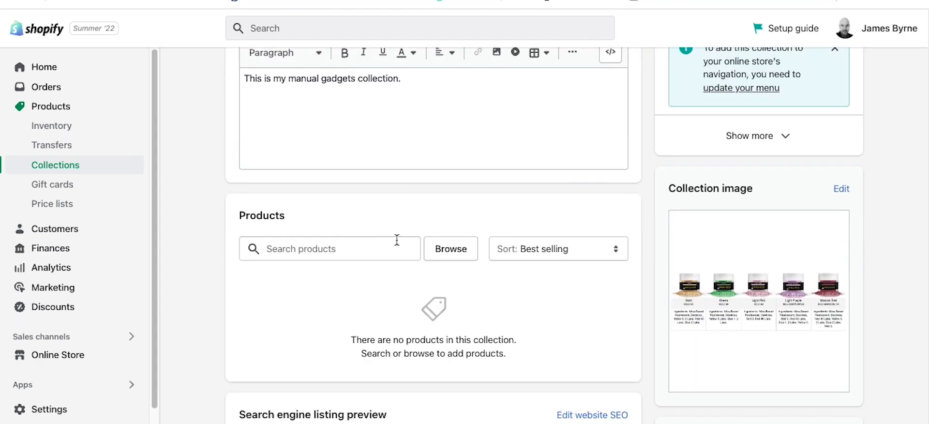
pyautogui.click(450, 248)
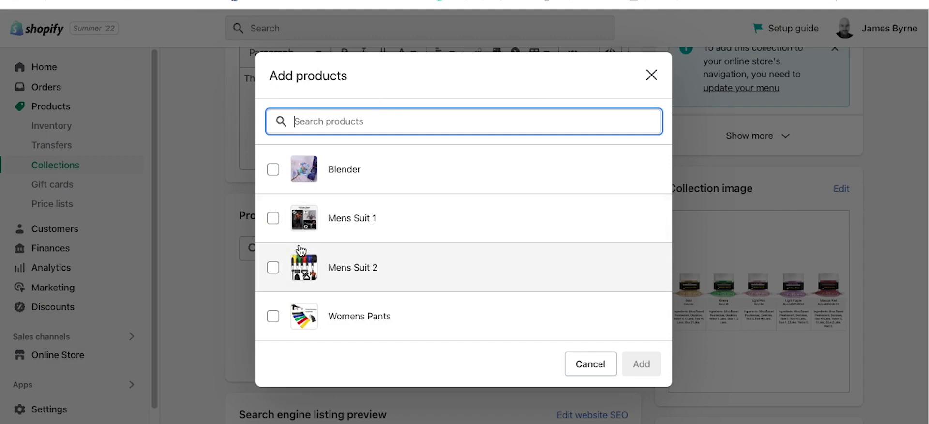
# Step: Pick Mens Suit 1 and Womens Pants in the Add products dialog and add them
pyautogui.click(273, 218)
pyautogui.click(275, 318)
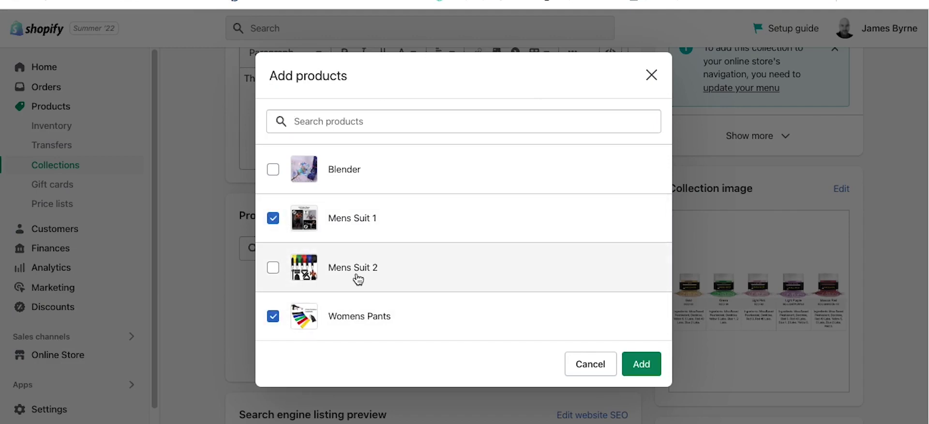
pyautogui.click(645, 365)
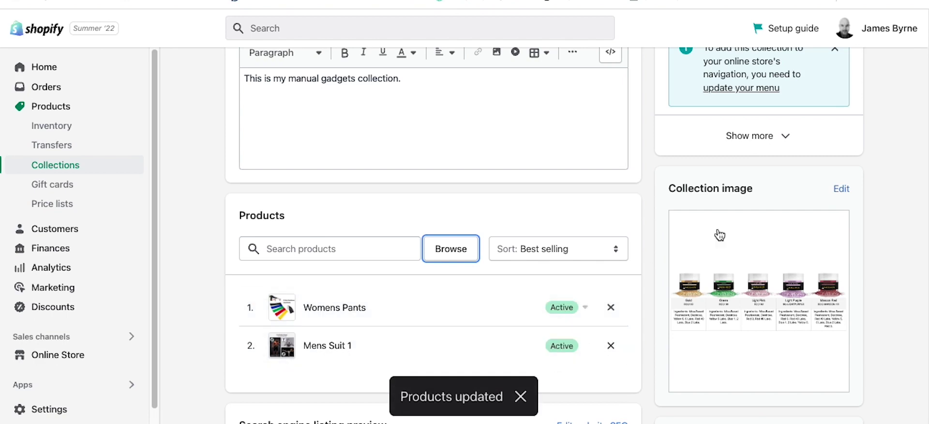
pyautogui.scroll(2, 776, 222)
pyautogui.scroll(3, 806, 191)
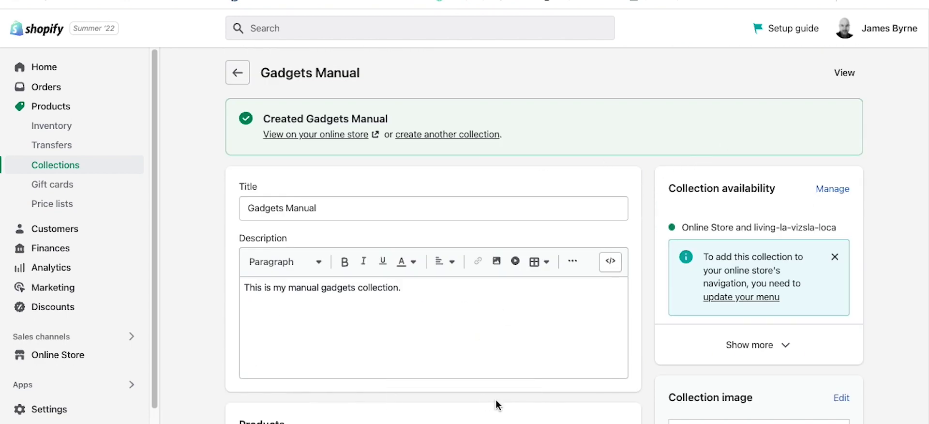
# Step: Append '2222' to the Gadgets Manual description, save, and view it on the storefront
pyautogui.click(438, 298)
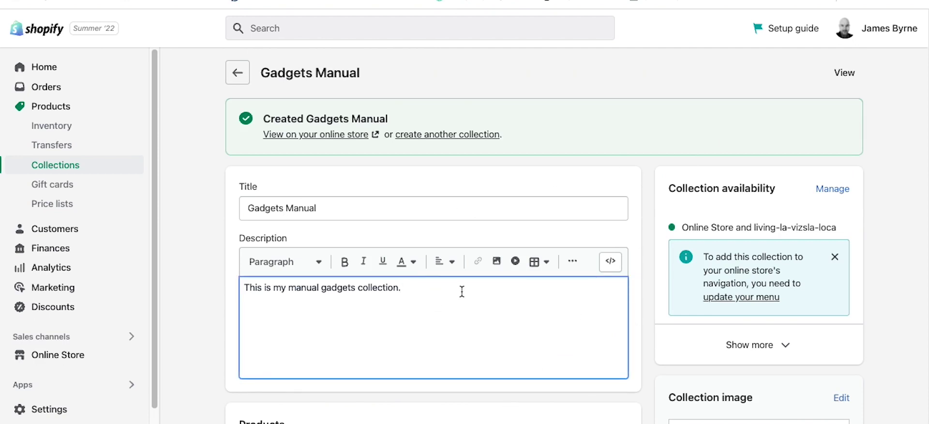
pyautogui.write('2222')
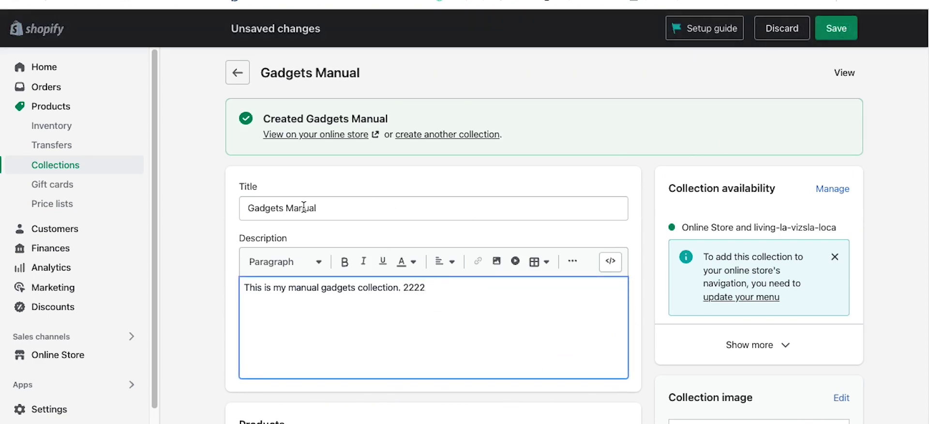
pyautogui.click(840, 29)
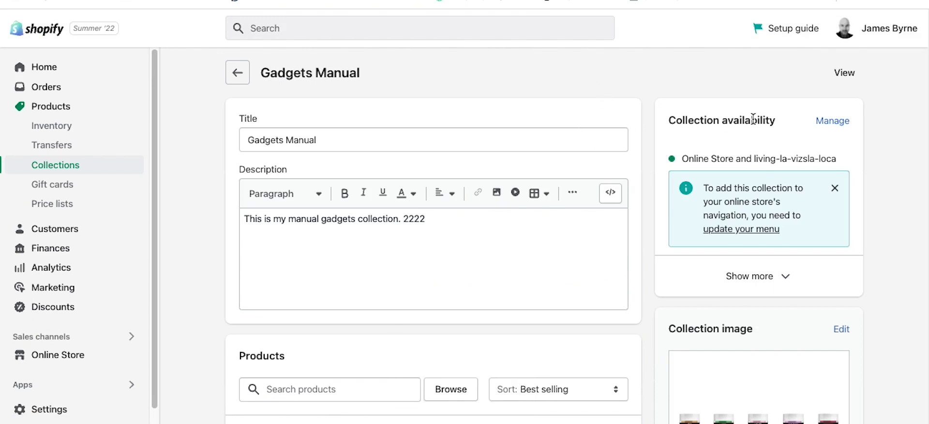
pyautogui.click(844, 72)
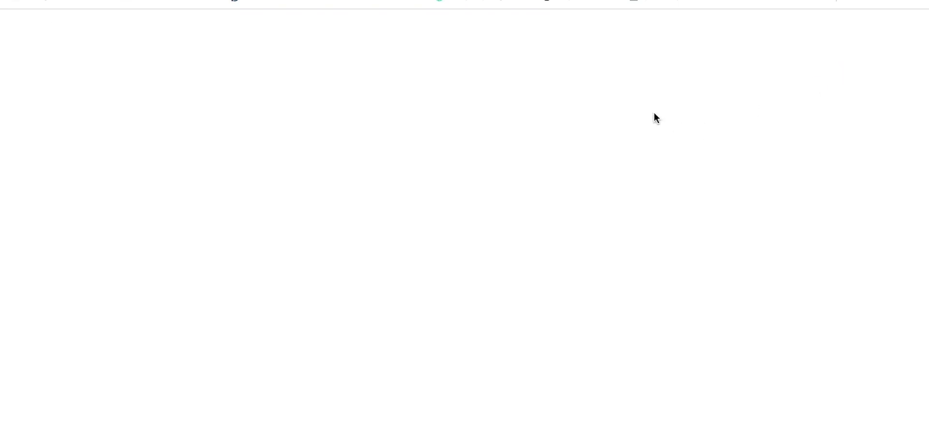
# Step: Check the live Gadgets Manual page's '2222' description and two products, then return to admin
pyautogui.scroll(-1, 629, 282)
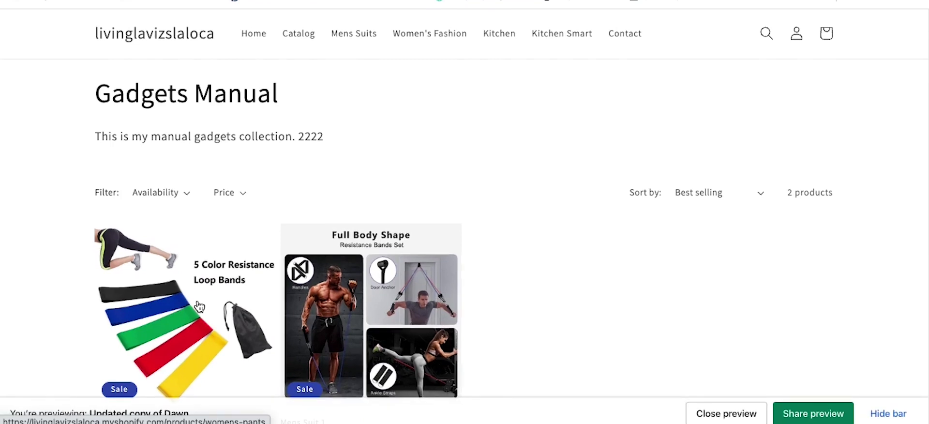
pyautogui.scroll(-5, 427, 284)
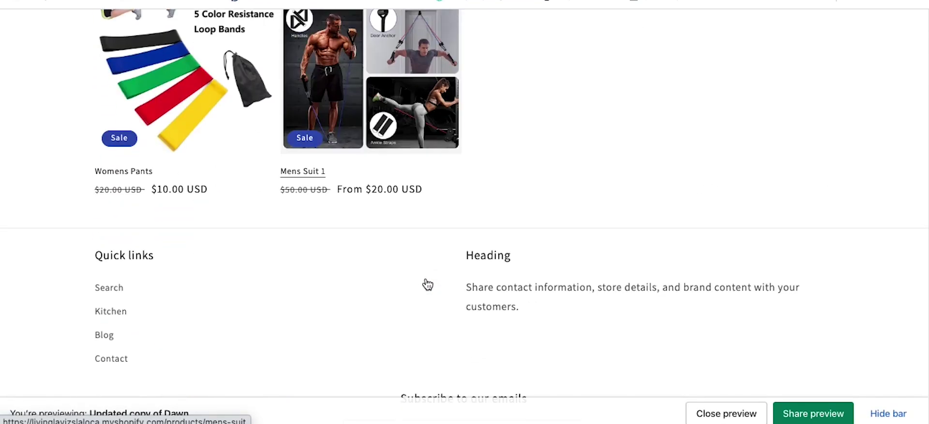
pyautogui.scroll(3, 426, 277)
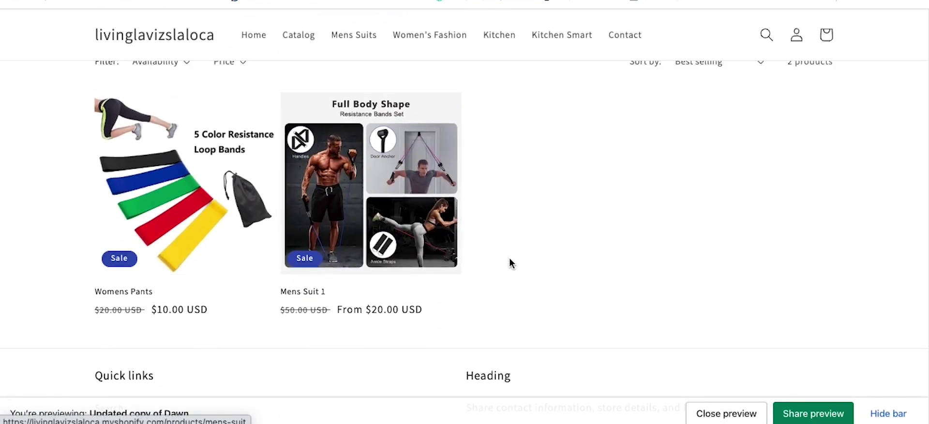
pyautogui.scroll(3, 509, 257)
pyautogui.press('super+w')
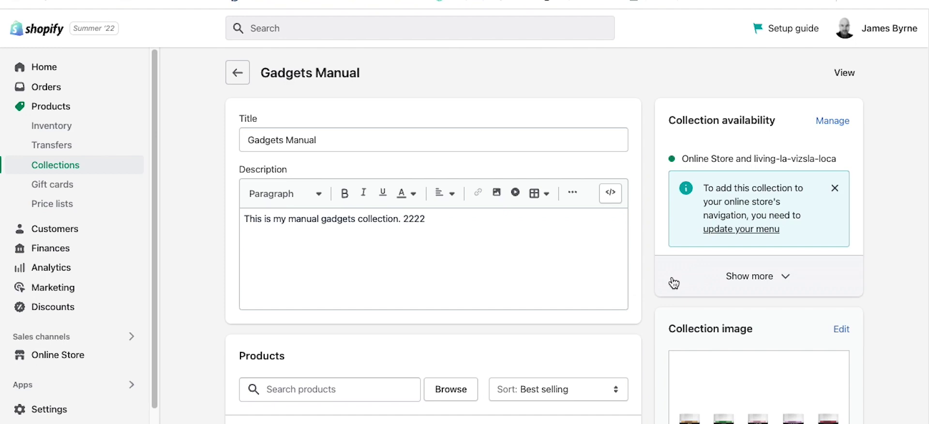
pyautogui.click(846, 75)
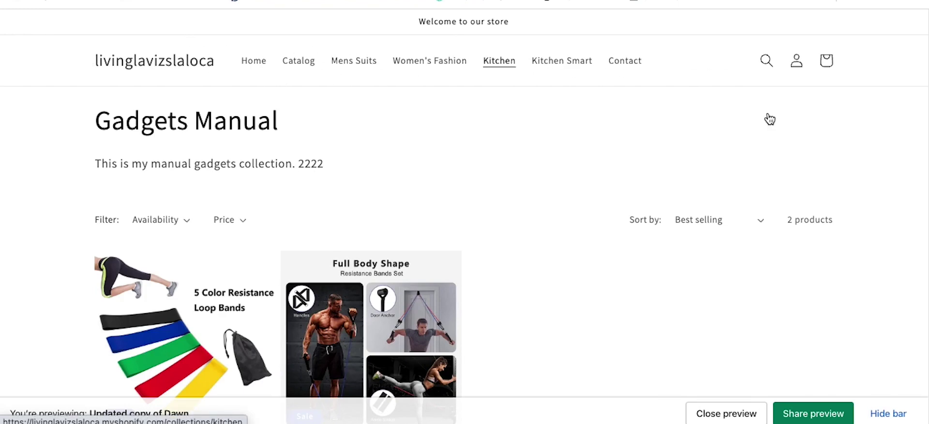
pyautogui.press('super+w')
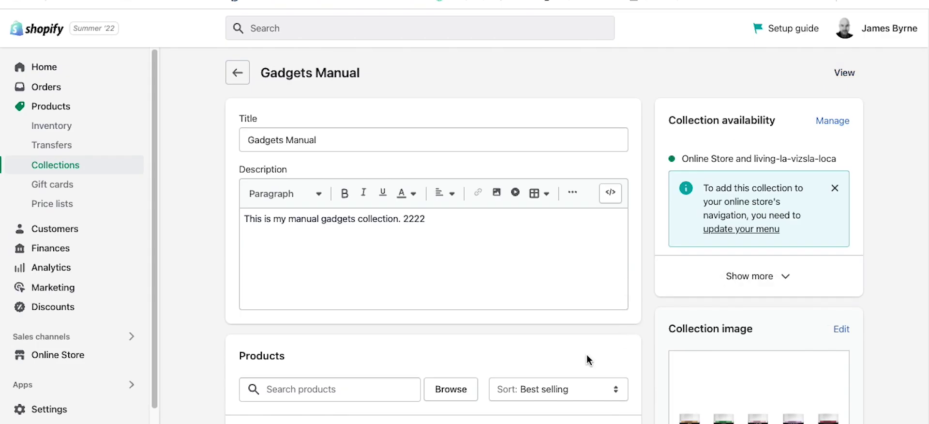
# Step: Look over the Gadgets Manual collection without editing its title, then go back to Collections
pyautogui.scroll(-3, 609, 356)
pyautogui.scroll(-1, 640, 355)
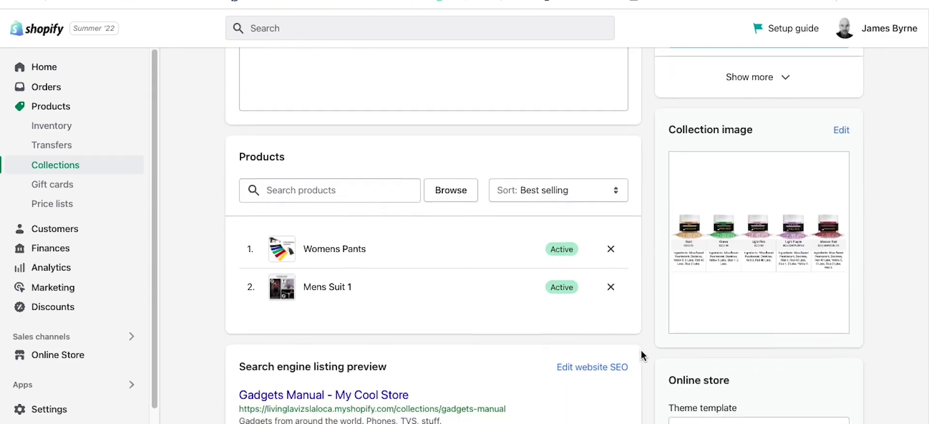
pyautogui.scroll(-1, 641, 372)
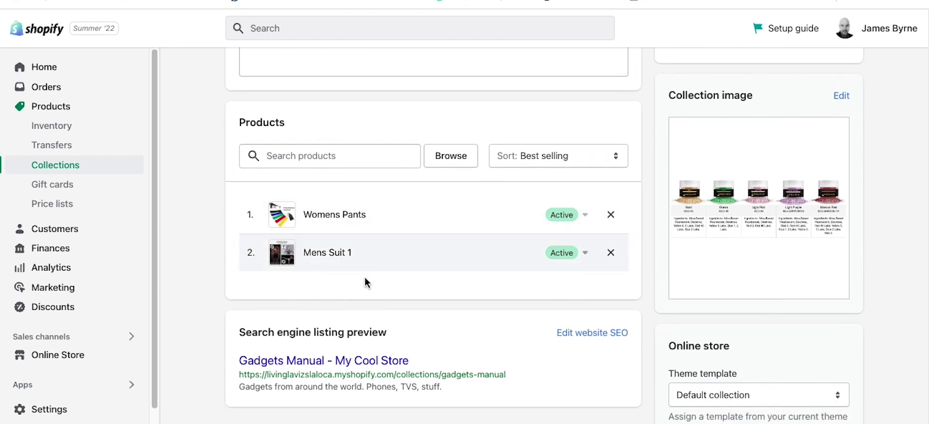
pyautogui.scroll(-2, 647, 310)
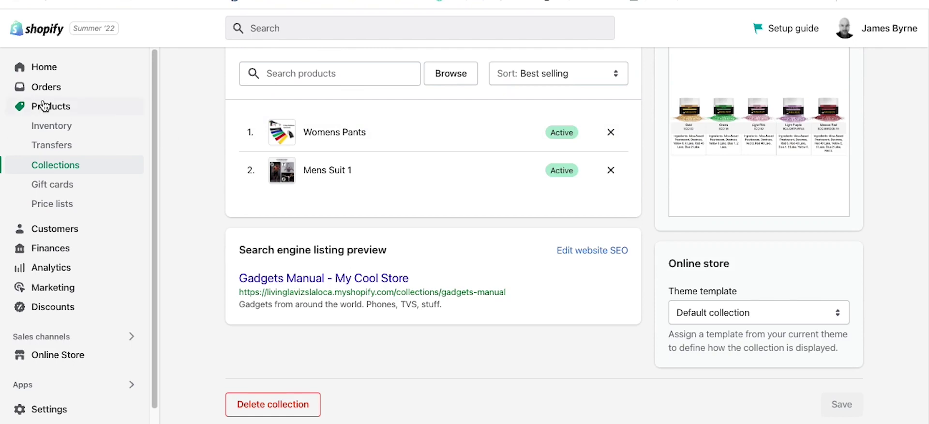
pyautogui.scroll(6, 626, 335)
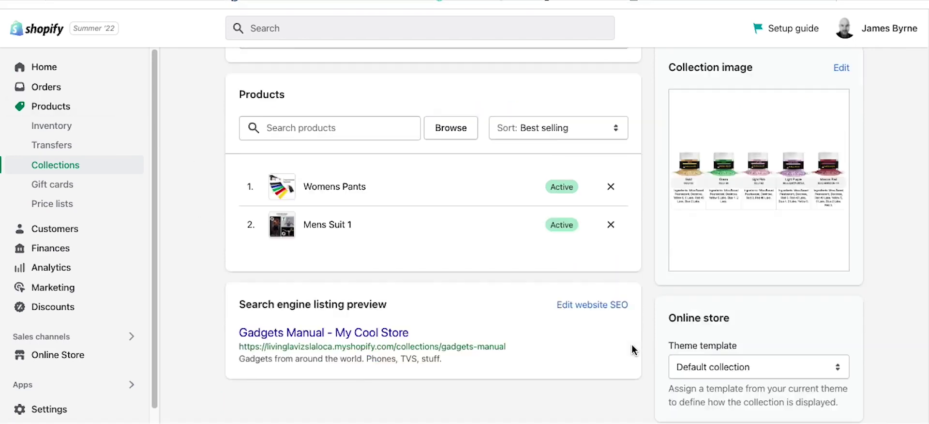
pyautogui.click(321, 141)
pyautogui.moveTo(321, 141); pyautogui.dragTo(233, 141)
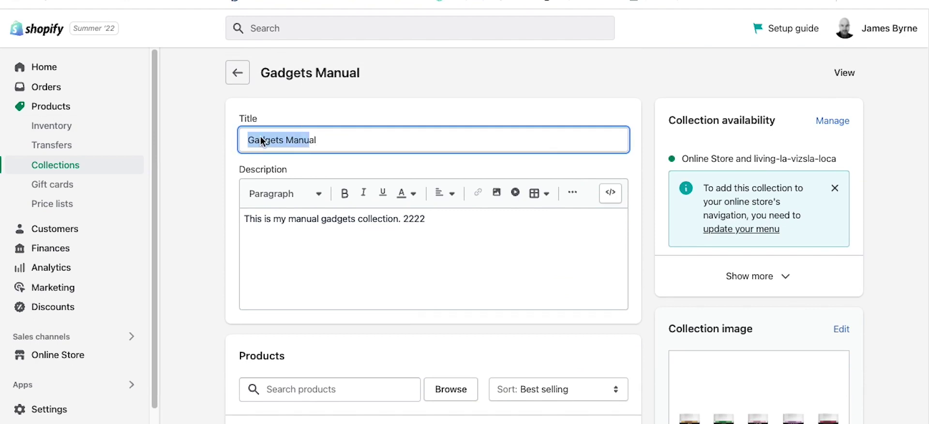
pyautogui.click(193, 177)
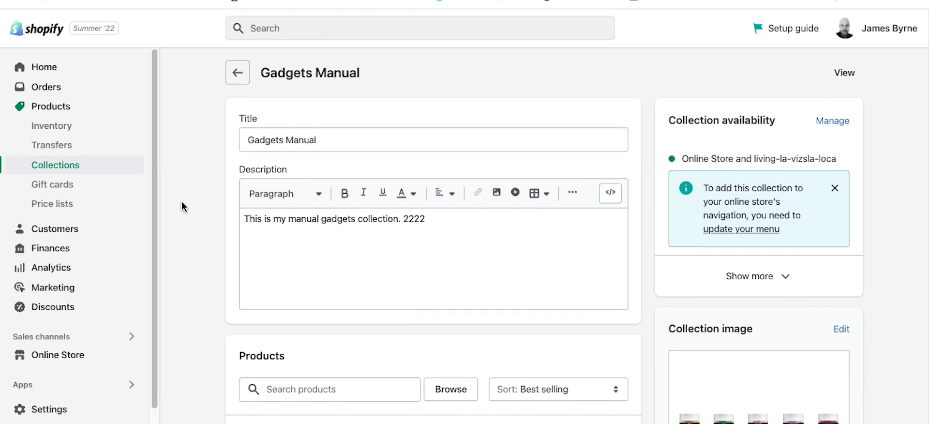
pyautogui.click(236, 72)
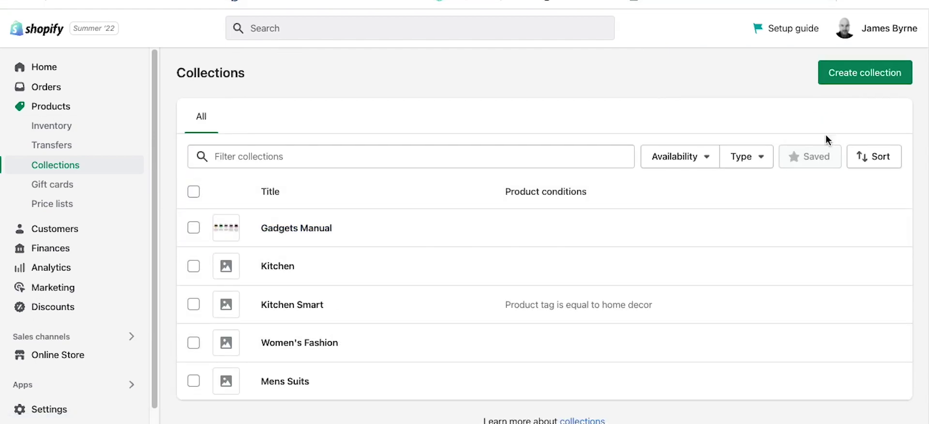
# Step: Create a new collection titled 'Gadgets Smart' and scroll down to its Conditions section
pyautogui.click(844, 76)
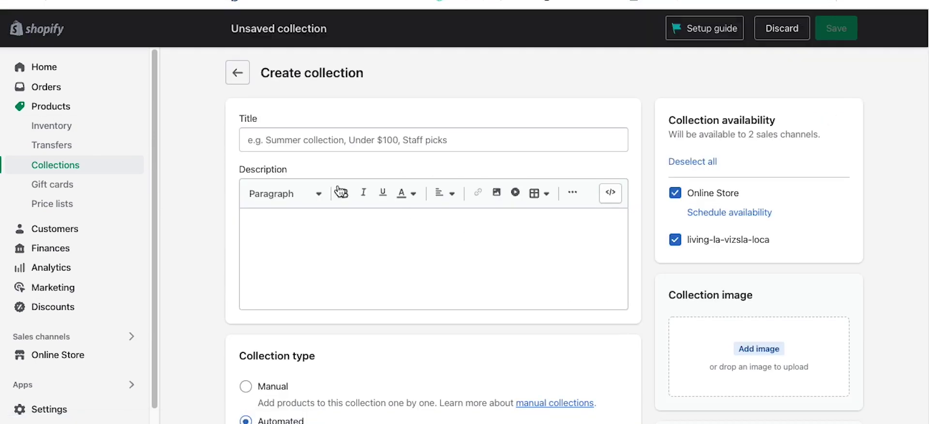
pyautogui.click(271, 140)
pyautogui.write('Gadgets Sm')
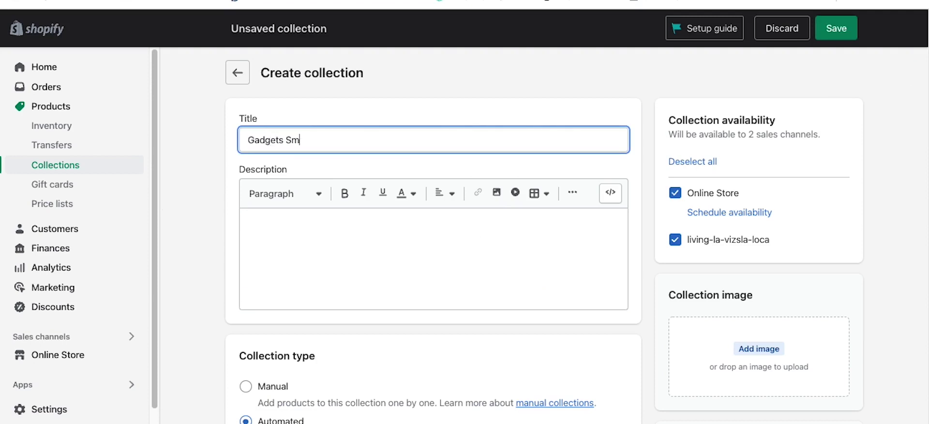
pyautogui.write('art')
pyautogui.click(341, 269)
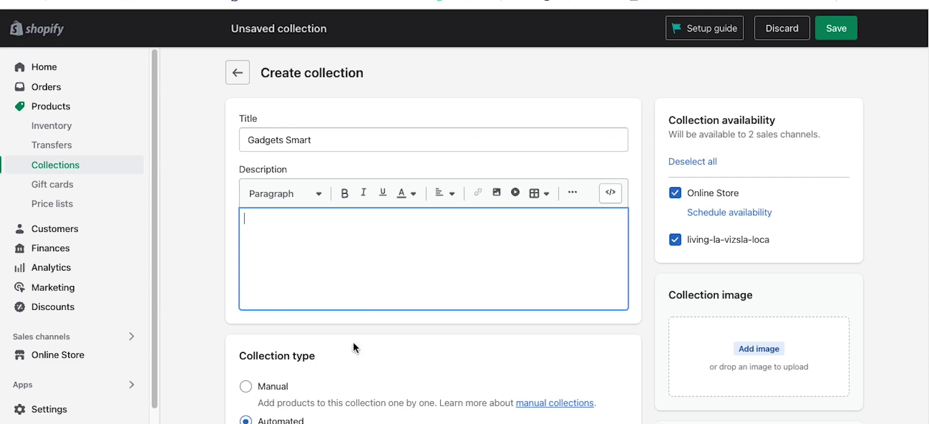
pyautogui.scroll(-3, 354, 342)
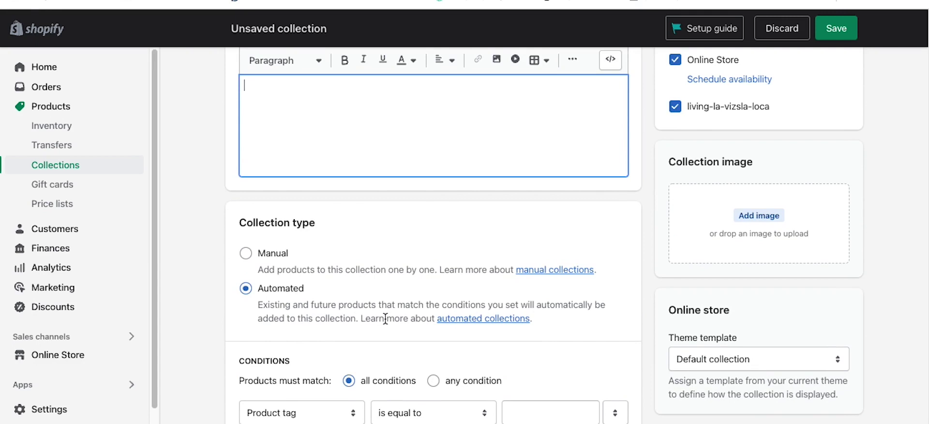
pyautogui.scroll(-4, 207, 327)
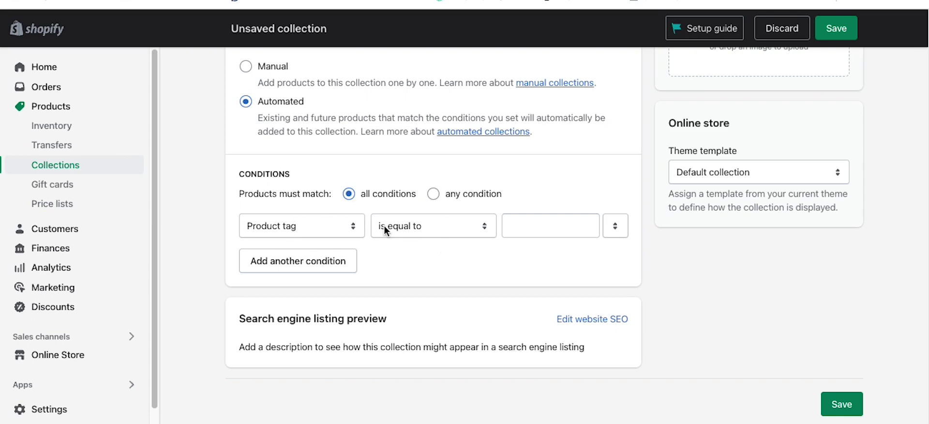
# Step: Set the conditions to product tag equal to 'gadget' and price greater than $2
pyautogui.click(524, 226)
pyautogui.write('gadg')
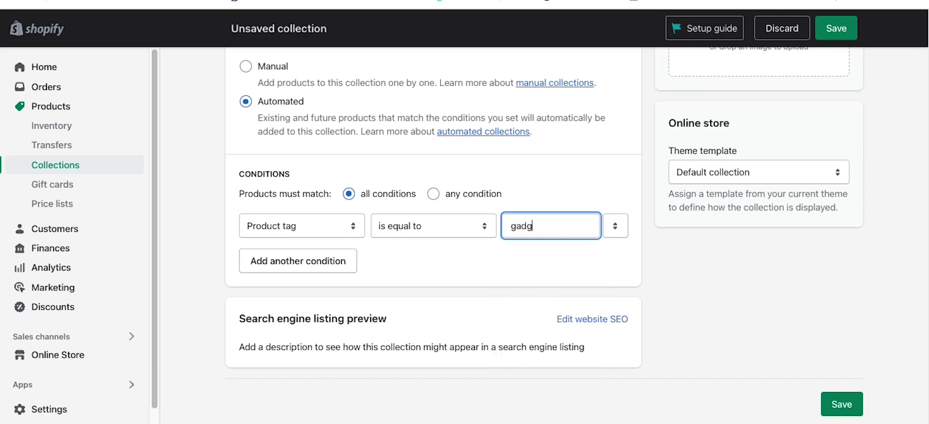
pyautogui.write('et')
pyautogui.click(311, 260)
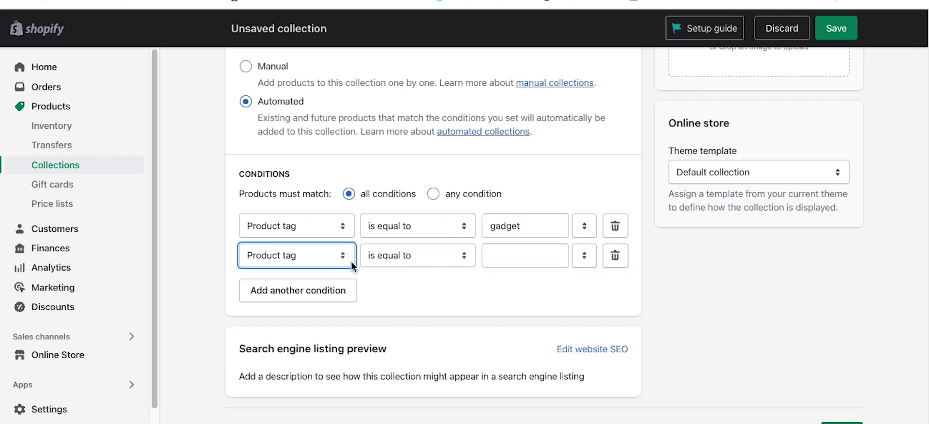
pyautogui.click(338, 260)
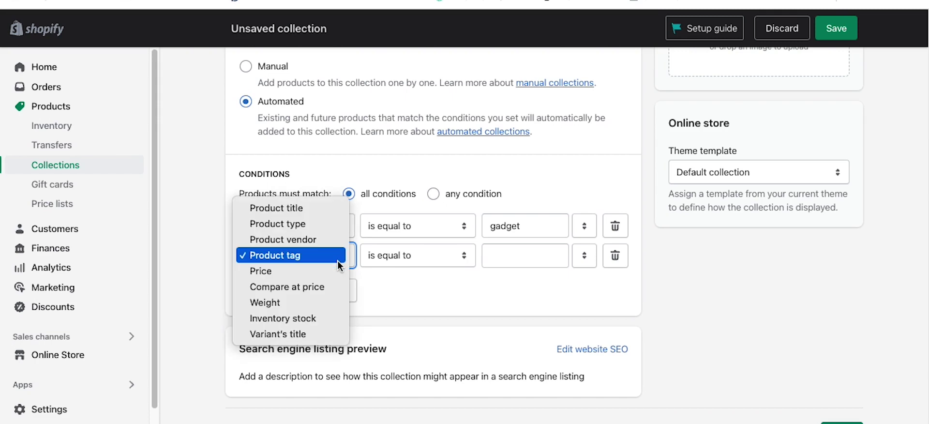
pyautogui.click(330, 271)
pyautogui.click(503, 255)
pyautogui.write('2')
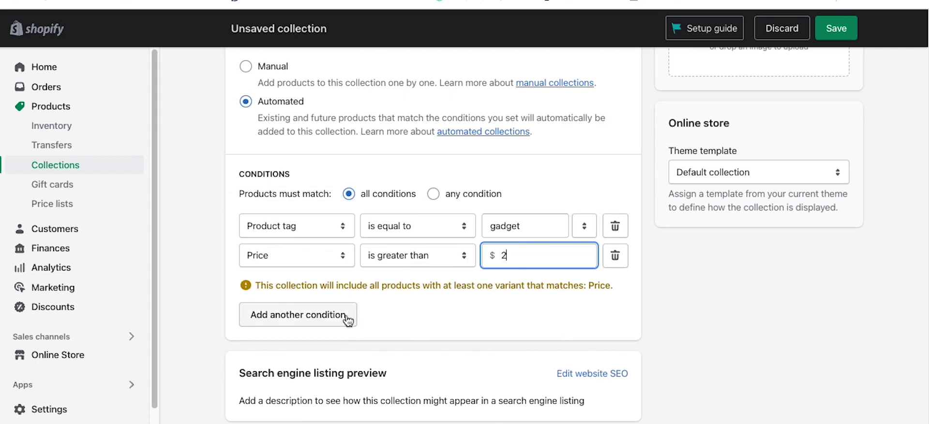
# Step: Add a third condition, weight greater than 1 lb, leaving all comparison operators unchanged
pyautogui.click(341, 317)
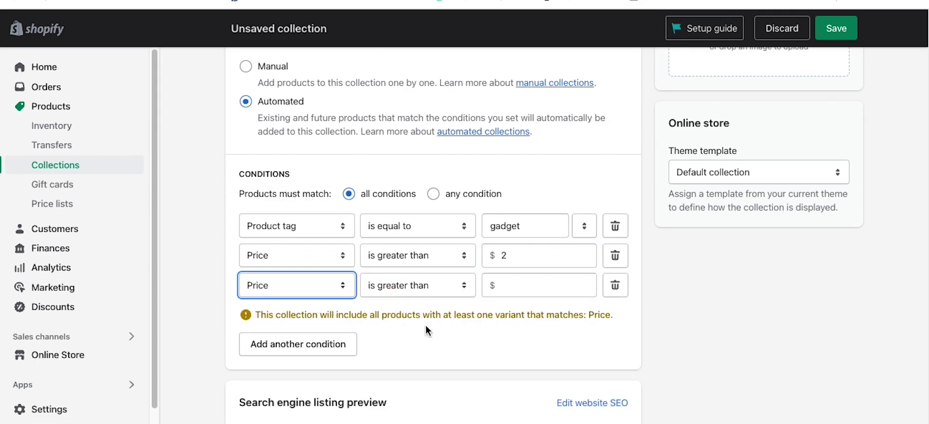
pyautogui.click(309, 291)
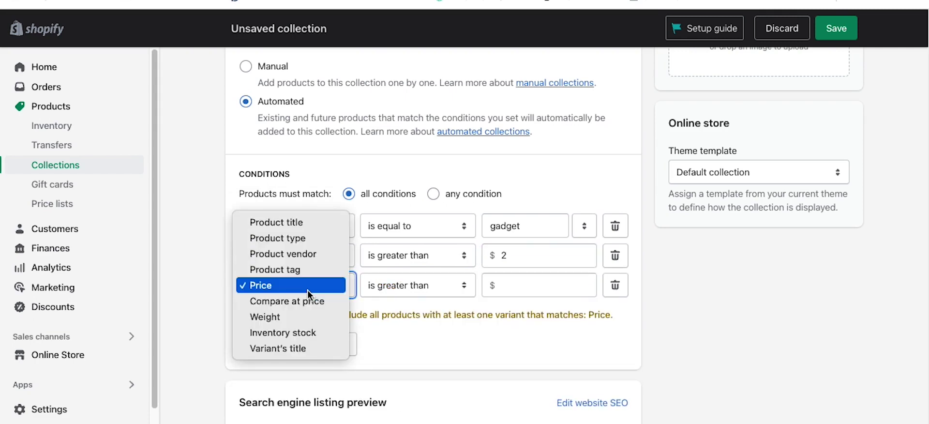
pyautogui.click(299, 317)
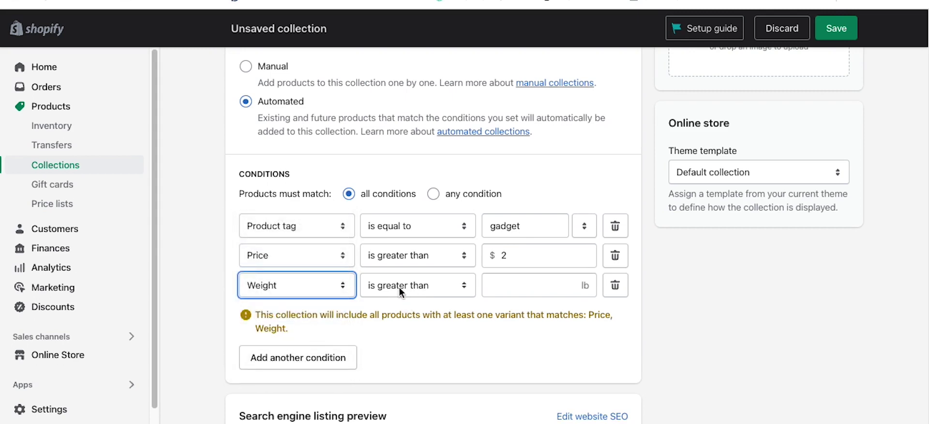
pyautogui.click(511, 287)
pyautogui.write('1')
pyautogui.click(441, 290)
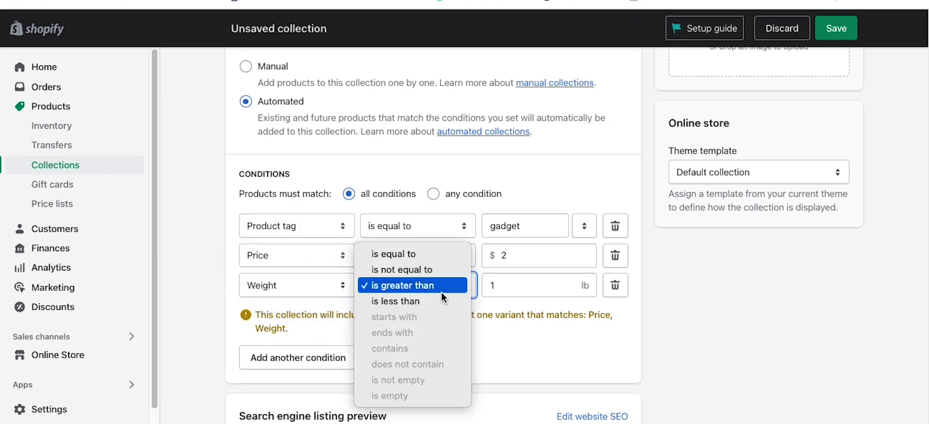
pyautogui.click(474, 264)
pyautogui.click(454, 259)
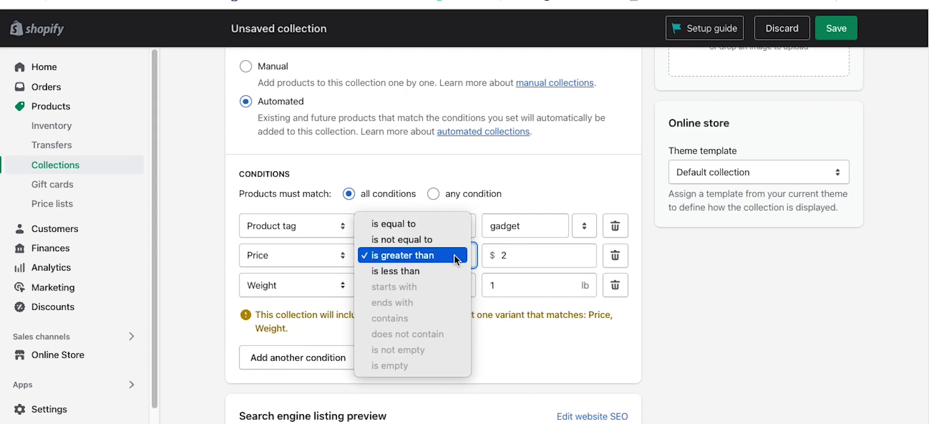
pyautogui.click(551, 361)
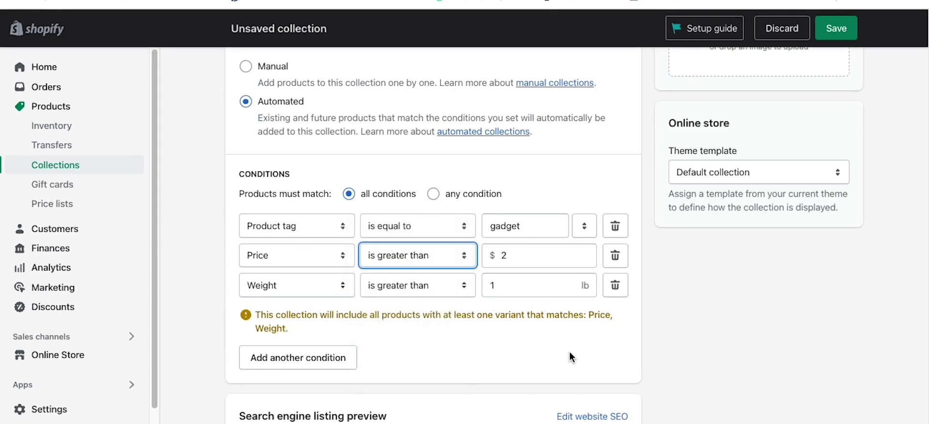
pyautogui.click(413, 224)
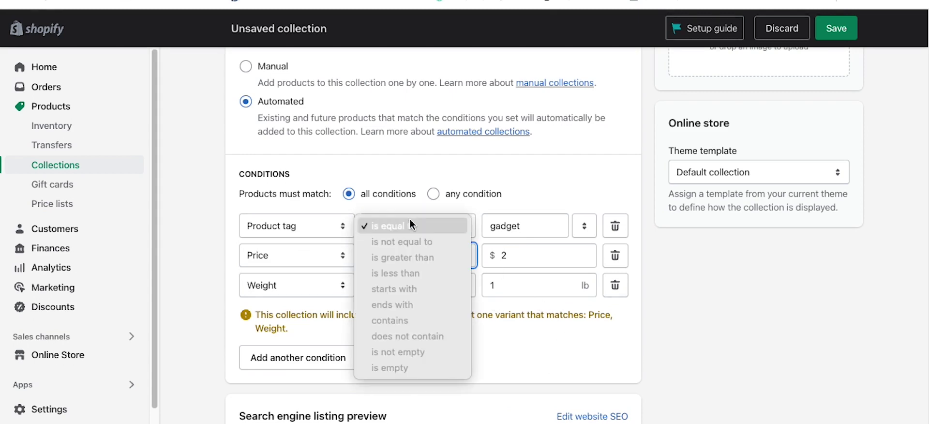
pyautogui.click(755, 295)
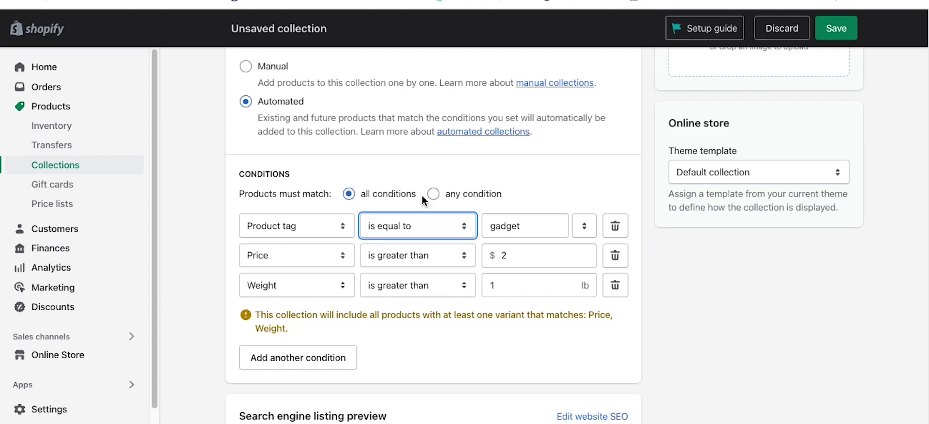
# Step: Toggle to 'any condition' and back to 'all conditions', then delete the Weight and Price rows
pyautogui.click(438, 196)
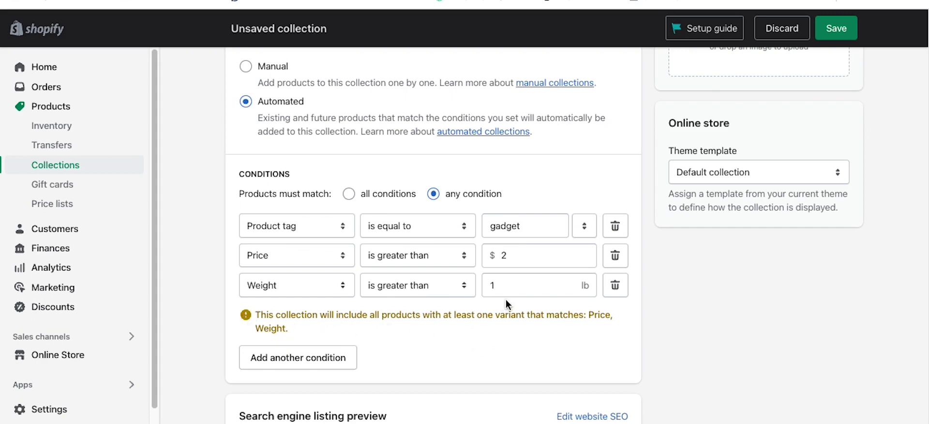
pyautogui.click(527, 225)
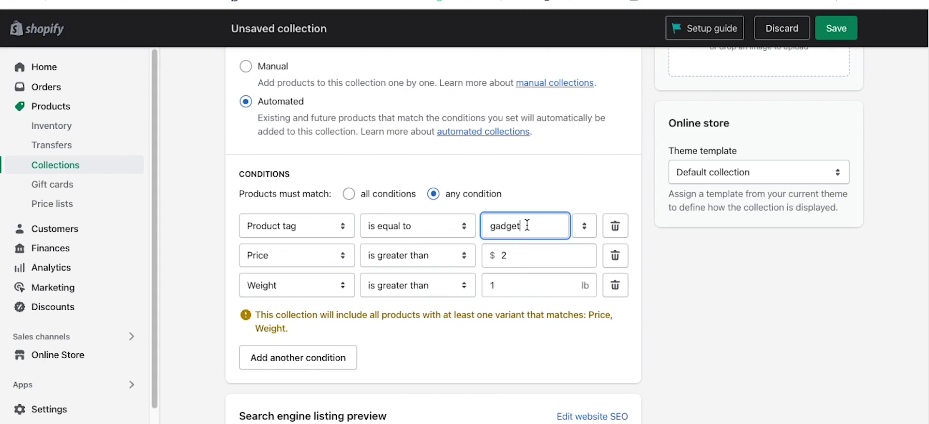
pyautogui.click(350, 194)
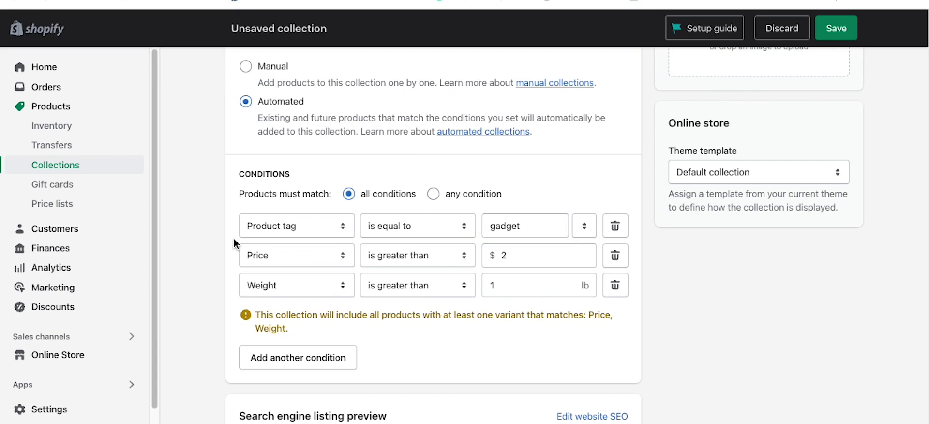
pyautogui.click(615, 285)
pyautogui.click(612, 258)
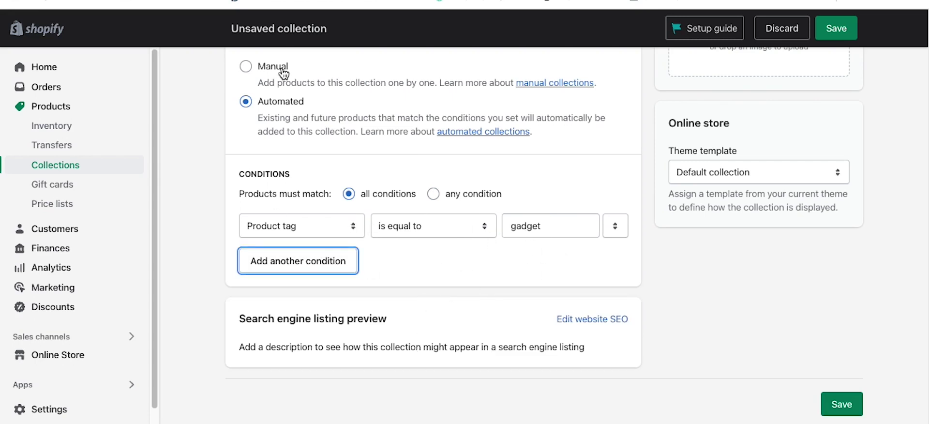
pyautogui.scroll(1, 596, 205)
pyautogui.scroll(1, 596, 201)
# Step: Save Gadgets Smart, check it has no matching products yet, and go to Products
pyautogui.click(828, 29)
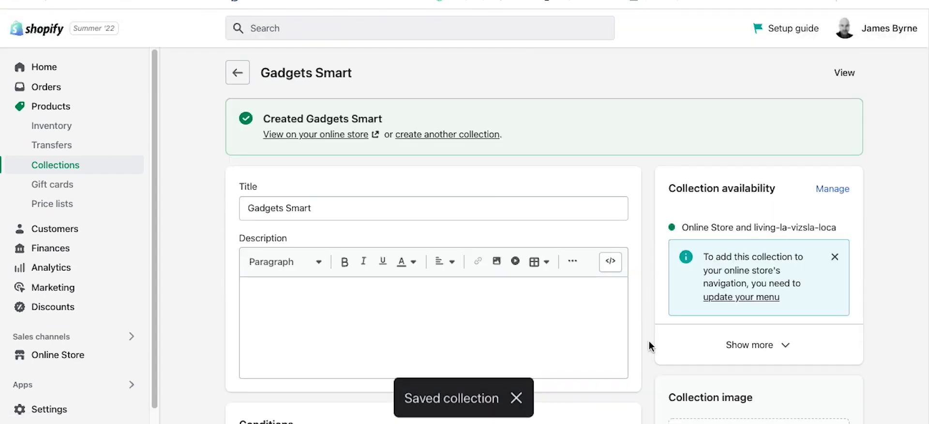
pyautogui.scroll(-3, 709, 312)
pyautogui.scroll(-3, 704, 318)
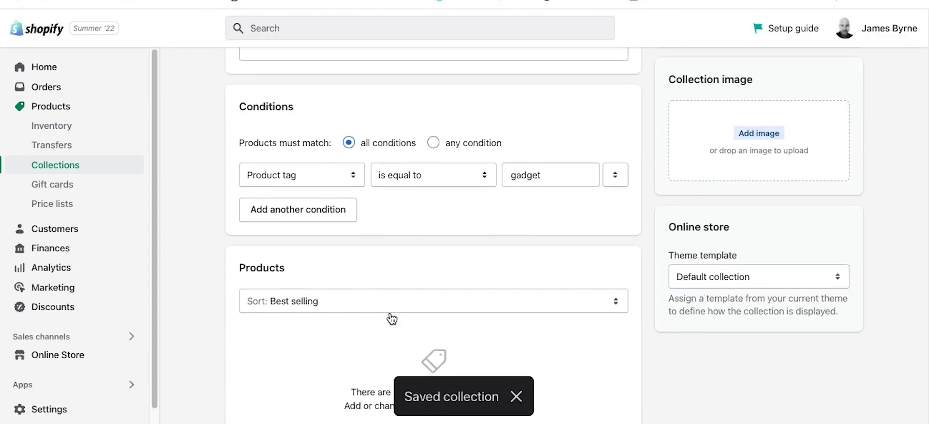
pyautogui.scroll(-1, 510, 239)
pyautogui.scroll(-2, 509, 239)
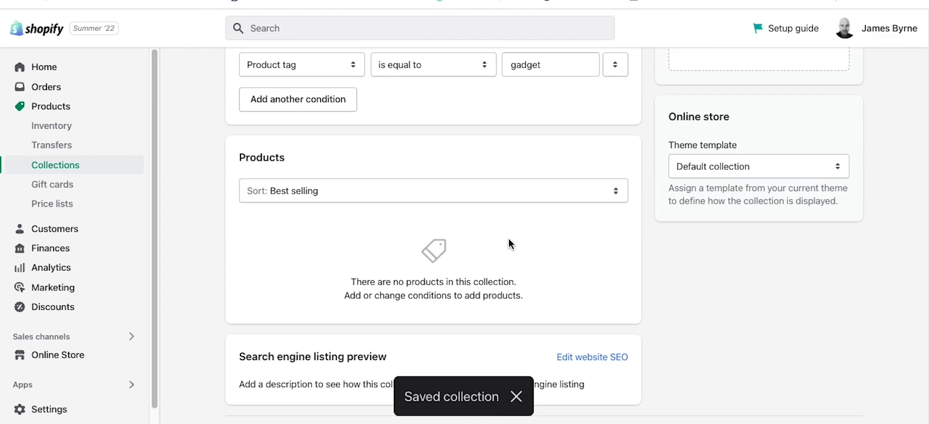
pyautogui.click(45, 106)
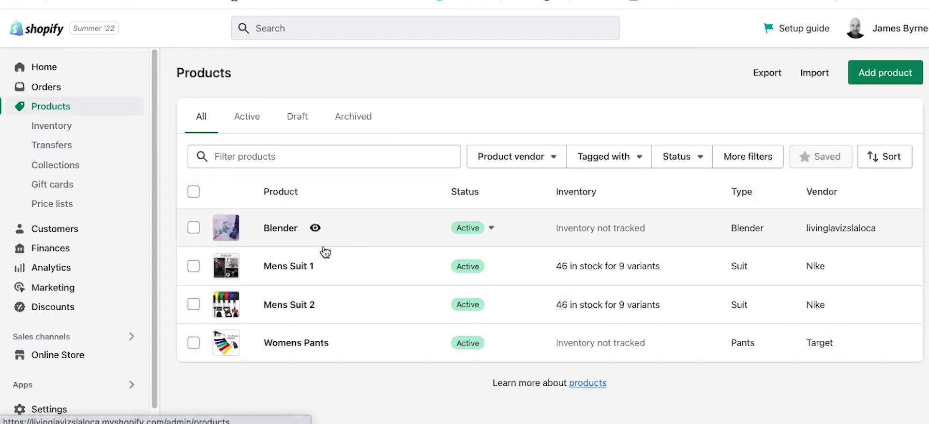
# Step: Add the 'gadget' tag to Mens Suit 2, save it, and go to Collections
pyautogui.click(303, 305)
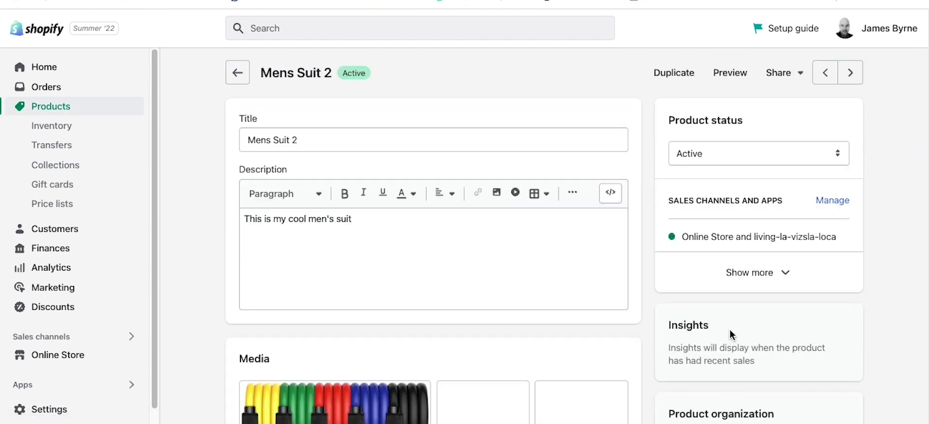
pyautogui.scroll(-5, 789, 295)
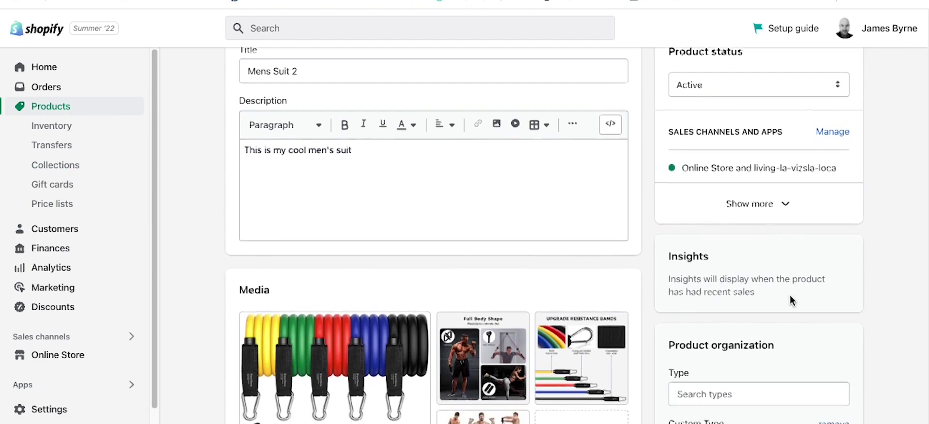
pyautogui.scroll(-3, 790, 298)
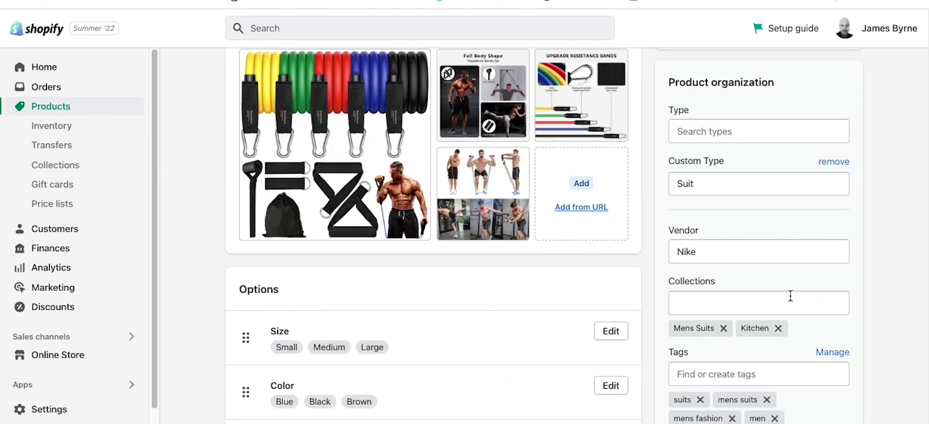
pyautogui.scroll(-3, 788, 296)
pyautogui.click(695, 212)
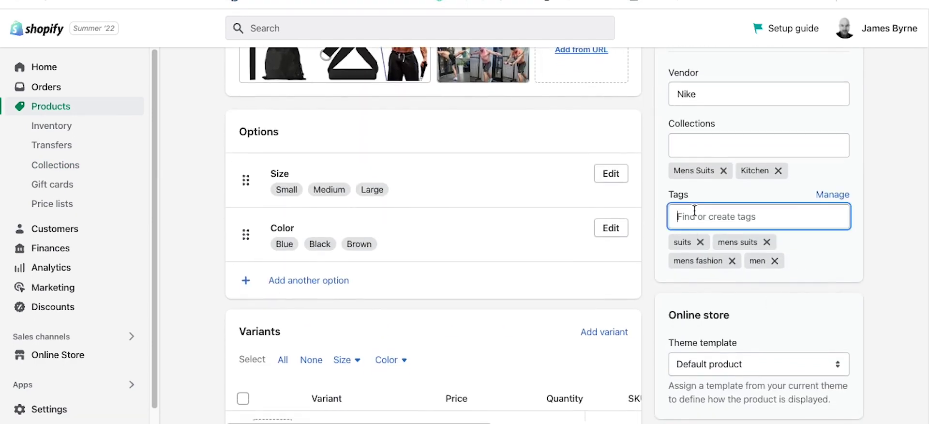
pyautogui.write('gadget')
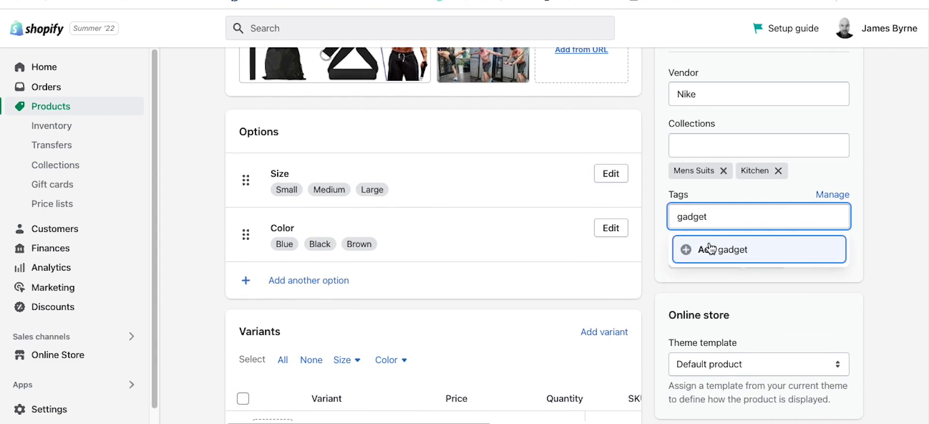
pyautogui.click(710, 249)
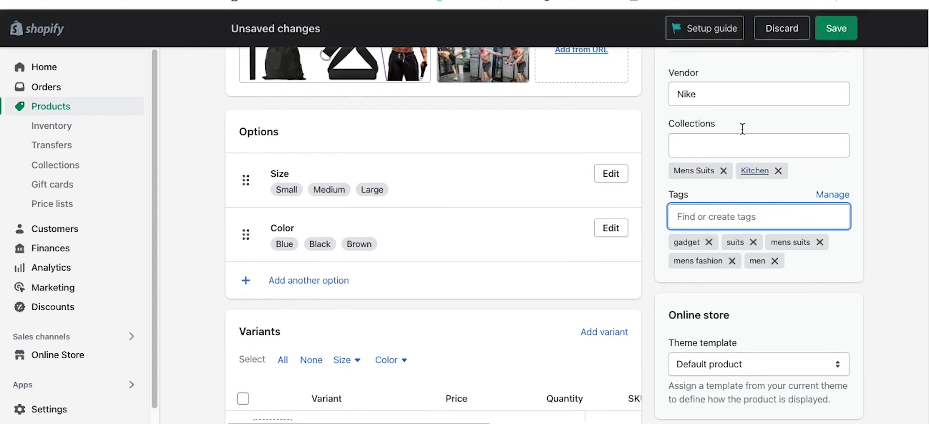
pyautogui.click(841, 23)
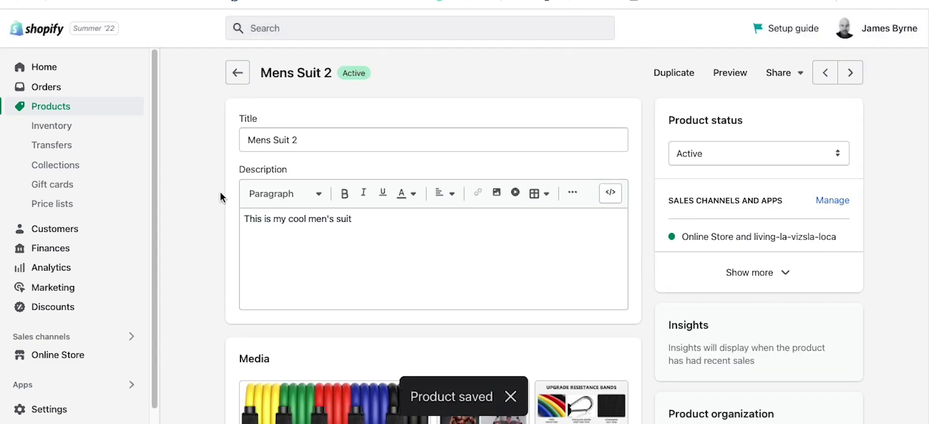
pyautogui.click(76, 170)
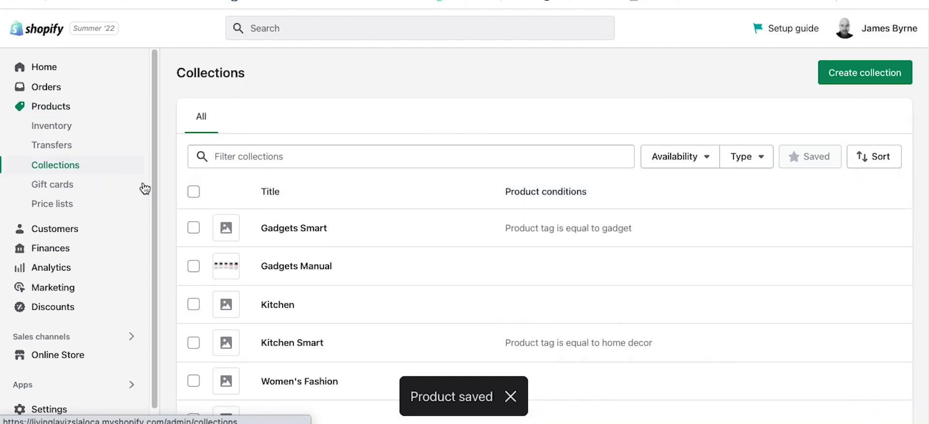
# Step: Check that Gadgets Smart now lists Mens Suit 2, then go to Products
pyautogui.click(283, 228)
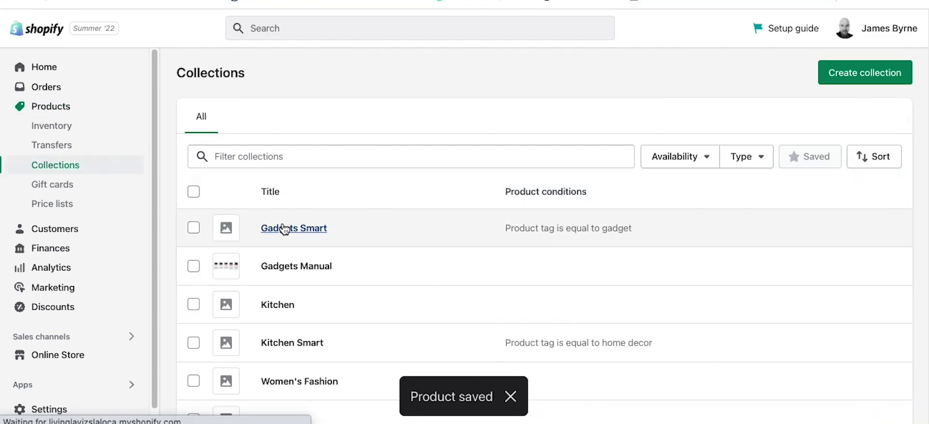
pyautogui.scroll(-6, 425, 219)
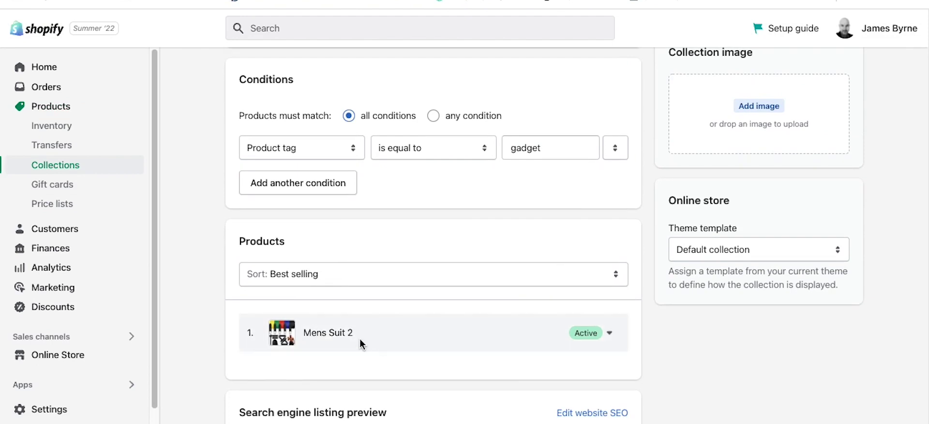
pyautogui.scroll(-2, 713, 365)
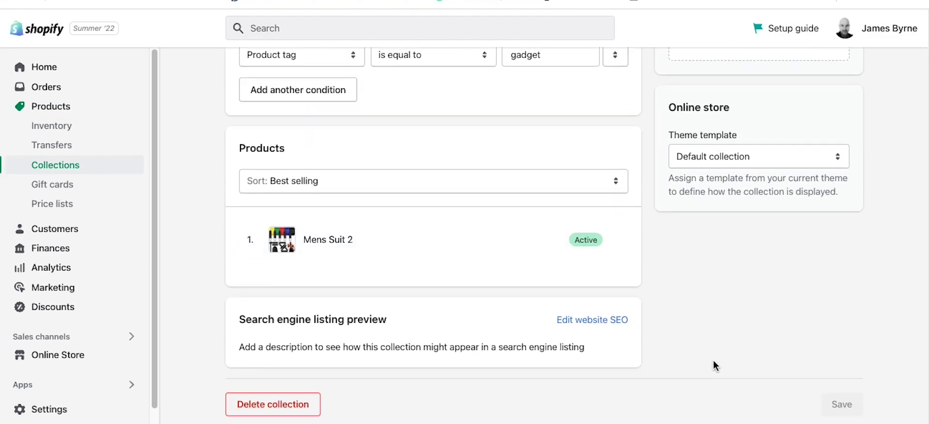
pyautogui.scroll(1, 716, 347)
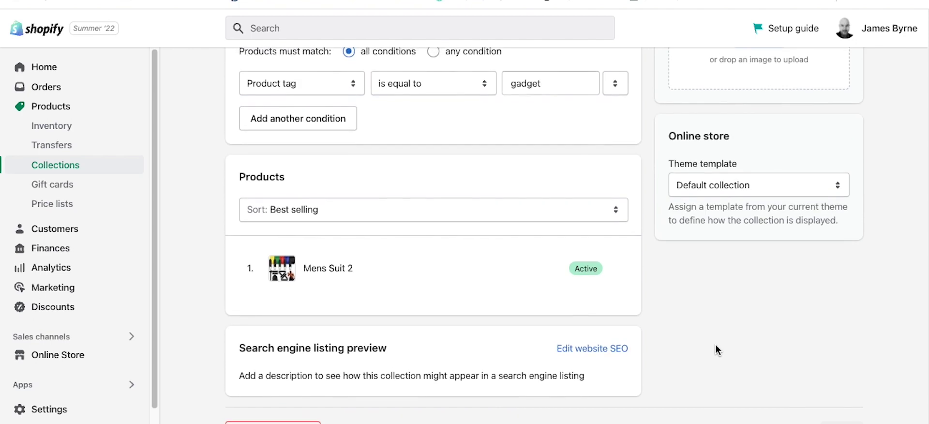
pyautogui.scroll(1, 715, 345)
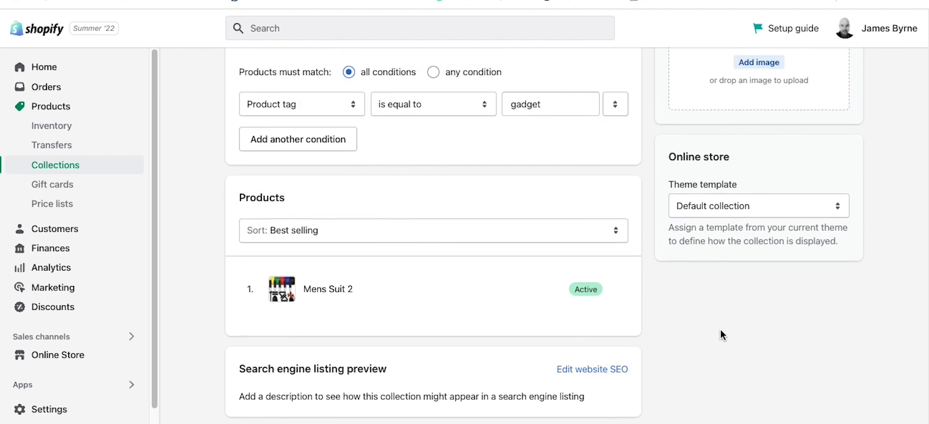
pyautogui.scroll(1, 654, 338)
pyautogui.scroll(-2, 673, 346)
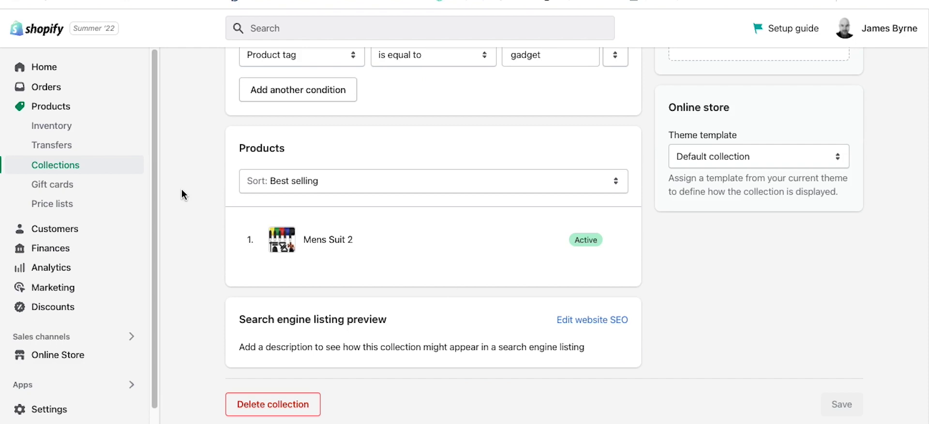
pyautogui.click(54, 105)
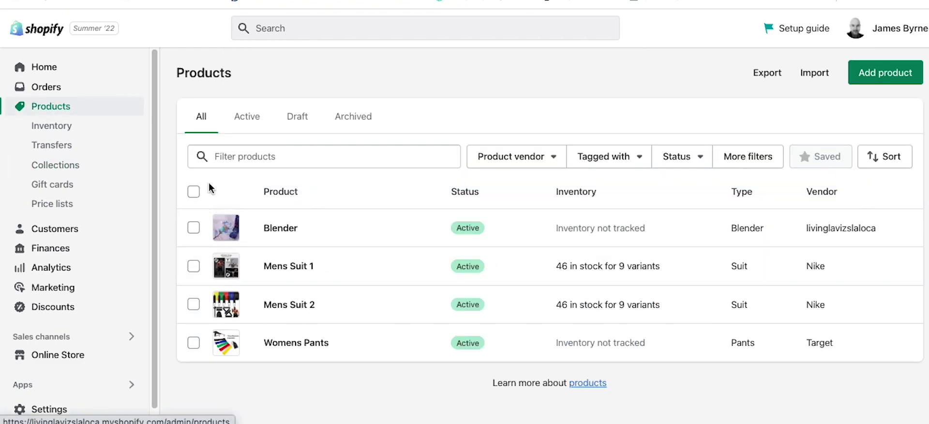
# Step: Exit the bulk editor, select all four products and choose Add tags from More actions
pyautogui.click(194, 192)
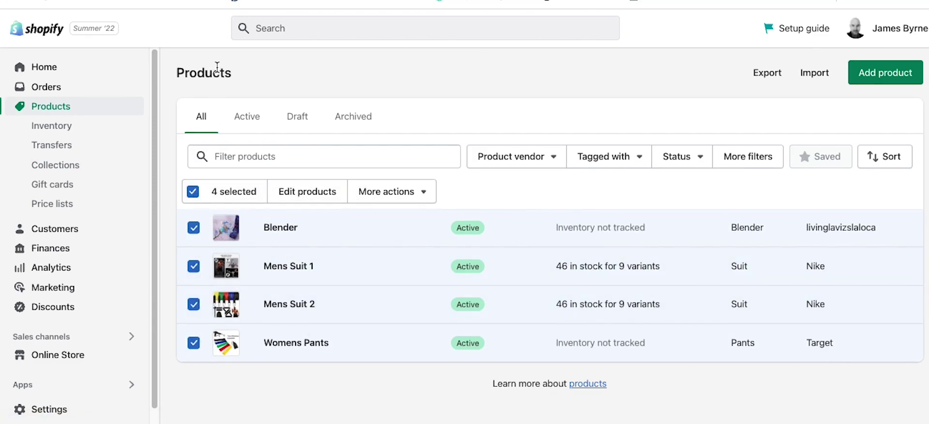
pyautogui.click(304, 196)
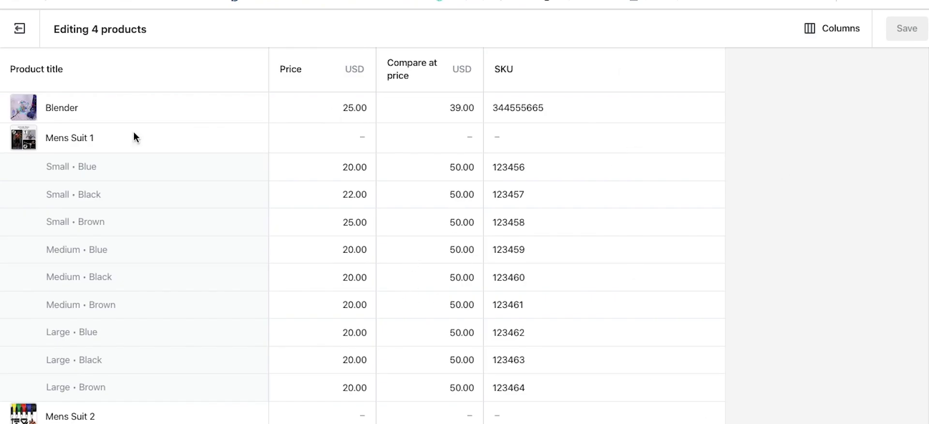
pyautogui.click(20, 28)
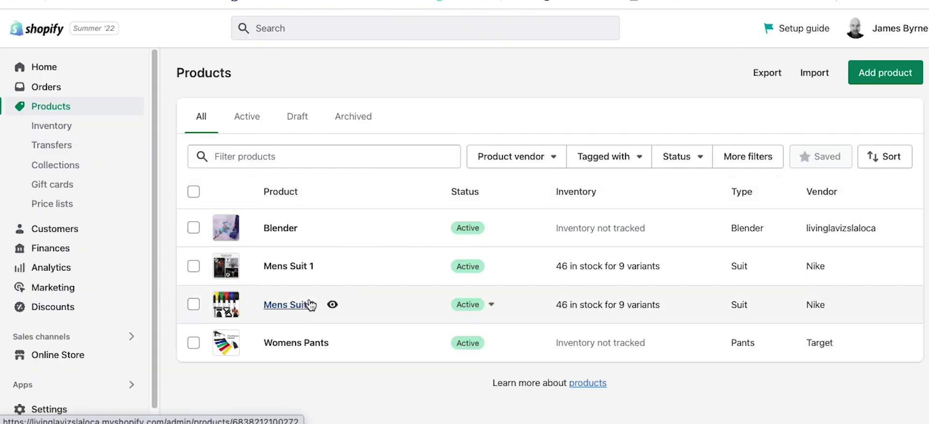
pyautogui.click(194, 191)
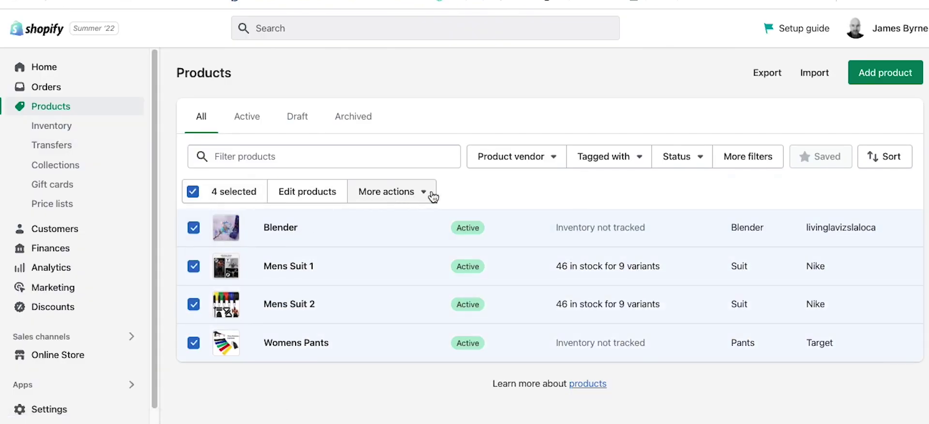
pyautogui.click(432, 195)
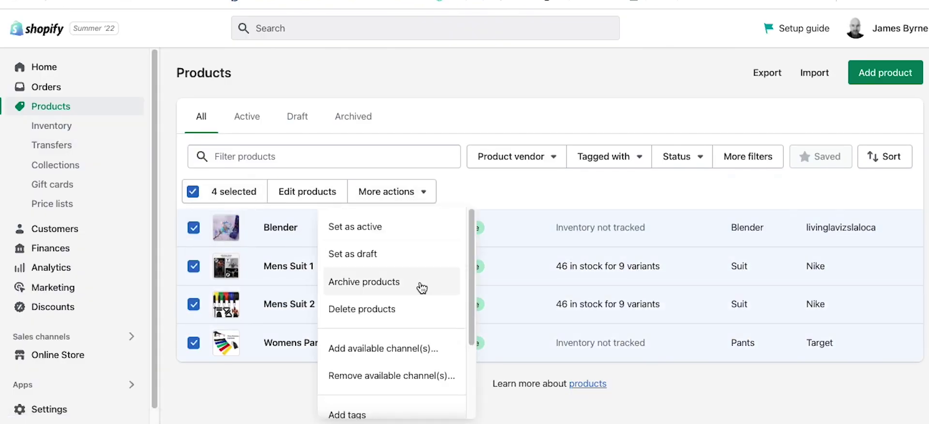
pyautogui.scroll(-3, 418, 284)
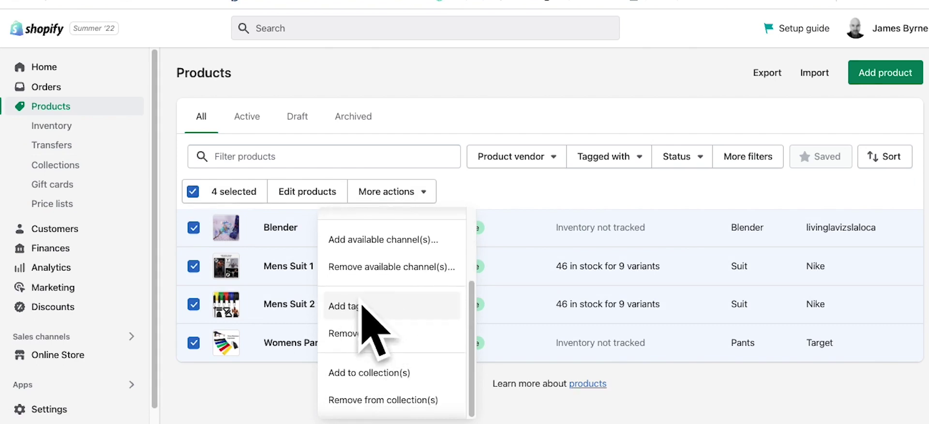
pyautogui.click(360, 306)
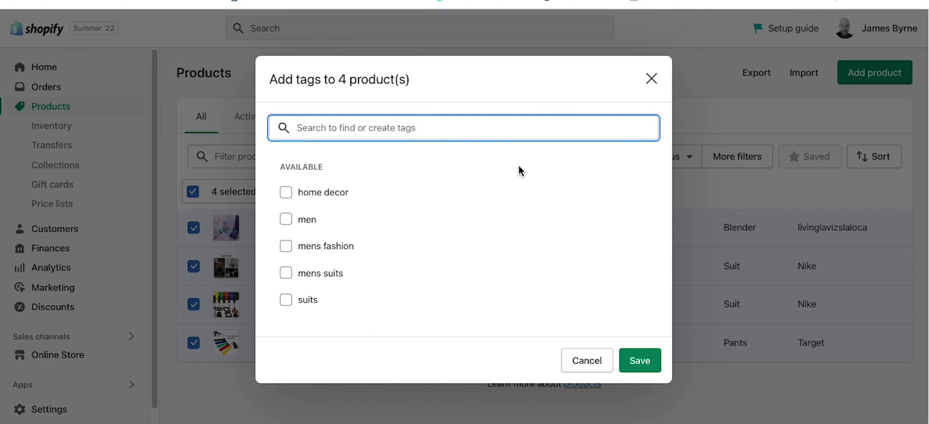
# Step: Add the 'gadget' tag to all four products, then open the Gadgets Smart collection
pyautogui.write('gadget')
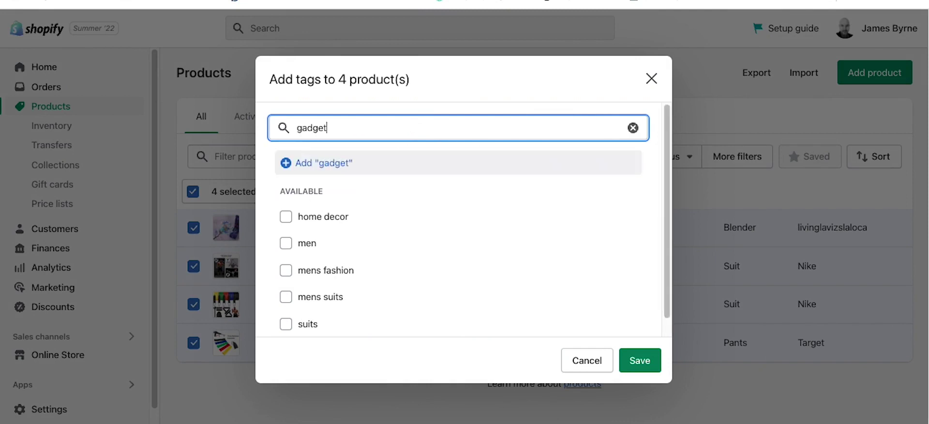
pyautogui.click(321, 165)
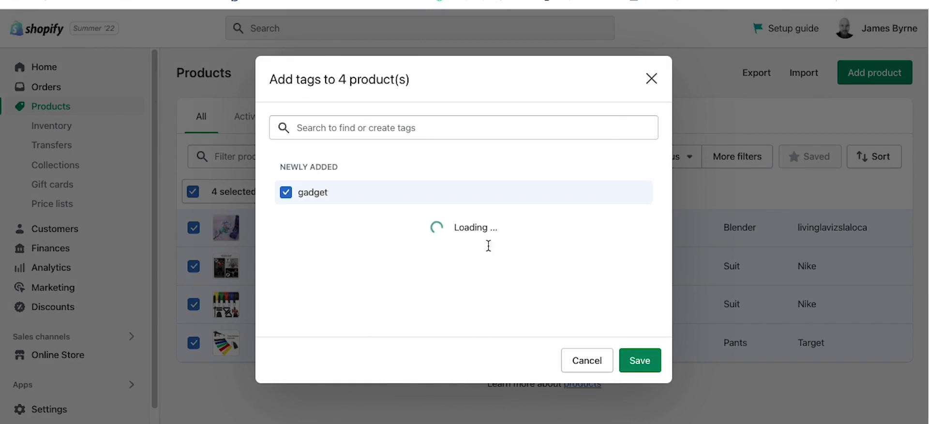
pyautogui.click(632, 363)
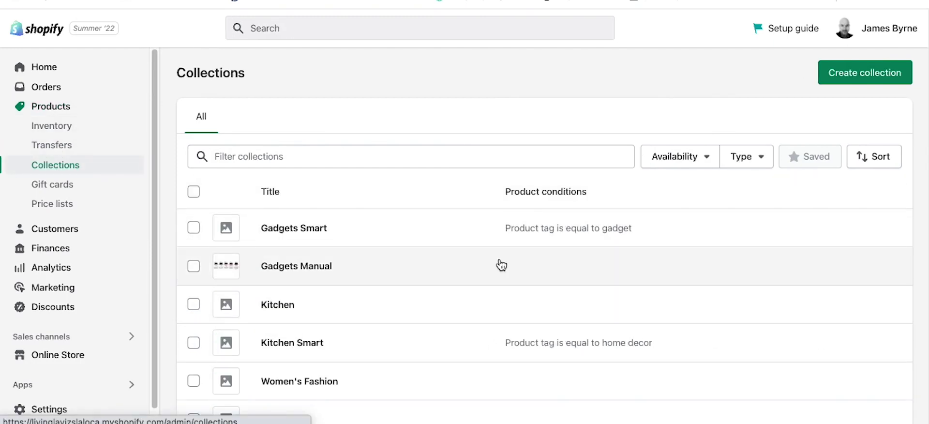
pyautogui.click(310, 236)
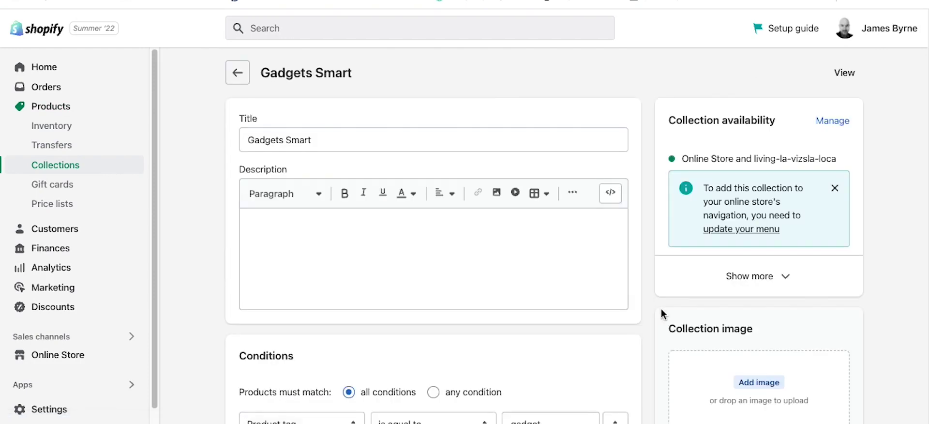
# Step: Review the four tagged products in Gadgets Smart, then return via Collections to Products
pyautogui.scroll(-3, 625, 271)
pyautogui.scroll(-6, 629, 272)
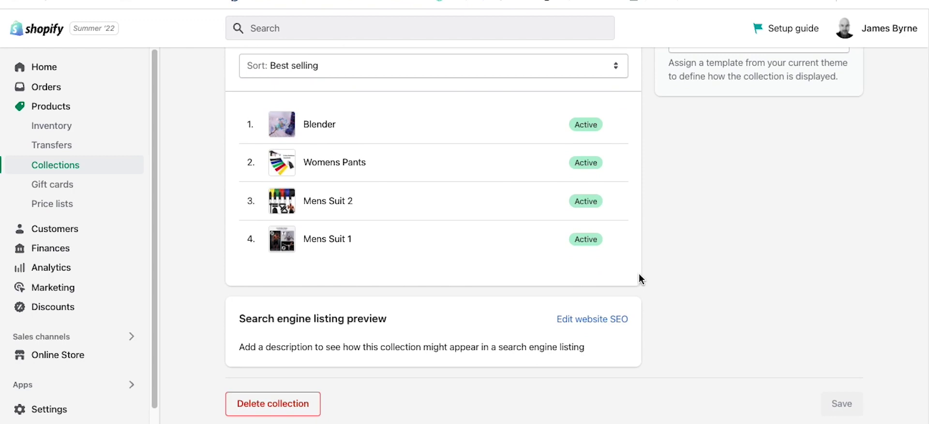
pyautogui.scroll(3, 725, 278)
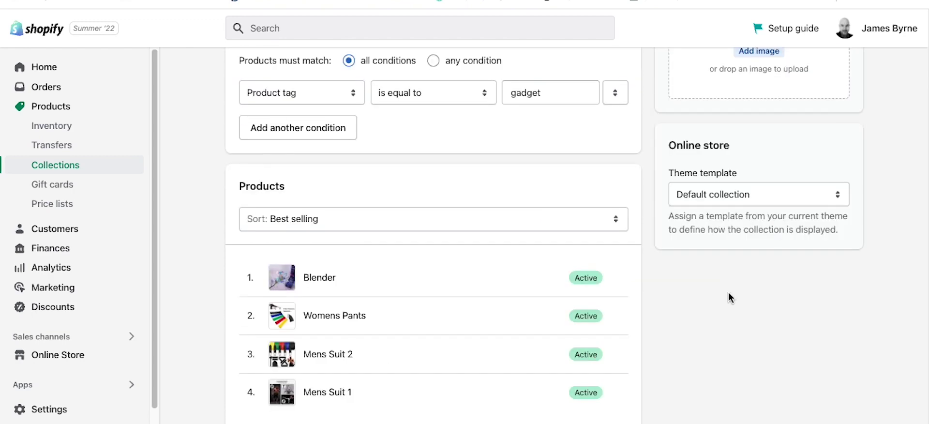
pyautogui.scroll(-2, 728, 292)
pyautogui.scroll(5, 728, 291)
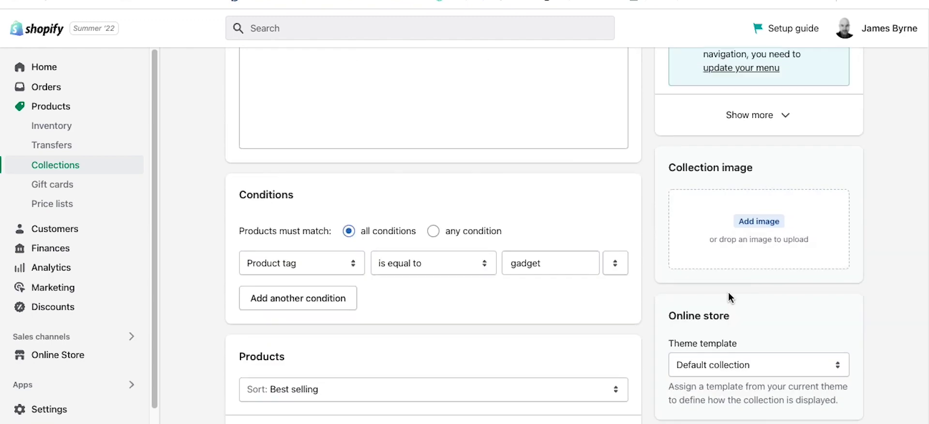
pyautogui.scroll(3, 232, 262)
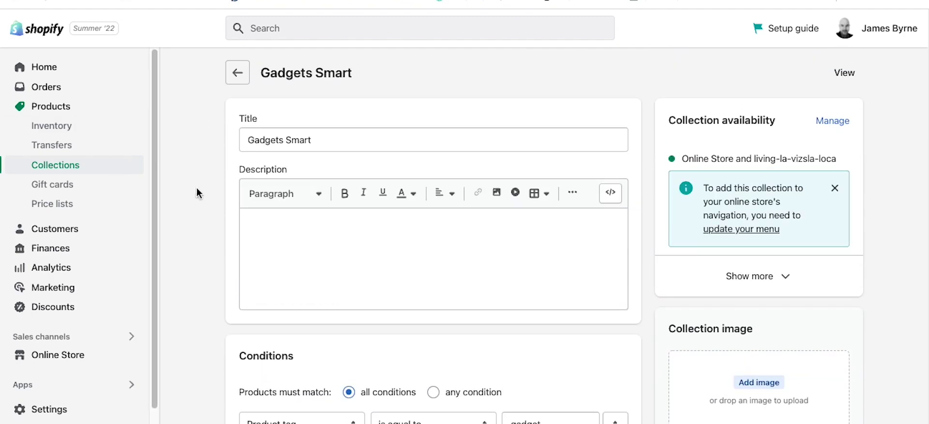
pyautogui.click(237, 73)
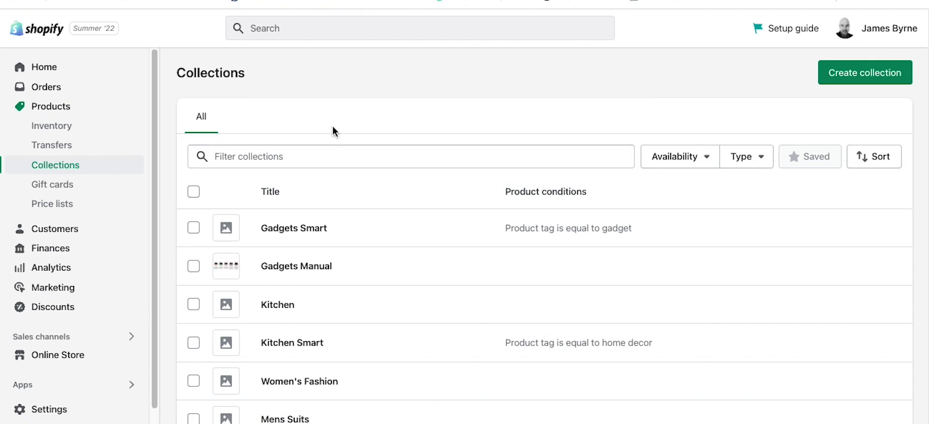
pyautogui.scroll(-1, 373, 273)
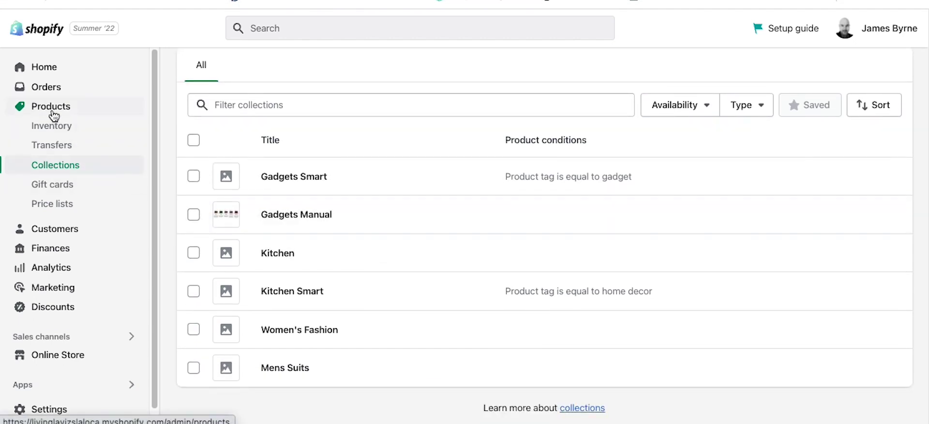
pyautogui.click(52, 111)
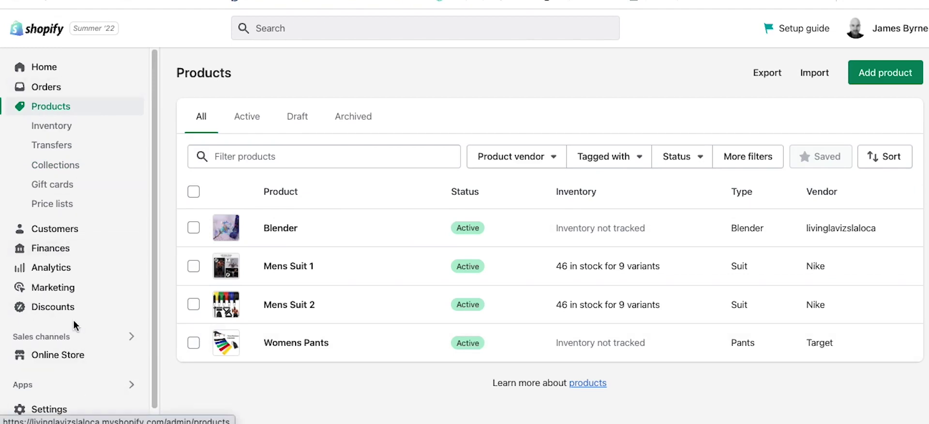
pyautogui.scroll(-1, 73, 324)
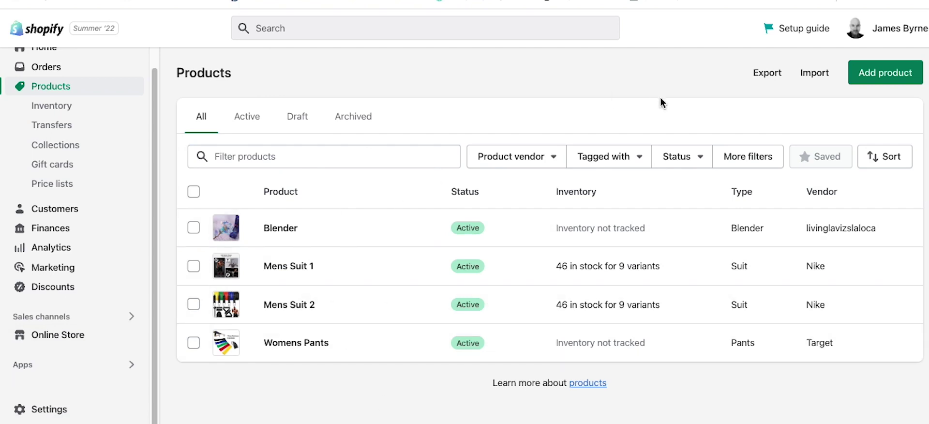
# Step: Start a new product titled 'Reflective Running Vest' with the description 'My Cool reflective running'
pyautogui.click(852, 83)
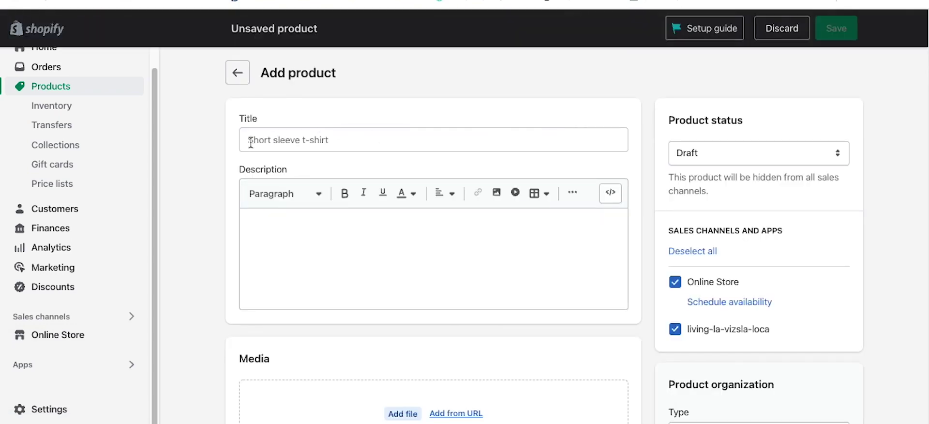
pyautogui.click(251, 143)
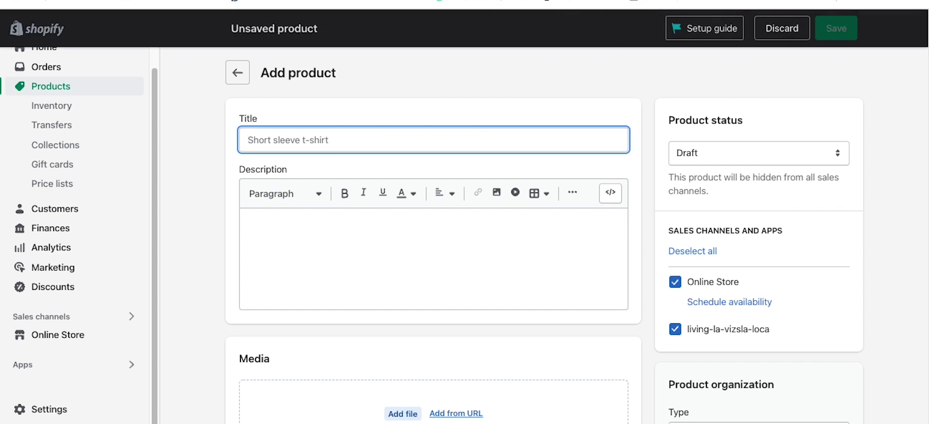
pyautogui.write('Reflective R')
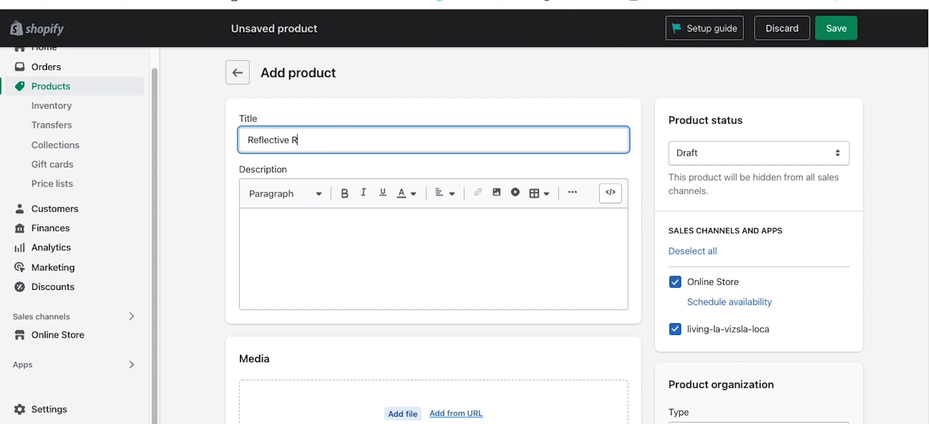
pyautogui.write('unning Vest')
pyautogui.click(312, 246)
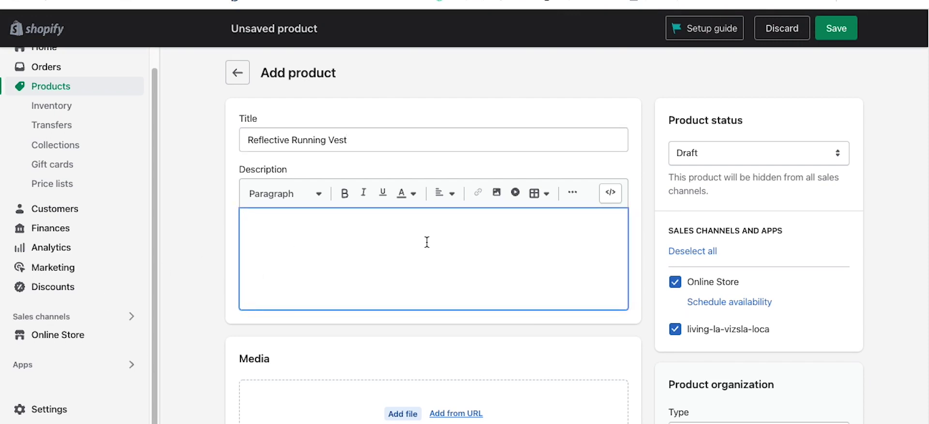
pyautogui.write('My Cool reflective running vest')
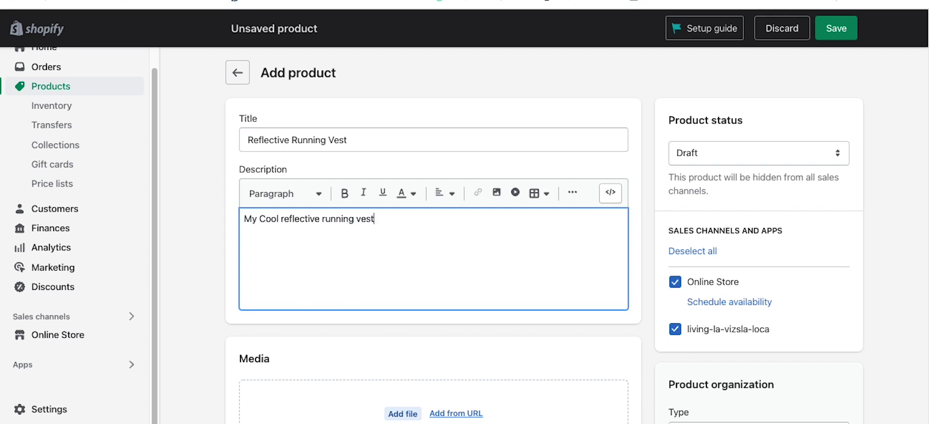
# Step: Keep the product status on Draft and save the new product
pyautogui.click(700, 153)
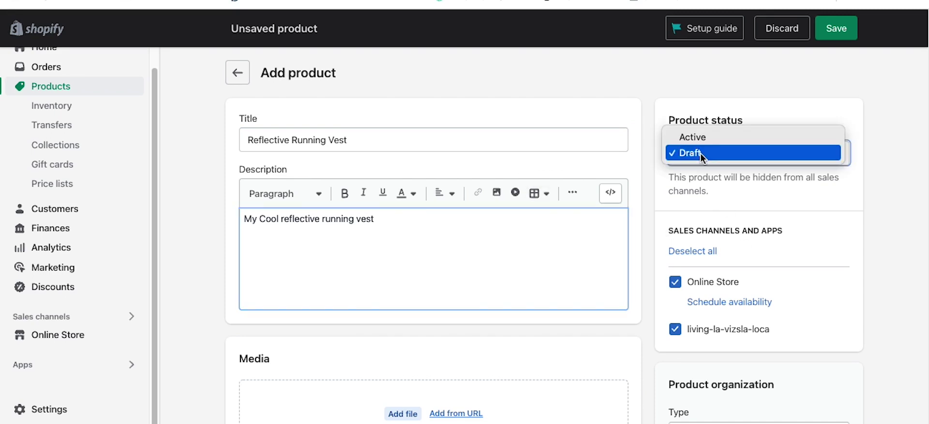
pyautogui.click(849, 181)
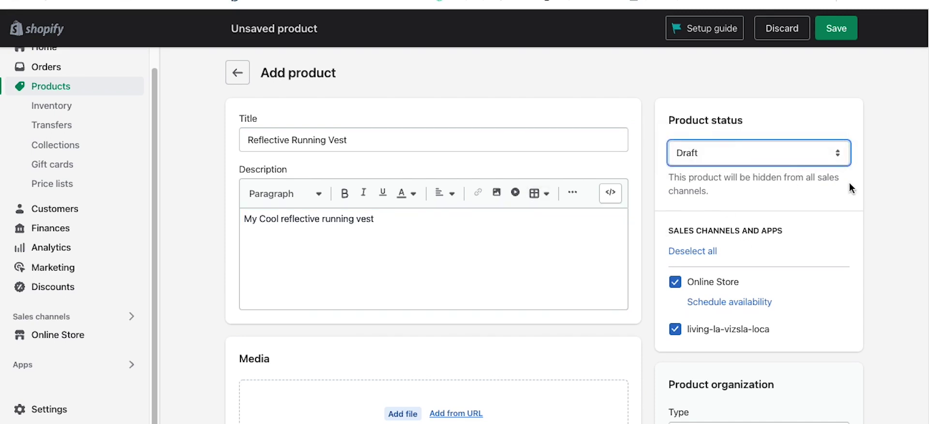
pyautogui.scroll(-3, 849, 182)
pyautogui.scroll(1, 757, 121)
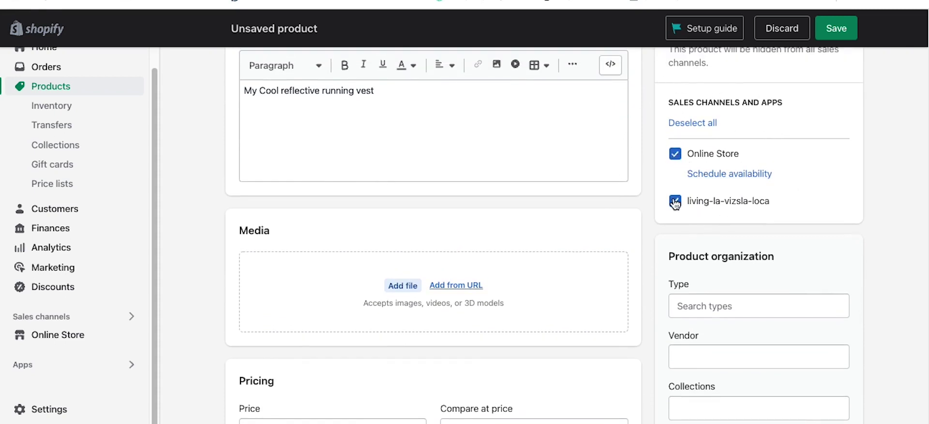
pyautogui.click(835, 28)
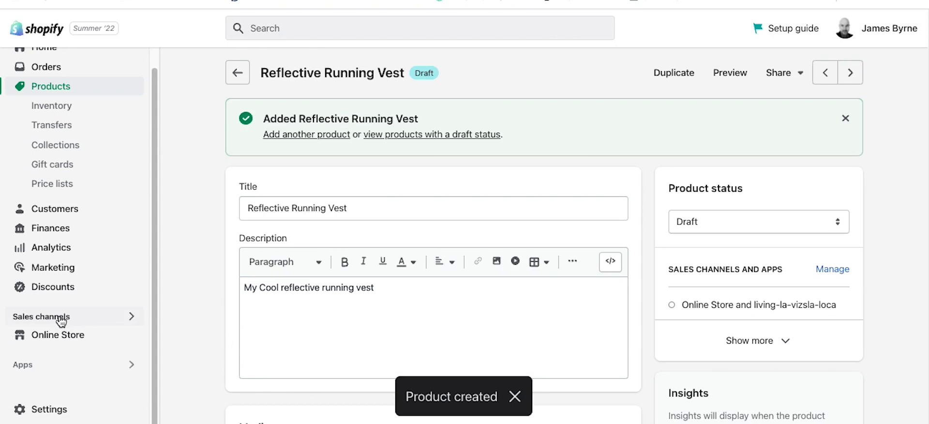
# Step: Review the product's sales channels, then cancel the channels dialog without changing anything
pyautogui.click(61, 320)
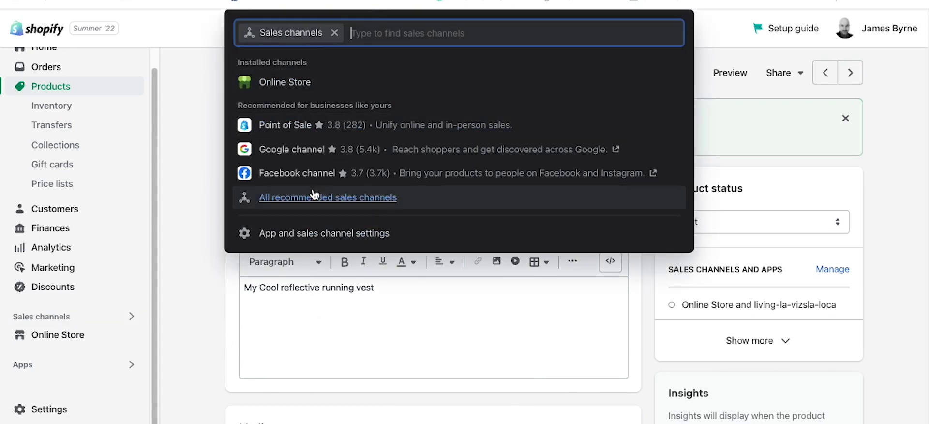
pyautogui.press('Down')
pyautogui.press('Down')
pyautogui.press('Down')
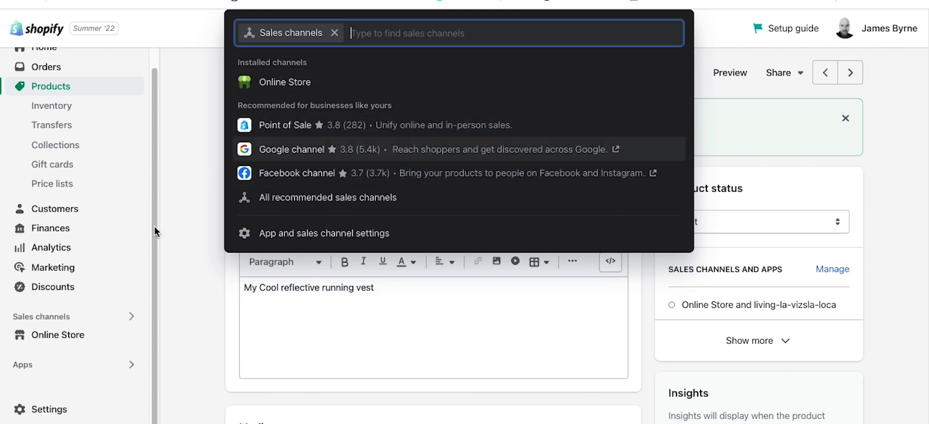
pyautogui.click(186, 272)
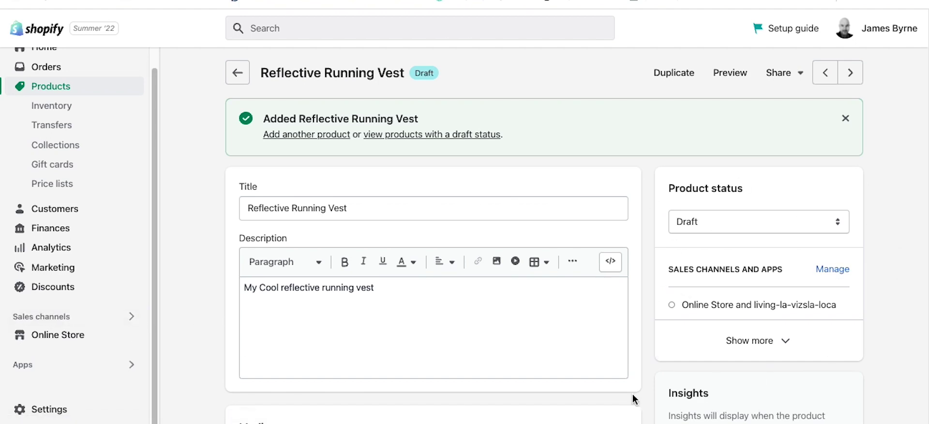
pyautogui.click(813, 355)
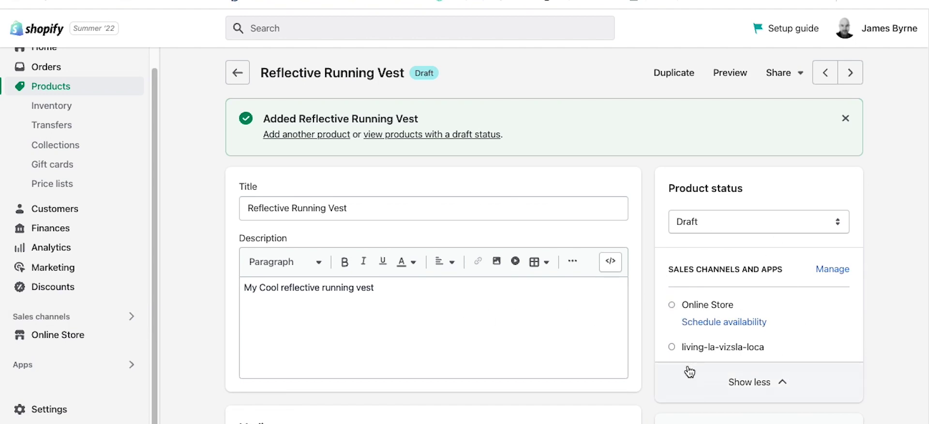
pyautogui.click(820, 271)
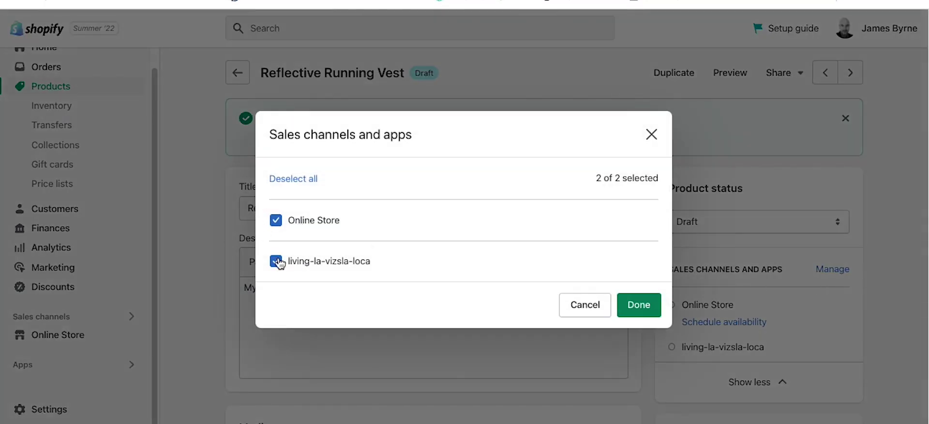
pyautogui.click(573, 305)
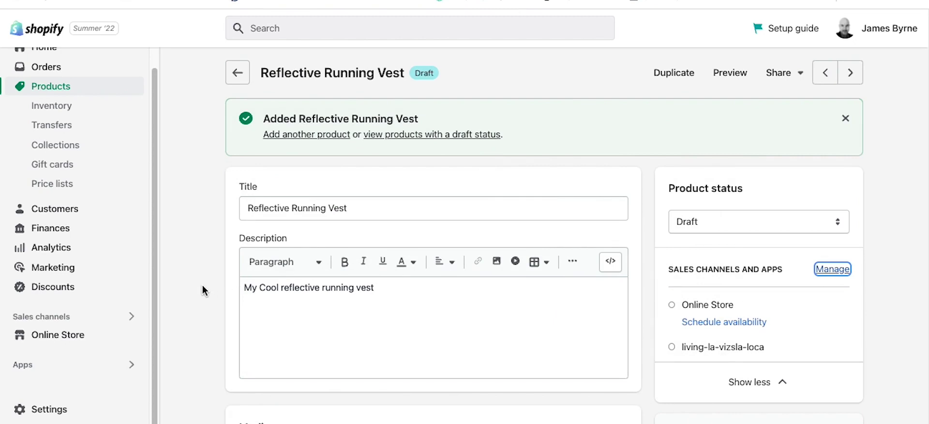
pyautogui.scroll(-5, 203, 290)
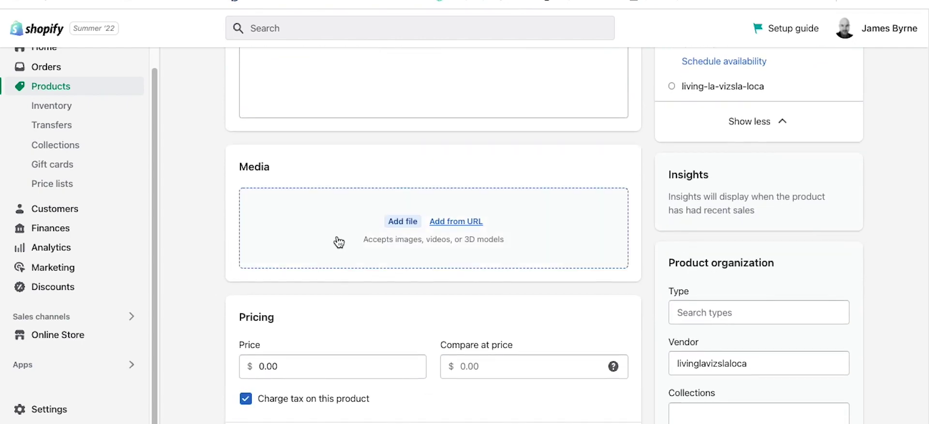
# Step: Add a media file, browsing Websites > Active Fitness World > products > Runners Night Light
pyautogui.click(408, 222)
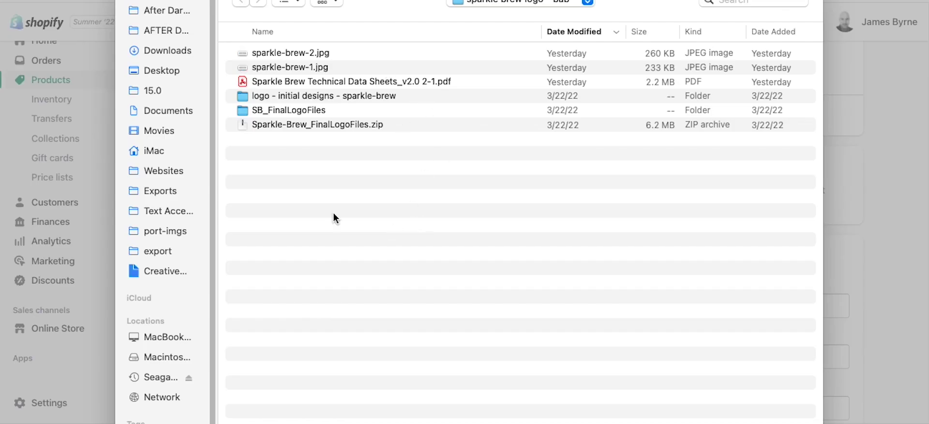
pyautogui.click(164, 171)
pyautogui.click(284, 109)
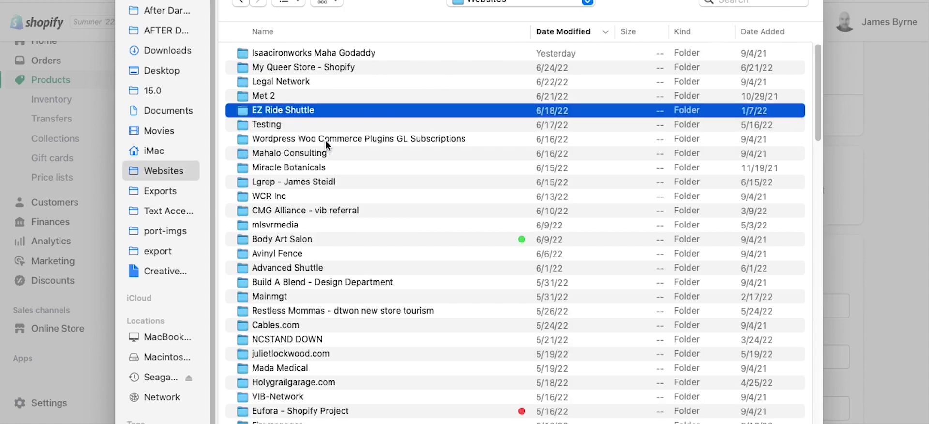
pyautogui.scroll(-5, 323, 122)
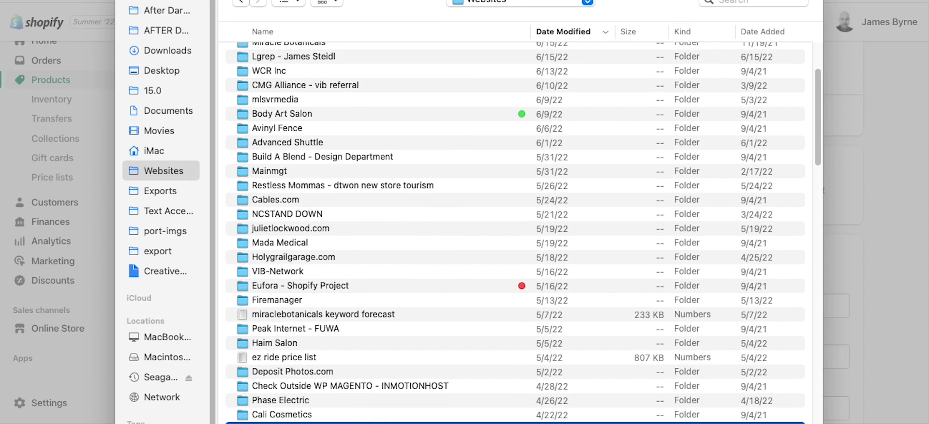
pyautogui.doubleClick(295, 423)
pyautogui.doubleClick(282, 57)
pyautogui.doubleClick(306, 51)
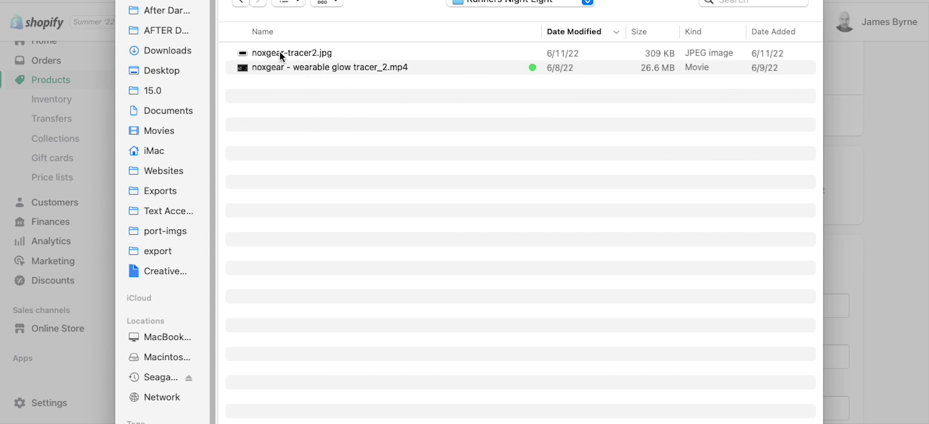
pyautogui.click(280, 52)
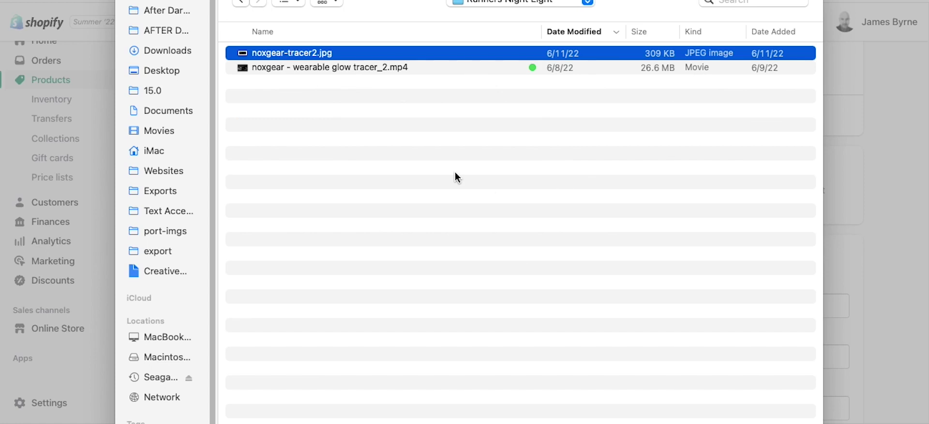
# Step: From the resistance bands folder, upload the 50off, girl and strength training images
pyautogui.press('super+Up')
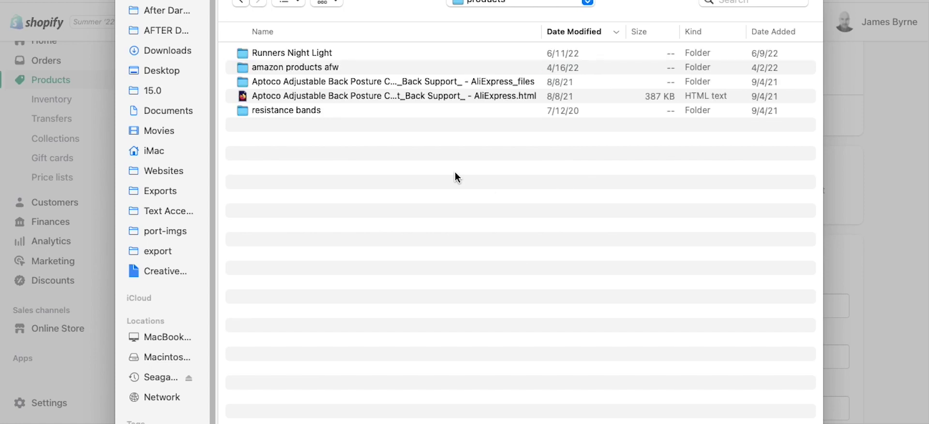
pyautogui.press('Down')
pyautogui.press('Down')
pyautogui.press('Down')
pyautogui.press('Down')
pyautogui.press('Down')
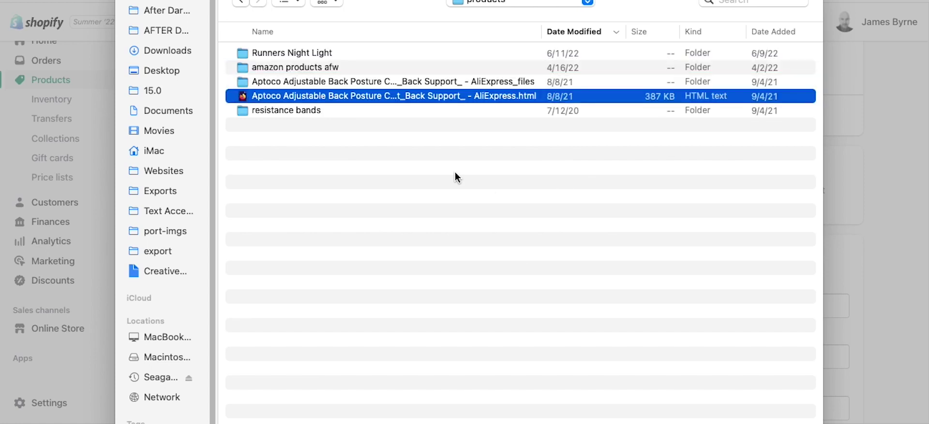
pyautogui.doubleClick(279, 113)
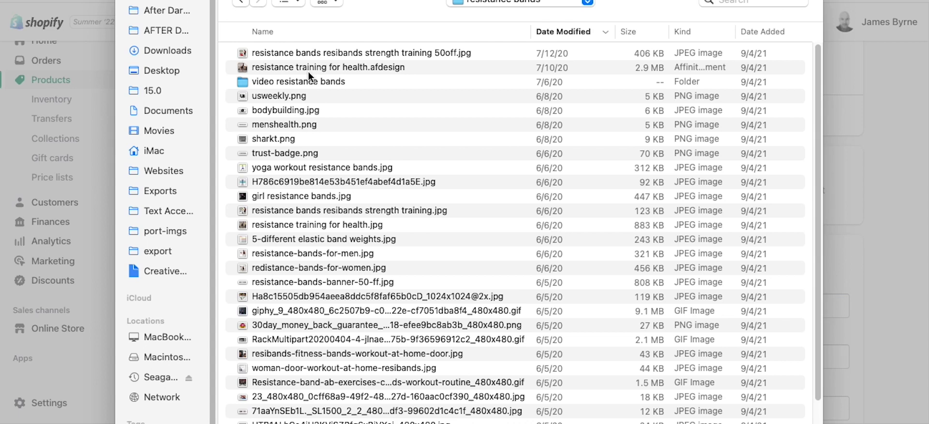
pyautogui.doubleClick(274, 55)
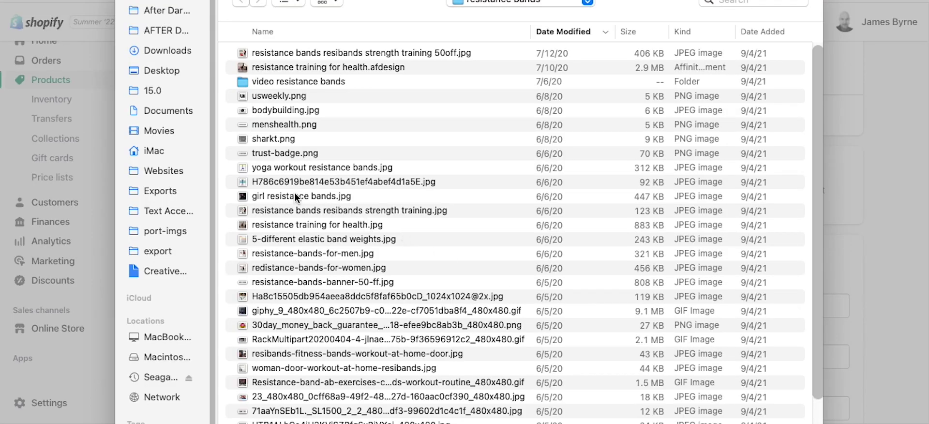
pyautogui.doubleClick(295, 195)
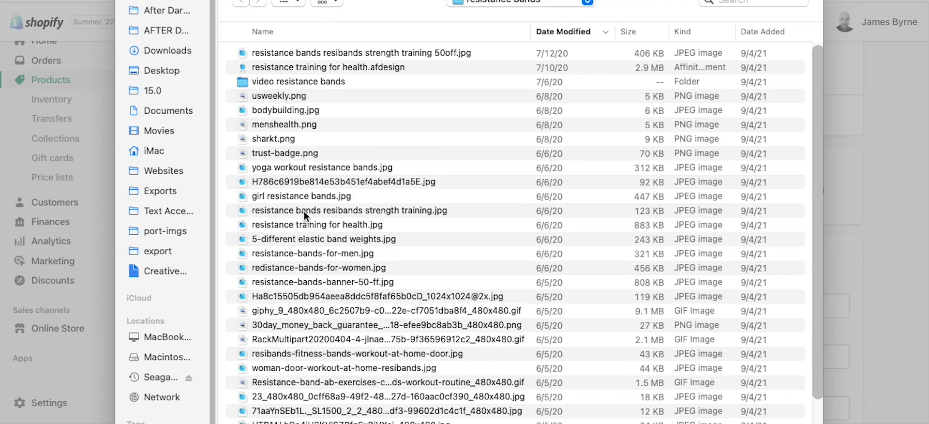
pyautogui.doubleClick(304, 211)
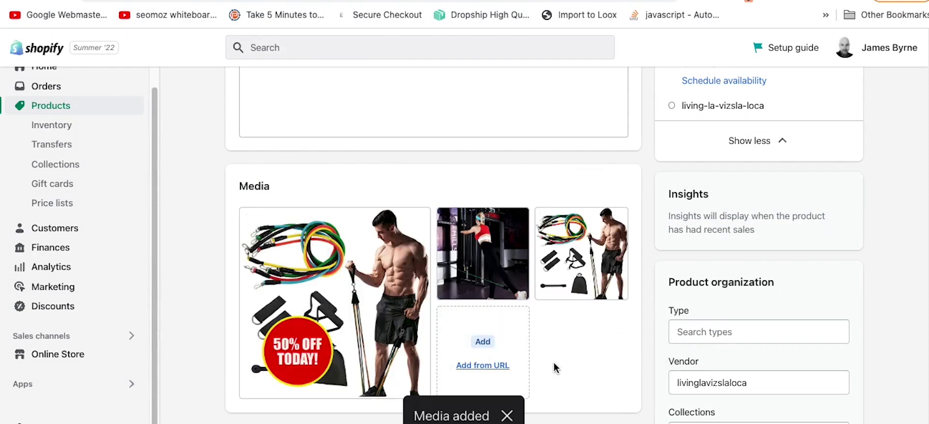
# Step: Delete the third media image
pyautogui.click(549, 221)
pyautogui.click(607, 186)
pyautogui.click(631, 280)
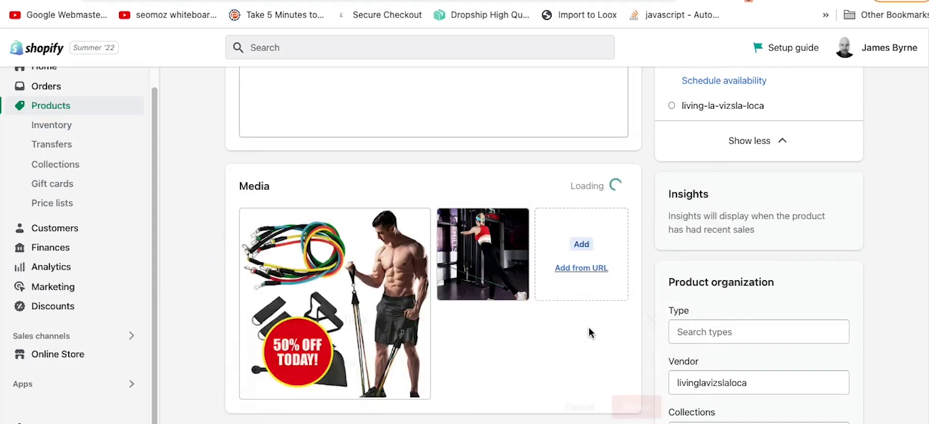
# Step: Upload the yoga workout resistance bands image and open the first image's details
pyautogui.click(531, 307)
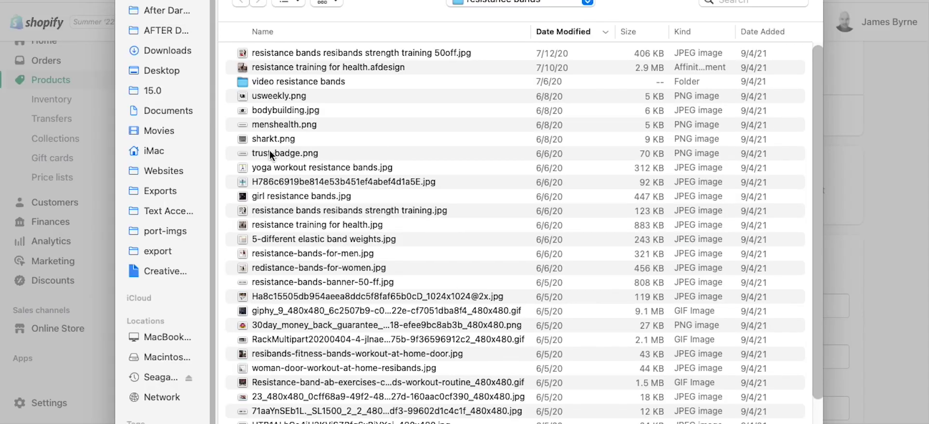
pyautogui.doubleClick(351, 167)
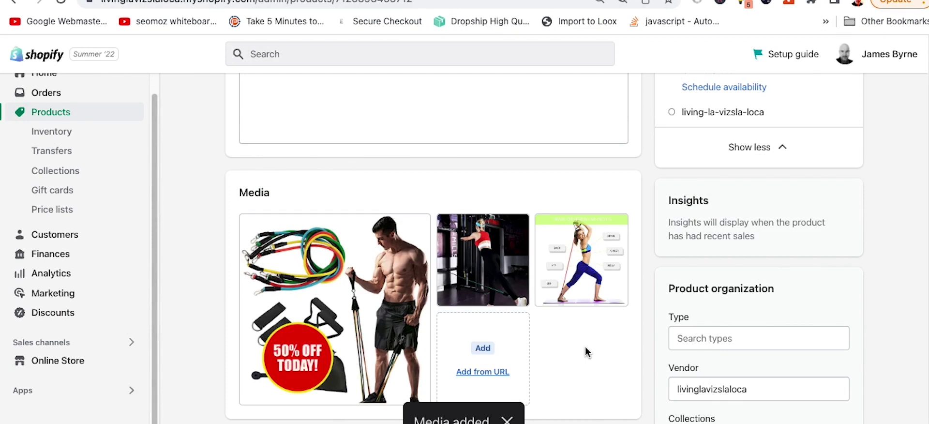
pyautogui.scroll(-2, 585, 347)
pyautogui.scroll(-1, 585, 346)
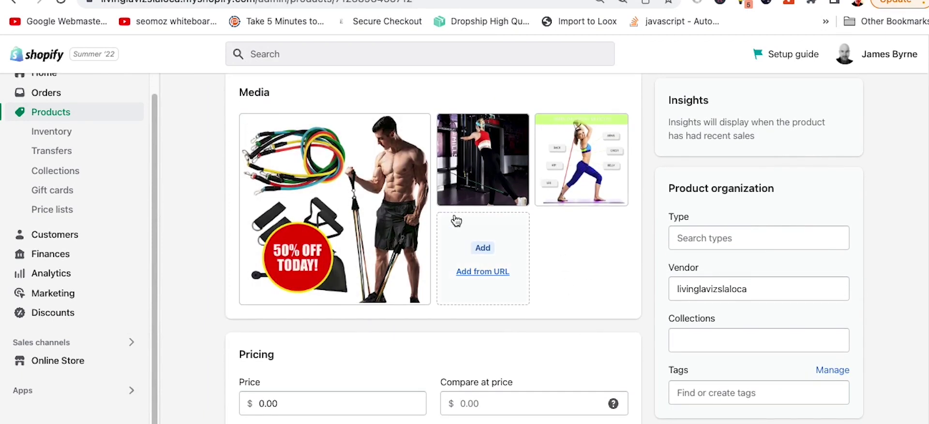
pyautogui.click(365, 167)
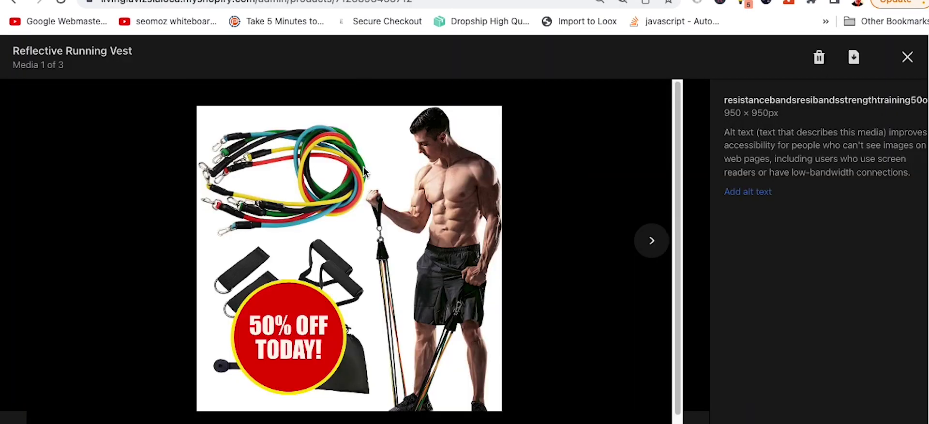
# Step: Set the first image's alt text to 'Reflective Running Vest for Sale'
pyautogui.click(754, 192)
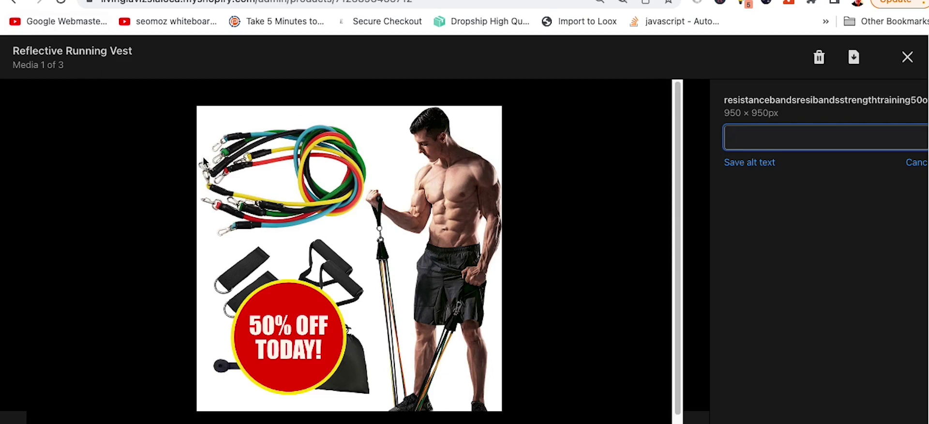
pyautogui.write('Reflective Runni')
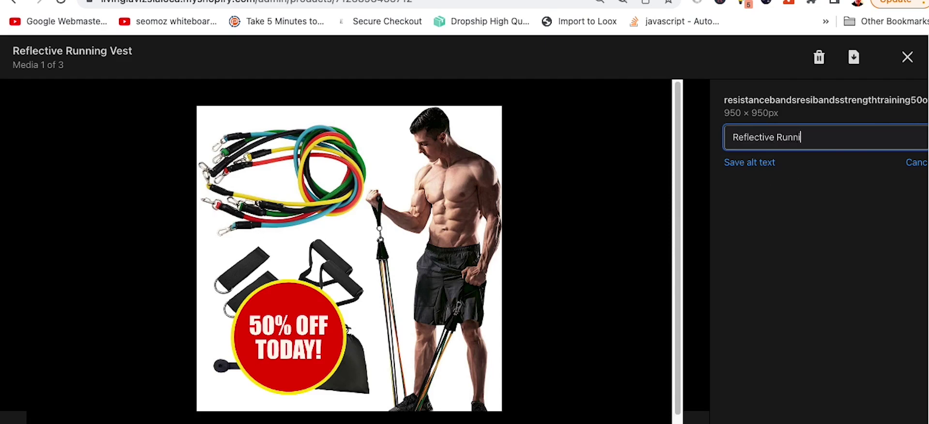
pyautogui.write('ng Vest for Sale')
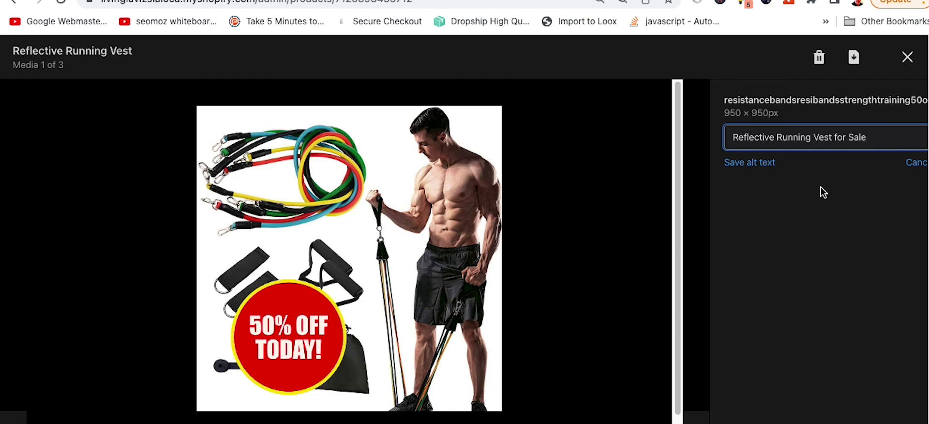
pyautogui.click(759, 164)
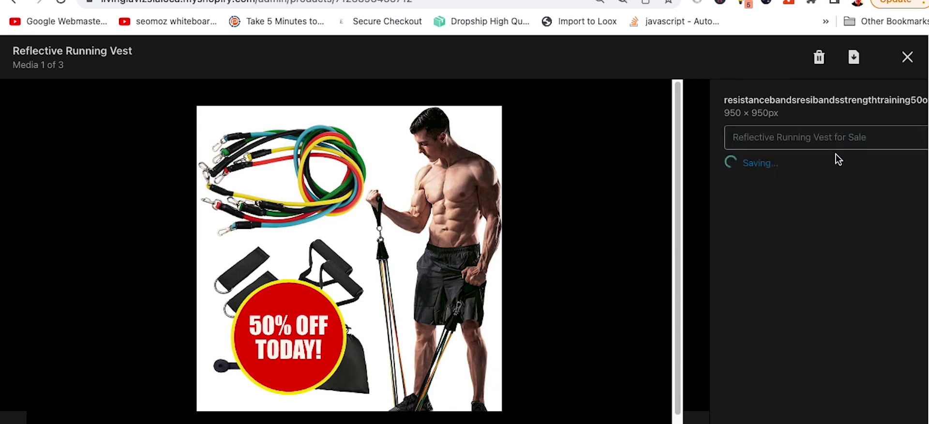
pyautogui.click(907, 57)
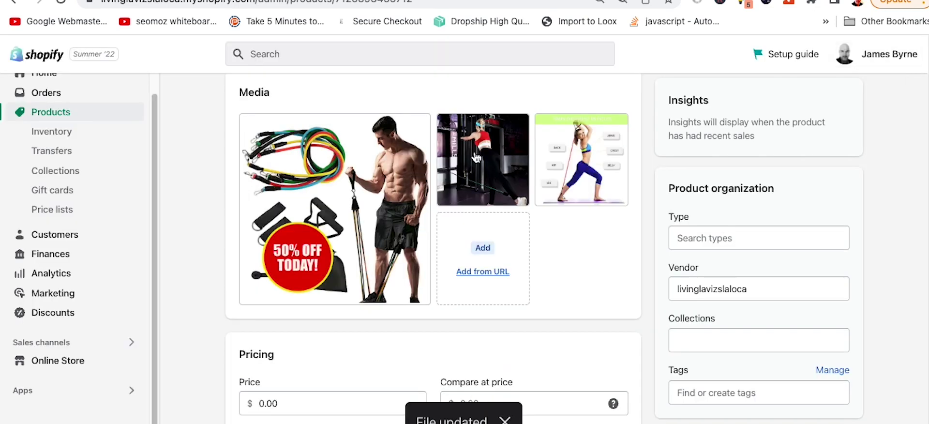
# Step: Give the second image the alt text 'Running Vest for Women'
pyautogui.click(476, 159)
pyautogui.click(766, 206)
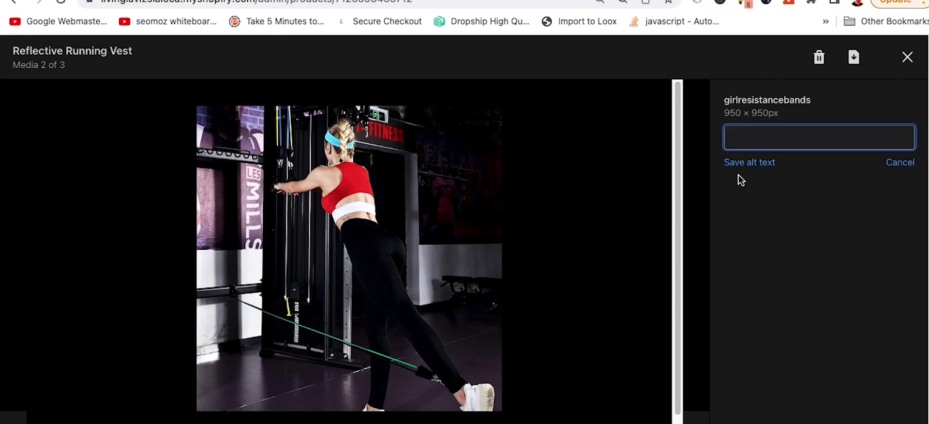
pyautogui.write('Girl')
pyautogui.press('BackSpace')
pyautogui.press('BackSpace')
pyautogui.press('BackSpace')
pyautogui.write('Resist')
pyautogui.press('BackSpace')
pyautogui.press('BackSpace')
pyautogui.press('BackSpace')
pyautogui.press('BackSpace')
pyautogui.press('BackSpace')
pyautogui.press('BackSpace')
pyautogui.write('Runniung')
pyautogui.press('BackSpace')
pyautogui.press('BackSpace')
pyautogui.press('BackSpace')
pyautogui.press('BackSpace')
pyautogui.write('n')
pyautogui.press('BackSpace')
pyautogui.write('ing Vest for Women')
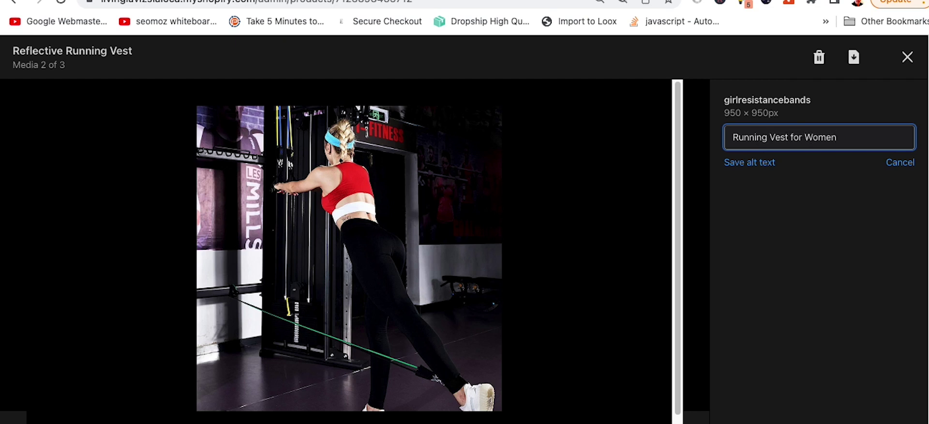
pyautogui.click(758, 164)
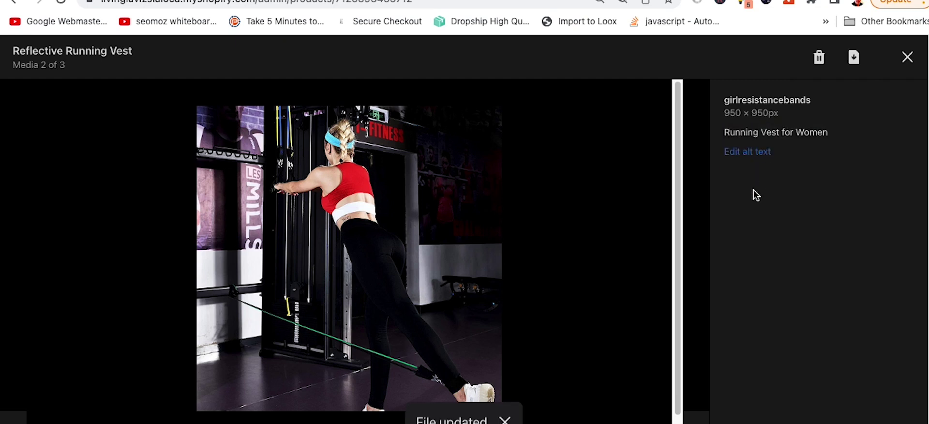
pyautogui.click(908, 57)
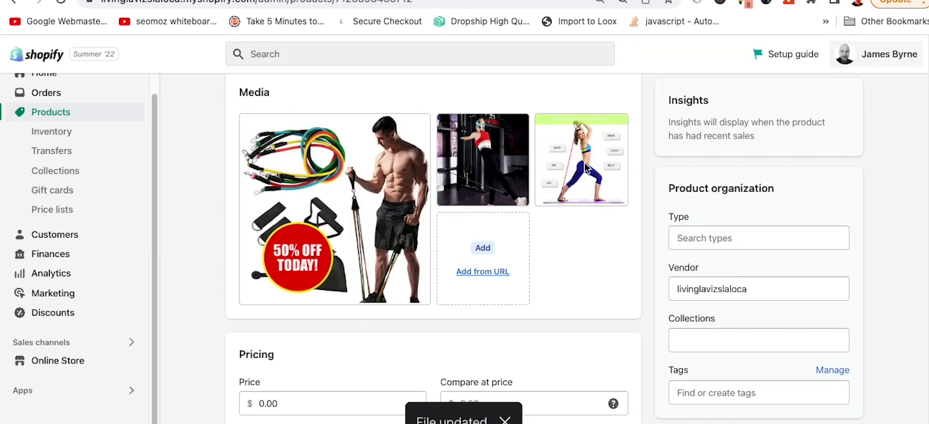
# Step: Set the third image's alt text to 'Running Vest for Woman - Stay Safe at Night' and close the viewer
pyautogui.click(585, 167)
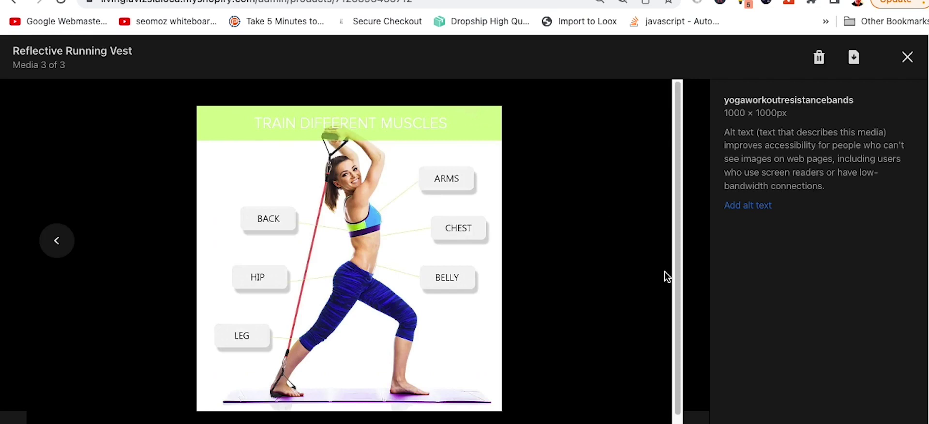
pyautogui.click(748, 205)
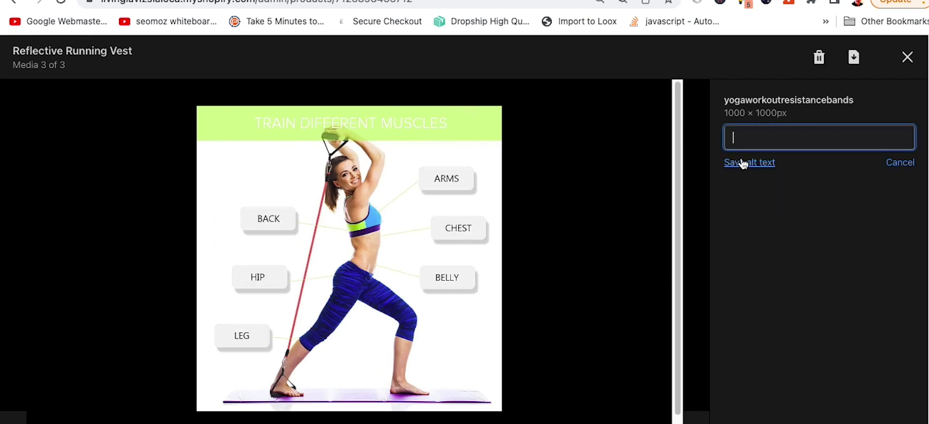
pyautogui.write('Running Vest for Woman - Workout')
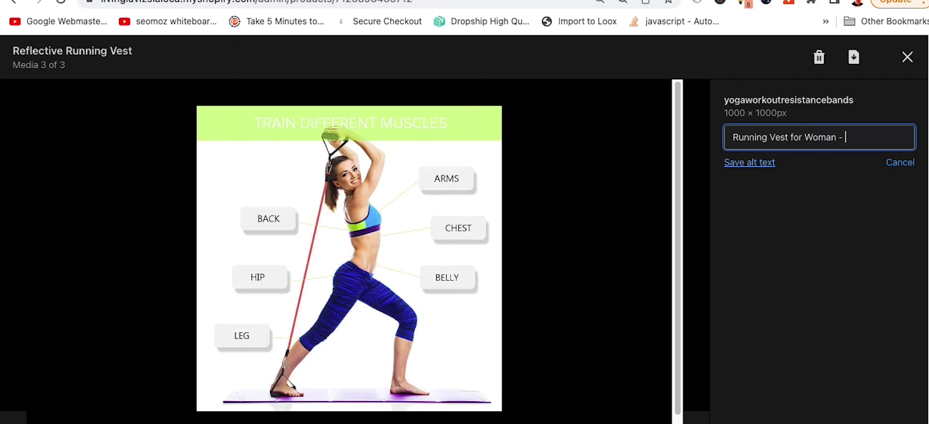
pyautogui.write('tay Safe at Night')
pyautogui.click(744, 165)
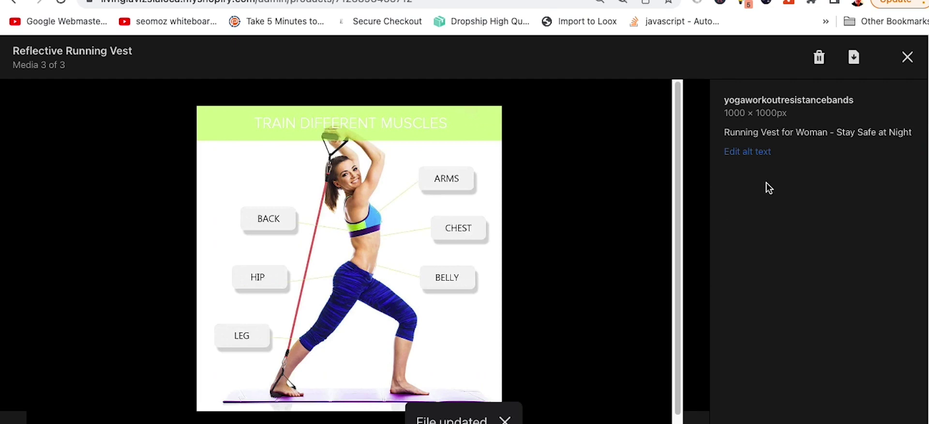
pyautogui.click(907, 57)
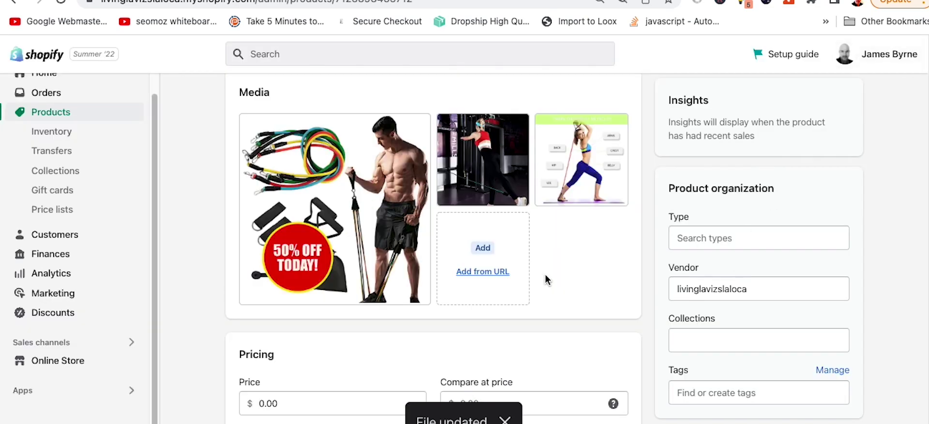
# Step: Add two lines of filler text to the end of the product description
pyautogui.scroll(-1, 574, 277)
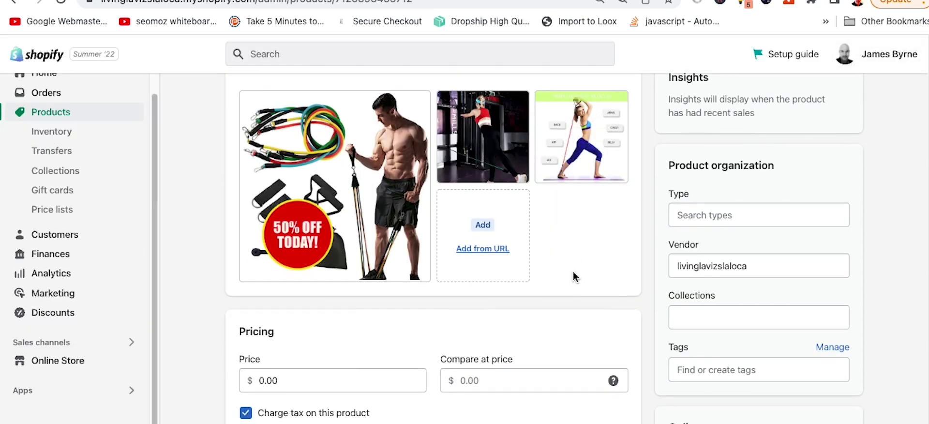
pyautogui.scroll(10, 573, 278)
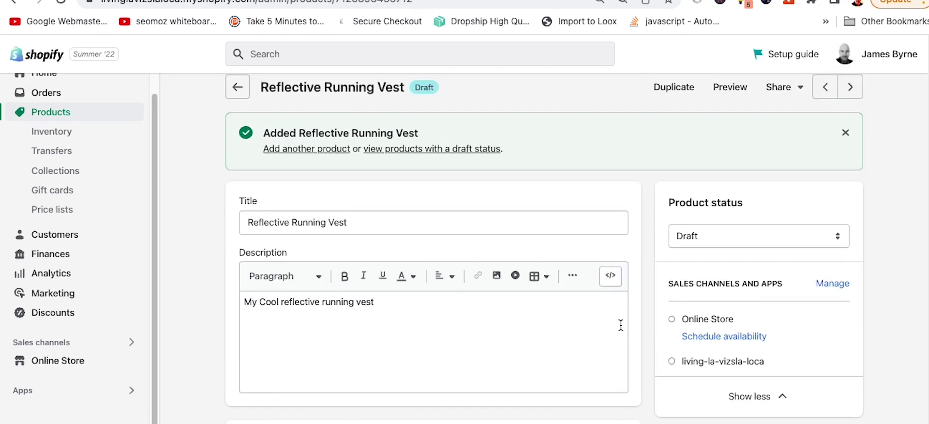
pyautogui.click(393, 215)
pyautogui.click(427, 314)
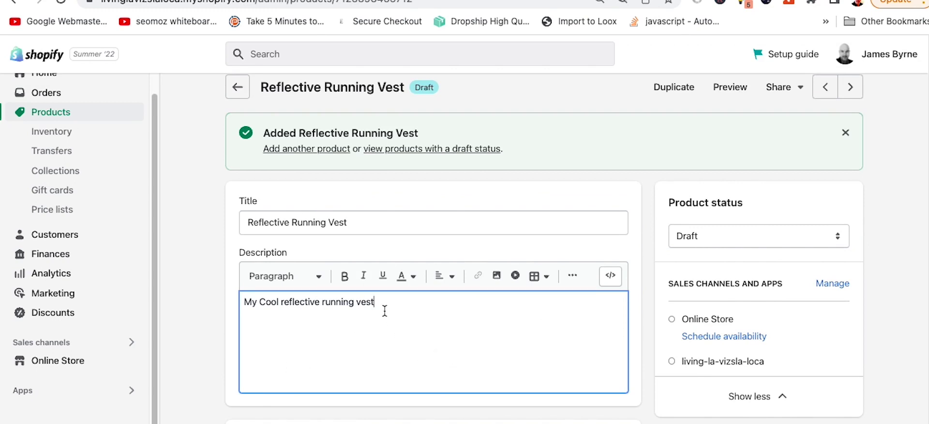
pyautogui.moveTo(403, 225); pyautogui.dragTo(232, 205)
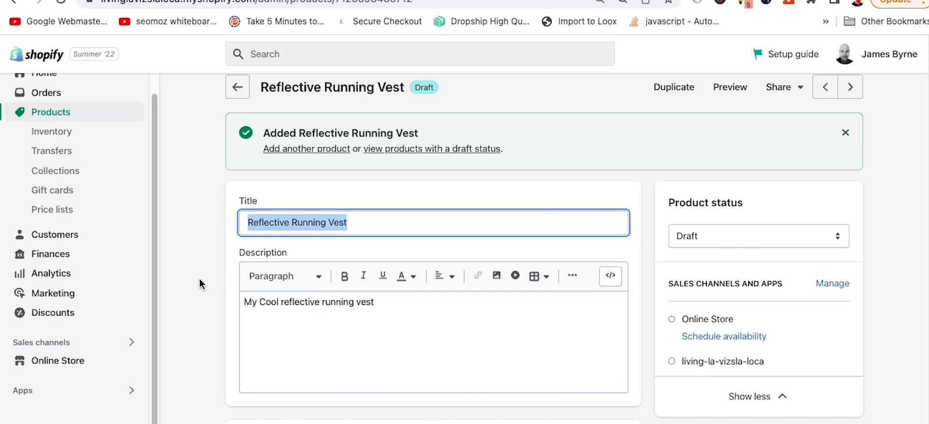
pyautogui.click(203, 291)
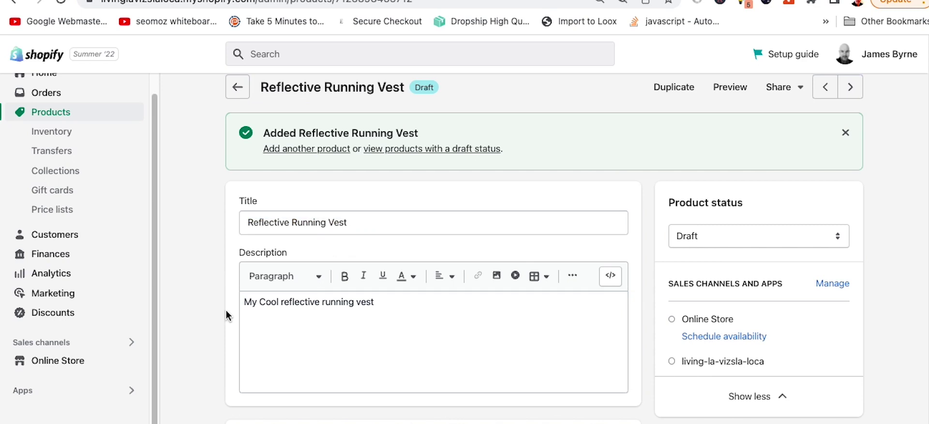
pyautogui.scroll(-20, 226, 311)
pyautogui.scroll(-7, 226, 311)
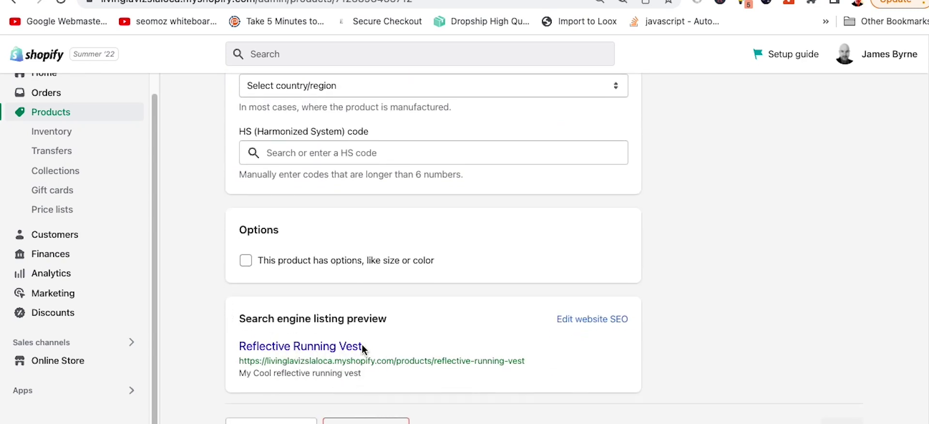
pyautogui.scroll(20, 207, 277)
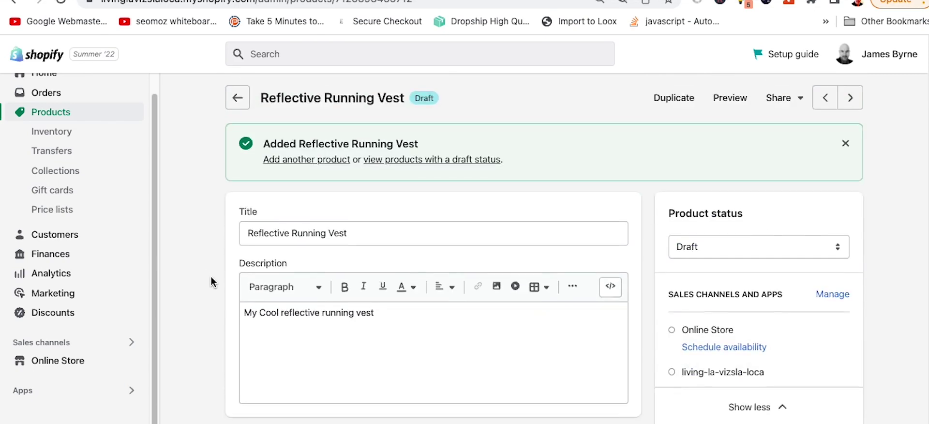
pyautogui.click(391, 335)
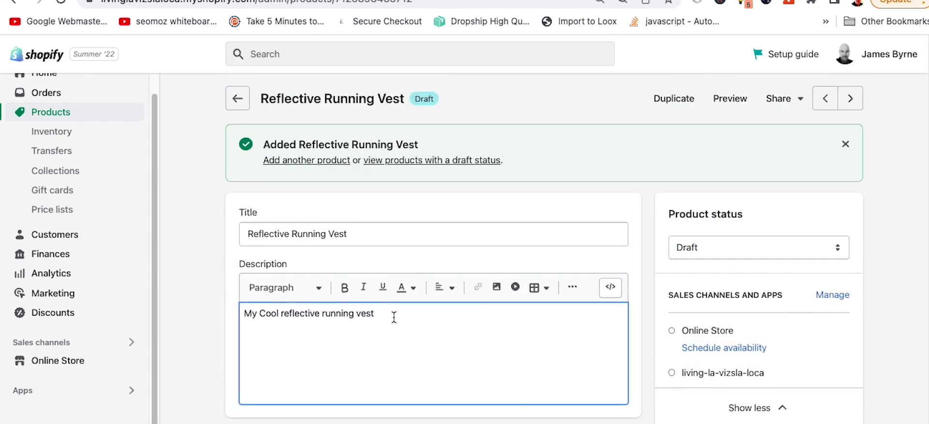
pyautogui.write('w wlkwlwllwlwlwlw')
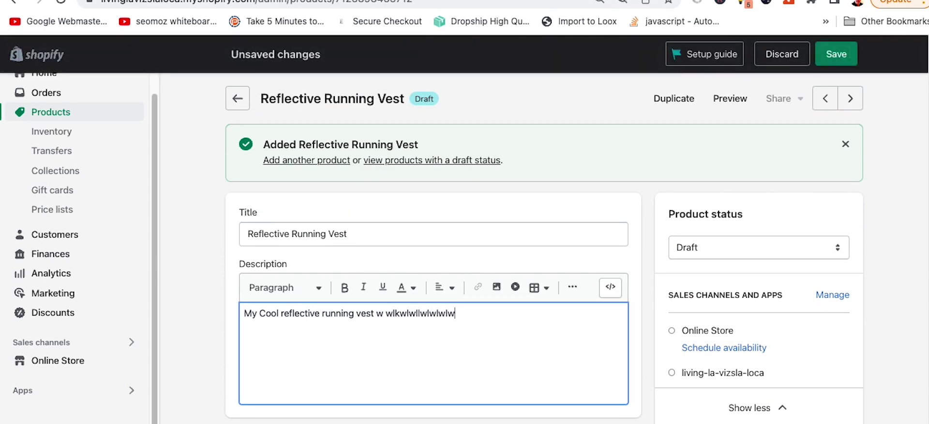
pyautogui.press('Return')
pyautogui.write('wllwlwlwlw wlwlwl')
# Step: Add a Heading 2 'Stay Safe at Night - Reflective Vest' followed by a 'sssssss' paragraph
pyautogui.press('Return')
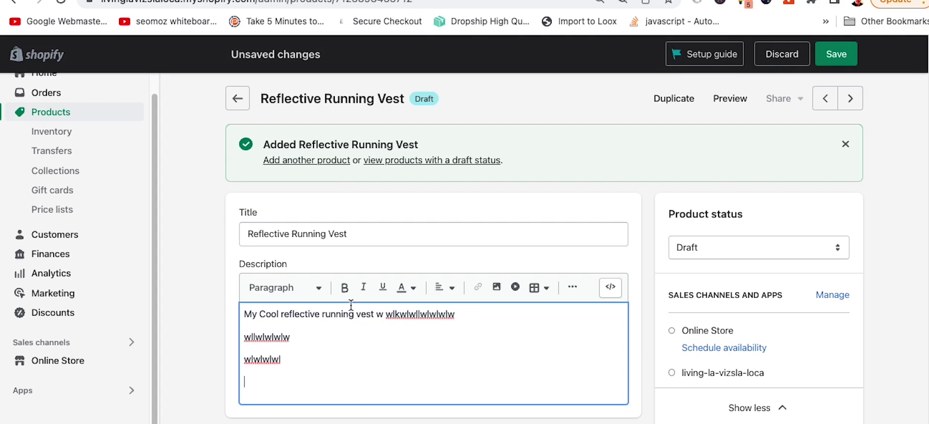
pyautogui.click(312, 288)
pyautogui.click(299, 167)
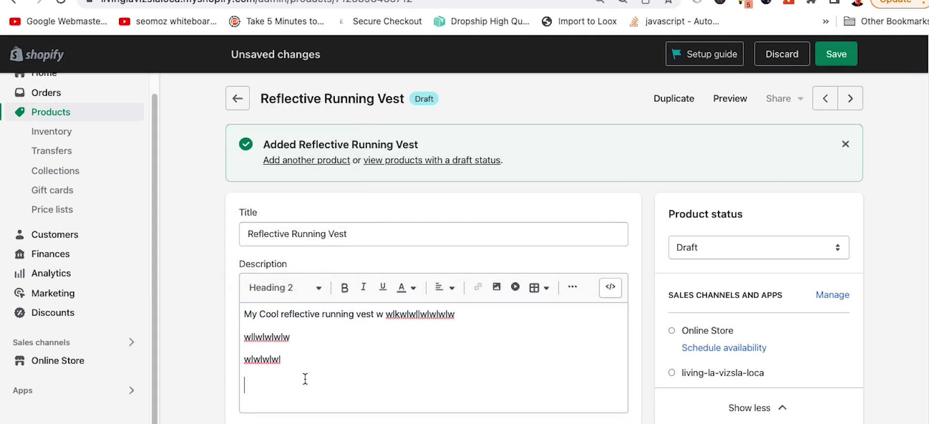
pyautogui.write('Stay Sage')
pyautogui.press('BackSpace')
pyautogui.press('BackSpace')
pyautogui.write('fe at Nioght')
pyautogui.press('BackSpace')
pyautogui.press('BackSpace')
pyautogui.press('BackSpace')
pyautogui.press('BackSpace')
pyautogui.write('ght')
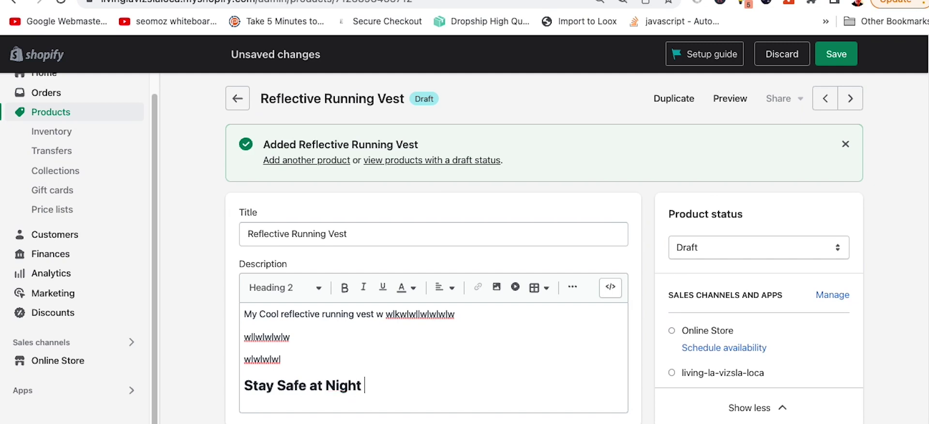
pyautogui.write(' - Reflectiv')
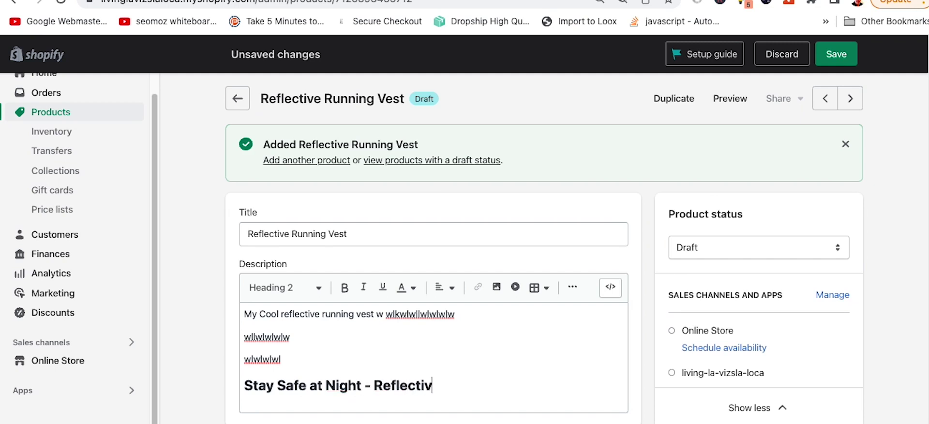
pyautogui.write('e Vest')
pyautogui.press('Return')
pyautogui.write('sssssss')
pyautogui.scroll(-5, 487, 339)
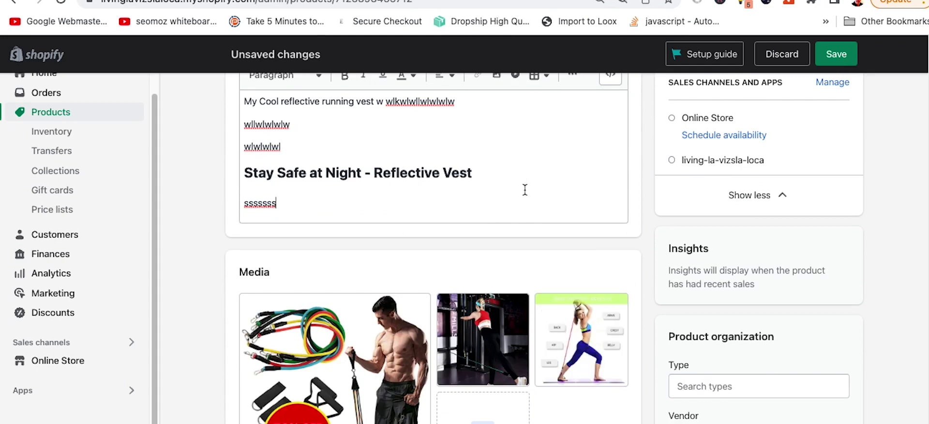
pyautogui.tripleClick(415, 179)
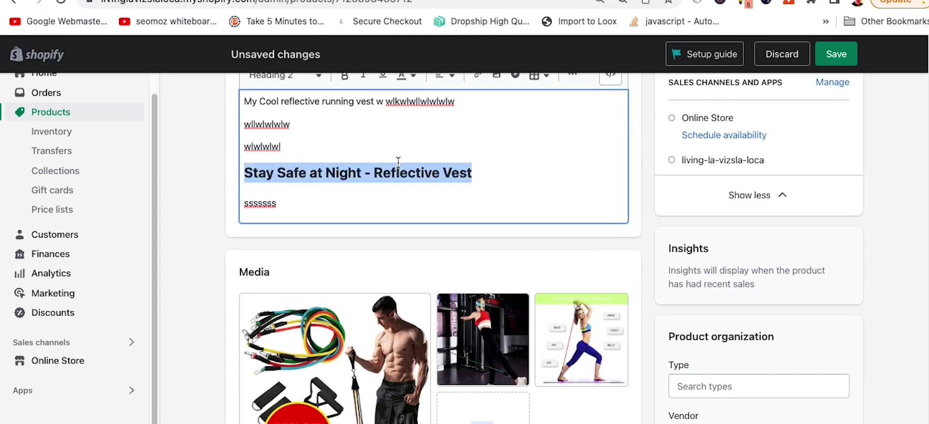
pyautogui.click(202, 245)
# Step: Choose Sporting Goods from the full list of product type categories
pyautogui.scroll(-2, 213, 244)
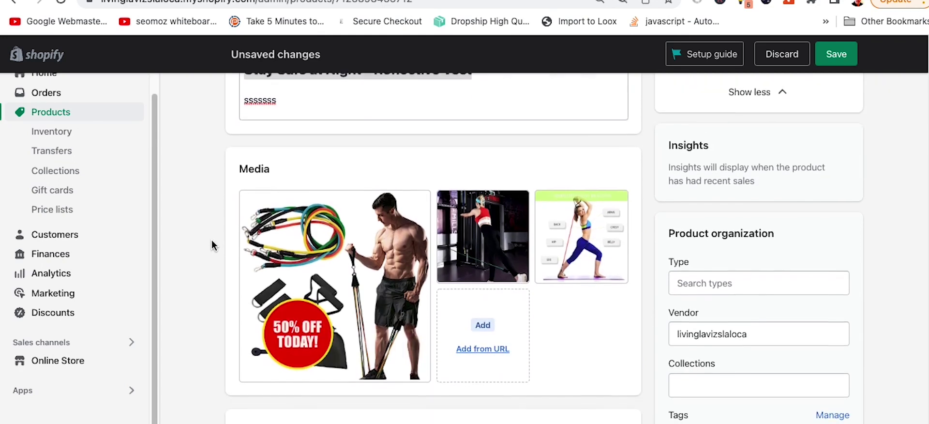
pyautogui.scroll(-2, 211, 245)
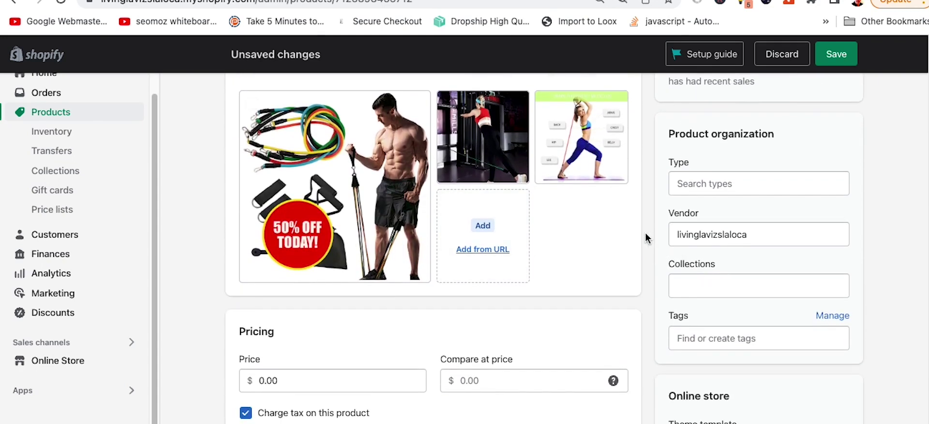
pyautogui.click(695, 189)
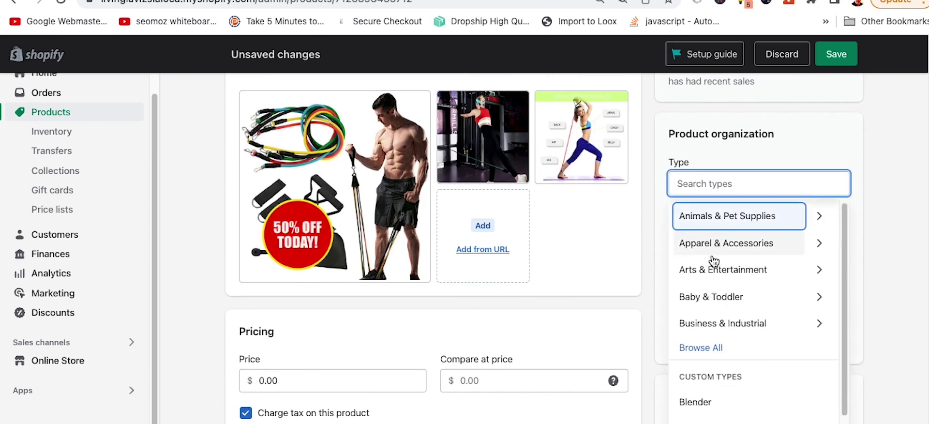
pyautogui.scroll(-1, 713, 256)
pyautogui.scroll(-1, 713, 262)
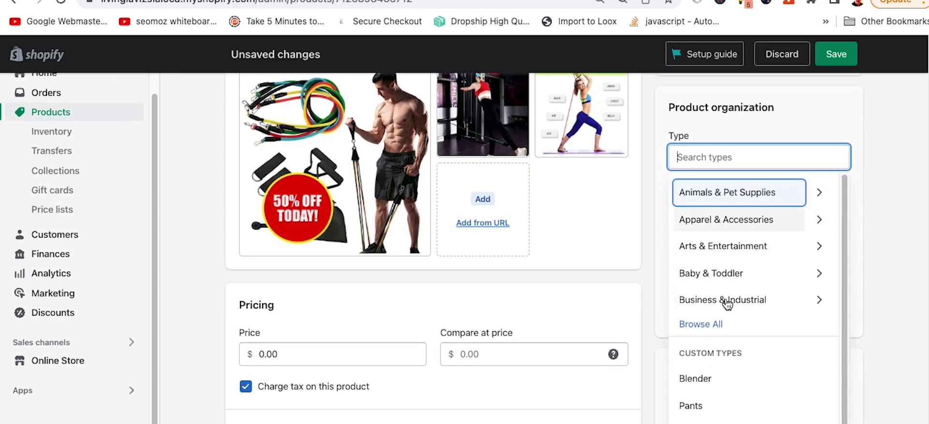
pyautogui.click(714, 324)
pyautogui.scroll(-5, 724, 273)
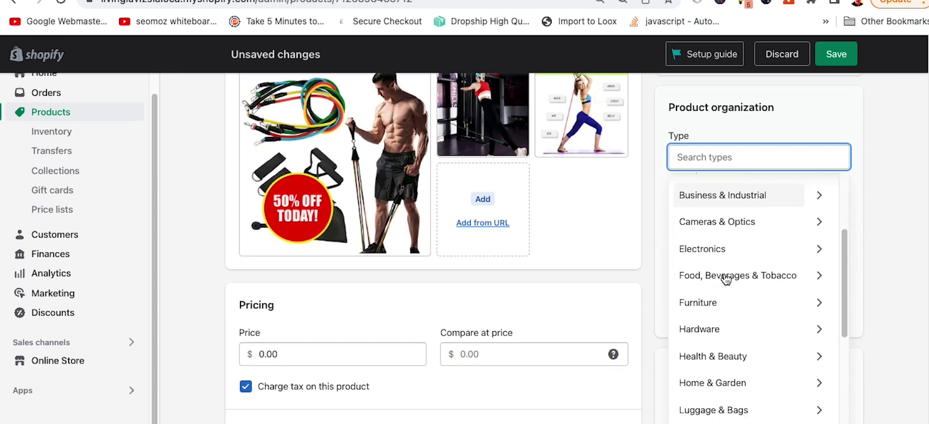
pyautogui.scroll(-3, 735, 256)
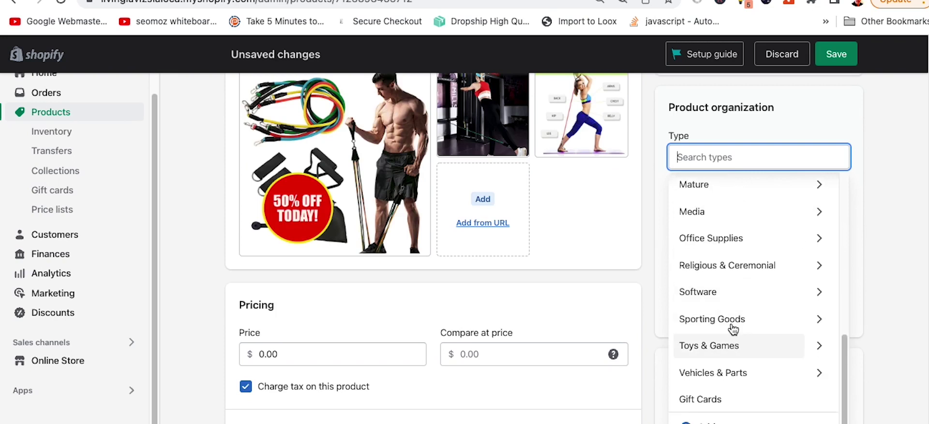
pyautogui.click(732, 320)
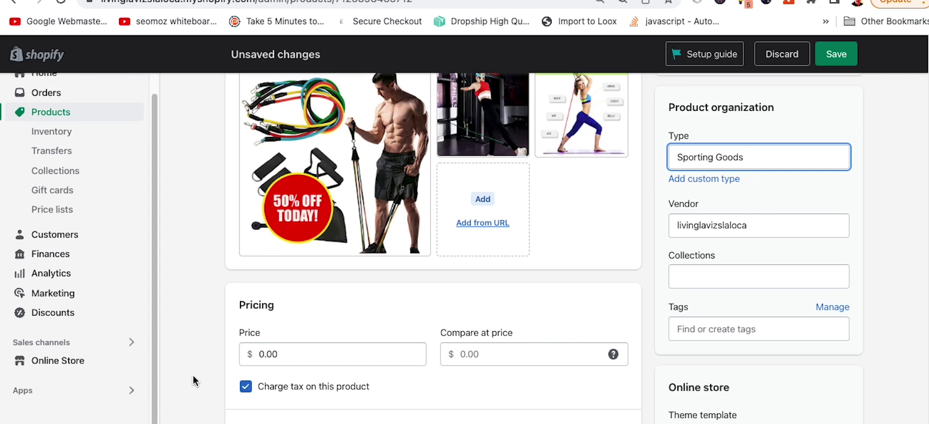
# Step: Replace the product's vendor with Jacks Reflective Gear
pyautogui.scroll(-1, 889, 254)
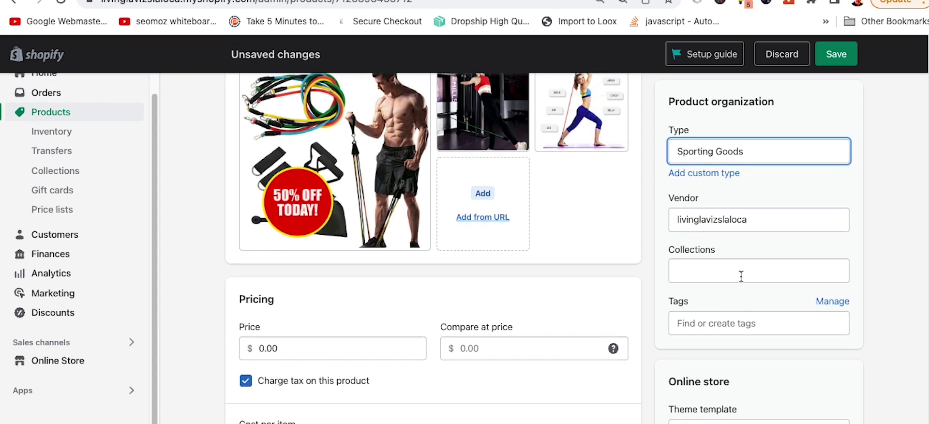
pyautogui.click(754, 216)
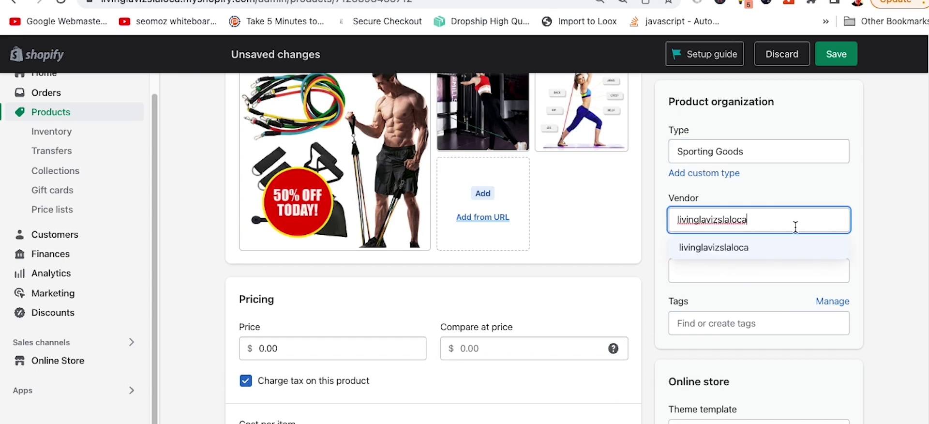
pyautogui.press('super+a')
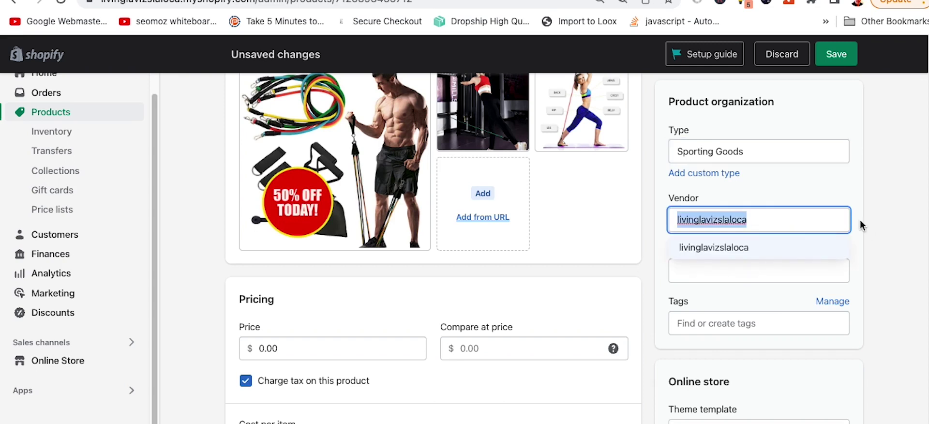
pyautogui.write('Ja')
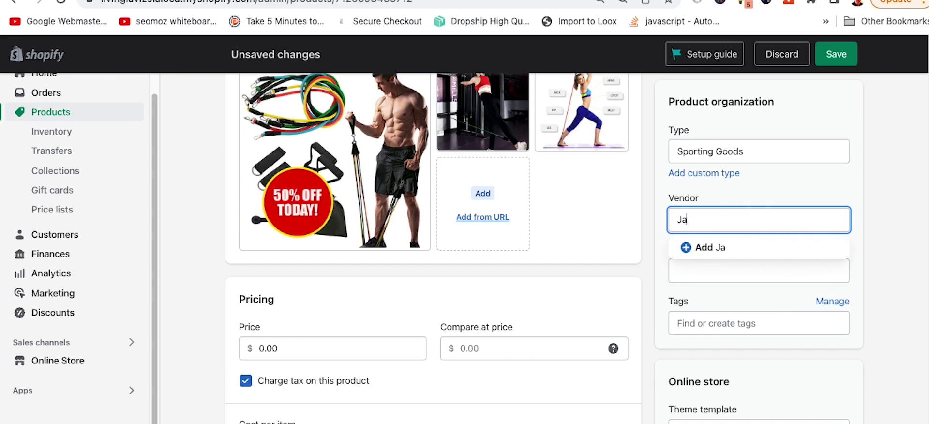
pyautogui.write('cks Reflective G')
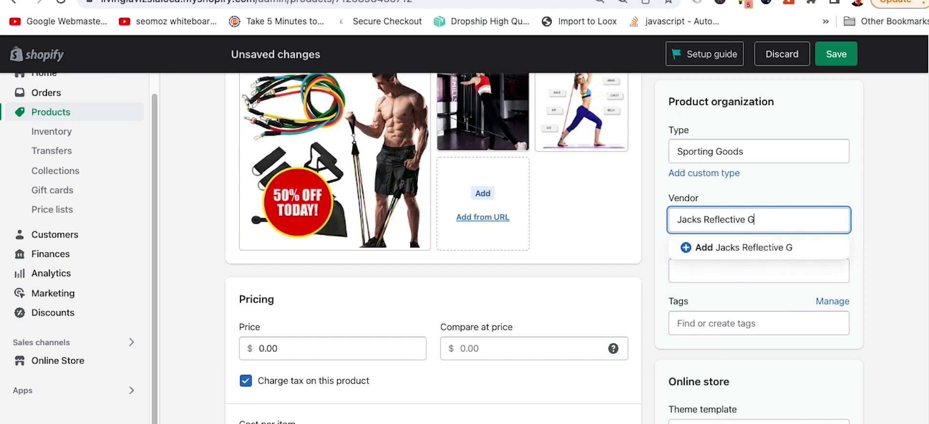
pyautogui.write('ear')
pyautogui.click(765, 249)
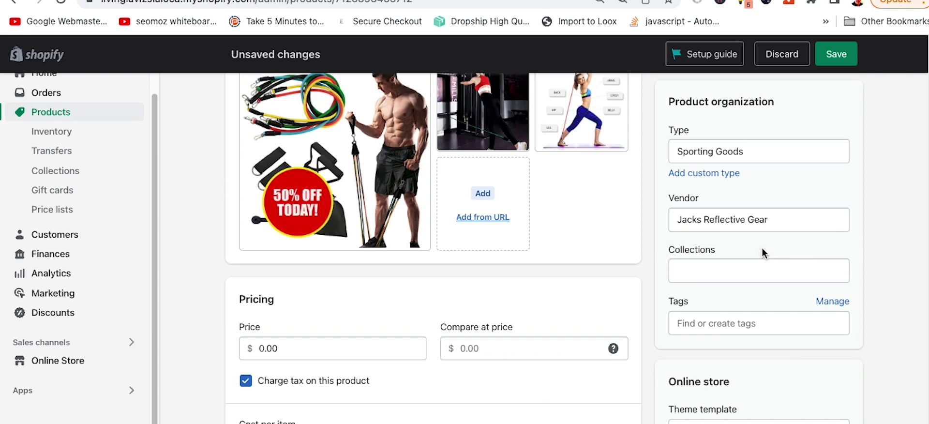
# Step: Add the product to the Gadgets Manual and Mens Suits collections
pyautogui.click(702, 273)
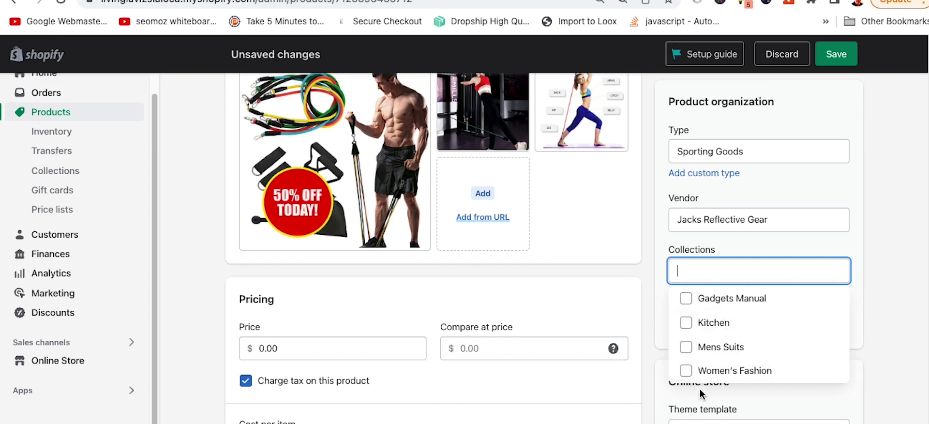
pyautogui.click(685, 297)
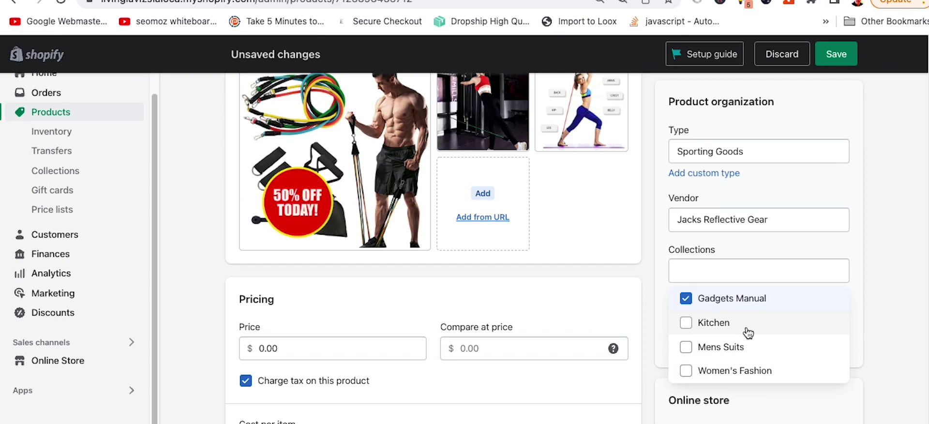
pyautogui.click(687, 346)
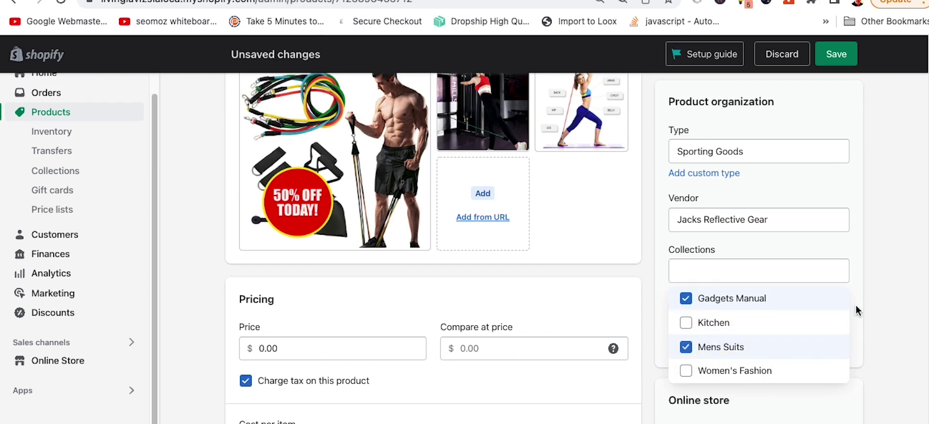
pyautogui.click(900, 273)
# Step: Tag the product 'gadget' and keep the Default product theme template
pyautogui.scroll(-3, 875, 261)
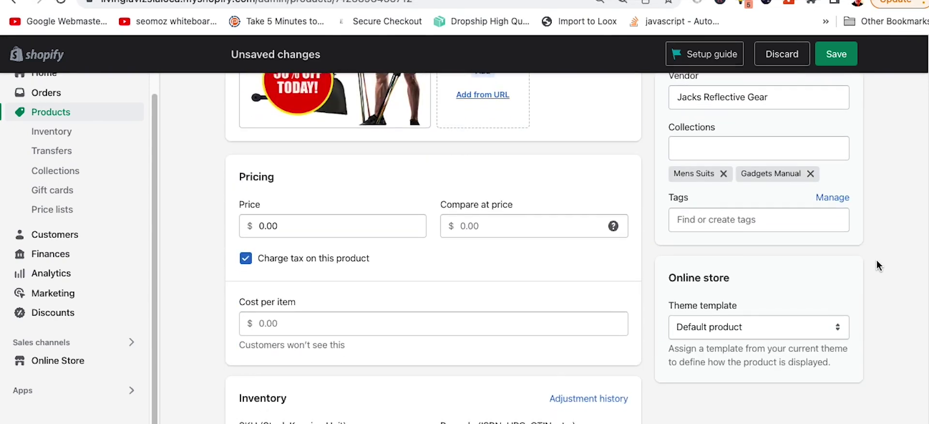
pyautogui.click(708, 218)
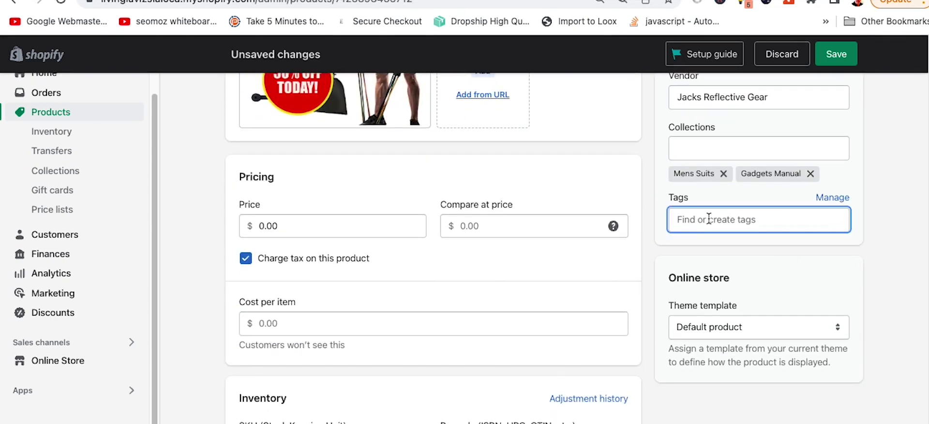
pyautogui.write('gadg')
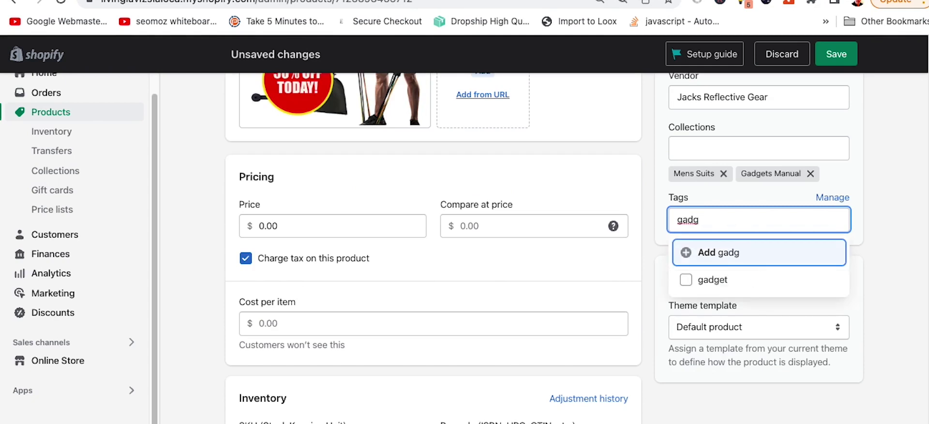
pyautogui.click(686, 278)
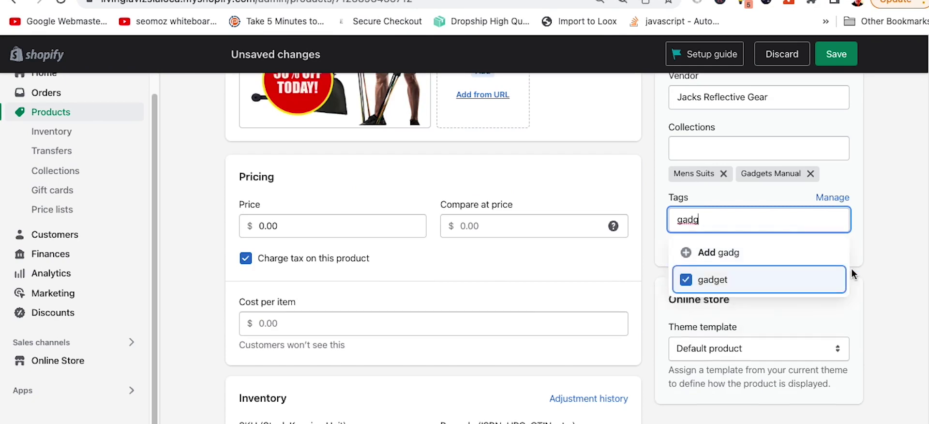
pyautogui.click(870, 247)
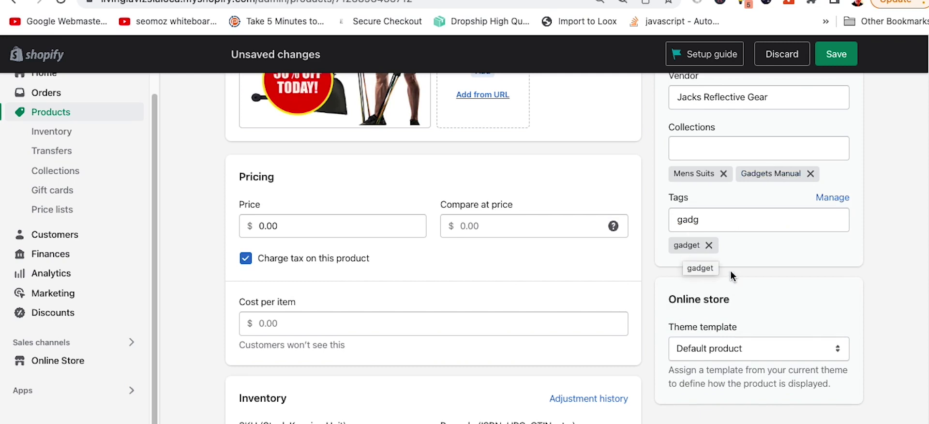
pyautogui.click(698, 349)
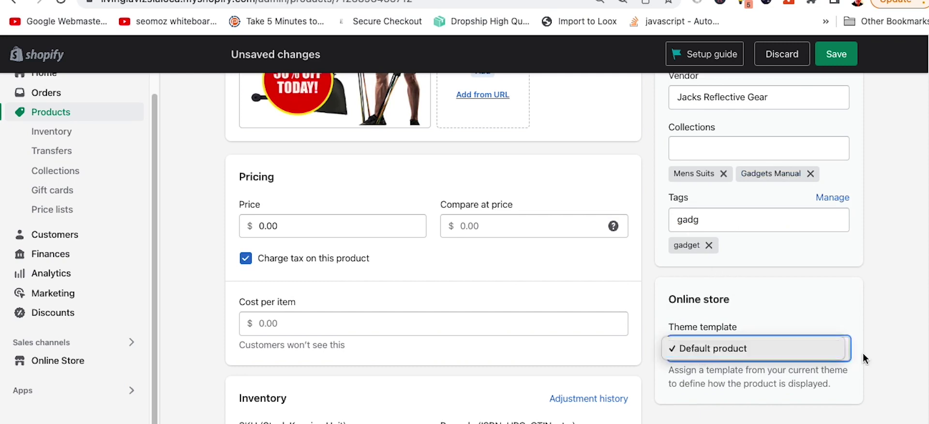
pyautogui.click(884, 276)
pyautogui.scroll(-1, 639, 246)
# Step: Enter price 49.99, compare-at price 89.99 and cost per item 4.95
pyautogui.click(285, 203)
pyautogui.write('49.')
pyautogui.press('Tab')
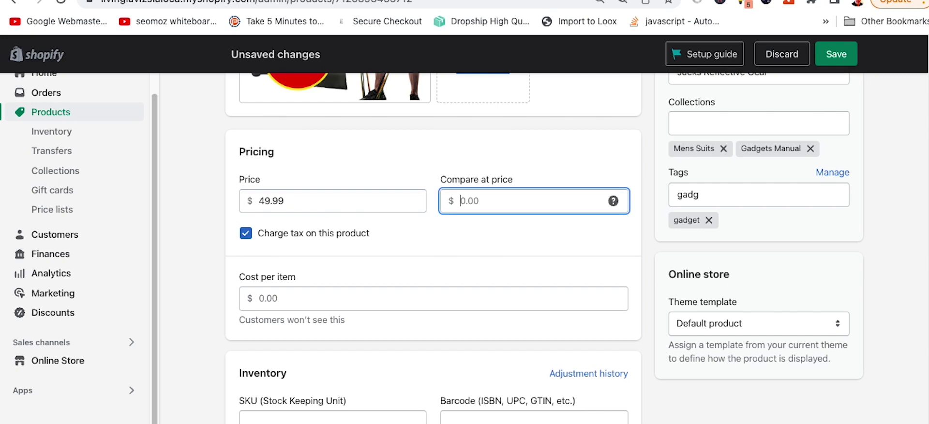
pyautogui.write('89.99')
pyautogui.scroll(-3, 421, 242)
pyautogui.scroll(2, 353, 237)
pyautogui.click(337, 279)
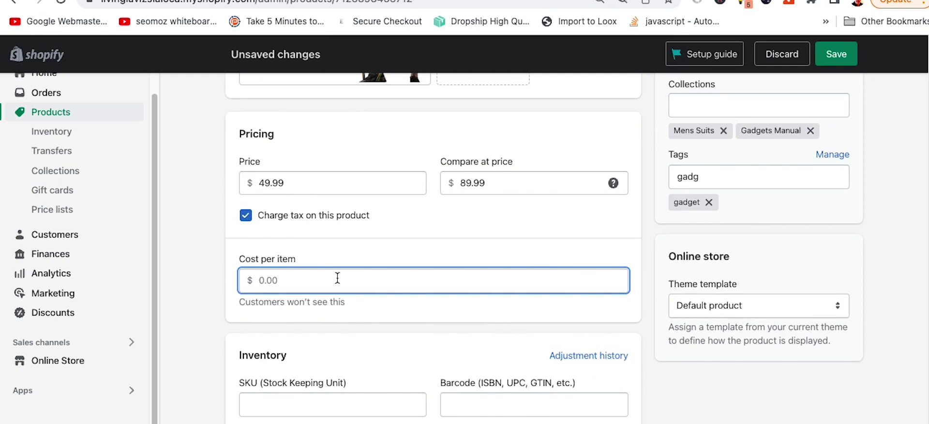
pyautogui.write('4.95')
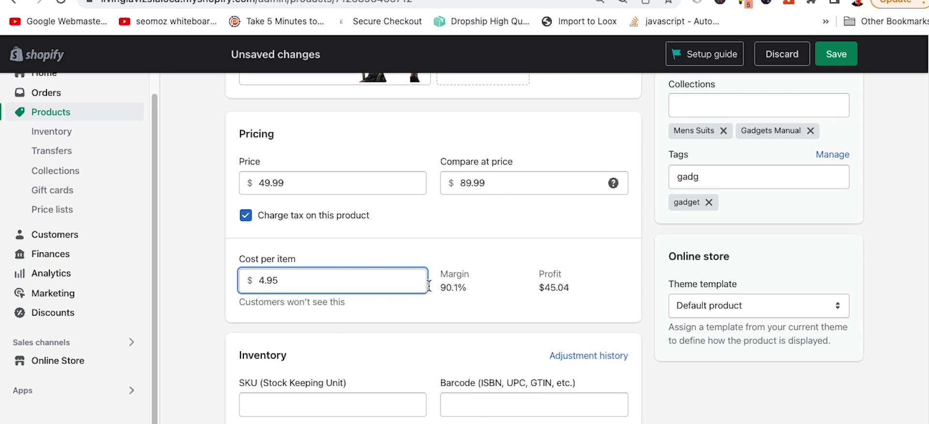
pyautogui.press('Tab')
# Step: Enter SKU 123456778 and start editing the barcode field
pyautogui.scroll(-4, 474, 319)
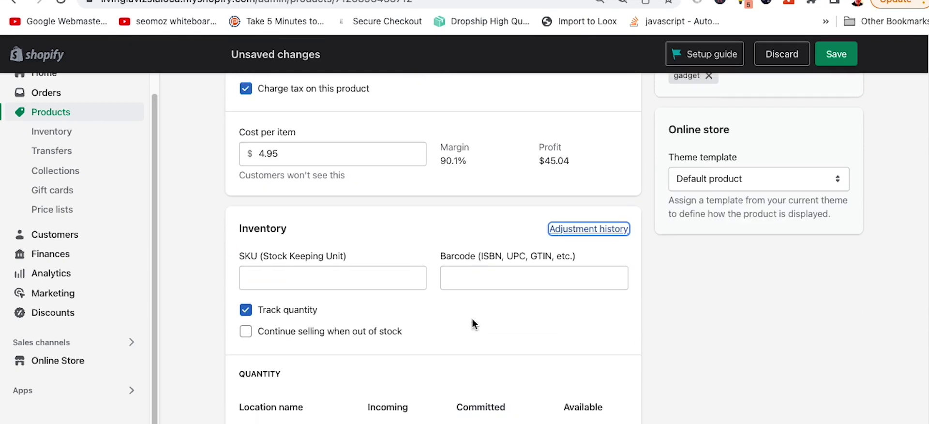
pyautogui.click(264, 251)
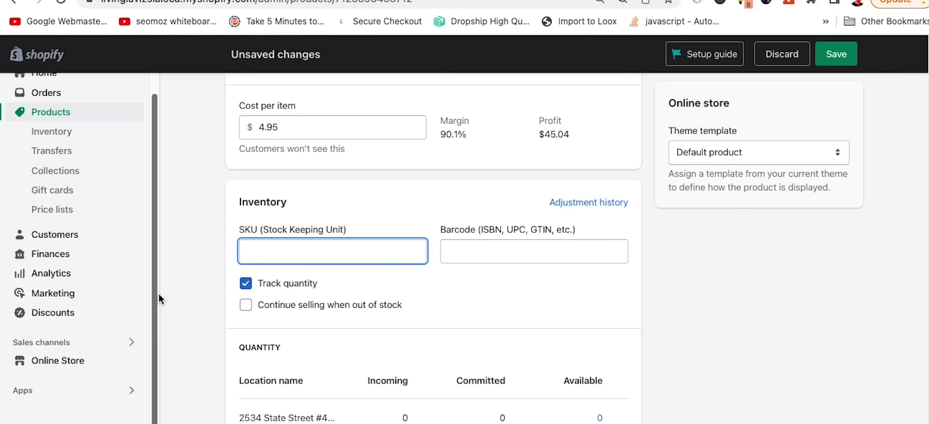
pyautogui.moveTo(276, 224); pyautogui.dragTo(348, 235)
pyautogui.click(291, 256)
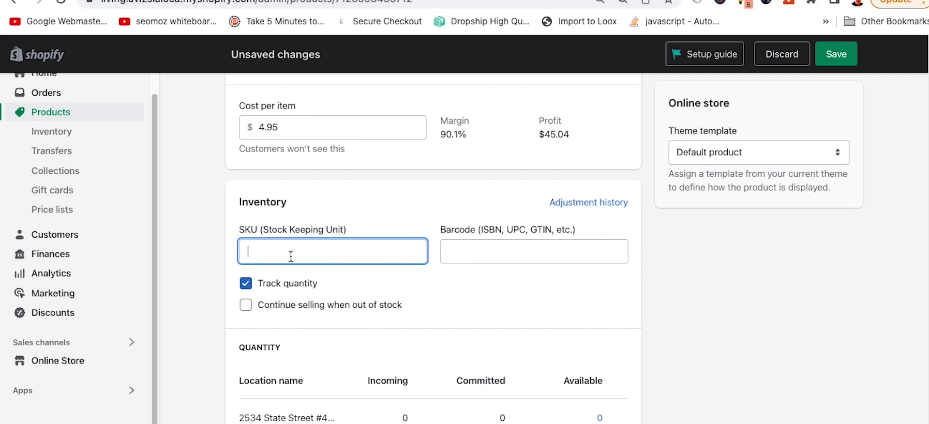
pyautogui.write('1234')
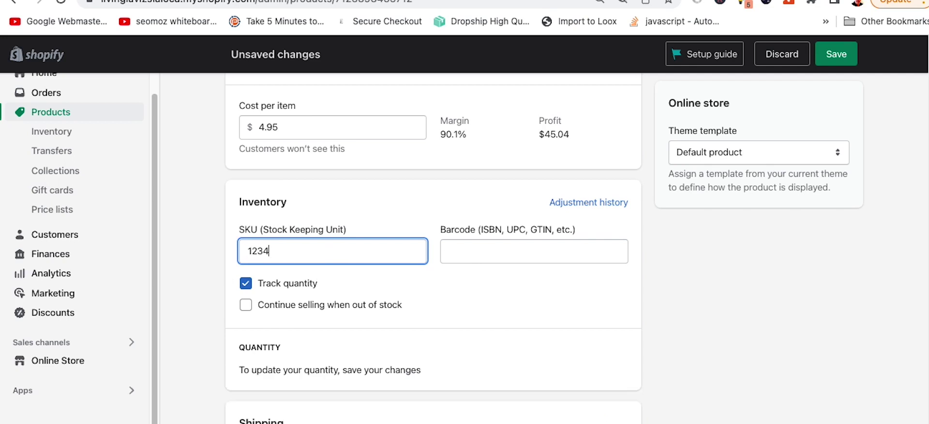
pyautogui.write('56778')
pyautogui.click(570, 240)
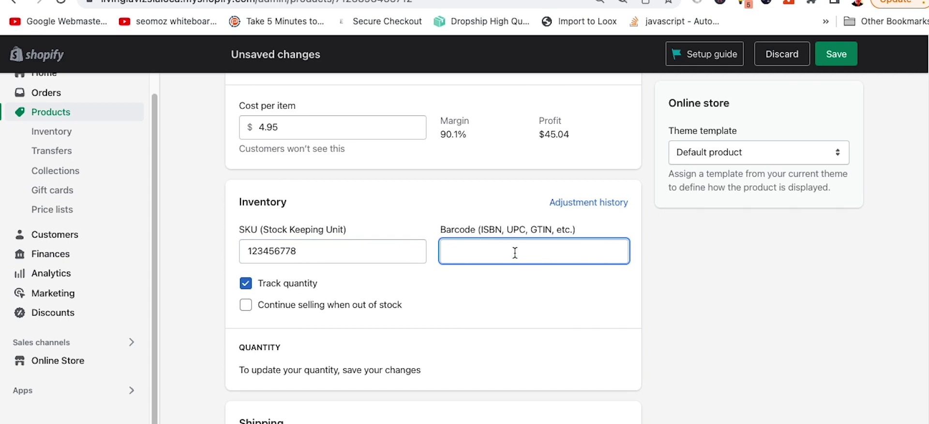
pyautogui.moveTo(489, 232); pyautogui.dragTo(504, 229)
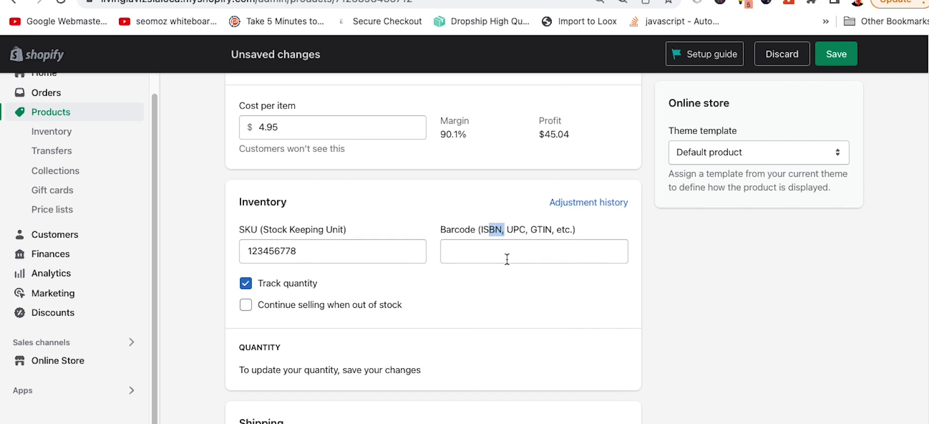
pyautogui.click(530, 229)
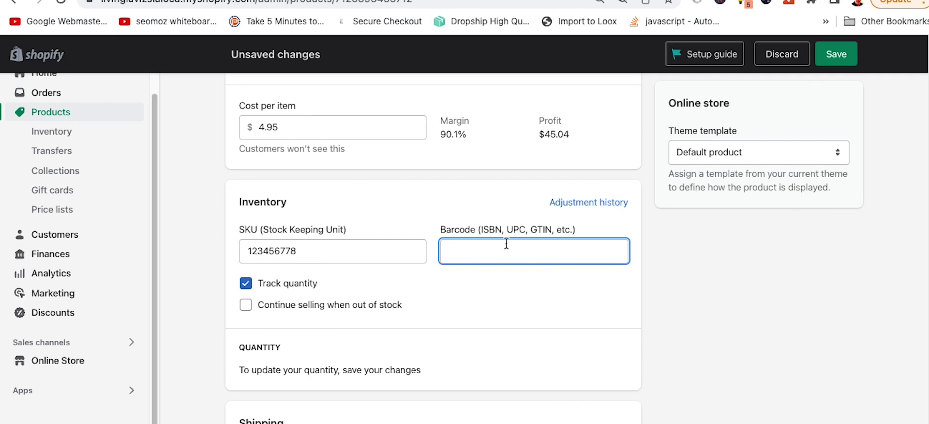
# Step: Turn on Track quantity, leaving selling when out of stock disabled
pyautogui.scroll(-3, 474, 312)
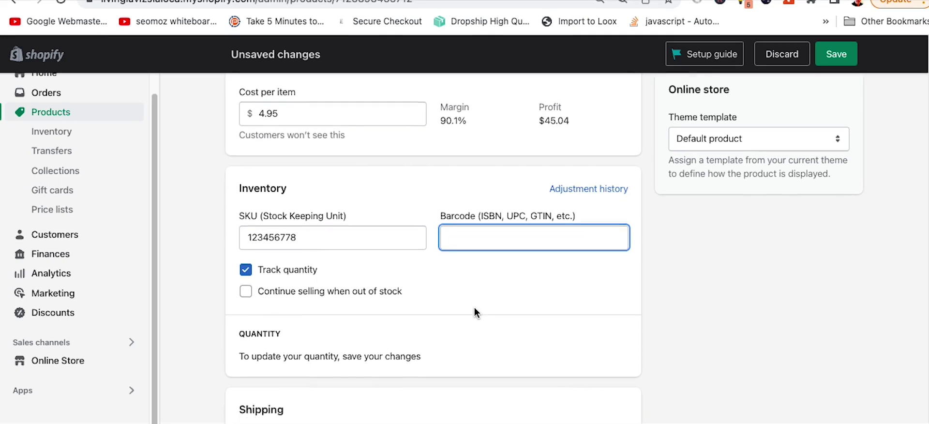
pyautogui.scroll(1, 450, 232)
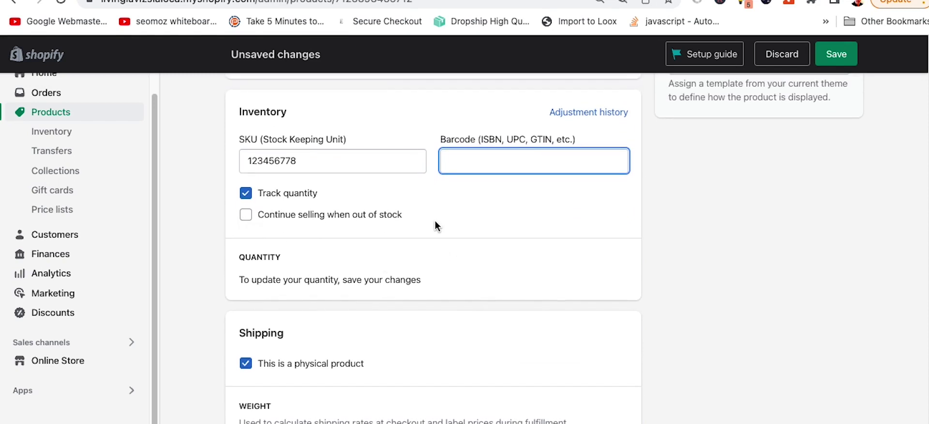
pyautogui.scroll(1, 408, 213)
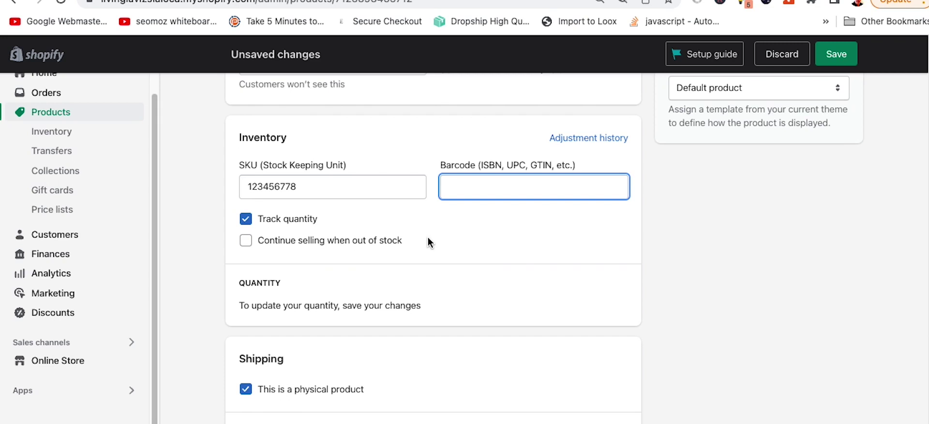
pyautogui.click(247, 219)
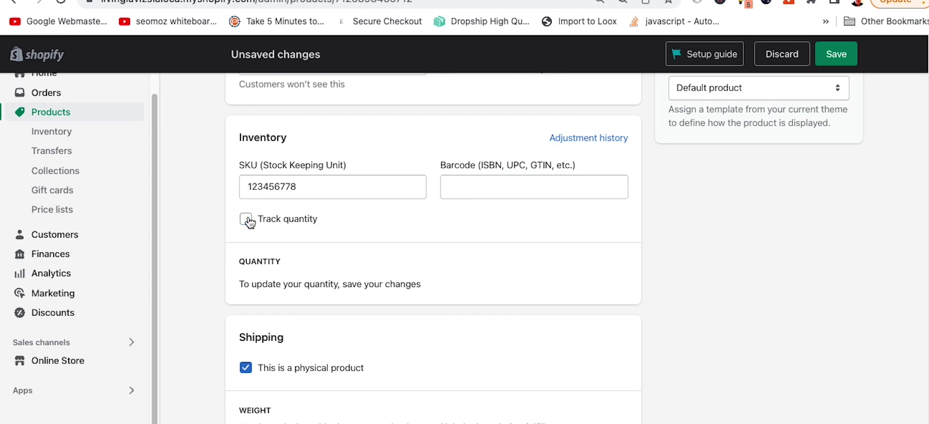
pyautogui.click(247, 220)
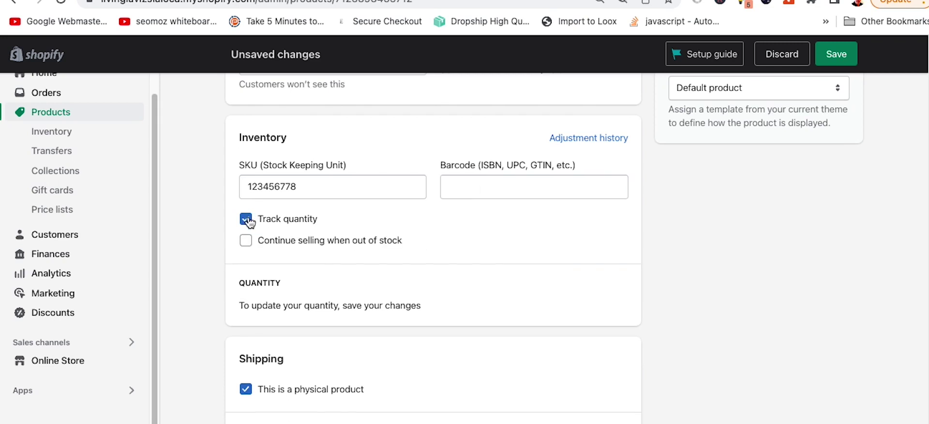
pyautogui.click(247, 220)
pyautogui.click(246, 220)
pyautogui.scroll(-1, 313, 283)
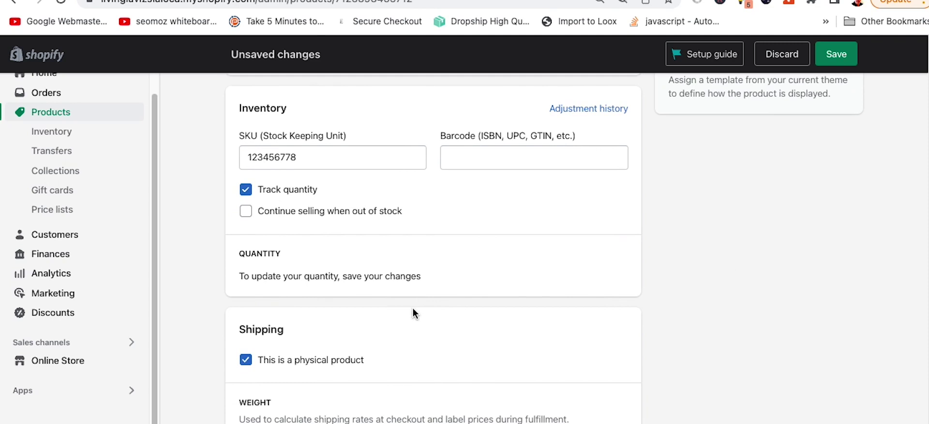
pyautogui.scroll(-5, 416, 306)
# Step: Replace the 0.0 weight with 2 lb, leaving the country of origin unchosen
pyautogui.click(263, 339)
pyautogui.moveTo(264, 338); pyautogui.dragTo(234, 337)
pyautogui.write('2')
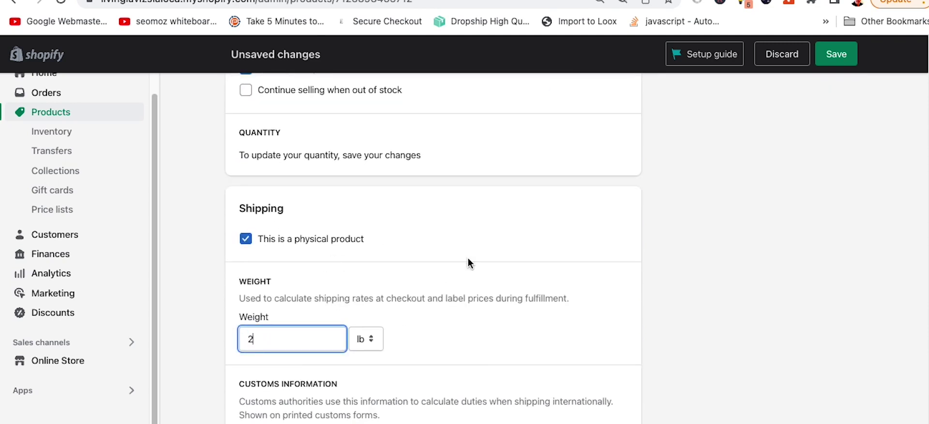
pyautogui.scroll(-10, 468, 261)
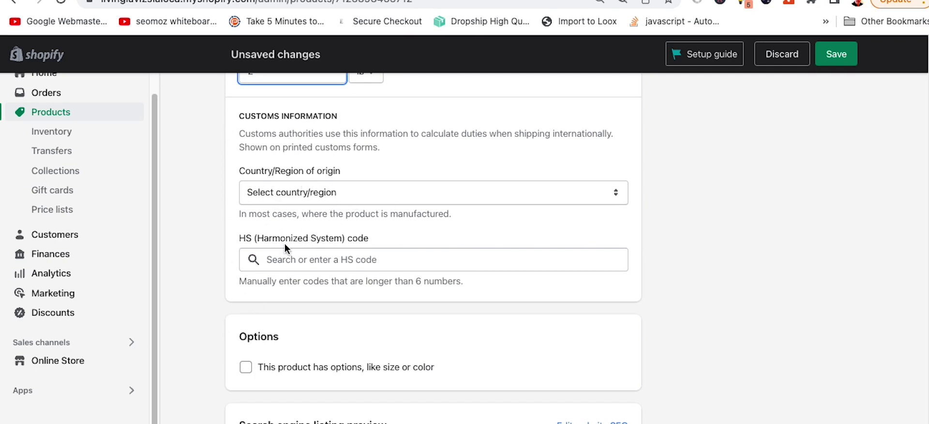
pyautogui.click(269, 196)
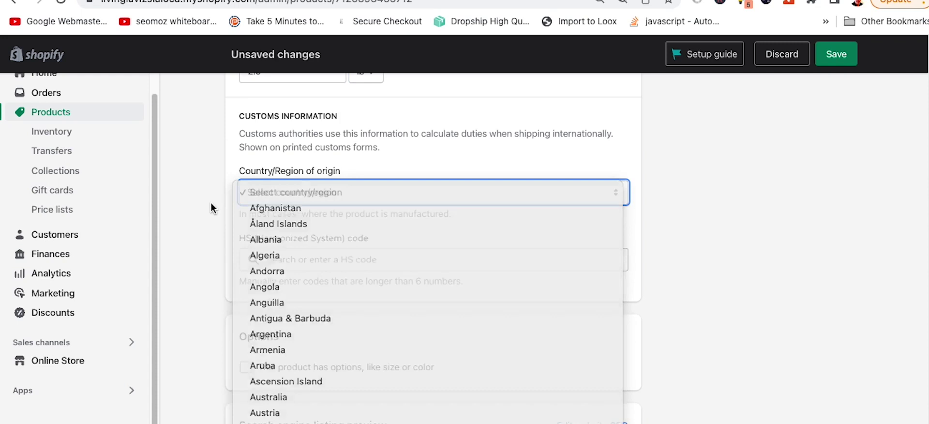
pyautogui.click(210, 205)
pyautogui.scroll(-4, 216, 300)
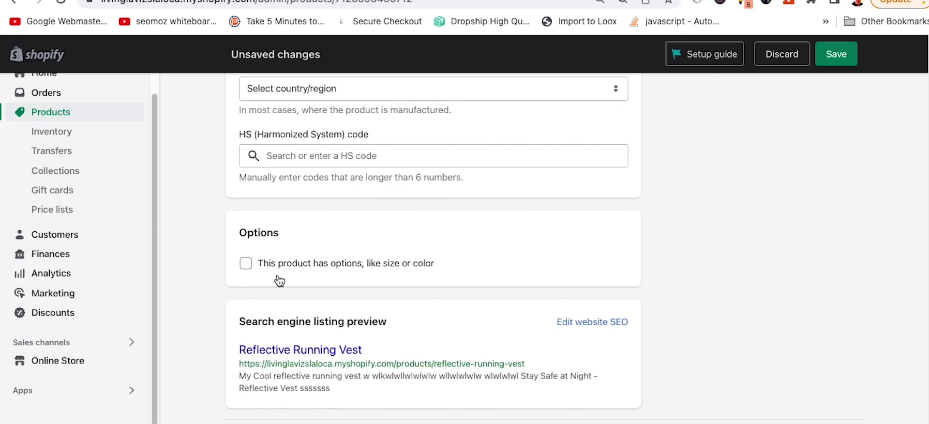
pyautogui.moveTo(283, 277); pyautogui.dragTo(222, 298)
pyautogui.click(213, 285)
# Step: Enable options and add a Size option with Small, Medium and Large values
pyautogui.click(496, 265)
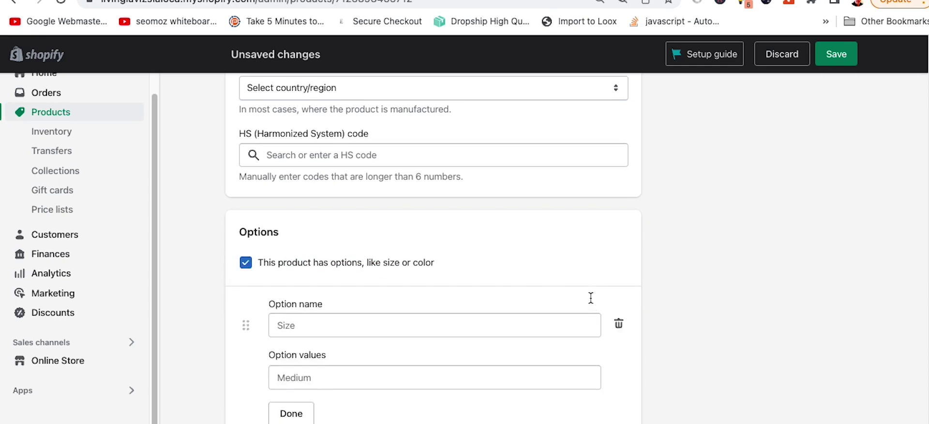
pyautogui.scroll(-3, 425, 271)
pyautogui.click(357, 193)
pyautogui.write('Size')
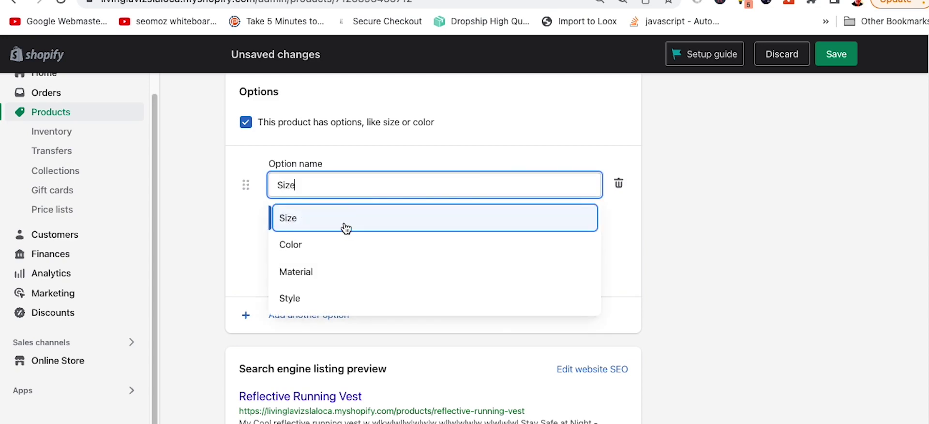
pyautogui.click(347, 224)
pyautogui.click(361, 237)
pyautogui.write('Small')
pyautogui.press('Tab')
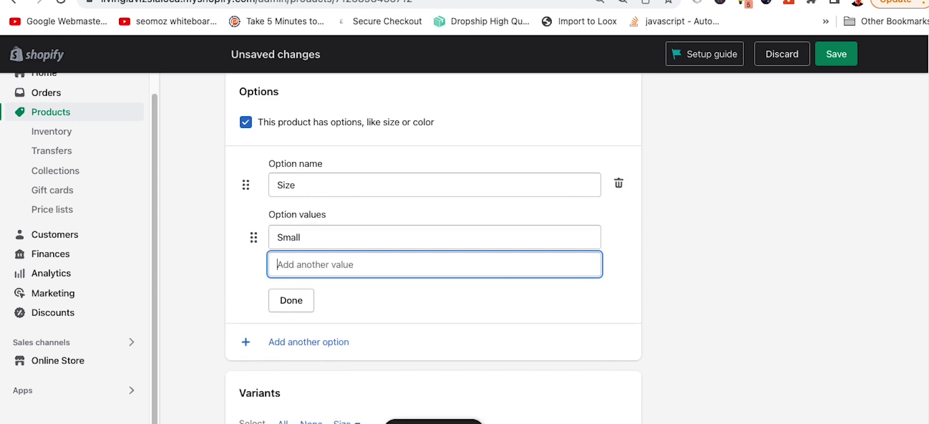
pyautogui.write('Medium')
pyautogui.press('Tab')
pyautogui.write('Large')
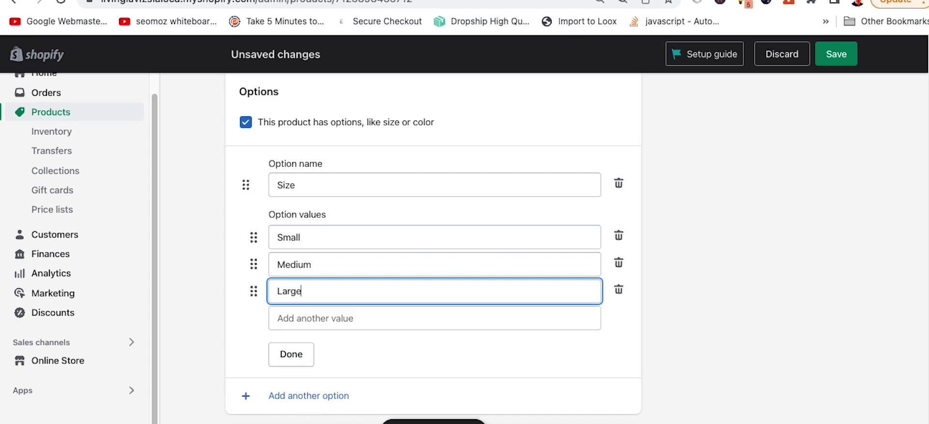
pyautogui.press('Tab')
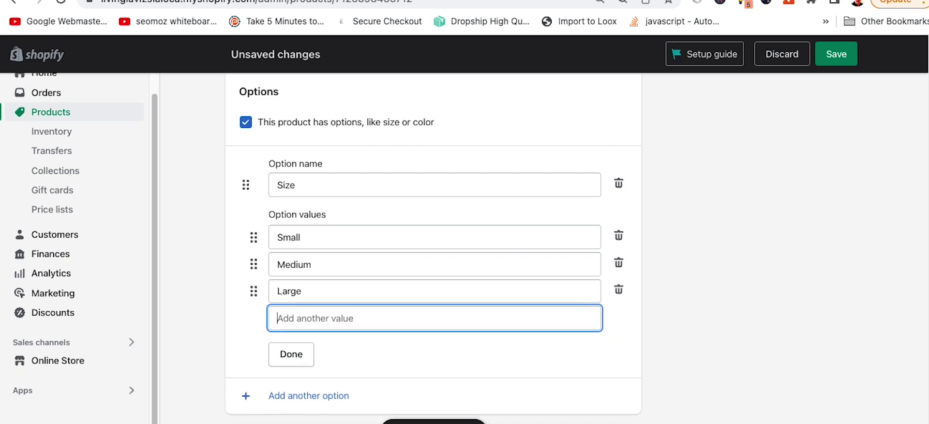
pyautogui.click(293, 353)
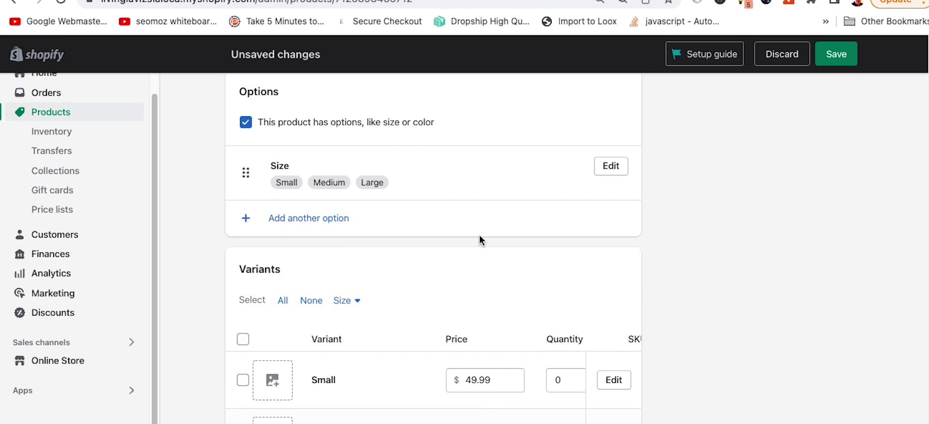
pyautogui.scroll(-3, 479, 234)
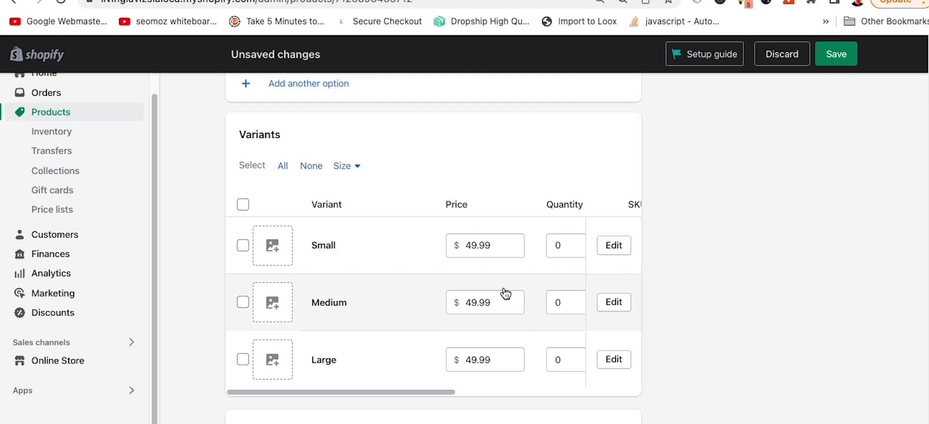
# Step: Change the Medium variant's price to 59.99 and the Large variant's to 69.99
pyautogui.click(470, 303)
pyautogui.press('BackSpace')
pyautogui.write('5')
pyautogui.click(470, 361)
pyautogui.press('BackSpace')
pyautogui.write('6')
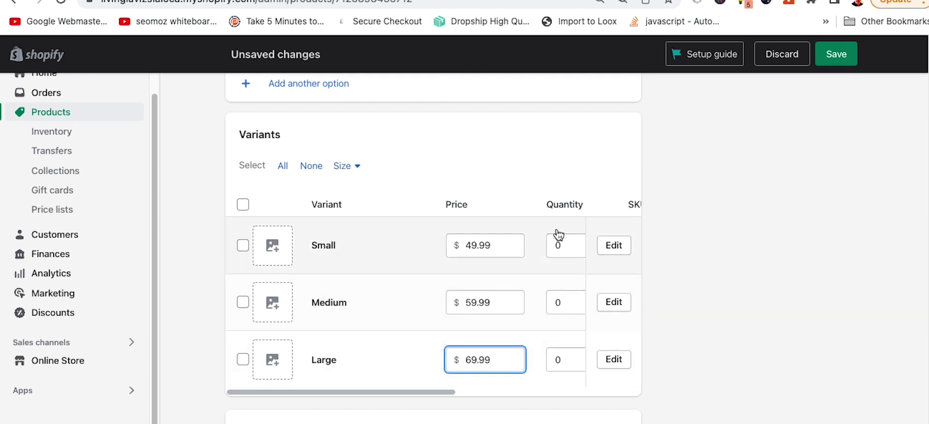
pyautogui.moveTo(436, 391); pyautogui.dragTo(529, 404)
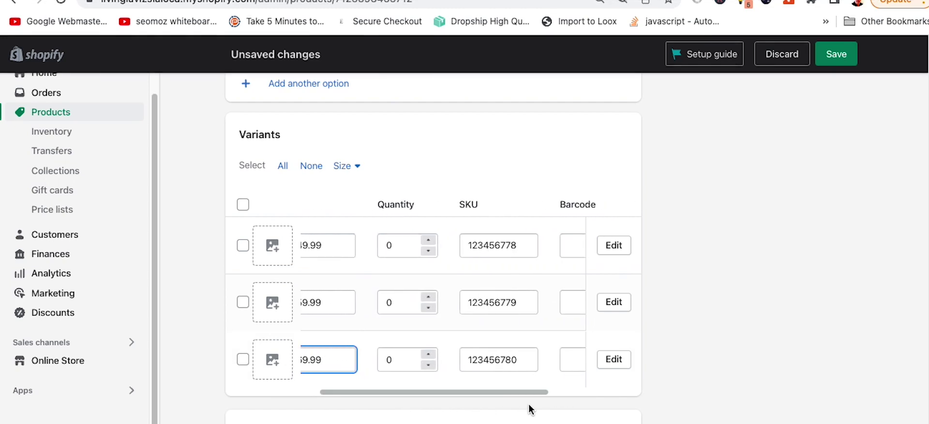
pyautogui.moveTo(509, 392); pyautogui.dragTo(469, 396)
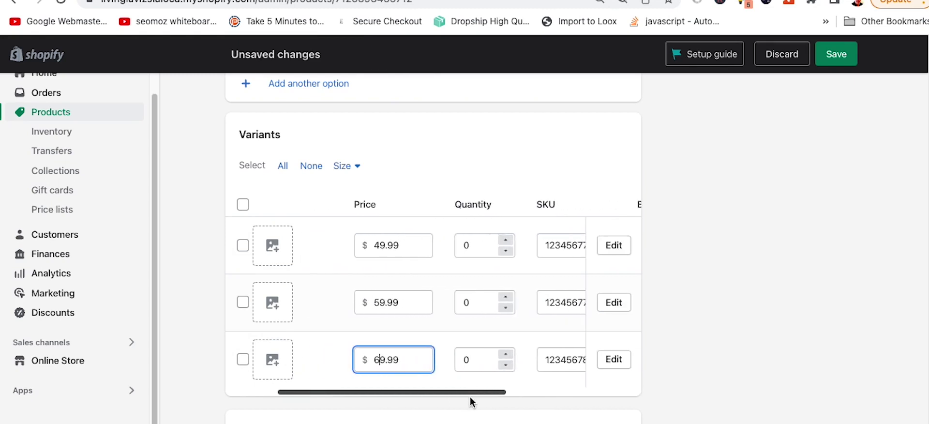
# Step: Set stock quantities of 3 for Small and 2 for Medium
pyautogui.click(458, 249)
pyautogui.write('3')
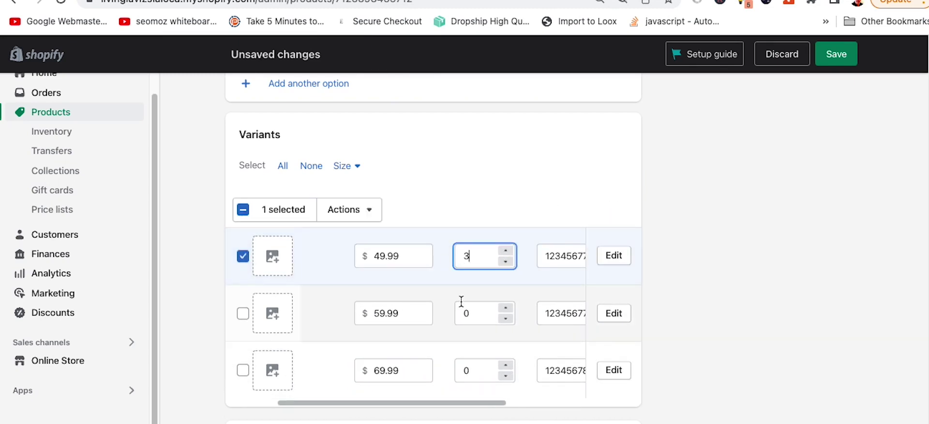
pyautogui.click(460, 313)
pyautogui.write('2')
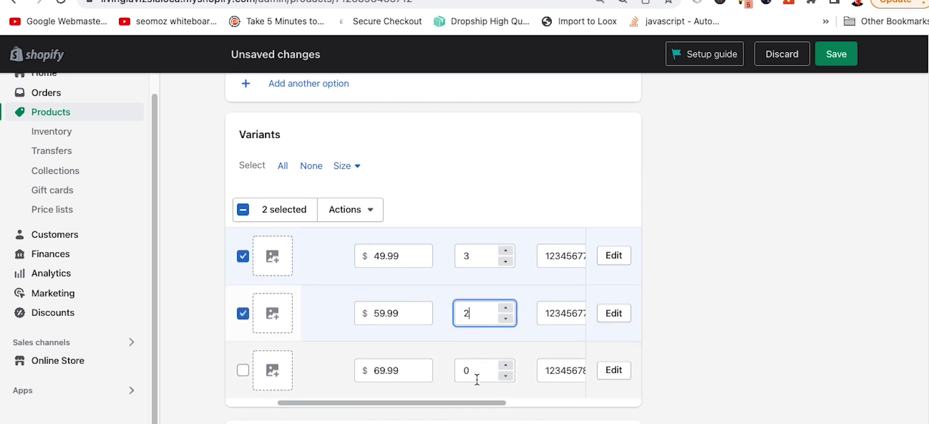
pyautogui.scroll(-3, 474, 377)
pyautogui.moveTo(483, 291); pyautogui.dragTo(539, 295)
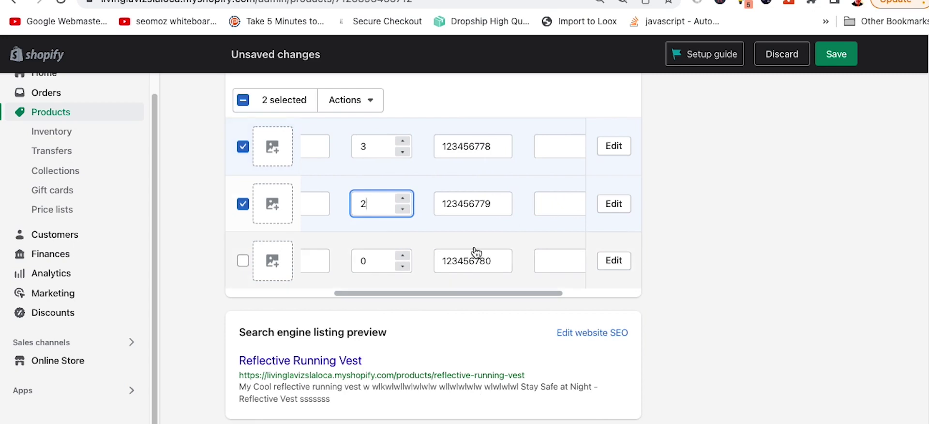
pyautogui.scroll(2, 472, 252)
pyautogui.moveTo(515, 376); pyautogui.dragTo(299, 364)
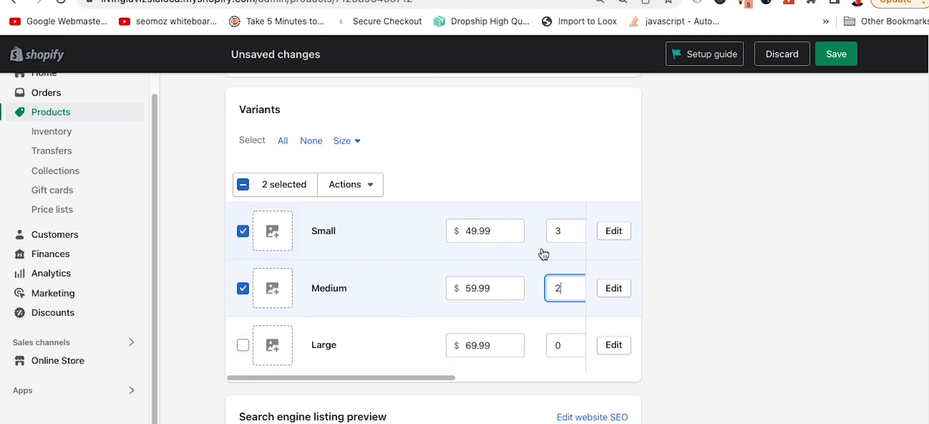
pyautogui.scroll(-1, 670, 263)
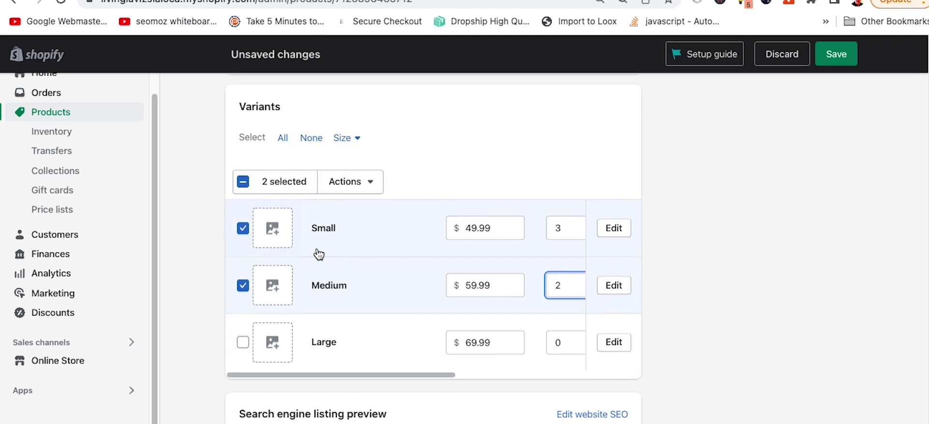
# Step: Assign Small the woman-in-red photo, Medium the resistance-band photo, Large the man-with-bands photo
pyautogui.click(285, 239)
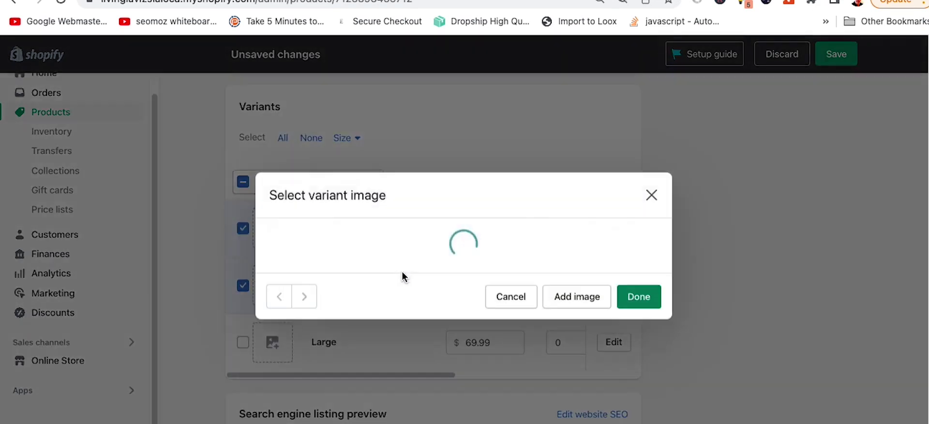
pyautogui.click(514, 241)
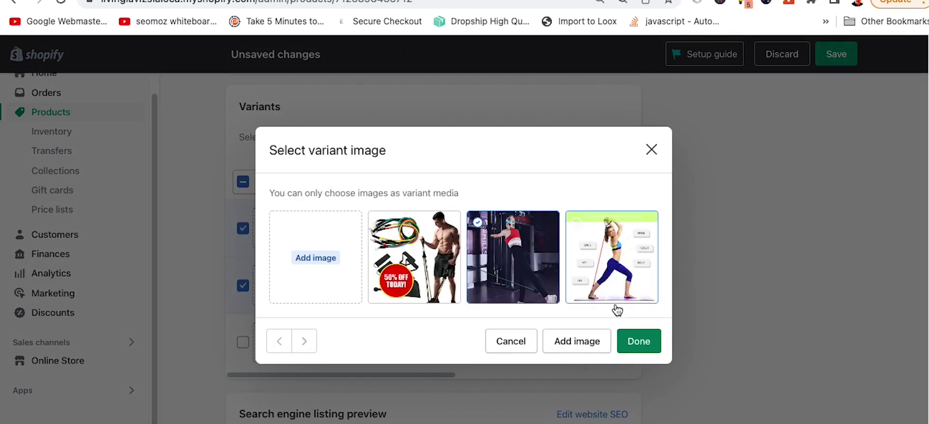
pyautogui.click(641, 341)
pyautogui.click(352, 298)
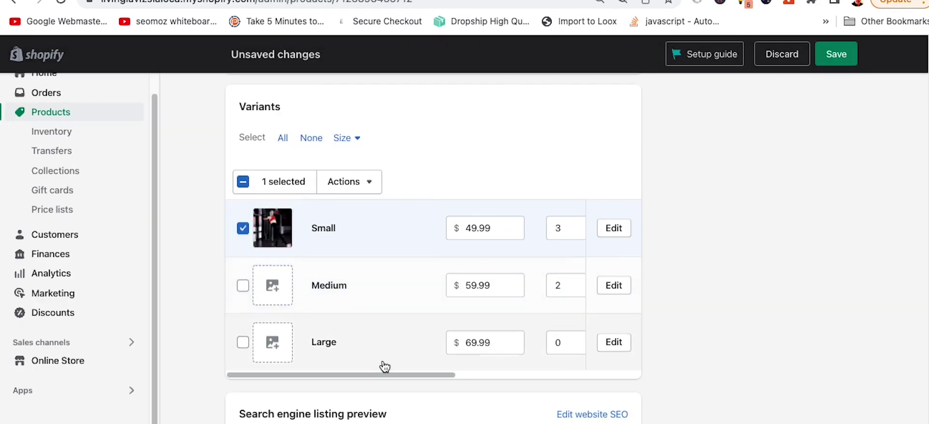
pyautogui.click(273, 287)
pyautogui.click(595, 257)
pyautogui.click(639, 341)
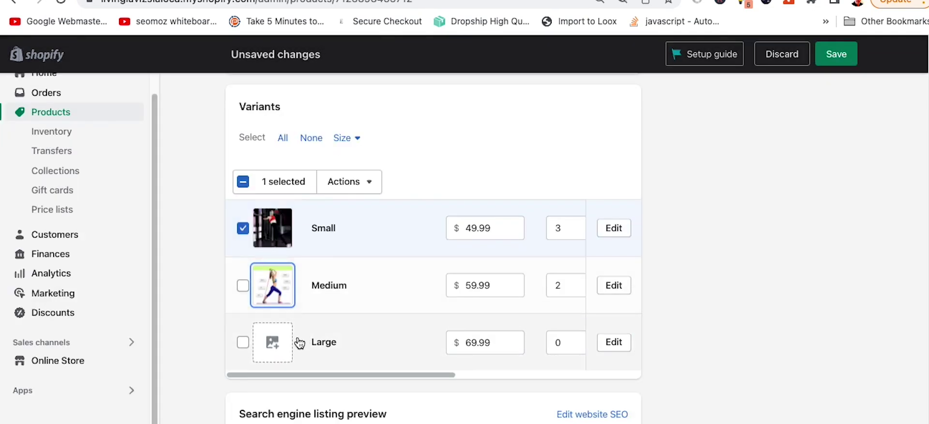
pyautogui.click(283, 355)
pyautogui.click(414, 256)
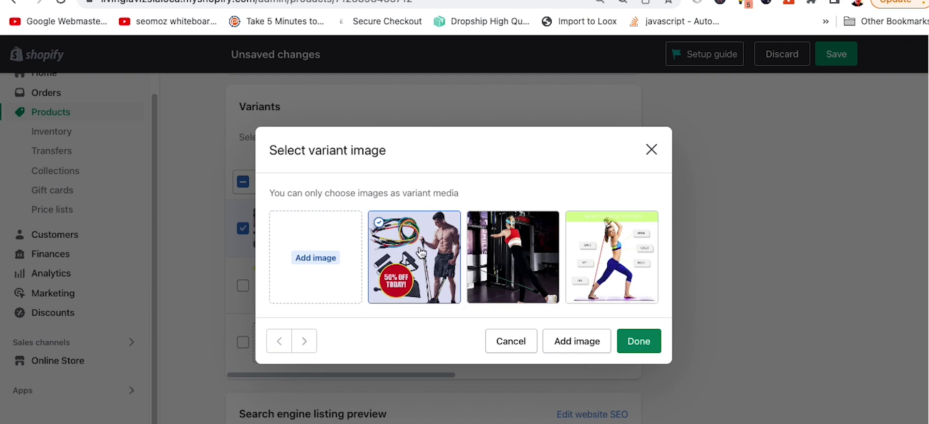
pyautogui.click(639, 341)
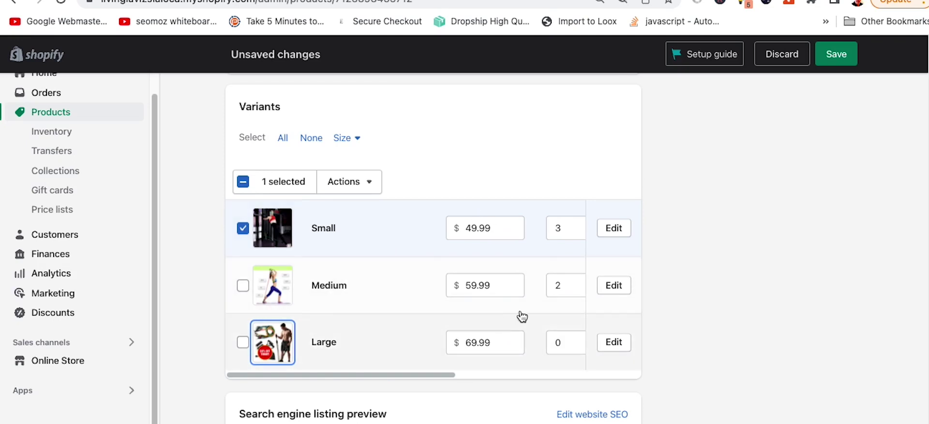
pyautogui.moveTo(428, 374); pyautogui.dragTo(368, 374)
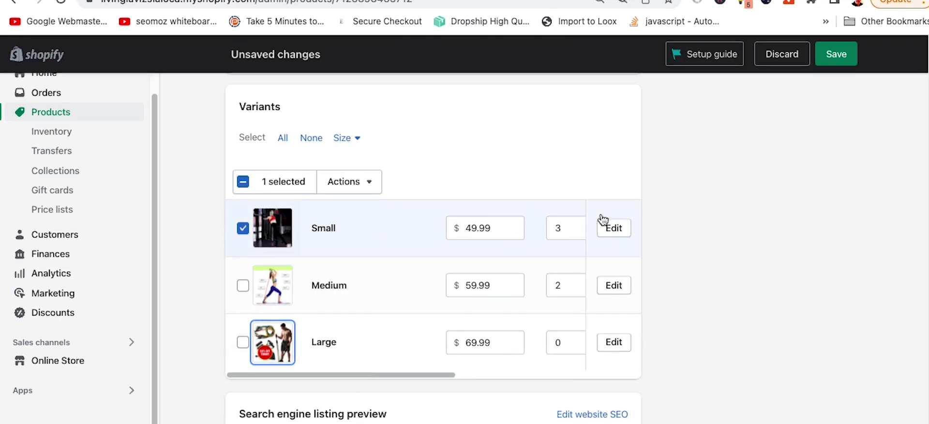
# Step: Append ' - My Cool Store' to the SEO page title, then return to the top
pyautogui.scroll(-3, 739, 165)
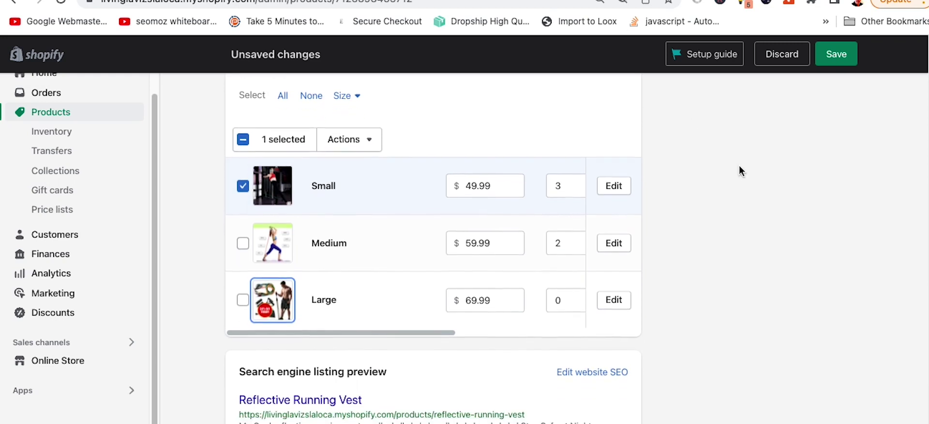
pyautogui.click(614, 307)
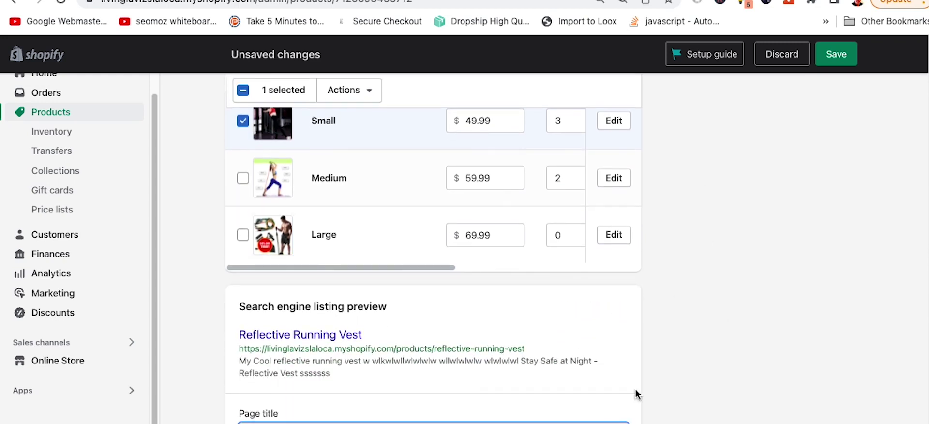
pyautogui.scroll(-3, 521, 286)
pyautogui.write('- My Cool Store')
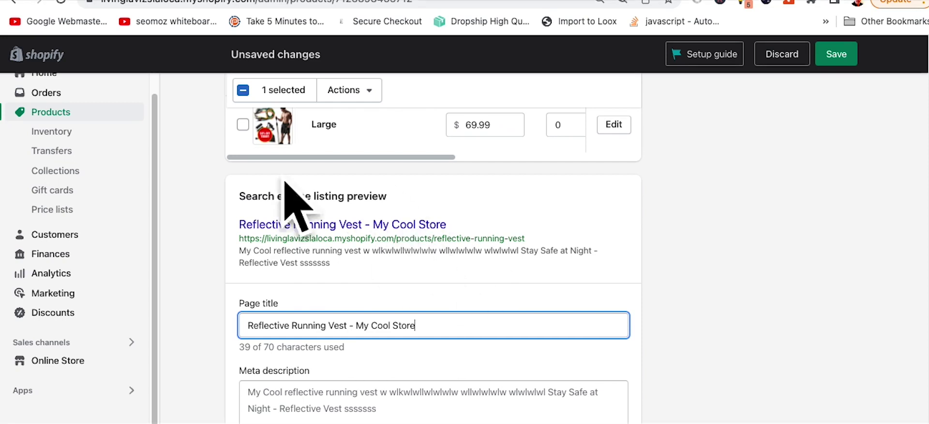
pyautogui.scroll(15, 777, 259)
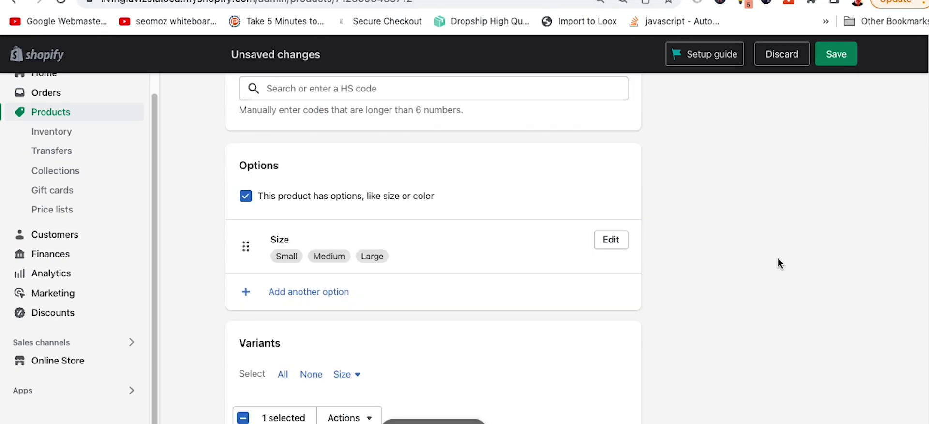
pyautogui.scroll(2, 776, 266)
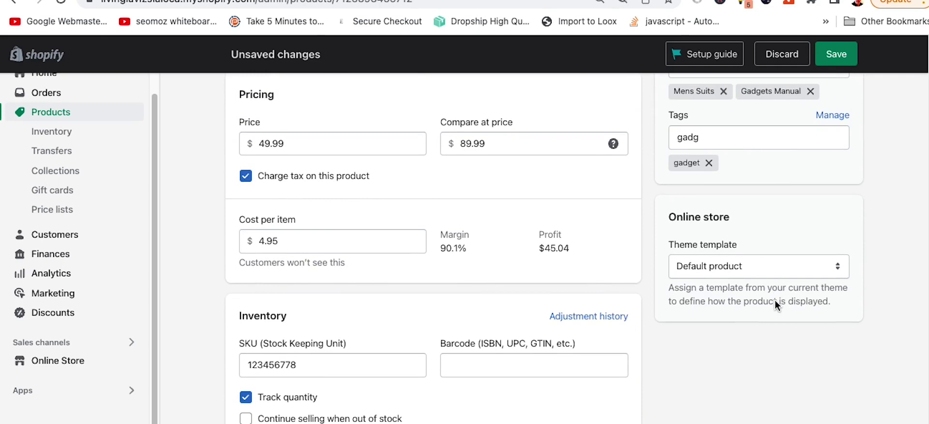
pyautogui.scroll(10, 776, 300)
pyautogui.scroll(1, 777, 296)
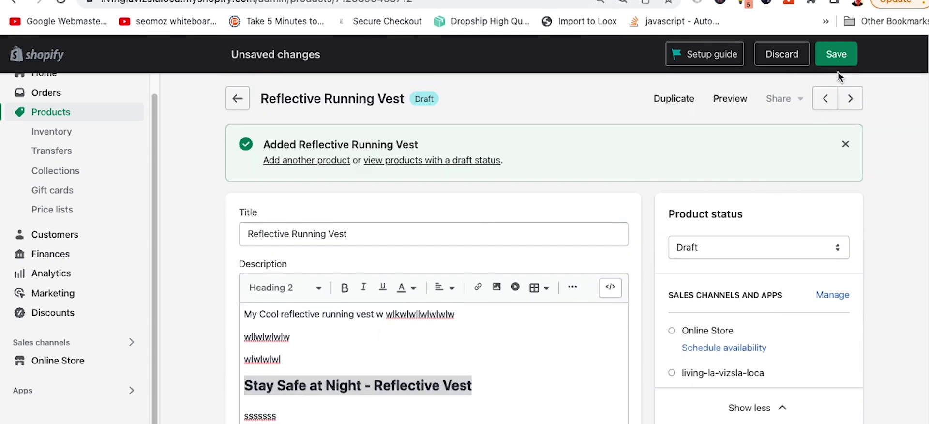
# Step: Save the product and scroll down to its Variants list
pyautogui.click(837, 59)
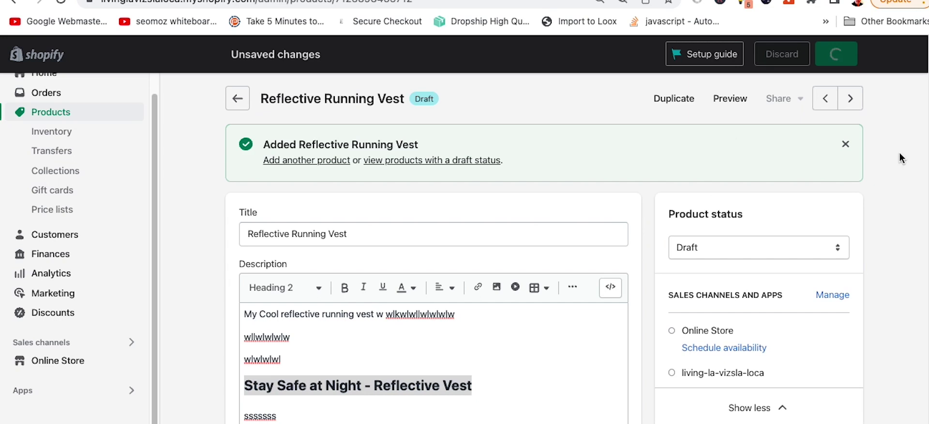
pyautogui.scroll(-10, 648, 327)
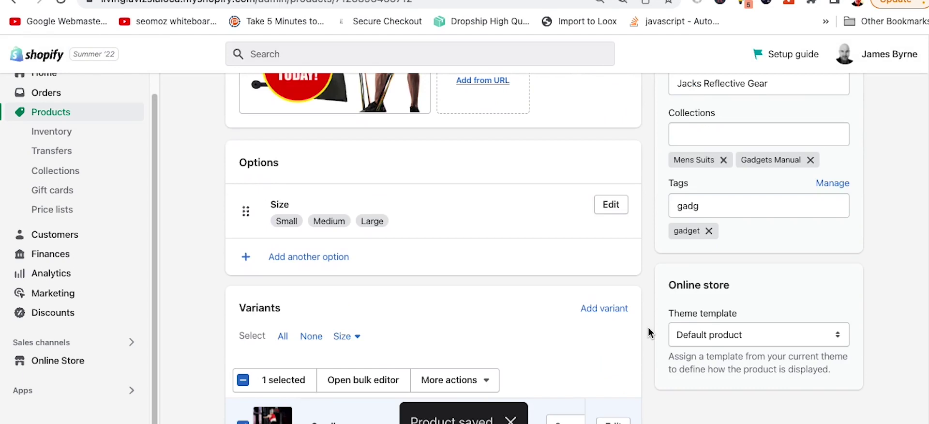
pyautogui.scroll(-5, 649, 327)
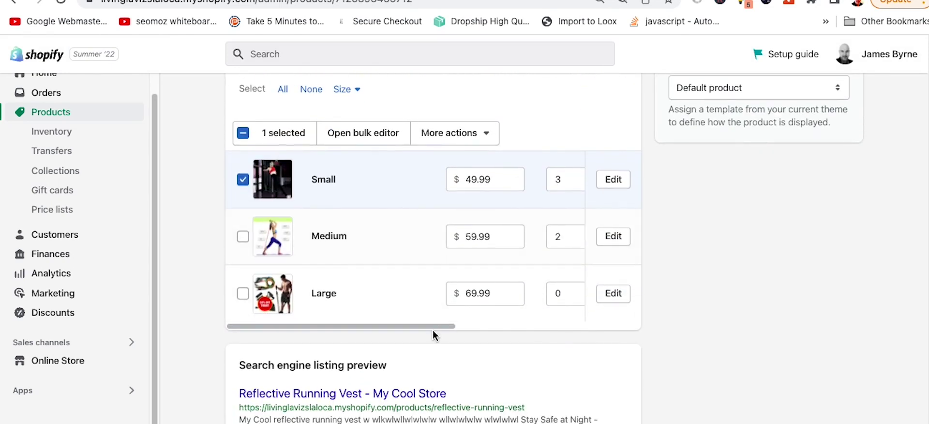
pyautogui.moveTo(434, 326); pyautogui.dragTo(269, 305)
# Step: Select the Medium and Large variants too and review the bulk actions menu
pyautogui.click(474, 139)
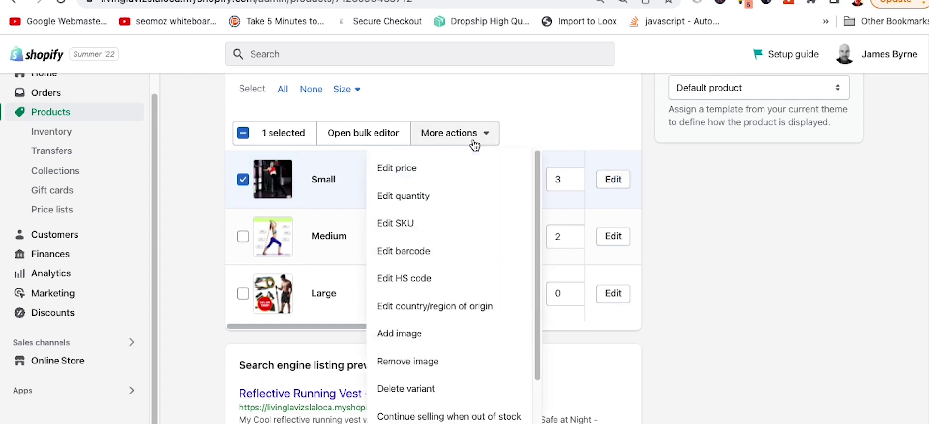
pyautogui.click(729, 303)
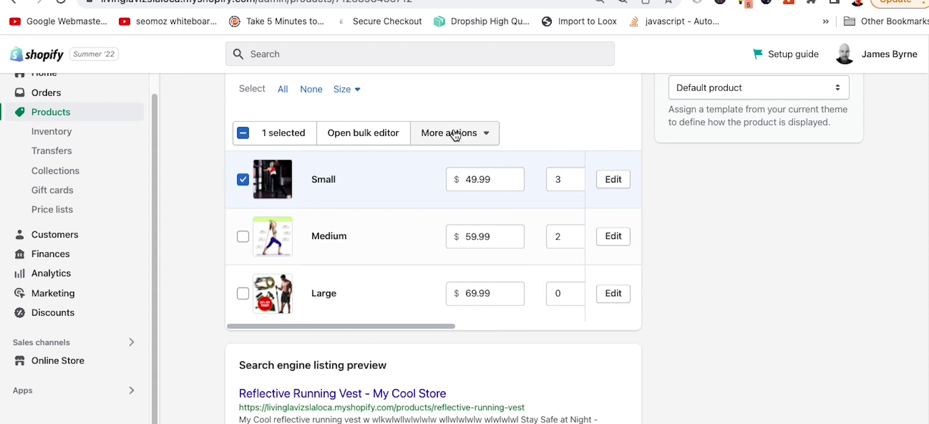
pyautogui.click(243, 236)
pyautogui.click(243, 293)
pyautogui.click(494, 137)
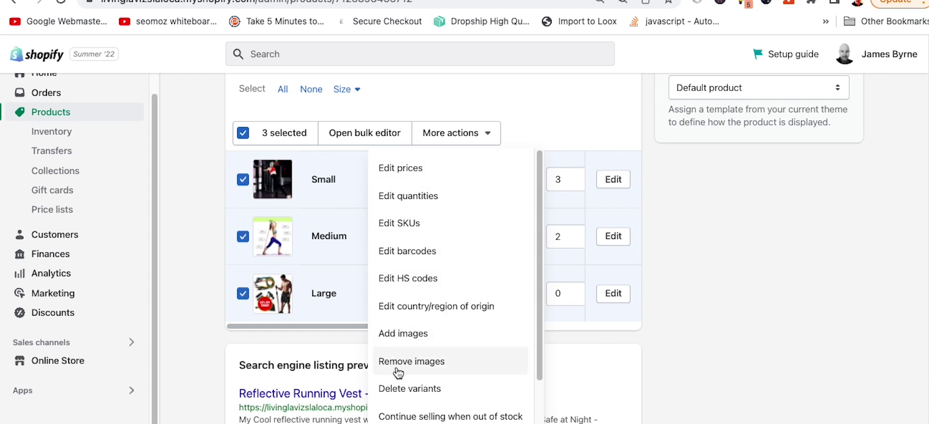
pyautogui.click(770, 288)
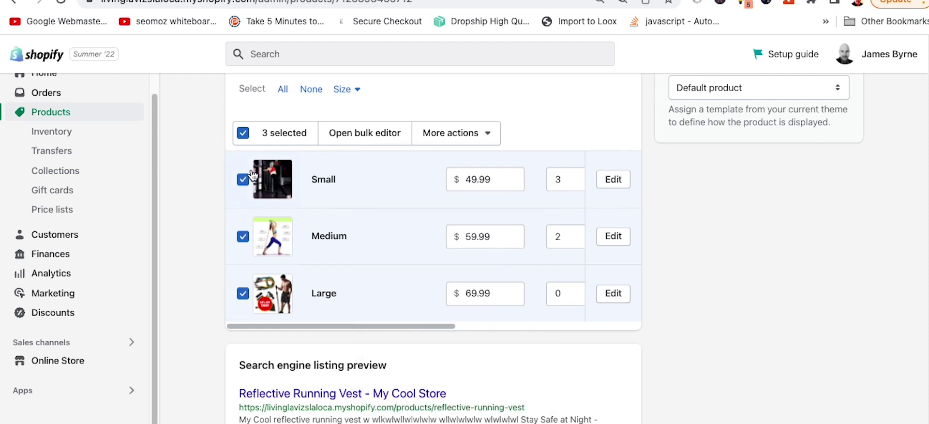
# Step: Change the Small variant's compare-at price from 89.99 to 99.99
pyautogui.click(614, 179)
pyautogui.scroll(-1, 557, 214)
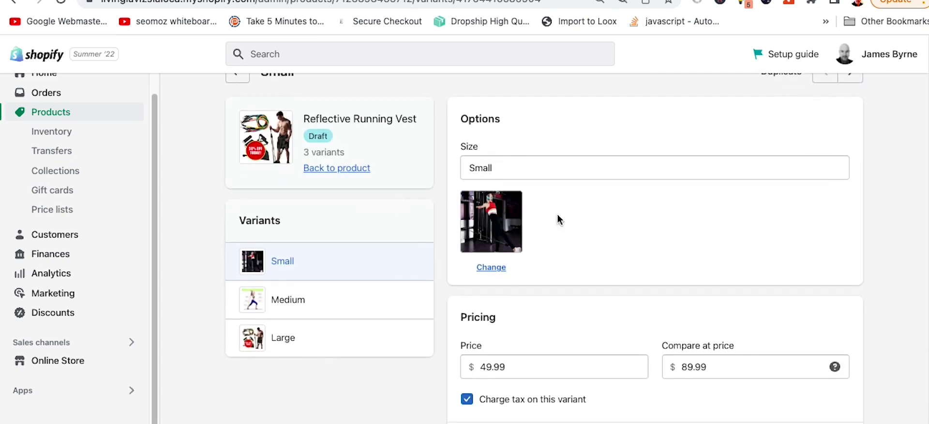
pyautogui.scroll(-1, 624, 271)
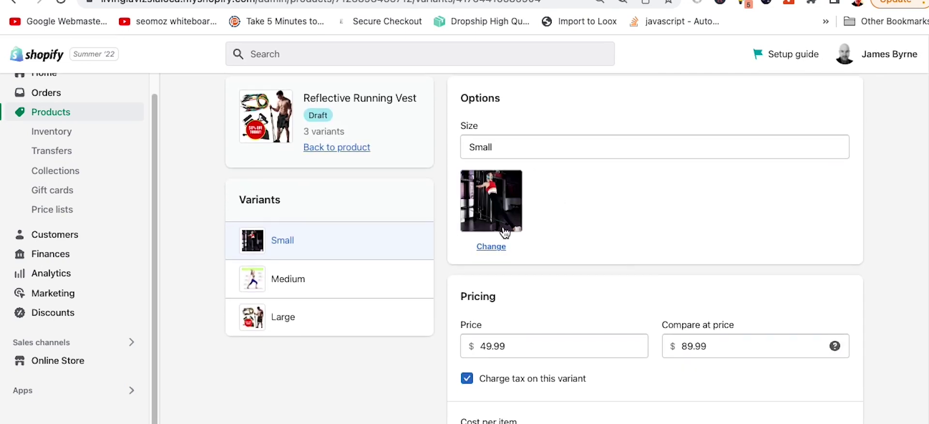
pyautogui.scroll(-4, 609, 229)
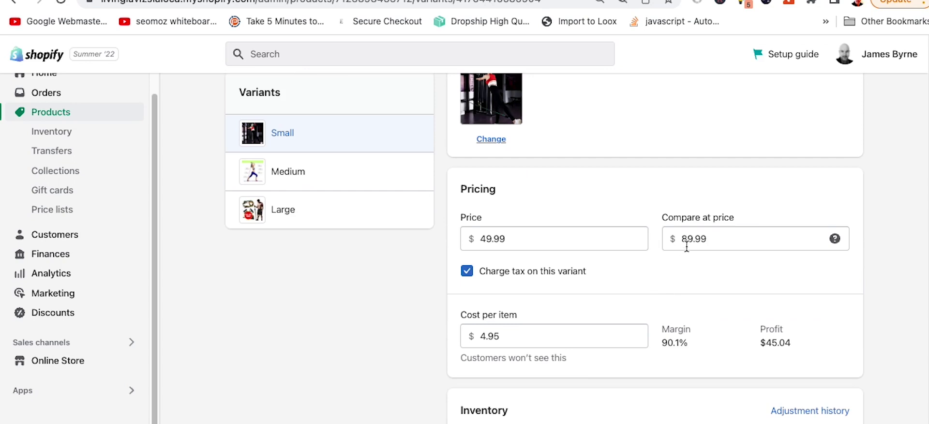
pyautogui.click(690, 239)
pyautogui.press('BackSpace')
pyautogui.write('9')
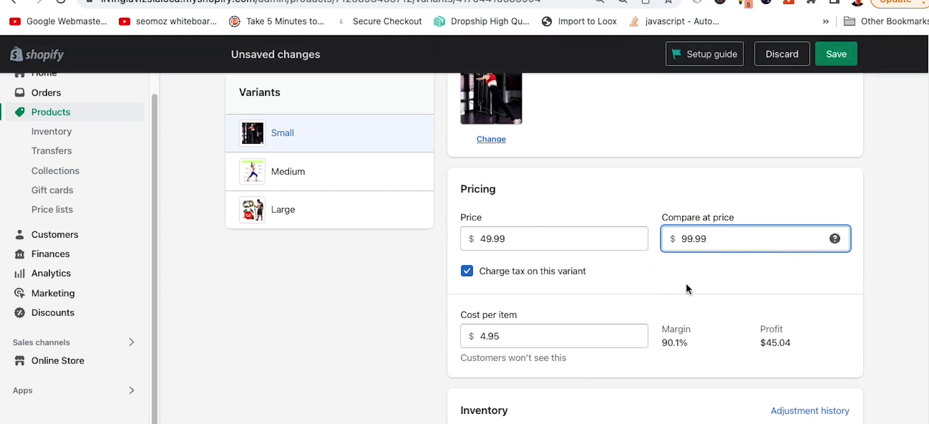
pyautogui.click(681, 290)
# Step: Save the Small variant and go back to the Reflective Running Vest page
pyautogui.scroll(-5, 681, 290)
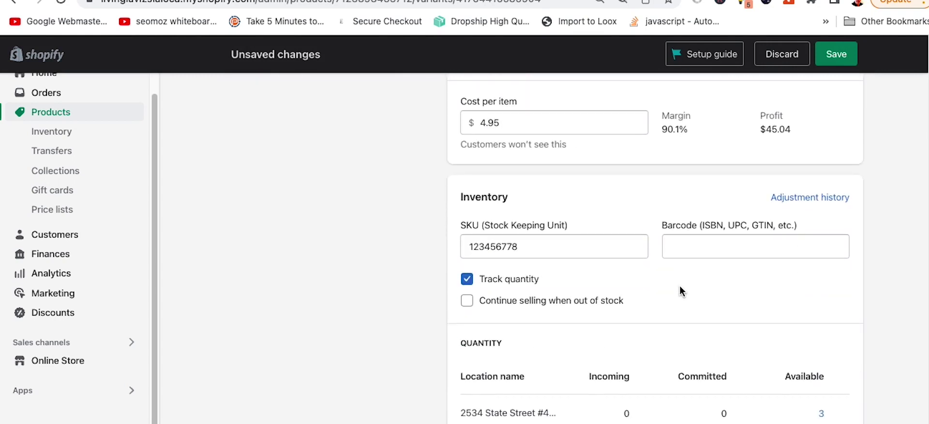
pyautogui.scroll(-2, 674, 289)
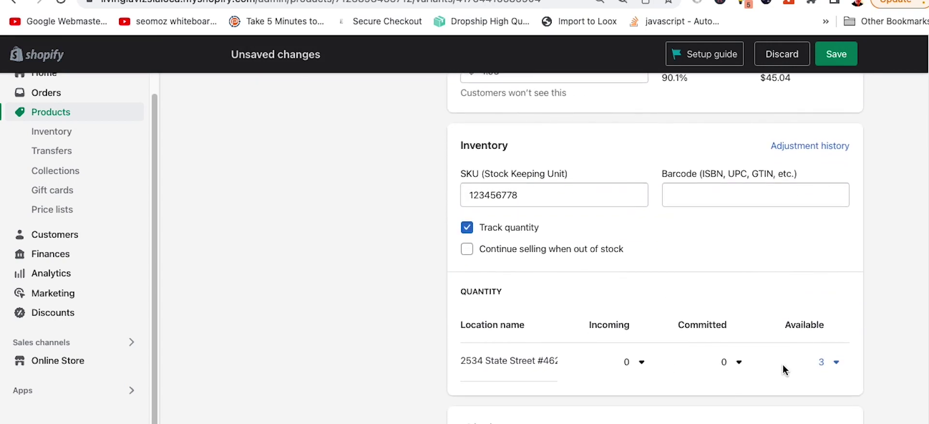
pyautogui.scroll(-3, 606, 305)
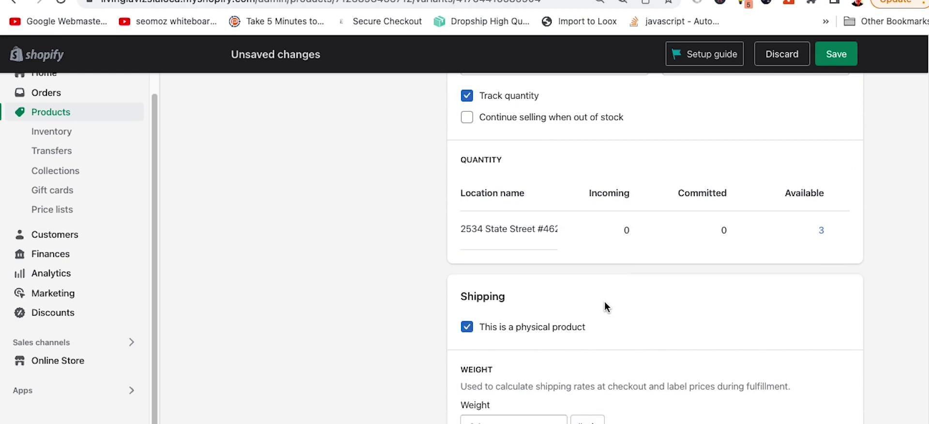
pyautogui.scroll(-4, 585, 334)
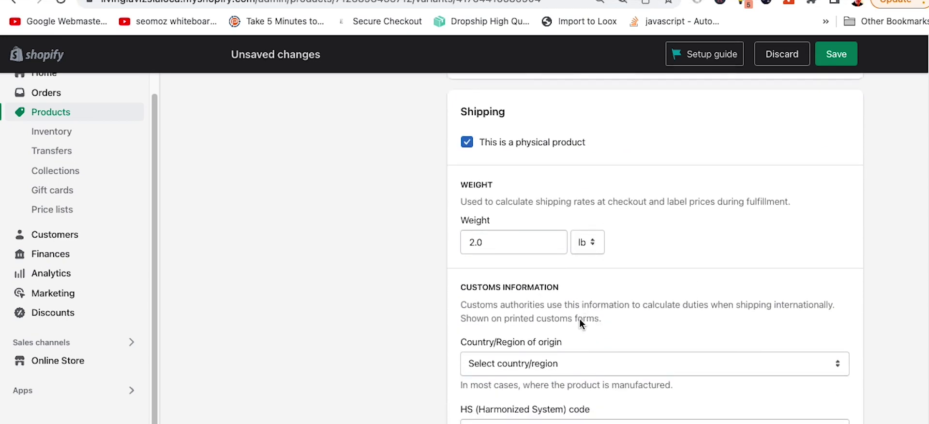
pyautogui.scroll(-2, 580, 318)
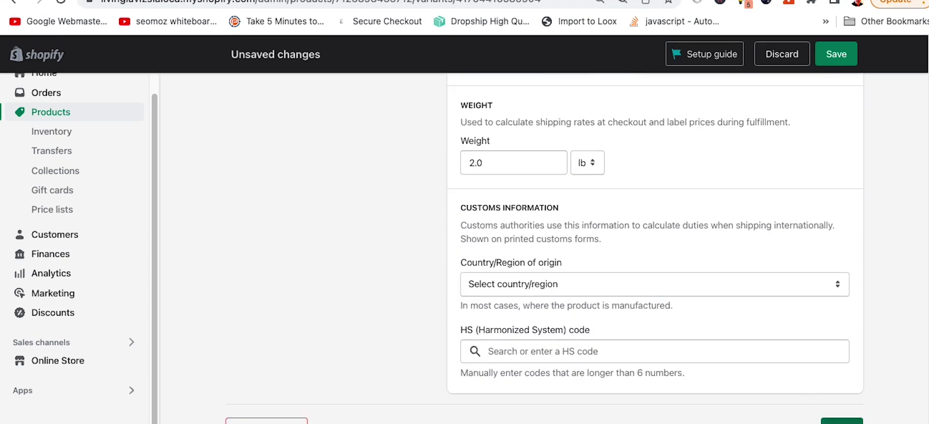
pyautogui.click(841, 420)
pyautogui.scroll(10, 418, 242)
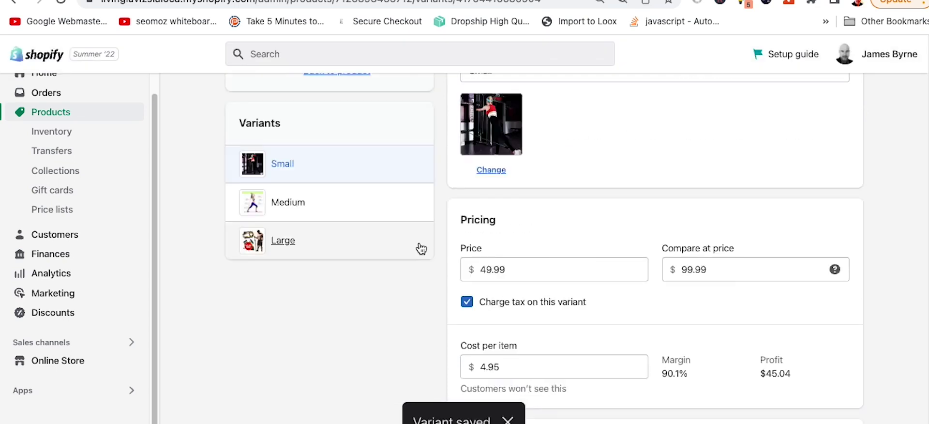
pyautogui.scroll(3, 421, 249)
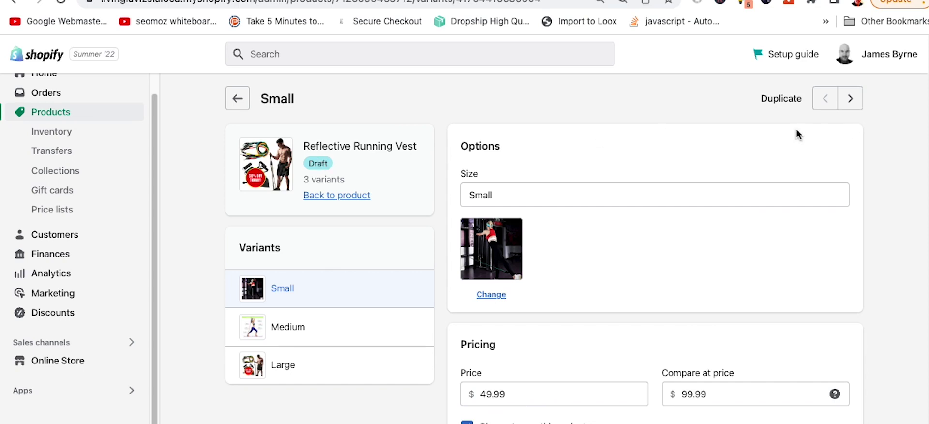
pyautogui.click(237, 98)
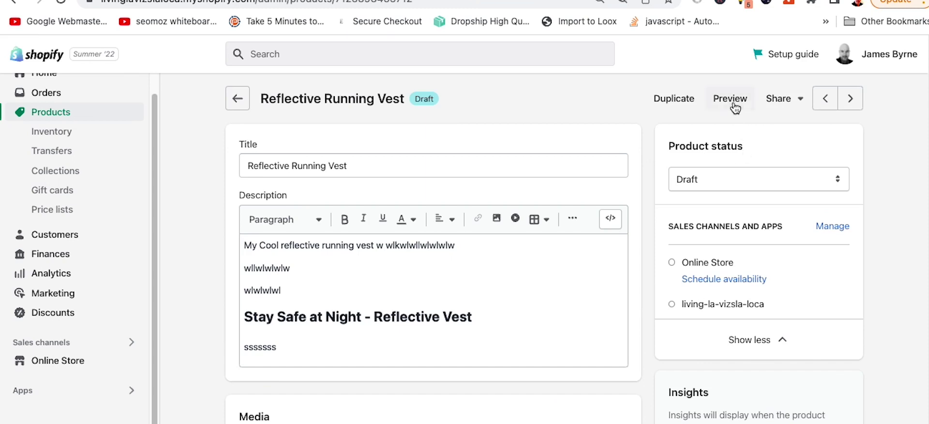
pyautogui.click(732, 102)
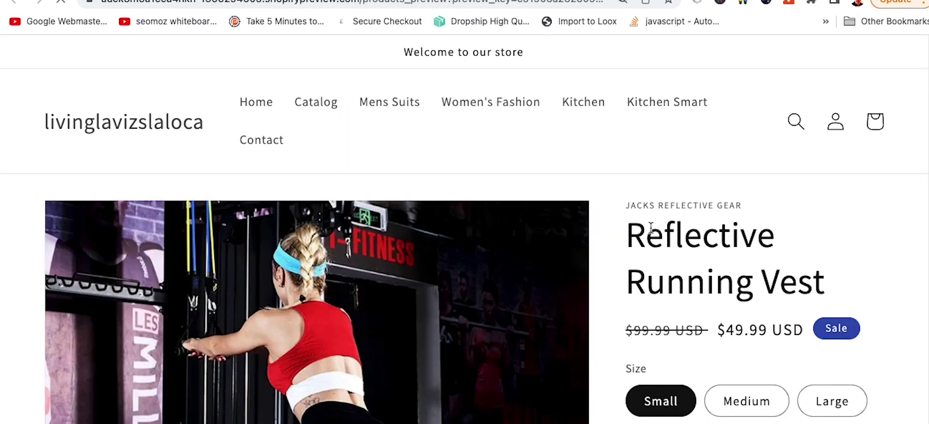
pyautogui.press('super+minus')
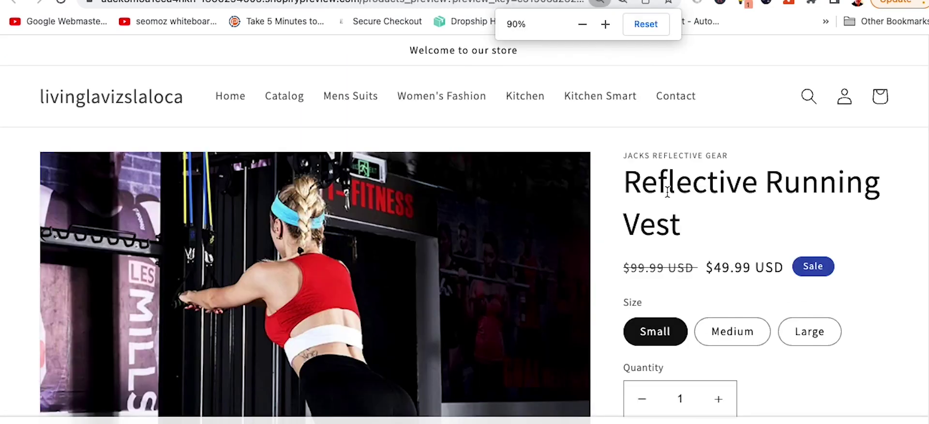
pyautogui.moveTo(741, 157); pyautogui.dragTo(632, 149)
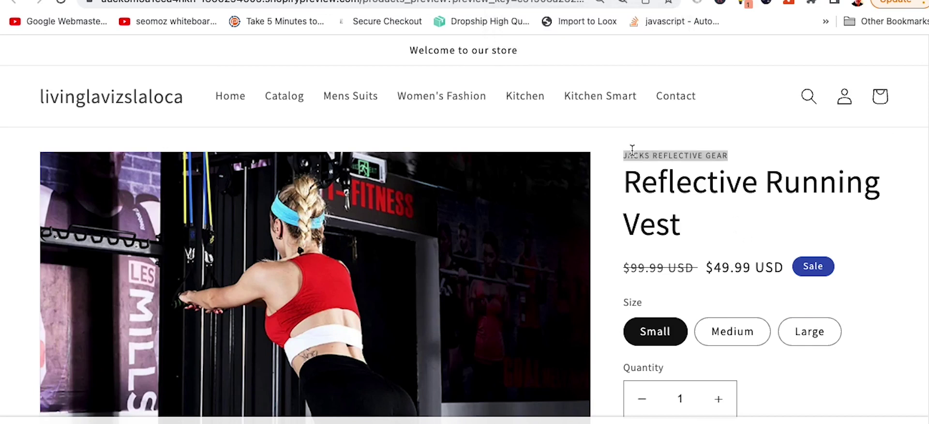
pyautogui.click(743, 137)
pyautogui.scroll(-1, 724, 182)
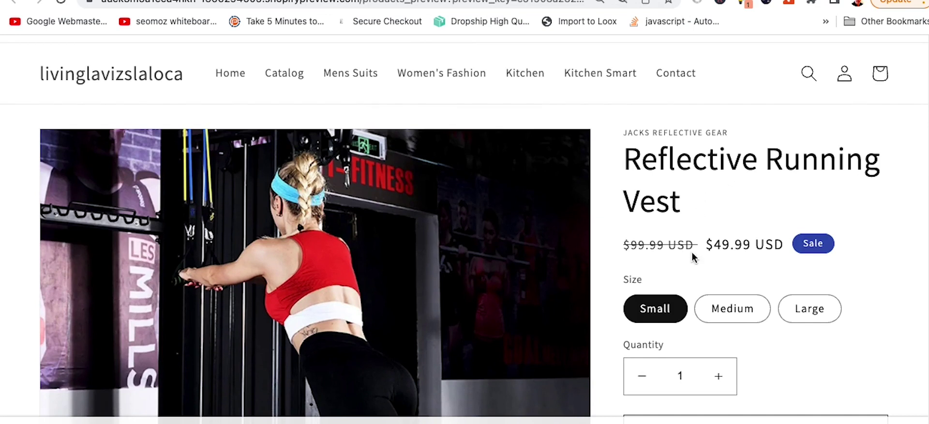
pyautogui.tripleClick(637, 241)
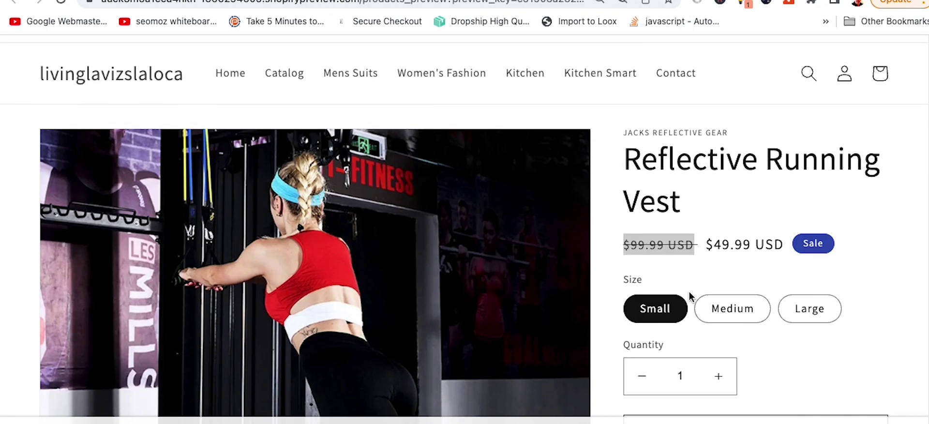
pyautogui.click(711, 246)
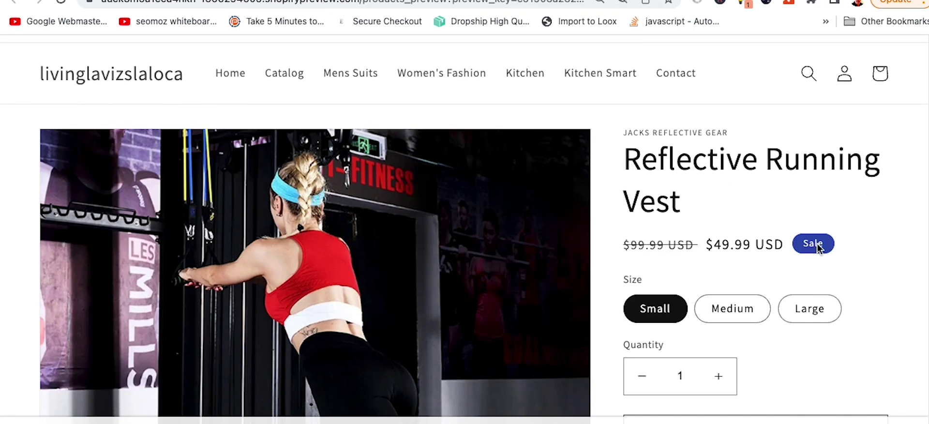
pyautogui.scroll(-1, 830, 315)
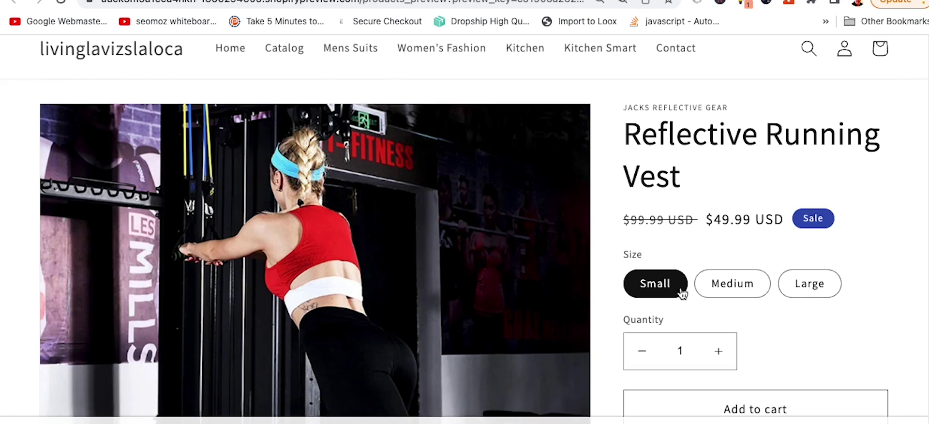
pyautogui.click(745, 285)
pyautogui.click(807, 251)
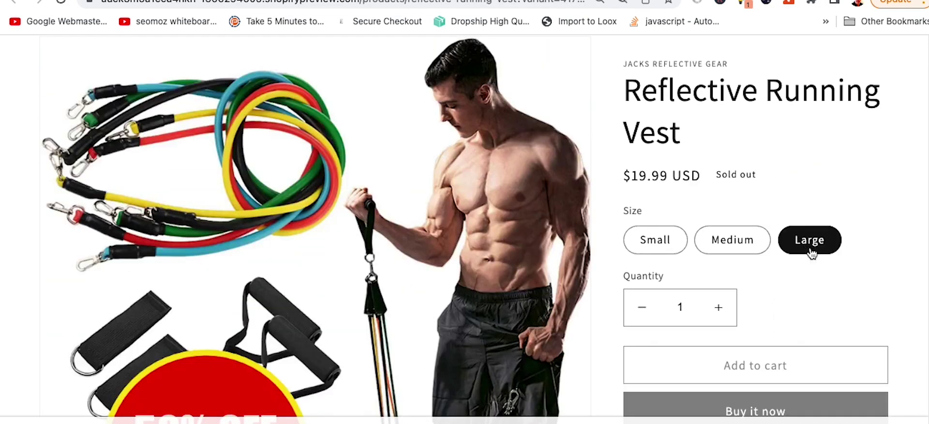
pyautogui.click(752, 239)
pyautogui.click(683, 242)
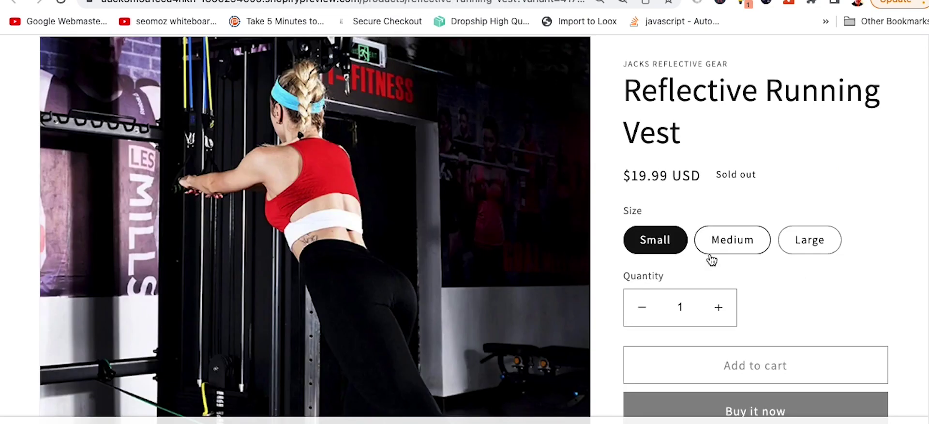
pyautogui.press('super+minus')
pyautogui.scroll(-5, 759, 263)
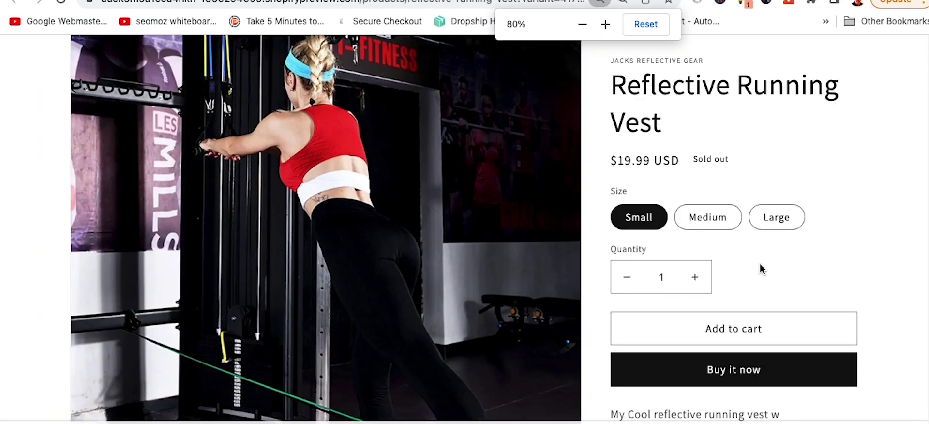
pyautogui.scroll(-4, 582, 276)
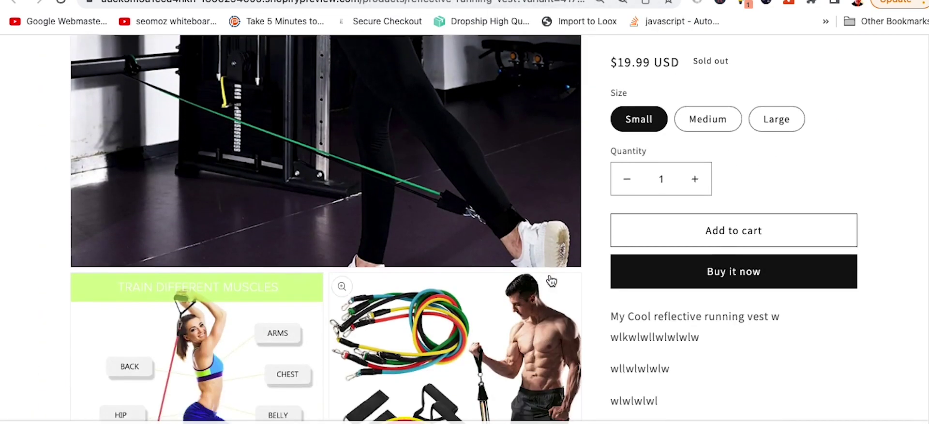
pyautogui.click(341, 293)
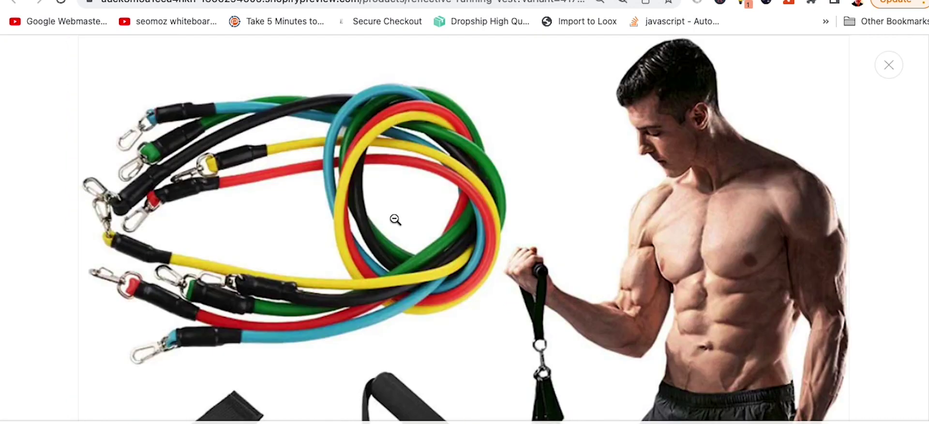
pyautogui.click(395, 221)
pyautogui.hotkey('ctrl', '-')
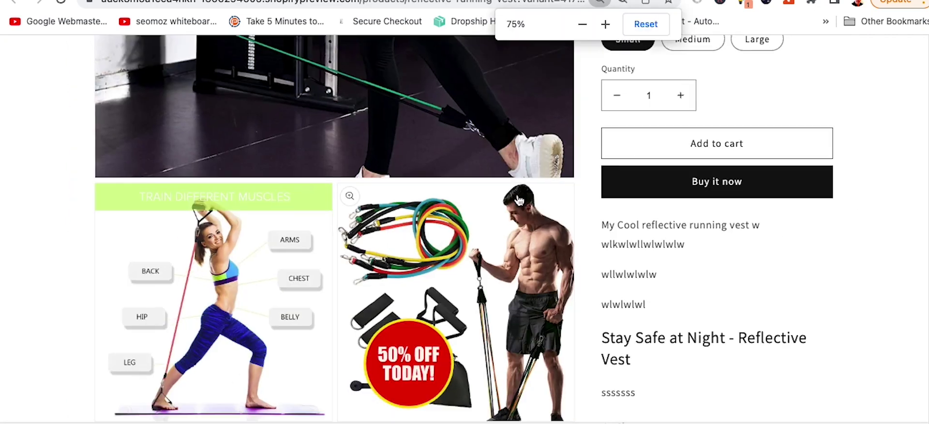
pyautogui.scroll(5, 556, 206)
pyautogui.scroll(-6, 432, 244)
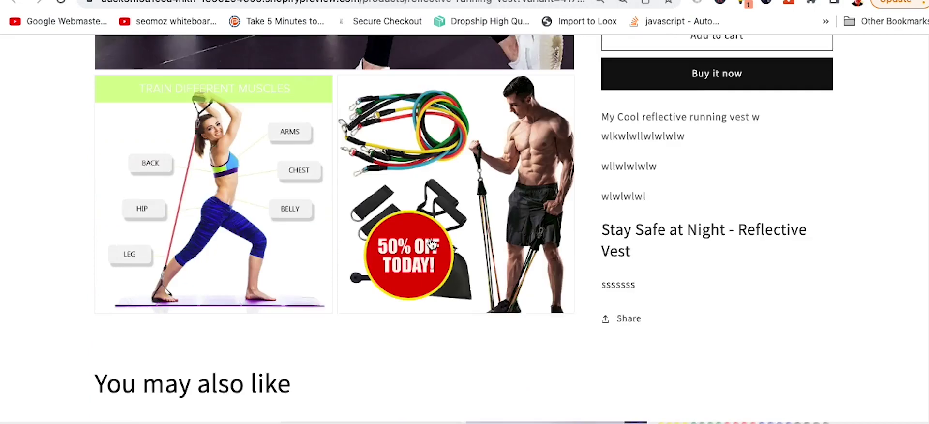
pyautogui.scroll(-2, 303, 255)
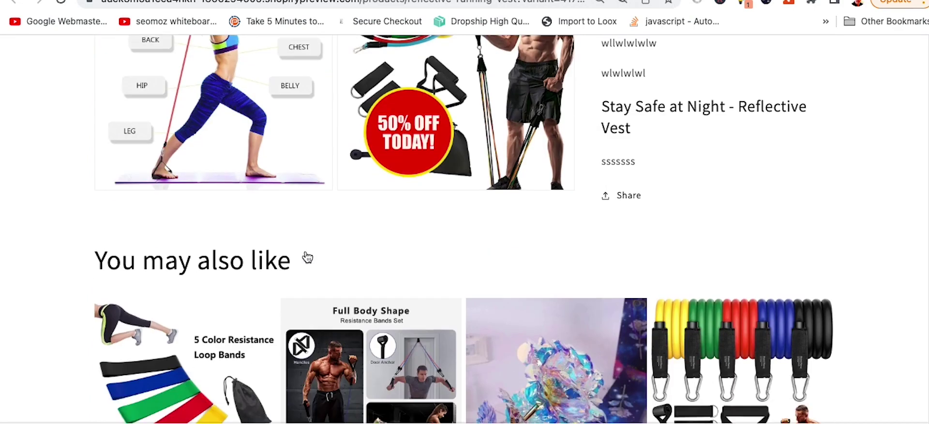
pyautogui.scroll(-3, 428, 269)
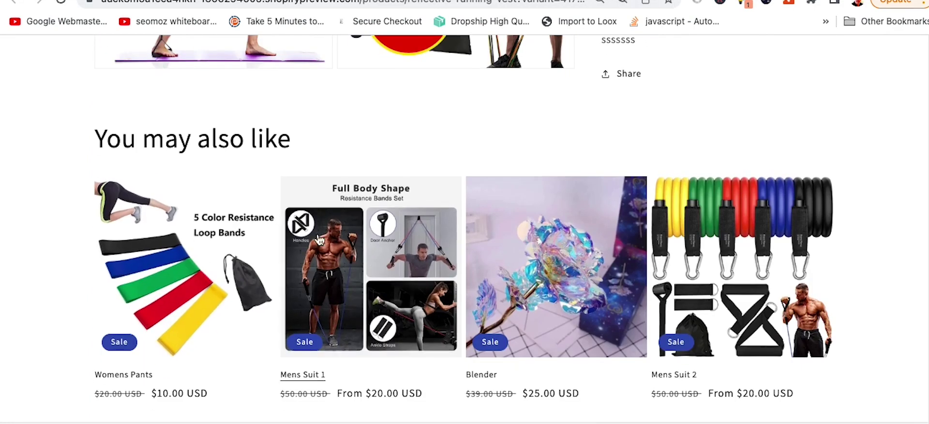
pyautogui.scroll(-5, 562, 305)
pyautogui.scroll(10, 669, 326)
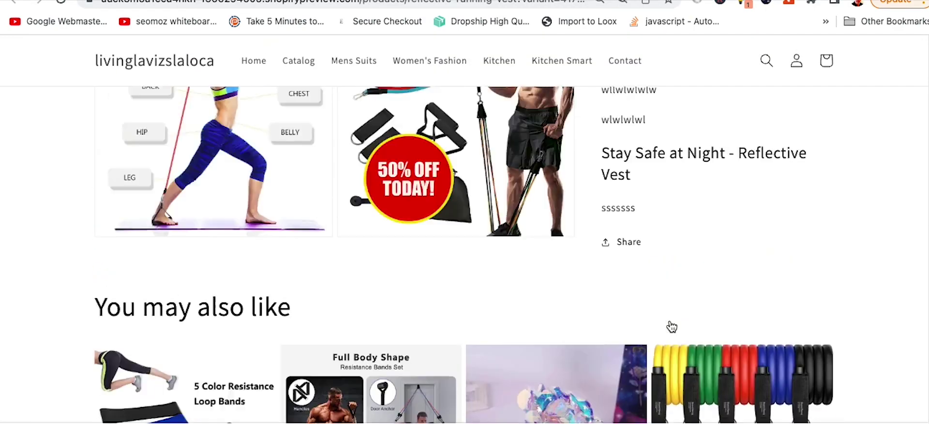
pyautogui.scroll(-1, 771, 349)
pyautogui.scroll(2, 769, 350)
pyautogui.scroll(-7, 766, 351)
pyautogui.scroll(3, 766, 350)
pyautogui.scroll(-2, 766, 310)
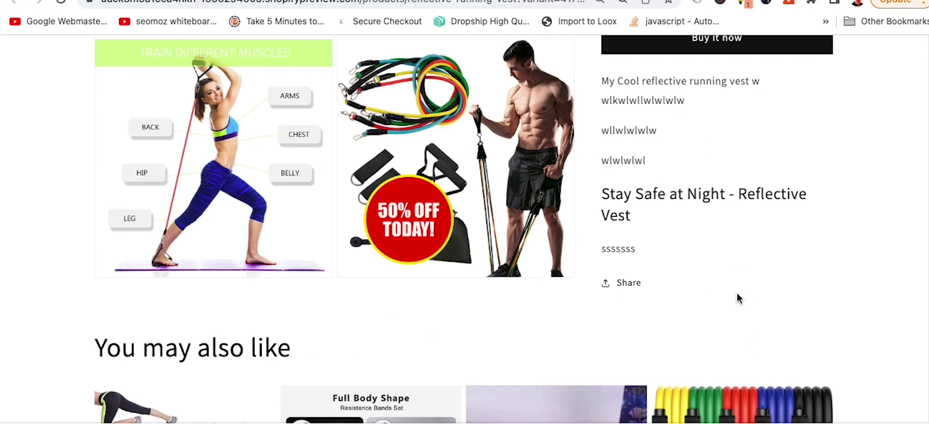
pyautogui.scroll(4, 737, 296)
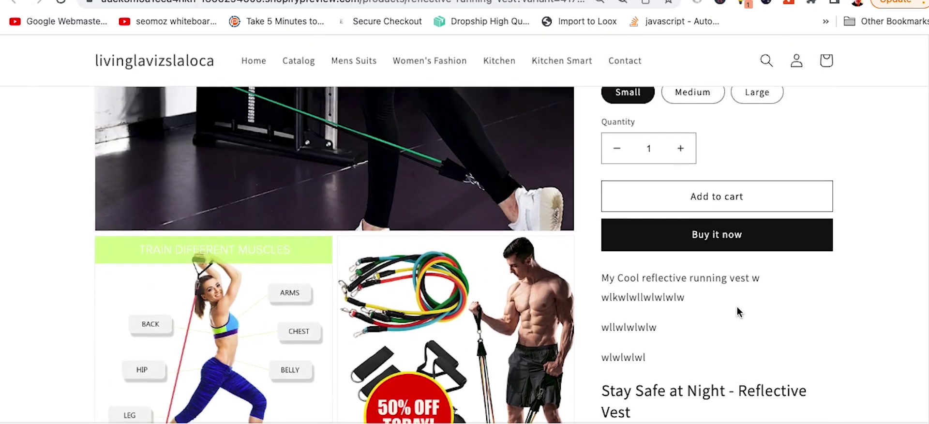
pyautogui.scroll(-2, 738, 346)
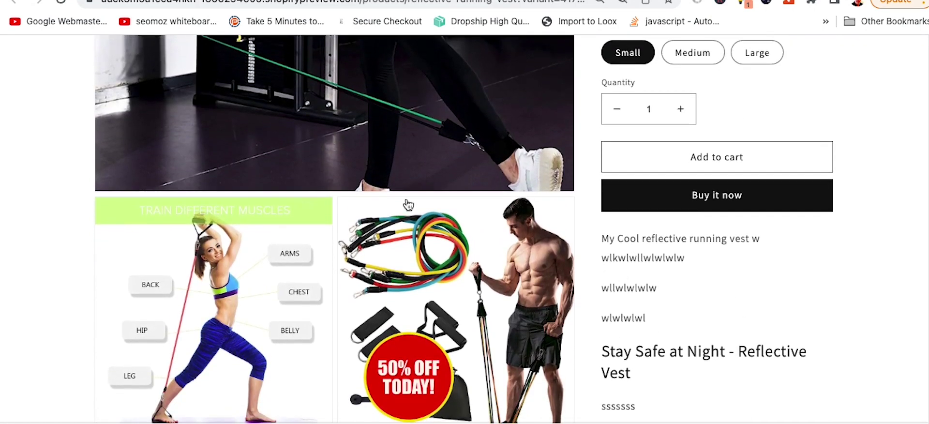
pyautogui.scroll(3, 408, 205)
pyautogui.scroll(2, 387, 321)
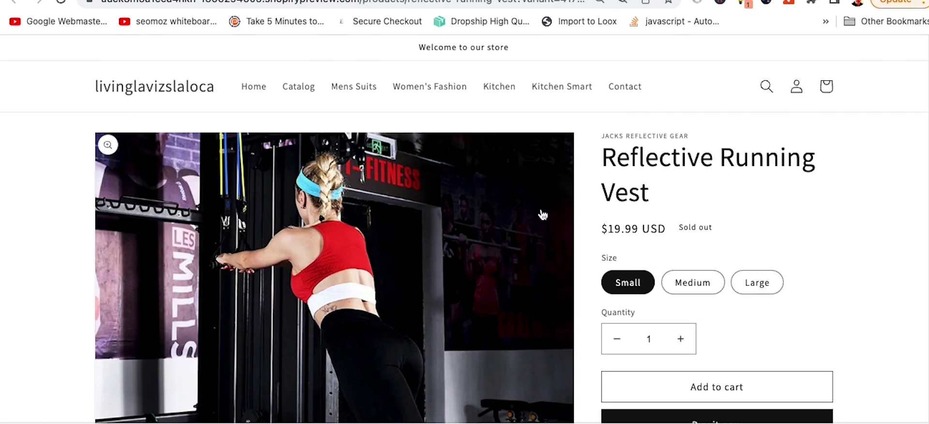
pyautogui.tripleClick(595, 169)
pyautogui.scroll(-7, 707, 201)
pyautogui.moveTo(801, 245); pyautogui.dragTo(635, 244)
pyautogui.click(673, 244)
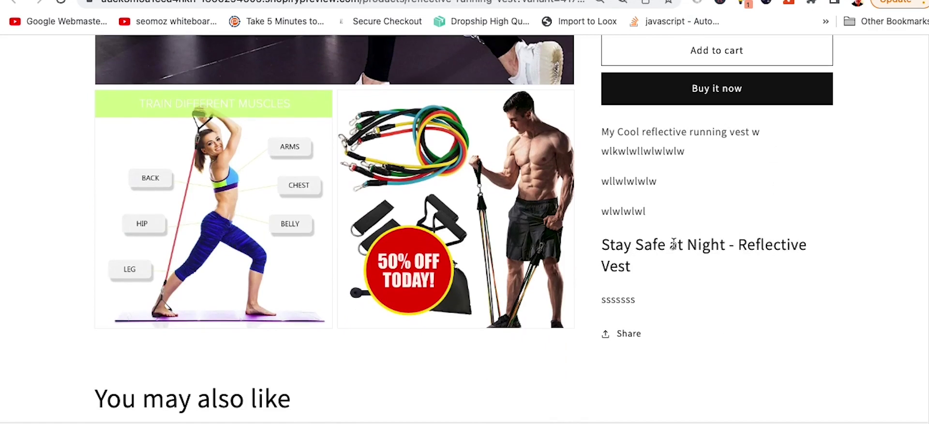
pyautogui.scroll(7, 775, 291)
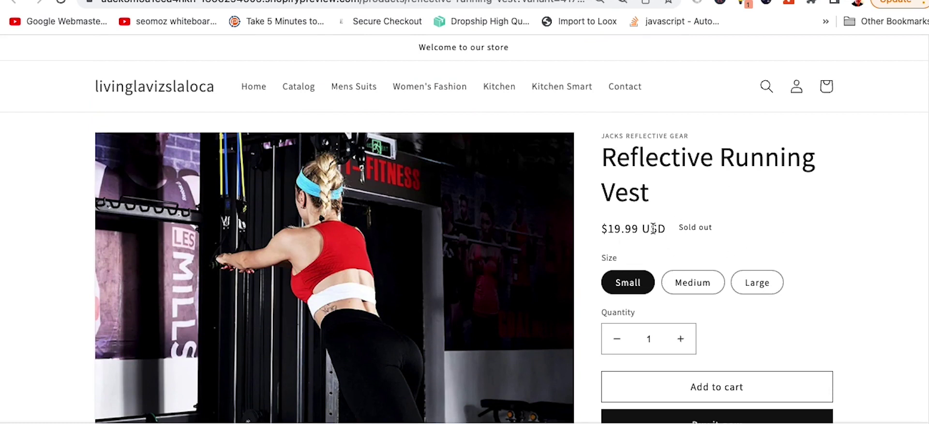
# Step: Compare the vest's Small, Medium and sold-out Large size options on the storefront page
pyautogui.click(693, 281)
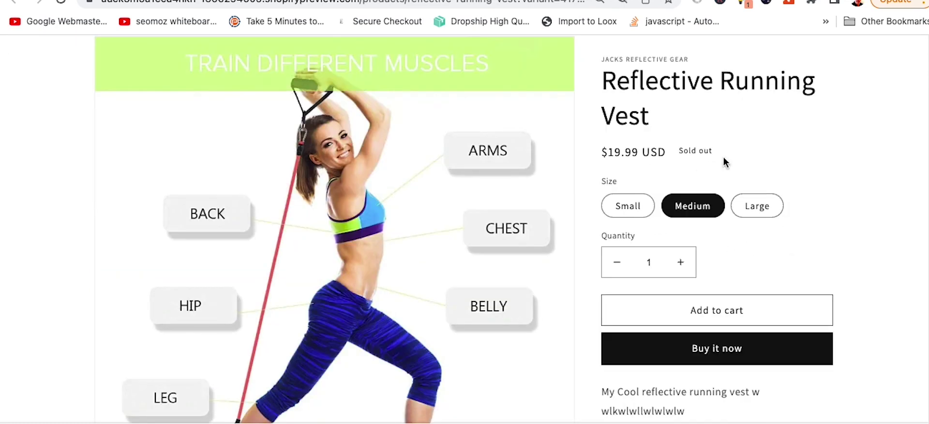
pyautogui.click(759, 206)
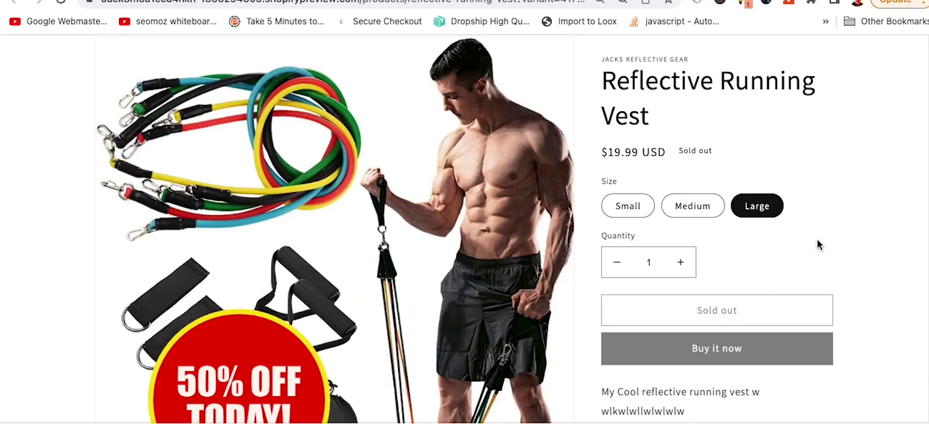
pyautogui.click(711, 205)
pyautogui.click(620, 204)
pyautogui.click(685, 204)
pyautogui.click(756, 205)
pyautogui.click(697, 207)
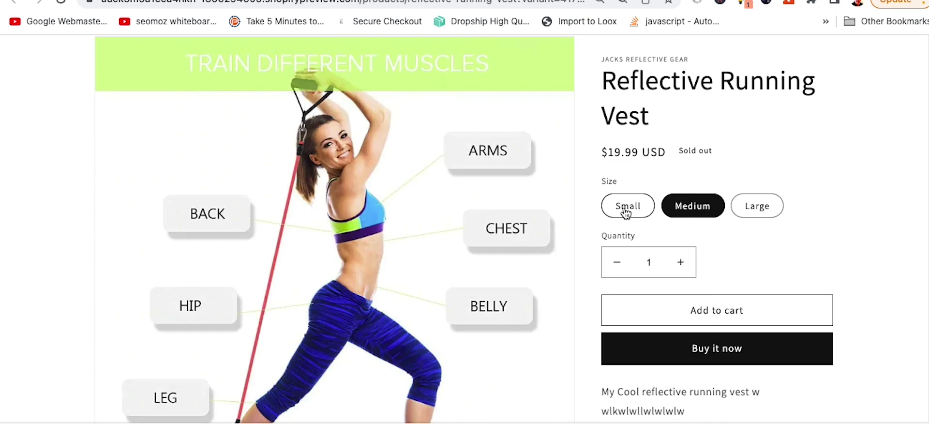
pyautogui.click(625, 211)
pyautogui.click(682, 209)
# Step: Select the Medium size for the Reflective Running Vest
pyautogui.scroll(3, 745, 203)
pyautogui.scroll(-1, 758, 232)
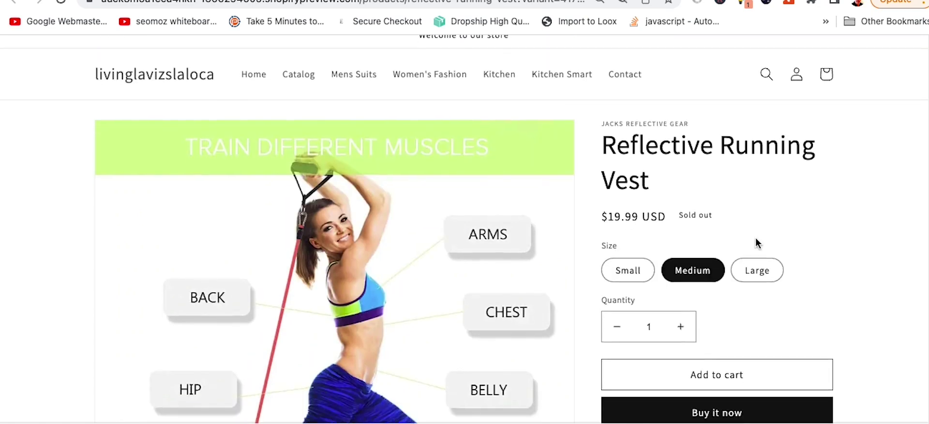
pyautogui.click(611, 264)
pyautogui.scroll(-2, 612, 266)
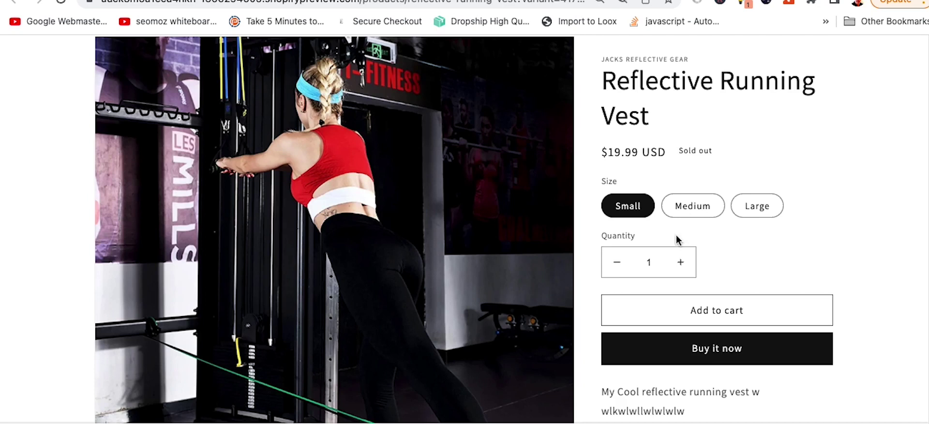
pyautogui.click(702, 216)
# Step: Add the Medium vest to the cart and return to its admin page
pyautogui.click(722, 308)
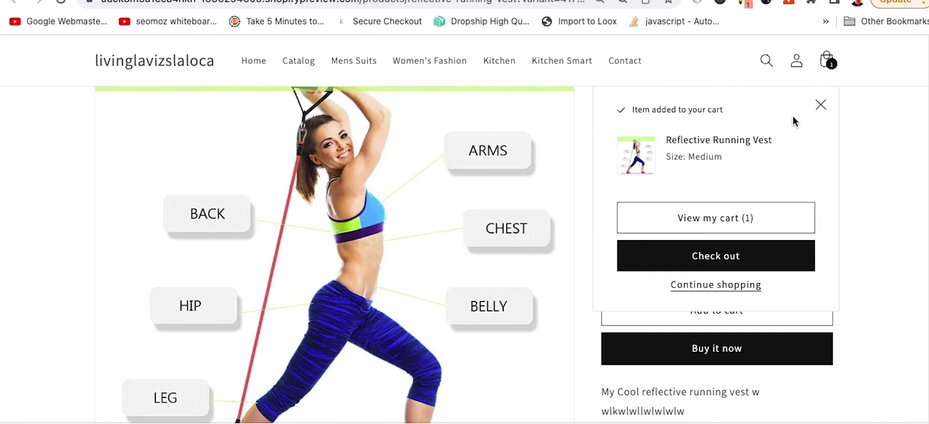
pyautogui.click(821, 104)
pyautogui.scroll(2, 843, 212)
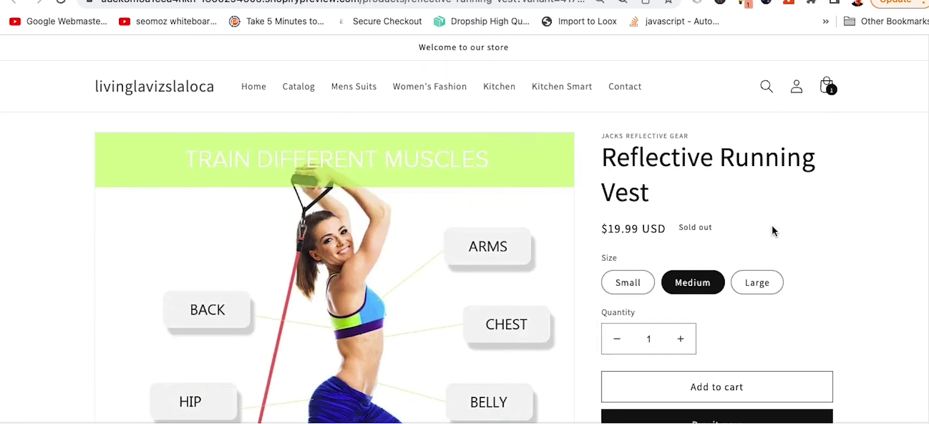
pyautogui.scroll(-6, 774, 225)
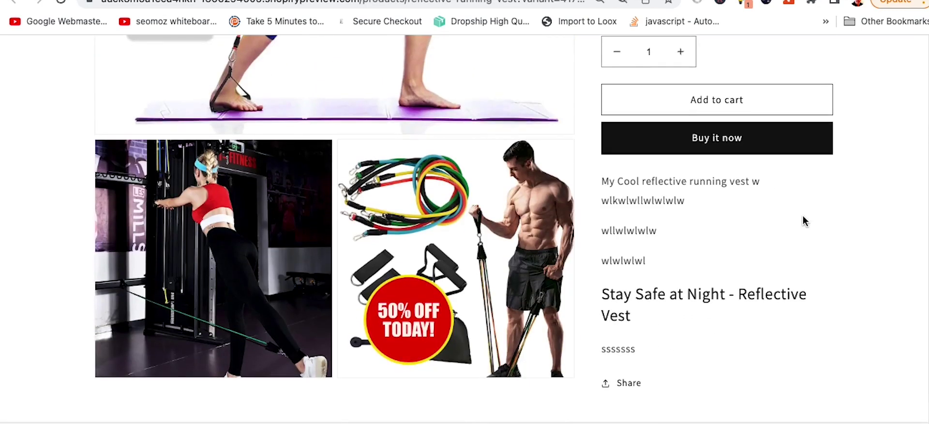
pyautogui.scroll(-5, 803, 216)
pyautogui.scroll(12, 803, 215)
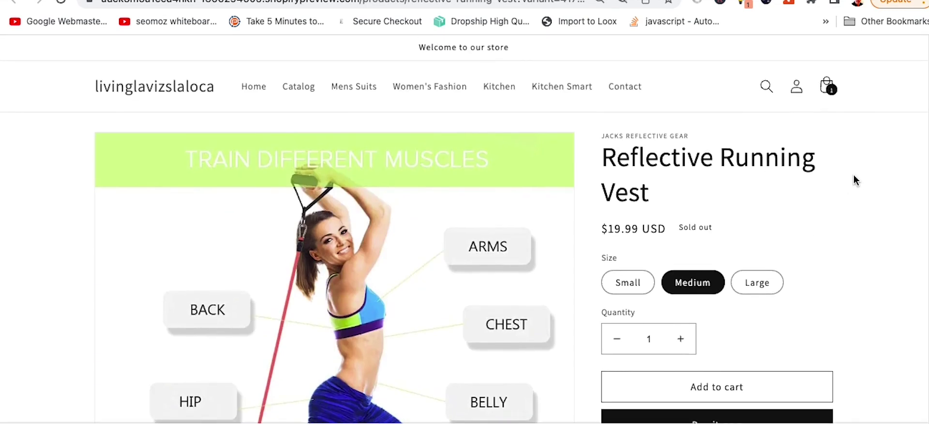
pyautogui.press('super+w')
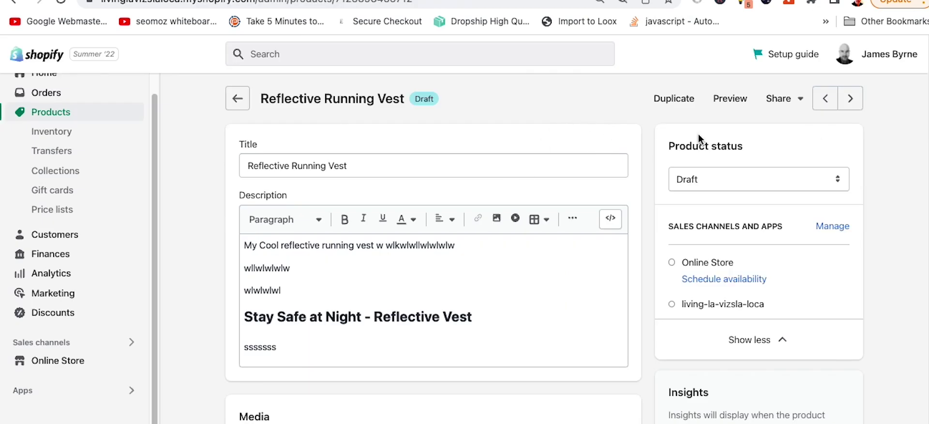
# Step: Switch the Reflective Running Vest status from Draft to Active, save, and review the product page
pyautogui.click(707, 176)
pyautogui.click(718, 161)
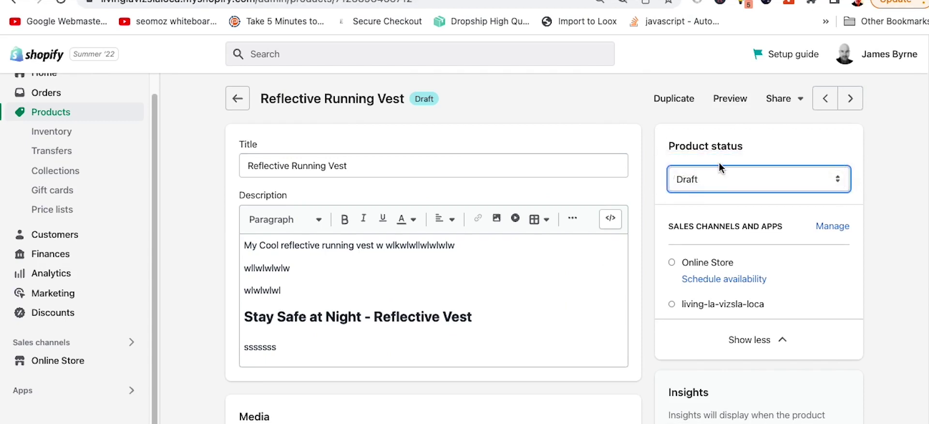
pyautogui.click(836, 54)
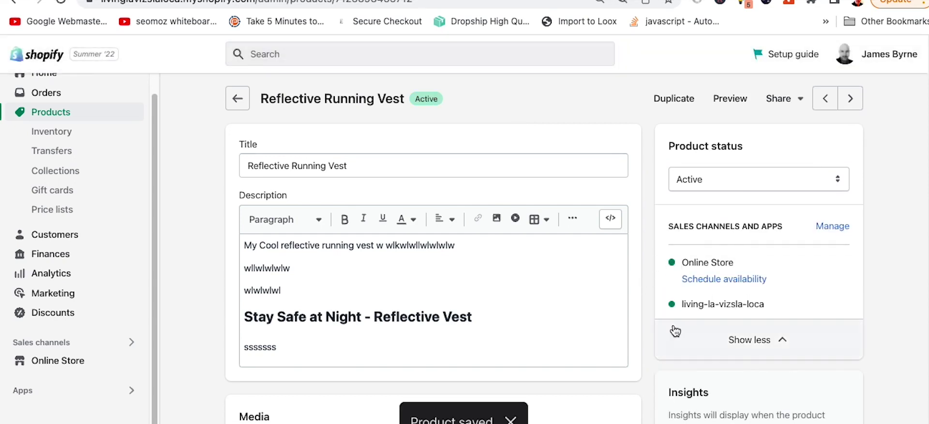
pyautogui.scroll(-5, 810, 329)
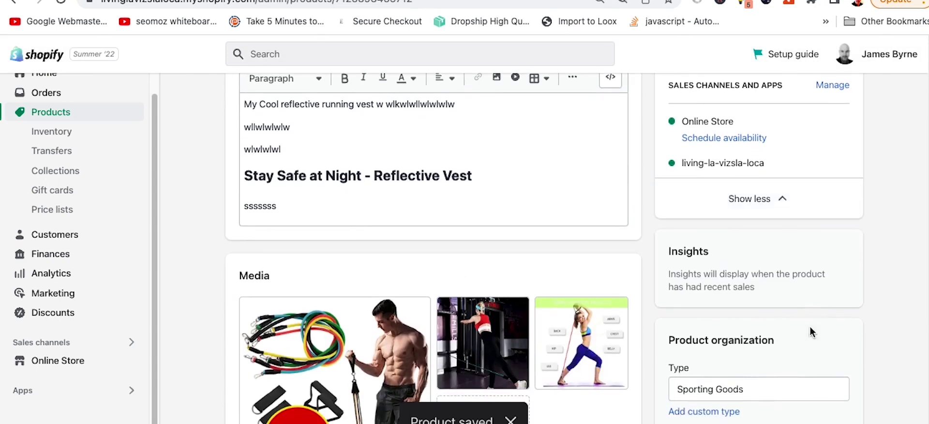
pyautogui.scroll(-5, 800, 293)
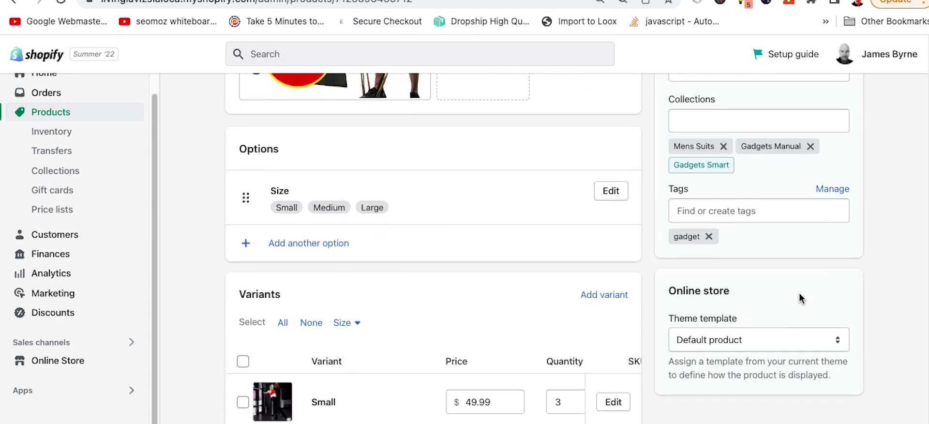
pyautogui.scroll(-5, 799, 296)
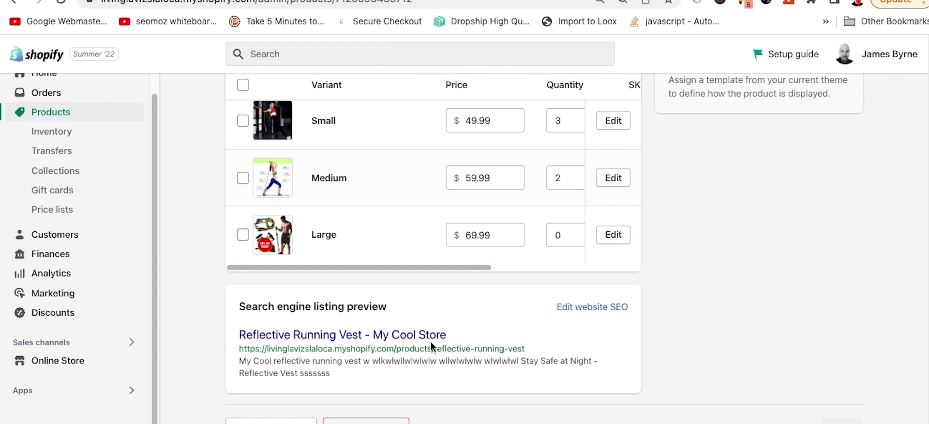
pyautogui.scroll(15, 228, 312)
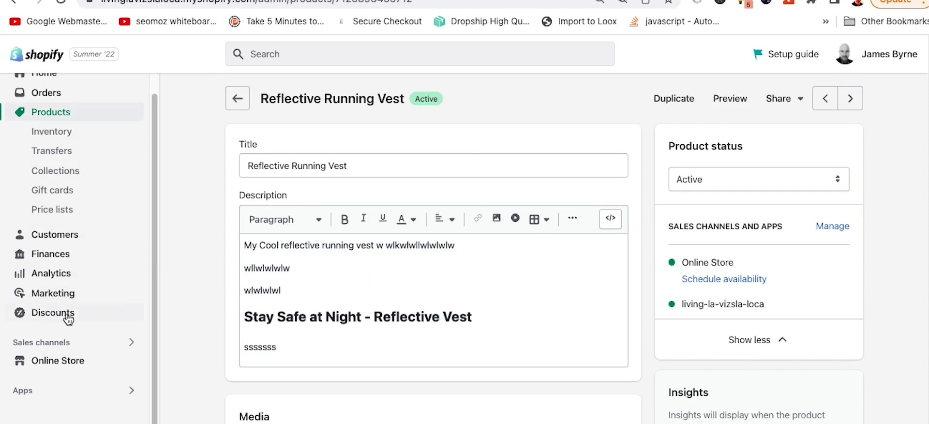
pyautogui.scroll(-3, 197, 280)
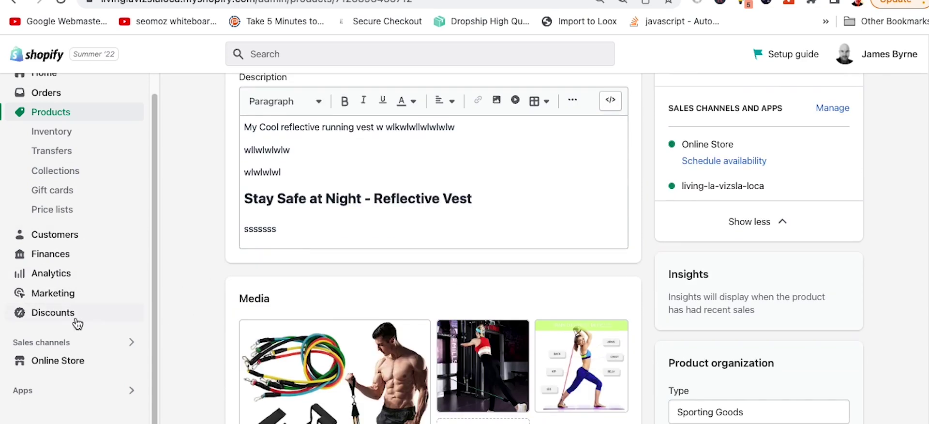
# Step: Visit Discounts and Online Store Themes, then open Settings on the Store details page
pyautogui.click(50, 313)
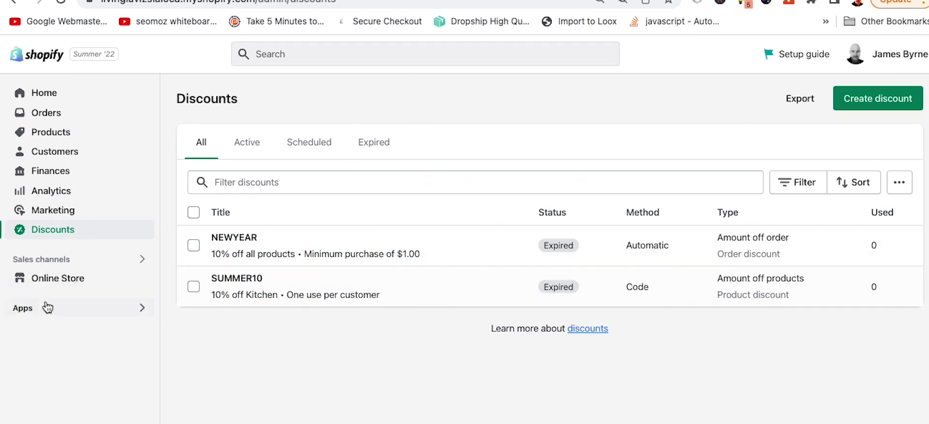
pyautogui.click(55, 284)
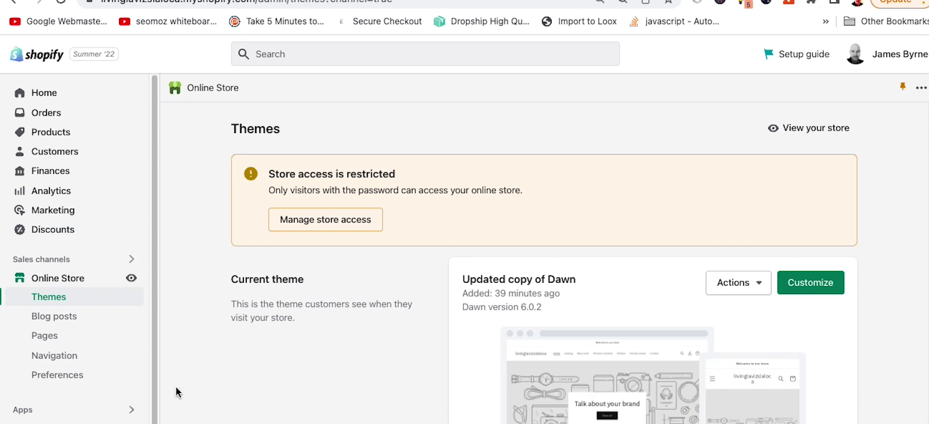
pyautogui.scroll(-3, 244, 332)
pyautogui.scroll(-1, 88, 390)
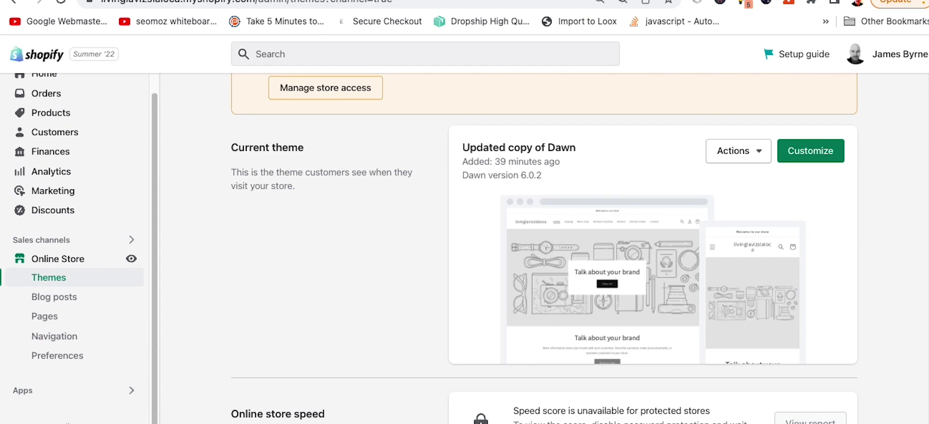
pyautogui.click(46, 422)
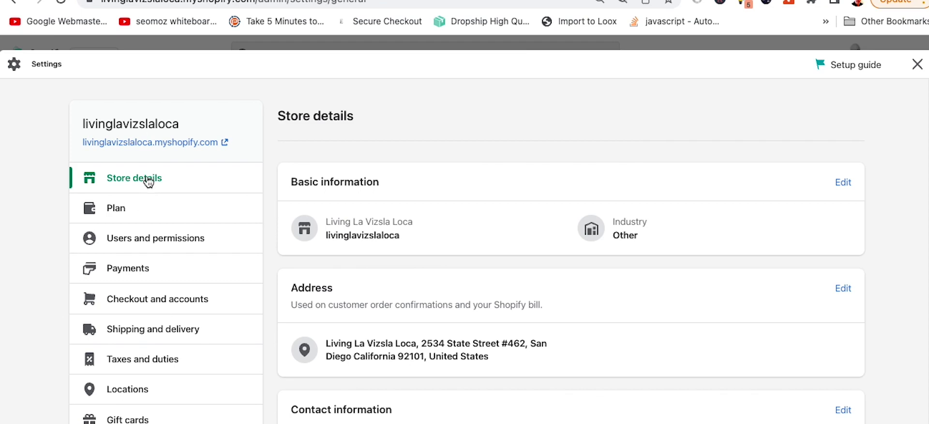
pyautogui.scroll(-3, 497, 253)
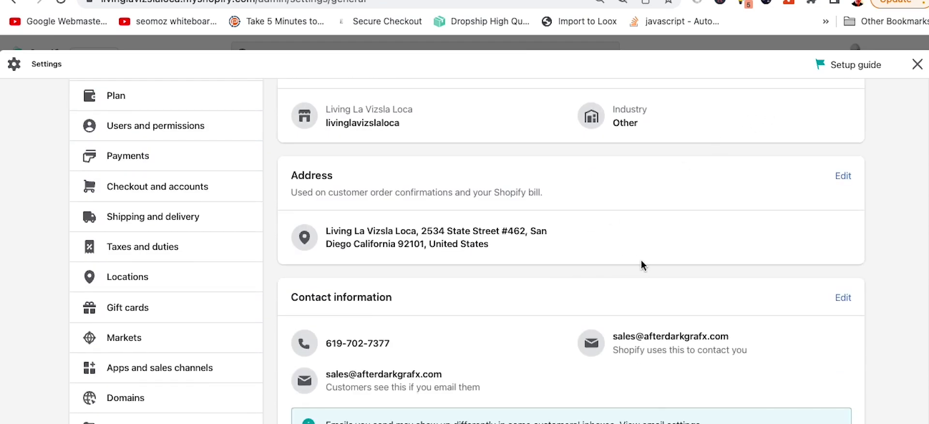
pyautogui.scroll(-10, 674, 230)
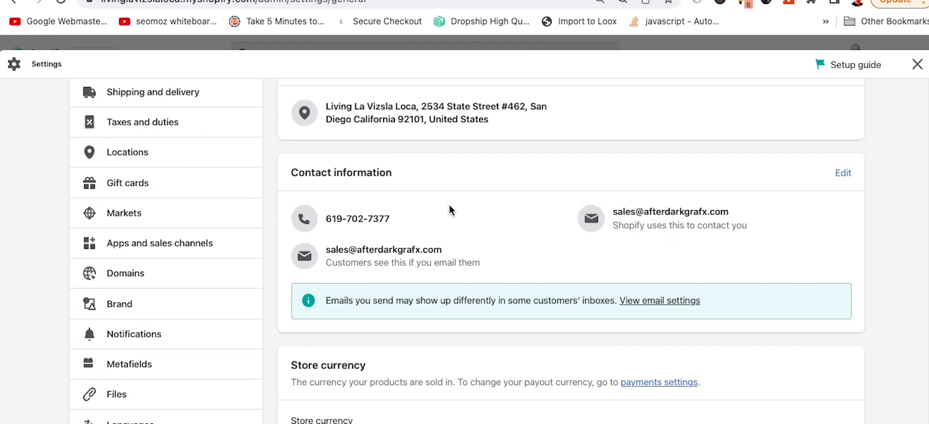
pyautogui.scroll(-3, 653, 296)
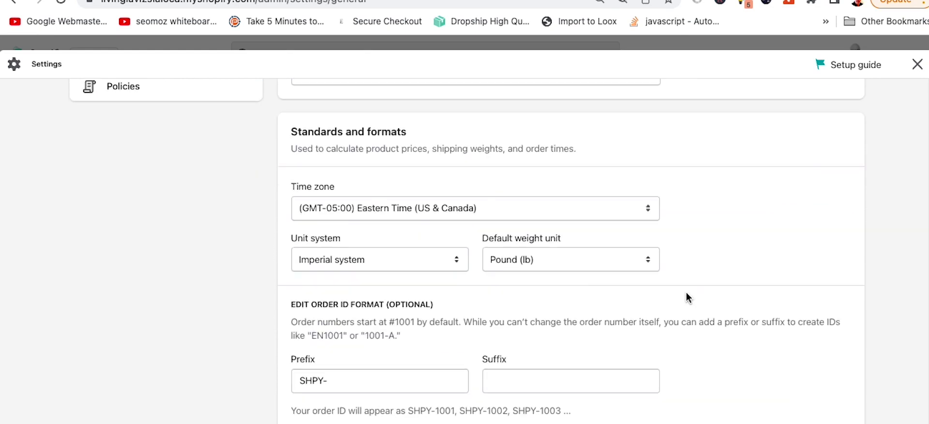
pyautogui.scroll(-1, 408, 332)
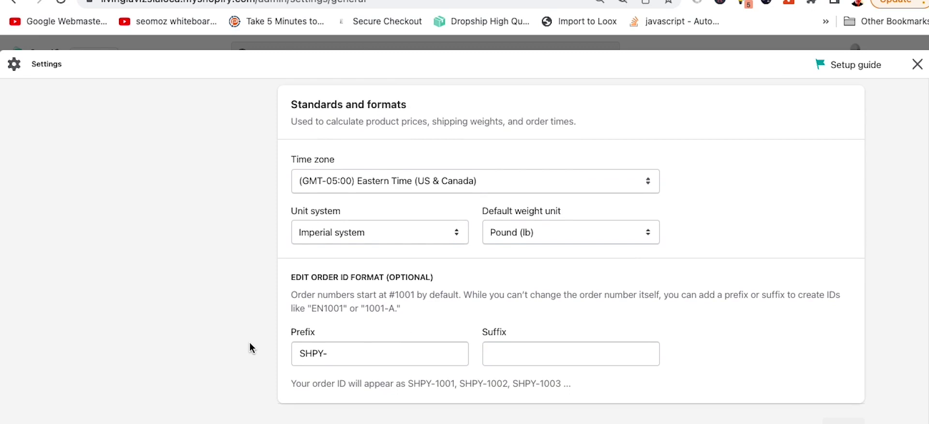
pyautogui.click(561, 237)
pyautogui.click(643, 217)
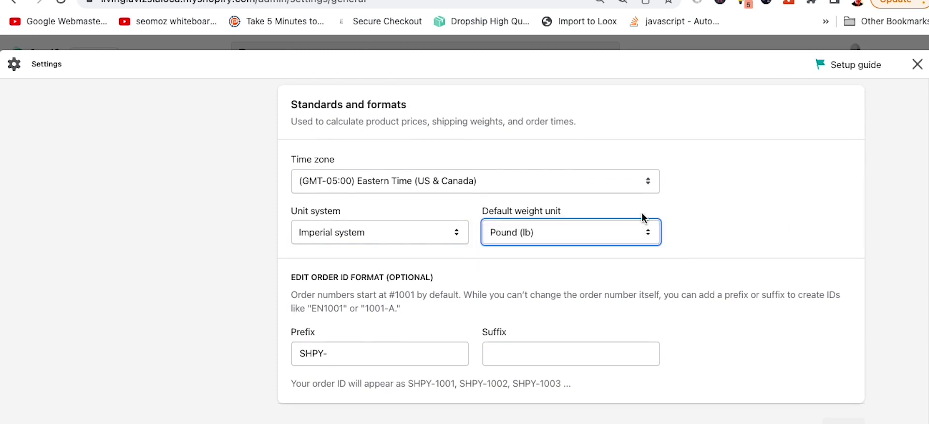
pyautogui.click(496, 190)
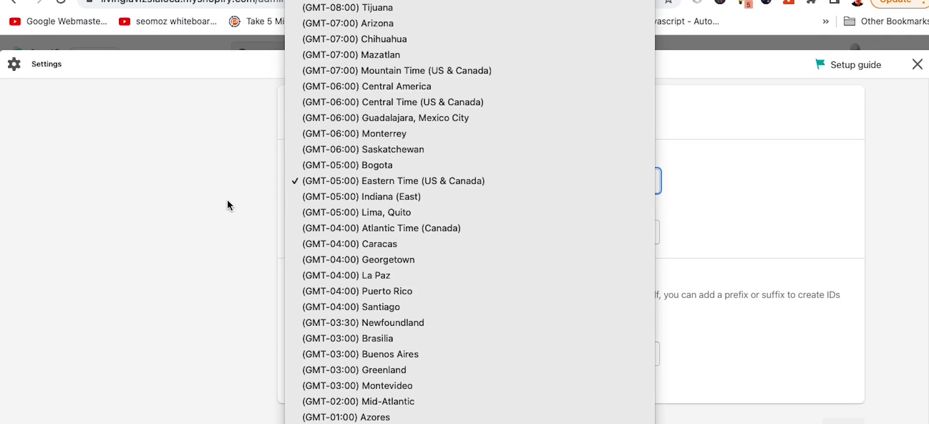
pyautogui.click(228, 199)
pyautogui.click(315, 181)
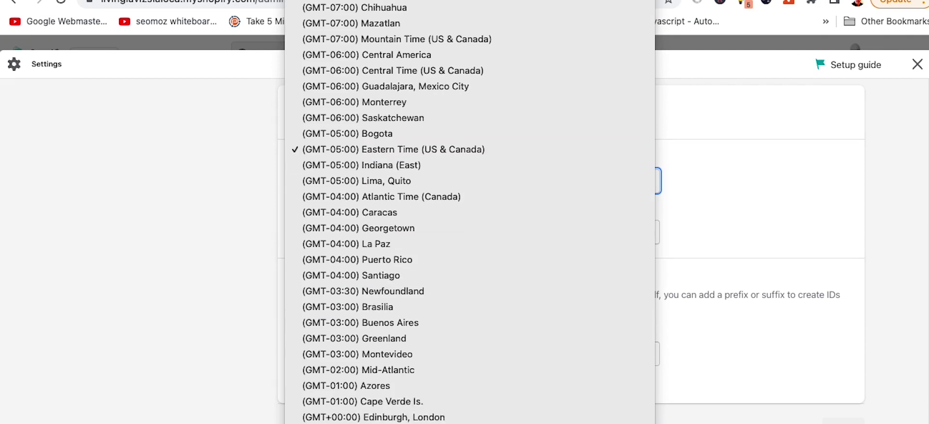
pyautogui.click(111, 235)
pyautogui.click(206, 256)
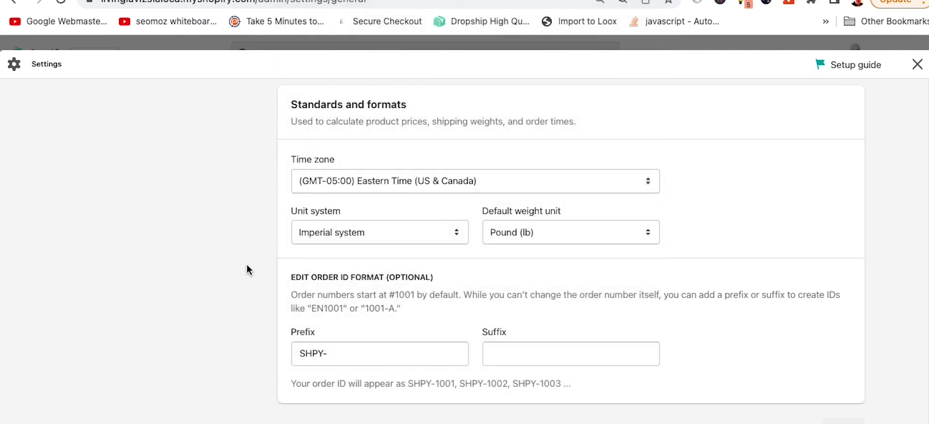
# Step: Delete the SHPY- order ID prefix and try out a suffix in the Suffix field
pyautogui.moveTo(329, 356); pyautogui.dragTo(276, 359)
pyautogui.press('super+c')
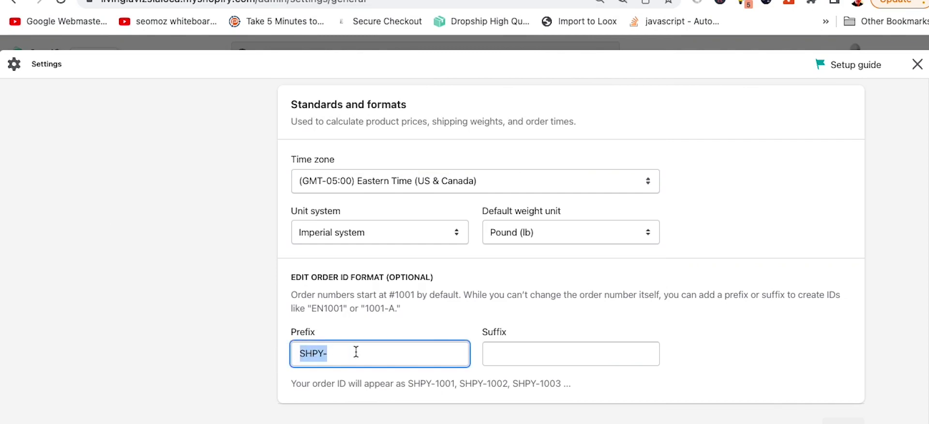
pyautogui.press('BackSpace')
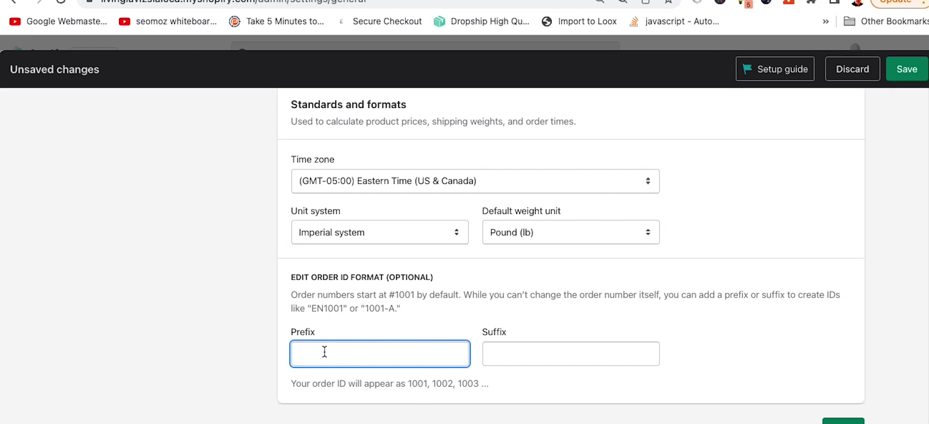
pyautogui.write('SHPY-')
pyautogui.click(543, 353)
pyautogui.press('super+v')
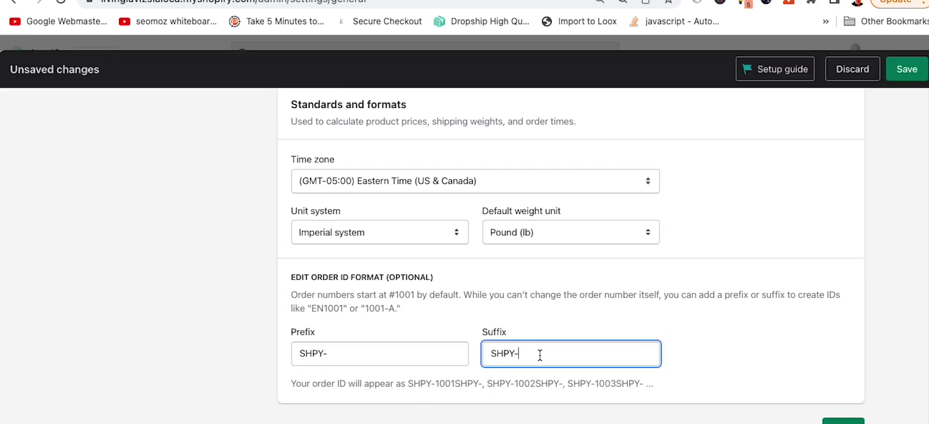
pyautogui.press('BackSpace')
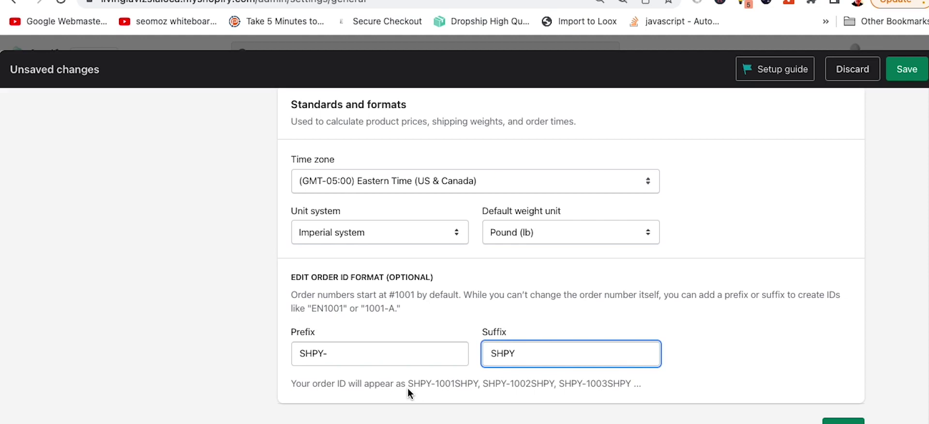
pyautogui.moveTo(518, 356); pyautogui.dragTo(476, 353)
pyautogui.write('ee')
pyautogui.press('BackSpace')
pyautogui.write('nd')
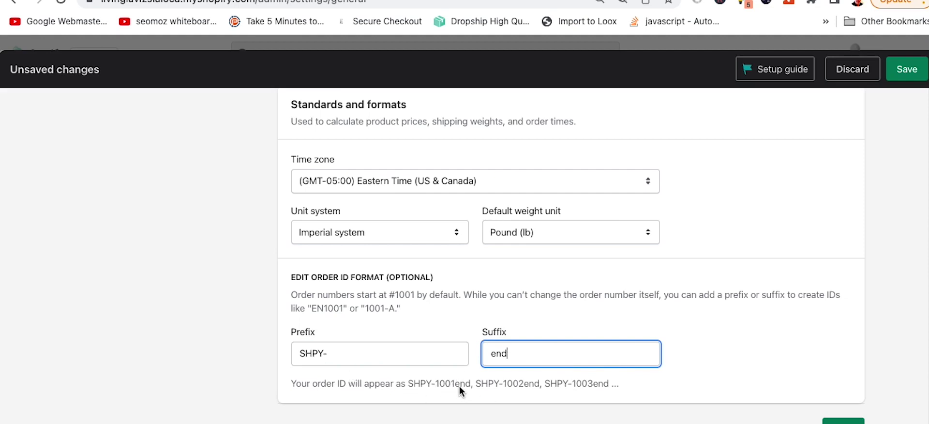
pyautogui.write('-')
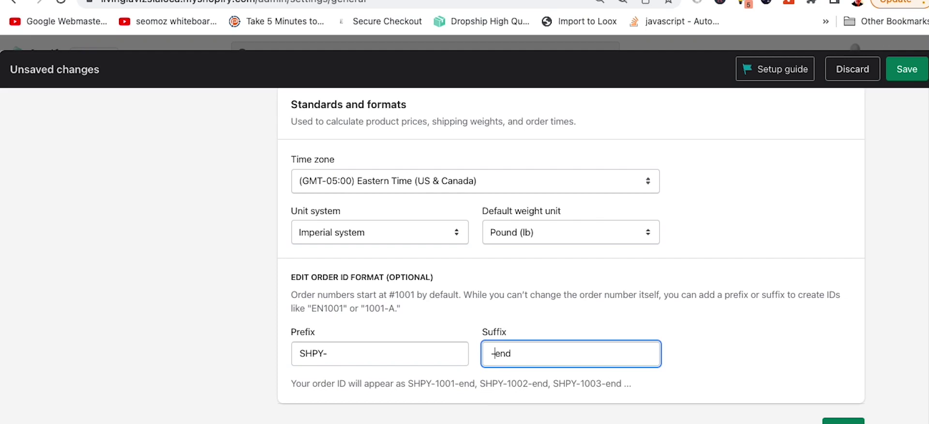
# Step: Clear the trial suffix and leftover prefix, enter the SHPY suffix, and save the order ID format
pyautogui.moveTo(408, 383); pyautogui.dragTo(442, 384)
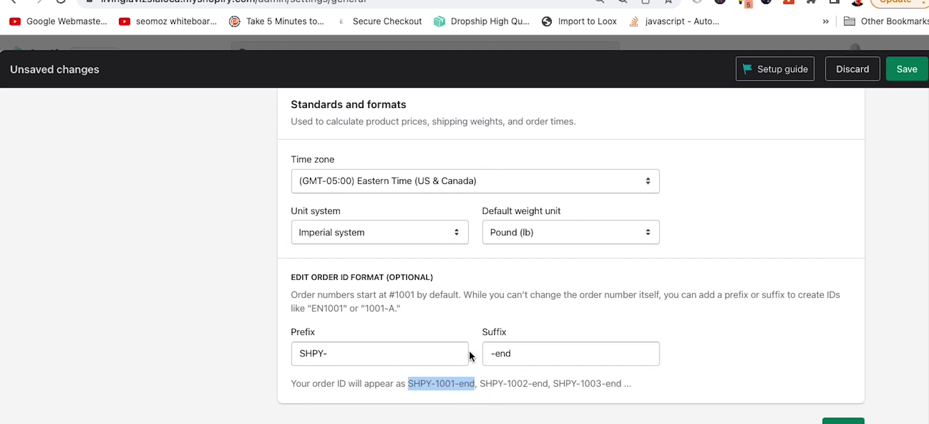
pyautogui.moveTo(484, 355); pyautogui.dragTo(529, 365)
pyautogui.press('BackSpace')
pyautogui.moveTo(333, 355); pyautogui.dragTo(290, 371)
pyautogui.press('BackSpace')
pyautogui.click(518, 351)
pyautogui.write('SHPY')
pyautogui.write('-')
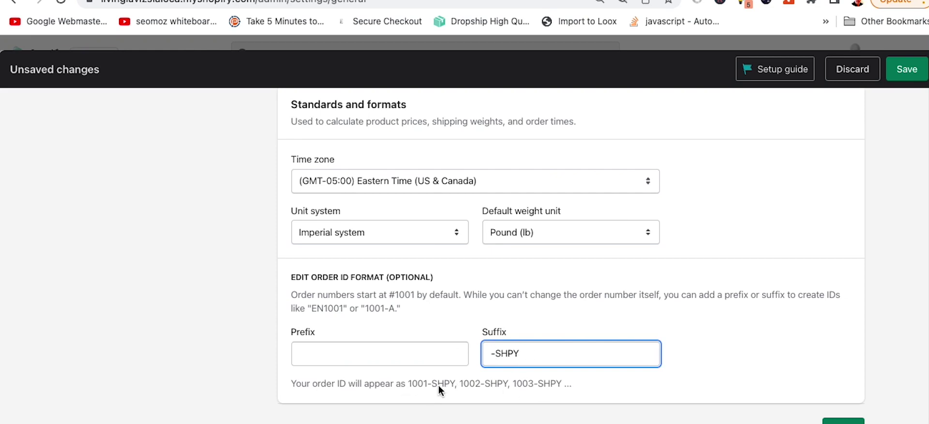
pyautogui.moveTo(450, 383); pyautogui.dragTo(430, 384)
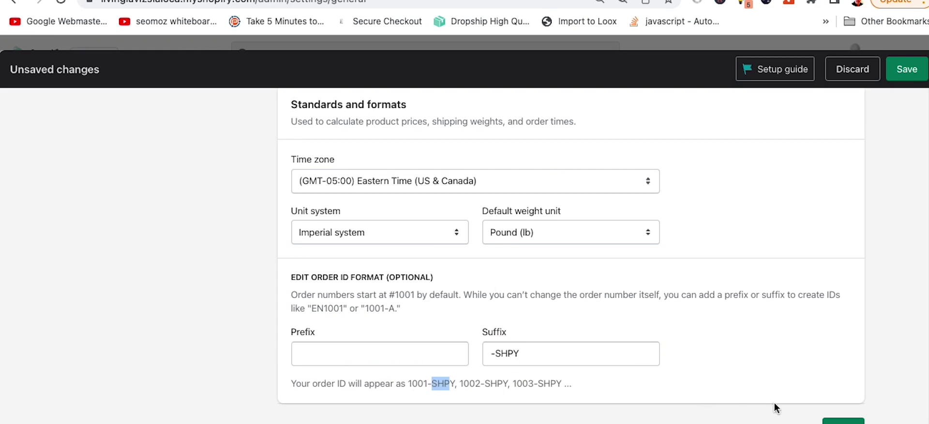
pyautogui.click(843, 420)
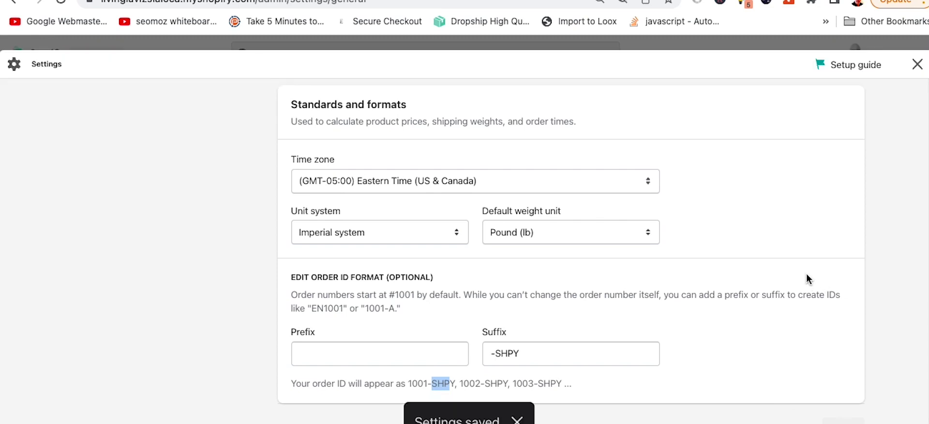
pyautogui.scroll(-2, 807, 274)
pyautogui.scroll(10, 806, 274)
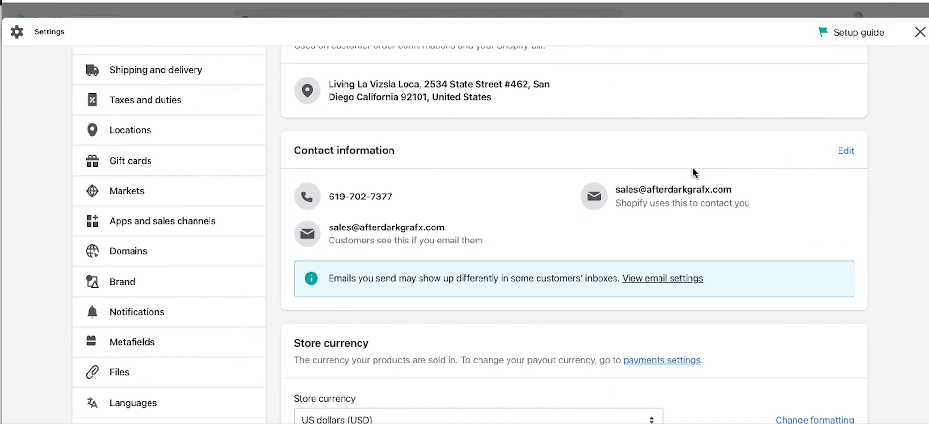
pyautogui.scroll(-5, 149, 309)
pyautogui.scroll(5, 149, 309)
pyautogui.scroll(1, 145, 125)
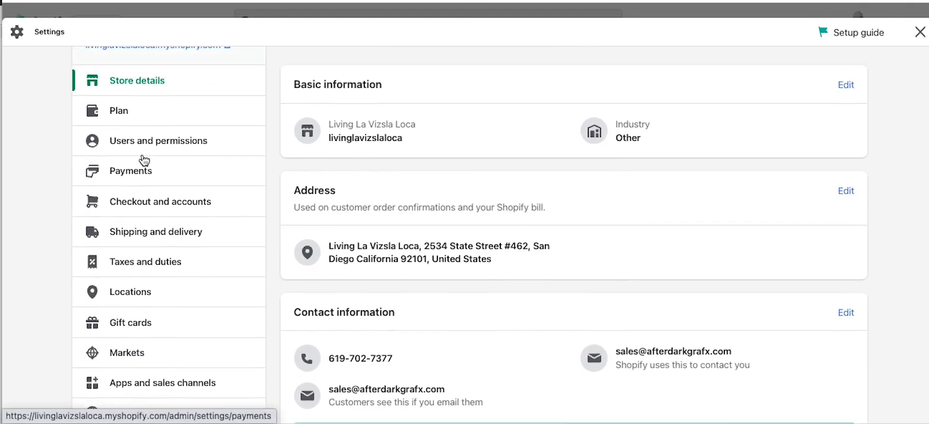
pyautogui.scroll(1, 144, 160)
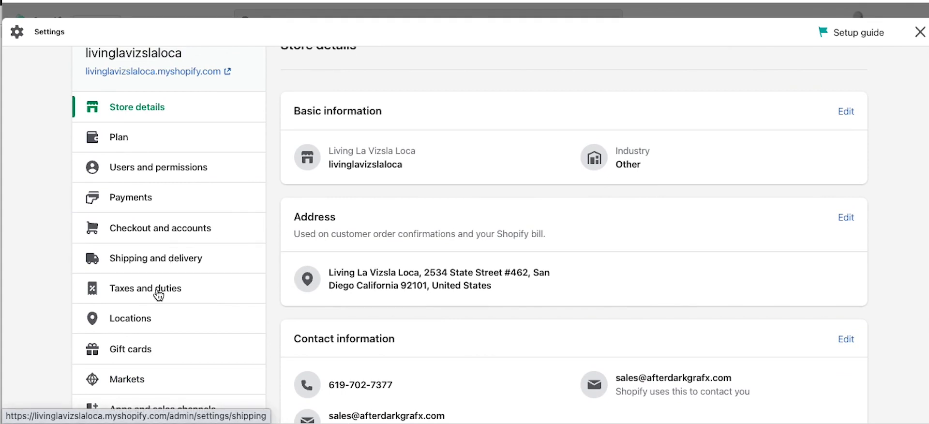
pyautogui.scroll(-3, 228, 284)
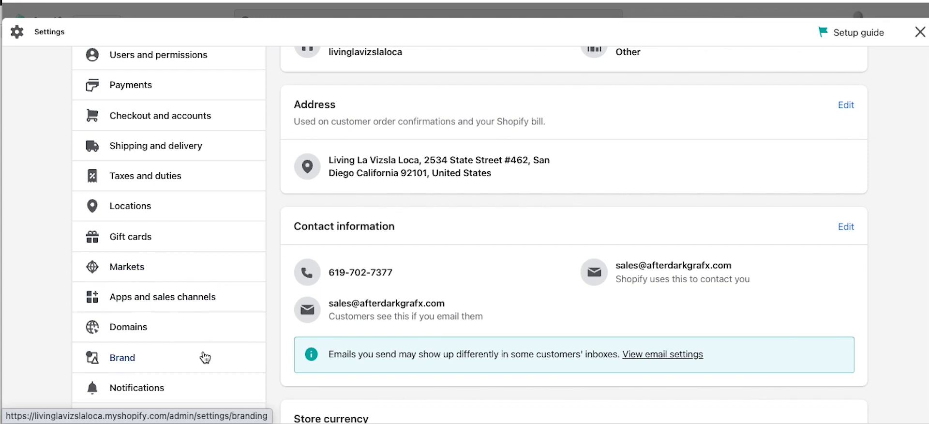
pyautogui.scroll(-2, 209, 350)
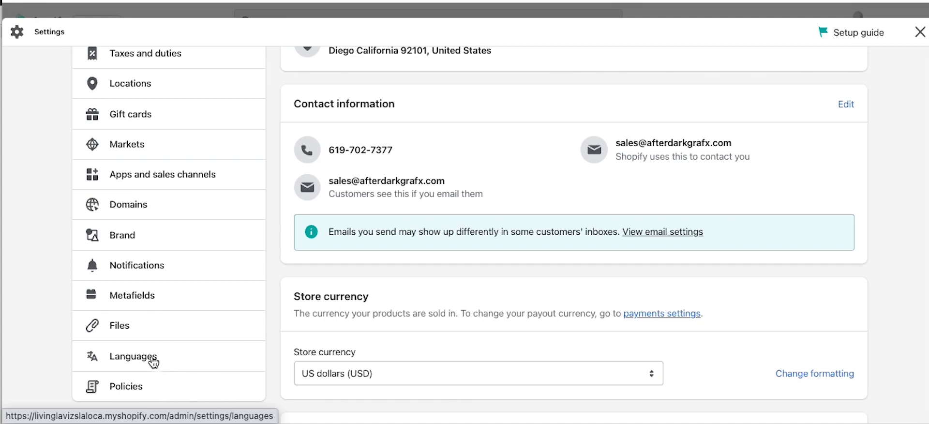
# Step: Upload menshealth.png to the store's Files settings
pyautogui.click(121, 331)
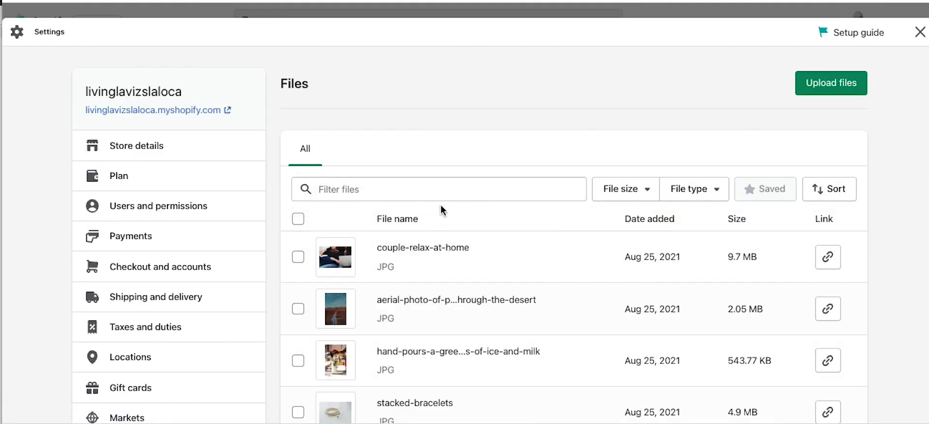
pyautogui.click(836, 86)
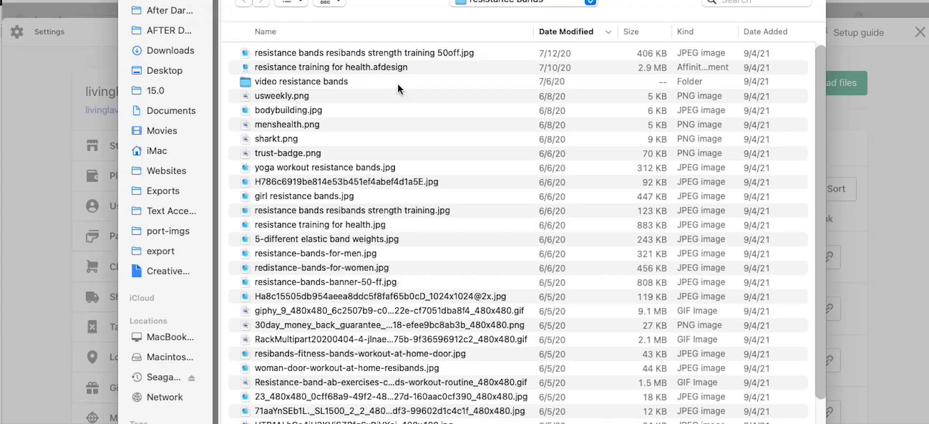
pyautogui.click(280, 126)
pyautogui.press('Return')
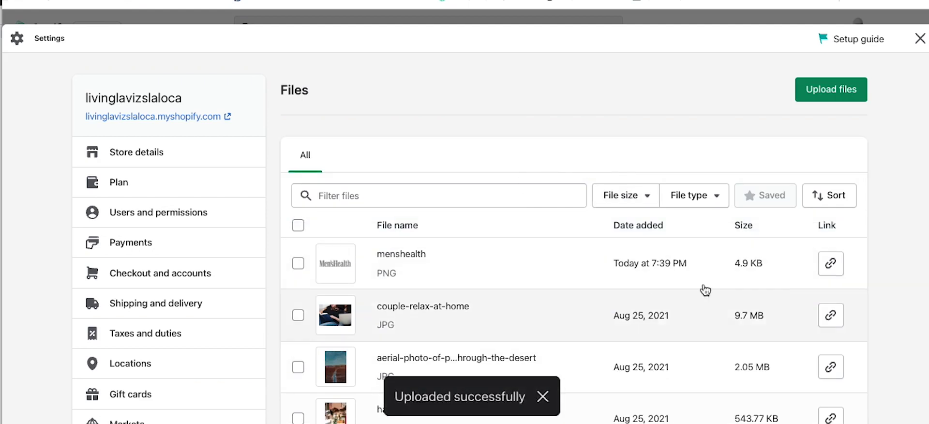
# Step: Copy the menshealth image link and confirm it opens the image in a new tab
pyautogui.click(829, 268)
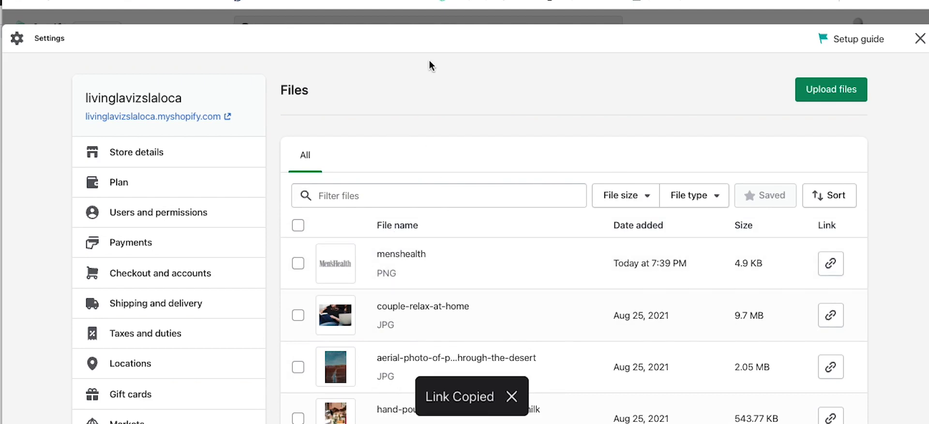
pyautogui.hotkey('ctrl', 't')
pyautogui.hotkey('ctrl', 'v')
pyautogui.press('Return')
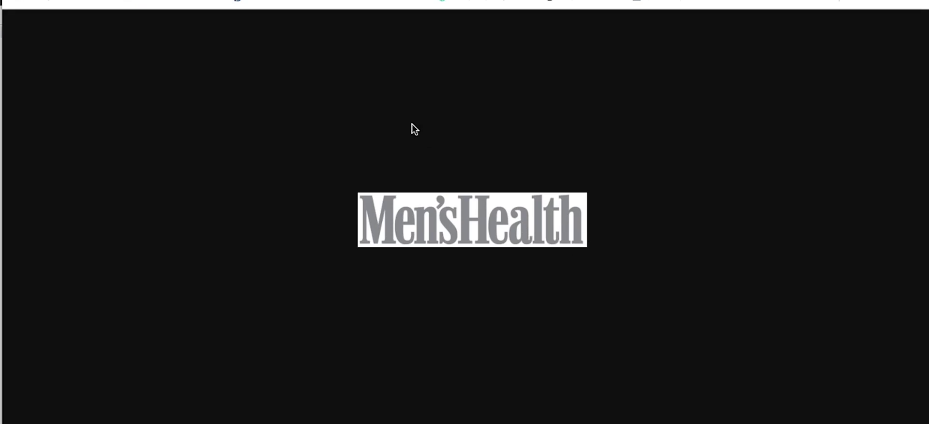
pyautogui.hotkey('ctrl', 'w')
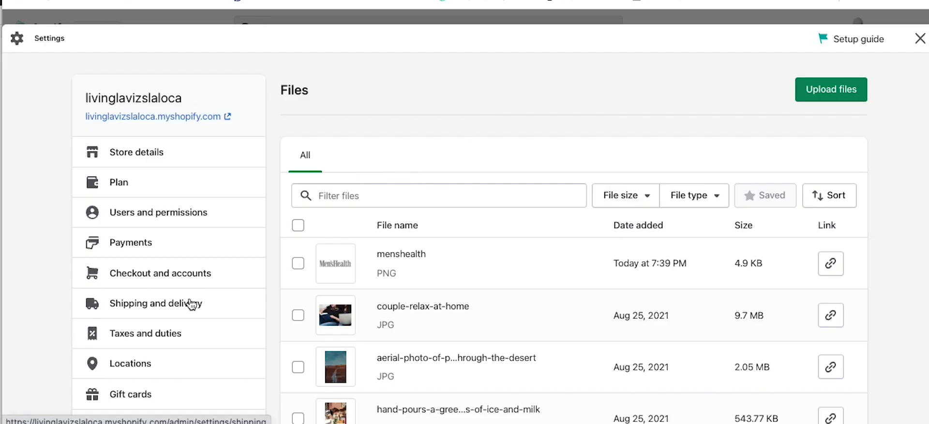
pyautogui.scroll(-1, 127, 254)
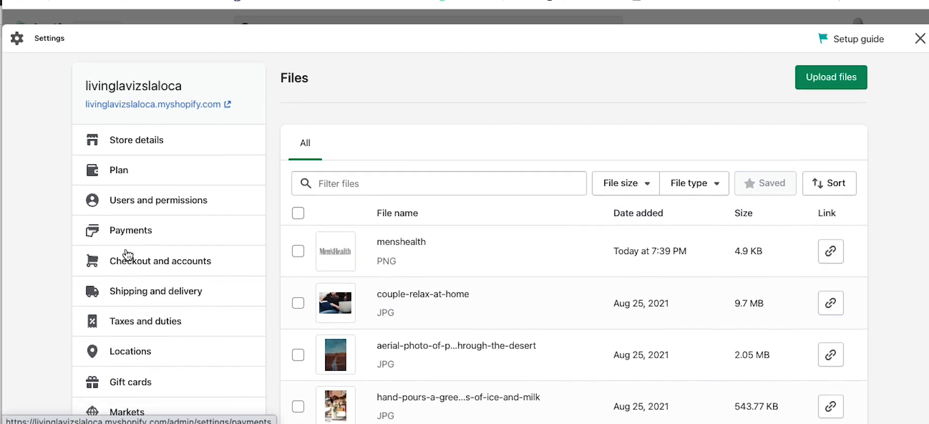
pyautogui.scroll(-1, 128, 255)
# Step: Open Checkout and accounts and review customer account, contact method and customer information options
pyautogui.click(128, 254)
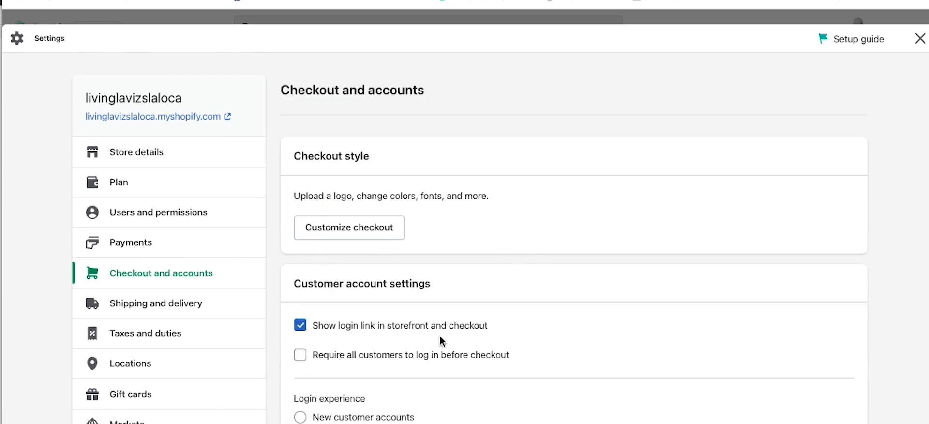
pyautogui.scroll(-3, 474, 215)
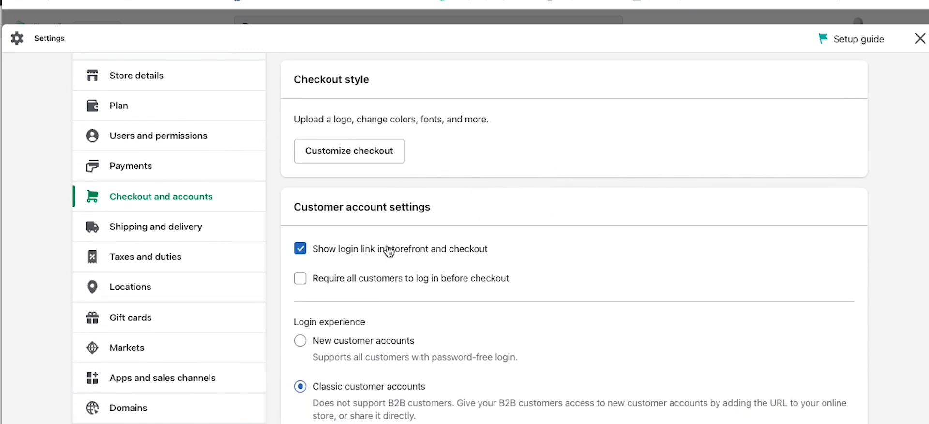
pyautogui.scroll(-3, 593, 250)
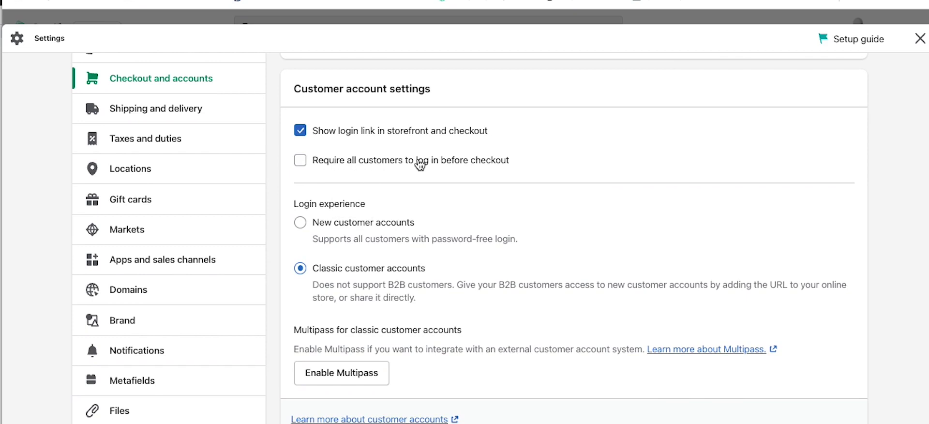
pyautogui.scroll(-1, 490, 183)
pyautogui.scroll(-3, 490, 182)
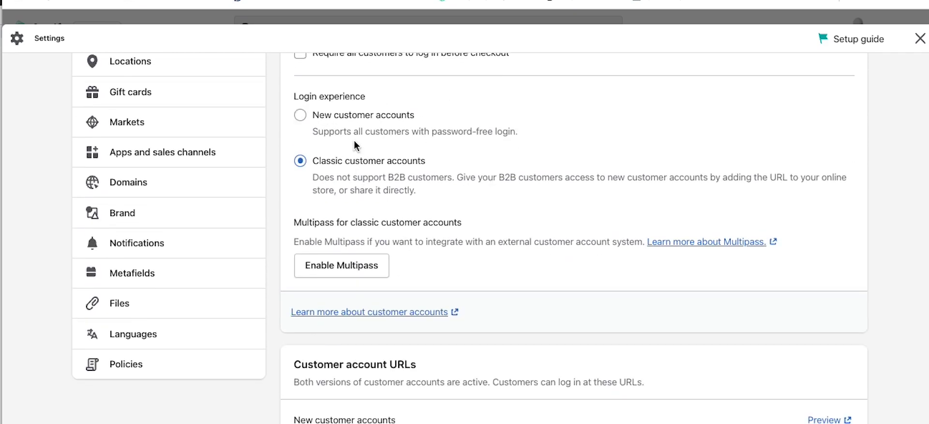
pyautogui.scroll(1, 498, 147)
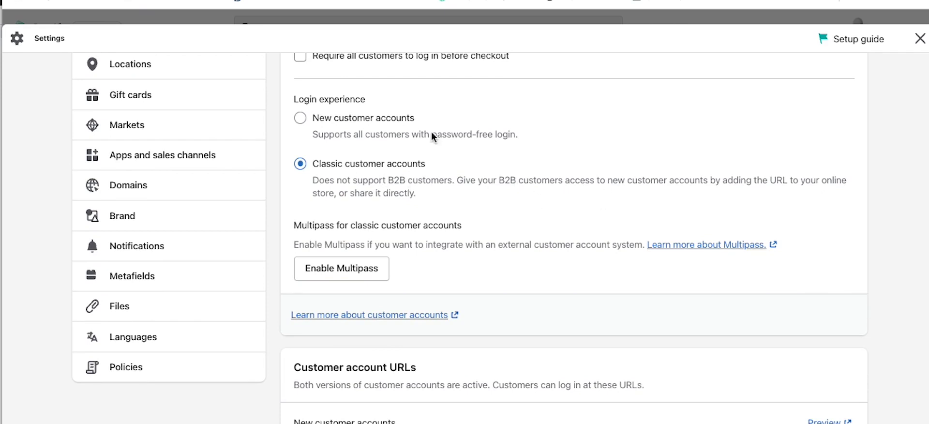
pyautogui.scroll(-2, 460, 234)
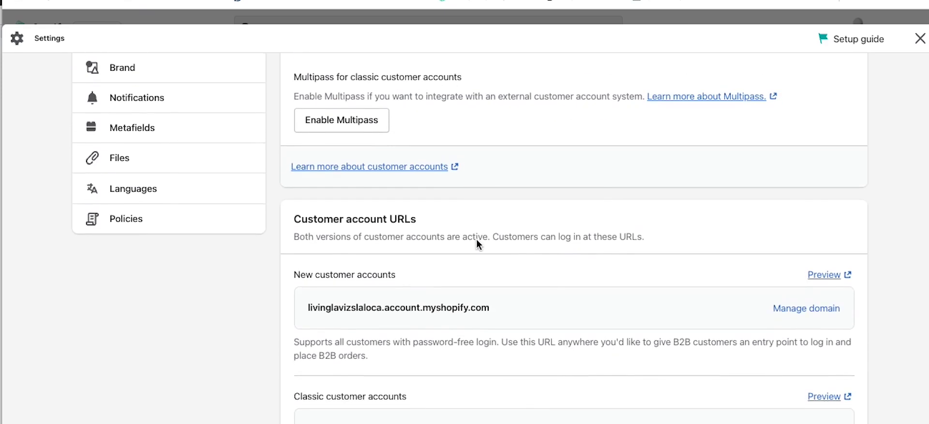
pyautogui.scroll(-1, 532, 254)
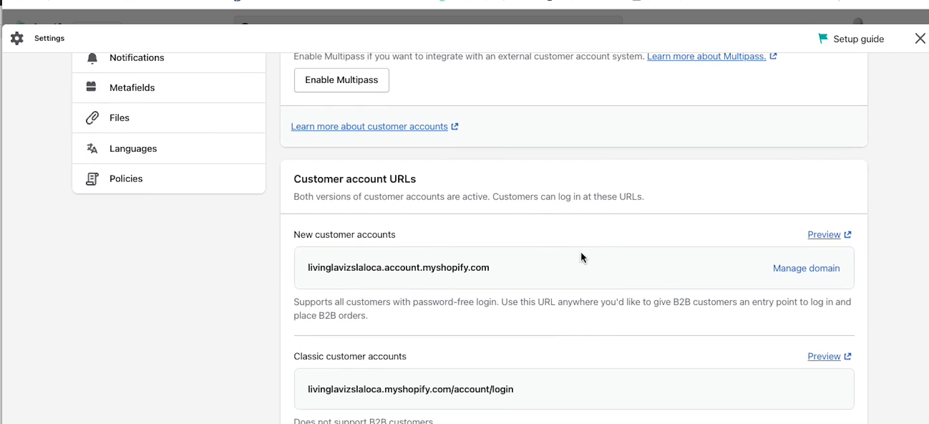
pyautogui.scroll(-5, 585, 269)
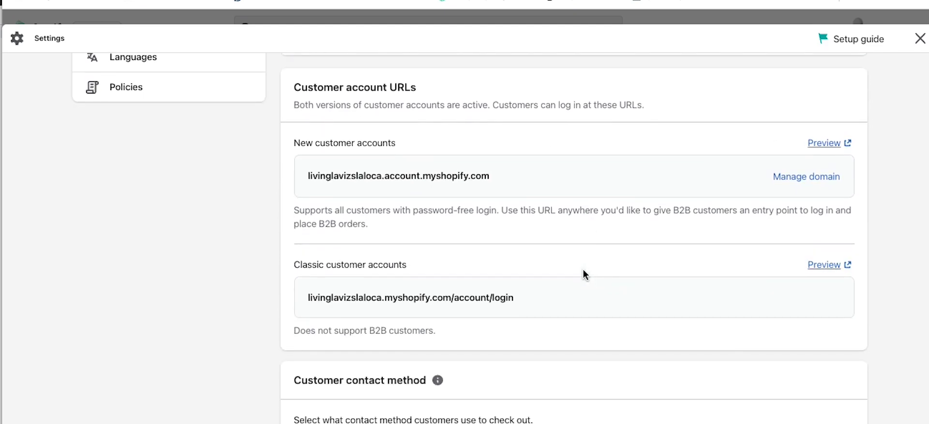
pyautogui.scroll(-7, 582, 269)
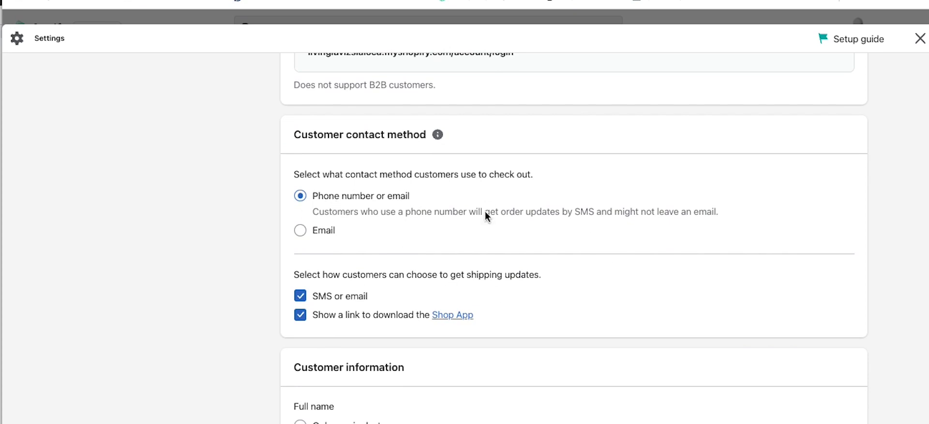
pyautogui.scroll(-1, 403, 239)
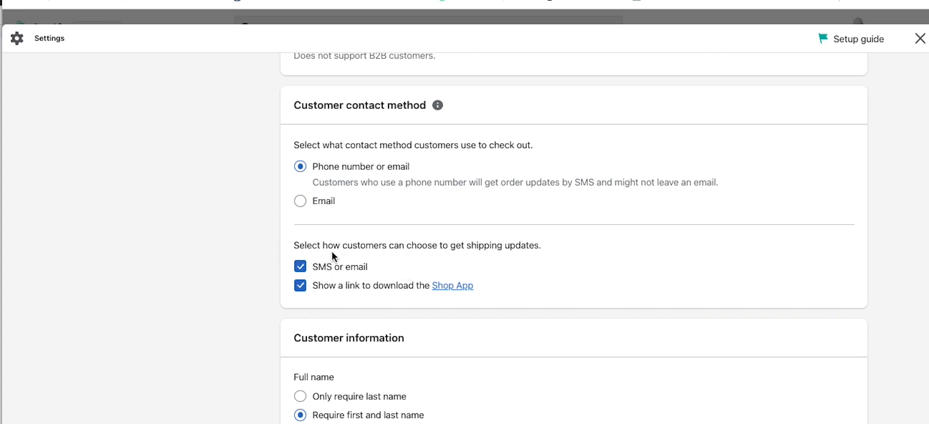
pyautogui.scroll(-3, 570, 278)
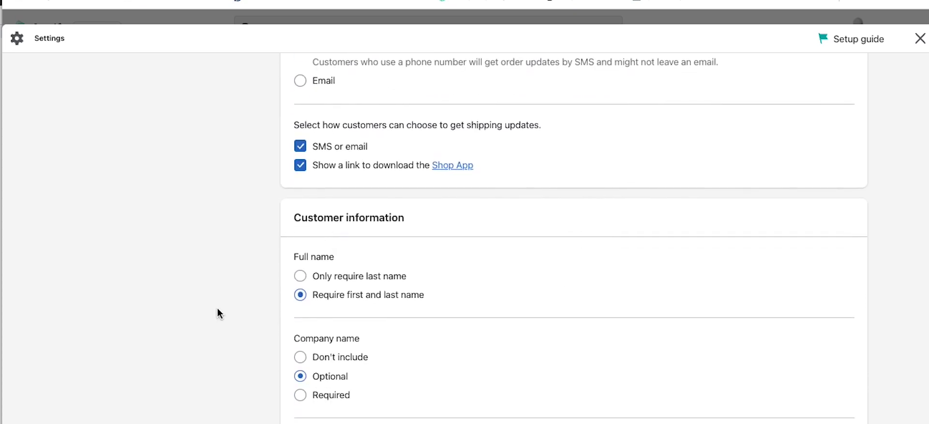
pyautogui.scroll(-3, 232, 308)
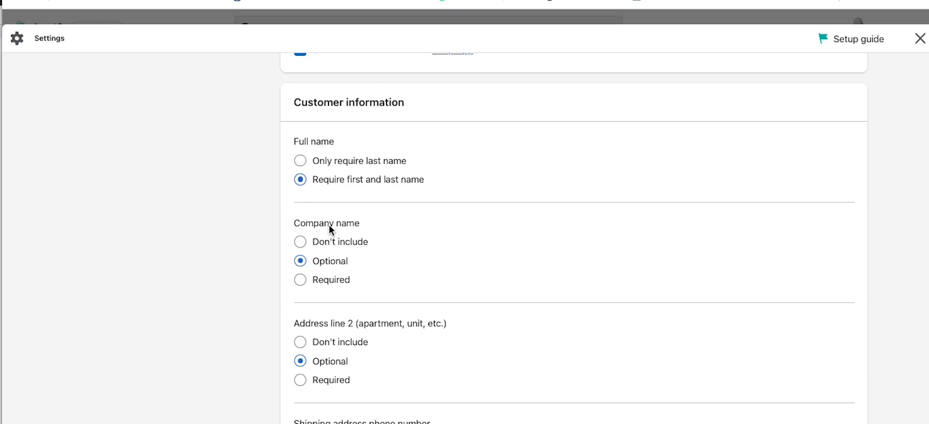
pyautogui.scroll(-3, 251, 273)
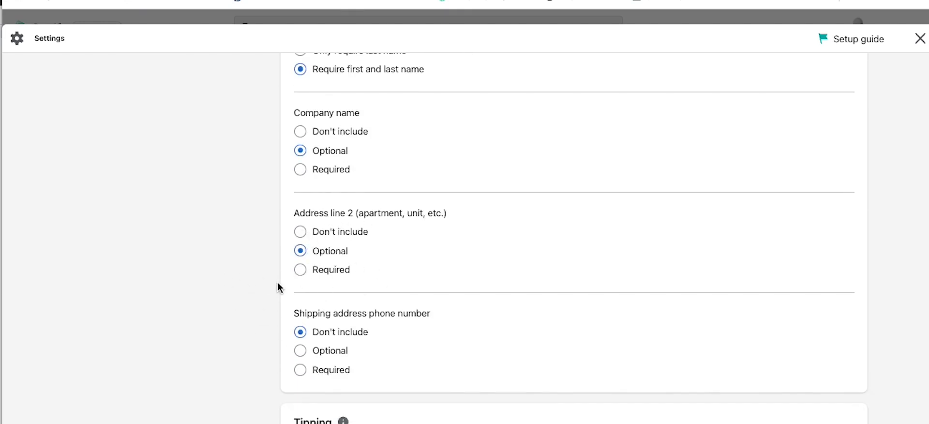
pyautogui.scroll(-2, 275, 283)
pyautogui.scroll(-1, 269, 289)
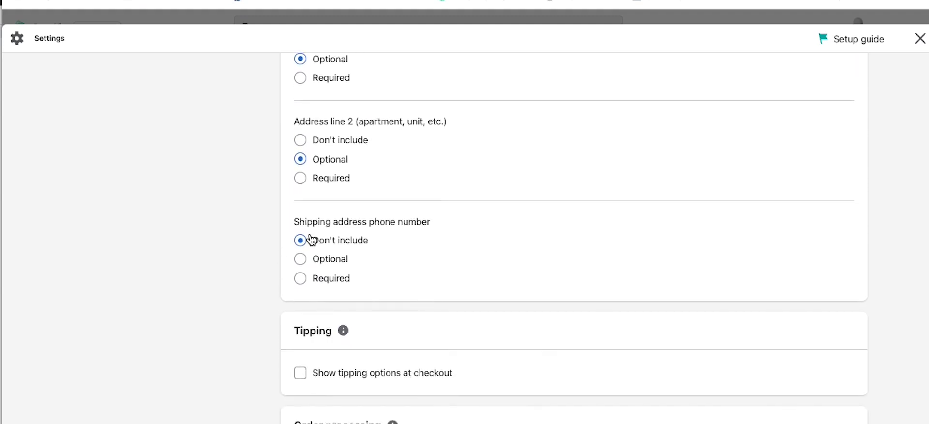
pyautogui.click(323, 261)
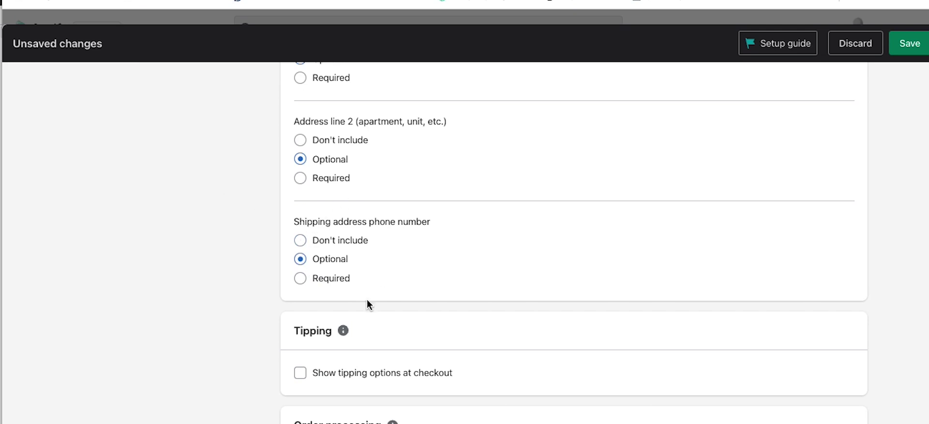
pyautogui.click(300, 241)
pyautogui.scroll(-2, 261, 290)
pyautogui.scroll(-3, 259, 293)
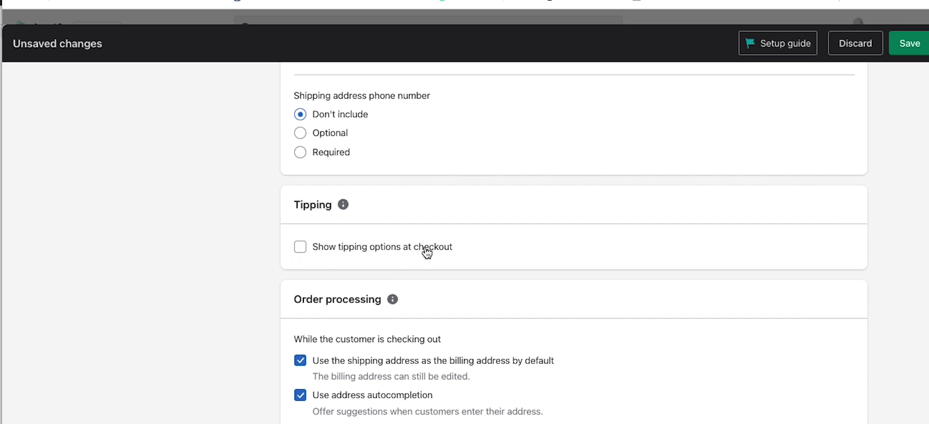
pyautogui.click(300, 247)
pyautogui.scroll(-3, 448, 307)
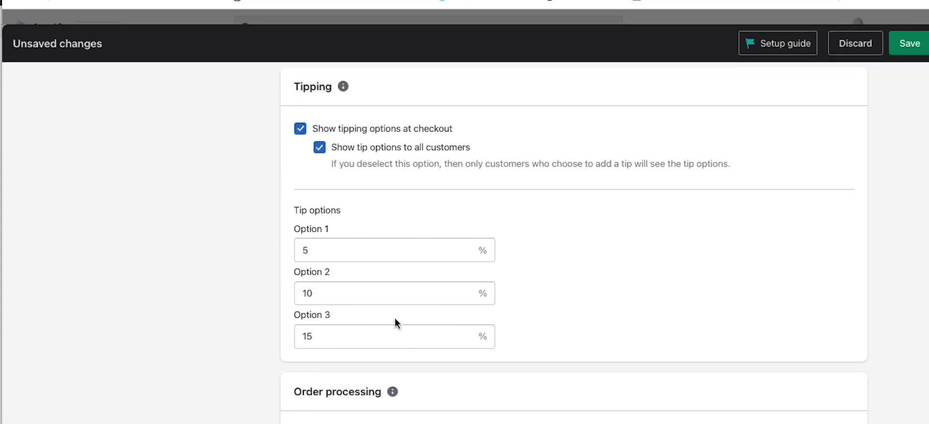
pyautogui.scroll(-3, 606, 297)
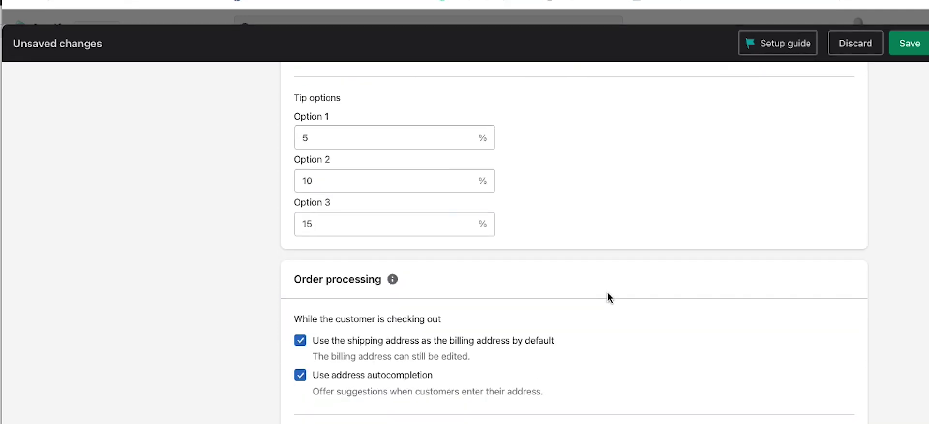
pyautogui.scroll(6, 387, 188)
pyautogui.scroll(-9, 517, 246)
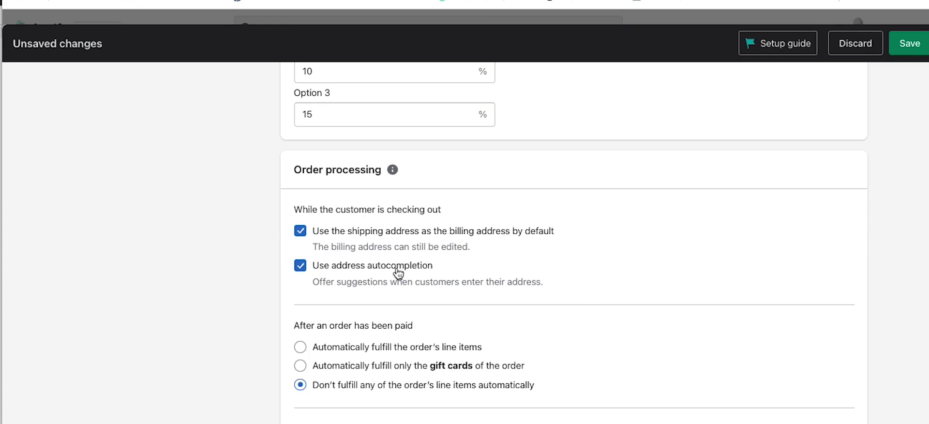
pyautogui.scroll(-3, 263, 293)
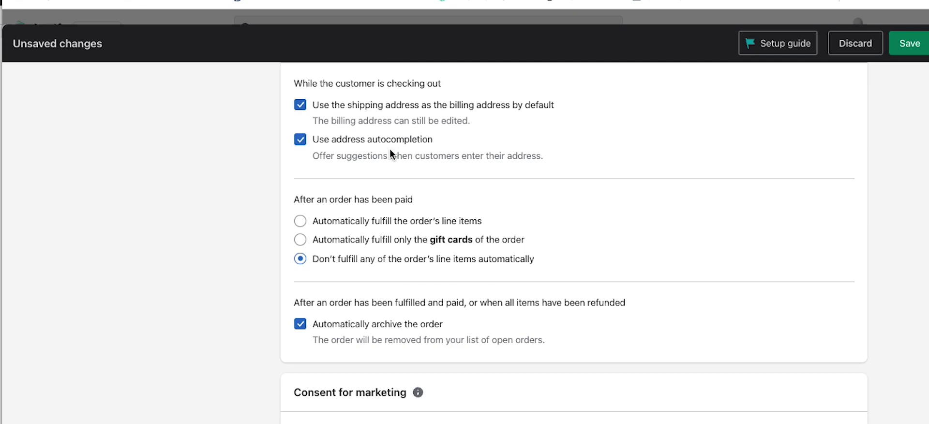
pyautogui.scroll(-1, 265, 257)
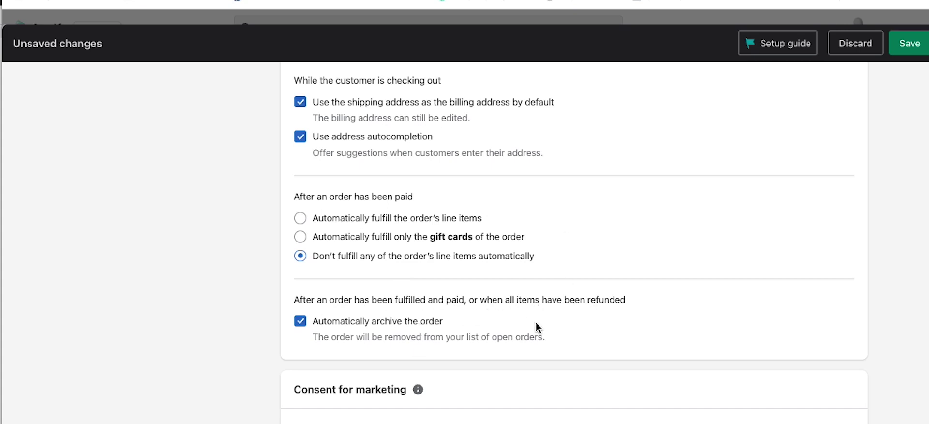
pyautogui.scroll(-3, 535, 324)
pyautogui.scroll(-1, 618, 291)
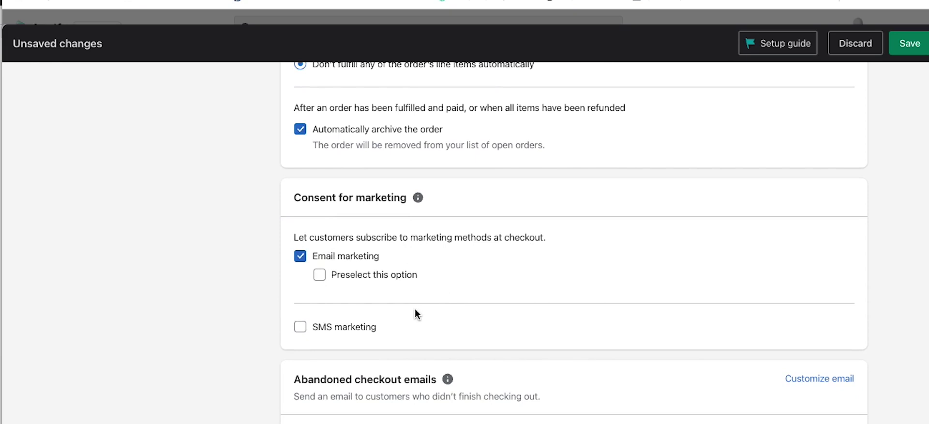
pyautogui.scroll(-2, 536, 254)
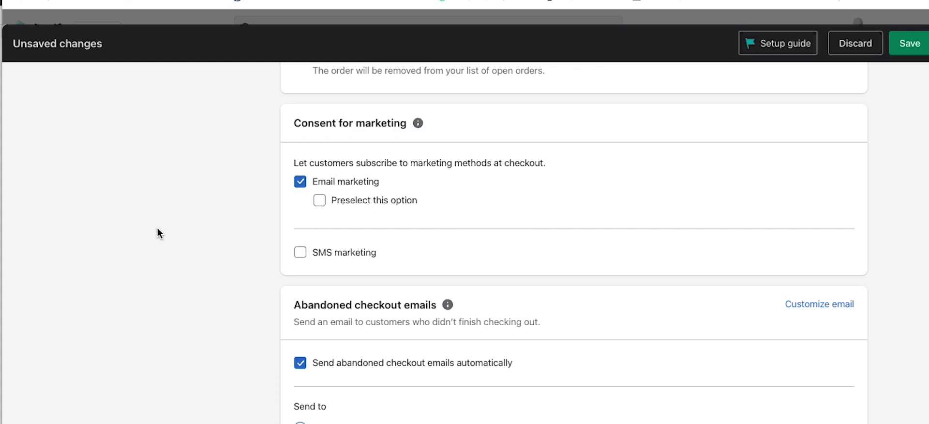
# Step: Scroll to Additional scripts at the bottom and save the checkout and accounts settings
pyautogui.scroll(-3, 173, 211)
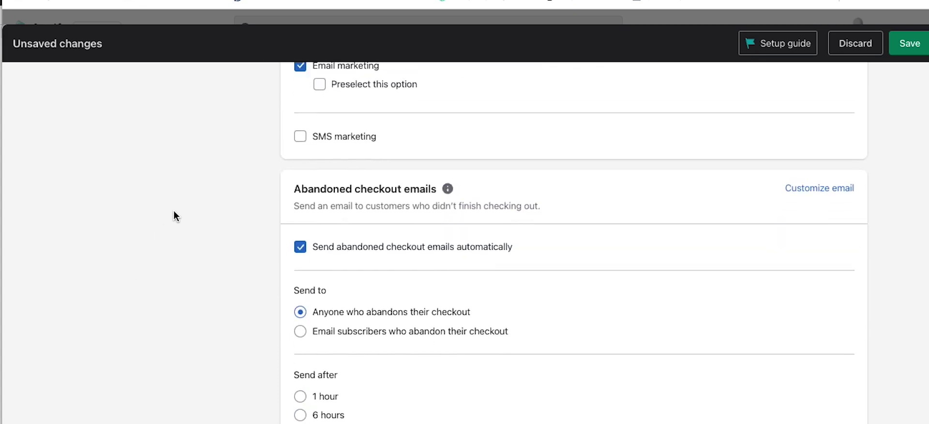
pyautogui.scroll(1, 173, 210)
pyautogui.scroll(-3, 173, 210)
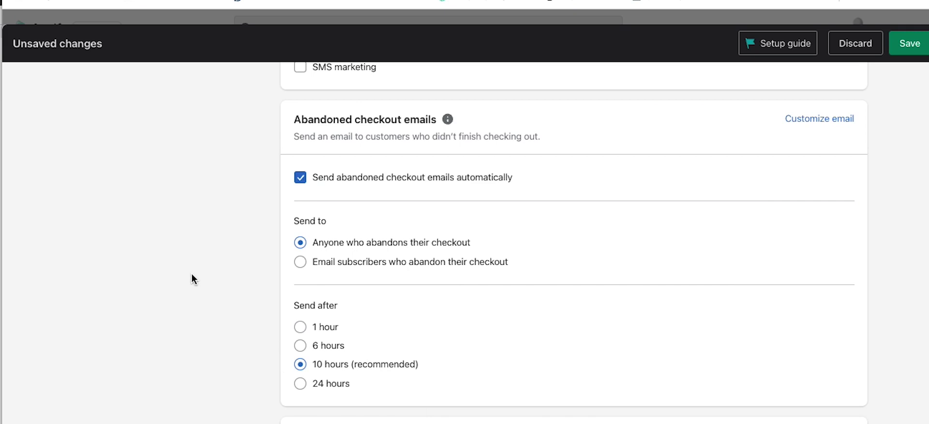
pyautogui.scroll(-3, 192, 274)
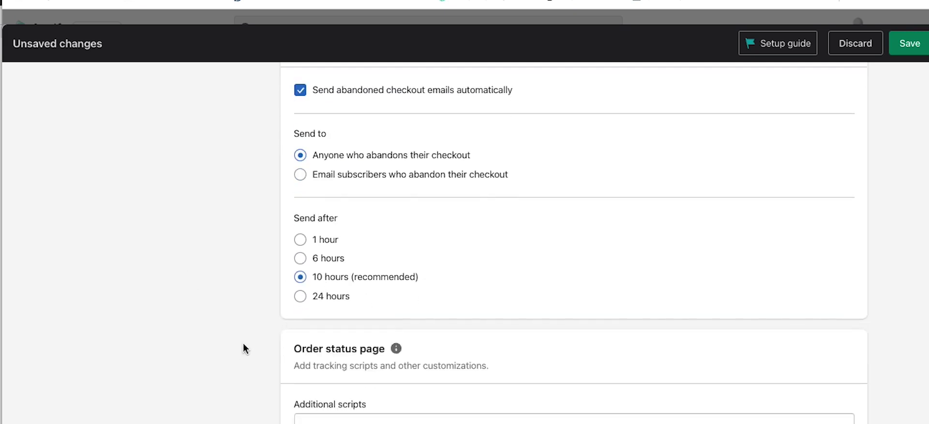
pyautogui.scroll(-1, 245, 343)
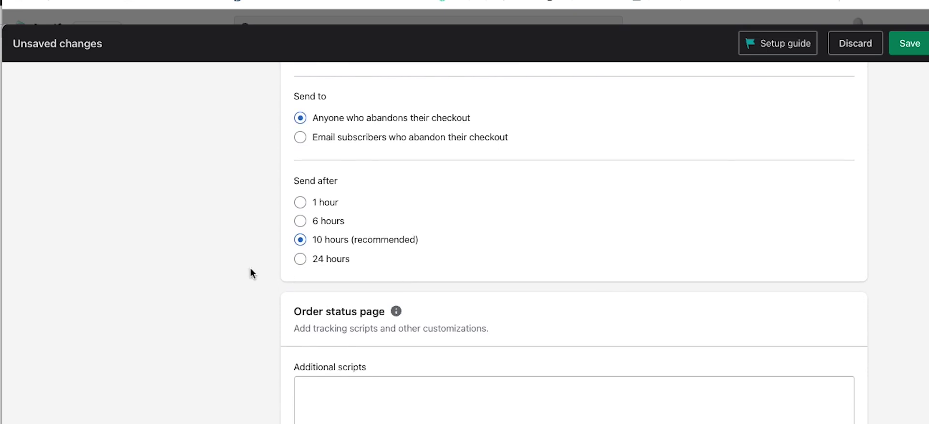
pyautogui.scroll(-3, 257, 263)
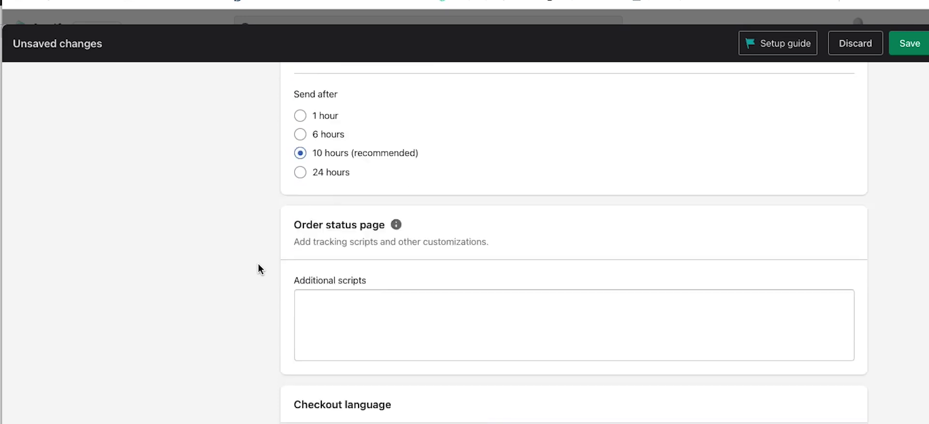
pyautogui.click(368, 284)
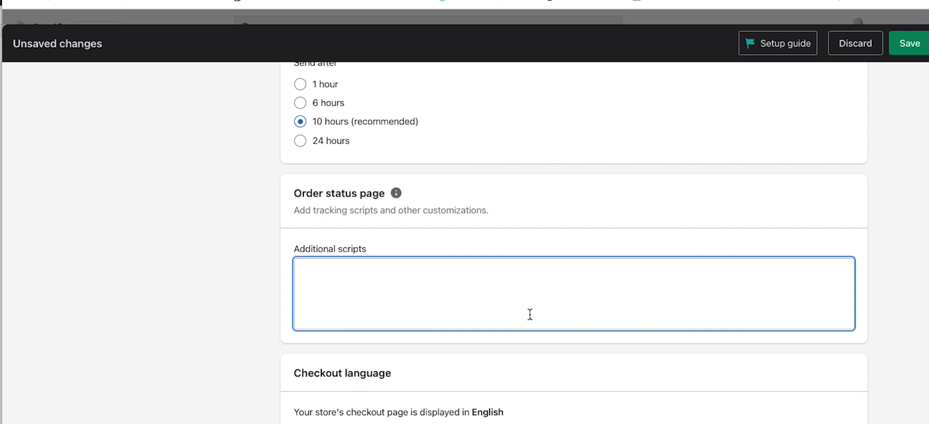
pyautogui.scroll(-3, 255, 309)
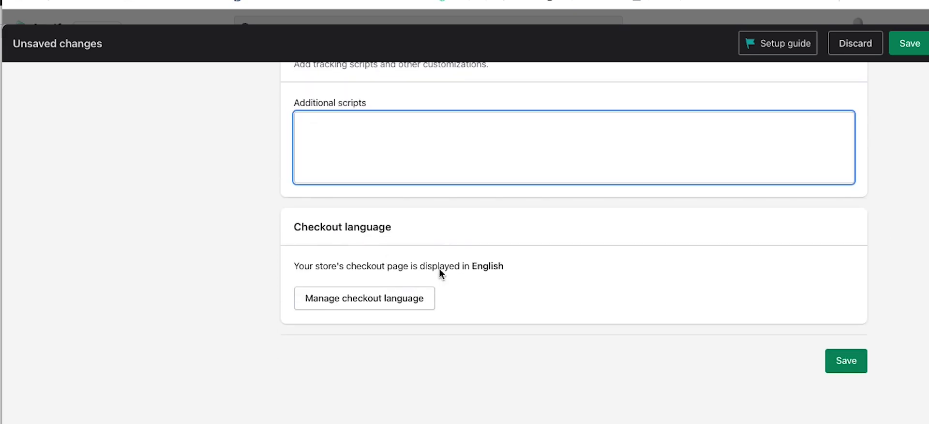
pyautogui.click(834, 356)
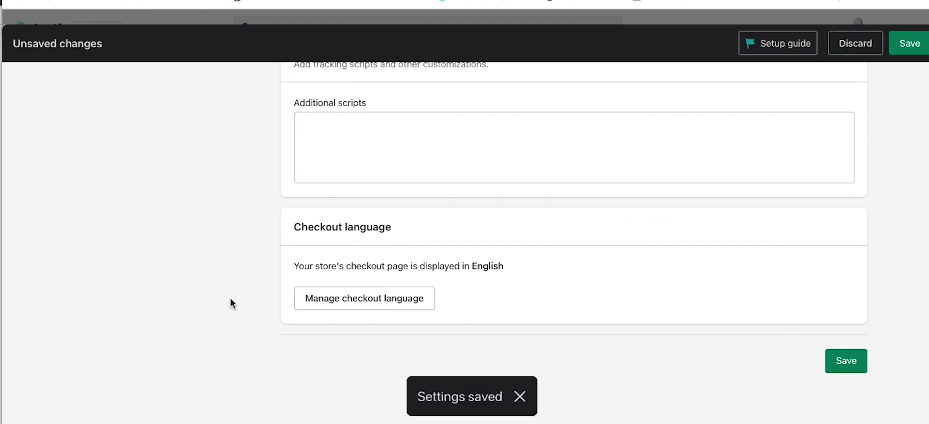
pyautogui.scroll(20, 230, 298)
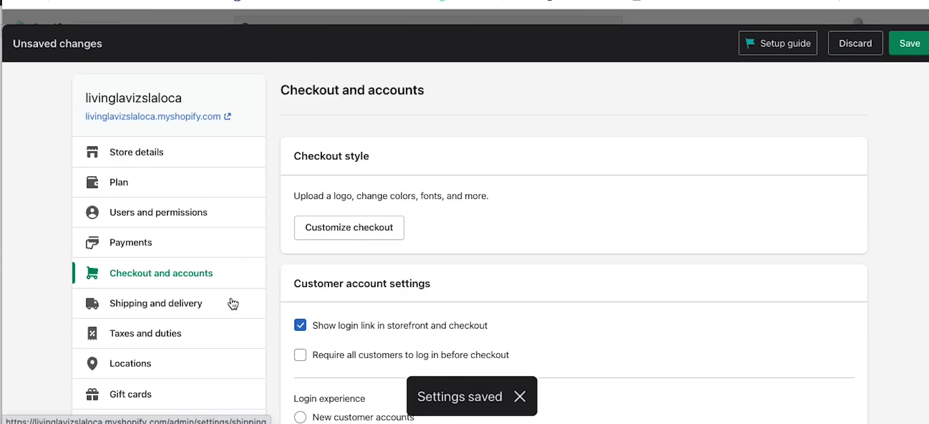
# Step: Open Shipping and delivery and review the Rest of world and USA weight-based general rates
pyautogui.scroll(-1, 34, 259)
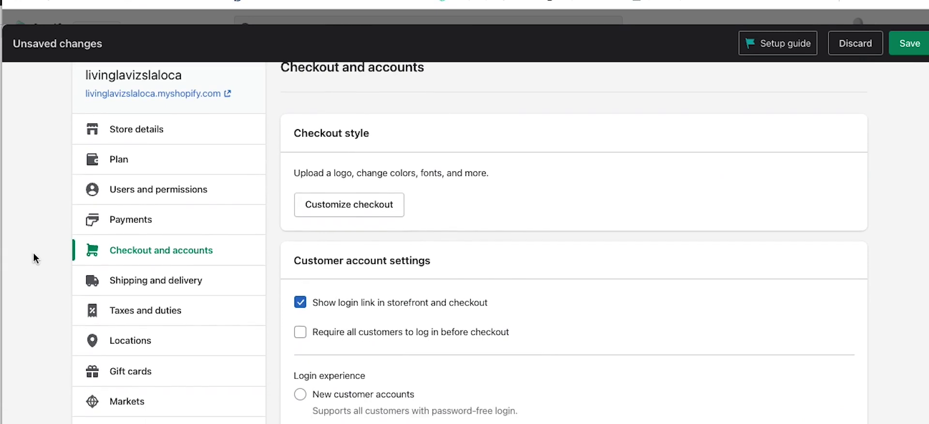
pyautogui.scroll(-3, 34, 259)
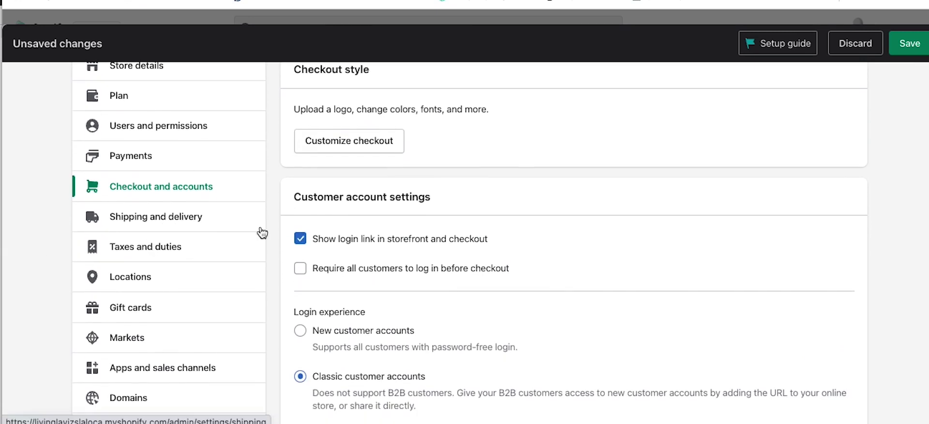
pyautogui.click(261, 229)
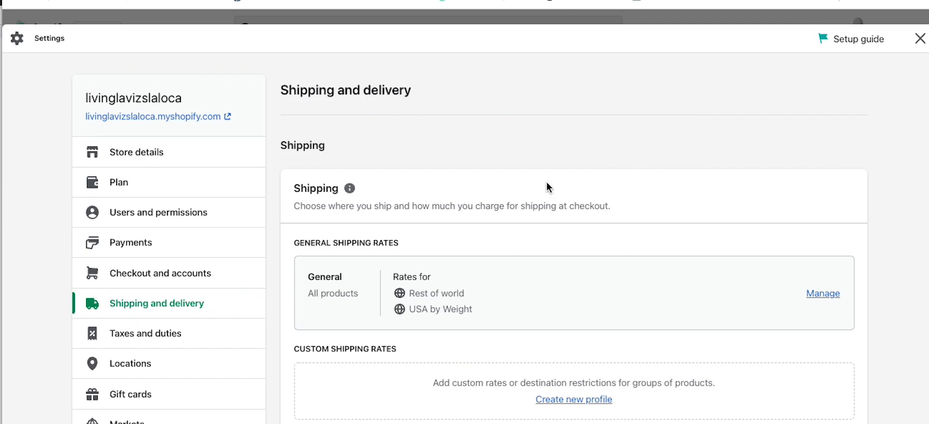
pyautogui.scroll(-5, 654, 212)
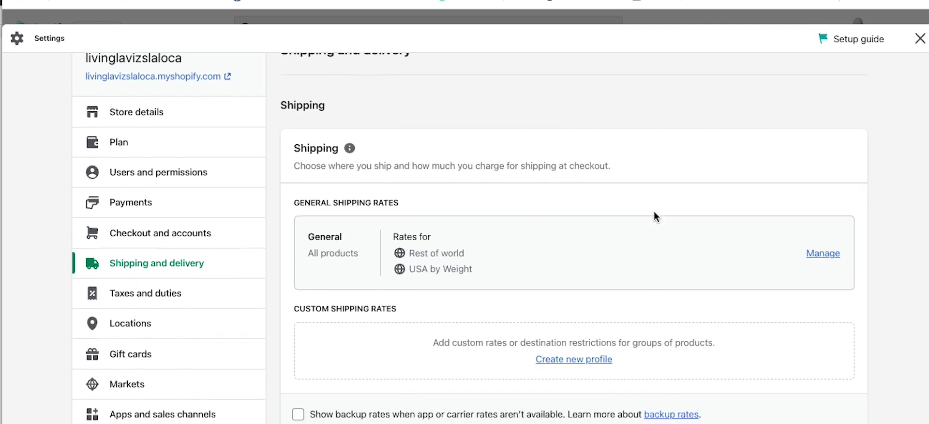
pyautogui.scroll(-8, 655, 213)
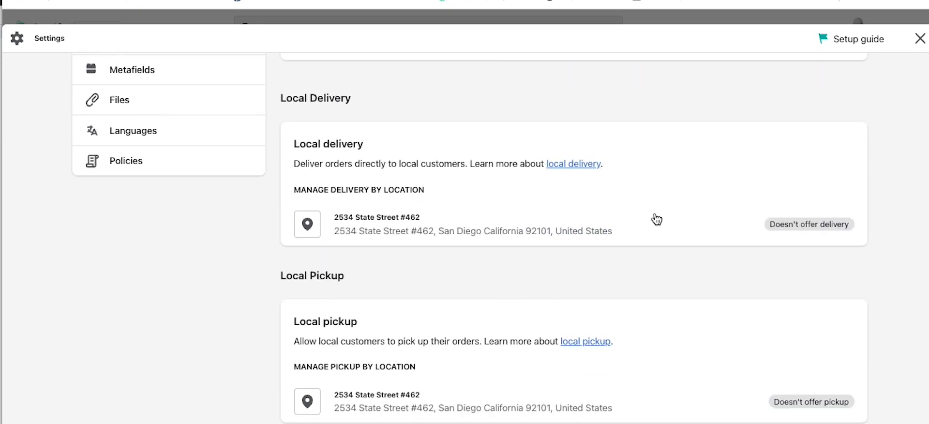
pyautogui.scroll(10, 656, 215)
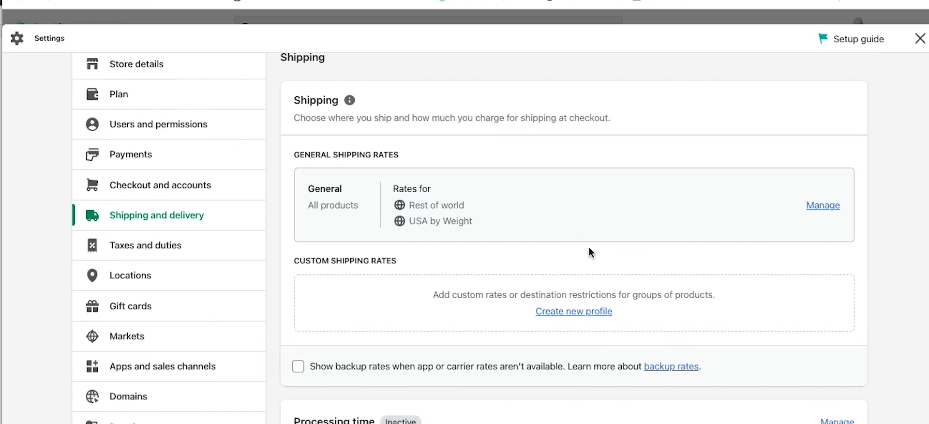
pyautogui.scroll(-2, 532, 241)
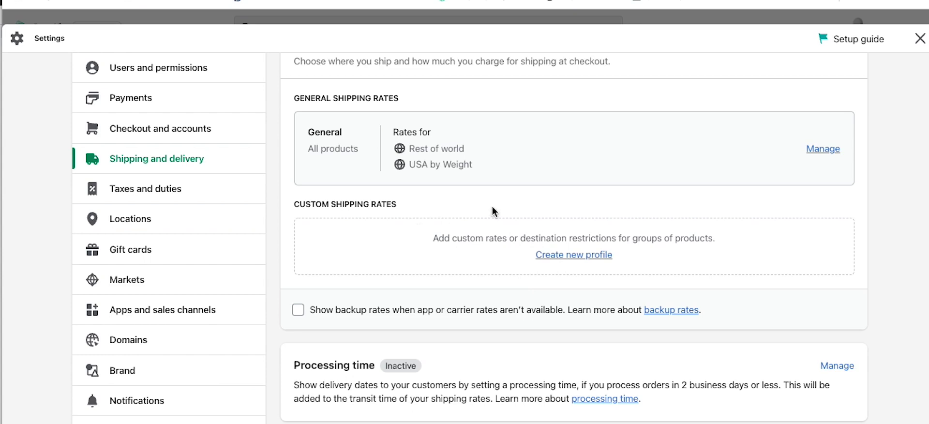
pyautogui.scroll(-5, 492, 206)
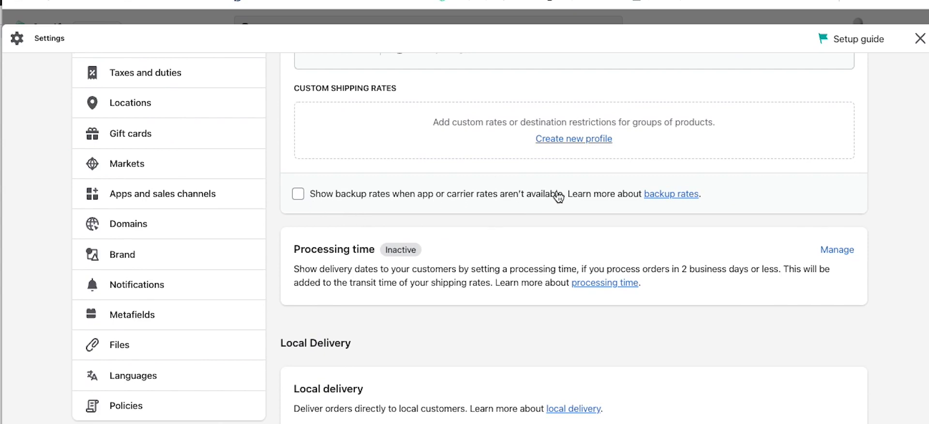
pyautogui.click(323, 196)
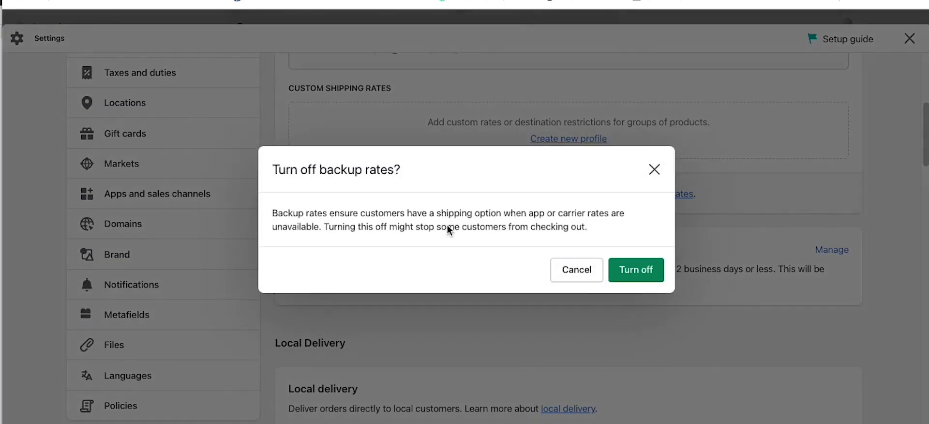
pyautogui.click(582, 267)
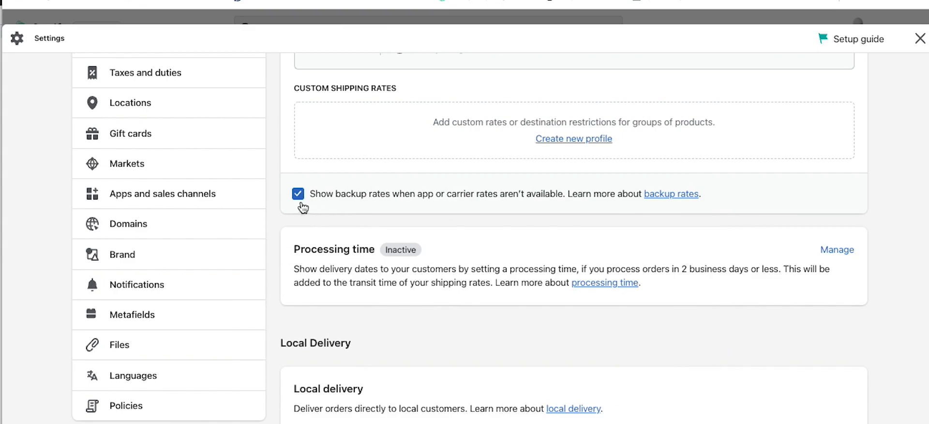
pyautogui.click(295, 194)
pyautogui.click(620, 278)
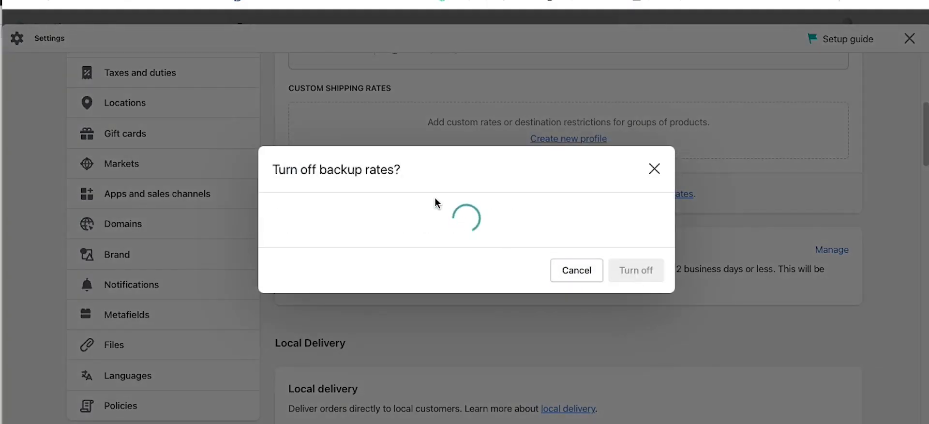
pyautogui.scroll(-2, 491, 234)
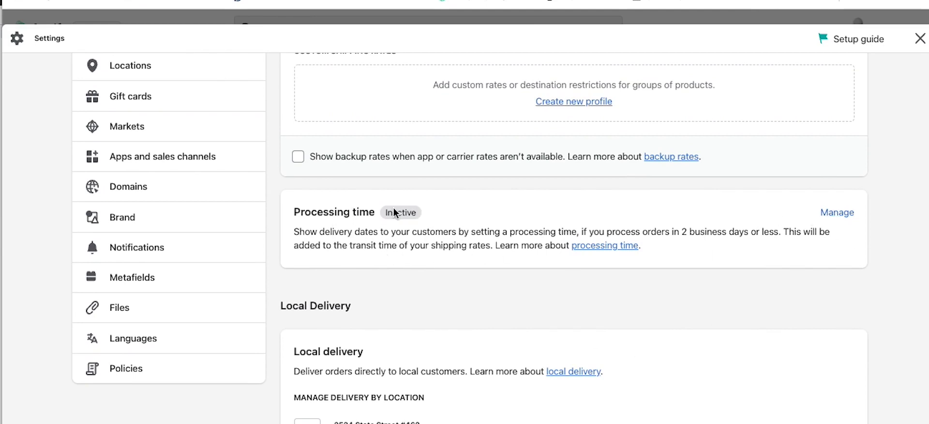
pyautogui.scroll(-3, 456, 253)
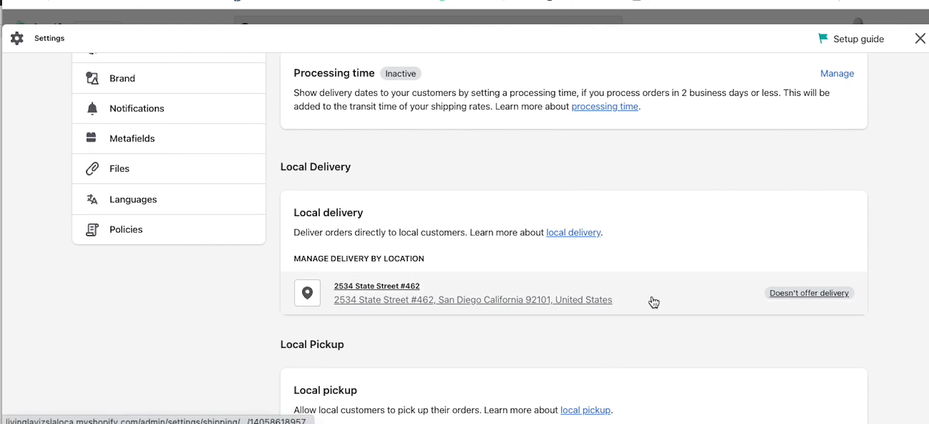
pyautogui.moveTo(305, 232); pyautogui.dragTo(417, 231)
pyautogui.click(481, 230)
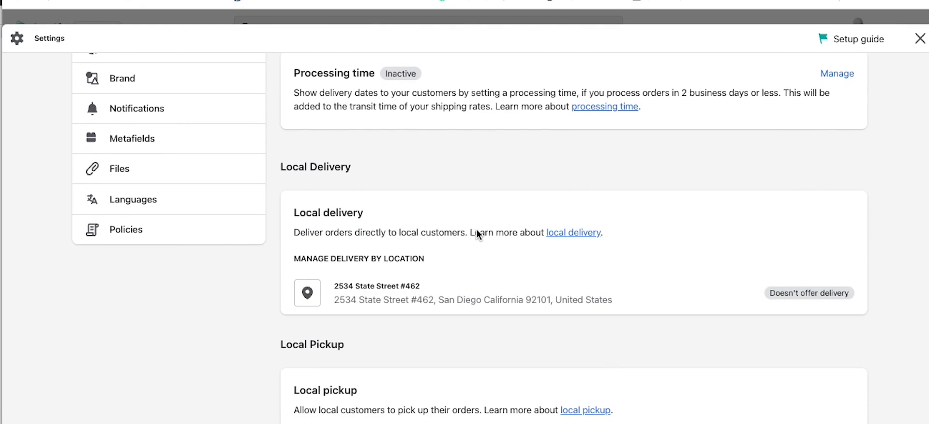
pyautogui.scroll(-1, 477, 232)
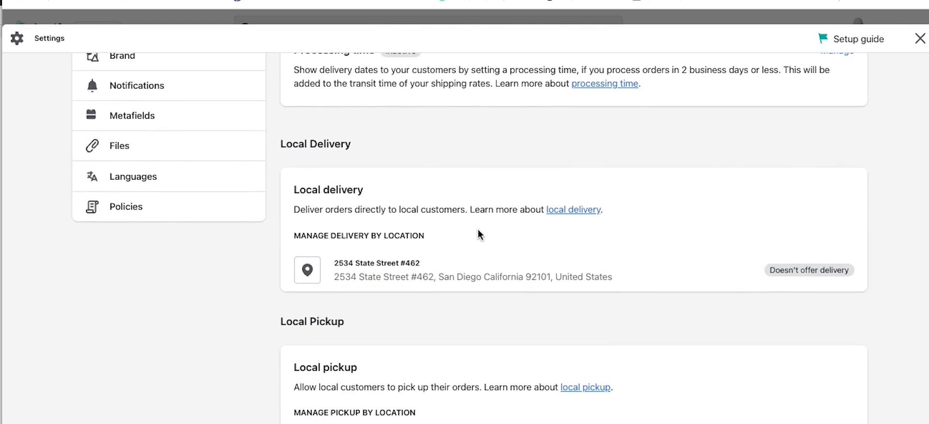
pyautogui.scroll(-1, 478, 230)
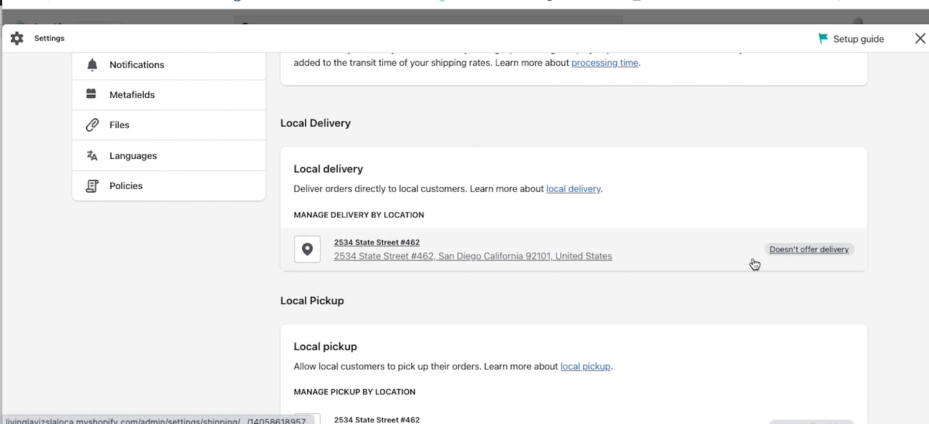
pyautogui.click(805, 255)
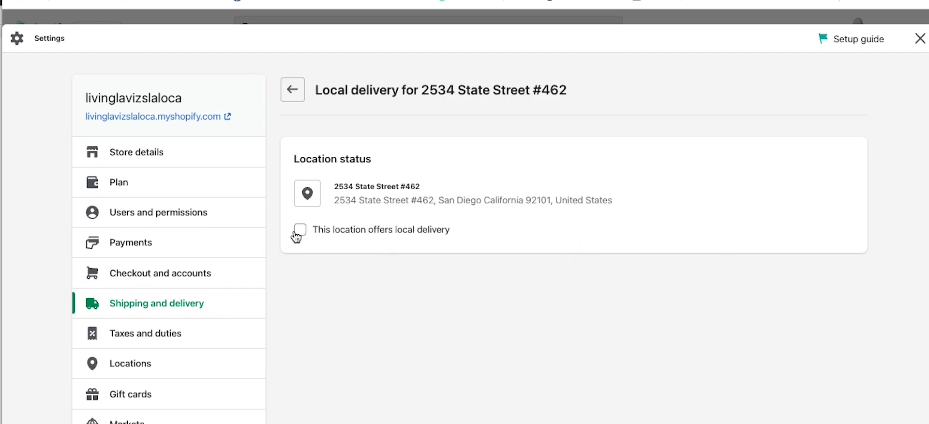
pyautogui.click(293, 90)
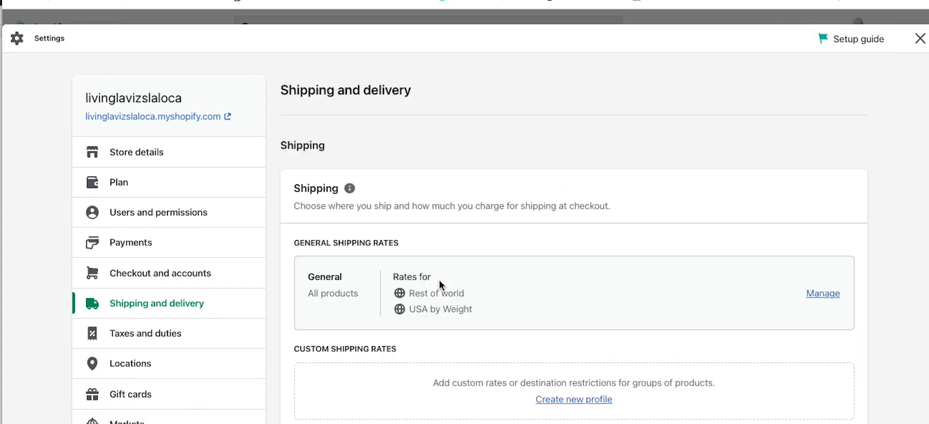
pyautogui.scroll(-6, 439, 280)
pyautogui.scroll(-3, 489, 249)
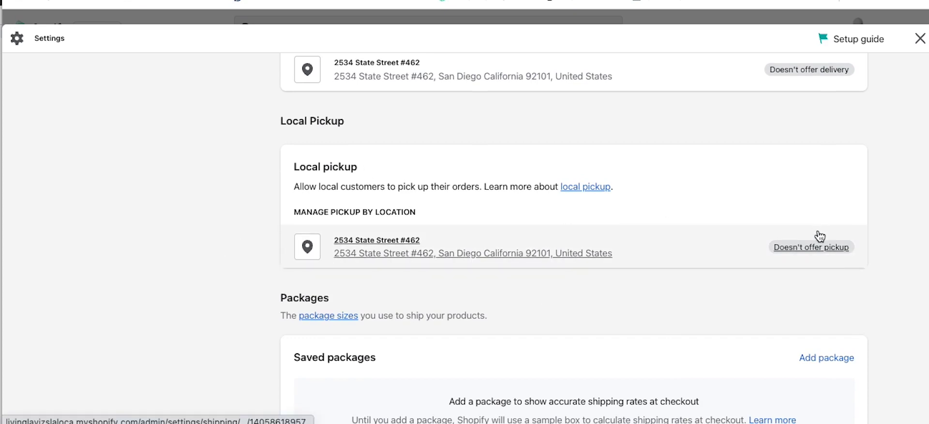
pyautogui.scroll(-4, 253, 297)
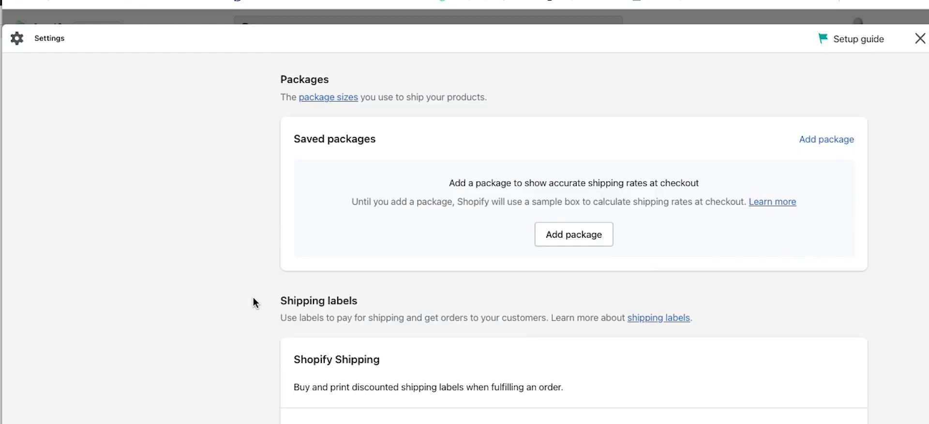
pyautogui.scroll(1, 254, 297)
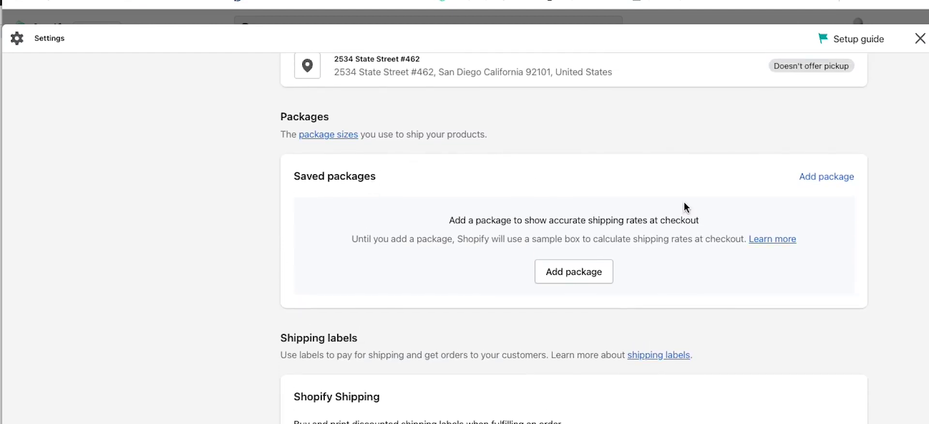
# Step: Add the USPS Priority Mail Small Flat Rate Box (8.625 × 5.375 × 1.625 in) as a saved package
pyautogui.click(829, 177)
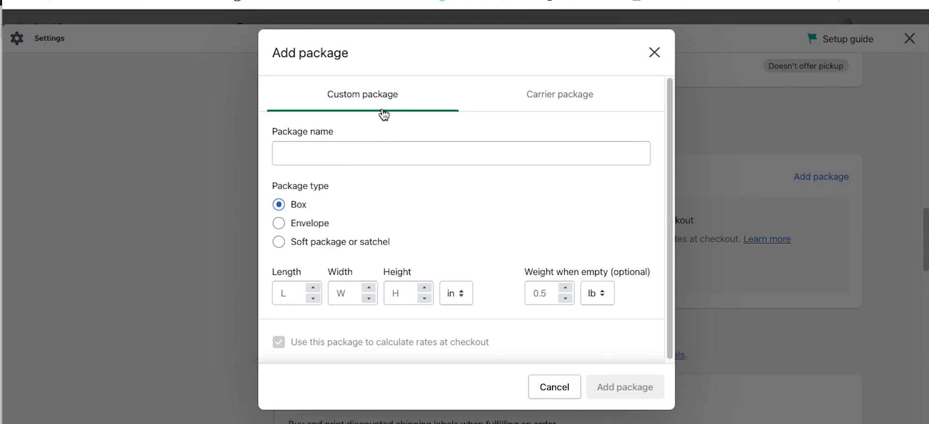
pyautogui.click(545, 99)
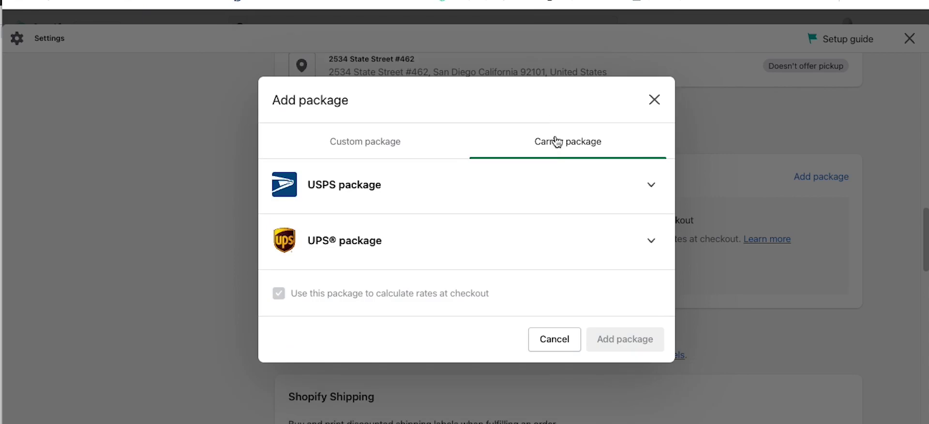
pyautogui.click(405, 182)
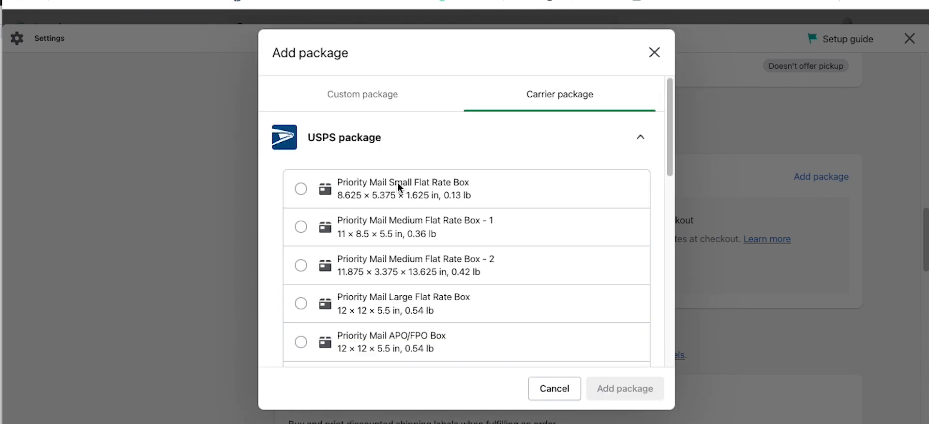
pyautogui.click(300, 189)
pyautogui.click(600, 387)
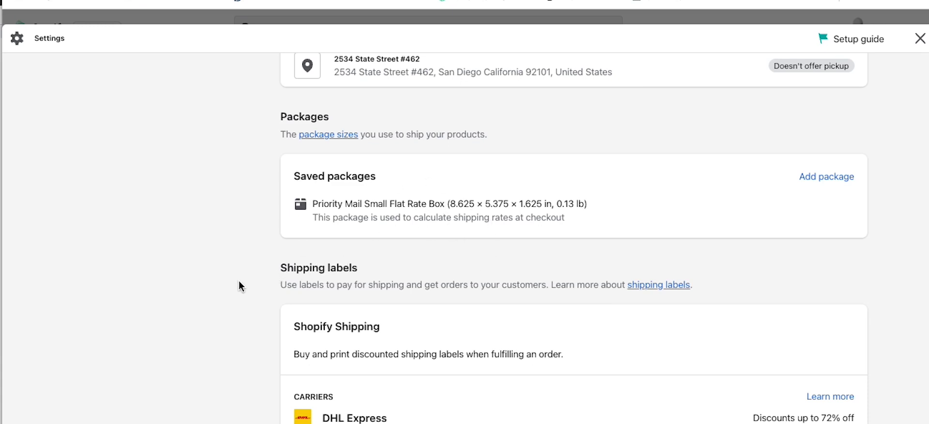
pyautogui.scroll(-4, 239, 283)
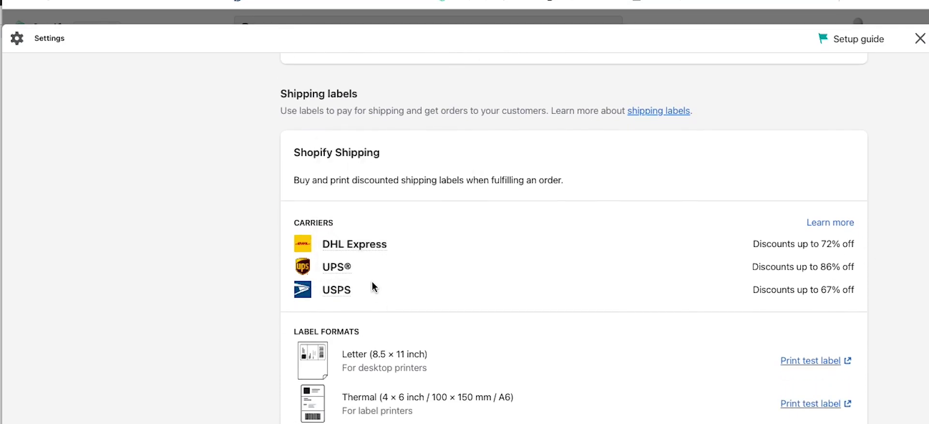
pyautogui.scroll(-1, 434, 271)
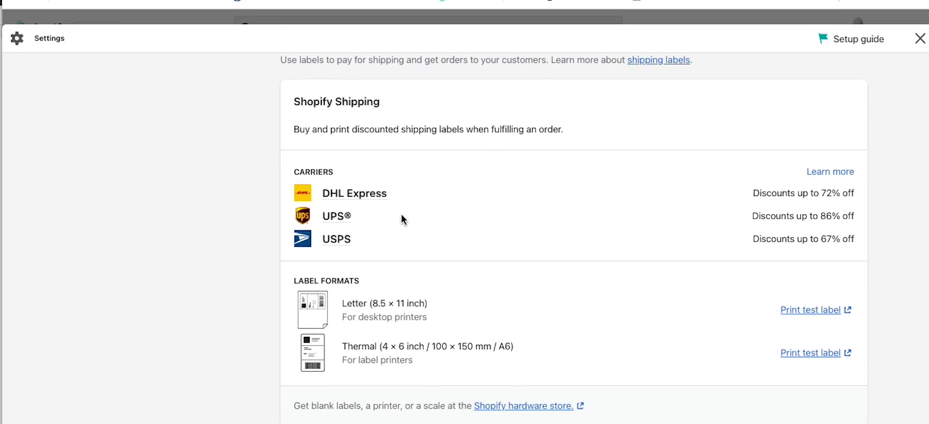
pyautogui.moveTo(371, 196)
pyautogui.scroll(-5, 548, 237)
pyautogui.scroll(-1, 556, 239)
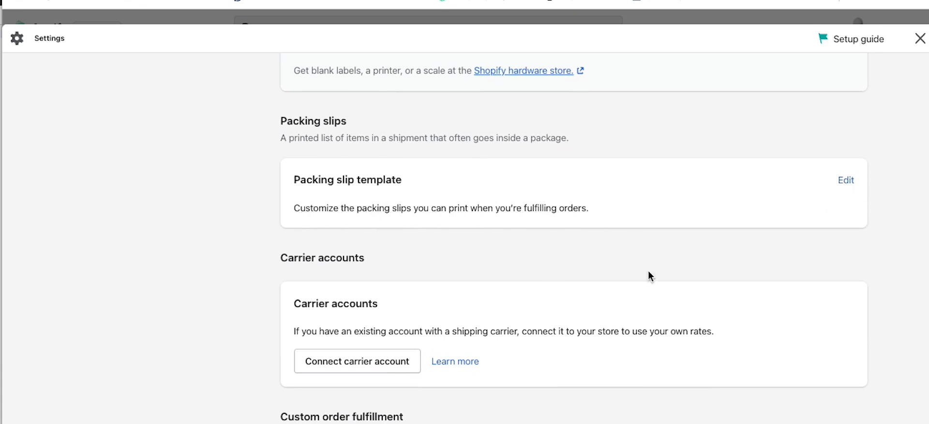
pyautogui.scroll(-2, 626, 246)
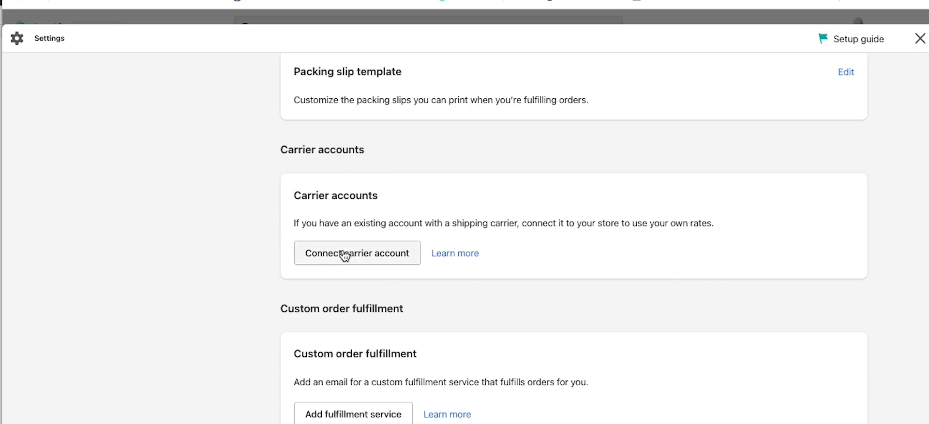
pyautogui.click(315, 251)
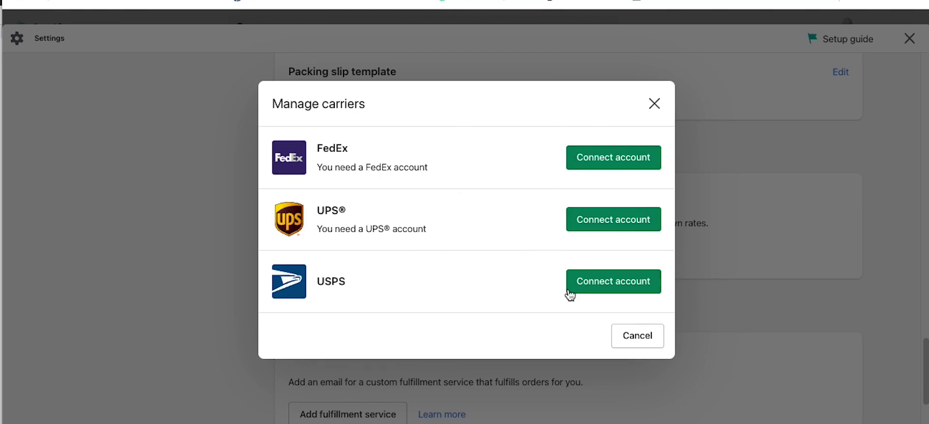
pyautogui.click(634, 337)
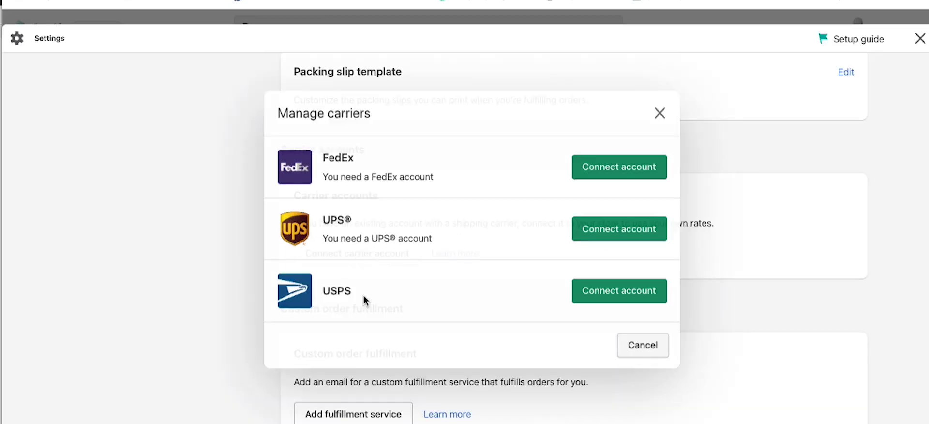
pyautogui.scroll(-3, 249, 232)
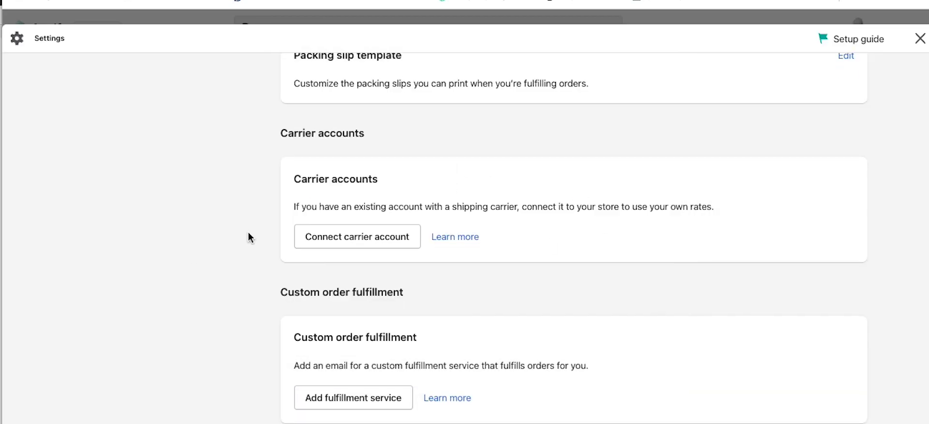
pyautogui.scroll(3, 249, 232)
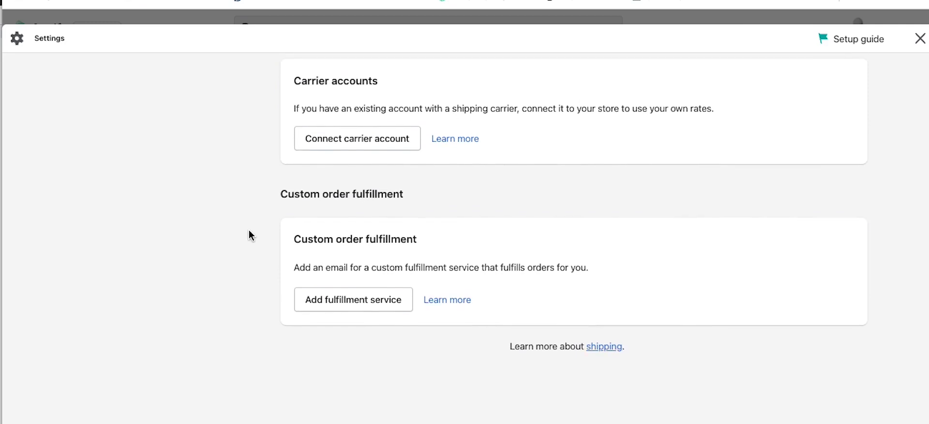
pyautogui.scroll(-2, 245, 230)
pyautogui.scroll(-1, 247, 234)
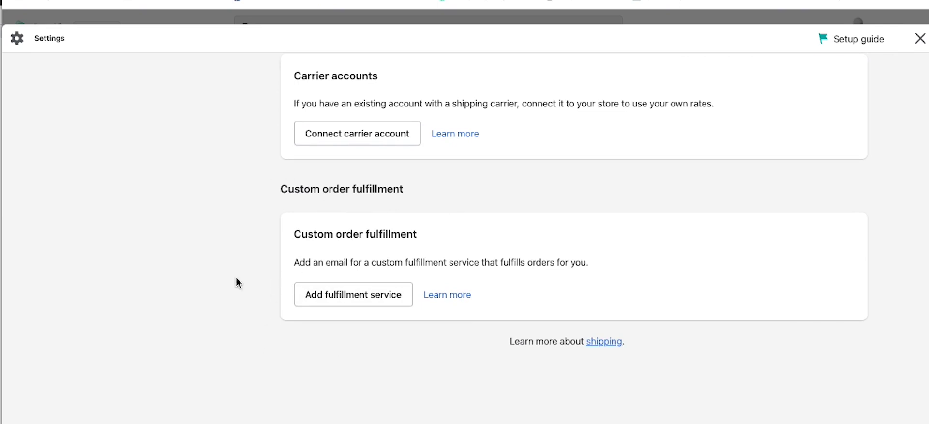
# Step: Review the General shipping profile's five products, then go to the Locations settings
pyautogui.scroll(15, 583, 300)
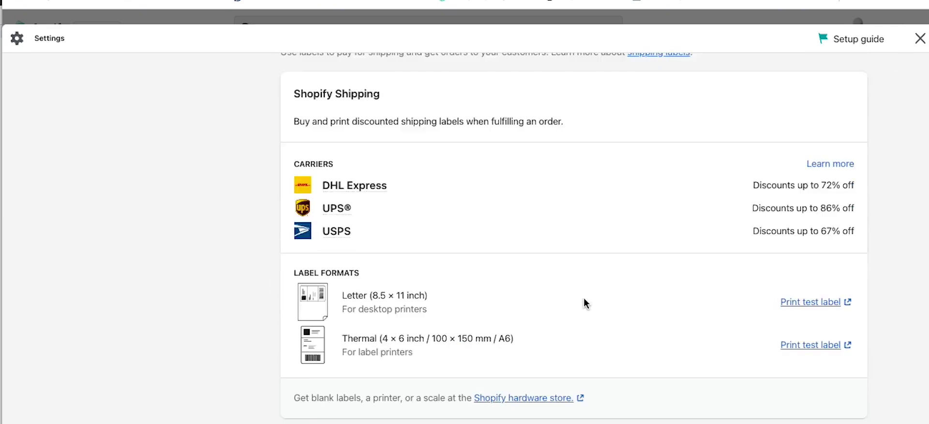
pyautogui.scroll(-2, 684, 278)
pyautogui.scroll(-5, 531, 242)
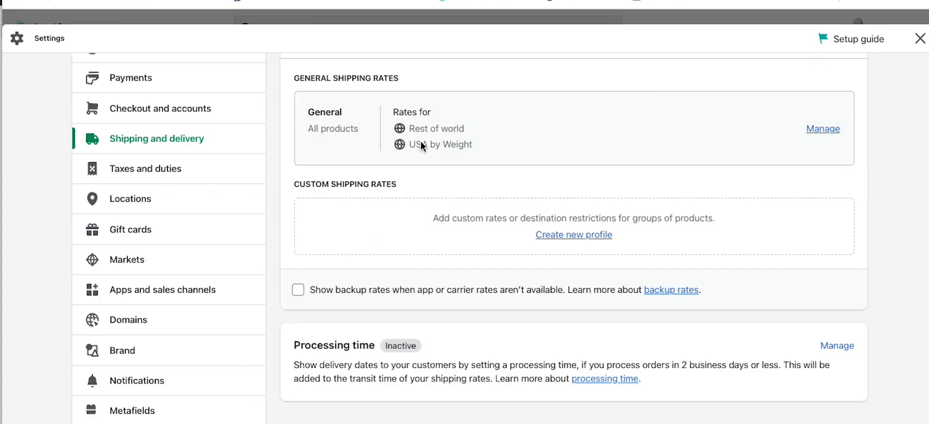
pyautogui.scroll(1, 483, 199)
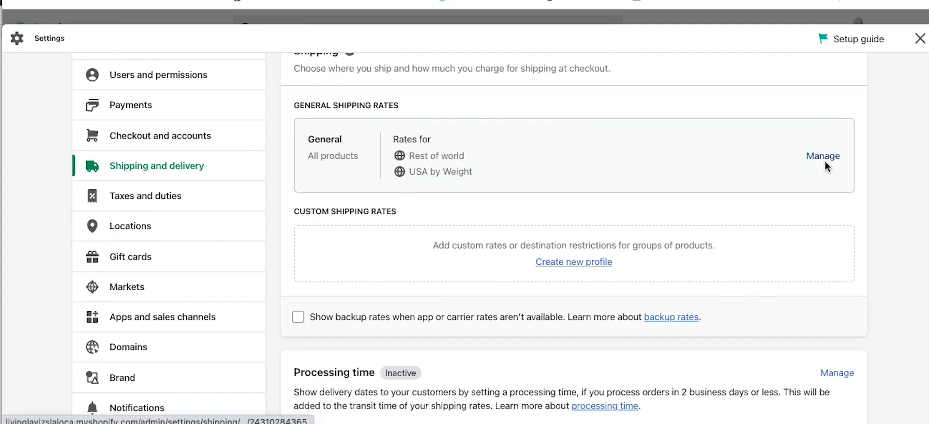
pyautogui.click(826, 161)
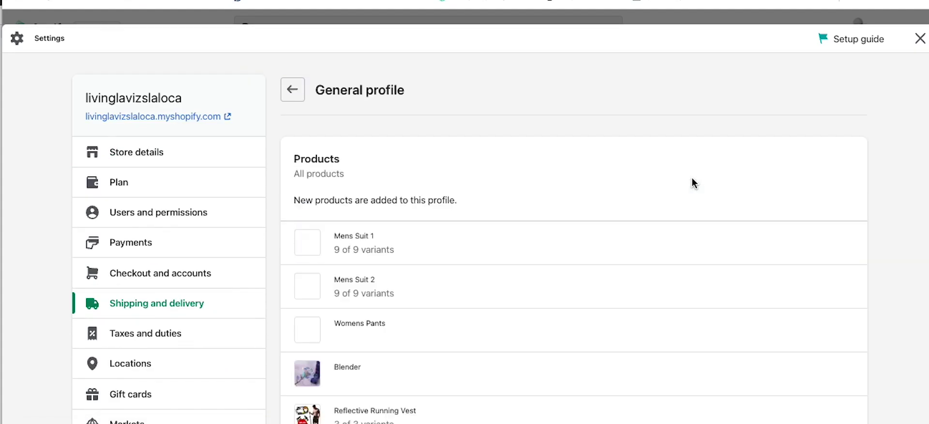
pyautogui.scroll(-5, 480, 171)
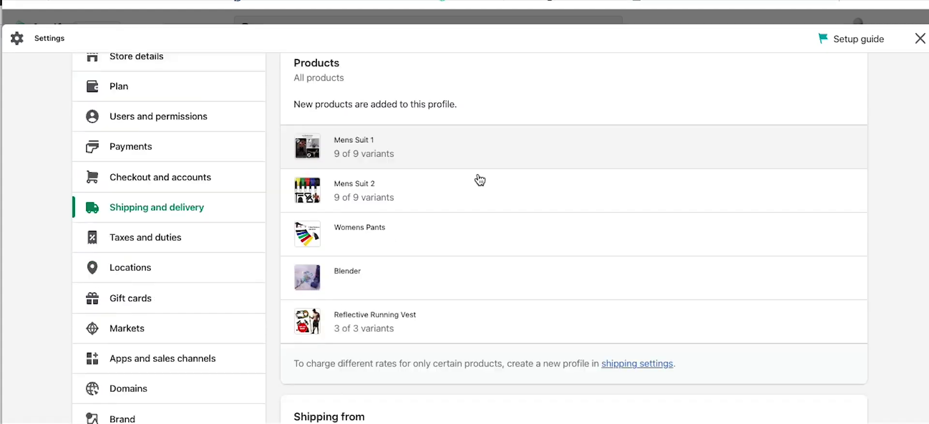
pyautogui.scroll(-3, 526, 223)
pyautogui.scroll(-5, 528, 285)
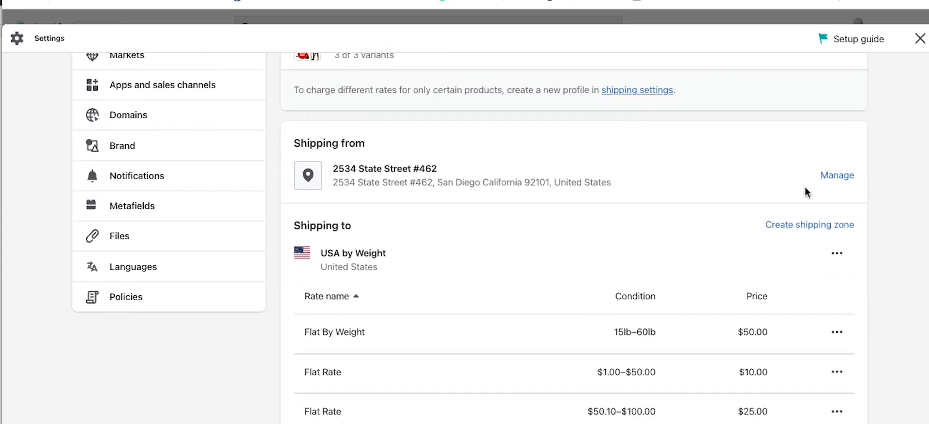
pyautogui.scroll(7, 228, 248)
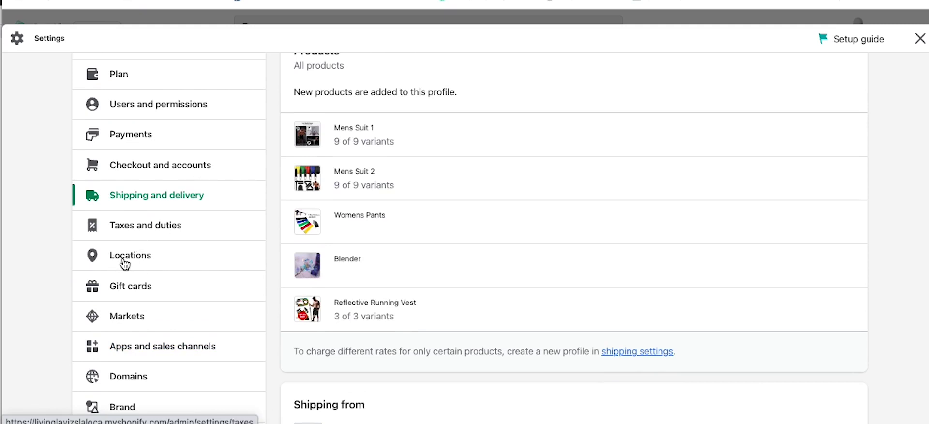
pyautogui.click(125, 264)
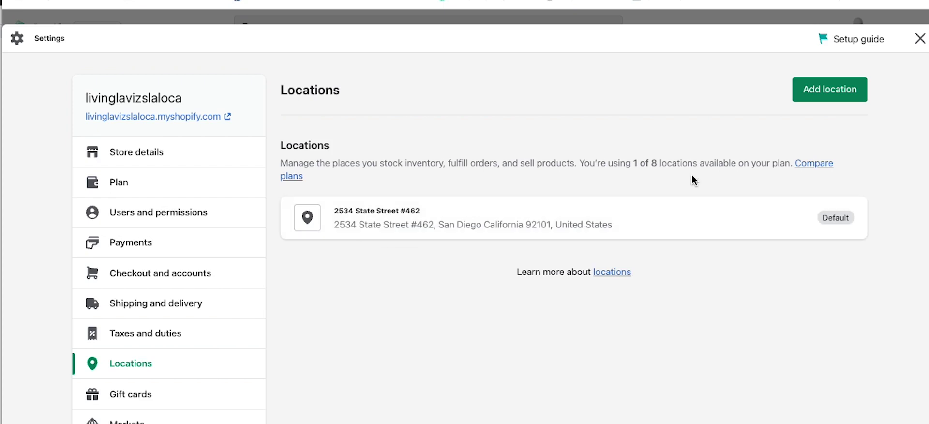
# Step: Open the General shipping profile and scroll to the USA by Weight and Rest of world zones
pyautogui.scroll(-1, 408, 264)
pyautogui.scroll(-1, 406, 265)
pyautogui.click(163, 280)
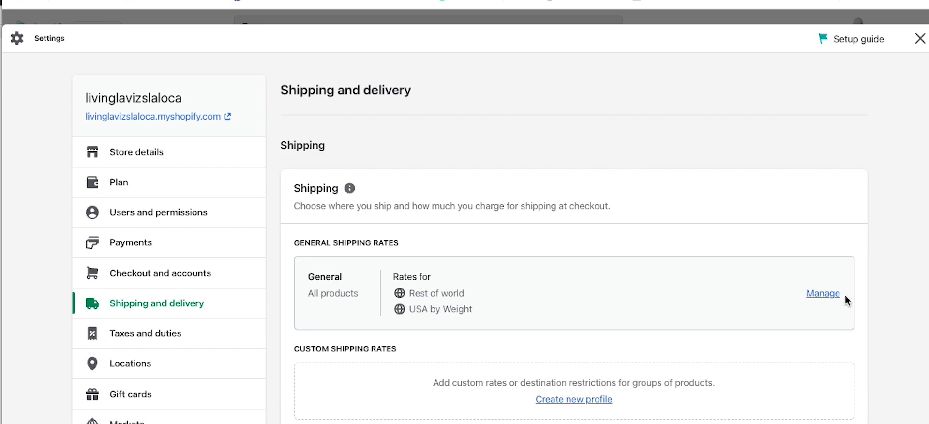
pyautogui.click(831, 295)
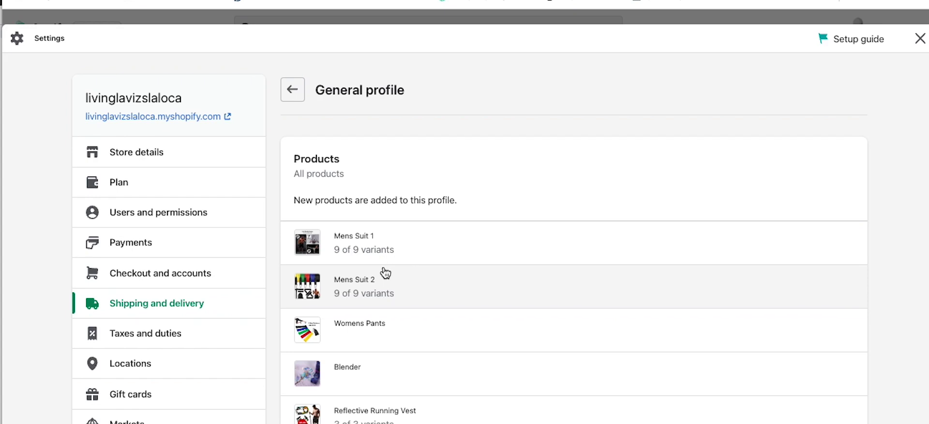
pyautogui.scroll(-7, 499, 211)
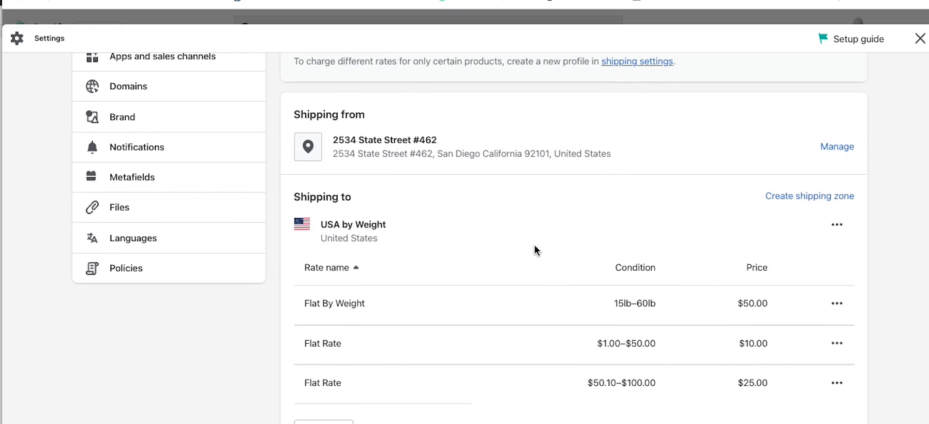
pyautogui.scroll(-1, 504, 240)
pyautogui.scroll(-3, 501, 235)
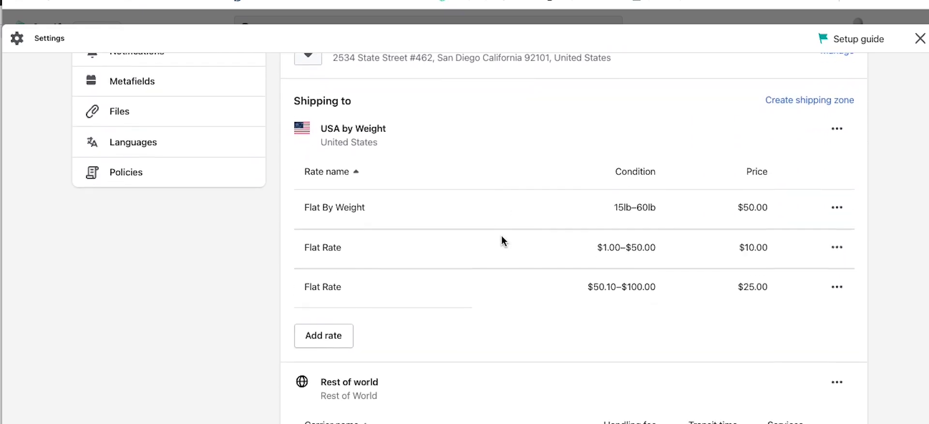
pyautogui.scroll(-2, 501, 235)
pyautogui.scroll(-1, 503, 237)
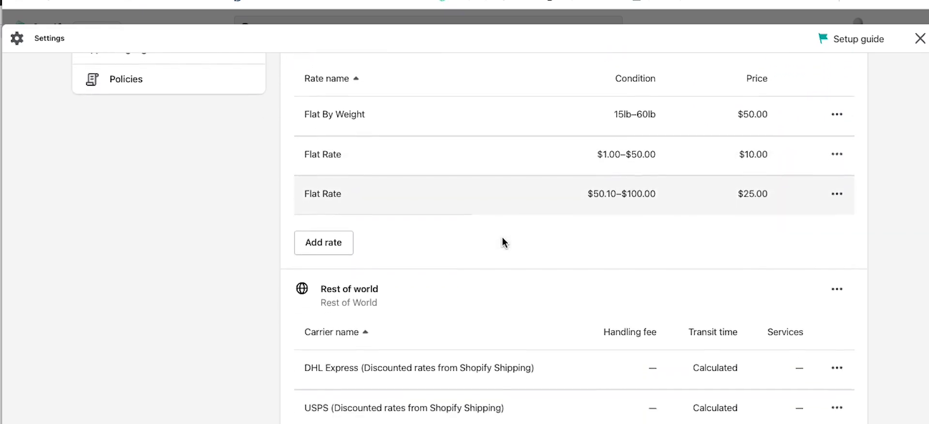
pyautogui.scroll(-3, 502, 238)
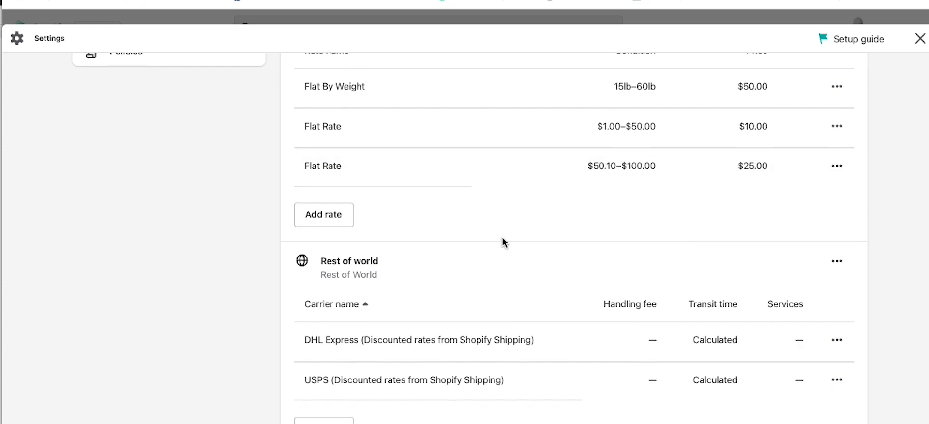
pyautogui.scroll(6, 503, 237)
pyautogui.scroll(-1, 502, 237)
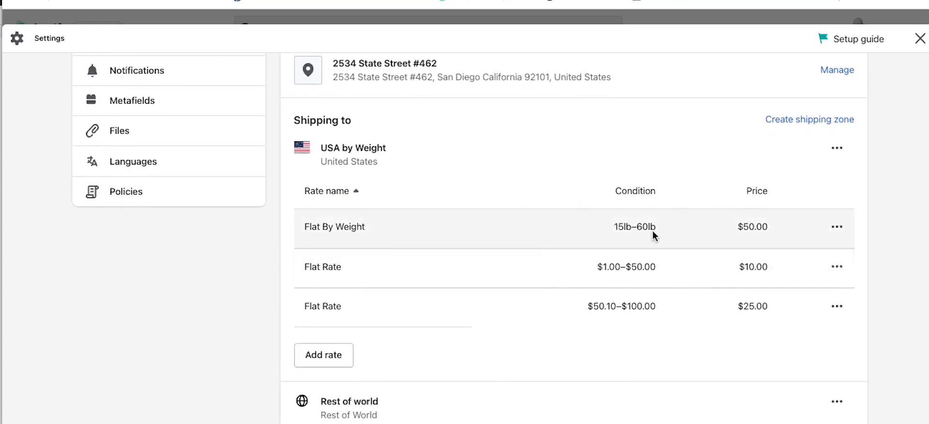
# Step: Delete the Flat By Weight rate and both Flat Rate rates from the USA by Weight zone
pyautogui.click(837, 227)
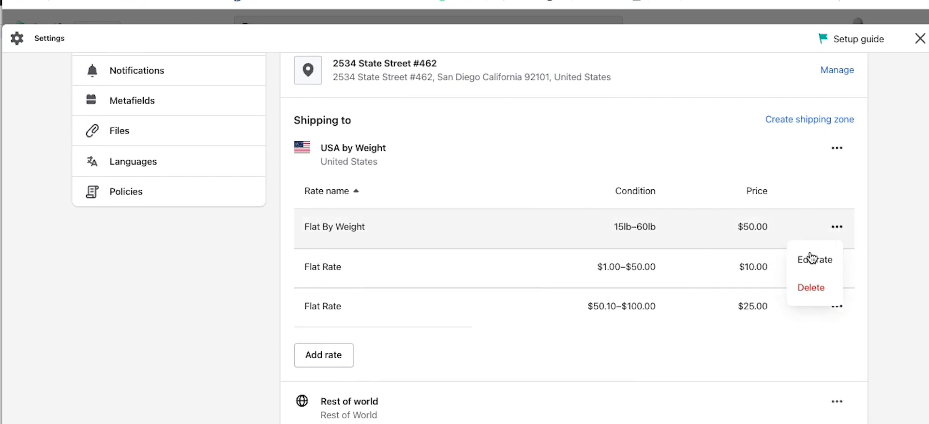
pyautogui.click(810, 287)
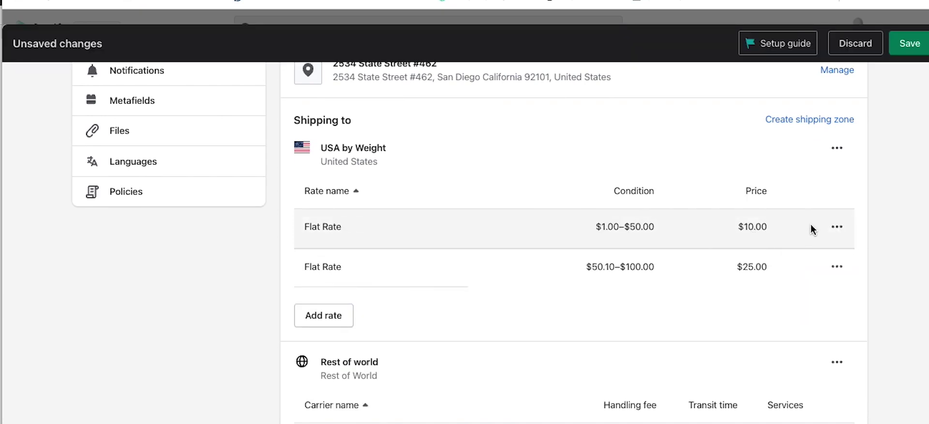
pyautogui.click(841, 227)
pyautogui.click(820, 287)
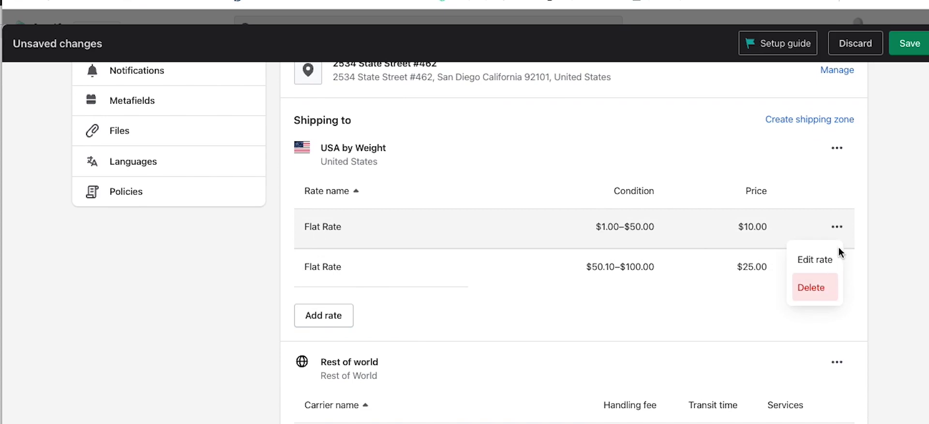
pyautogui.click(840, 231)
pyautogui.click(820, 285)
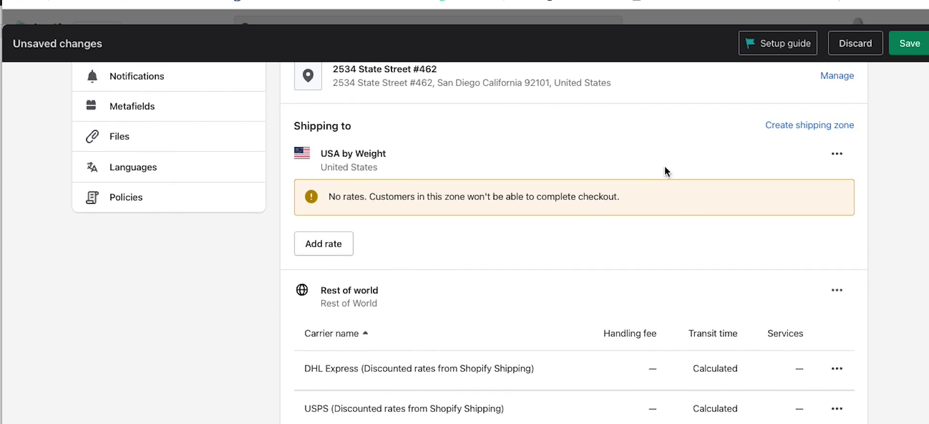
# Step: Cancel a started new zone, then delete the USA by Weight zone itself
pyautogui.click(776, 133)
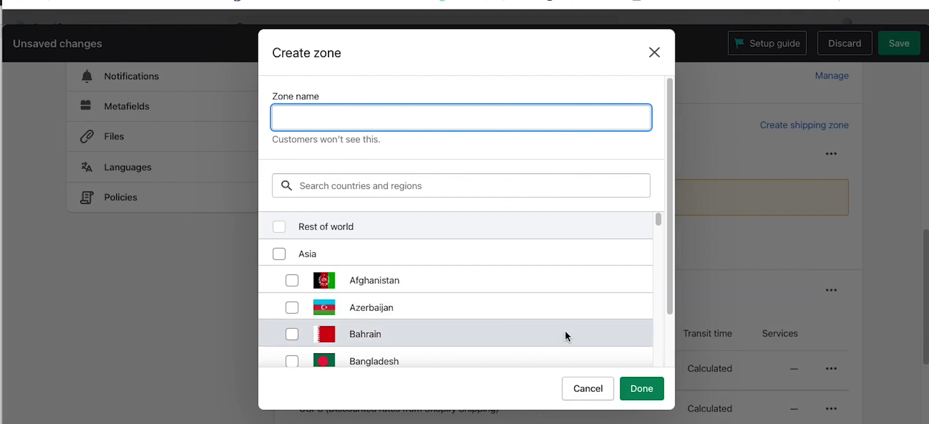
pyautogui.click(604, 399)
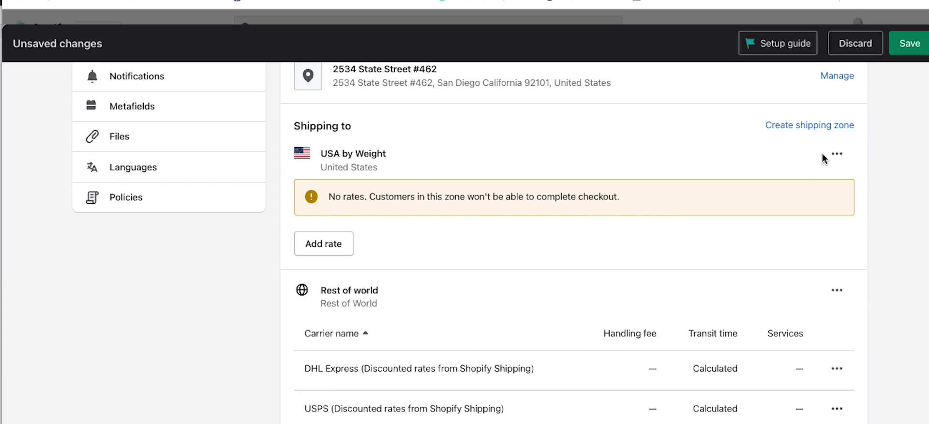
pyautogui.click(833, 159)
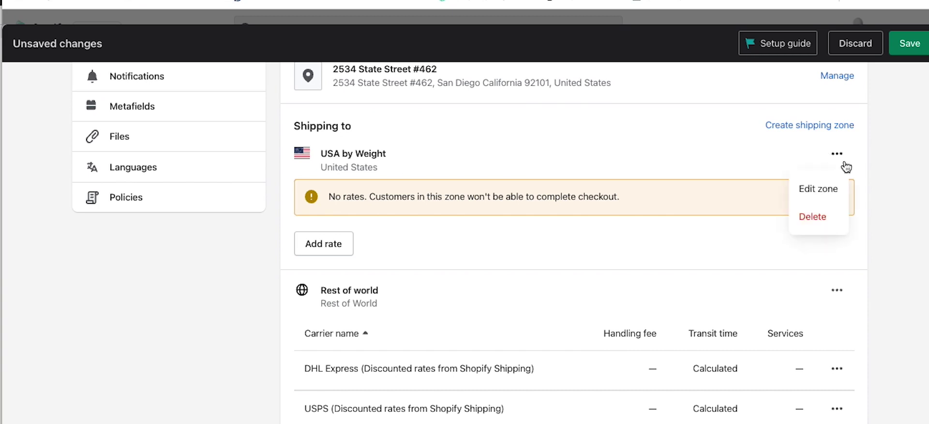
pyautogui.click(804, 215)
pyautogui.scroll(3, 549, 345)
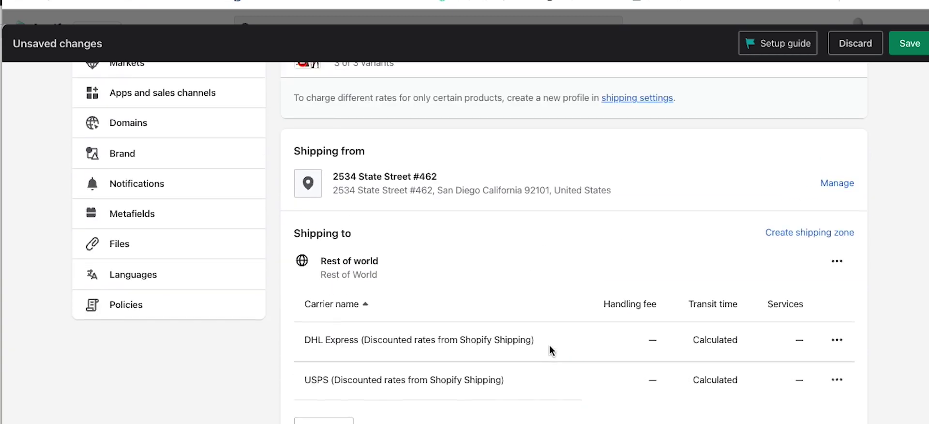
pyautogui.scroll(-1, 548, 338)
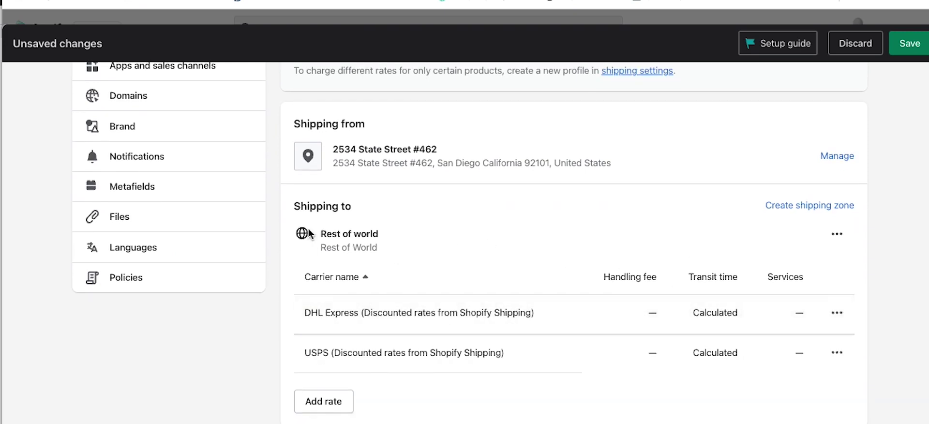
# Step: Start a new shipping zone named USA that includes the United States, with states listed
pyautogui.click(790, 206)
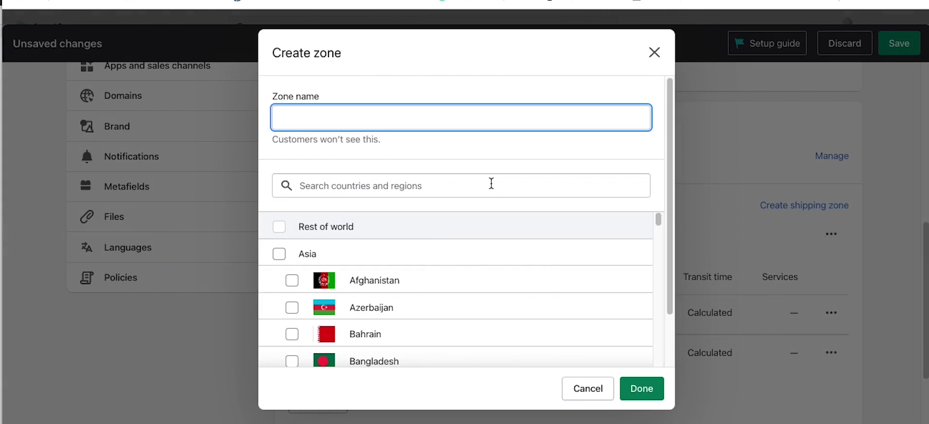
pyautogui.write('USA')
pyautogui.click(362, 188)
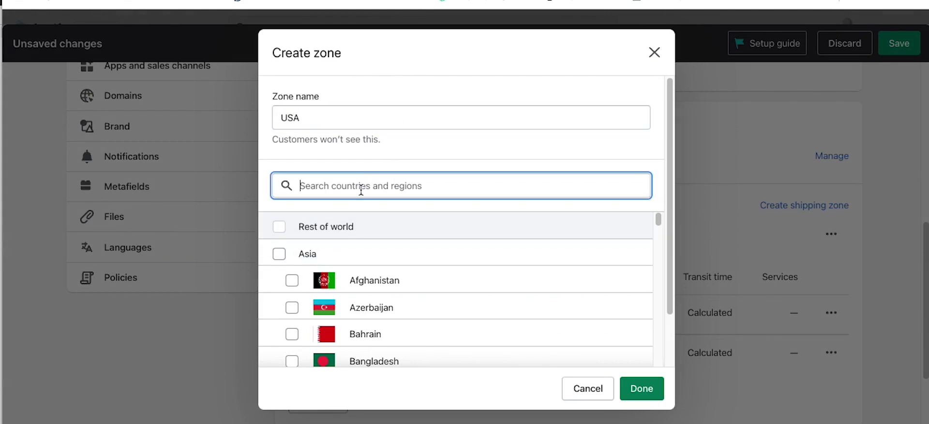
pyautogui.write('Unit')
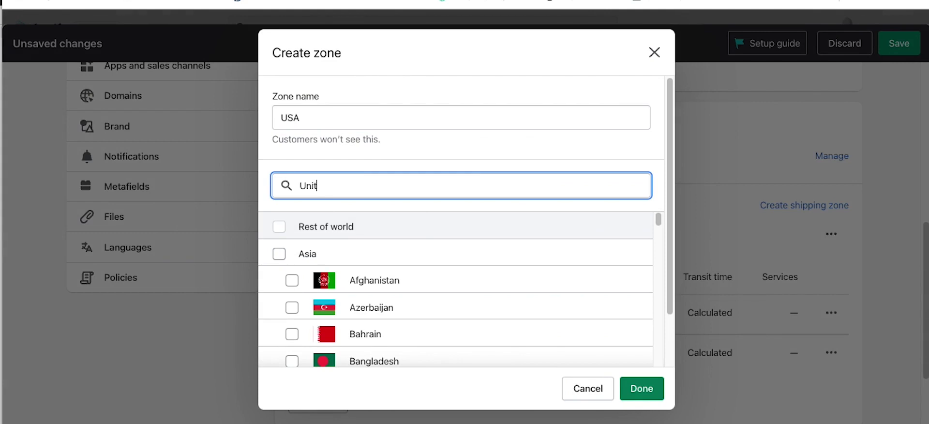
pyautogui.write('ed Sta')
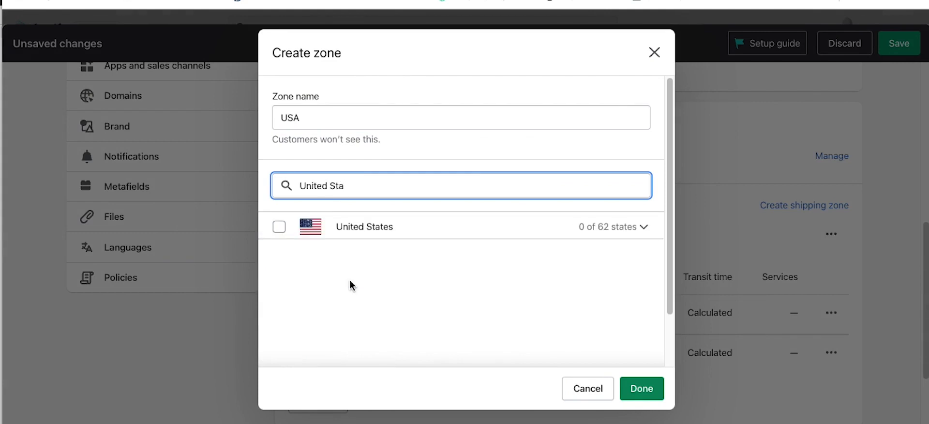
pyautogui.click(279, 227)
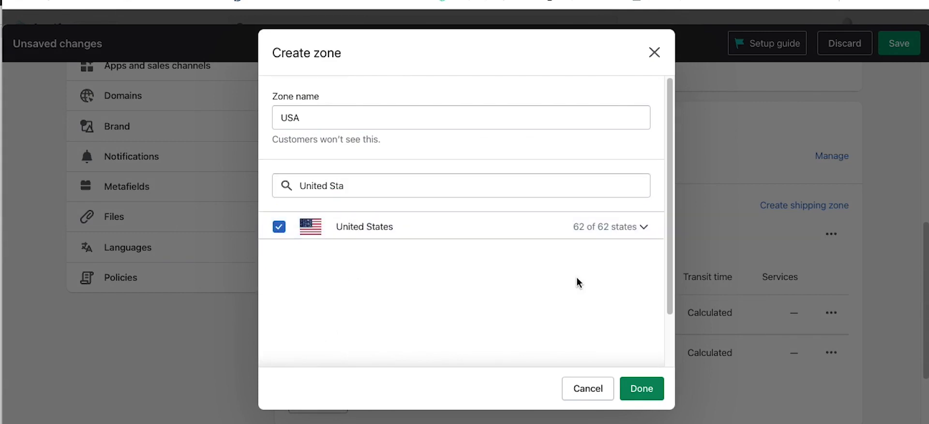
pyautogui.click(642, 227)
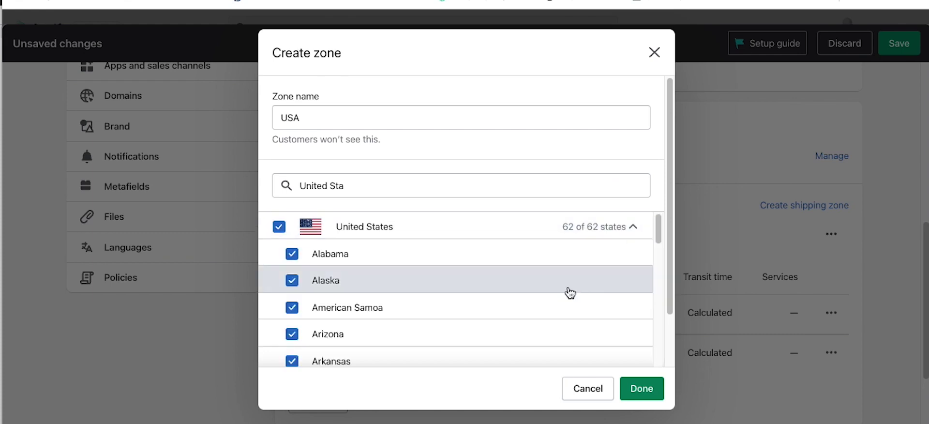
pyautogui.scroll(-2, 484, 336)
pyautogui.scroll(3, 453, 339)
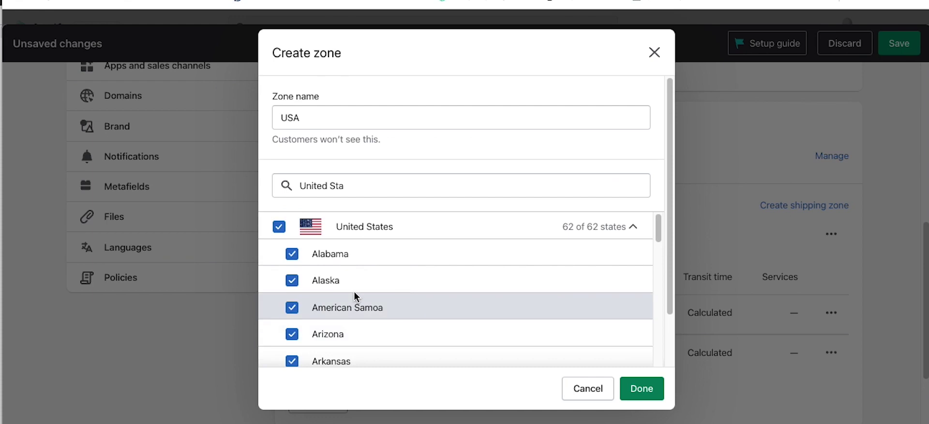
# Step: Exclude Alaska, Hawaii, Marshall Islands and Armed Forces Americas, Pacific and Europe from the zone
pyautogui.click(293, 283)
pyautogui.scroll(-1, 387, 296)
pyautogui.scroll(-7, 384, 295)
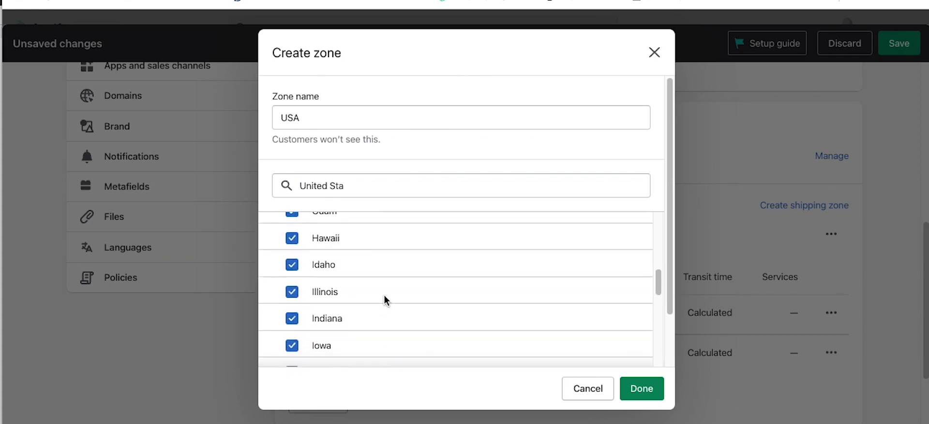
pyautogui.click(292, 238)
pyautogui.scroll(-2, 387, 329)
pyautogui.scroll(-2, 389, 333)
pyautogui.click(403, 331)
pyautogui.scroll(-2, 425, 328)
pyautogui.scroll(-6, 423, 327)
pyautogui.scroll(-2, 422, 330)
pyautogui.scroll(-2, 422, 330)
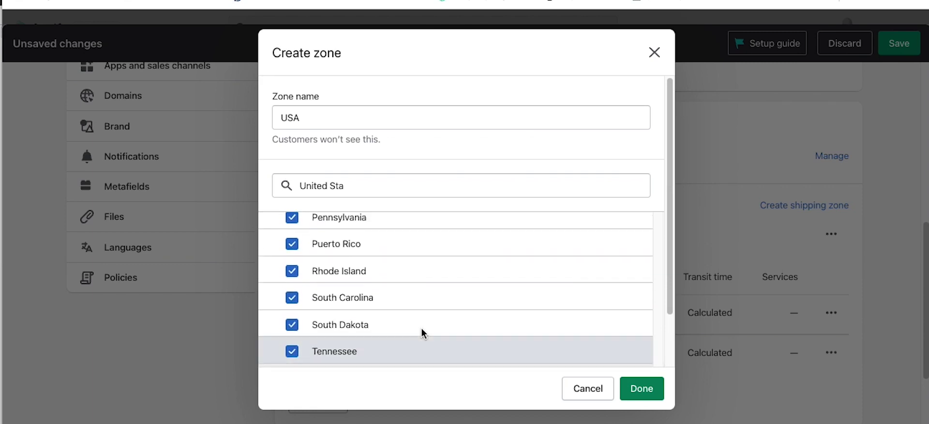
pyautogui.scroll(-5, 422, 329)
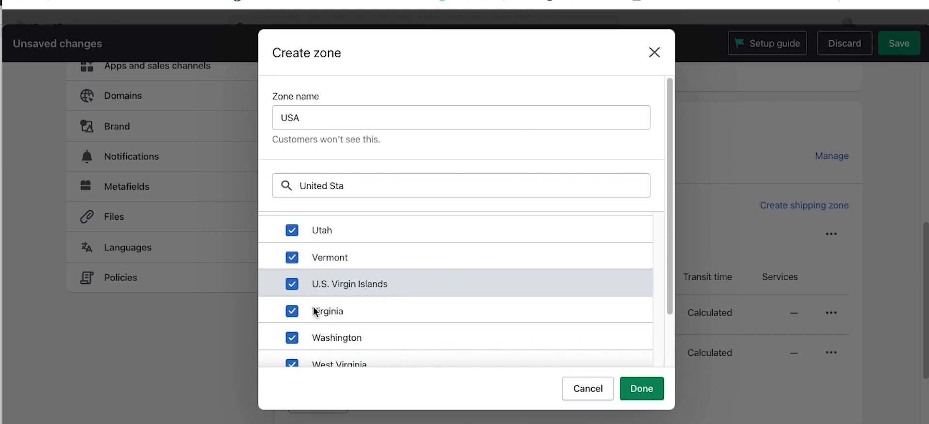
pyautogui.scroll(-4, 317, 289)
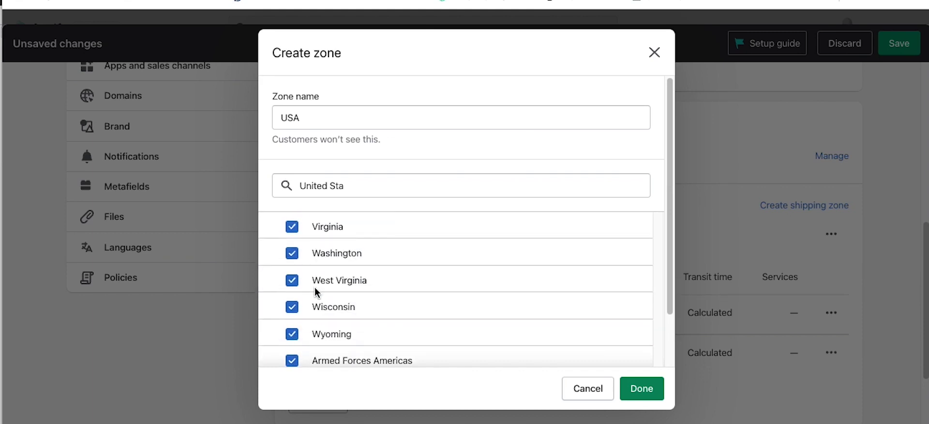
pyautogui.scroll(-2, 314, 290)
pyautogui.click(293, 300)
pyautogui.click(291, 353)
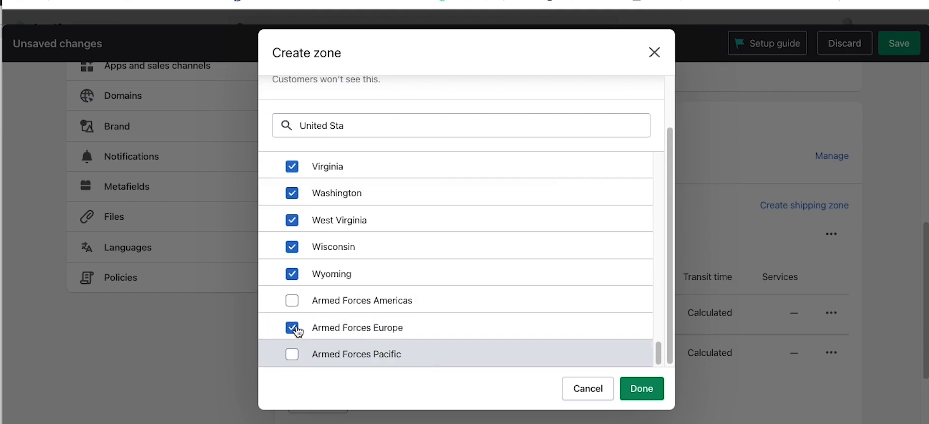
pyautogui.click(293, 329)
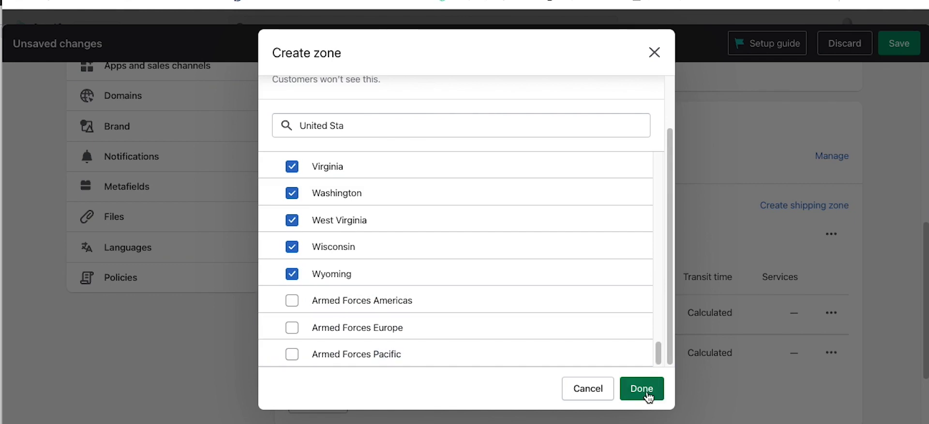
# Step: Fix the zone name and create the USA zone covering 56 of 62 states
pyautogui.scroll(5, 432, 208)
pyautogui.scroll(10, 593, 152)
pyautogui.click(381, 124)
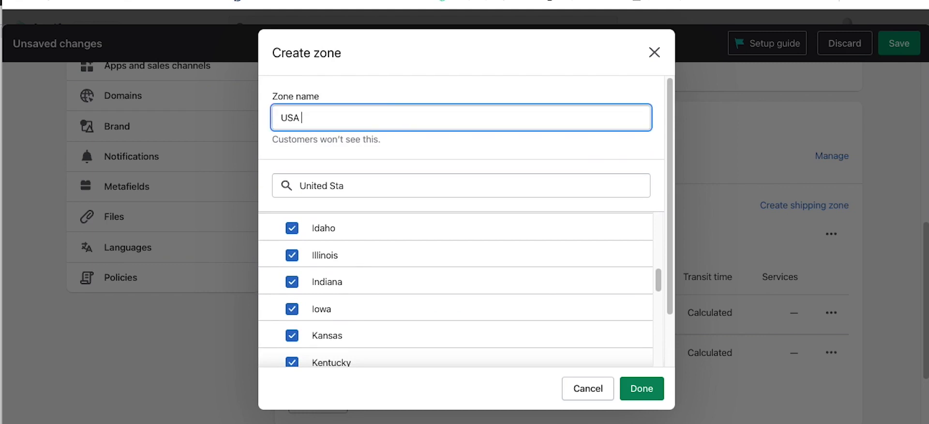
pyautogui.write('CXO')
pyautogui.press('BackSpace')
pyautogui.press('BackSpace')
pyautogui.press('BackSpace')
pyautogui.press('BackSpace')
pyautogui.press('BackSpace')
pyautogui.write('nen')
pyautogui.press('BackSpace')
pyautogui.press('BackSpace')
pyautogui.press('BackSpace')
pyautogui.press('BackSpace')
pyautogui.press('BackSpace')
pyautogui.click(641, 388)
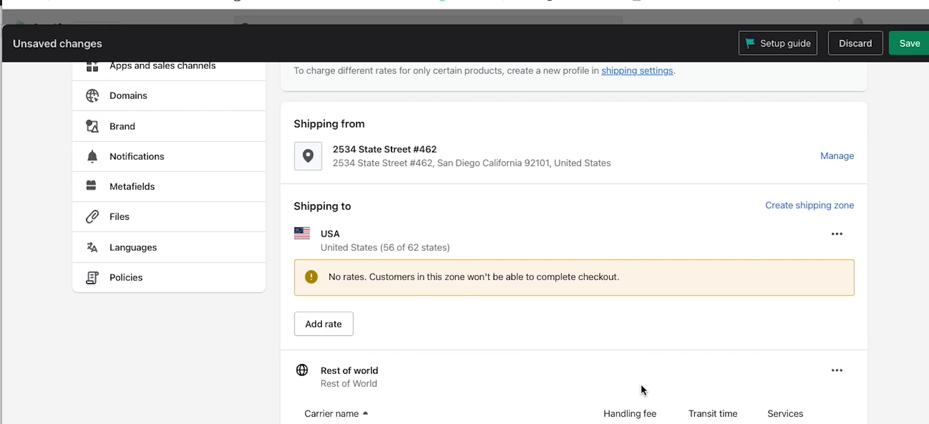
# Step: Start a zone named 'Alaska & Hawaii' and list the United States' individual states
pyautogui.click(784, 206)
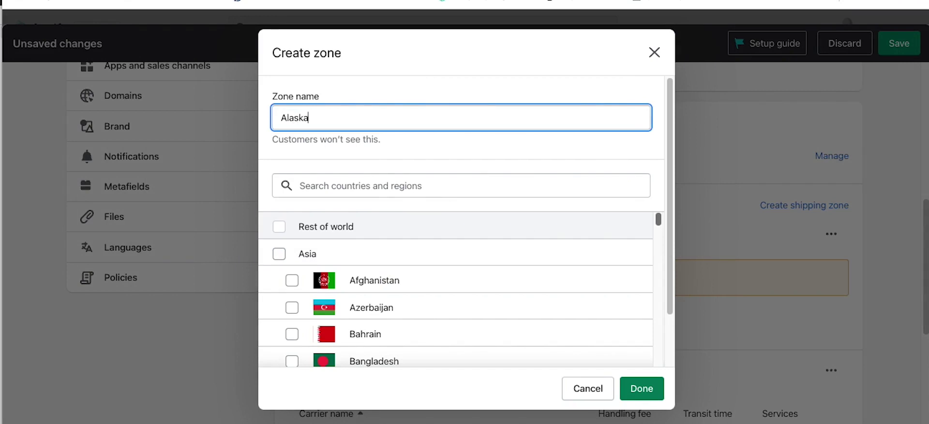
pyautogui.write('Alaska & Hawaii')
pyautogui.click(315, 185)
pyautogui.write('united st')
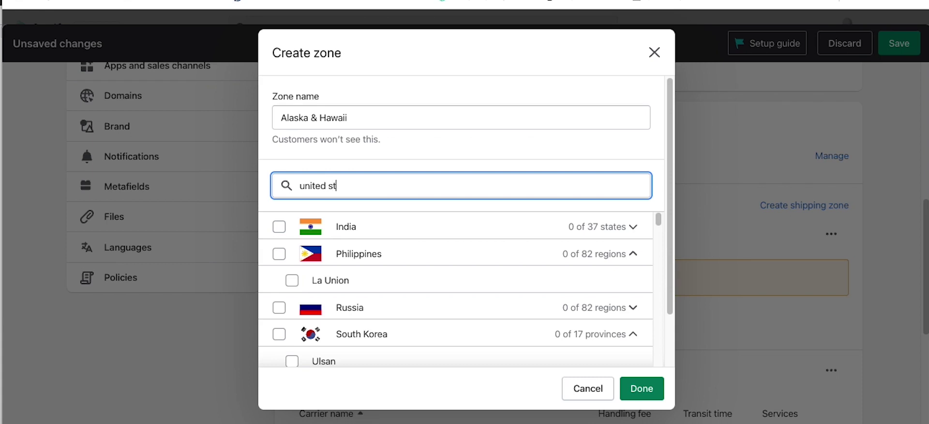
pyautogui.write('at')
pyautogui.write('ed')
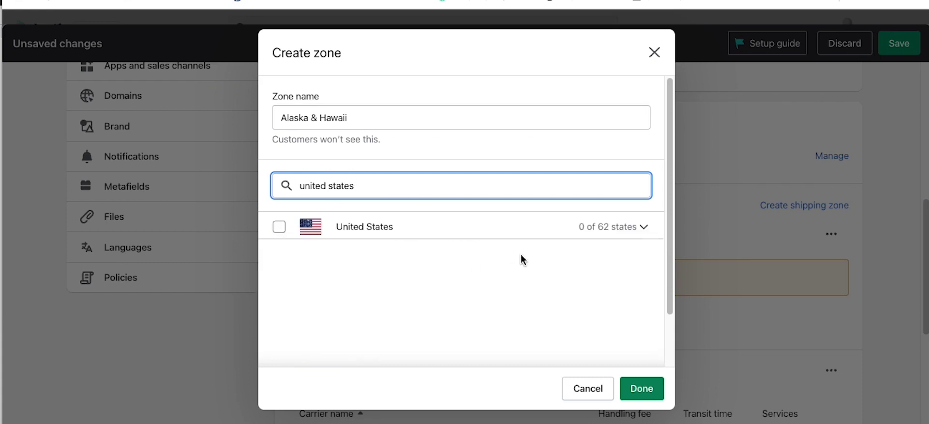
pyautogui.click(512, 235)
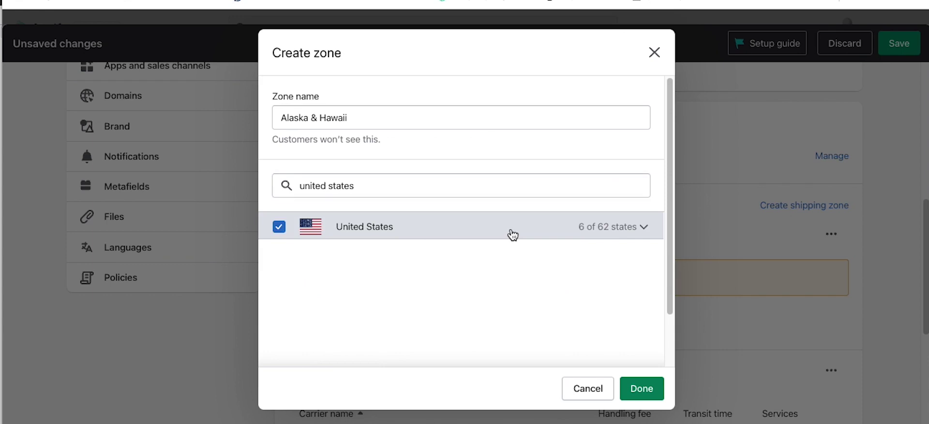
pyautogui.click(289, 226)
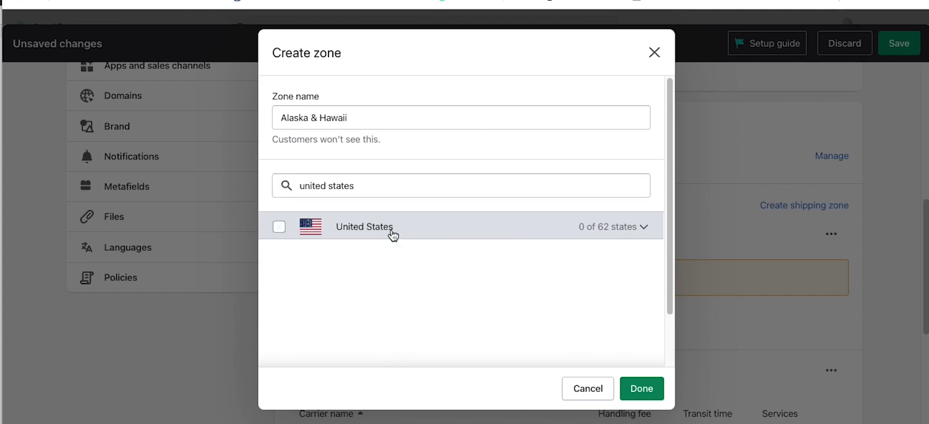
pyautogui.click(642, 233)
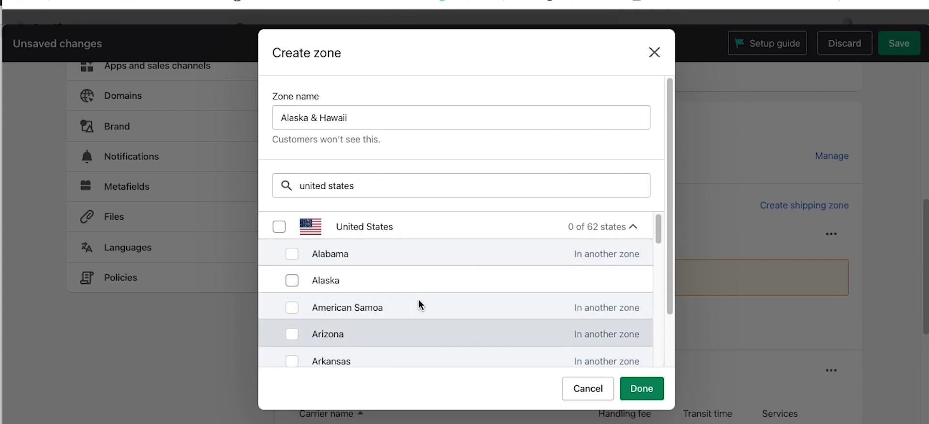
# Step: Tick Alaska and Hawaii and create the zone
pyautogui.click(292, 281)
pyautogui.scroll(-2, 385, 335)
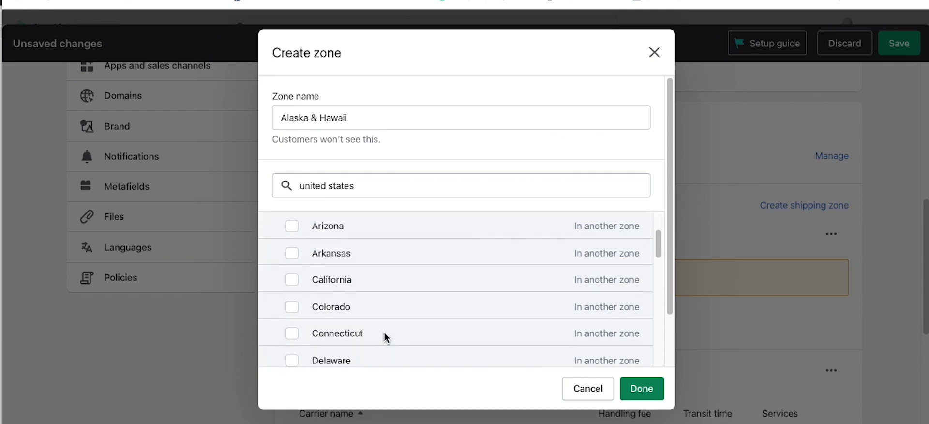
pyautogui.scroll(-4, 385, 334)
pyautogui.scroll(3, 385, 334)
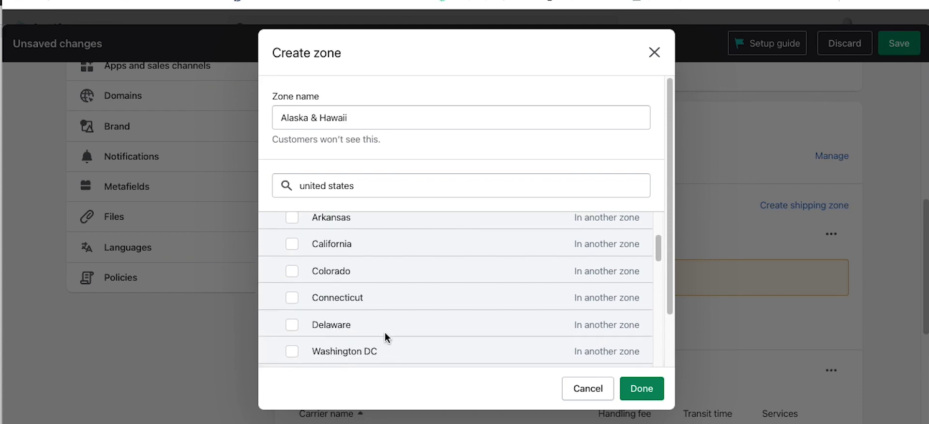
pyautogui.scroll(-5, 385, 332)
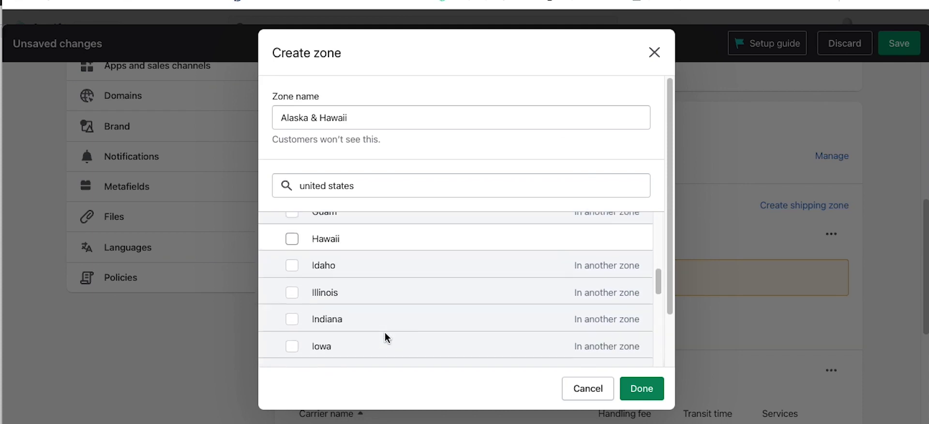
pyautogui.click(292, 239)
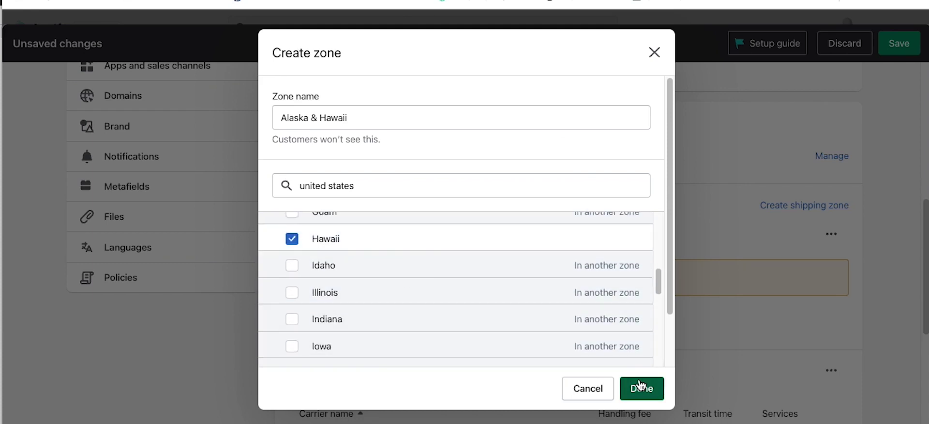
pyautogui.click(639, 387)
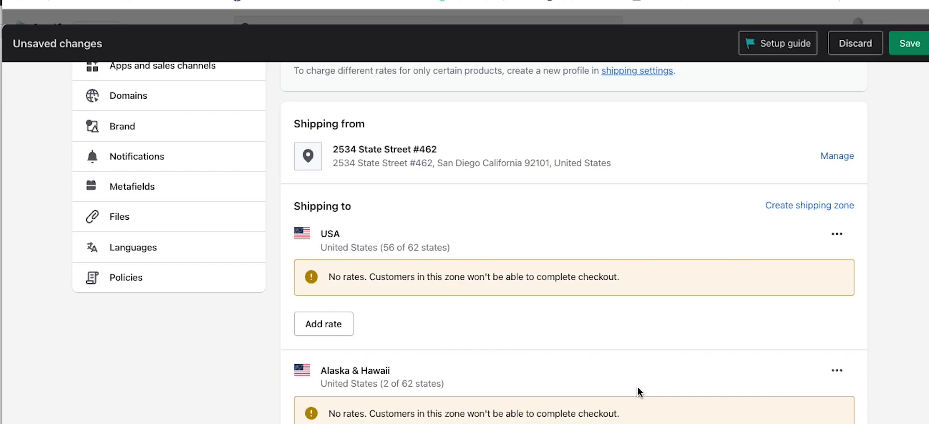
pyautogui.scroll(-3, 580, 304)
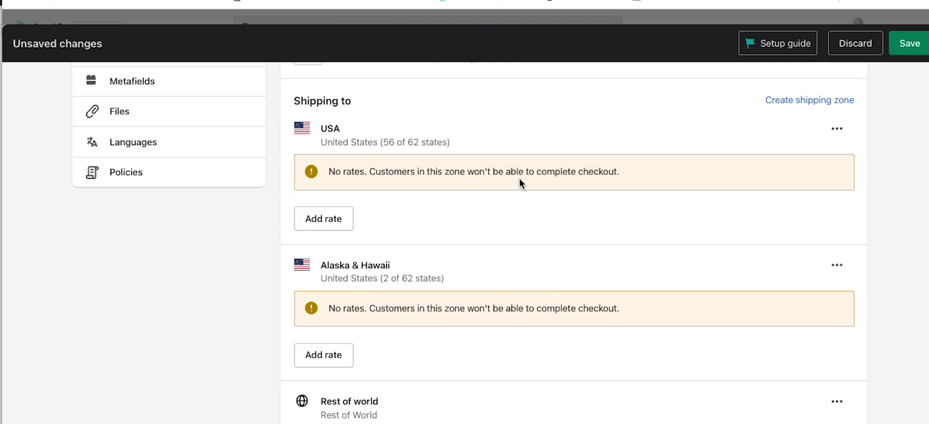
# Step: Add an Economy rate priced $30.00 to the USA zone
pyautogui.click(319, 223)
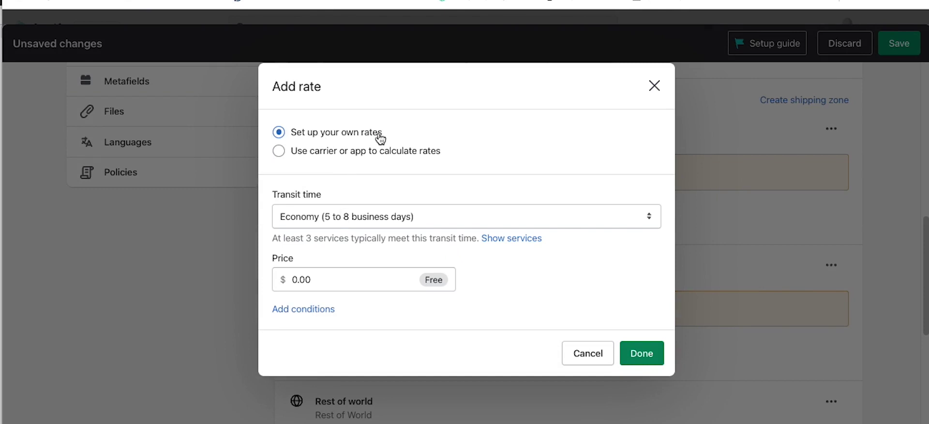
pyautogui.click(355, 219)
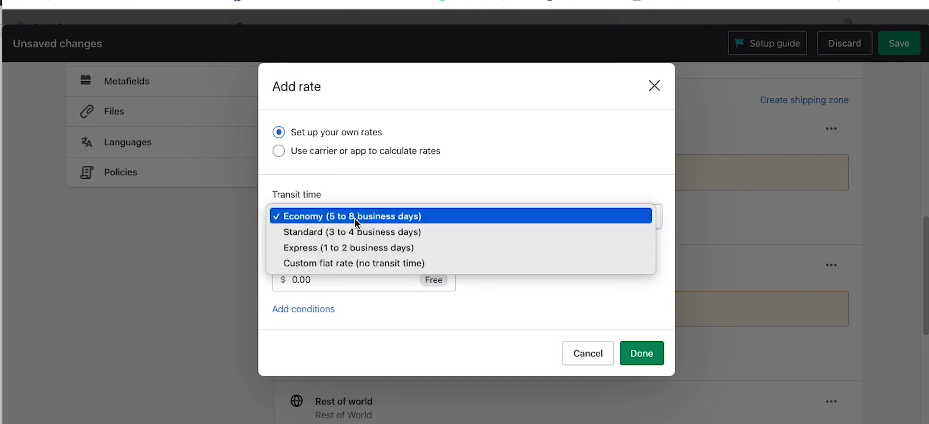
pyautogui.click(538, 184)
pyautogui.click(352, 280)
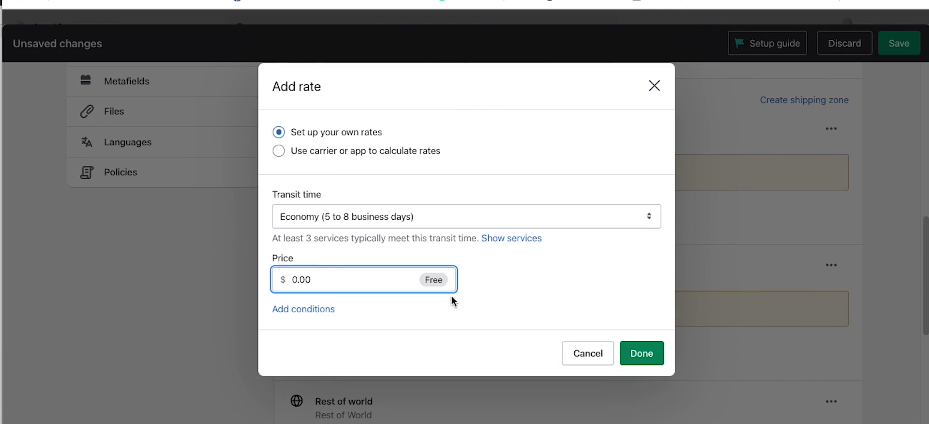
pyautogui.write('30')
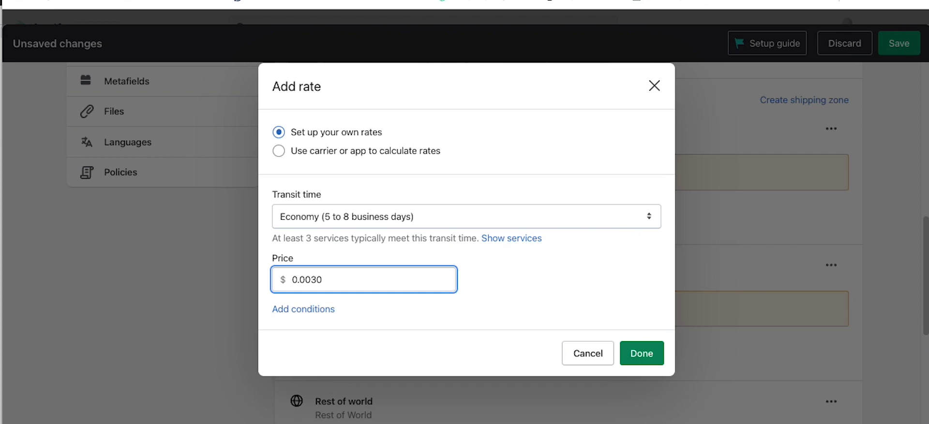
pyautogui.press('BackSpace')
pyautogui.press('BackSpace')
pyautogui.press('BackSpace')
pyautogui.press('BackSpace')
pyautogui.press('BackSpace')
pyautogui.press('BackSpace')
pyautogui.write('30')
# Step: Limit the Economy rate to 0–20 lb orders and save it
pyautogui.click(274, 311)
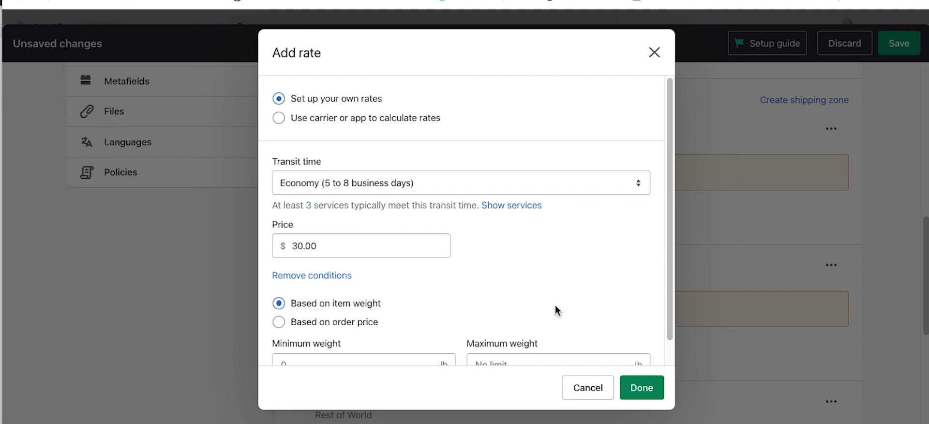
pyautogui.scroll(-1, 545, 279)
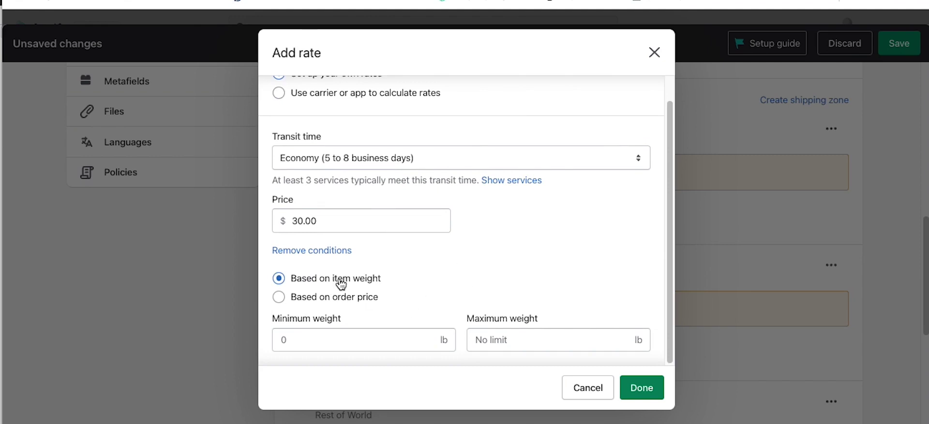
pyautogui.click(306, 339)
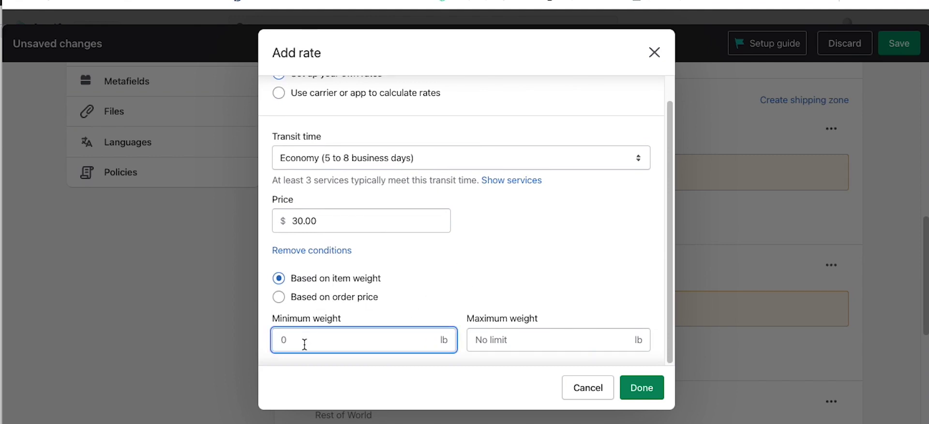
pyautogui.click(492, 339)
pyautogui.write('20')
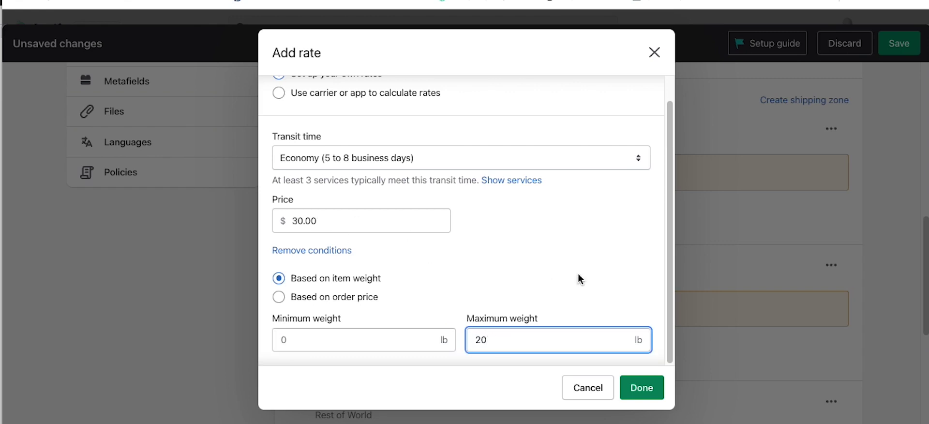
pyautogui.click(643, 387)
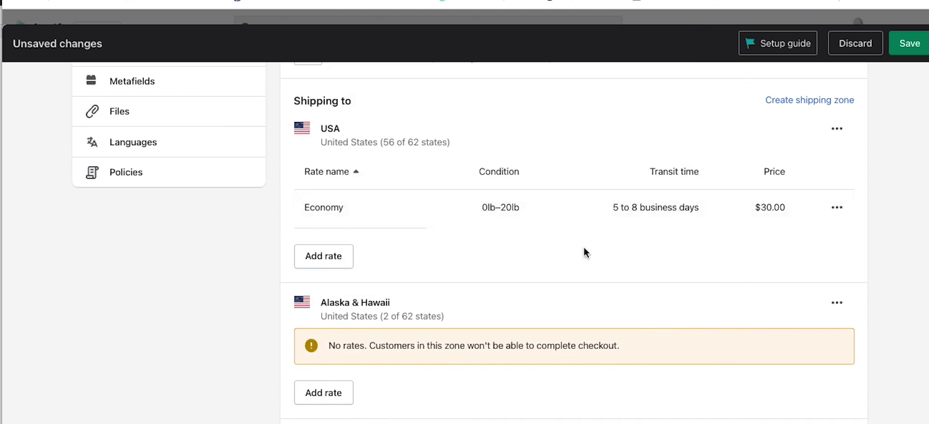
# Step: Add a custom flat rate named FREE to the USA zone
pyautogui.click(334, 257)
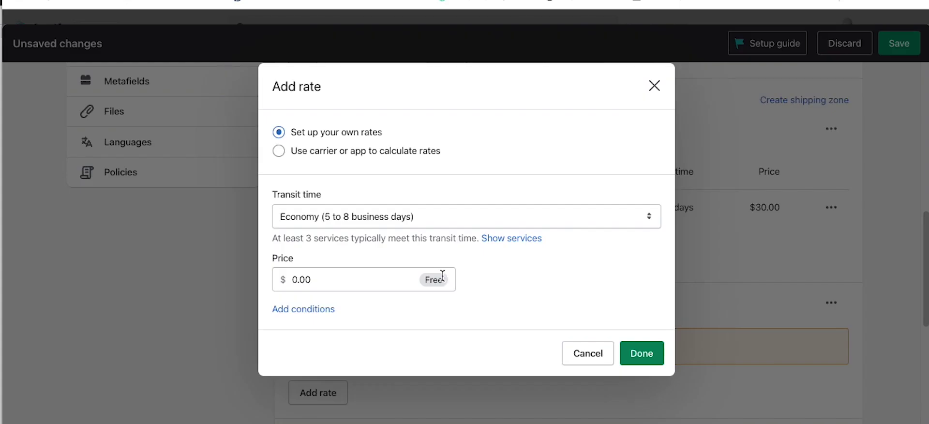
pyautogui.click(334, 215)
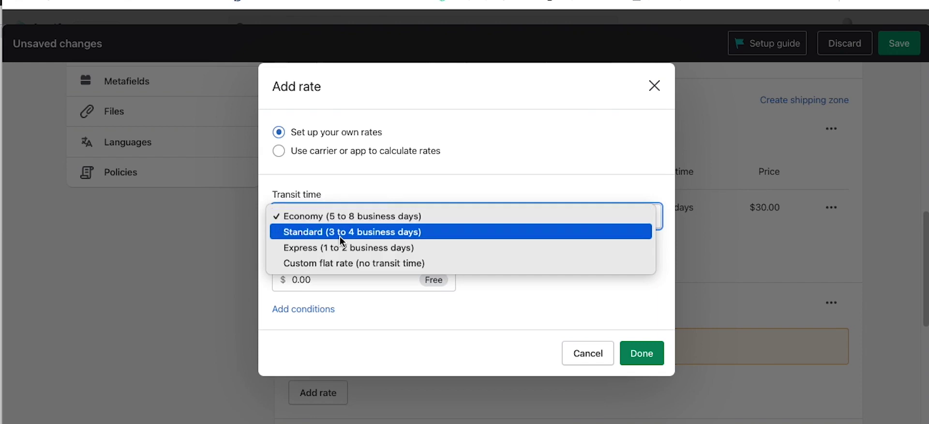
pyautogui.click(338, 262)
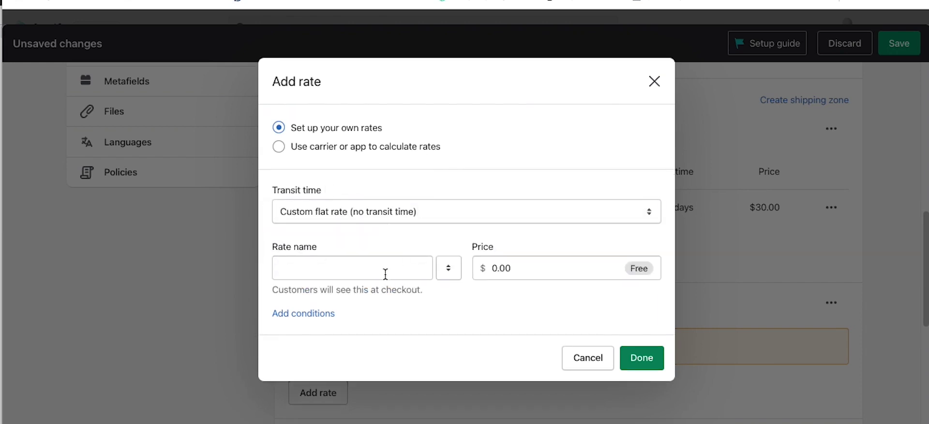
pyautogui.click(374, 275)
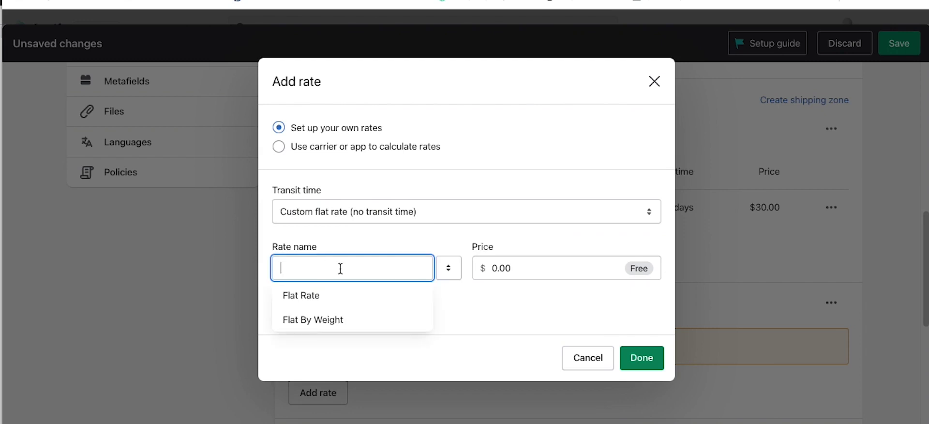
pyautogui.write('FREE')
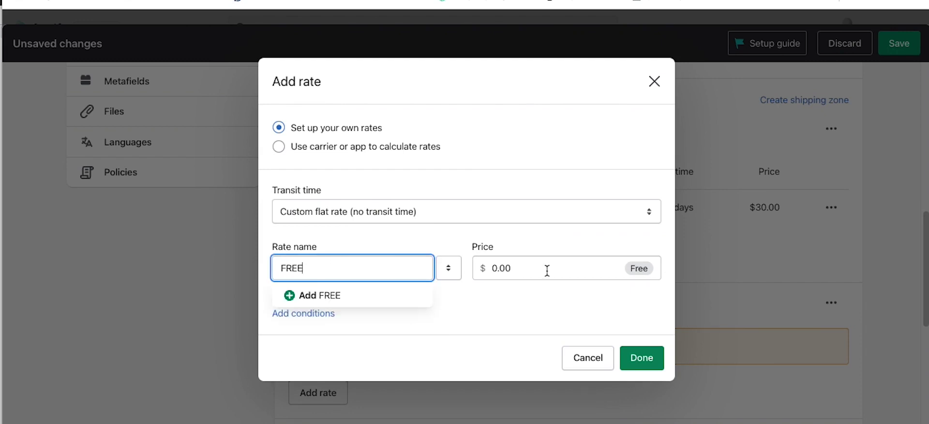
pyautogui.click(564, 305)
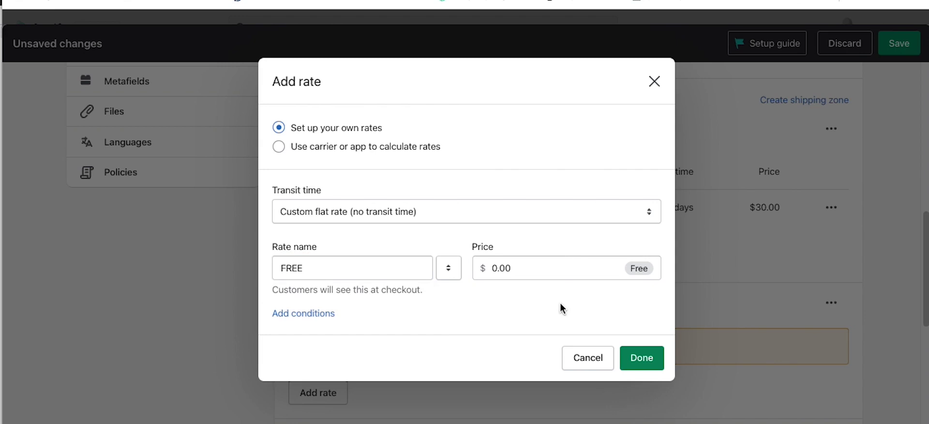
# Step: Restrict the FREE rate to orders of $100.00 and up and save it
pyautogui.click(314, 314)
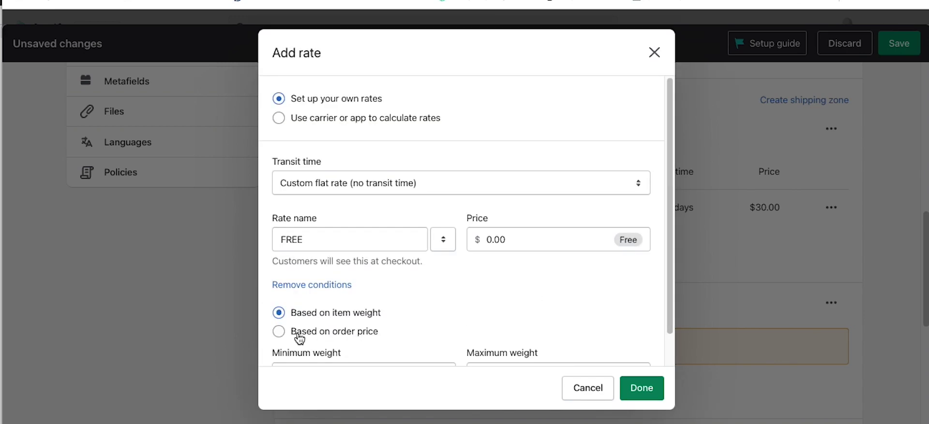
pyautogui.click(279, 331)
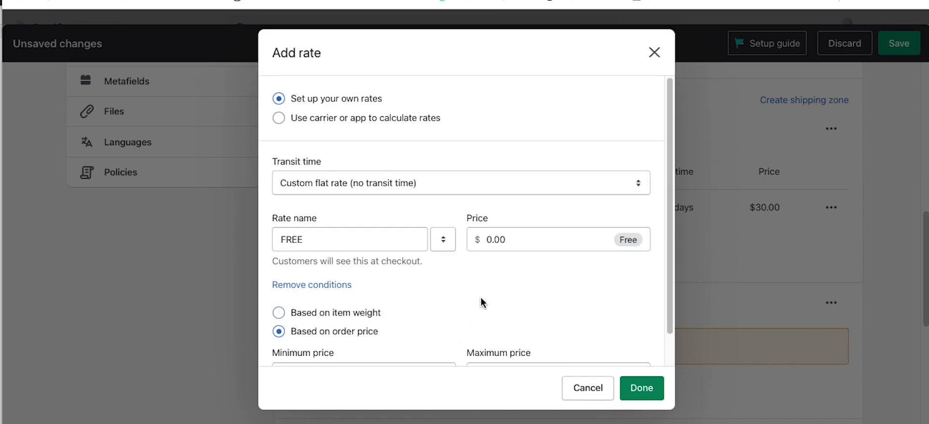
pyautogui.scroll(-2, 481, 303)
pyautogui.click(370, 346)
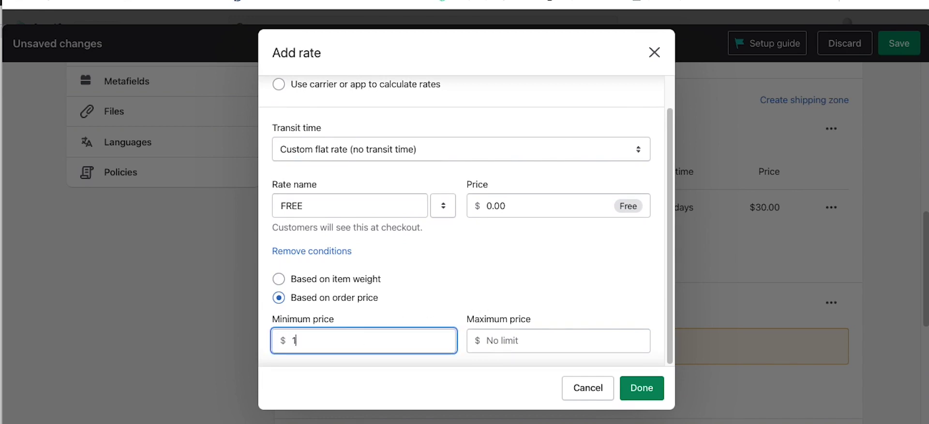
pyautogui.click(643, 392)
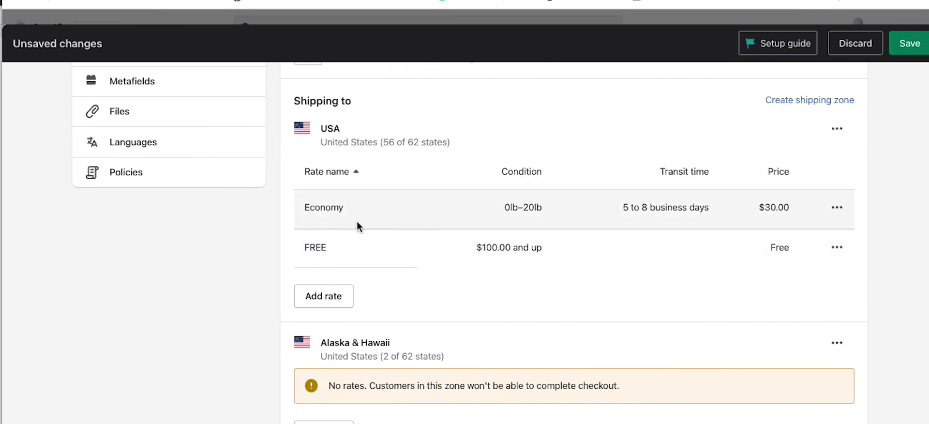
pyautogui.click(838, 129)
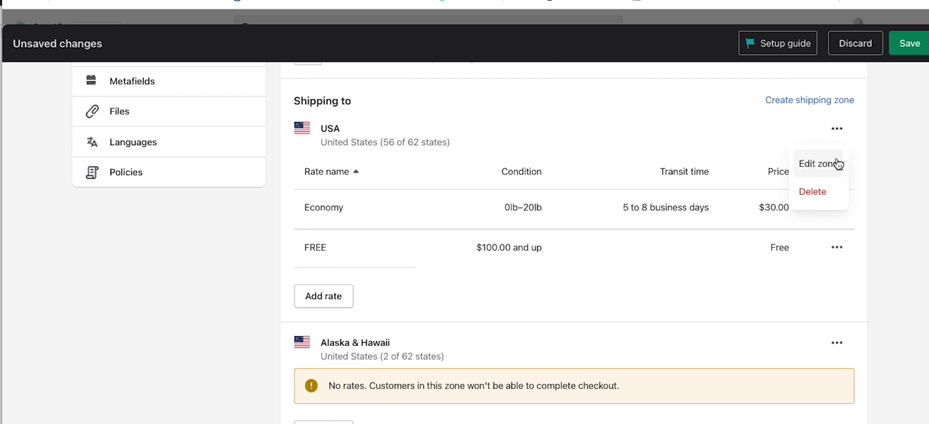
# Step: Add a Standard (3 to 4 business days) rate to the USA zone
pyautogui.click(341, 274)
pyautogui.click(326, 296)
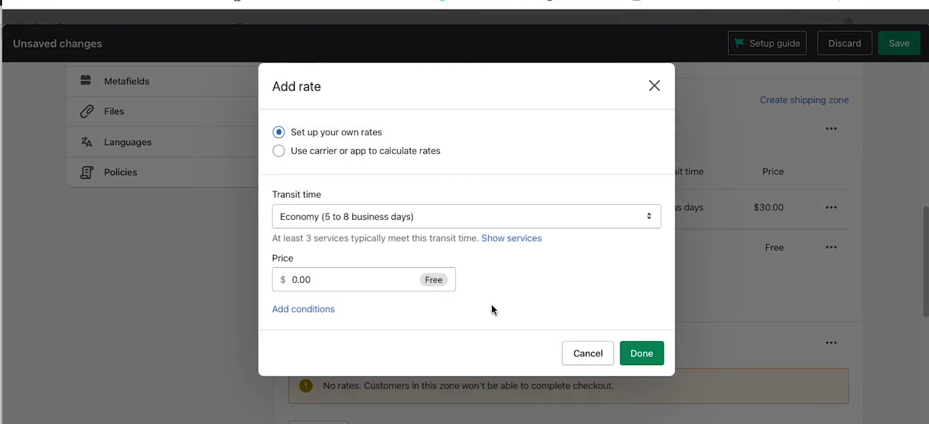
pyautogui.click(344, 222)
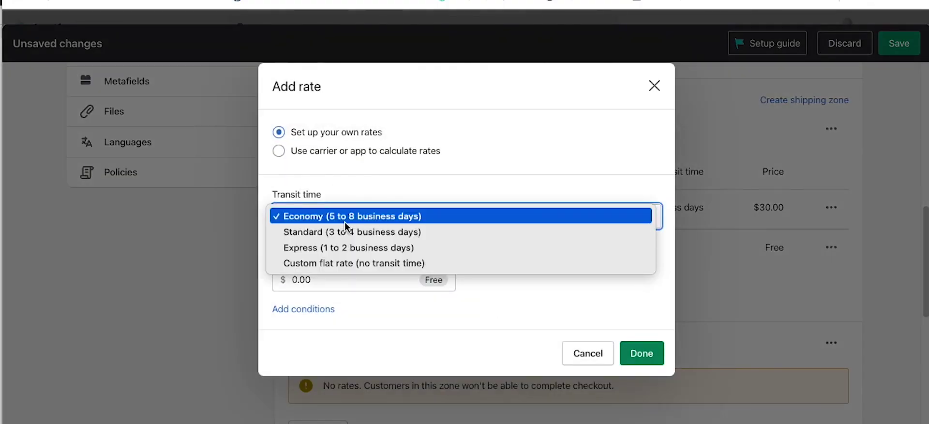
pyautogui.click(347, 233)
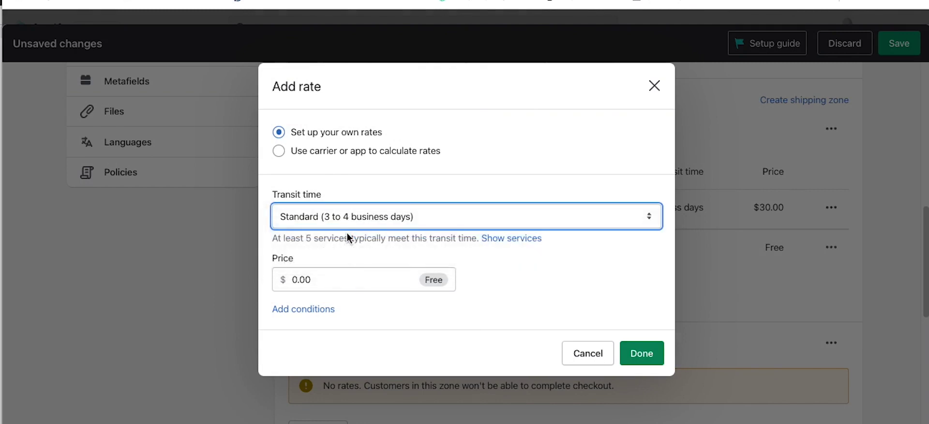
pyautogui.click(305, 315)
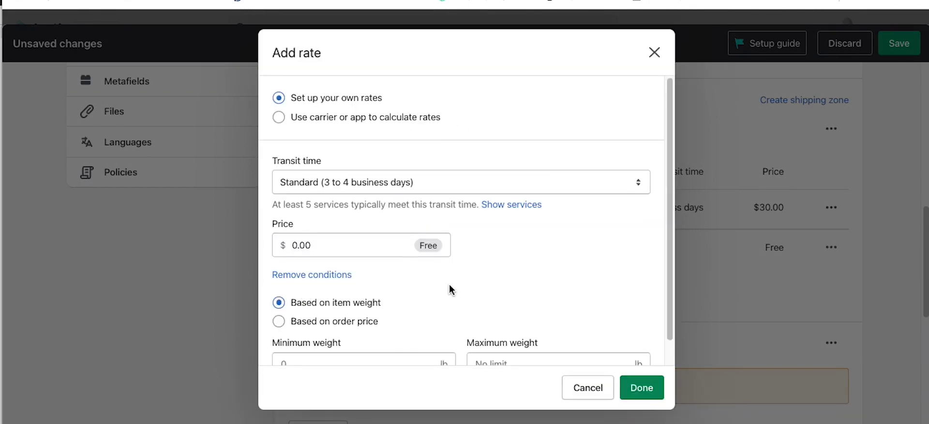
# Step: Give the Standard rate a 20.01–30 lb weight range and $50.00 price, then save
pyautogui.scroll(-1, 450, 287)
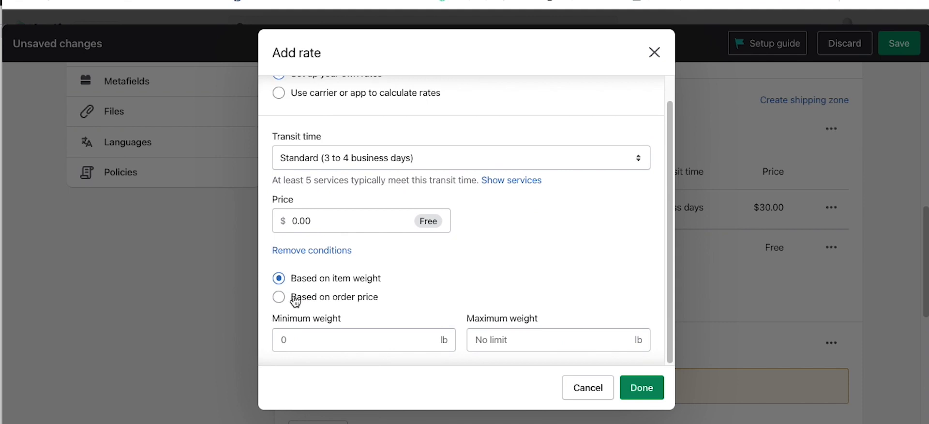
pyautogui.click(304, 340)
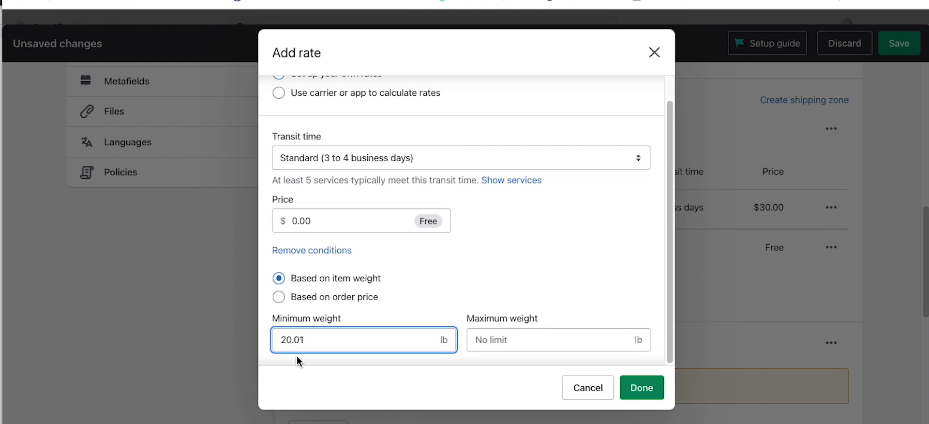
pyautogui.click(489, 340)
pyautogui.write('30')
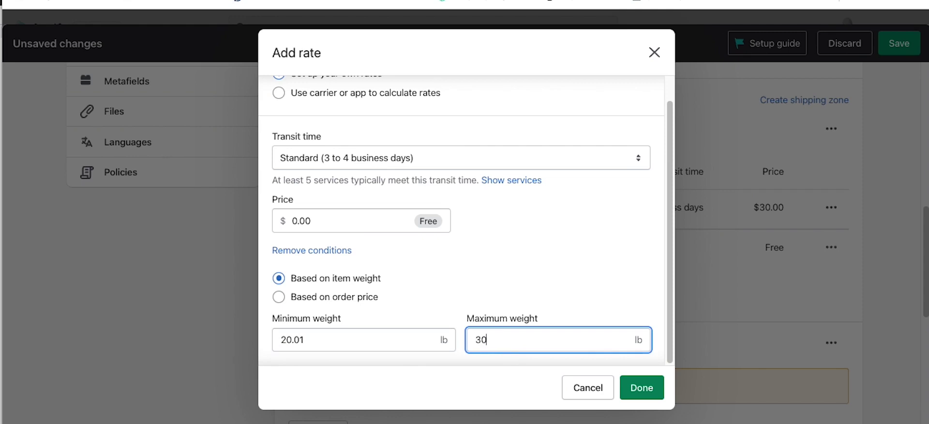
pyautogui.moveTo(332, 229); pyautogui.dragTo(267, 225)
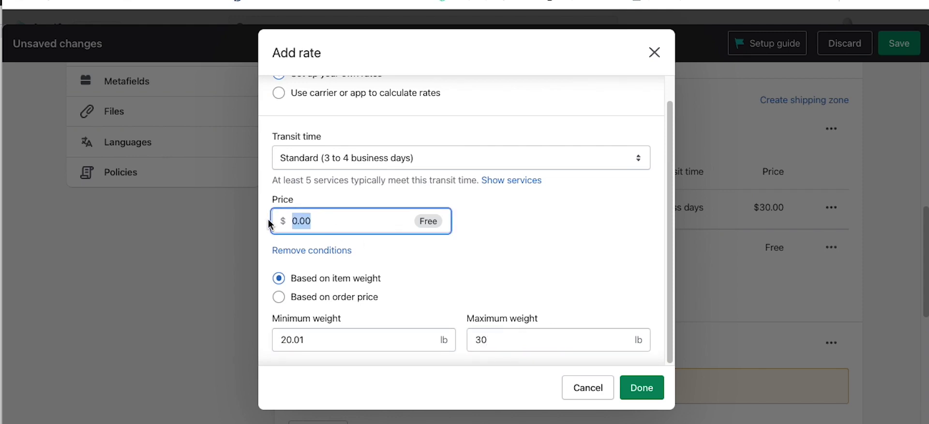
pyautogui.write('50')
pyautogui.click(629, 387)
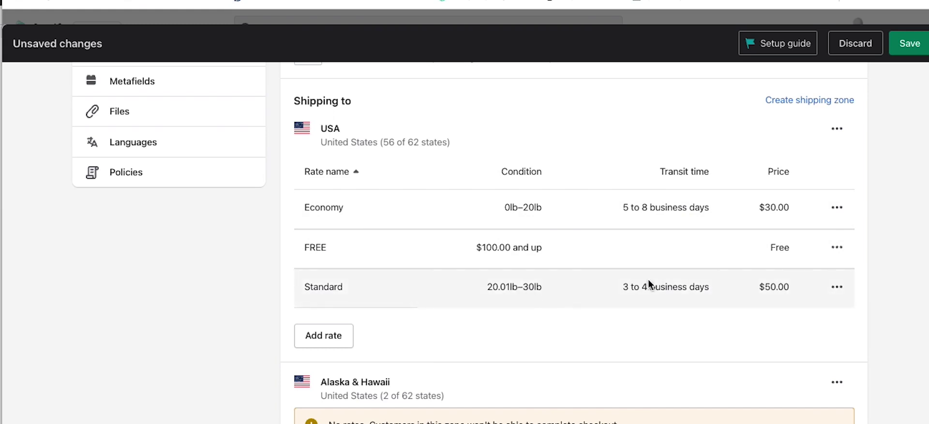
# Step: Add another Economy rate to the USA zone priced at $75.00
pyautogui.click(332, 337)
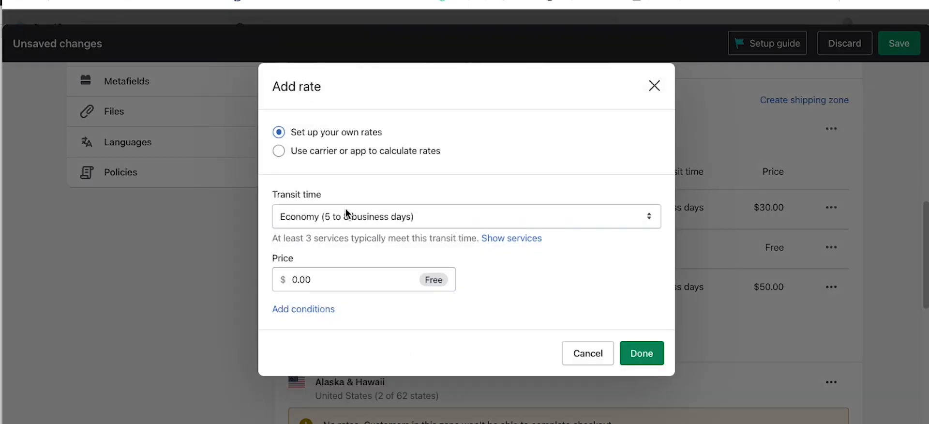
pyautogui.click(347, 215)
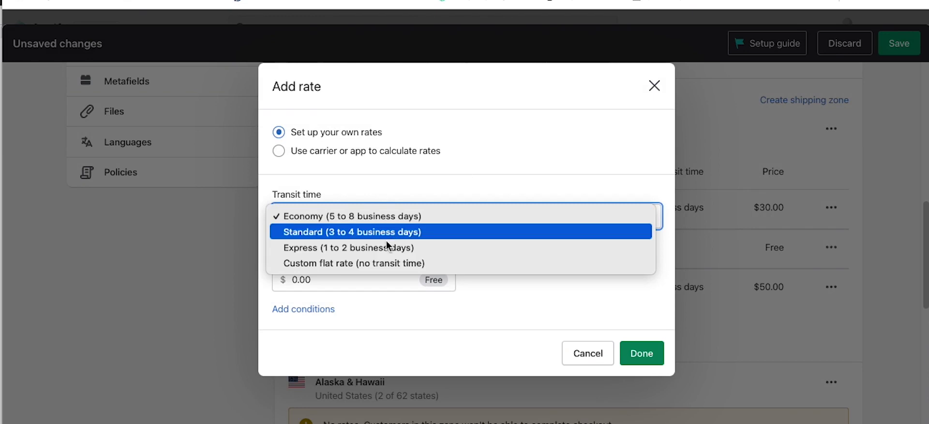
pyautogui.click(346, 263)
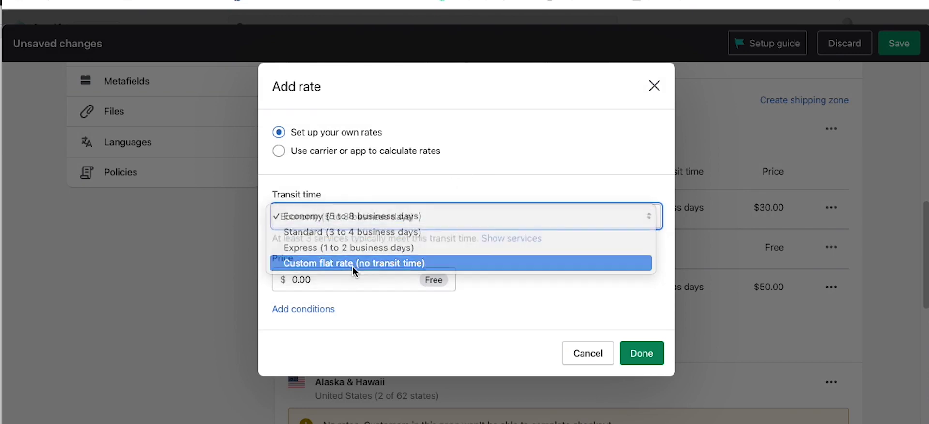
pyautogui.click(411, 213)
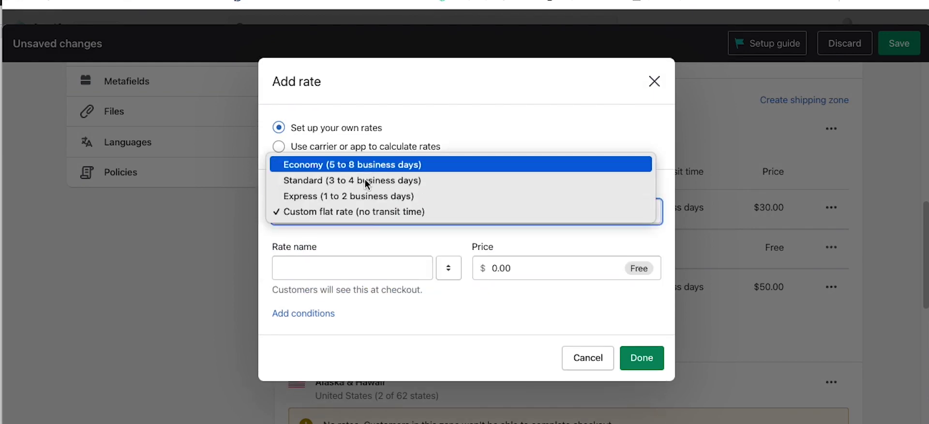
pyautogui.click(366, 163)
pyautogui.click(329, 286)
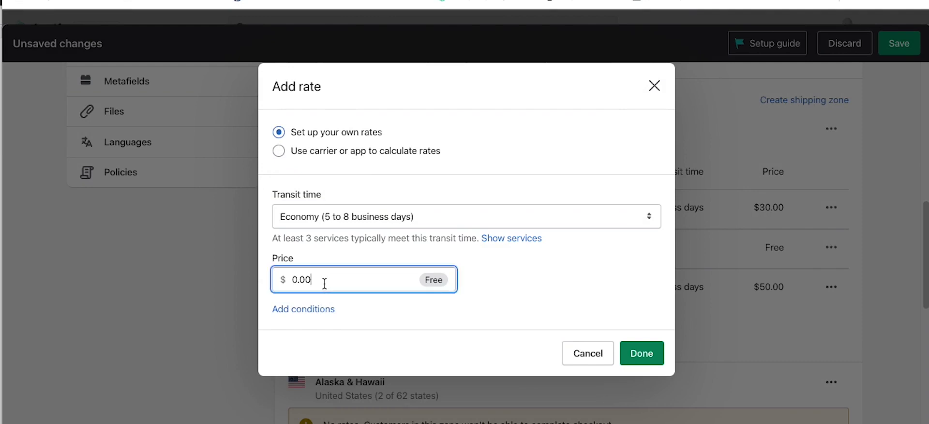
pyautogui.press('BackSpace')
pyautogui.press('BackSpace')
pyautogui.press('BackSpace')
pyautogui.press('BackSpace')
pyautogui.write('75')
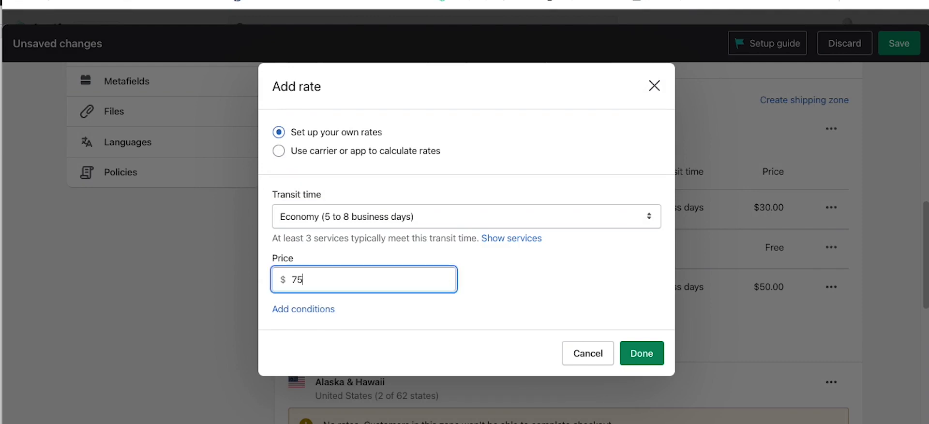
# Step: Limit the $75.00 Economy rate to 30.01–100 lb orders and save it
pyautogui.click(310, 309)
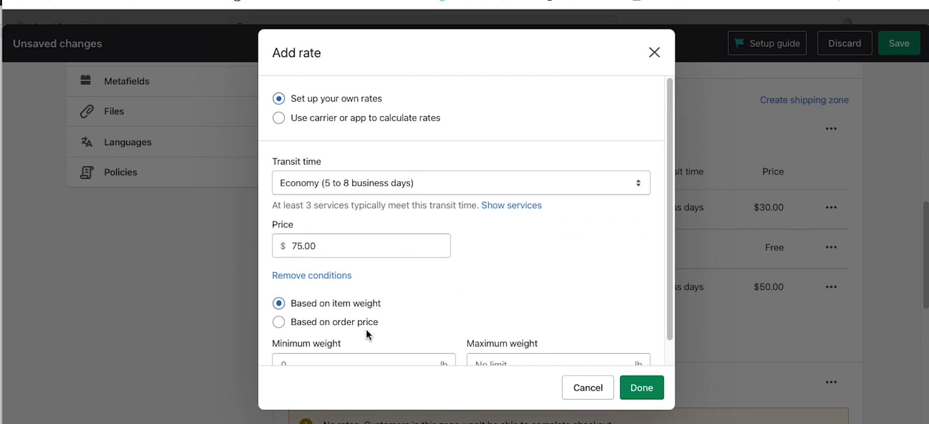
pyautogui.scroll(-1, 387, 316)
pyautogui.click(327, 339)
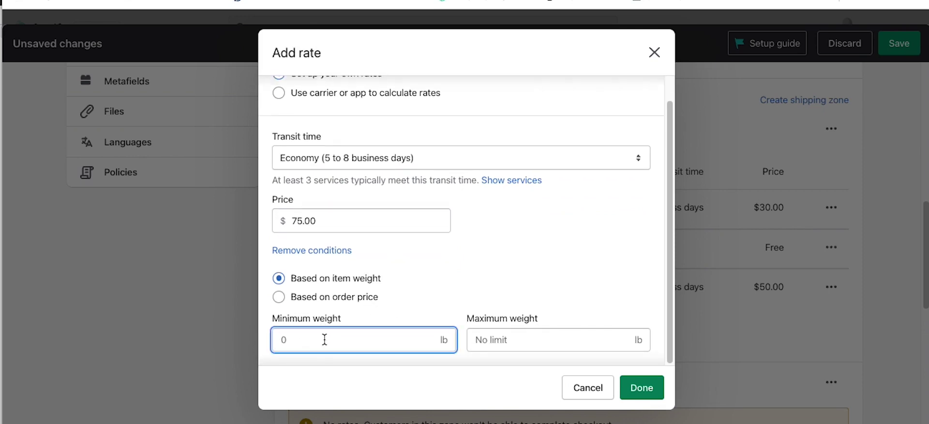
pyautogui.write('30.01')
pyautogui.press('Tab')
pyautogui.write('100')
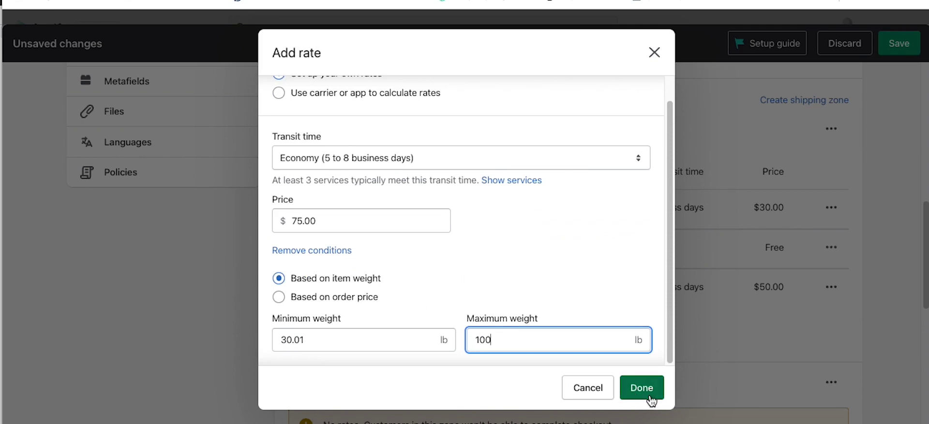
pyautogui.press('Return')
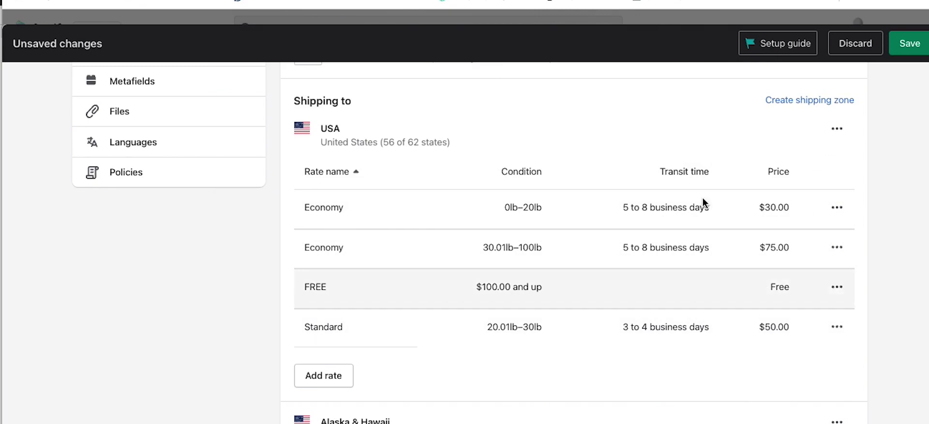
pyautogui.click(330, 376)
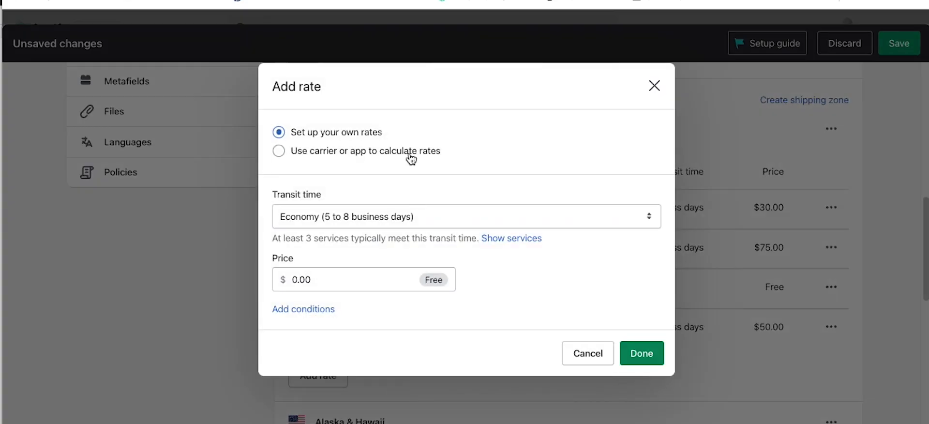
# Step: Add a carrier-calculated USPS rate offering First Class Mail and First Class Package
pyautogui.click(279, 151)
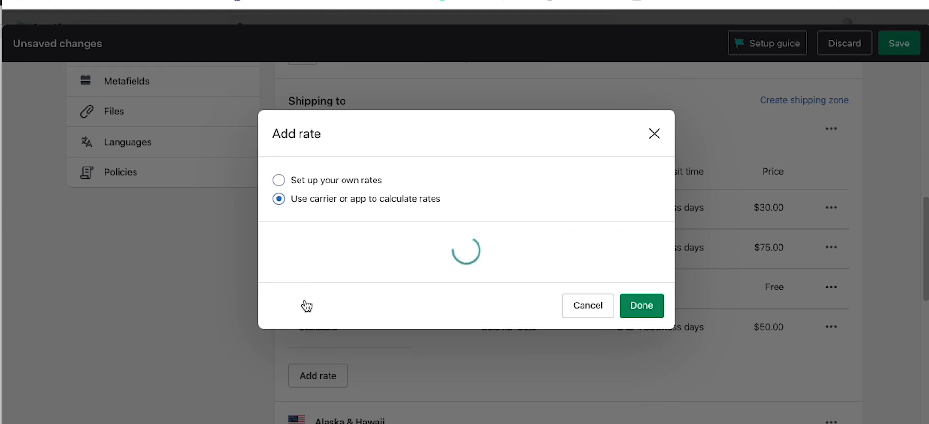
pyautogui.click(411, 166)
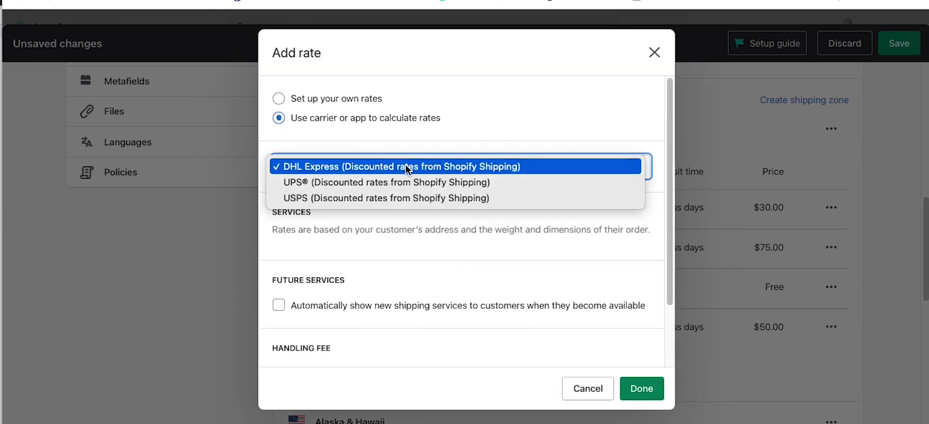
pyautogui.click(390, 198)
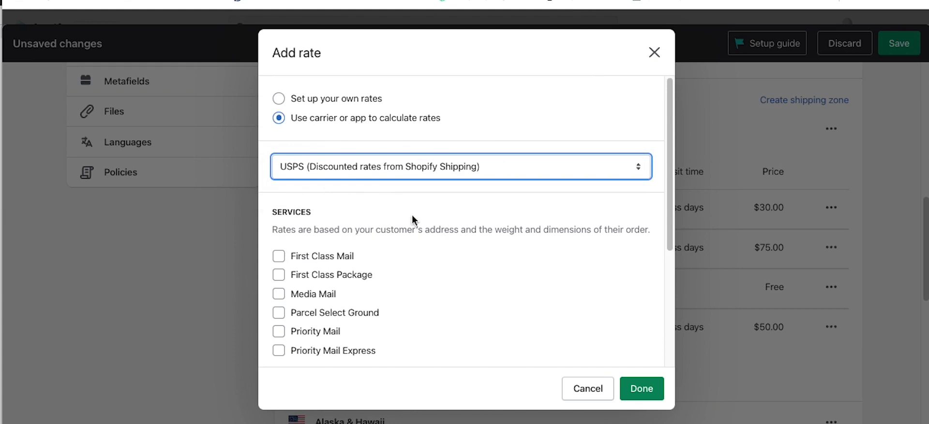
pyautogui.scroll(-1, 489, 253)
pyautogui.click(280, 231)
pyautogui.click(279, 248)
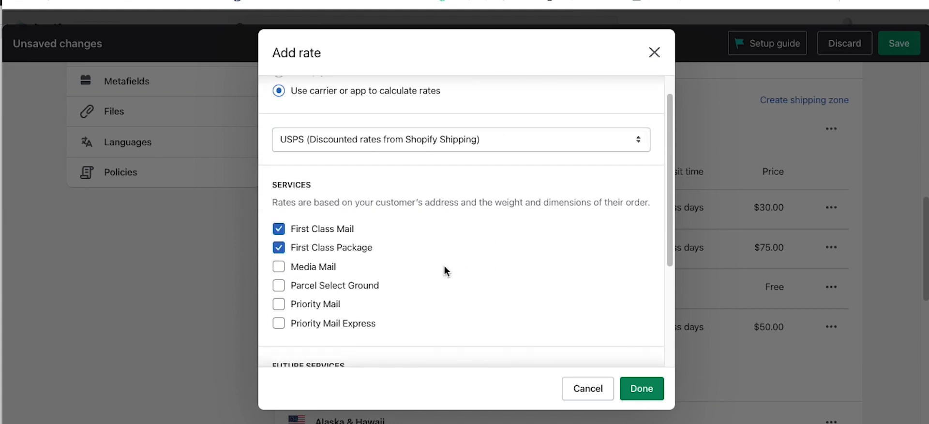
pyautogui.scroll(-5, 443, 268)
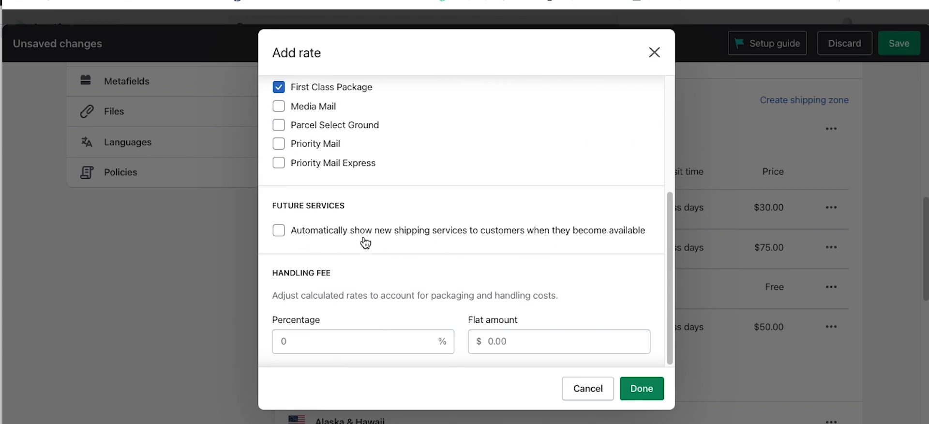
# Step: Leave new services off, set a 1% handling fee, and save the USPS rate
pyautogui.click(384, 230)
pyautogui.scroll(1, 423, 203)
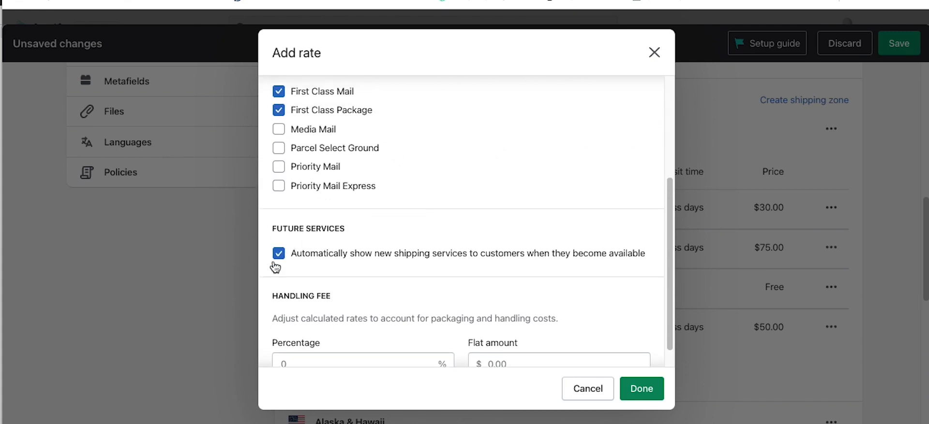
pyautogui.click(278, 254)
pyautogui.scroll(-1, 448, 147)
pyautogui.click(305, 346)
pyautogui.write('1')
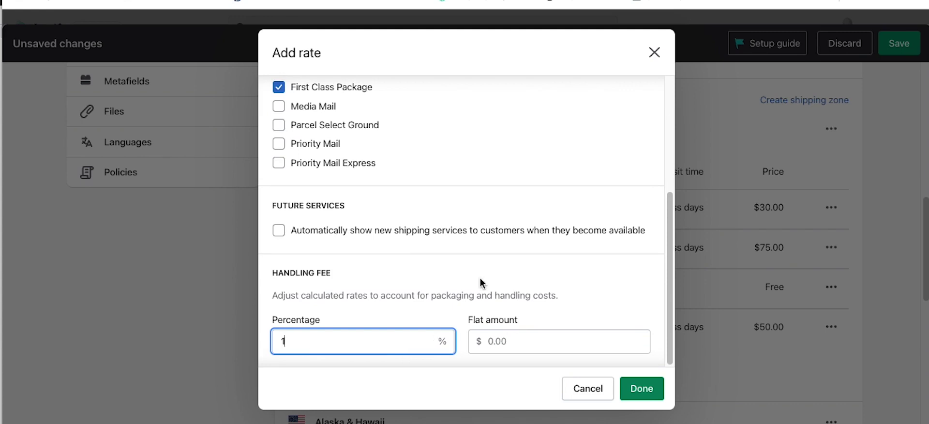
pyautogui.click(650, 389)
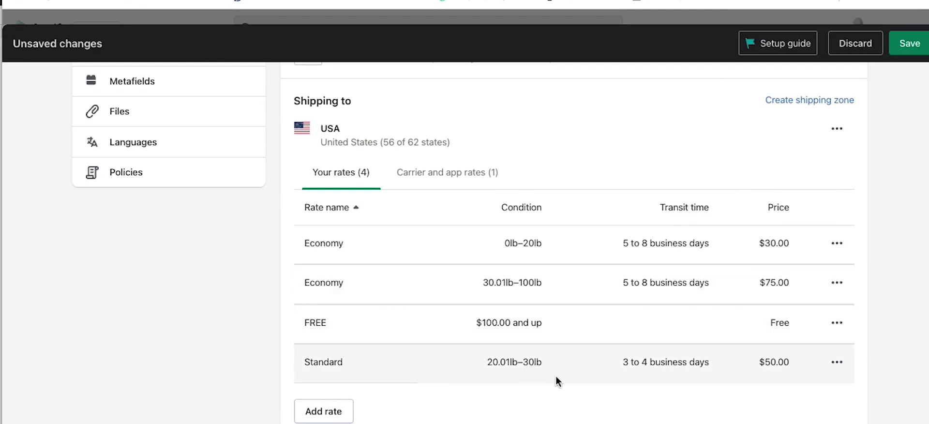
# Step: Review the carrier and app rates to confirm which USPS services are offered
pyautogui.click(455, 173)
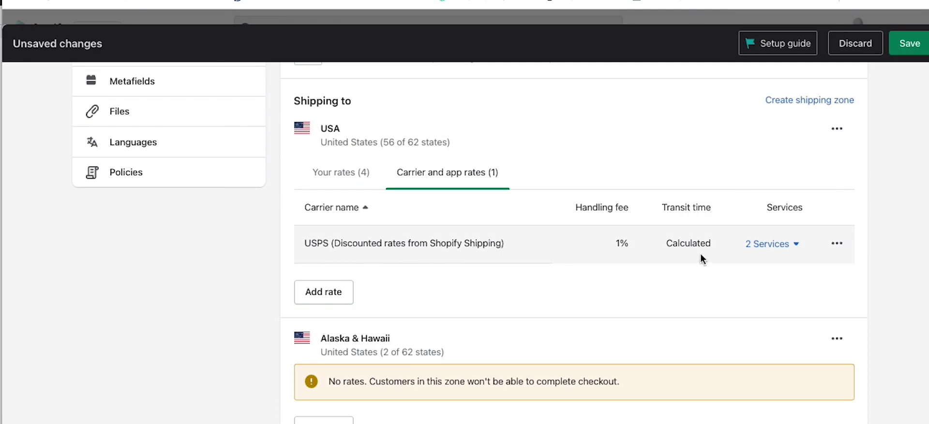
pyautogui.click(769, 244)
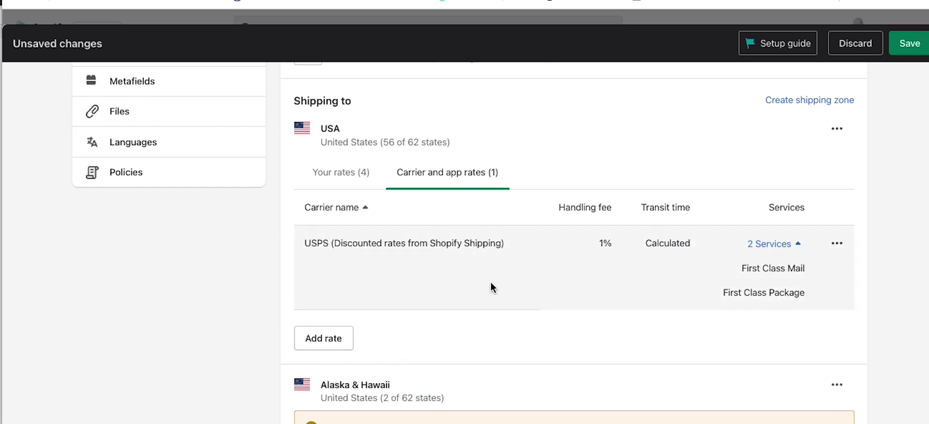
pyautogui.scroll(-3, 418, 239)
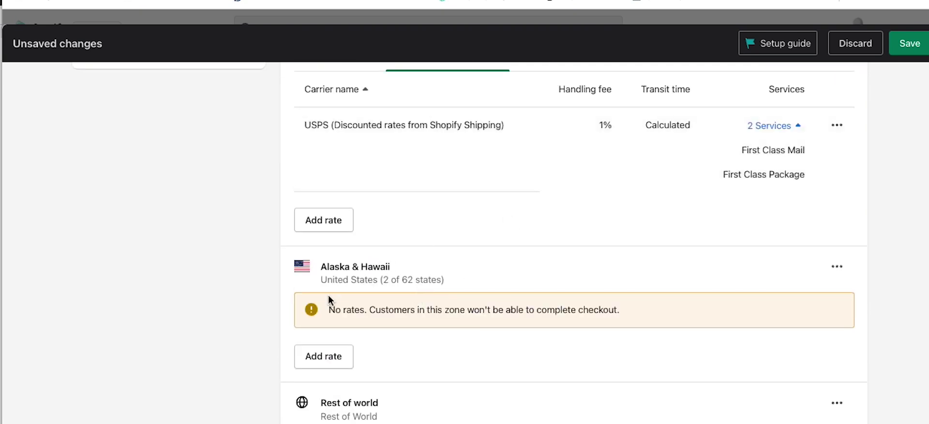
# Step: Add a custom flat rate named ALASKA HAWAII priced at 200 to the Alaska & Hawaii zone
pyautogui.click(312, 362)
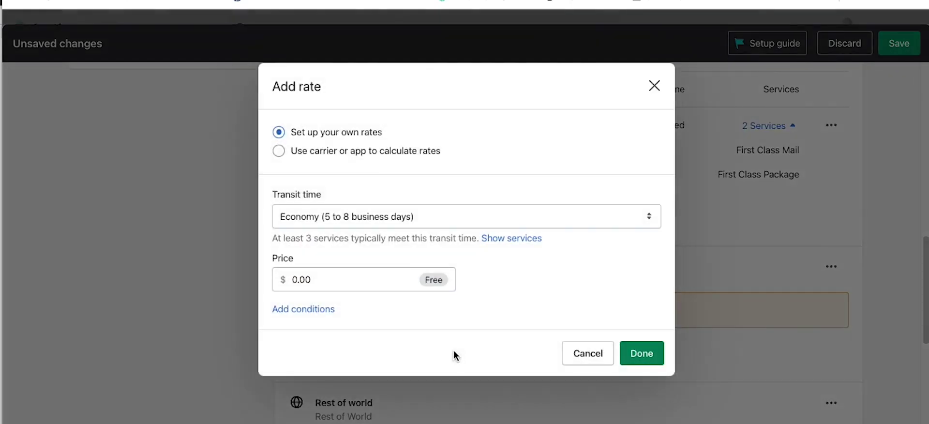
pyautogui.click(341, 218)
pyautogui.click(327, 262)
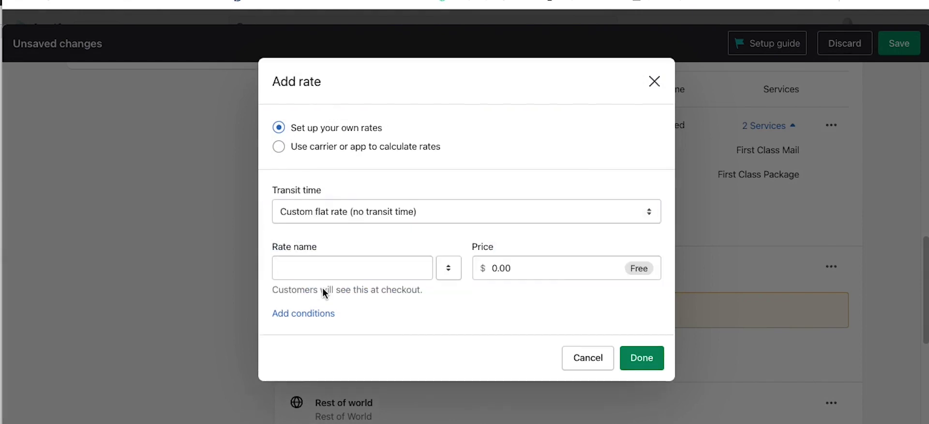
pyautogui.click(312, 267)
pyautogui.write('ALASKA HAWAII')
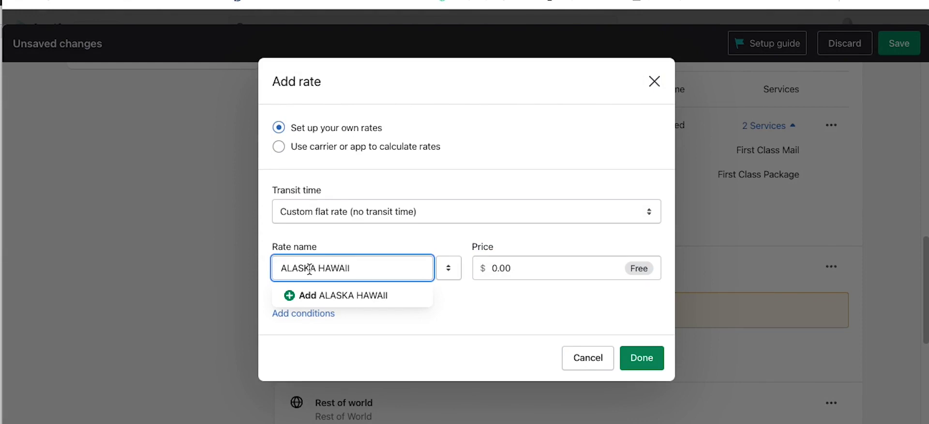
pyautogui.click(332, 323)
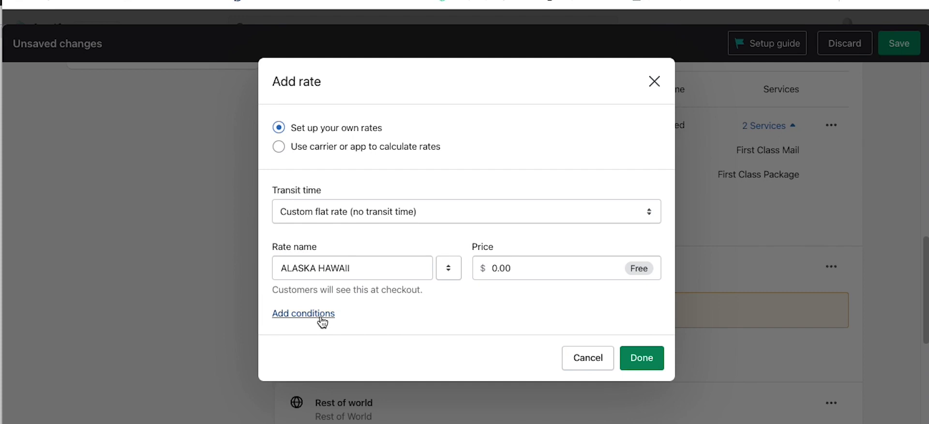
pyautogui.click(322, 322)
pyautogui.moveTo(513, 238); pyautogui.dragTo(491, 233)
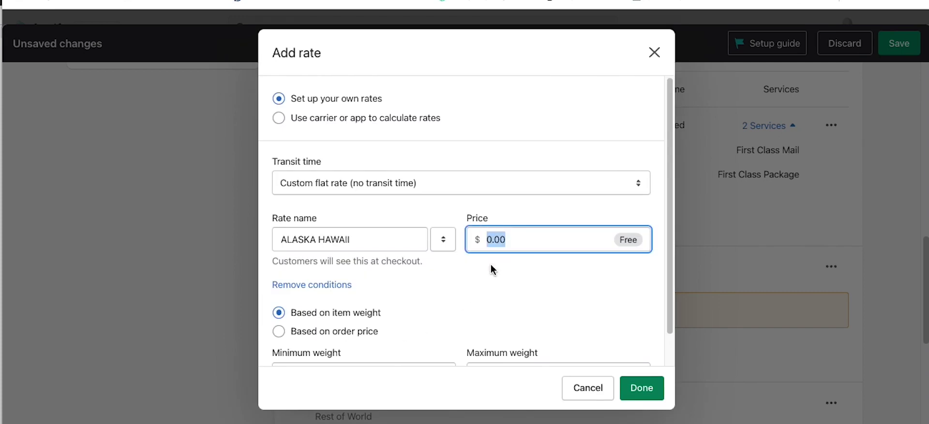
pyautogui.write('200')
# Step: Limit the ALASKA HAWAII rate to a 100 lb maximum weight and save the shipping profile
pyautogui.scroll(-1, 441, 334)
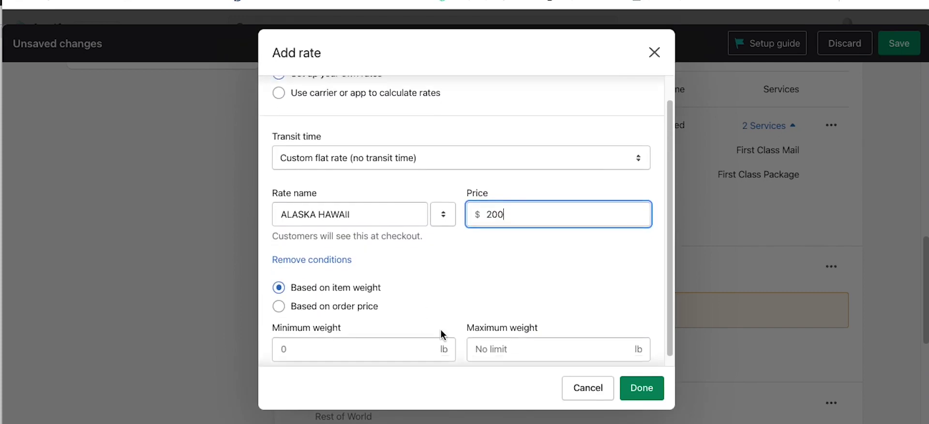
pyautogui.scroll(-1, 440, 334)
pyautogui.click(514, 343)
pyautogui.write('100')
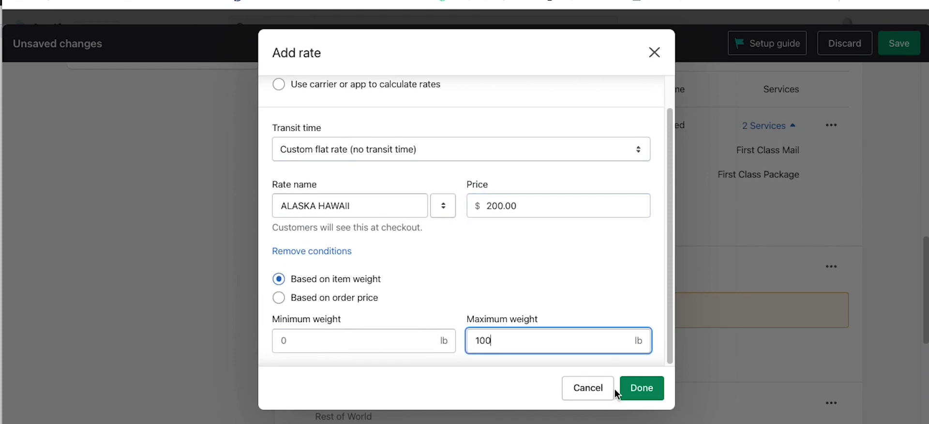
pyautogui.click(624, 390)
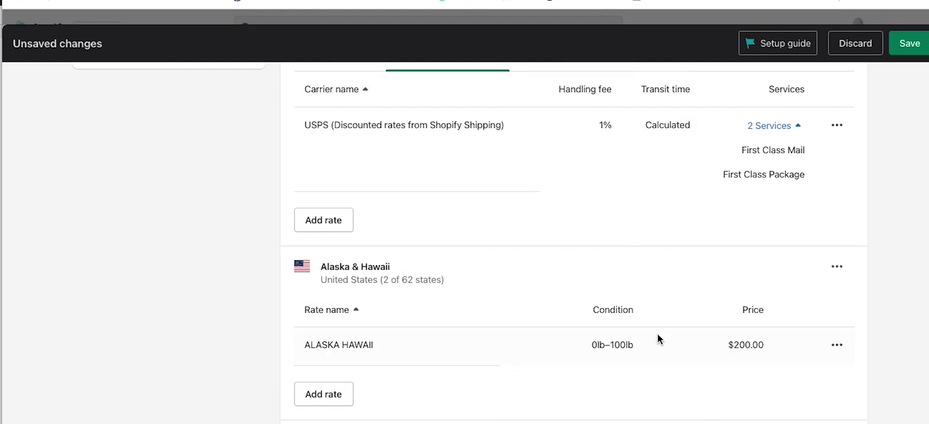
pyautogui.scroll(-1, 697, 264)
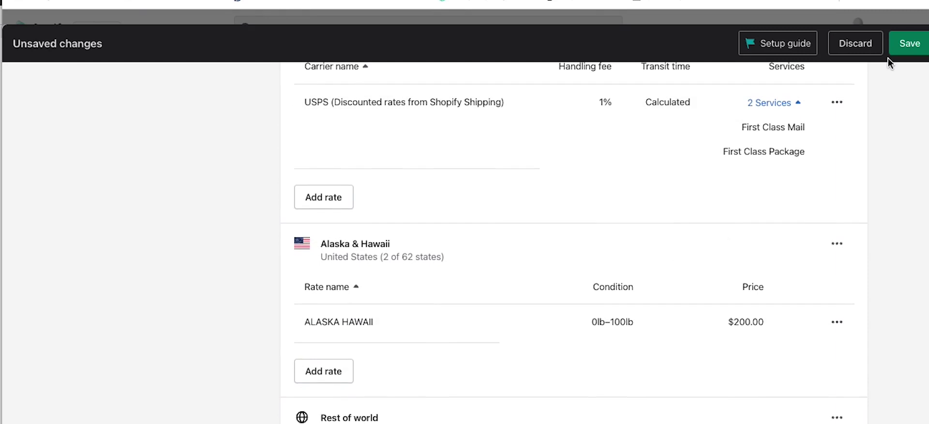
pyautogui.scroll(10, 890, 58)
pyautogui.click(909, 43)
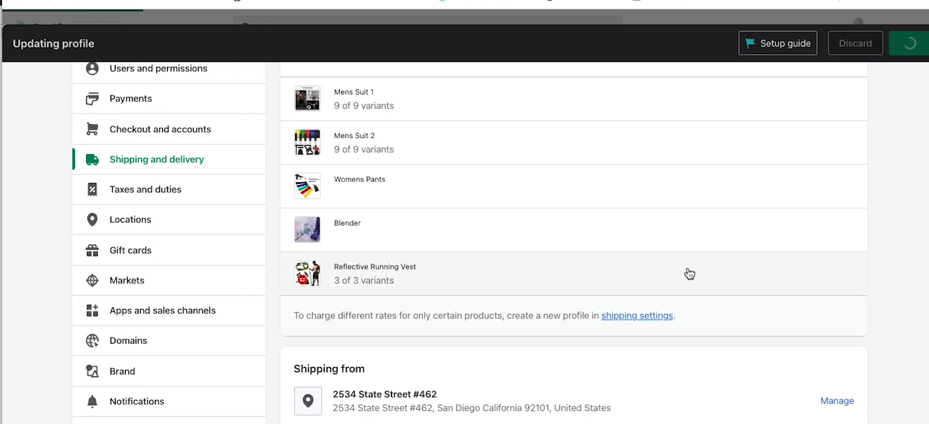
# Step: Review the USA zone's own shipping rates in the saved profile
pyautogui.scroll(-4, 496, 278)
pyautogui.scroll(-2, 497, 279)
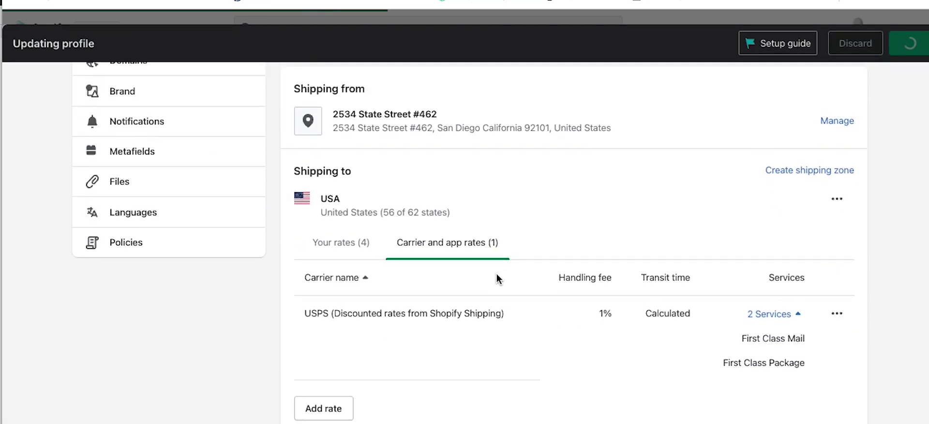
pyautogui.click(327, 238)
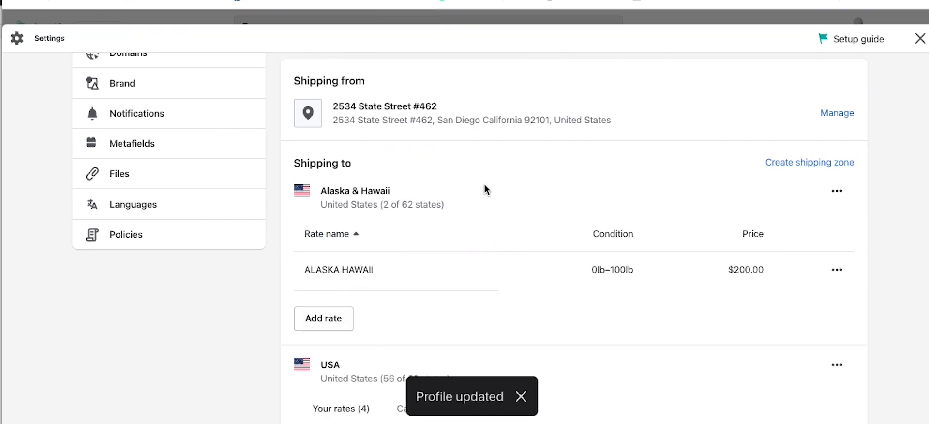
pyautogui.scroll(-6, 484, 194)
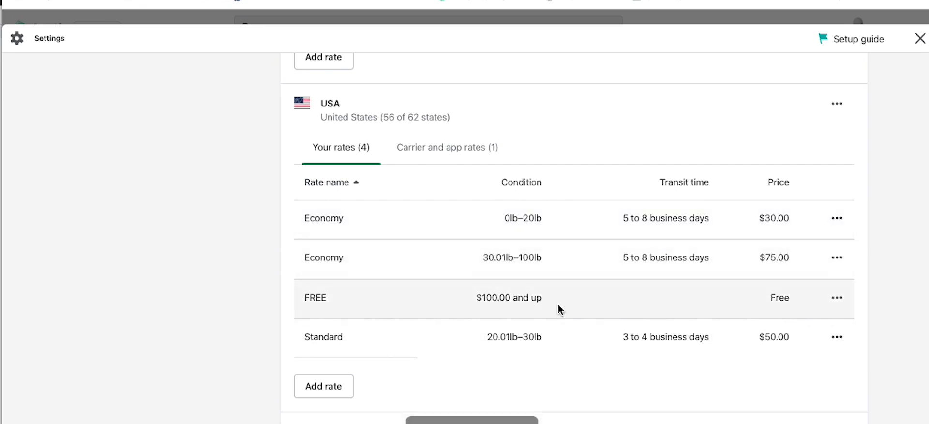
pyautogui.scroll(10, 423, 271)
pyautogui.scroll(2, 425, 242)
pyautogui.scroll(-2, 396, 222)
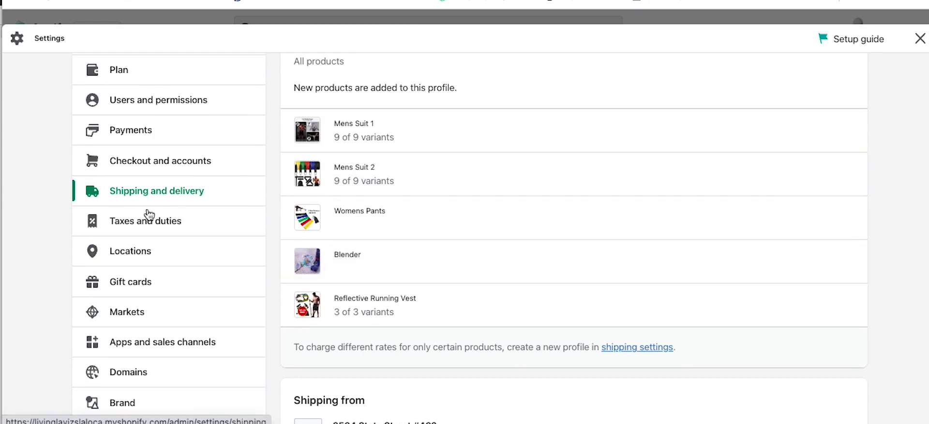
# Step: Review Taxes and duties: United States collects taxes, Rest of World does not
pyautogui.click(129, 227)
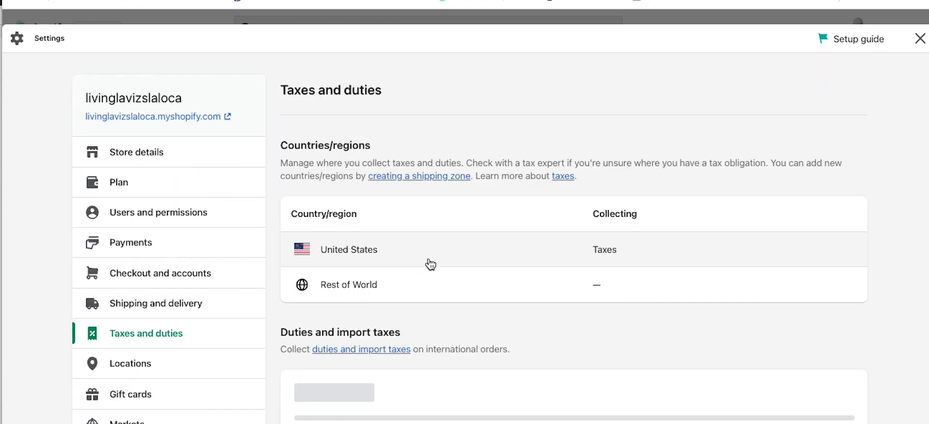
pyautogui.scroll(-1, 556, 290)
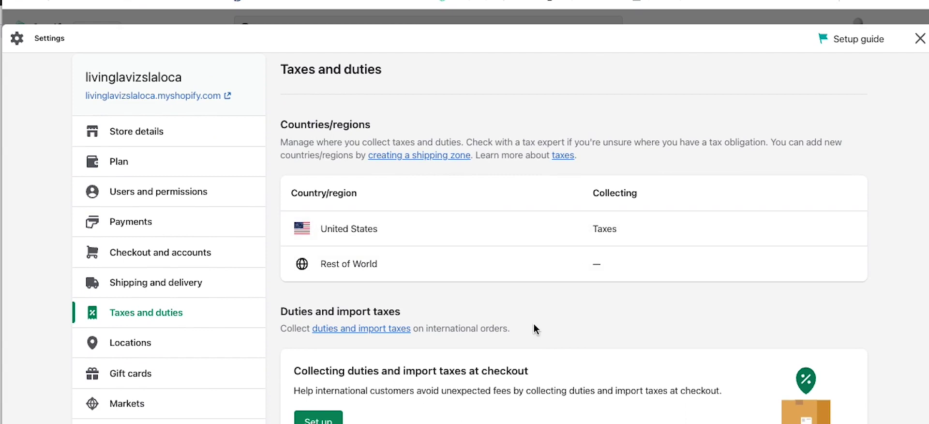
pyautogui.scroll(-5, 467, 271)
pyautogui.scroll(-3, 521, 268)
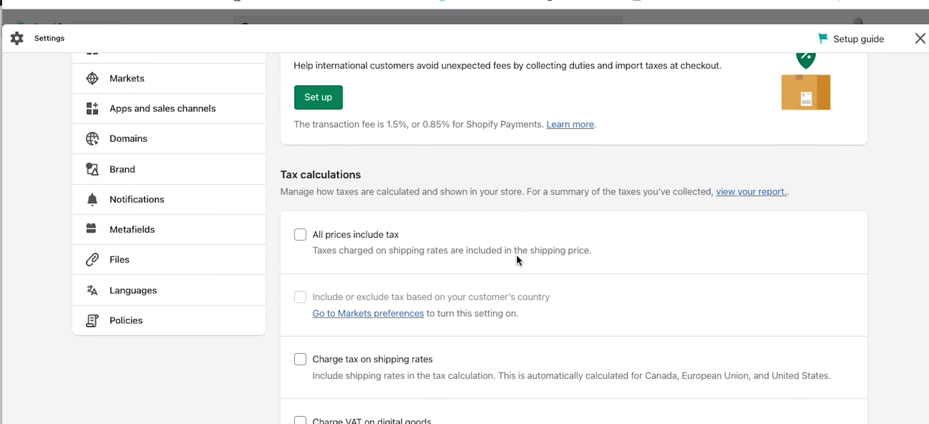
pyautogui.scroll(-4, 515, 255)
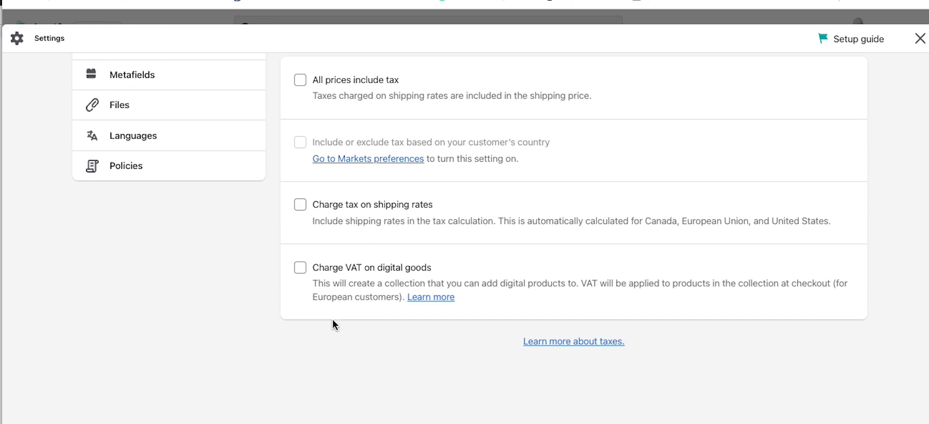
pyautogui.scroll(8, 331, 324)
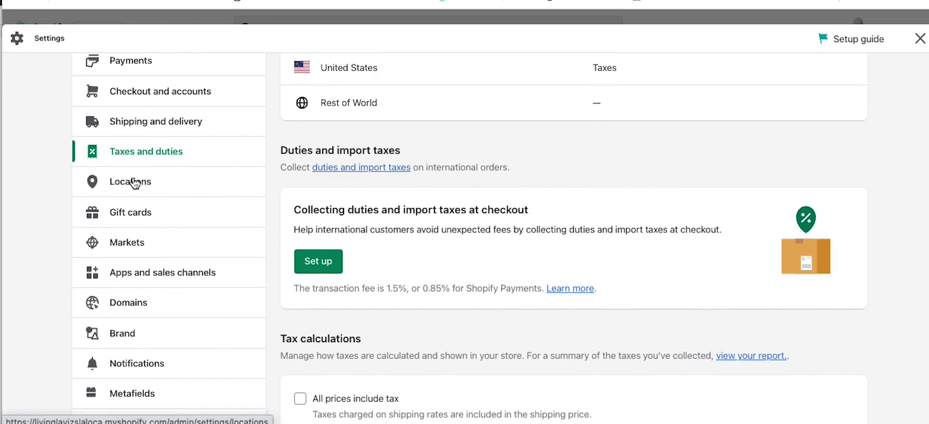
# Step: Look over the Gift cards settings, including the Apple Wallet description
pyautogui.click(124, 214)
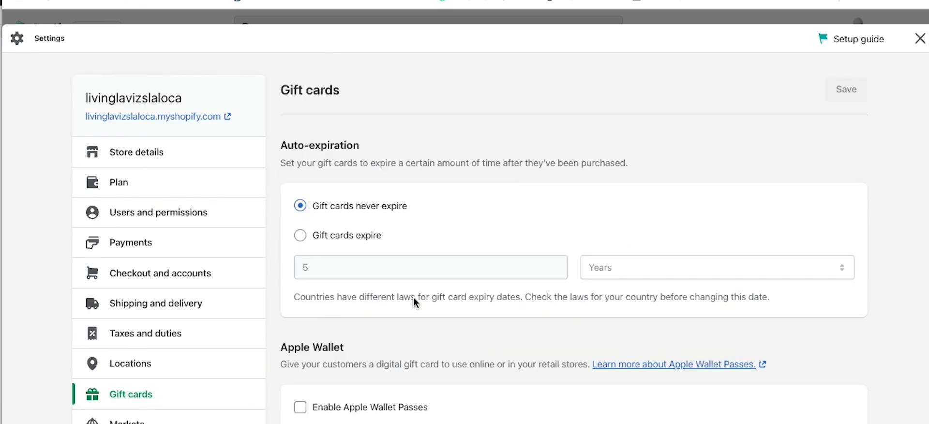
pyautogui.scroll(-3, 562, 208)
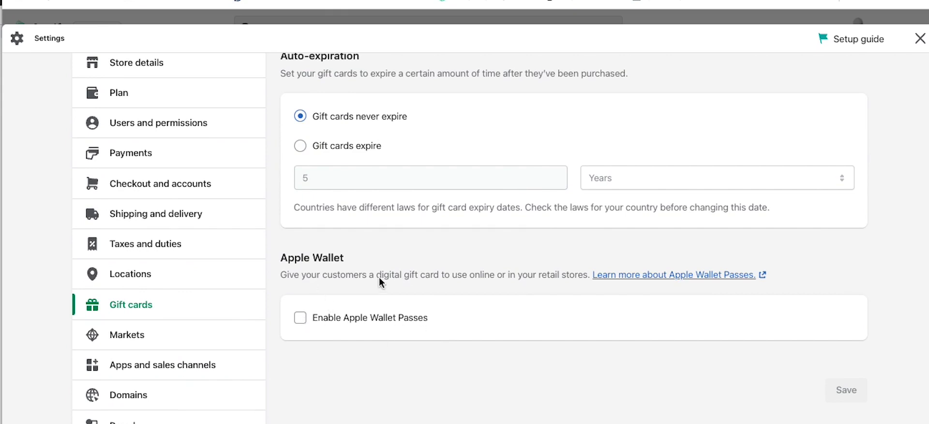
pyautogui.moveTo(506, 276); pyautogui.dragTo(326, 277)
pyautogui.click(417, 289)
pyautogui.scroll(-3, 581, 351)
# Step: Review Markets: United States as primary market and an International market
pyautogui.click(127, 198)
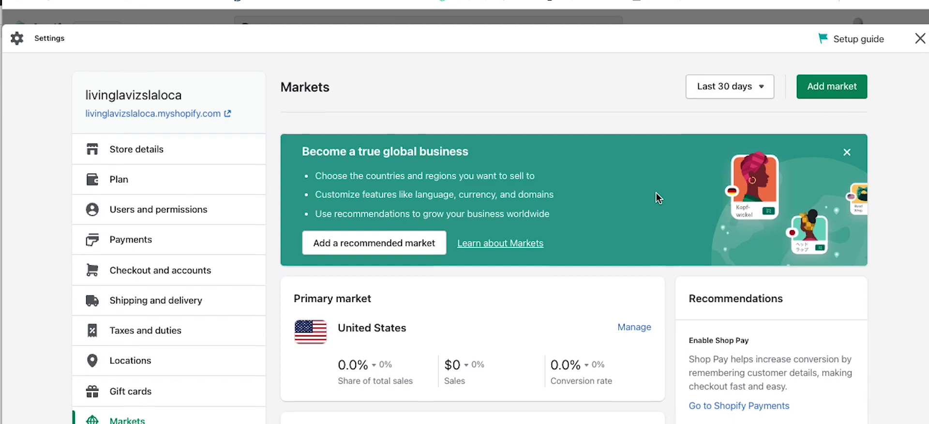
pyautogui.scroll(-4, 657, 193)
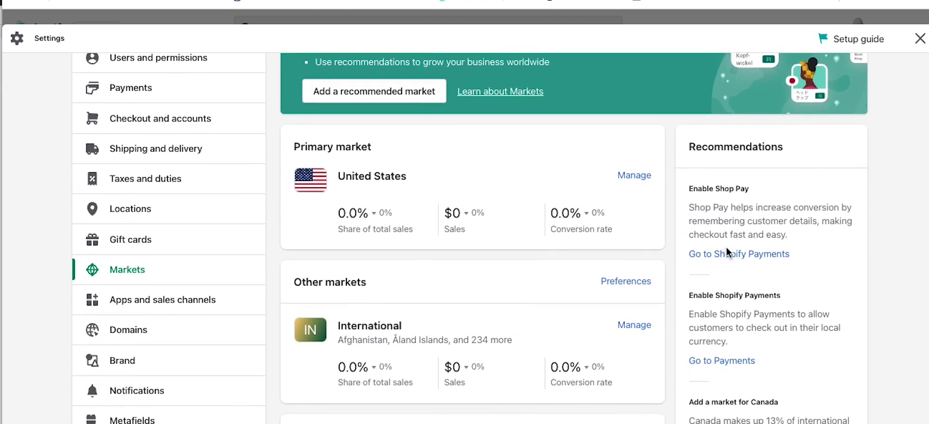
pyautogui.scroll(-4, 633, 240)
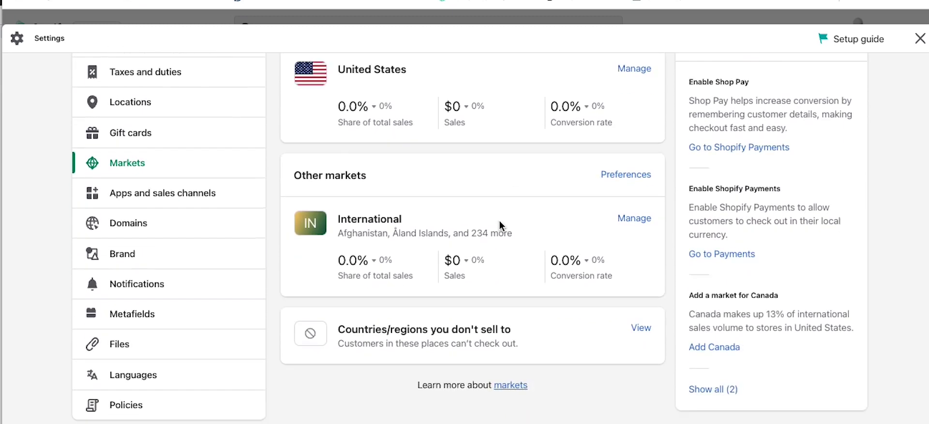
pyautogui.scroll(4, 495, 248)
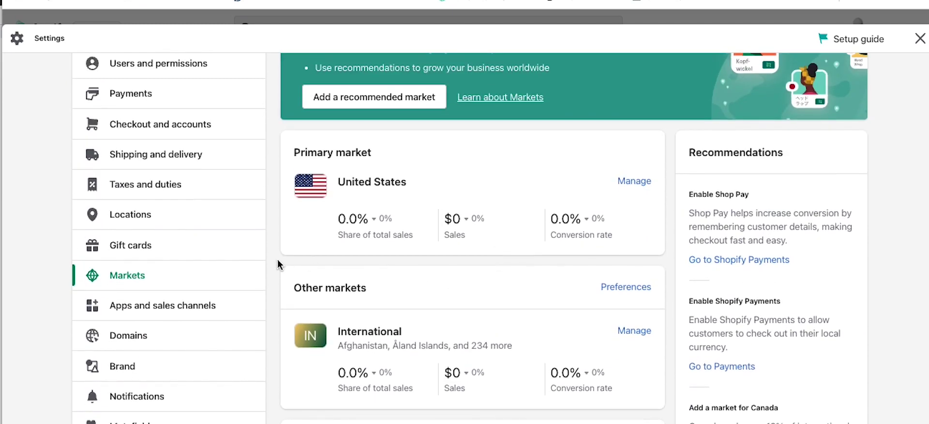
pyautogui.scroll(-1, 277, 262)
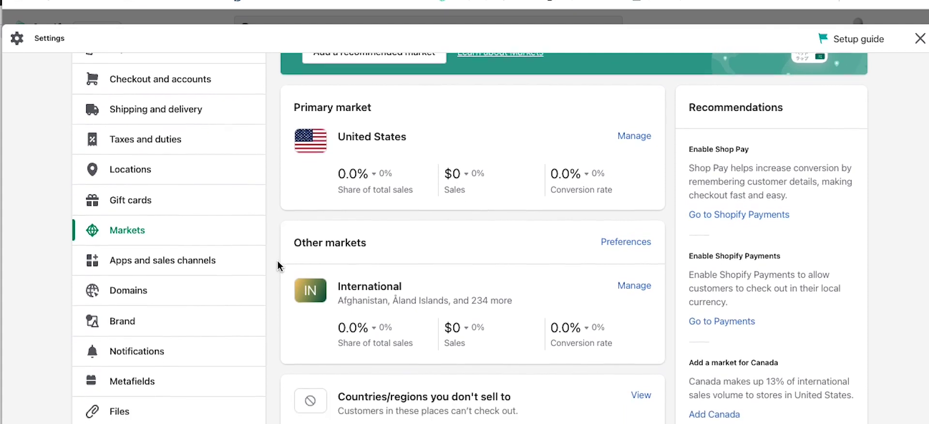
# Step: Review Apps and sales channels, listing Hulk Product Options and the Online Store channel
pyautogui.click(150, 263)
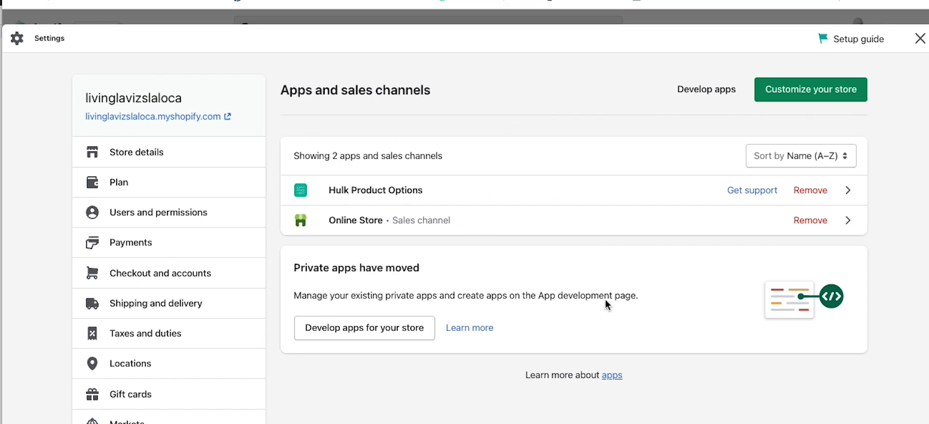
pyautogui.scroll(-2, 462, 380)
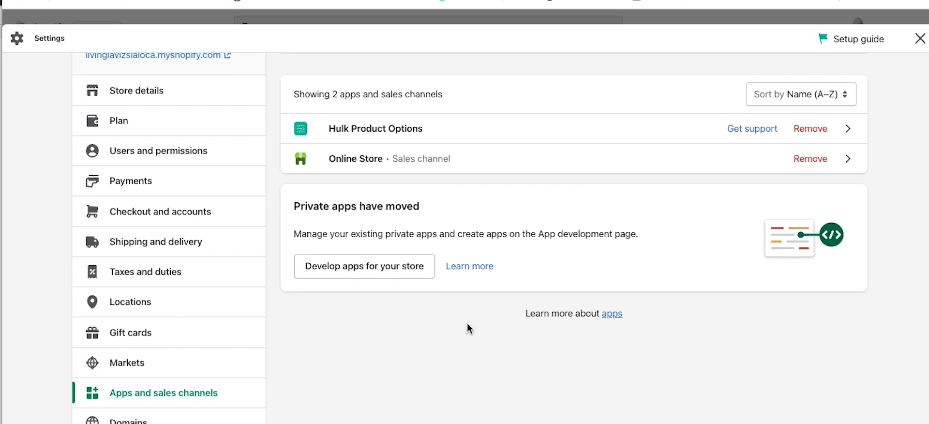
pyautogui.scroll(-5, 419, 315)
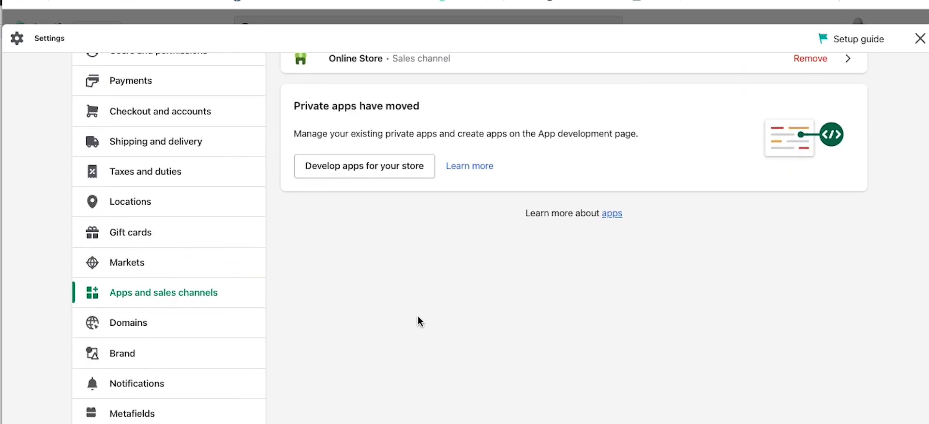
# Step: Open the Domains settings and look over the store's current domains
pyautogui.click(134, 237)
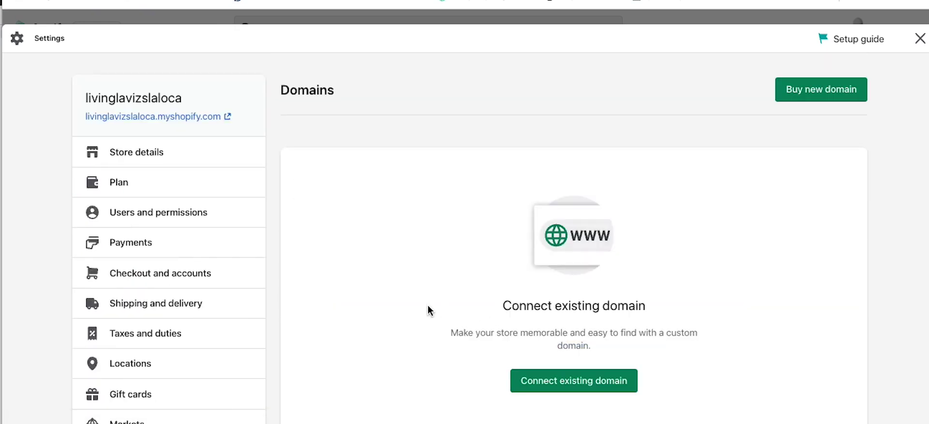
pyautogui.scroll(-2, 448, 295)
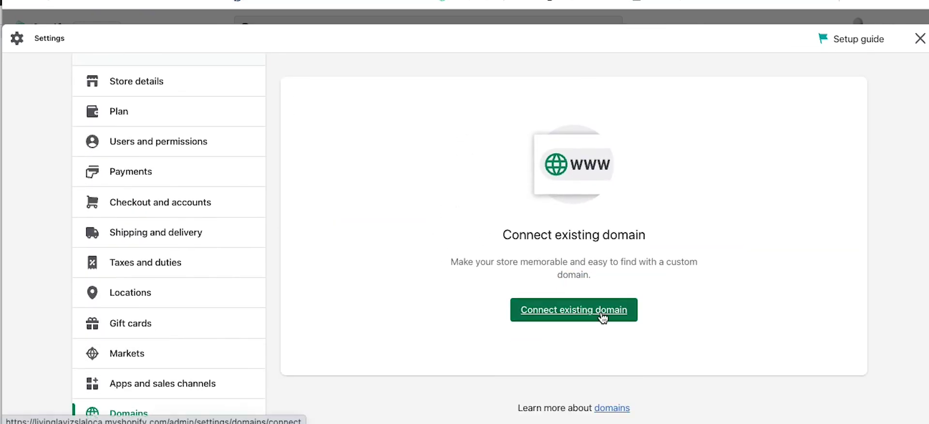
pyautogui.scroll(1, 396, 261)
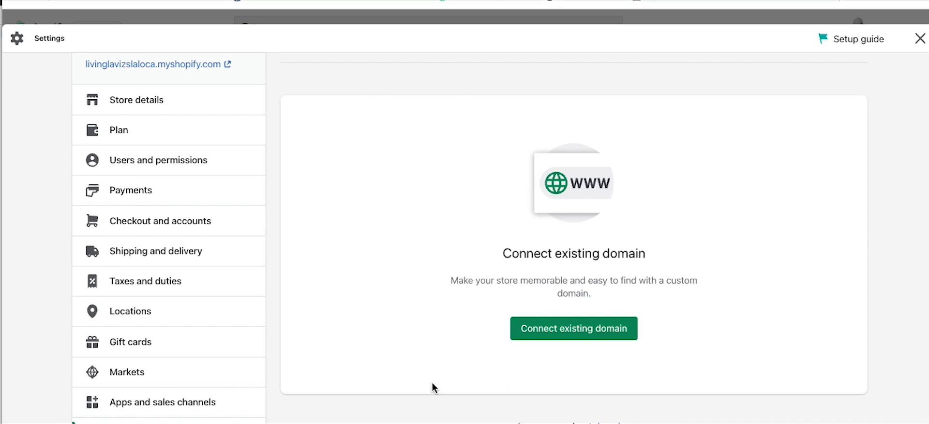
# Step: Start connecting existing domain hiow.com and check the available domain actions
pyautogui.click(590, 333)
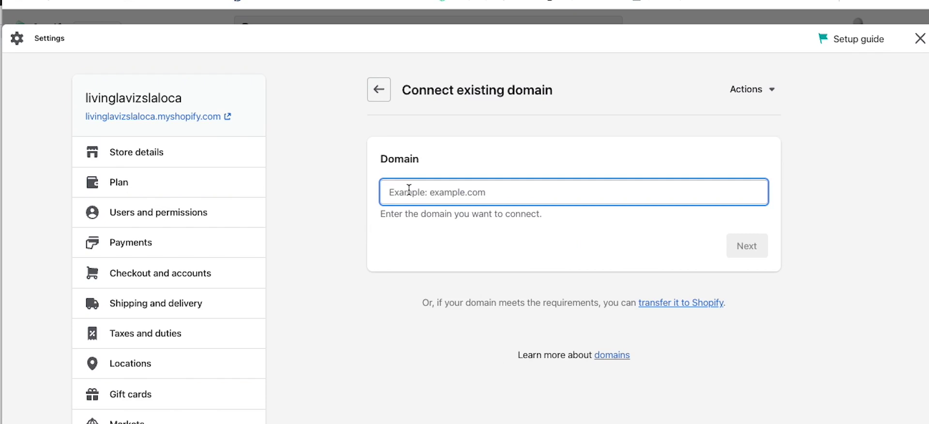
pyautogui.write('hiow.com')
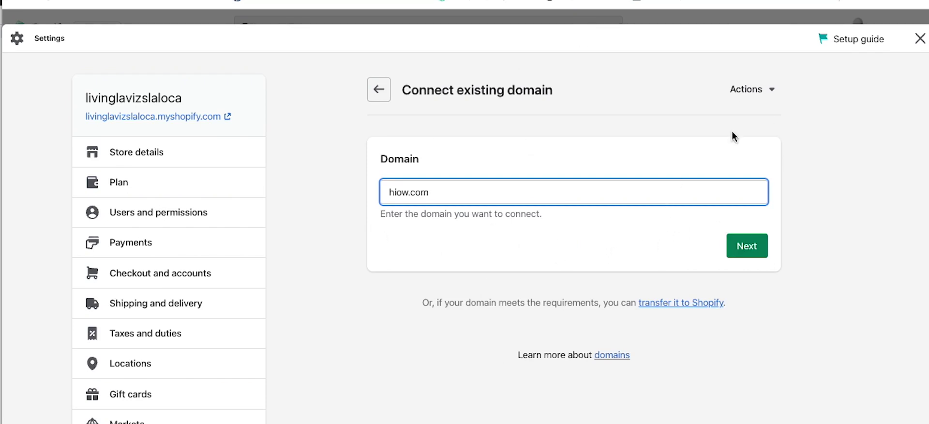
pyautogui.click(772, 89)
pyautogui.click(885, 174)
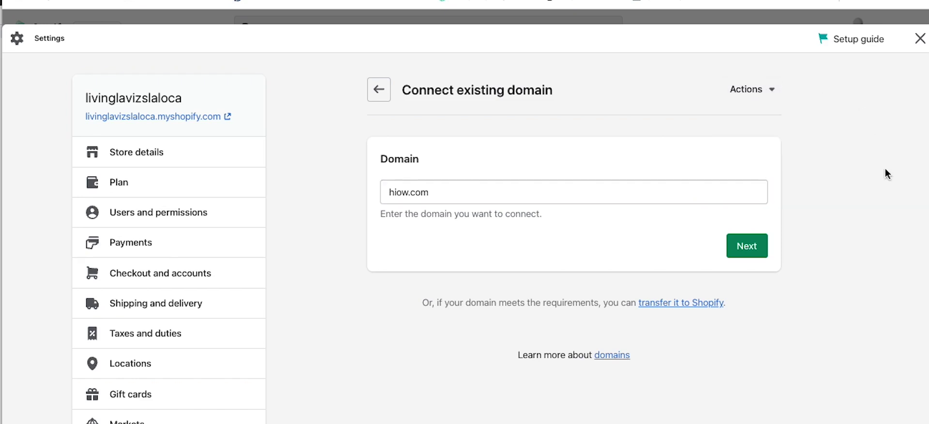
pyautogui.click(759, 101)
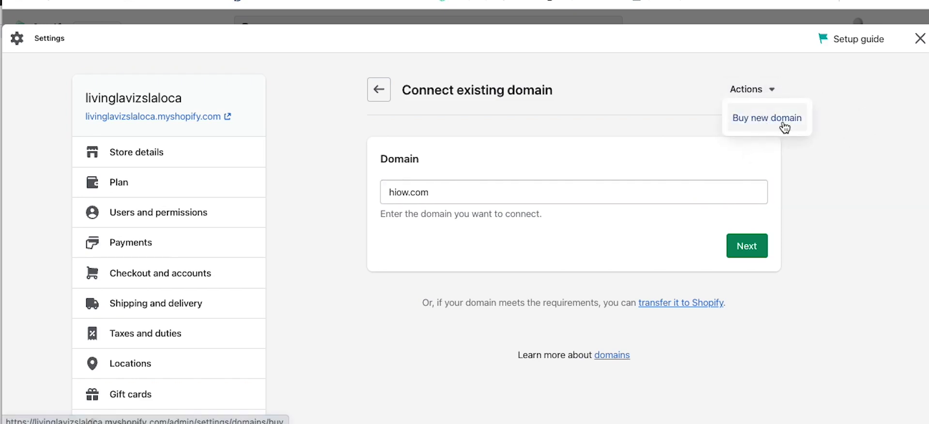
pyautogui.click(639, 114)
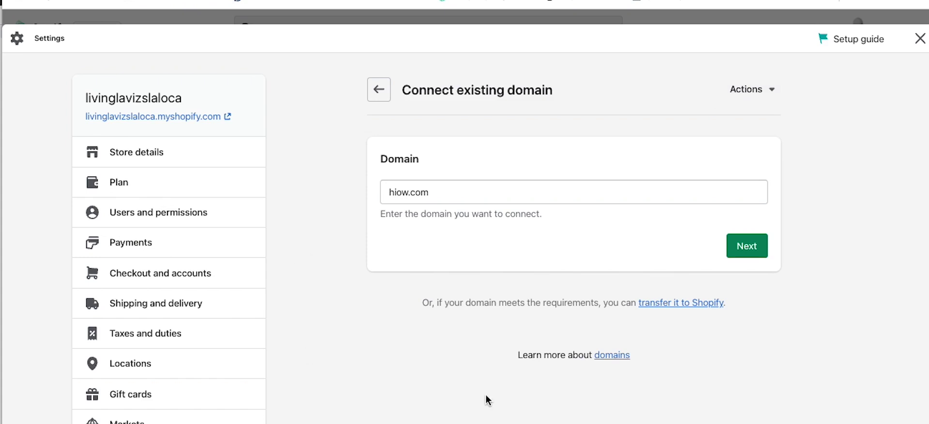
pyautogui.scroll(-3, 297, 328)
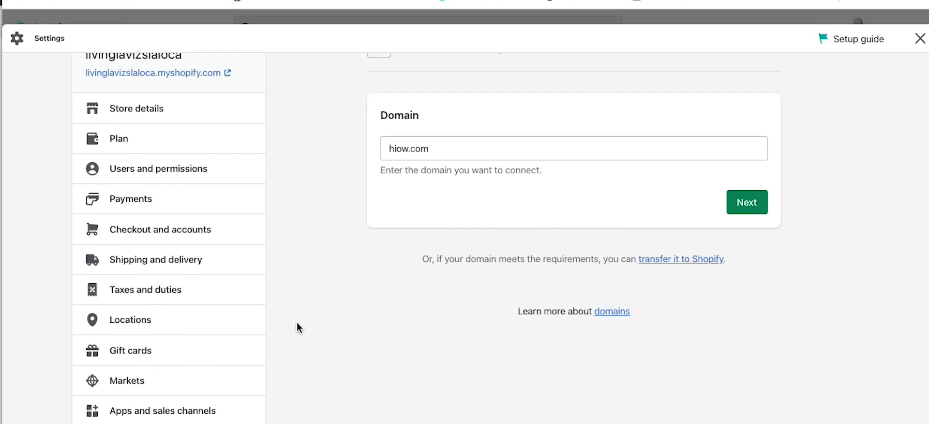
# Step: Browse the blank Brand settings: logos, colors, cover image, slogan, and social link networks
pyautogui.scroll(-3, 327, 298)
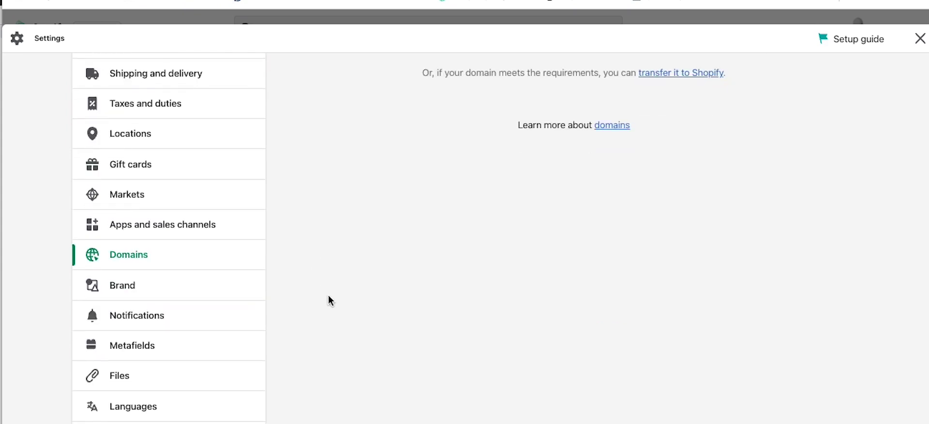
pyautogui.click(144, 231)
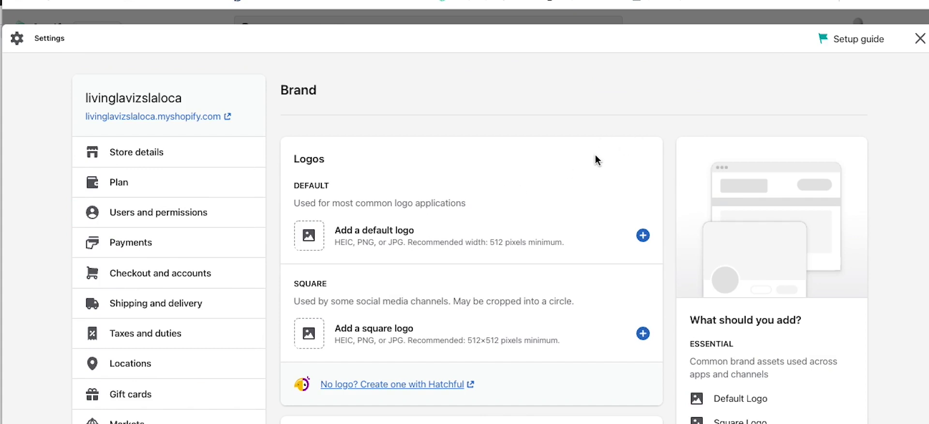
pyautogui.scroll(-1, 594, 155)
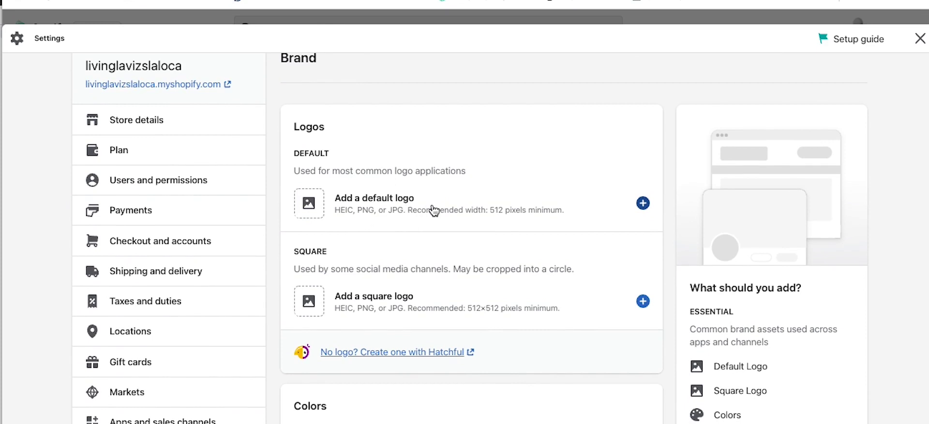
pyautogui.scroll(-6, 433, 209)
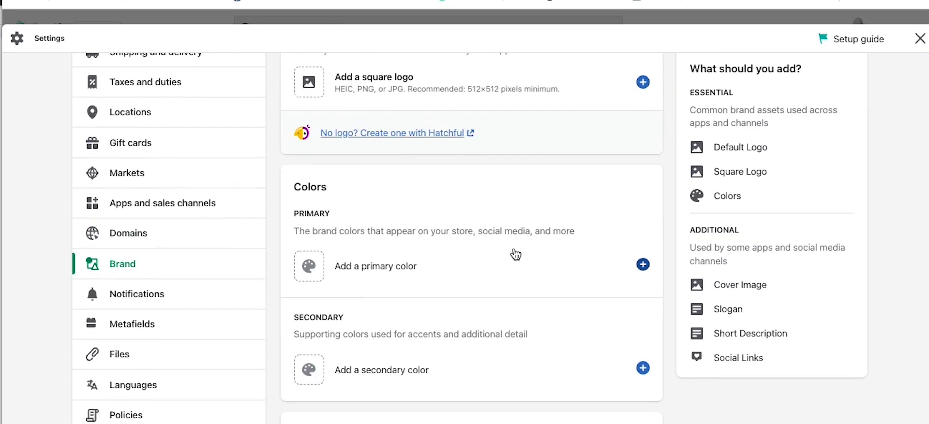
pyautogui.scroll(-5, 512, 248)
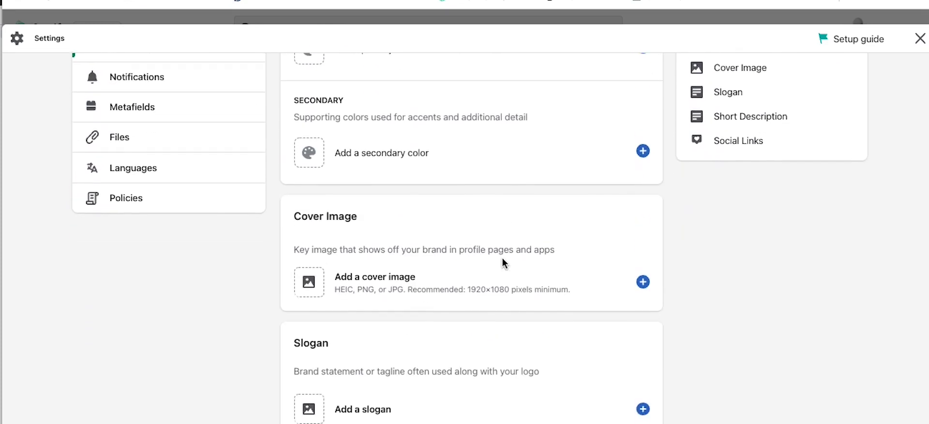
pyautogui.scroll(-3, 460, 247)
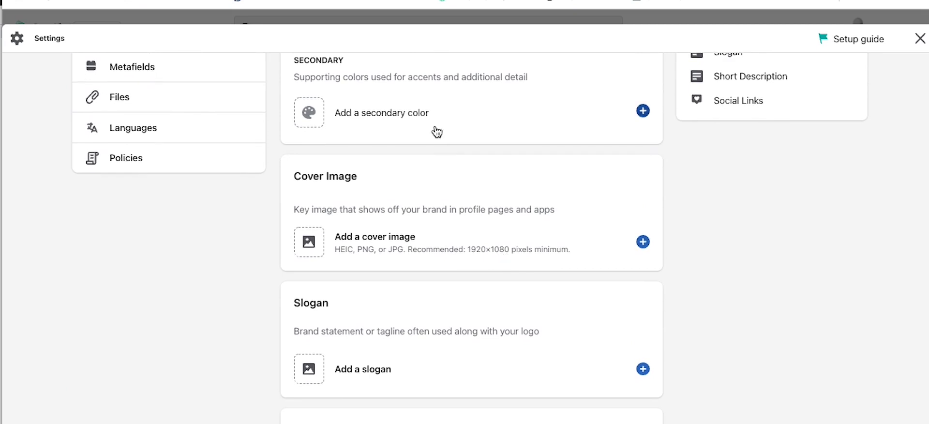
pyautogui.scroll(-4, 461, 247)
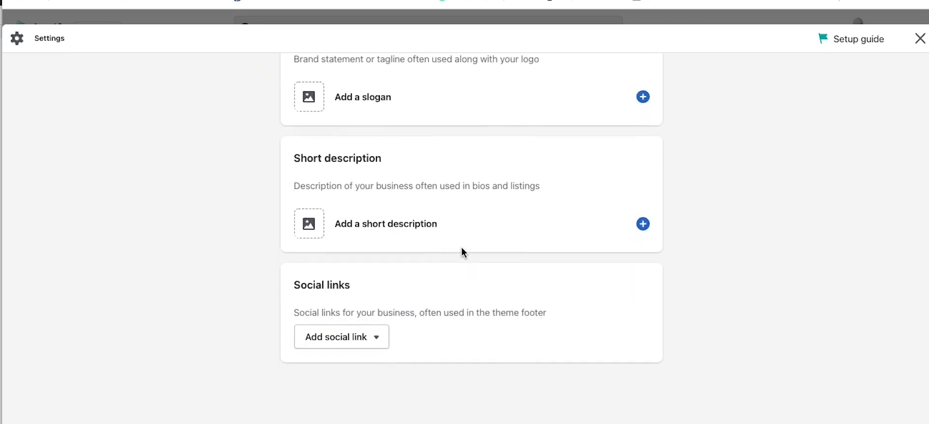
pyautogui.click(380, 338)
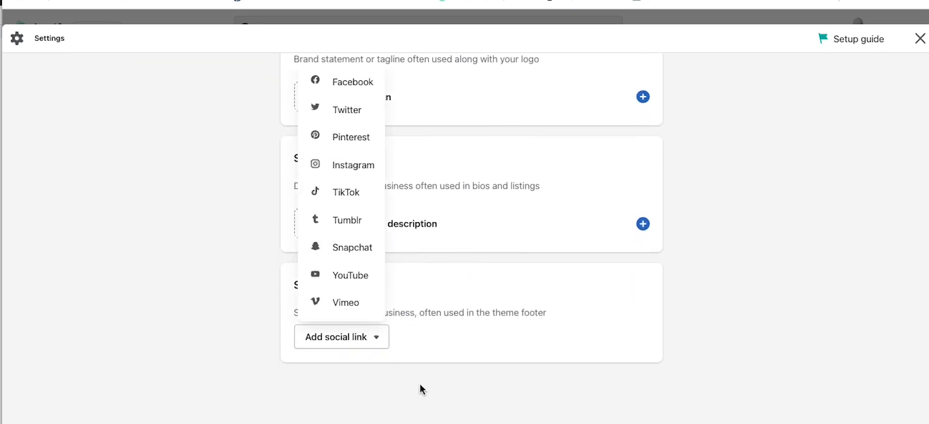
pyautogui.click(247, 349)
pyautogui.scroll(10, 193, 265)
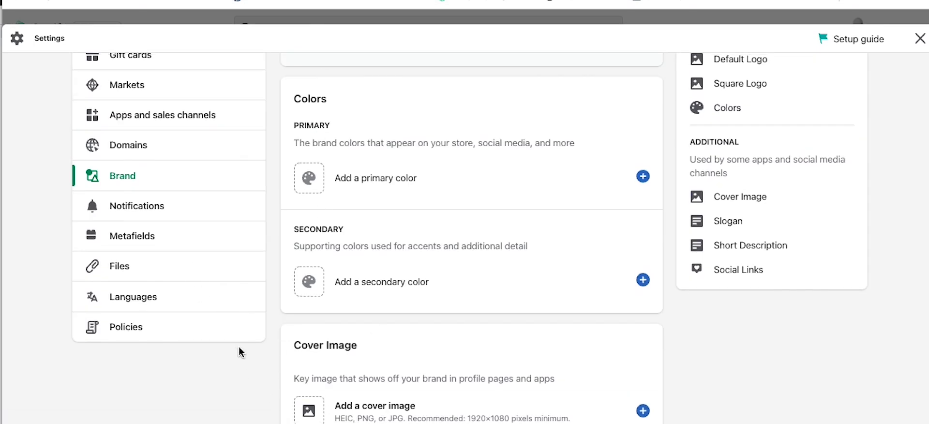
pyautogui.scroll(1, 242, 368)
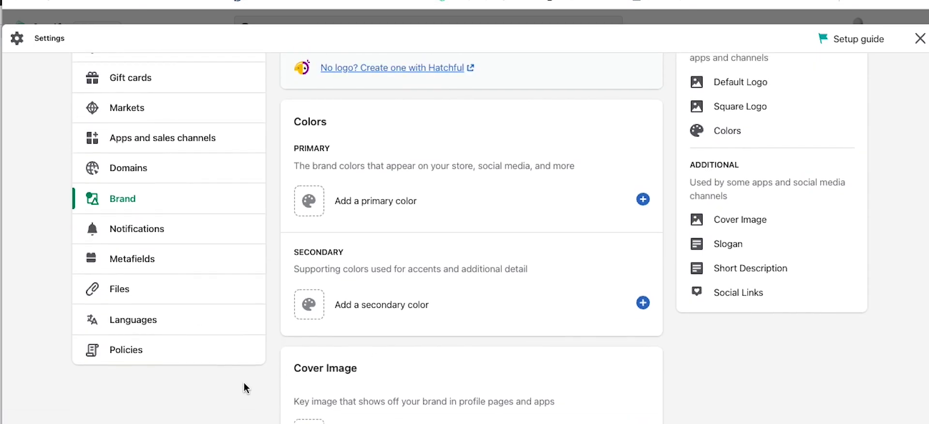
pyautogui.click(135, 230)
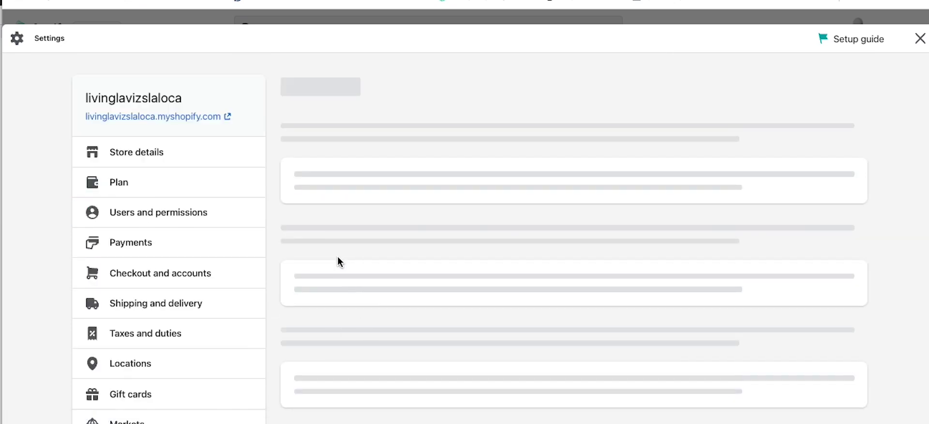
pyautogui.scroll(-4, 501, 262)
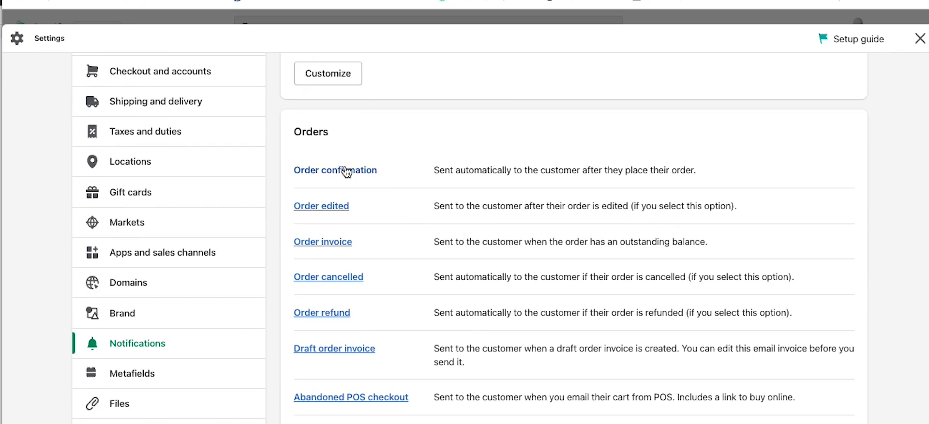
pyautogui.scroll(-12, 472, 285)
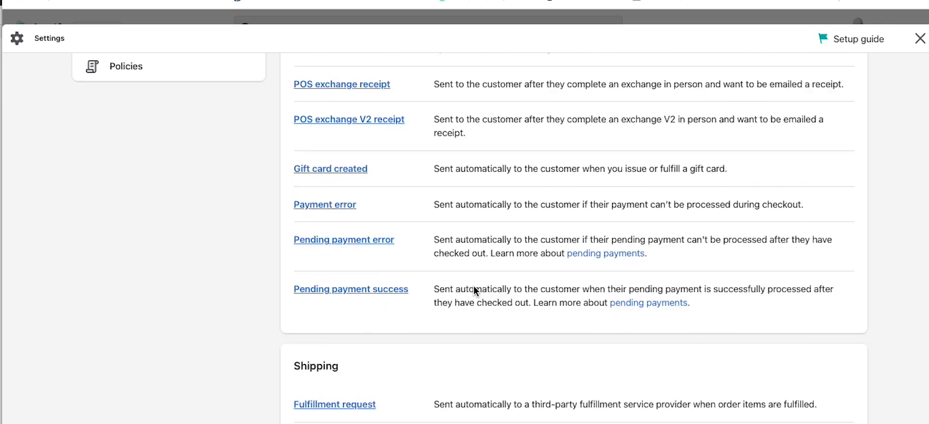
pyautogui.scroll(-11, 474, 288)
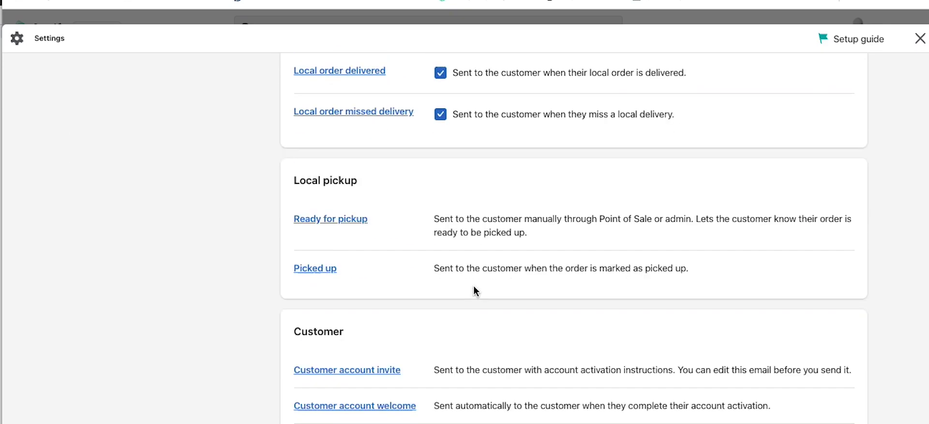
pyautogui.scroll(-7, 474, 289)
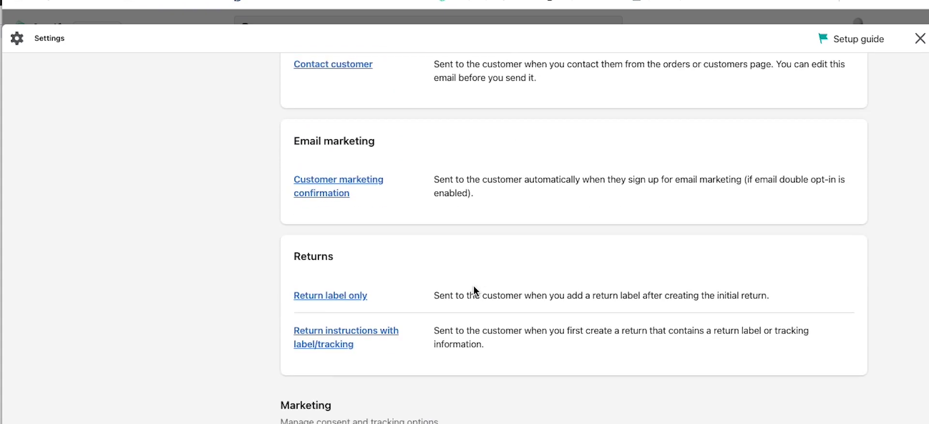
pyautogui.scroll(-10, 474, 288)
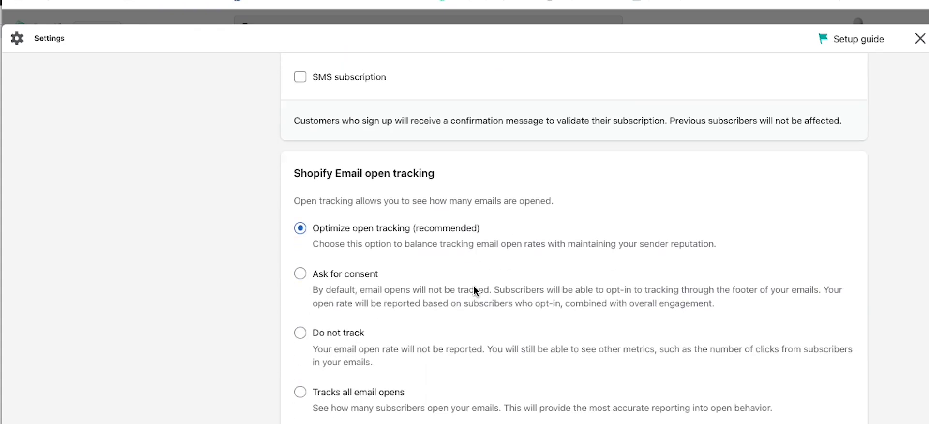
pyautogui.scroll(-6, 474, 286)
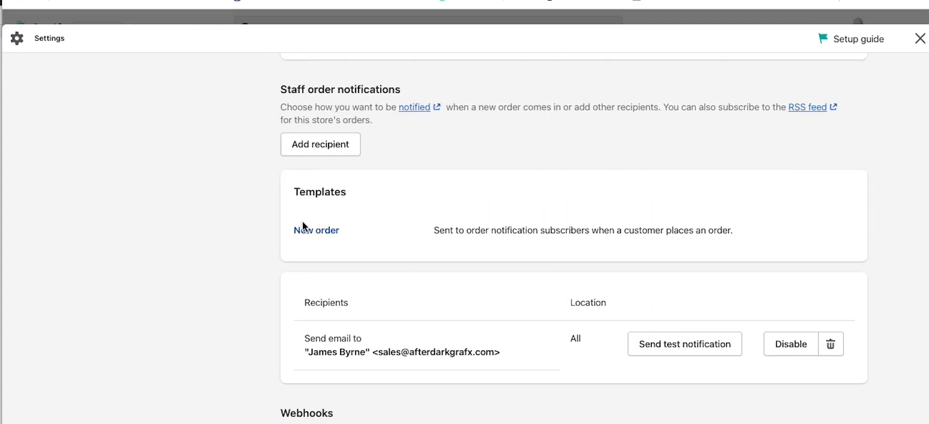
pyautogui.scroll(-4, 488, 329)
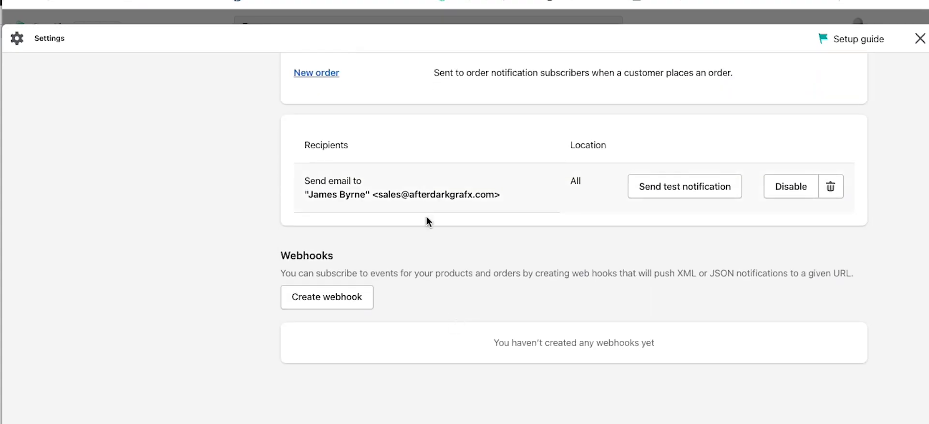
pyautogui.click(682, 192)
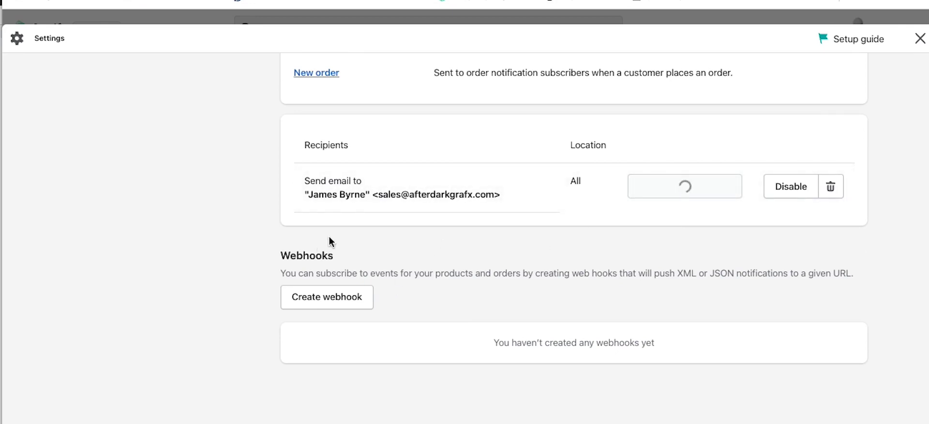
pyautogui.scroll(3, 290, 234)
pyautogui.scroll(5, 288, 298)
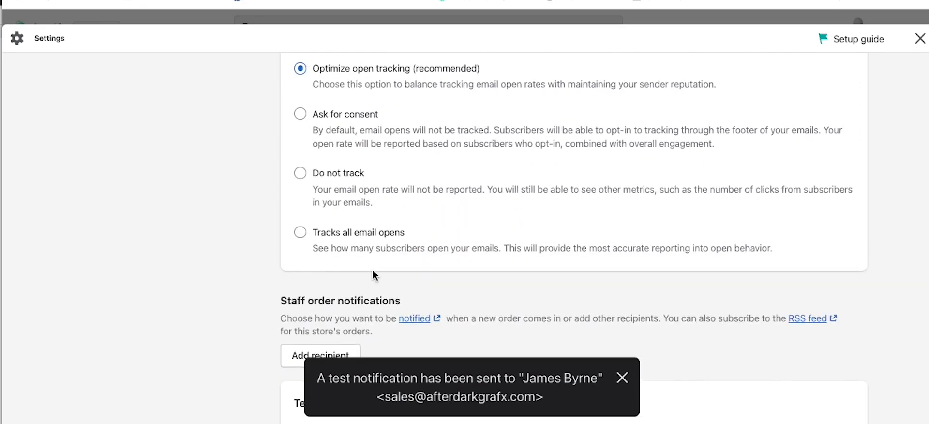
pyautogui.scroll(2, 373, 272)
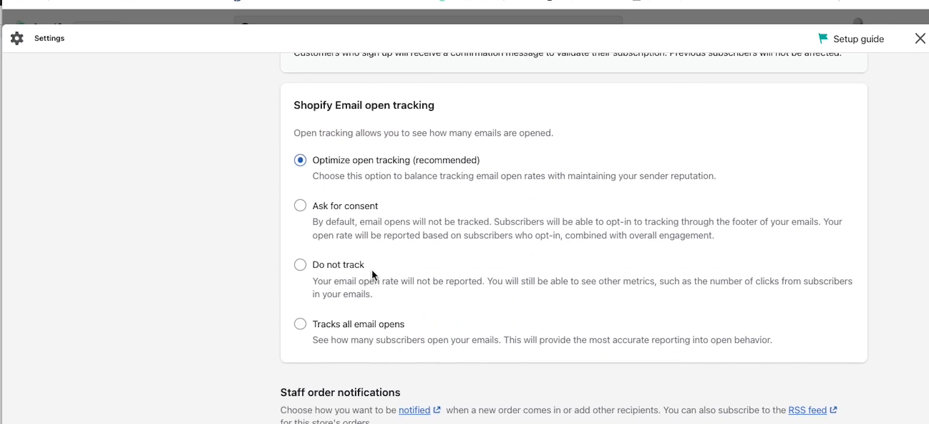
pyautogui.scroll(2, 372, 270)
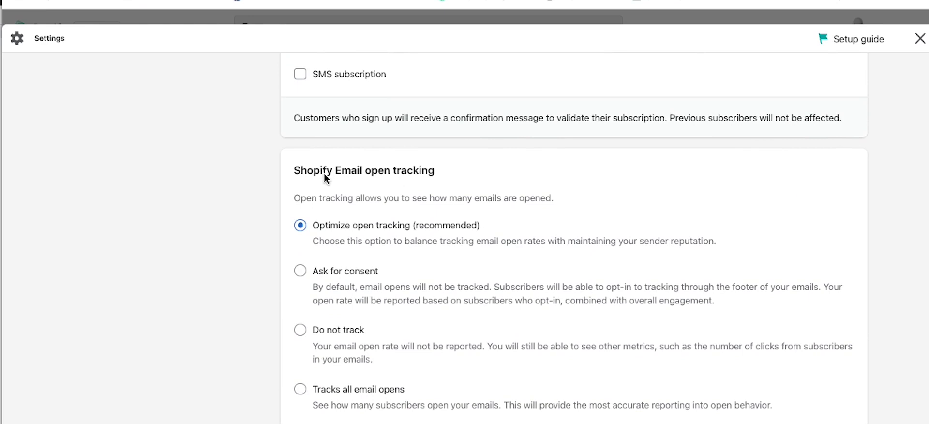
pyautogui.scroll(7, 356, 189)
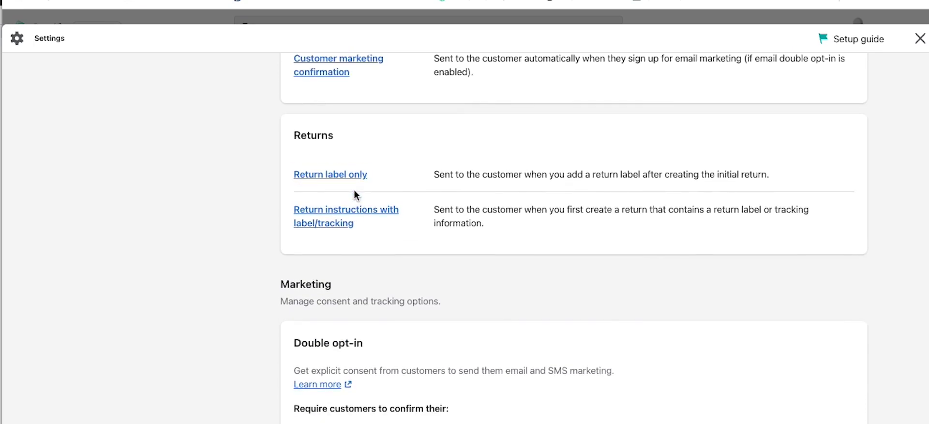
pyautogui.scroll(5, 354, 191)
pyautogui.scroll(15, 354, 193)
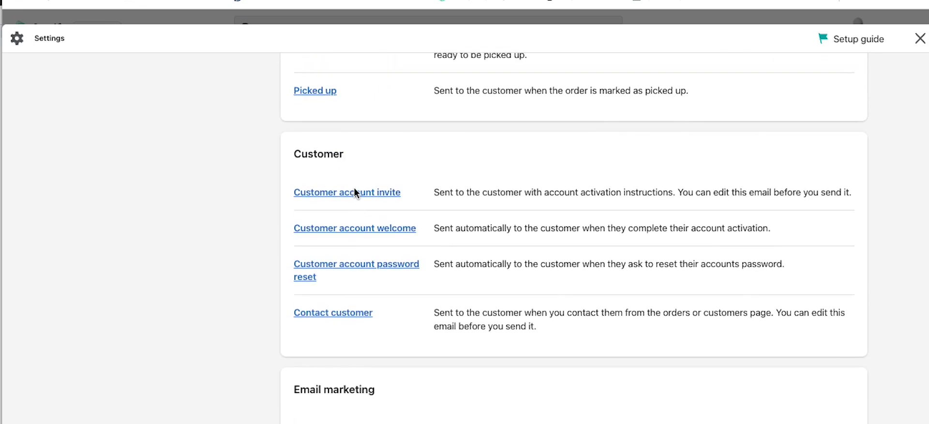
pyautogui.scroll(6, 355, 193)
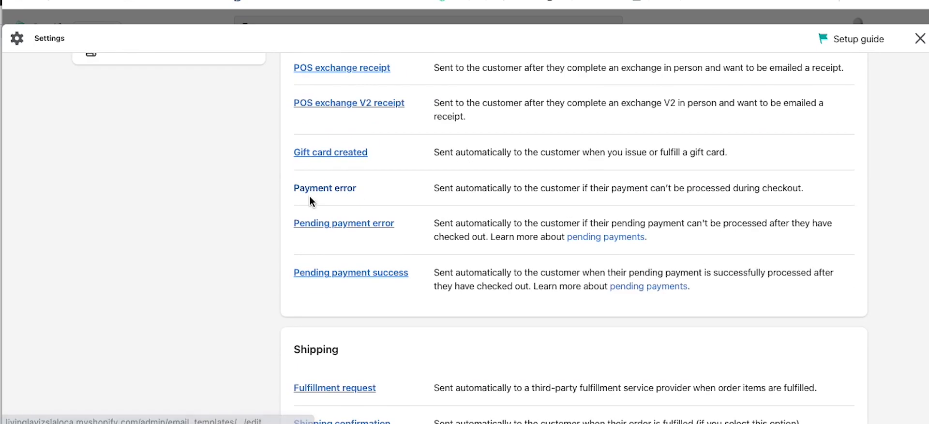
pyautogui.click(335, 225)
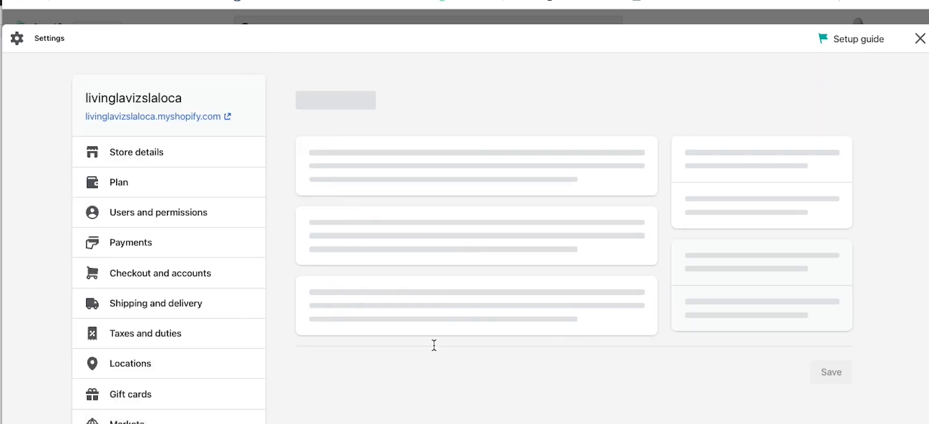
pyautogui.scroll(-12, 544, 329)
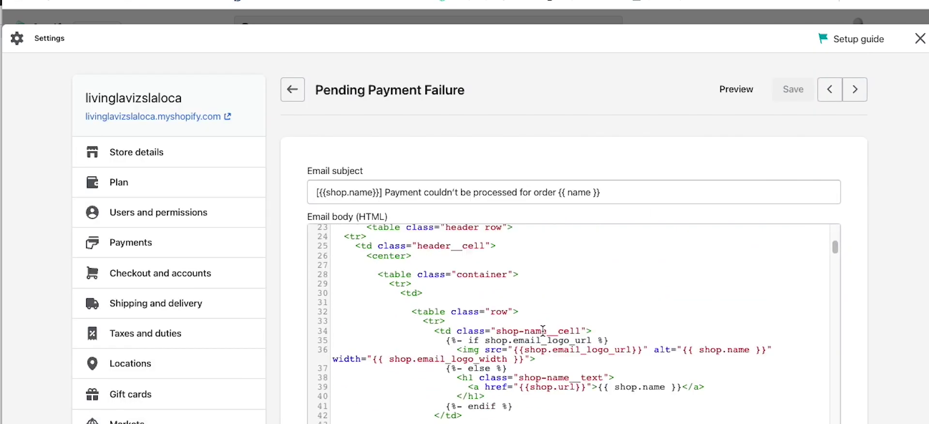
pyautogui.click(717, 94)
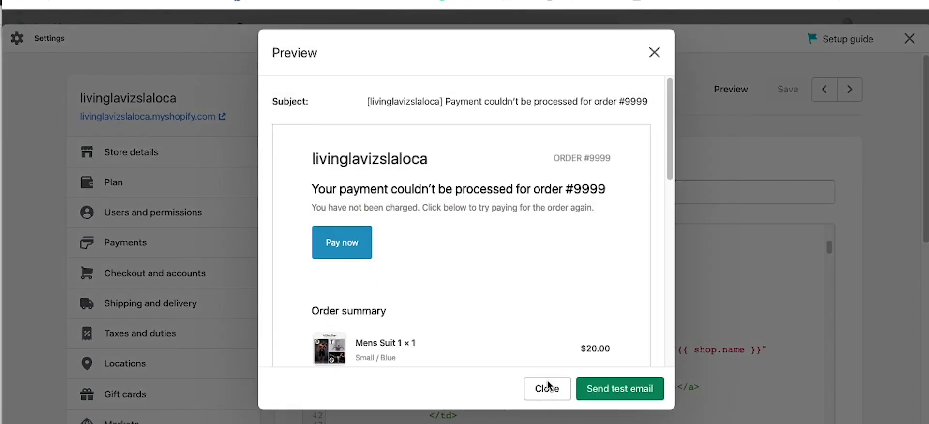
pyautogui.click(552, 394)
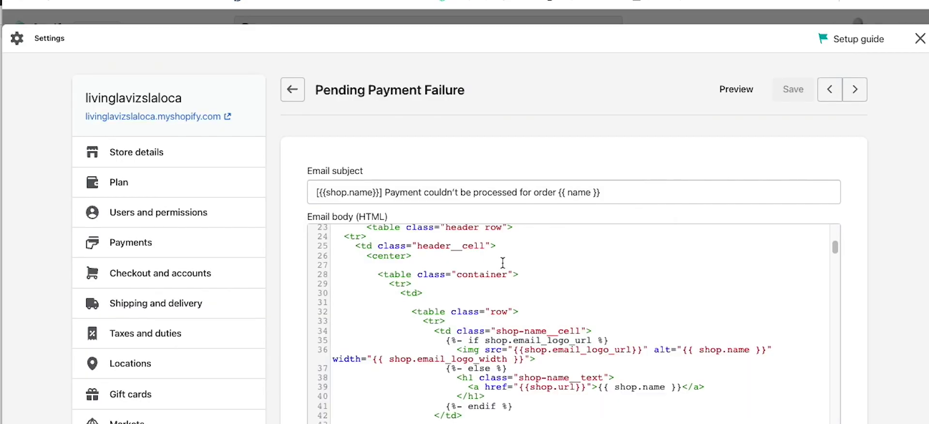
pyautogui.scroll(-3, 660, 229)
pyautogui.scroll(-8, 310, 290)
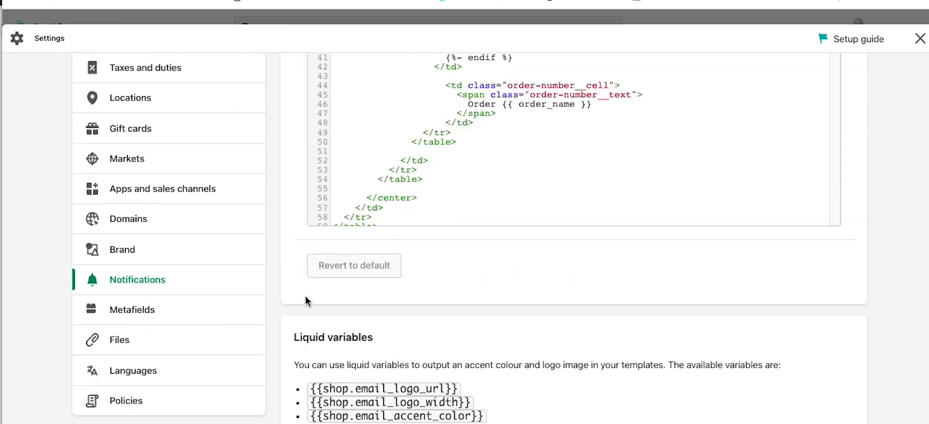
pyautogui.scroll(3, 304, 268)
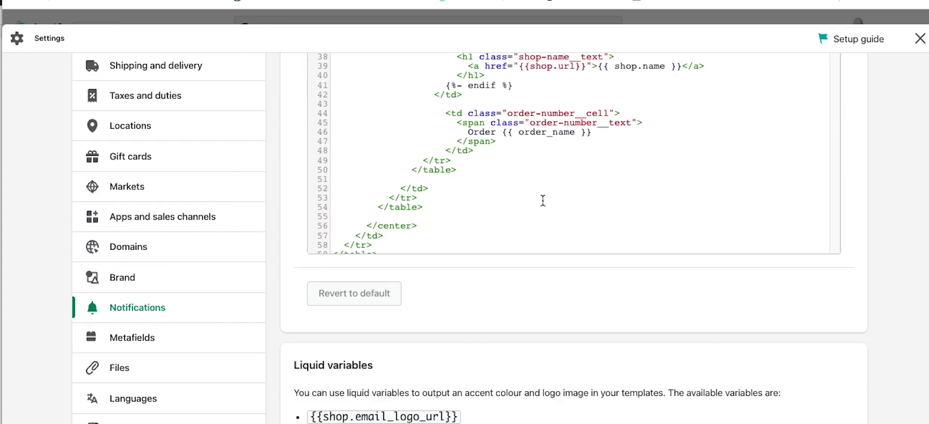
pyautogui.scroll(6, 533, 297)
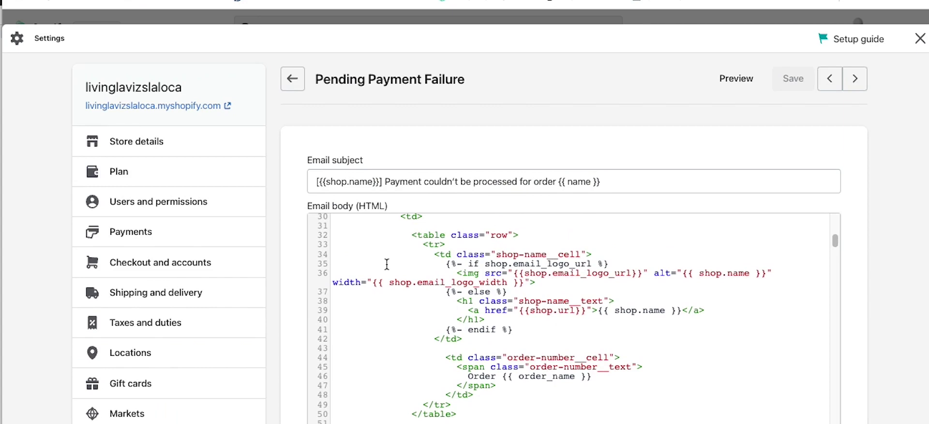
pyautogui.click(292, 78)
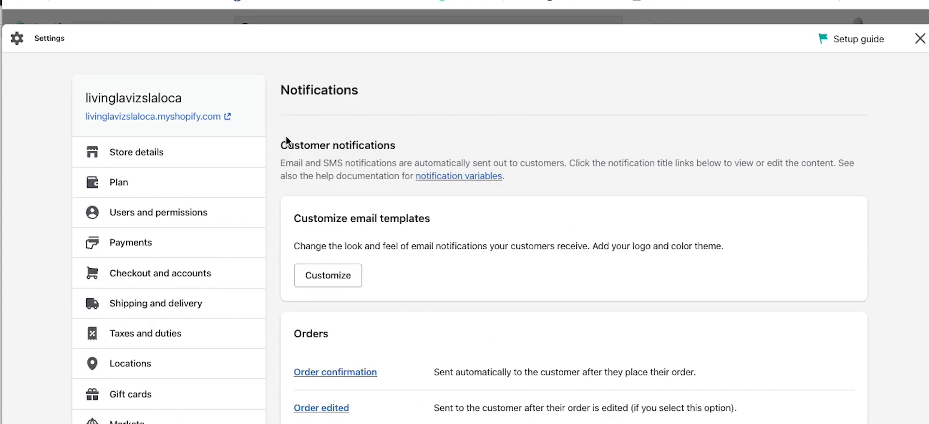
pyautogui.scroll(-6, 289, 308)
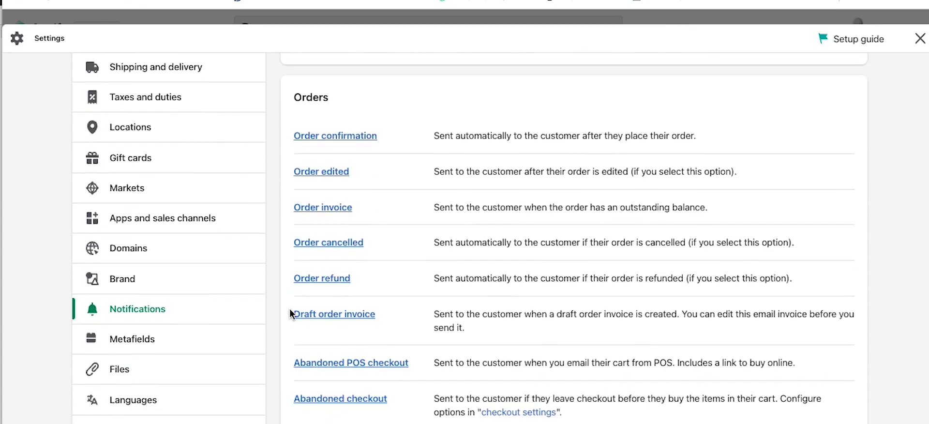
pyautogui.scroll(-2, 290, 314)
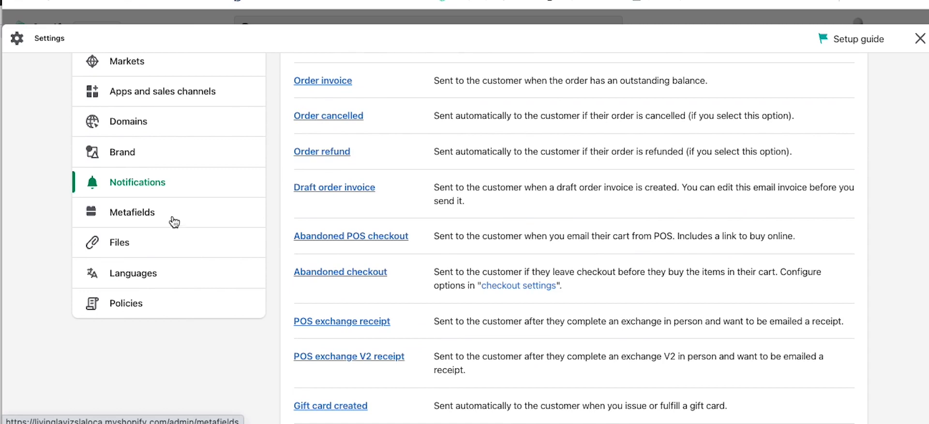
# Step: Open product metafield definitions and start an empty Add definition form in the custom namespace
pyautogui.click(133, 220)
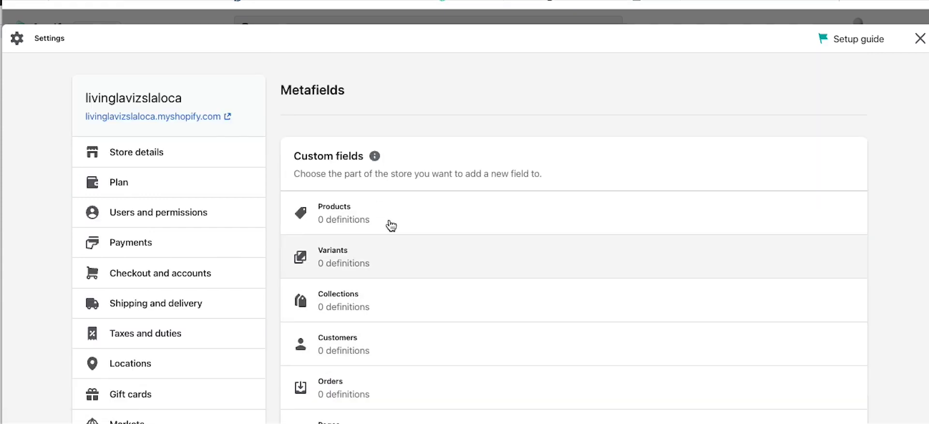
pyautogui.scroll(-3, 376, 260)
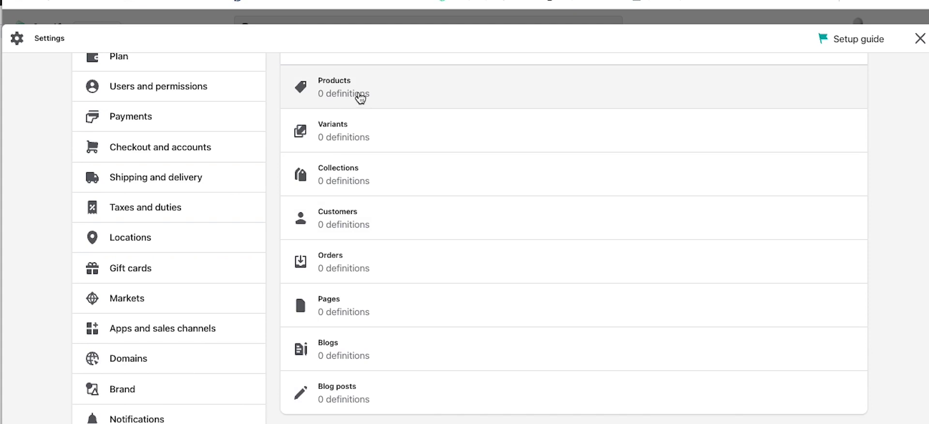
pyautogui.click(413, 85)
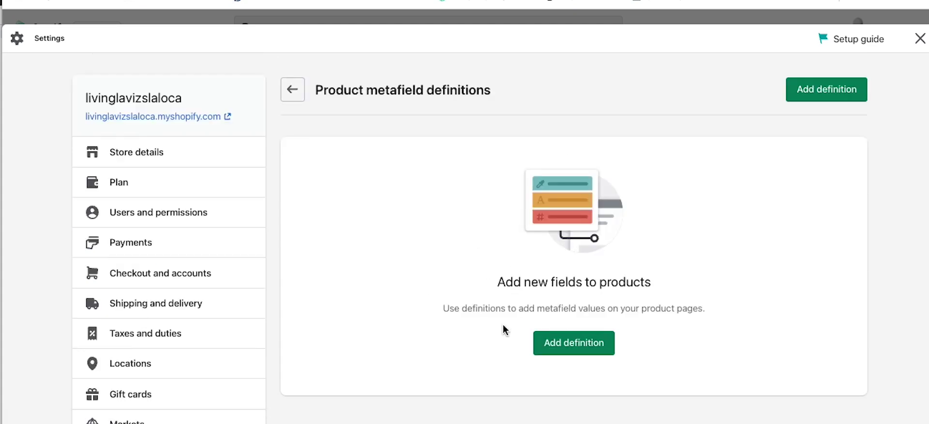
pyautogui.click(574, 344)
pyautogui.click(325, 186)
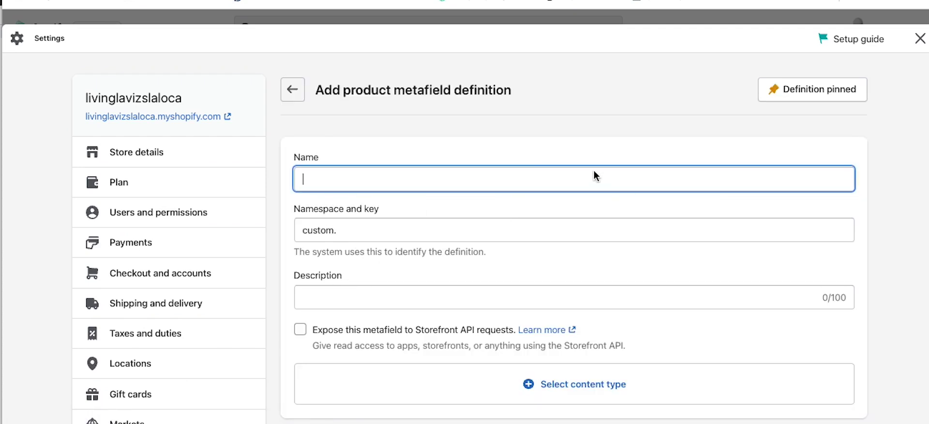
pyautogui.scroll(-6, 519, 187)
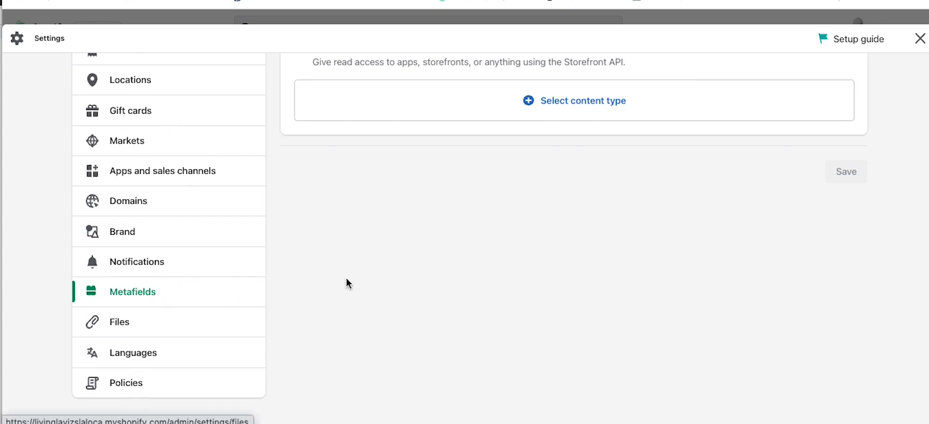
pyautogui.scroll(6, 347, 279)
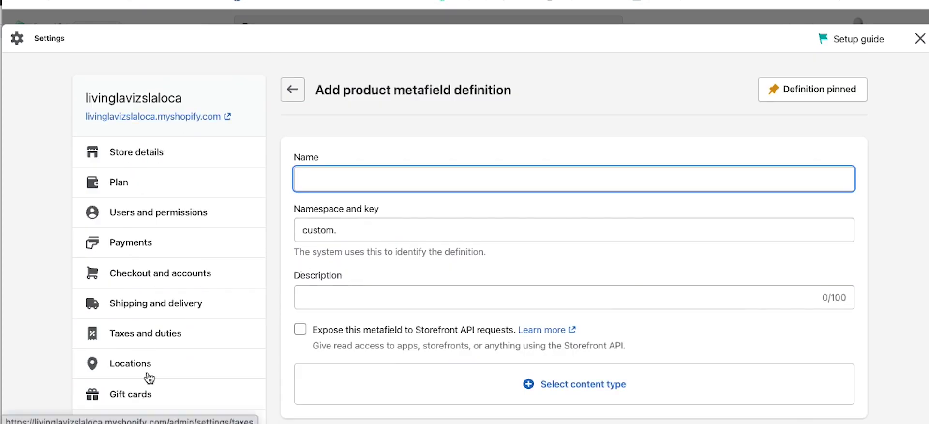
# Step: Review Payments: Shopify Payments pending, PayPal and Amazon Pay inactive, plus manual payment methods
pyautogui.click(147, 248)
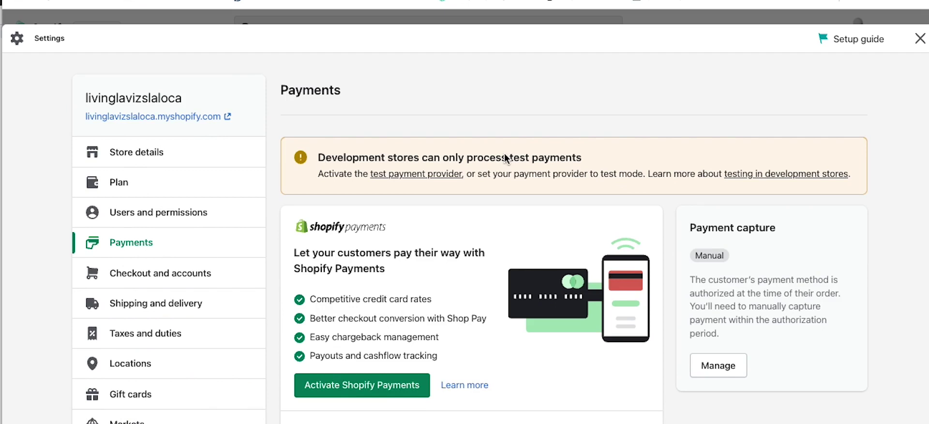
pyautogui.scroll(-2, 504, 159)
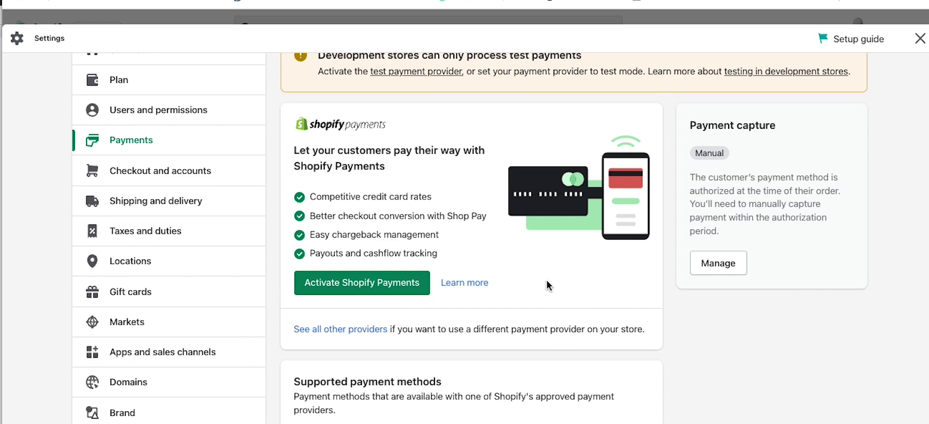
pyautogui.scroll(-1, 533, 281)
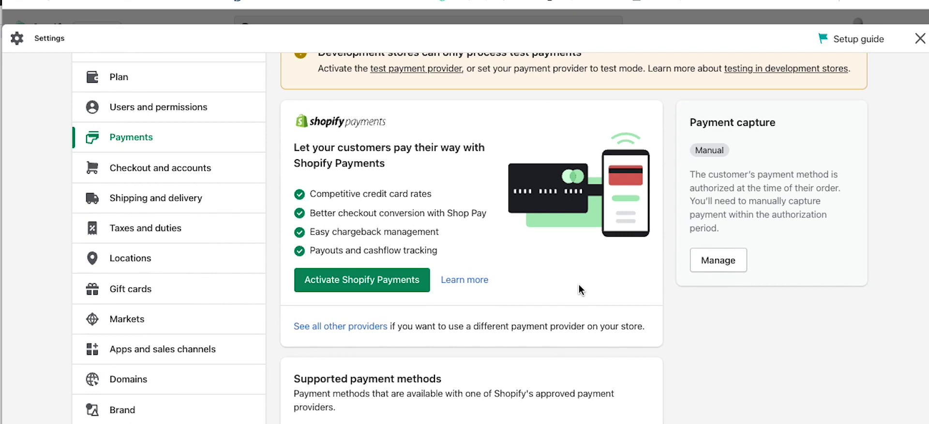
pyautogui.scroll(-6, 578, 285)
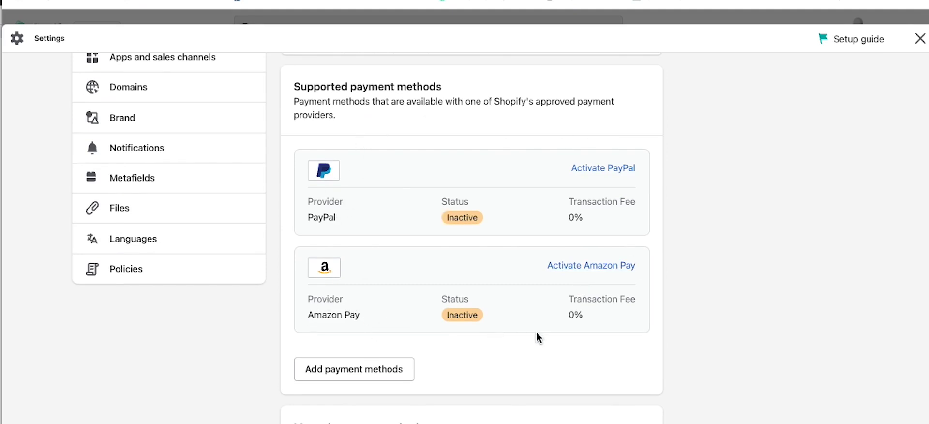
pyautogui.scroll(-1, 730, 296)
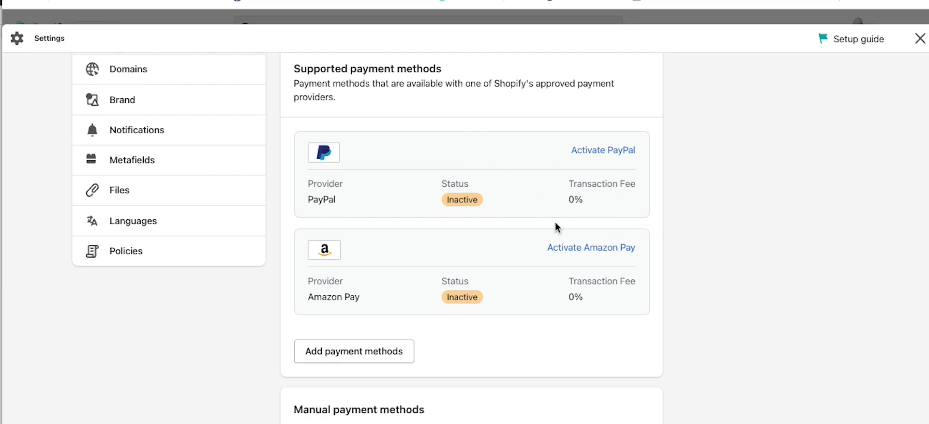
pyautogui.scroll(-3, 555, 273)
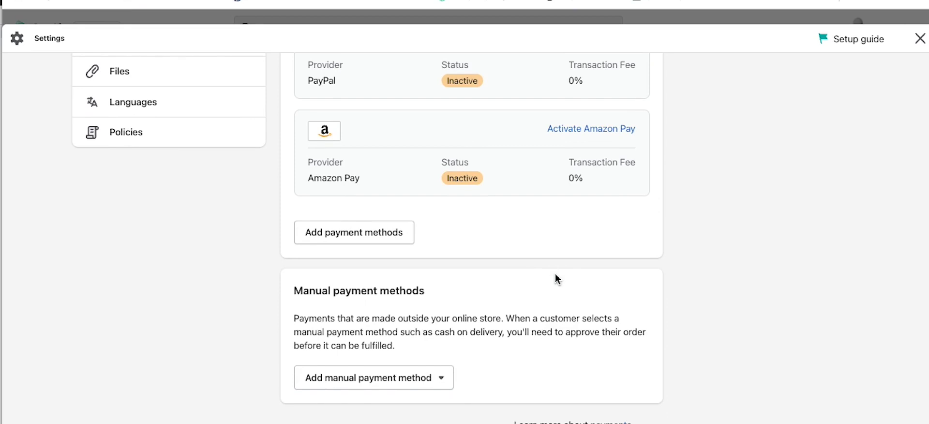
pyautogui.click(432, 379)
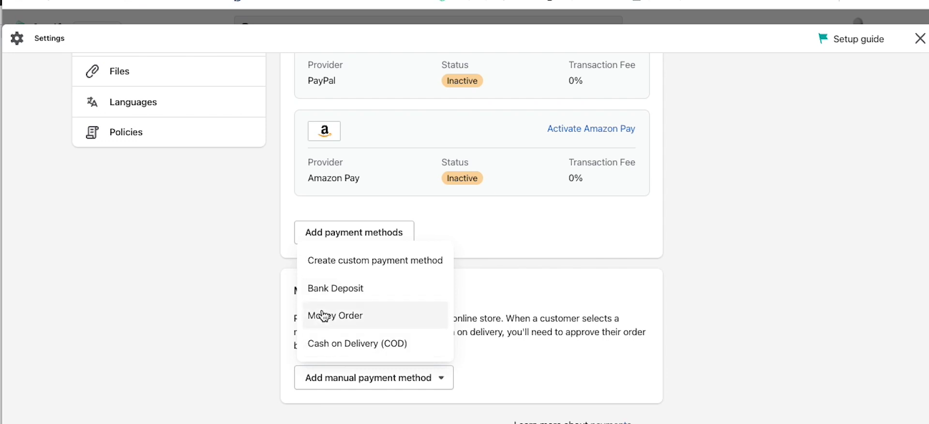
pyautogui.click(178, 305)
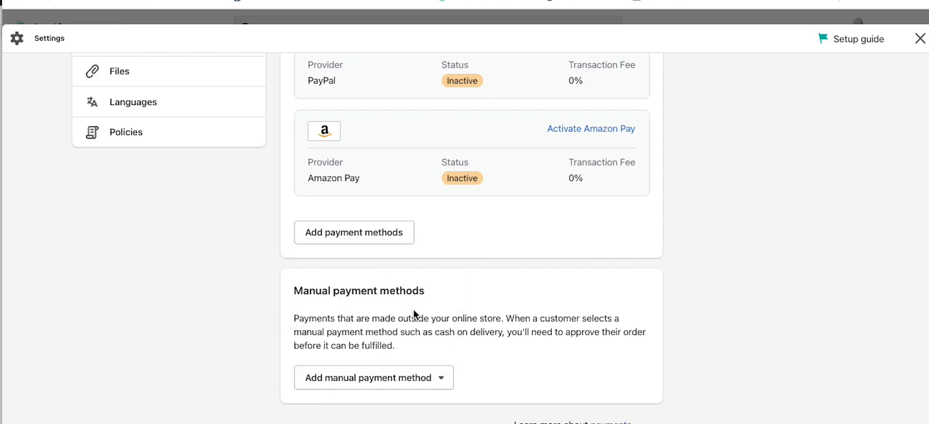
pyautogui.scroll(10, 414, 315)
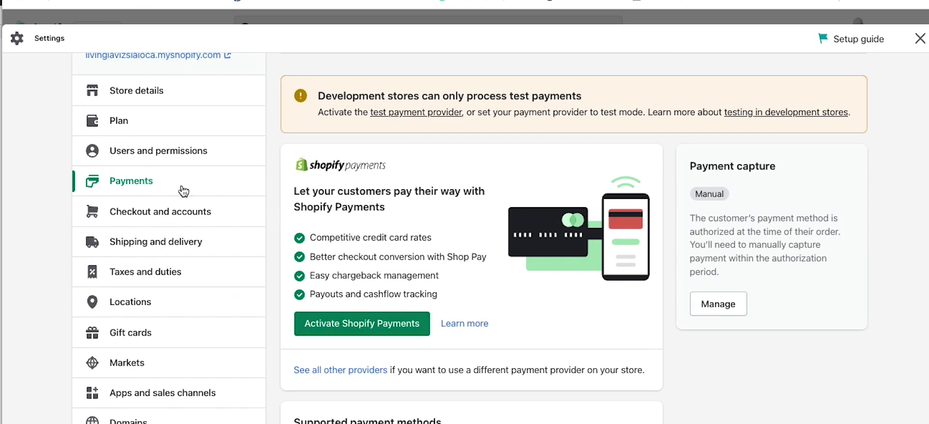
pyautogui.scroll(2, 183, 191)
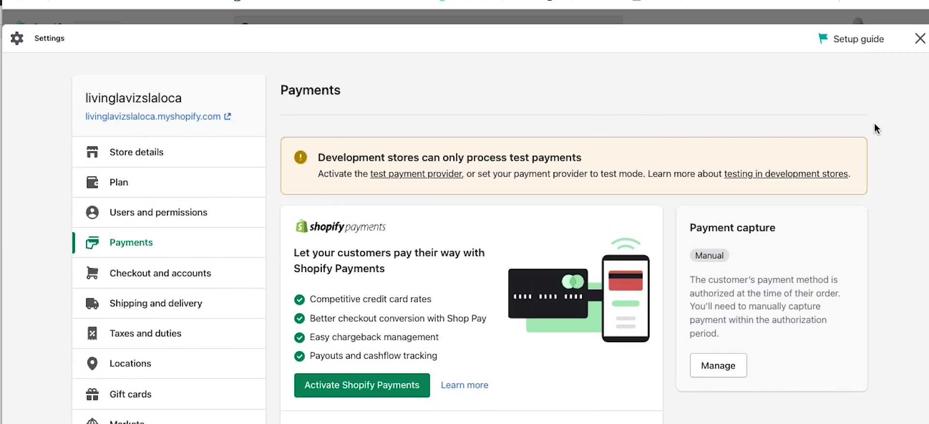
pyautogui.click(164, 213)
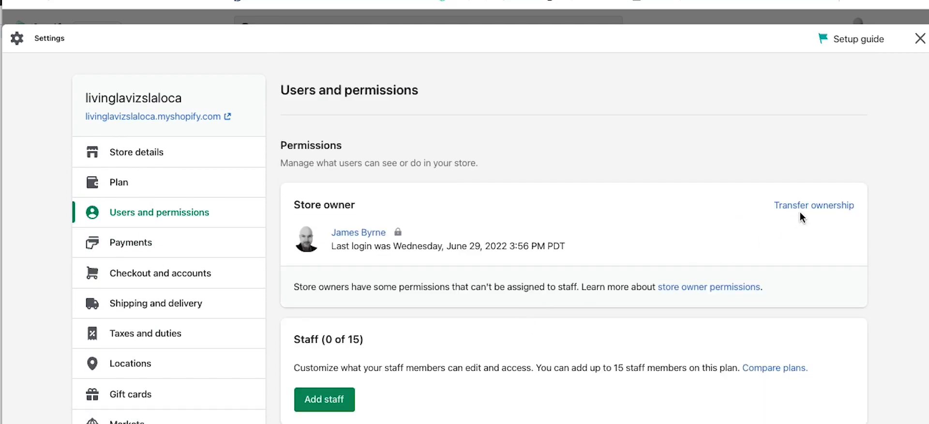
pyautogui.scroll(-3, 387, 380)
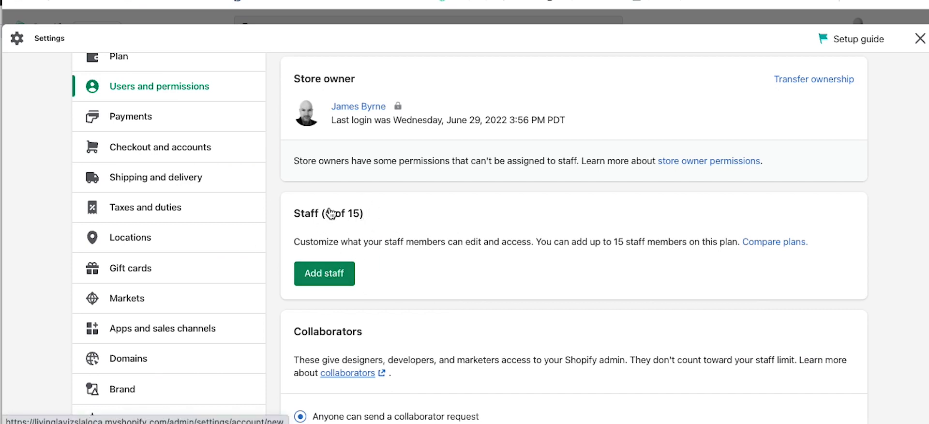
pyautogui.scroll(-1, 432, 278)
pyautogui.scroll(-2, 431, 273)
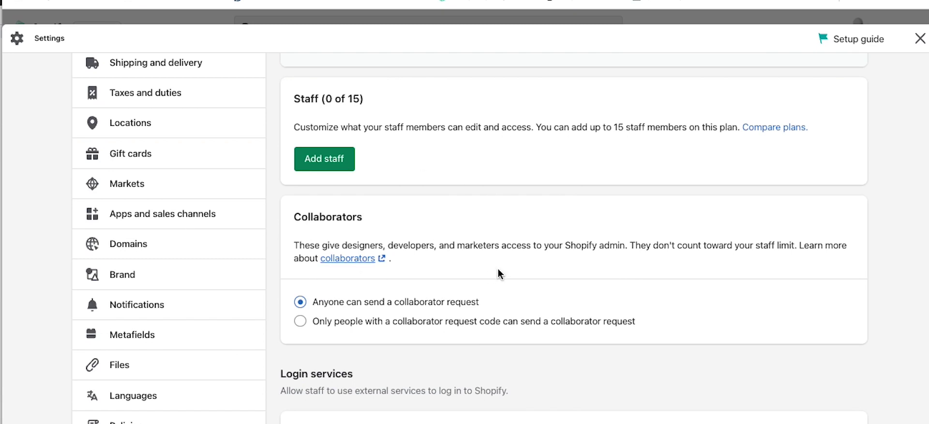
pyautogui.scroll(-4, 499, 274)
pyautogui.scroll(4, 500, 273)
pyautogui.scroll(3, 500, 273)
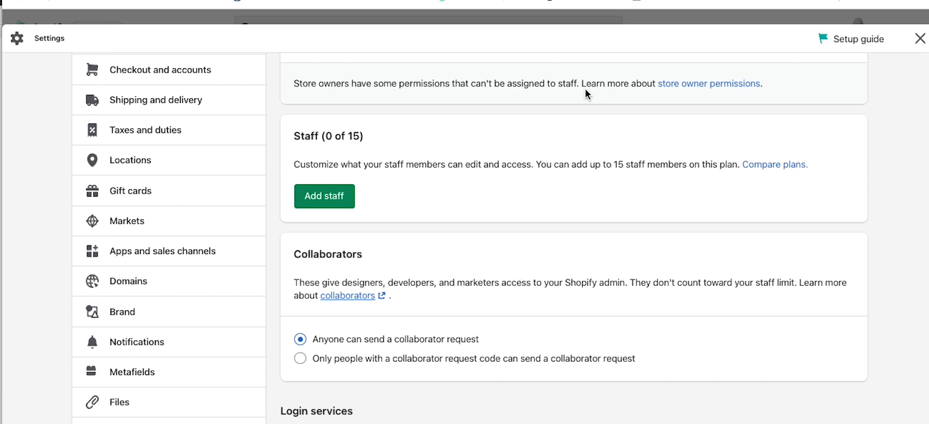
pyautogui.scroll(2, 402, 264)
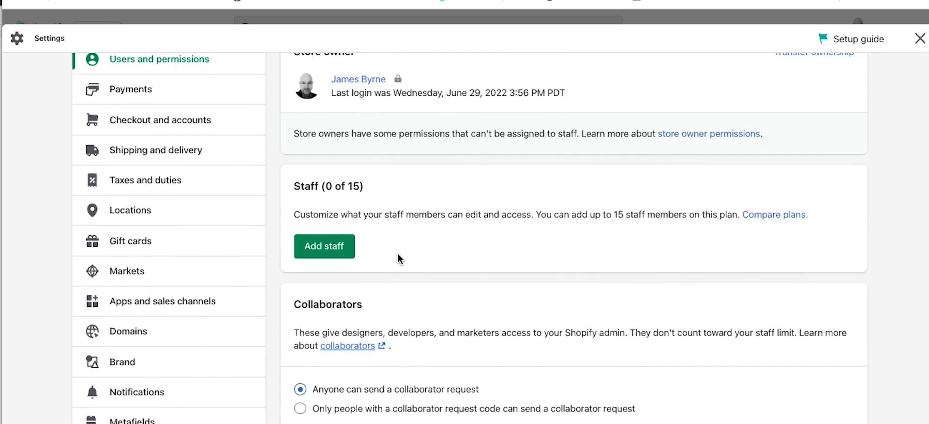
pyautogui.scroll(1, 411, 266)
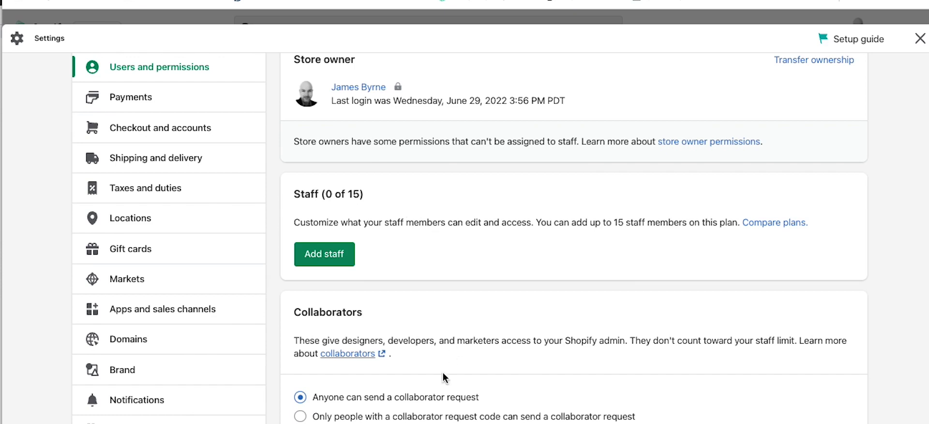
pyautogui.scroll(-1, 483, 363)
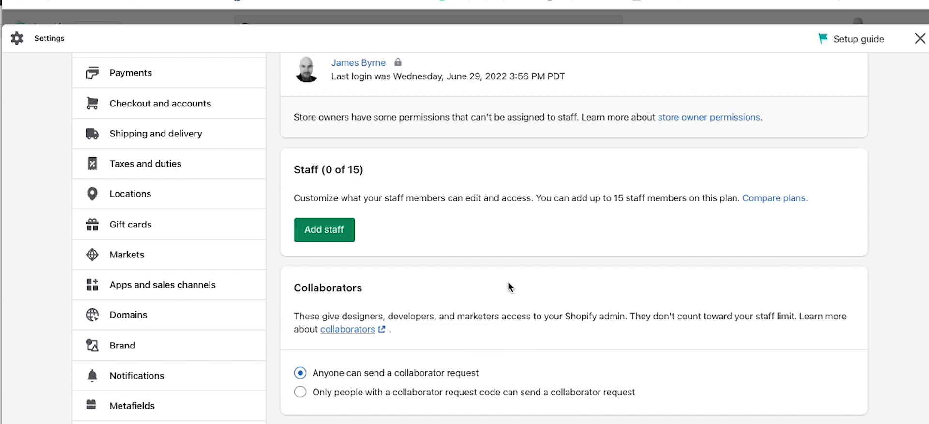
pyautogui.scroll(5, 513, 285)
# Step: Close the store settings and go to the Blog posts list
pyautogui.click(921, 42)
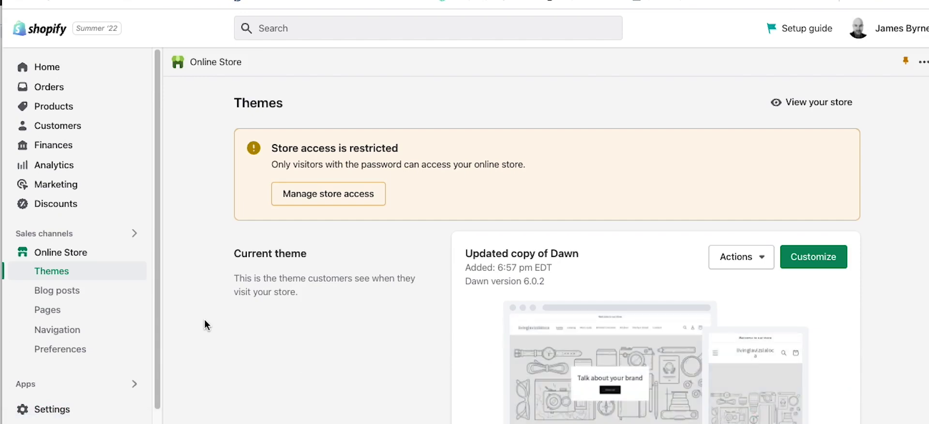
pyautogui.scroll(-1, 204, 319)
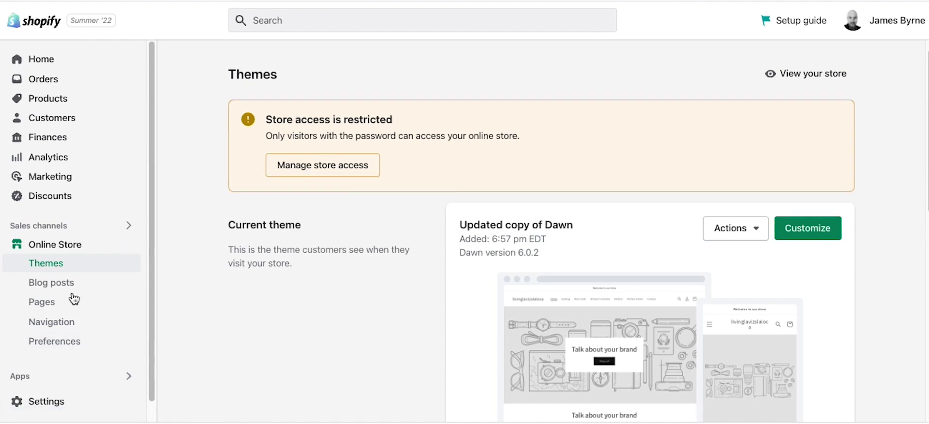
pyautogui.click(54, 285)
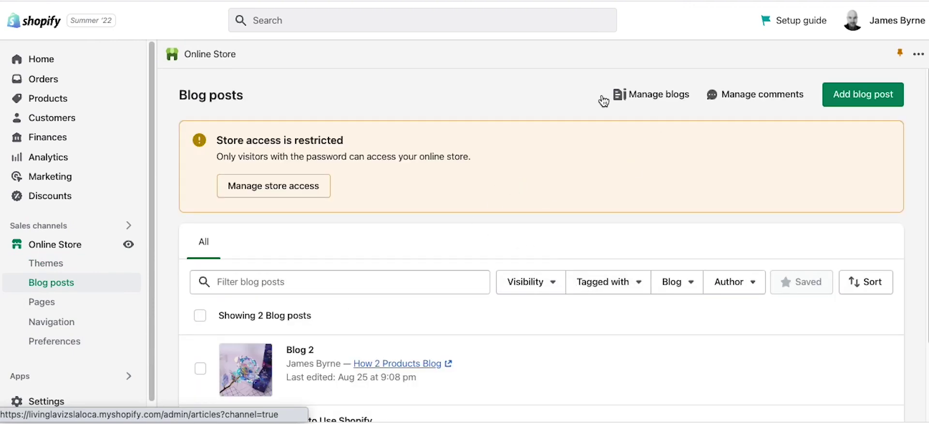
# Step: Check the store's existing blogs, then start a new blog post
pyautogui.click(647, 94)
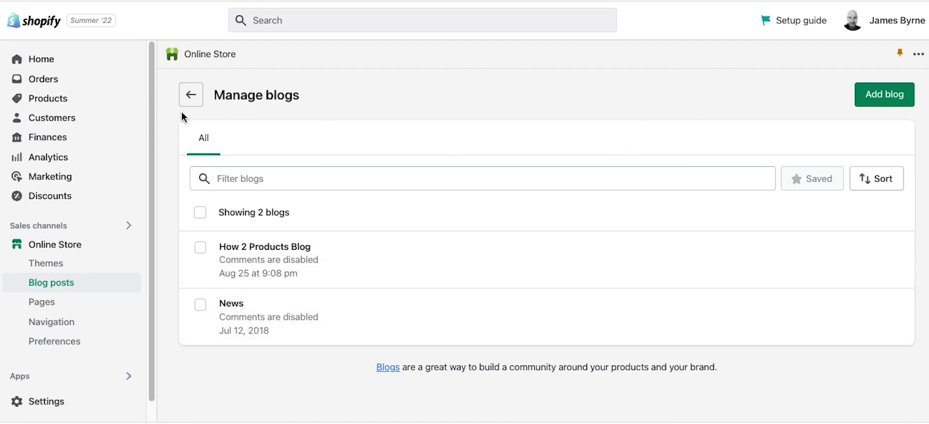
pyautogui.click(191, 94)
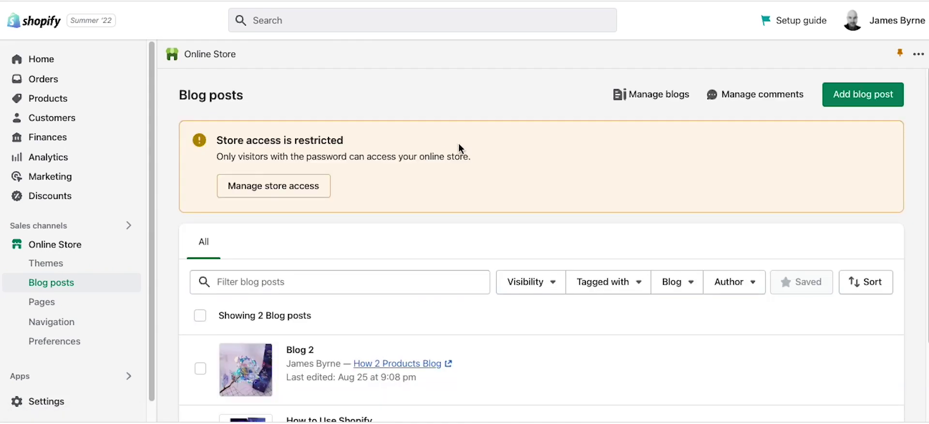
pyautogui.click(847, 103)
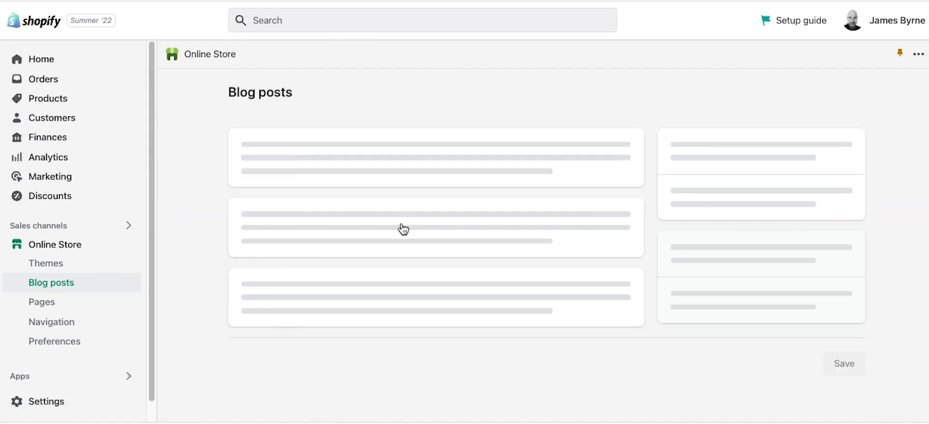
# Step: Title the new post 'Test Blog' and enter the placeholder content 'wwwwww'
pyautogui.click(294, 178)
pyautogui.write('Test Blog')
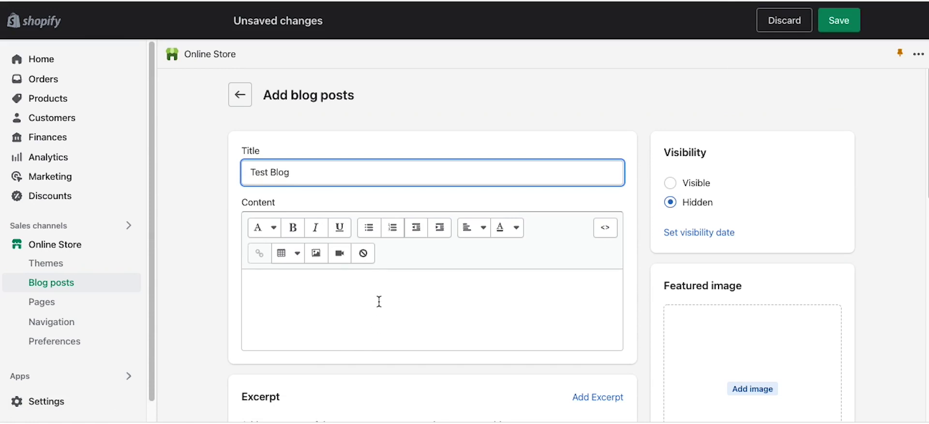
pyautogui.click(378, 301)
pyautogui.write('wwwwwww')
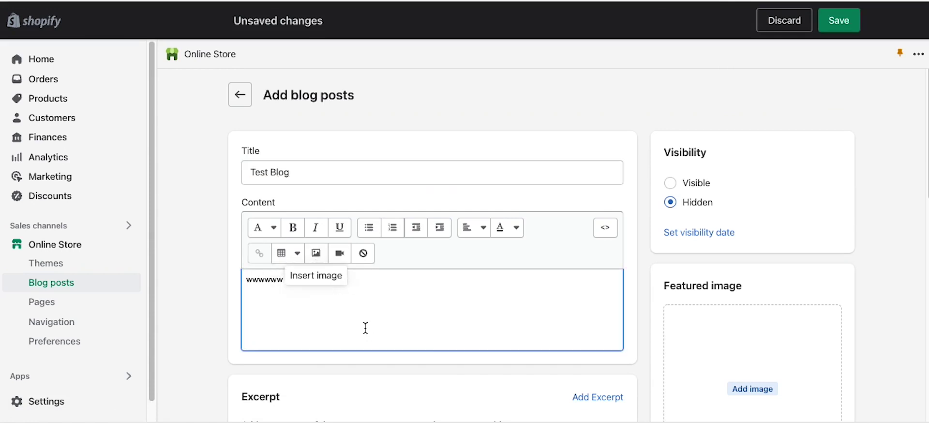
pyautogui.scroll(-4, 371, 294)
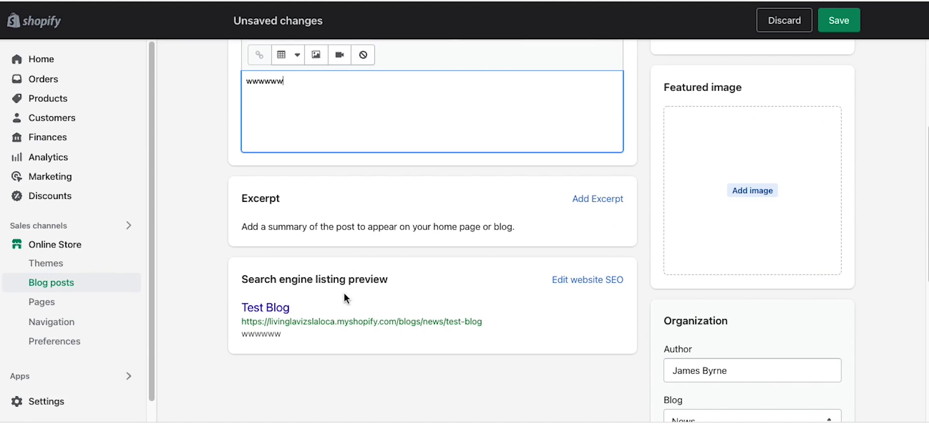
pyautogui.scroll(3, 712, 254)
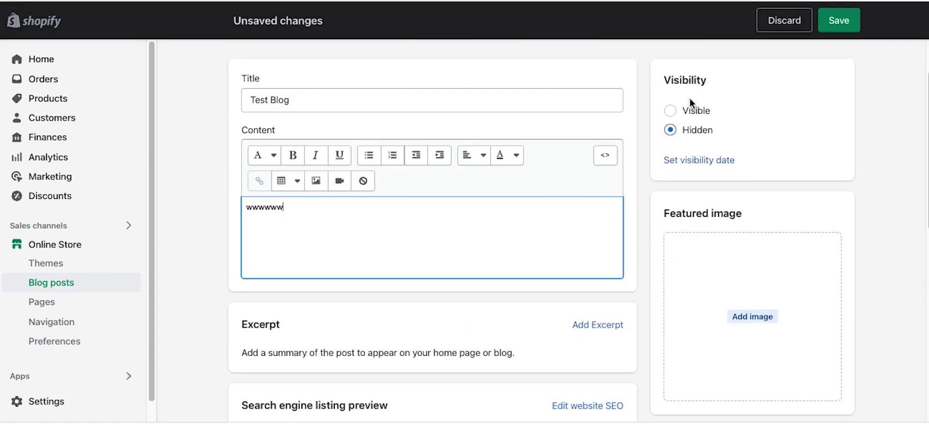
pyautogui.scroll(-5, 696, 295)
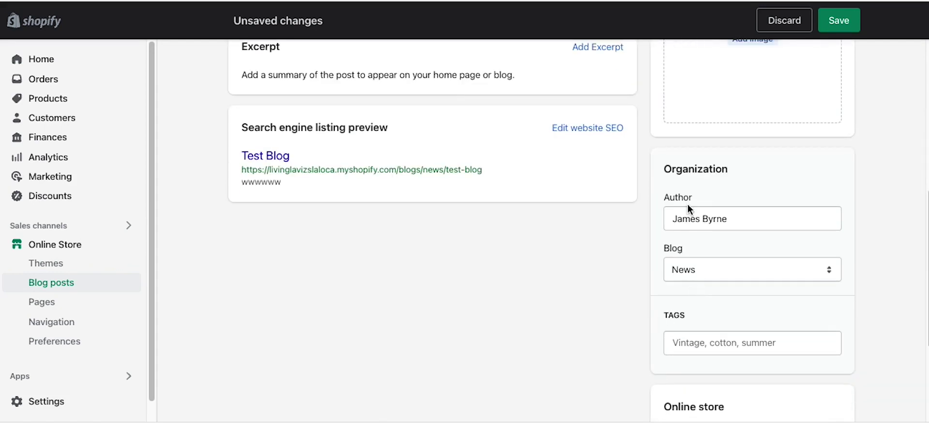
# Step: Keep the post in the News blog with the default blog post template, and save it
pyautogui.click(768, 216)
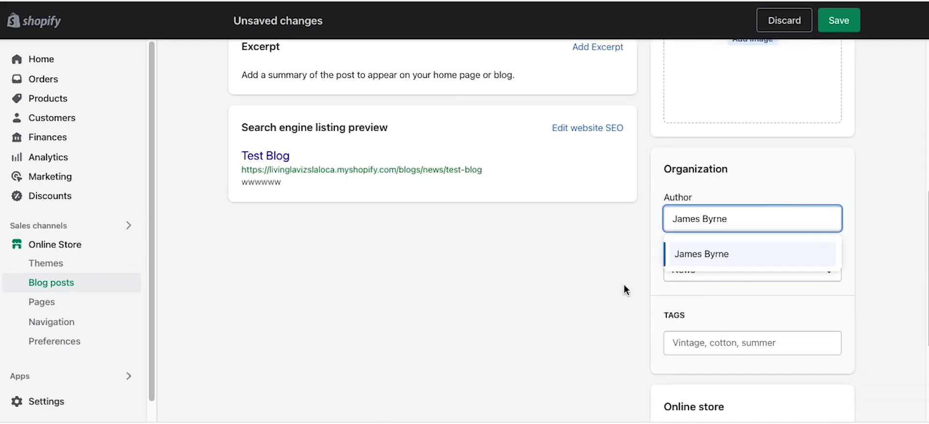
pyautogui.click(679, 272)
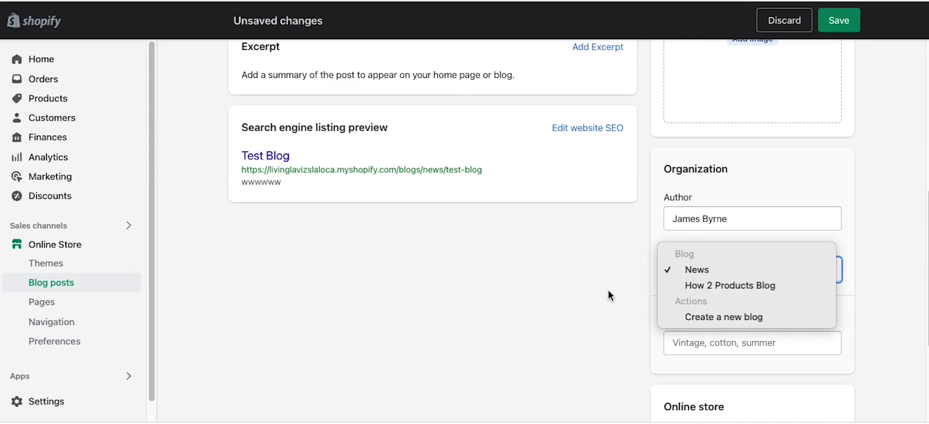
pyautogui.click(667, 269)
pyautogui.click(705, 337)
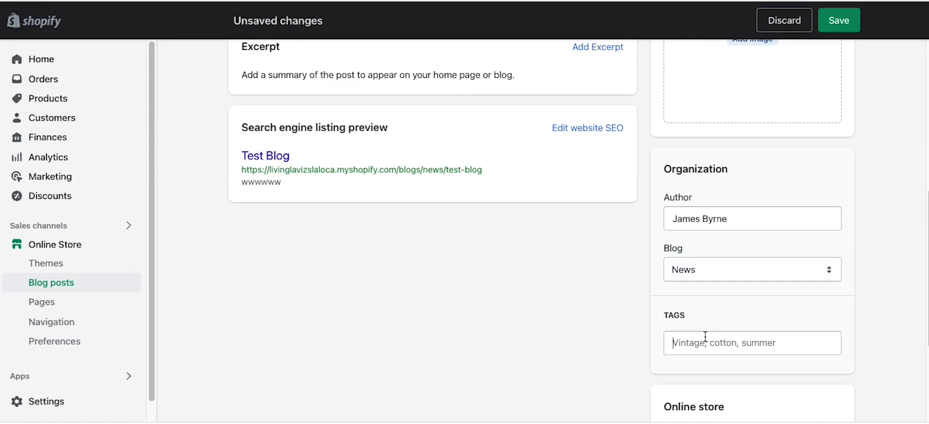
pyautogui.scroll(-4, 593, 292)
pyautogui.click(672, 281)
pyautogui.click(587, 269)
pyautogui.click(817, 396)
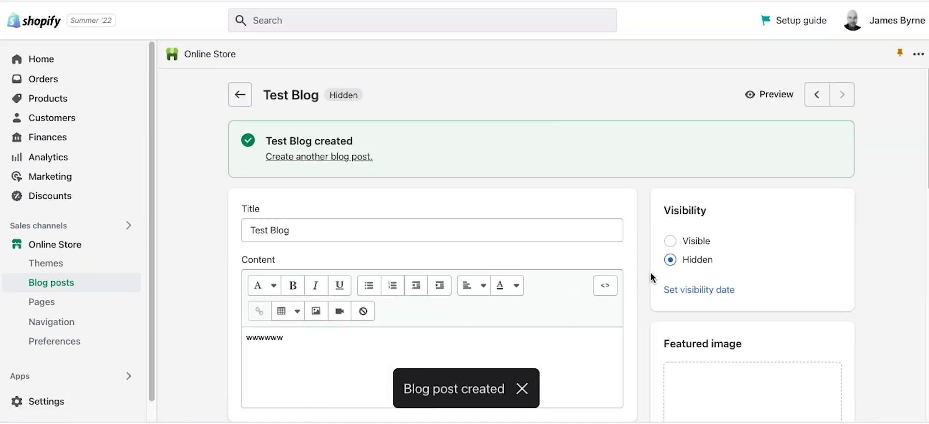
# Step: Set Test Blog to Visible, save it, and return to the list of three blog posts
pyautogui.click(670, 241)
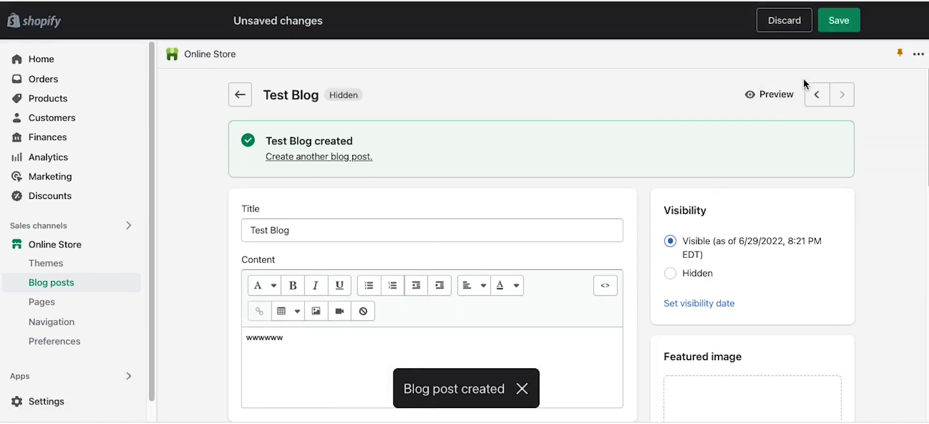
pyautogui.click(839, 21)
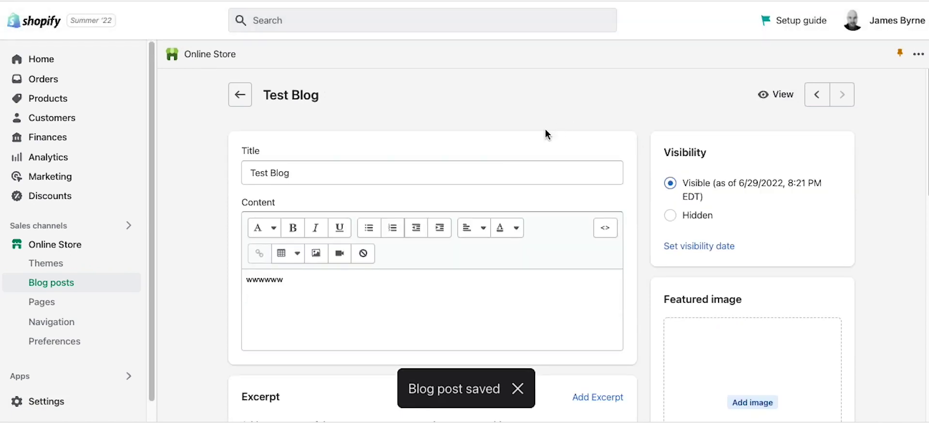
pyautogui.click(241, 97)
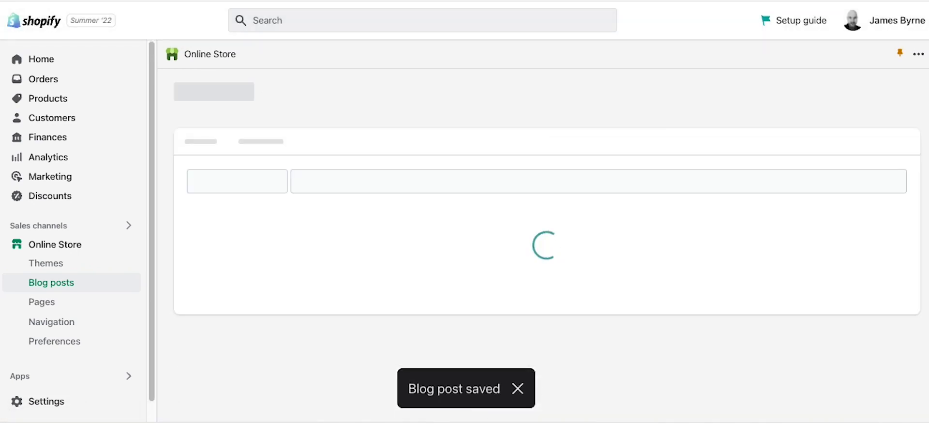
pyautogui.scroll(-3, 359, 255)
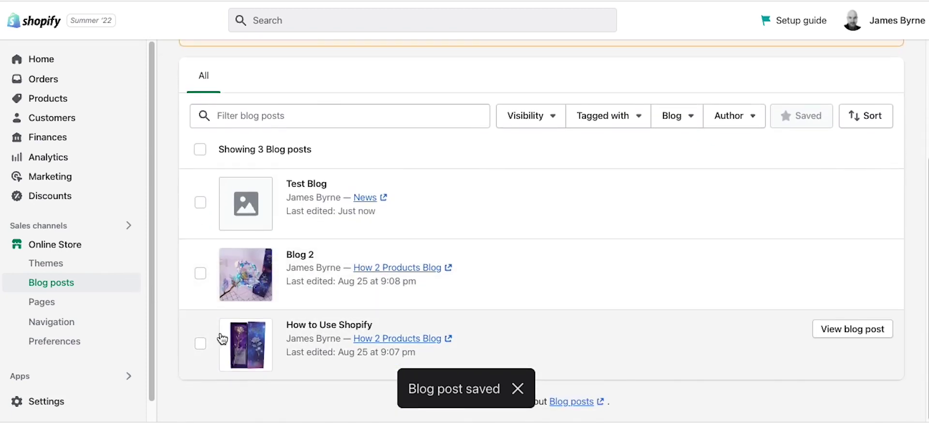
pyautogui.scroll(3, 222, 339)
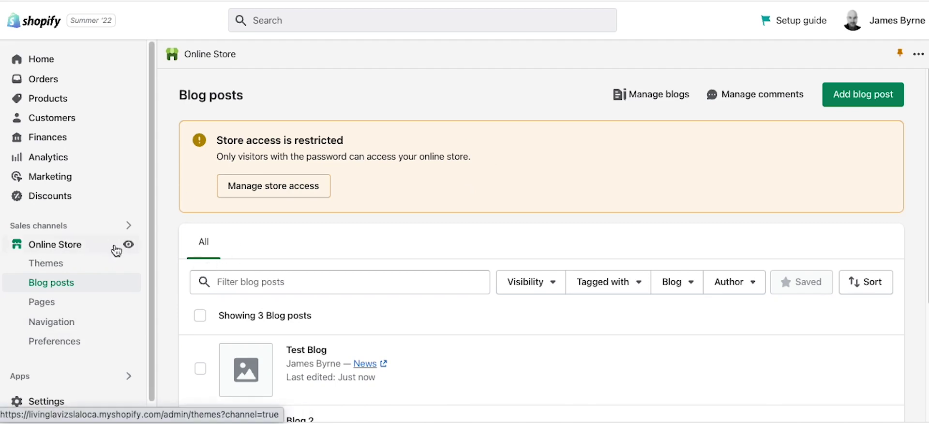
pyautogui.click(130, 246)
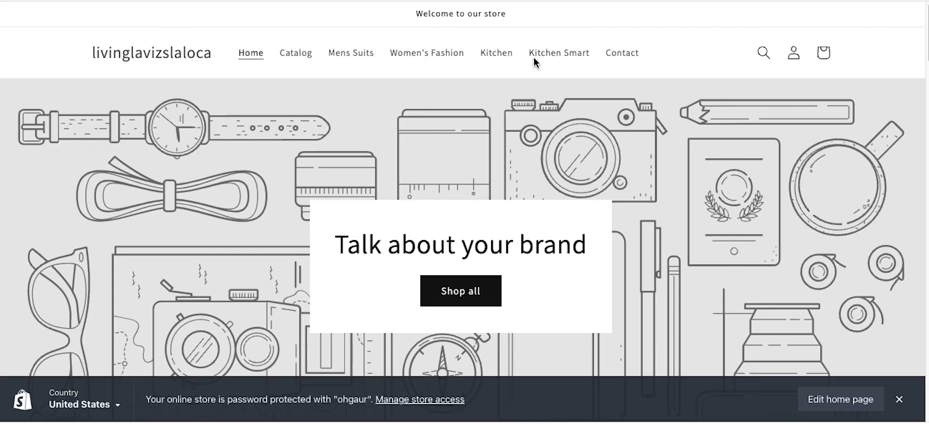
pyautogui.scroll(-15, 564, 145)
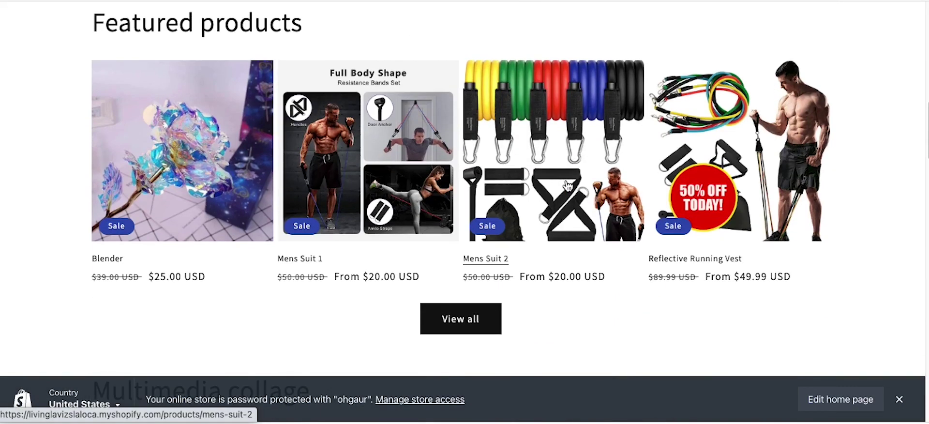
pyautogui.scroll(15, 568, 187)
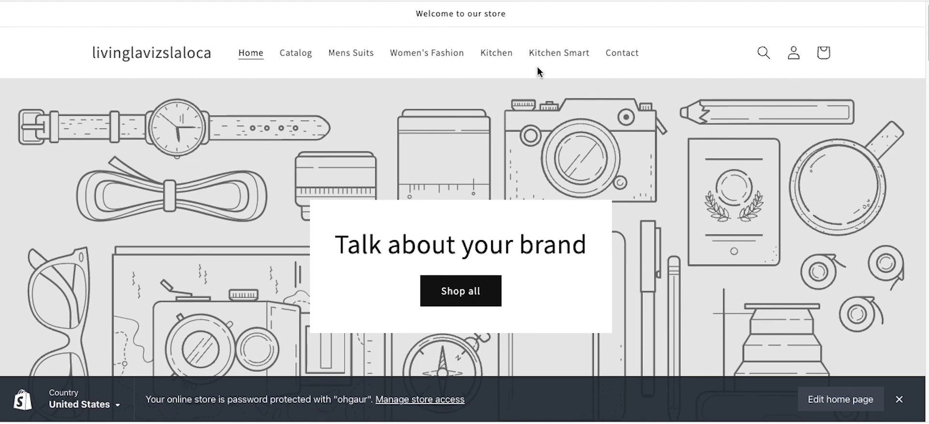
pyautogui.press('super+w')
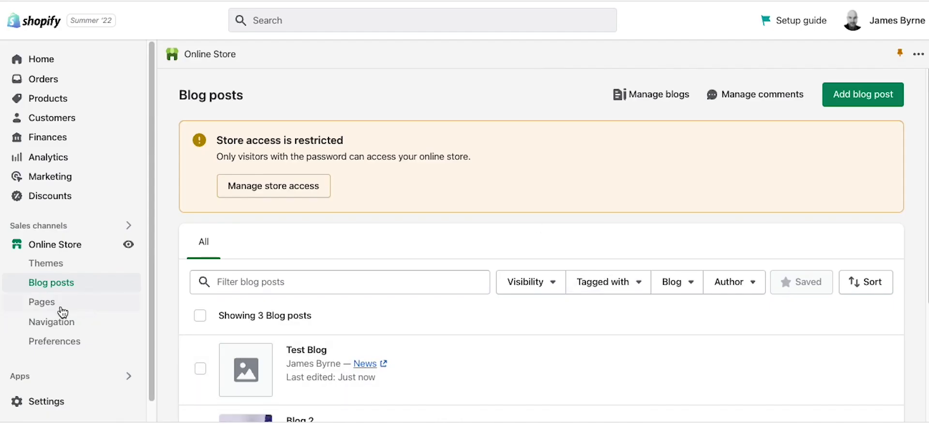
# Step: Go to Online Store > Navigation and view the Footer and Main menus plus filters
pyautogui.click(52, 321)
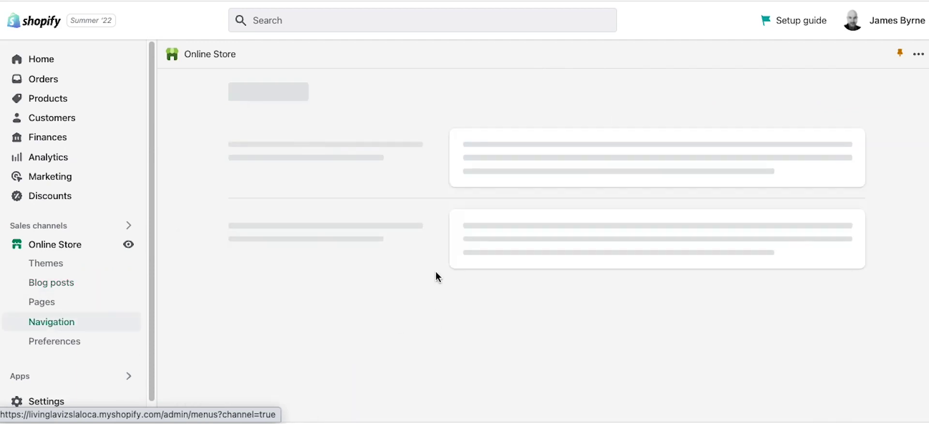
pyautogui.scroll(-3, 394, 332)
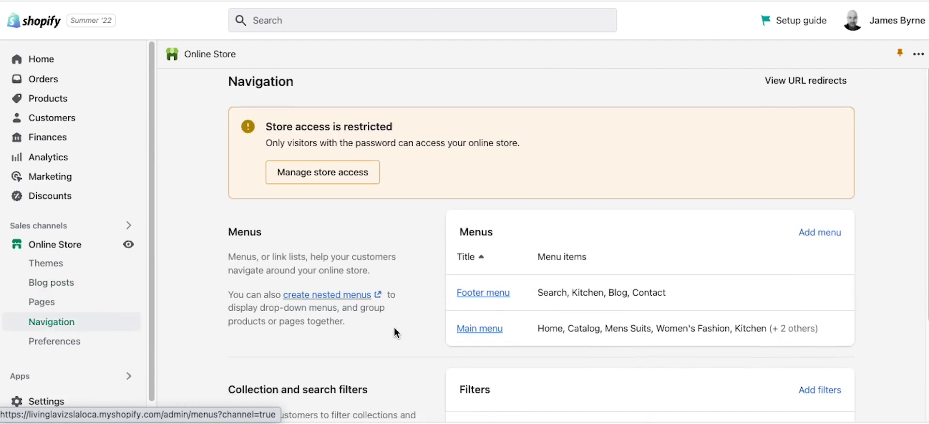
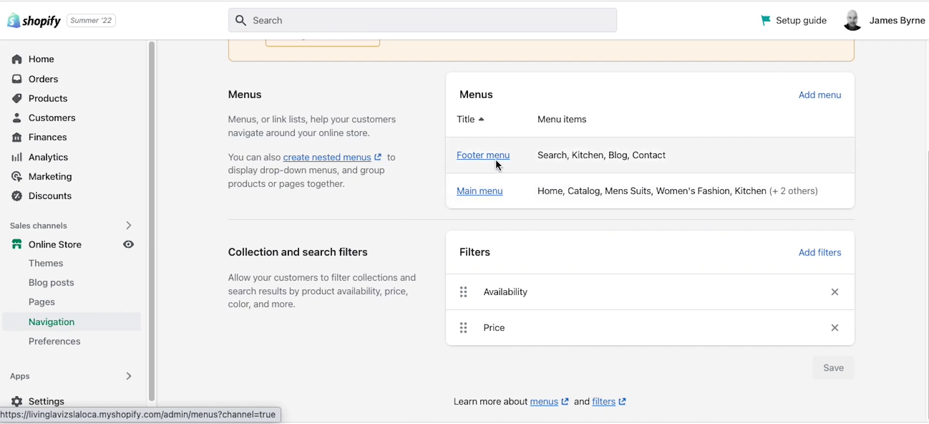
# Step: Open the Main menu's edit page from the Navigation menus list
pyautogui.click(482, 191)
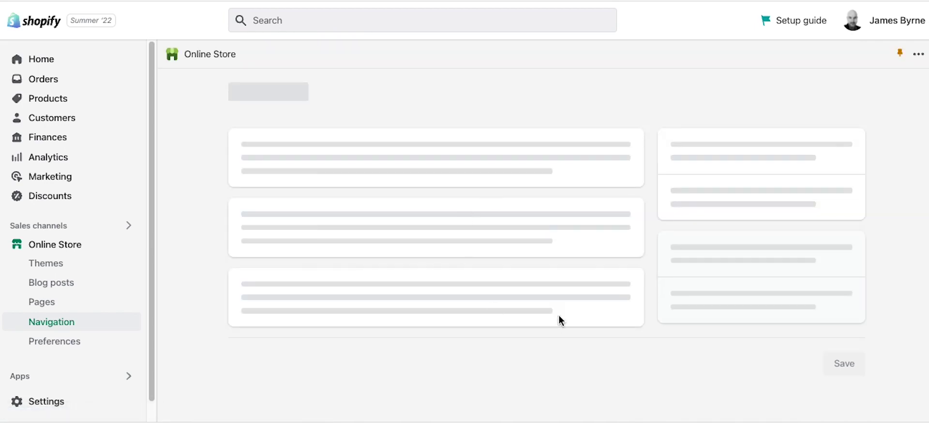
# Step: Delete the Contact, Kitchen Smart, Kitchen and Women's Fashion items from the Main menu
pyautogui.scroll(-3, 469, 315)
pyautogui.click(605, 353)
pyautogui.click(631, 246)
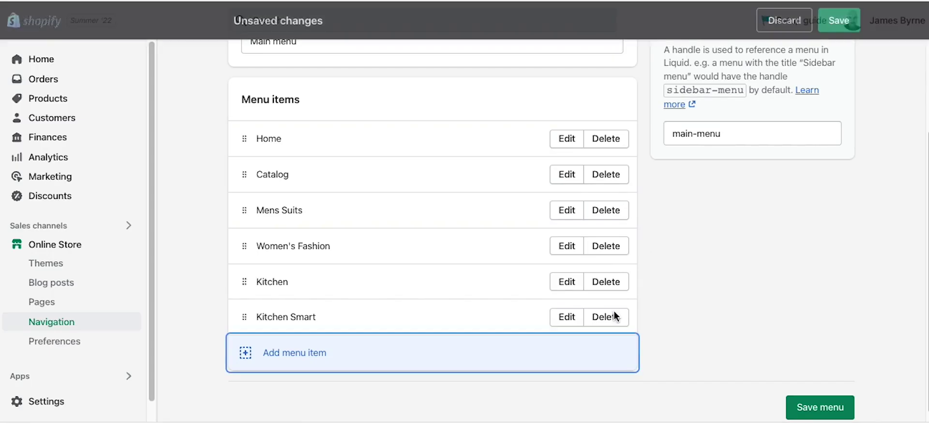
pyautogui.click(609, 316)
pyautogui.click(625, 256)
pyautogui.click(615, 304)
pyautogui.click(624, 256)
pyautogui.click(616, 309)
pyautogui.click(633, 259)
# Step: Delete the Mens Suits, Catalog and Home items, leaving the Main menu empty
pyautogui.click(612, 305)
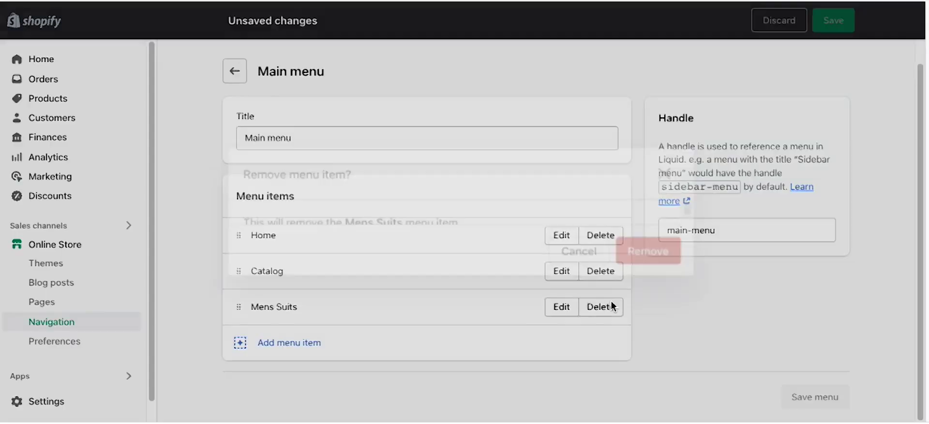
pyautogui.click(623, 254)
pyautogui.click(611, 292)
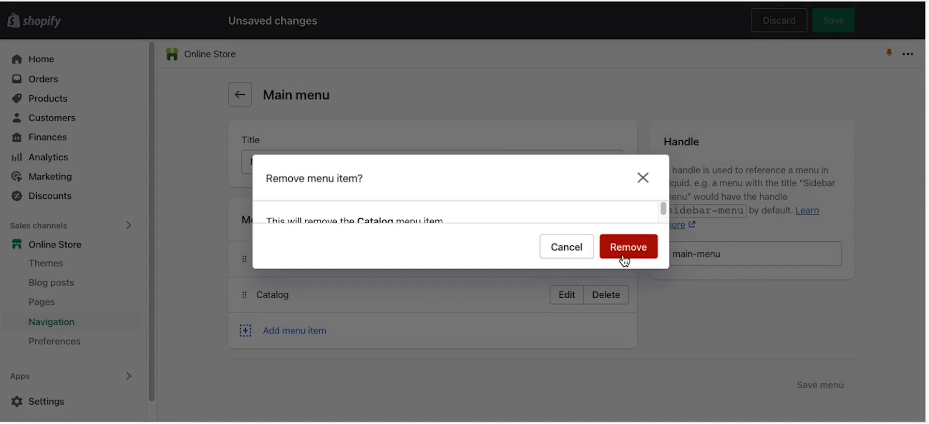
pyautogui.click(625, 256)
pyautogui.click(611, 259)
pyautogui.click(624, 249)
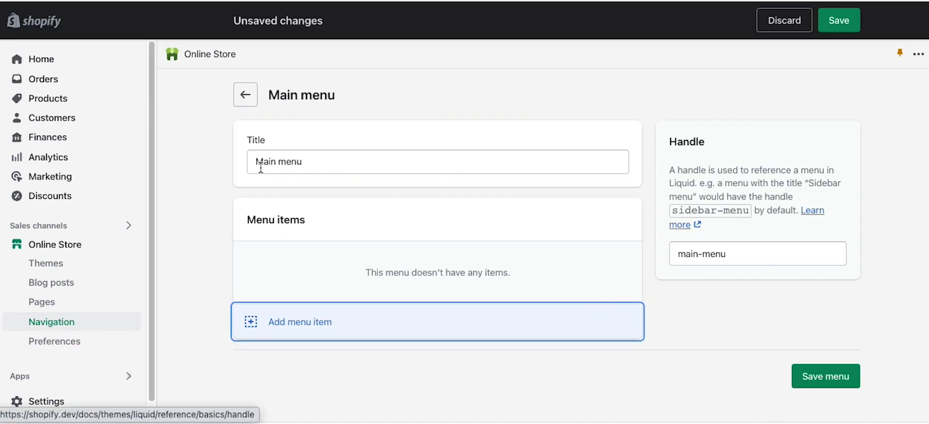
pyautogui.click(425, 362)
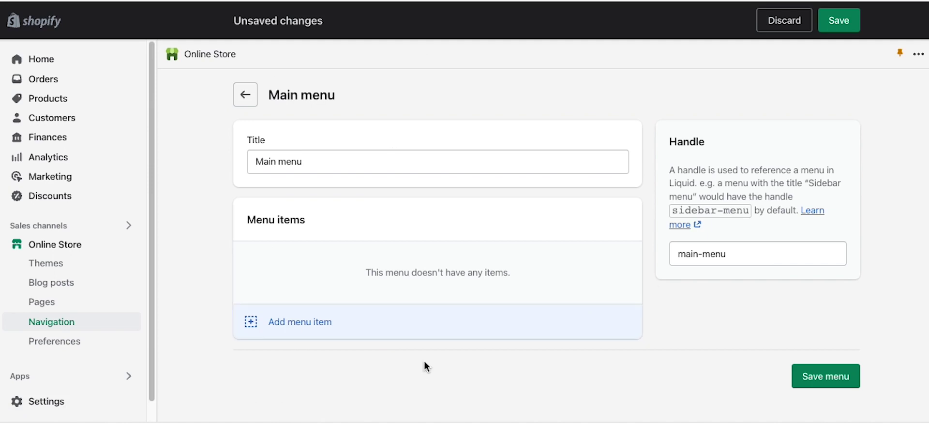
pyautogui.click(321, 321)
# Step: Add a menu item linking to the home page and rename it to Home
pyautogui.click(699, 168)
pyautogui.write('Ho')
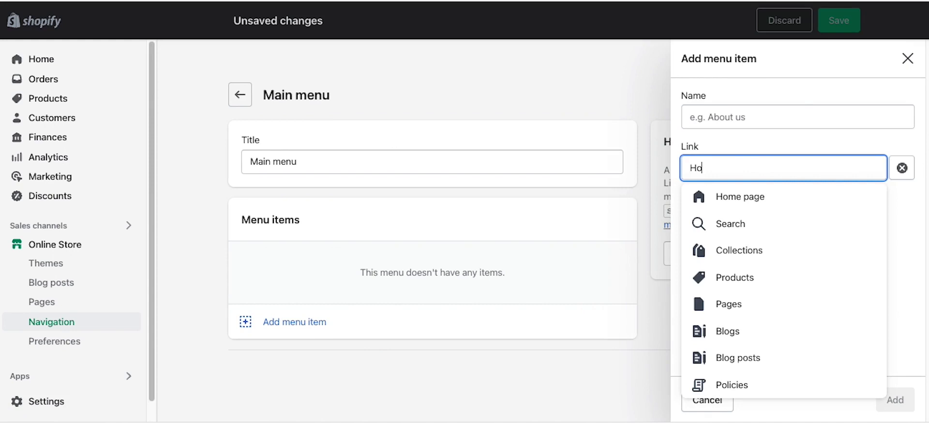
pyautogui.write('me')
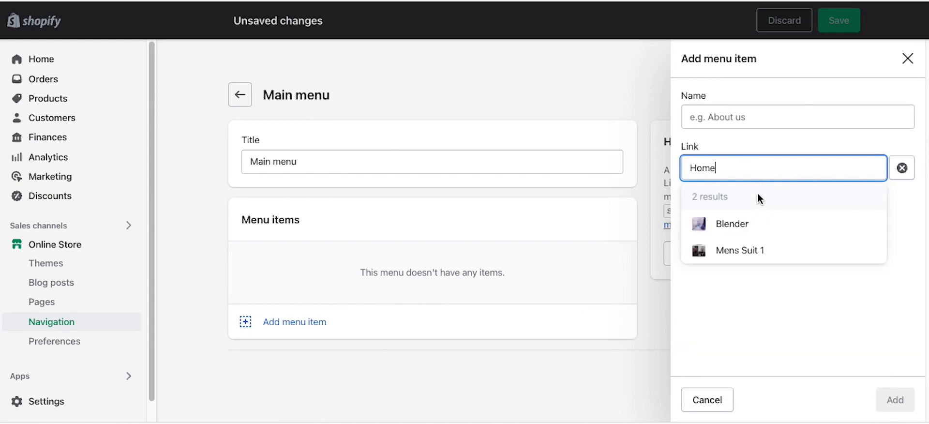
pyautogui.press('BackSpace')
pyautogui.press('BackSpace')
pyautogui.press('BackSpace')
pyautogui.press('BackSpace')
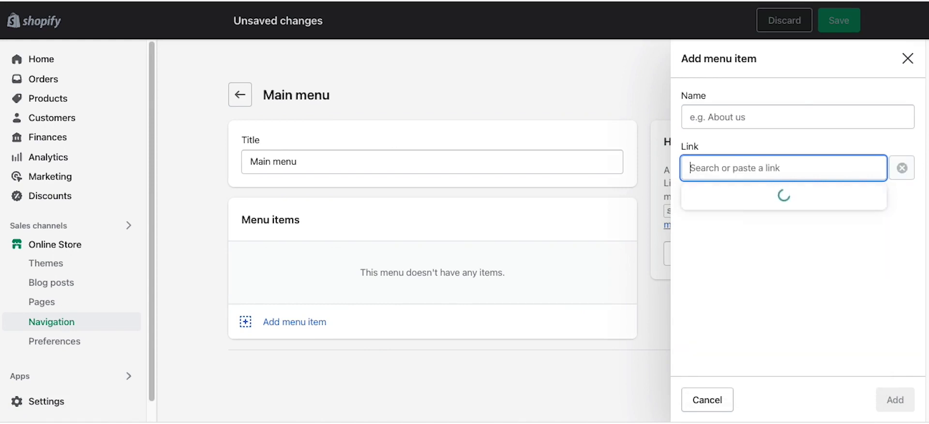
pyautogui.click(758, 199)
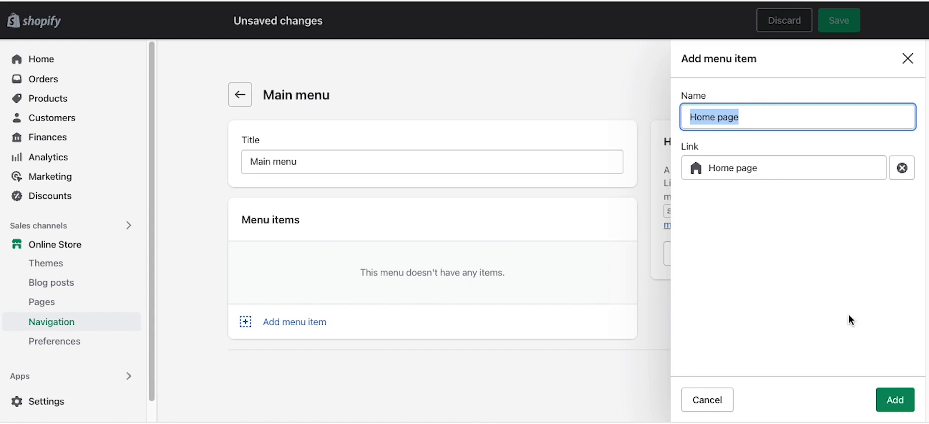
pyautogui.click(893, 399)
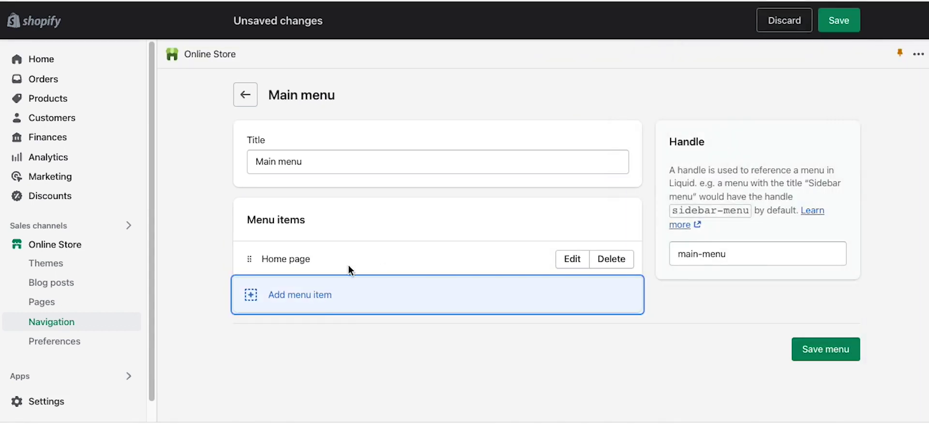
pyautogui.click(560, 257)
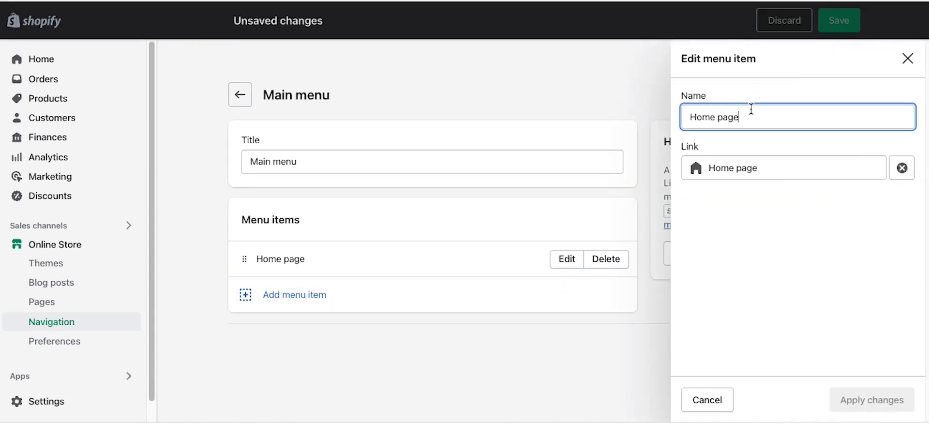
pyautogui.press('BackSpace')
pyautogui.press('BackSpace')
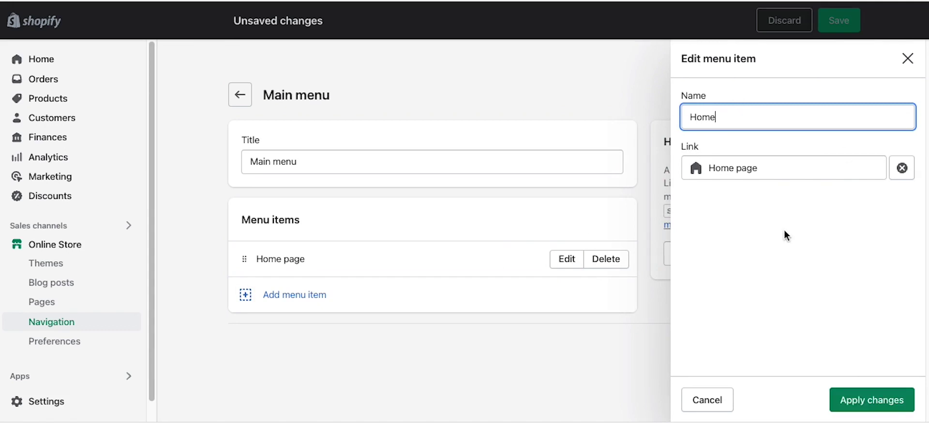
pyautogui.click(865, 400)
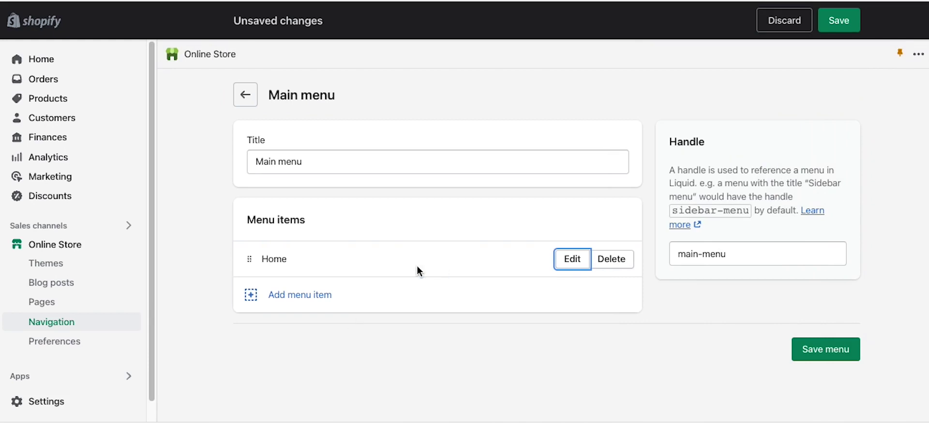
# Step: Add an About item linked to the About page
pyautogui.click(317, 299)
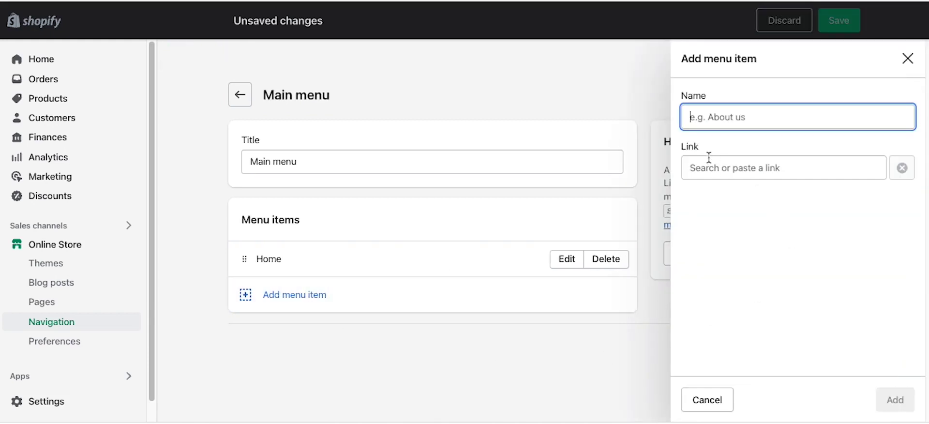
pyautogui.click(699, 168)
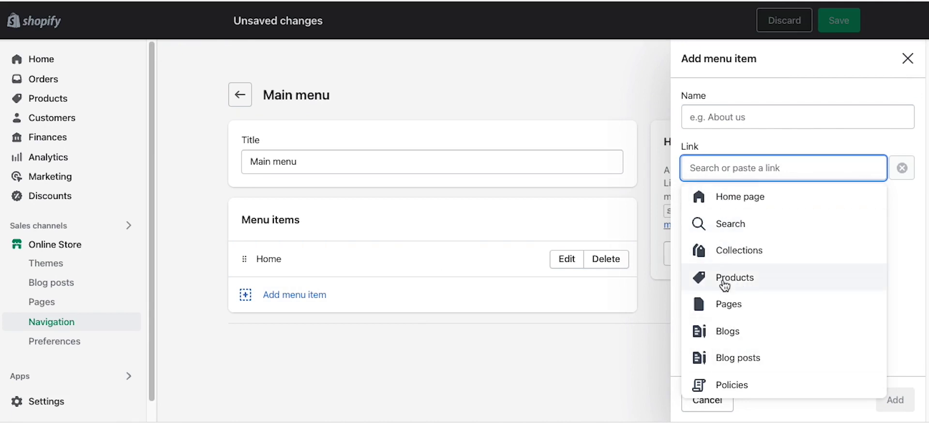
pyautogui.click(725, 304)
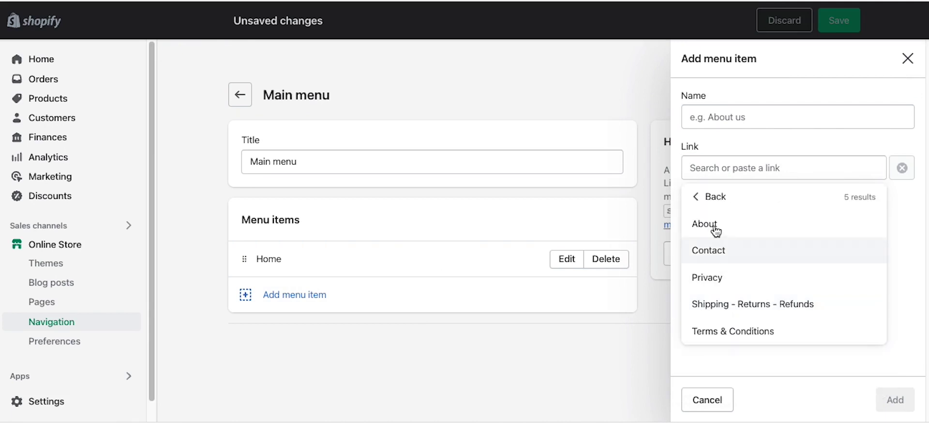
pyautogui.click(716, 231)
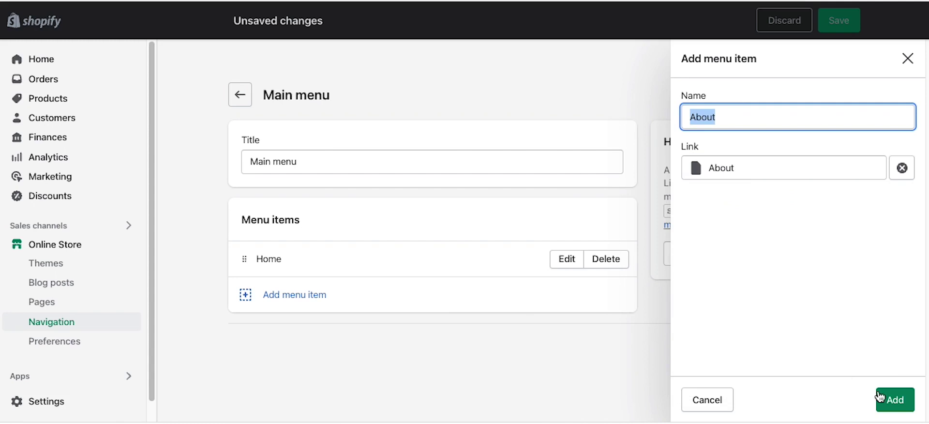
pyautogui.click(882, 398)
# Step: Add a Contact item linked to the Contact page
pyautogui.click(326, 335)
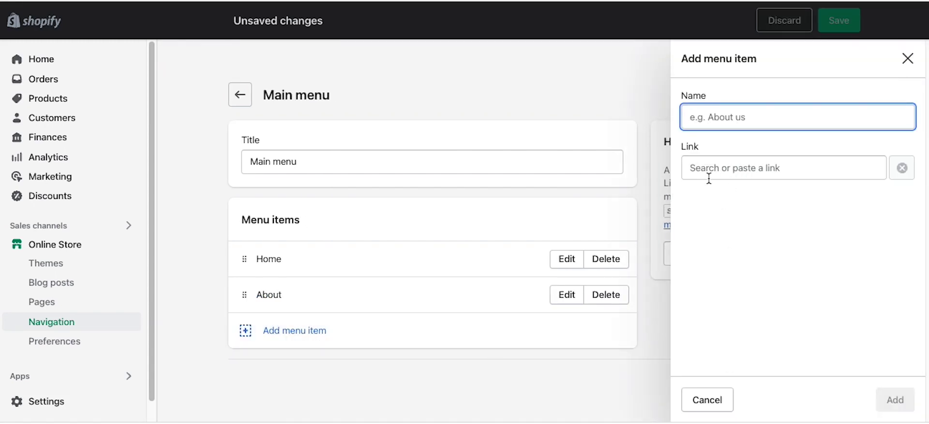
pyautogui.click(709, 179)
pyautogui.write('Cont')
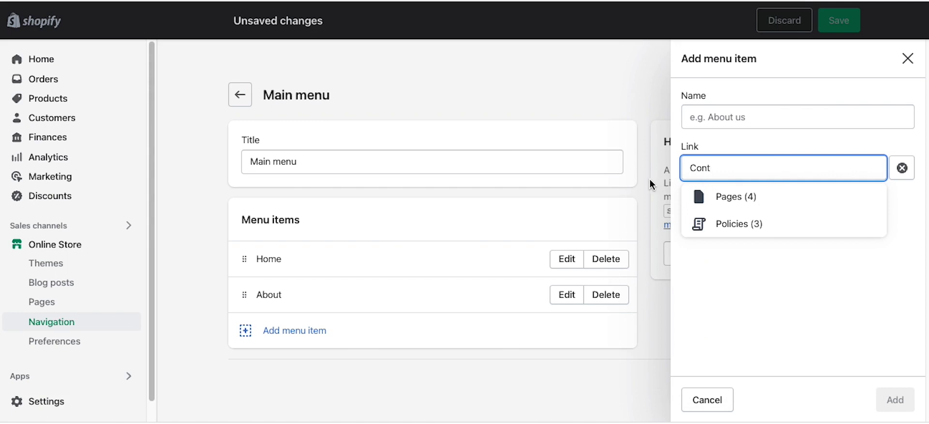
pyautogui.click(728, 204)
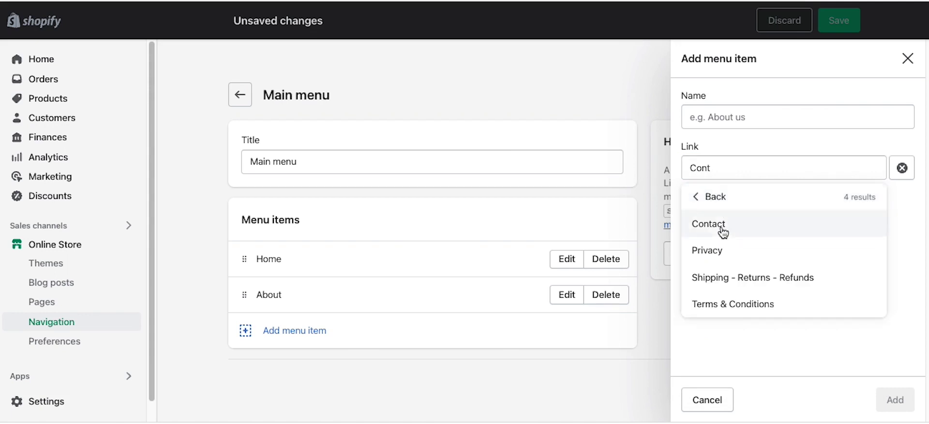
pyautogui.click(722, 227)
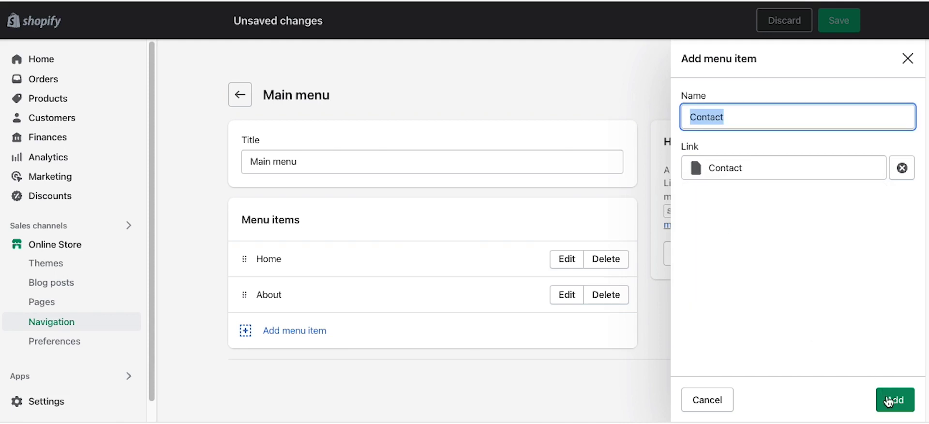
pyautogui.click(890, 398)
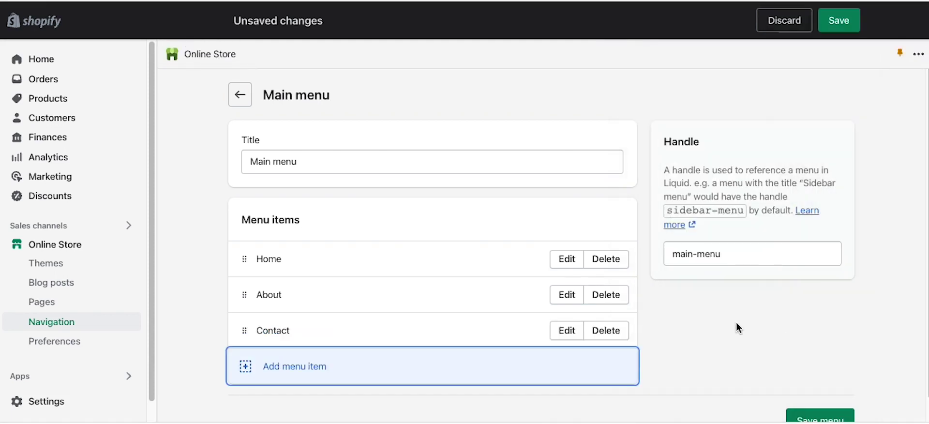
pyautogui.click(331, 370)
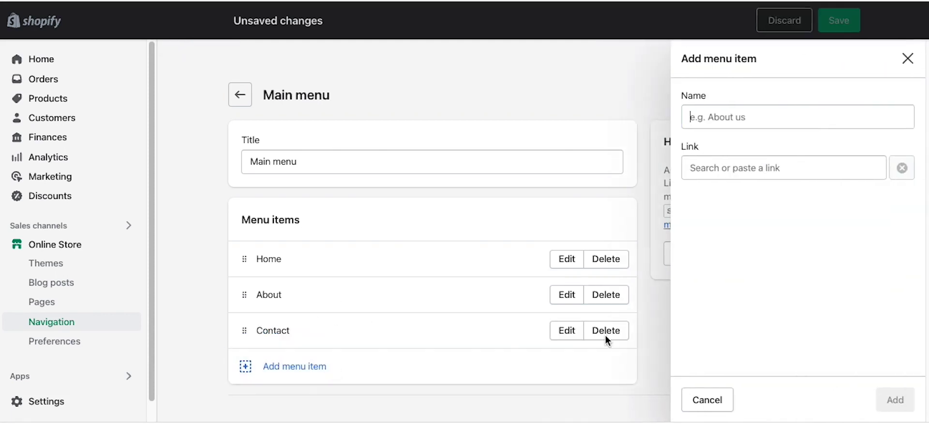
# Step: Add menu items for the Gadgets Manual and Gadgets Smart collections
pyautogui.click(712, 165)
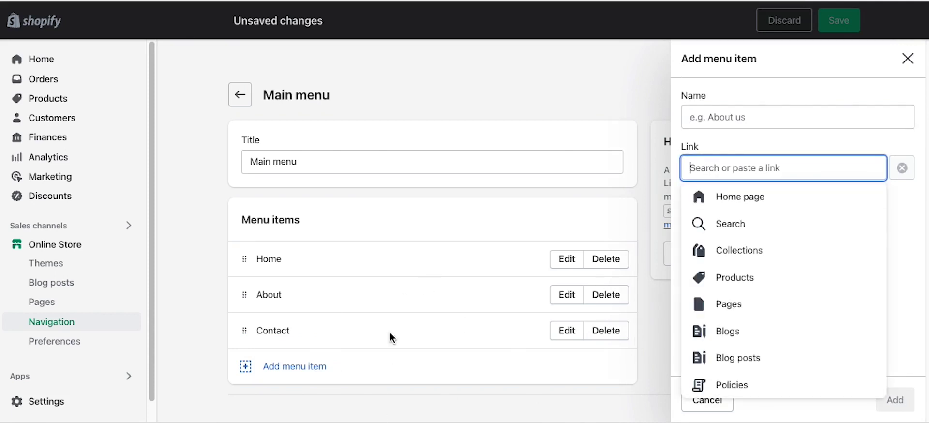
pyautogui.click(735, 251)
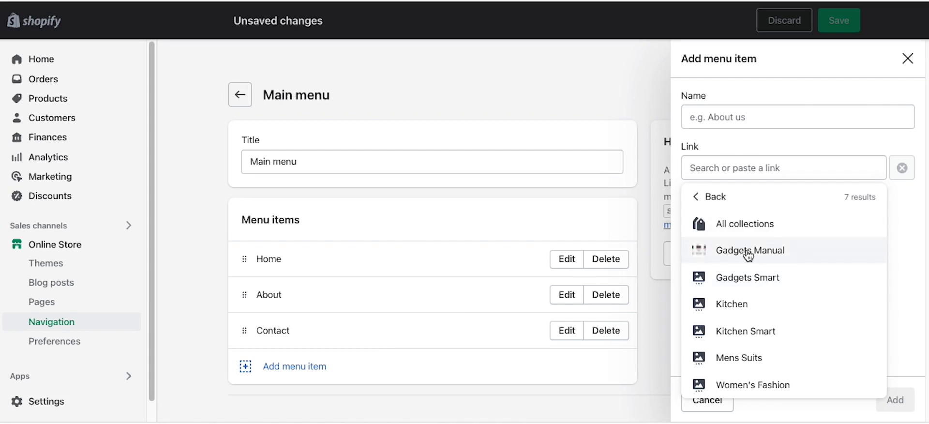
pyautogui.click(742, 255)
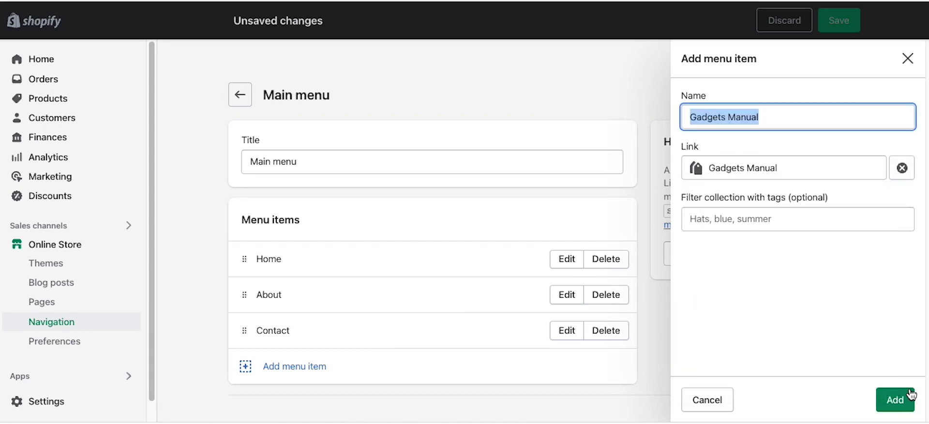
pyautogui.click(896, 400)
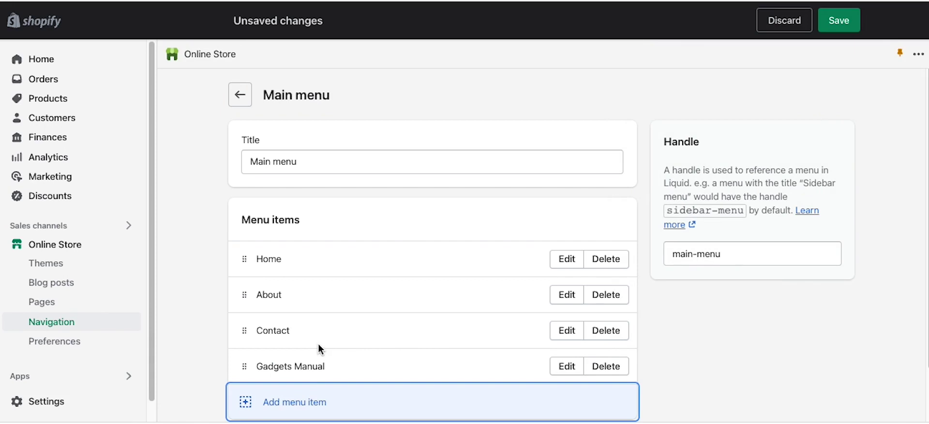
pyautogui.scroll(-1, 317, 363)
pyautogui.click(311, 374)
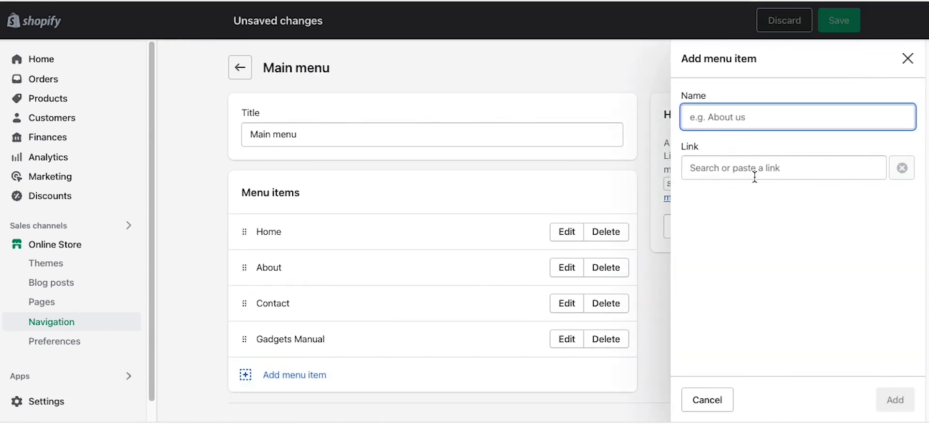
pyautogui.click(745, 167)
pyautogui.write('gadge')
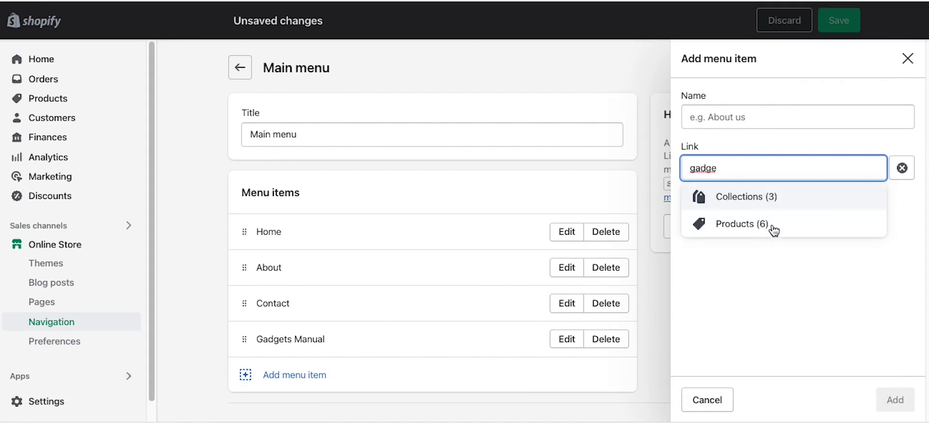
pyautogui.click(763, 205)
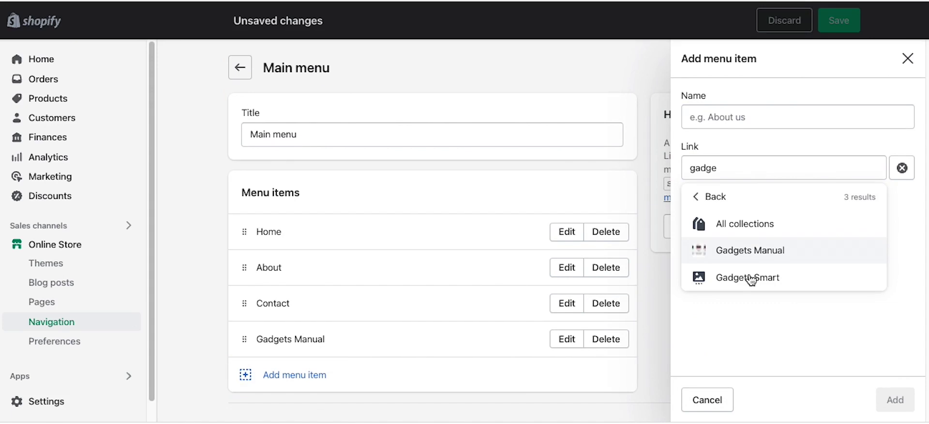
pyautogui.click(750, 276)
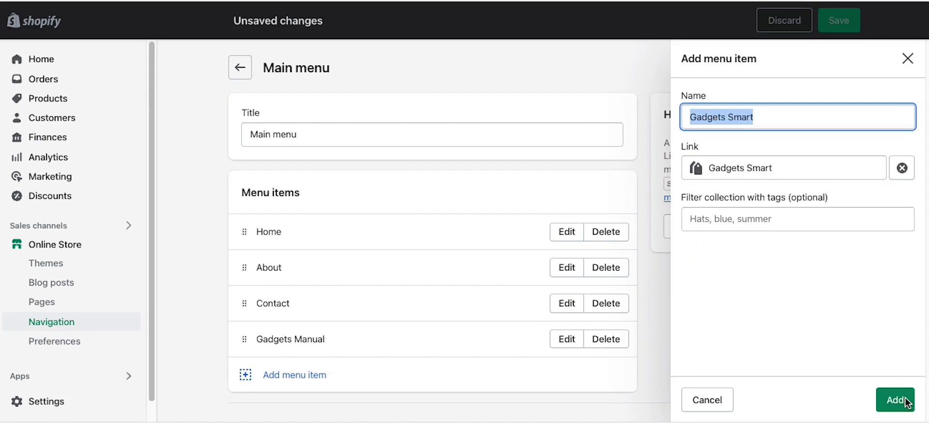
pyautogui.click(895, 400)
# Step: Add menu items for the Kitchen and Mens Suits collections
pyautogui.click(299, 402)
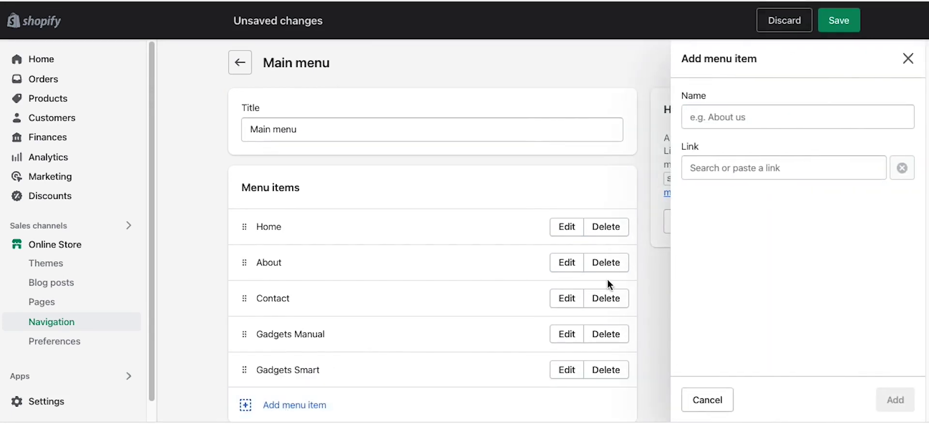
pyautogui.click(736, 166)
pyautogui.click(762, 257)
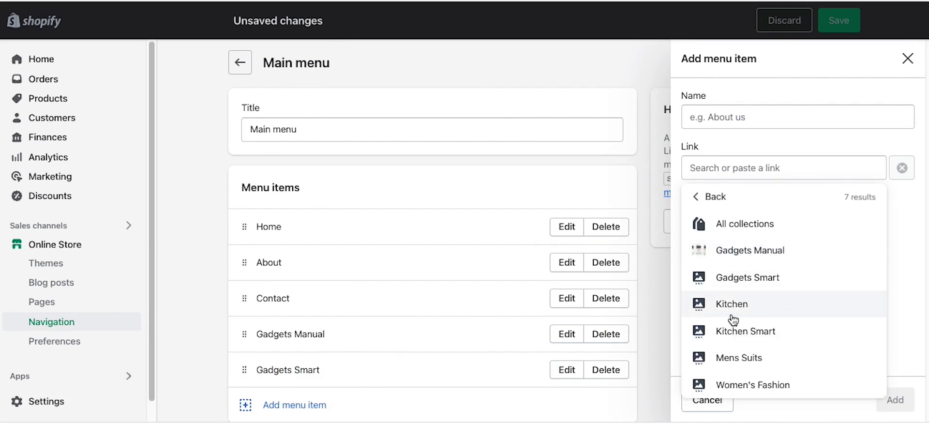
pyautogui.click(733, 304)
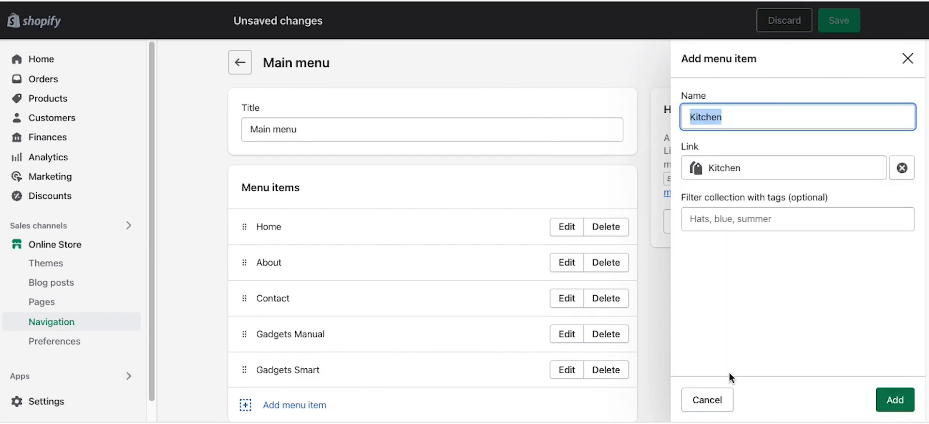
pyautogui.click(297, 341)
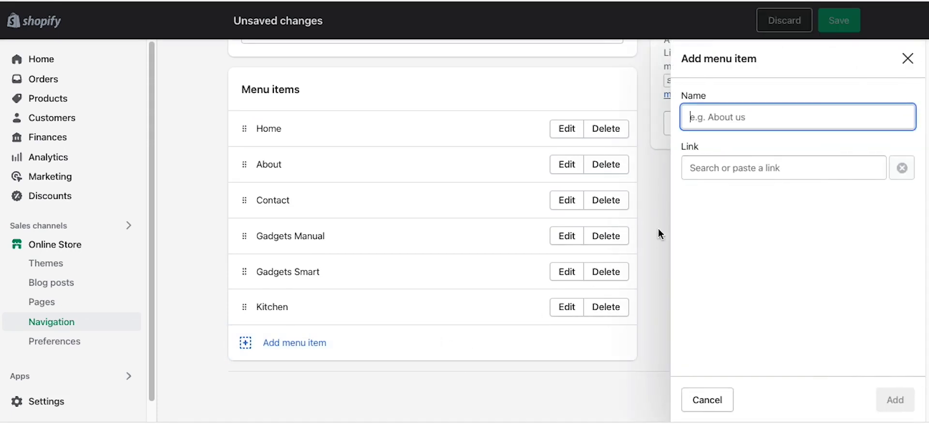
pyautogui.click(715, 159)
pyautogui.click(748, 252)
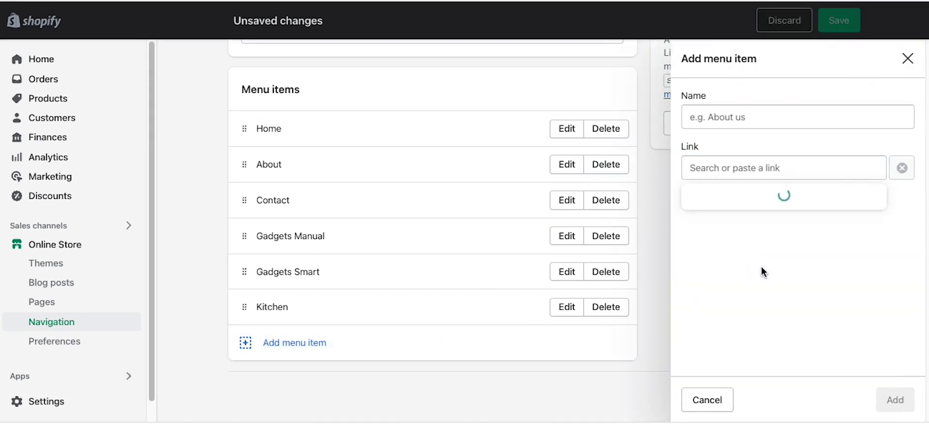
pyautogui.click(740, 360)
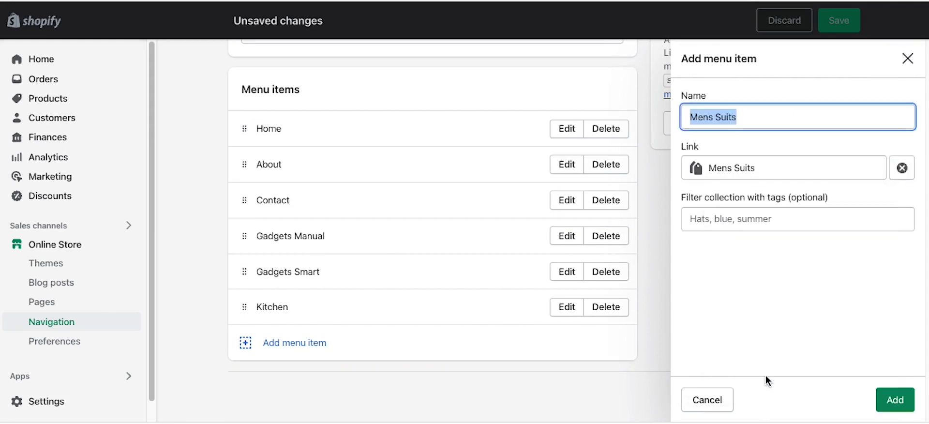
pyautogui.click(882, 405)
# Step: Add a menu item for the Women's Fashion collection
pyautogui.click(310, 378)
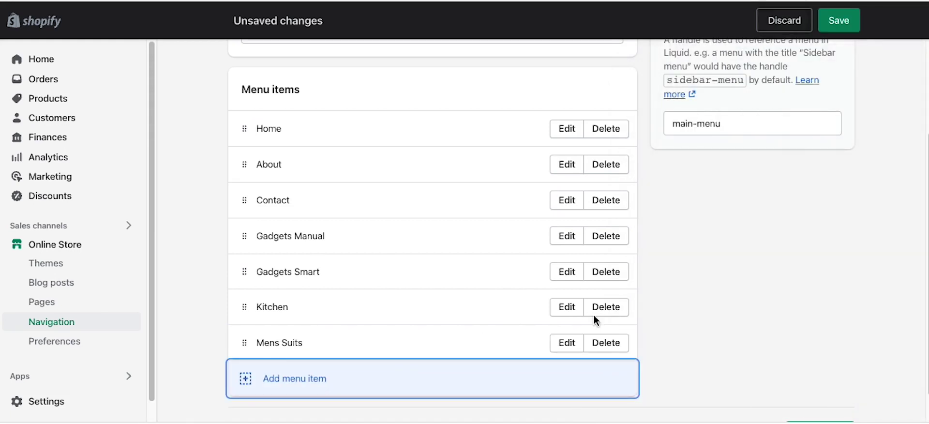
pyautogui.click(741, 169)
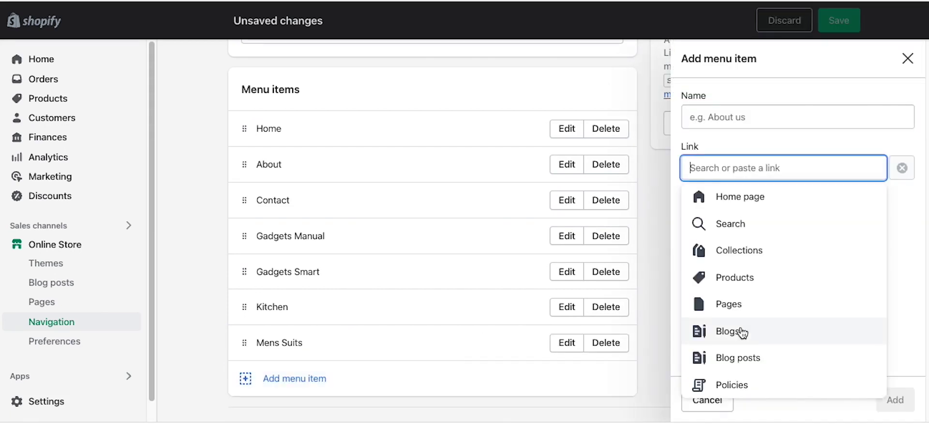
pyautogui.click(738, 257)
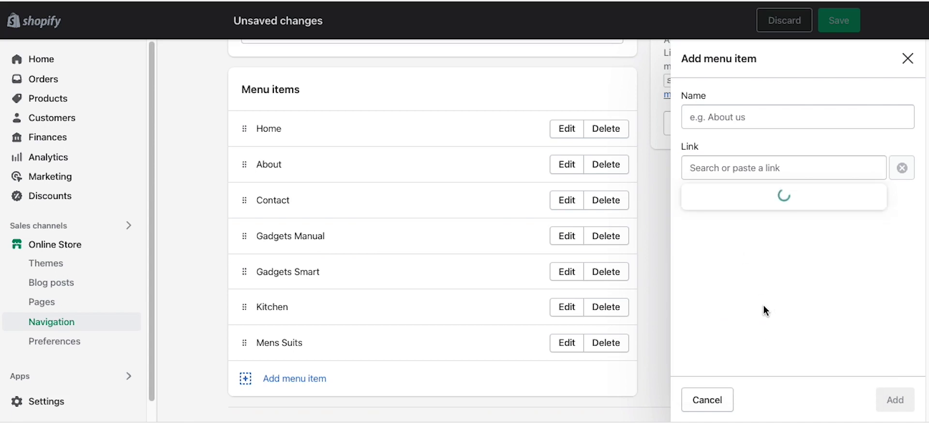
pyautogui.click(750, 384)
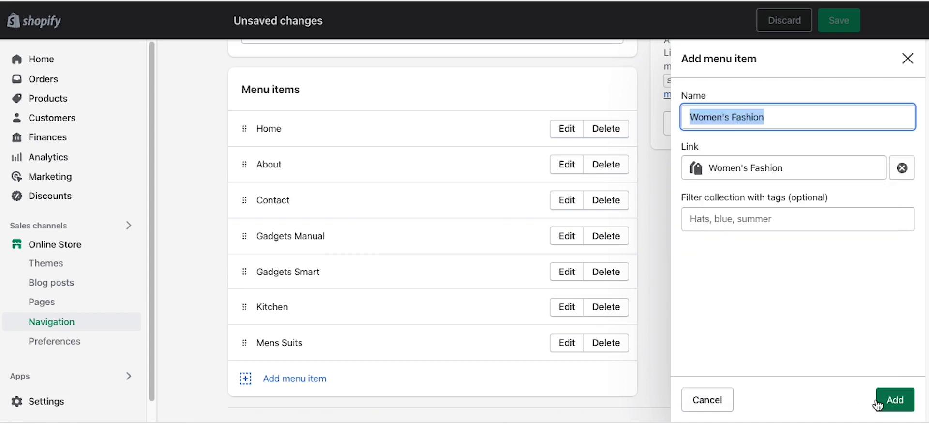
pyautogui.click(894, 400)
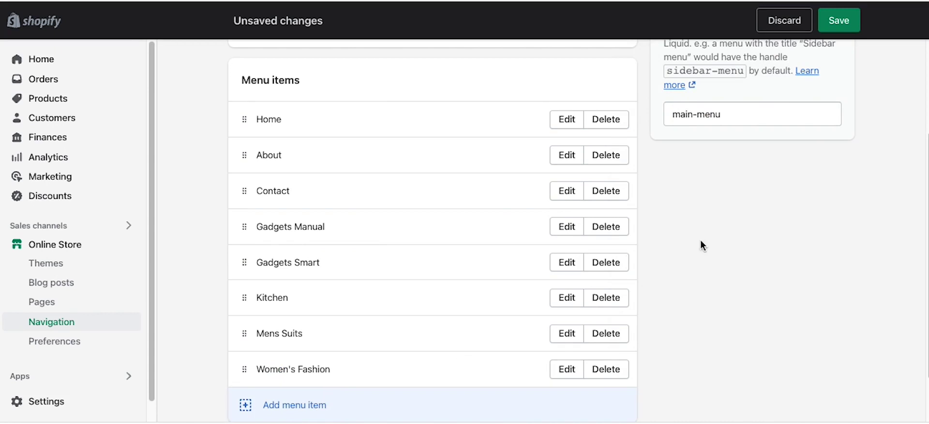
pyautogui.click(728, 177)
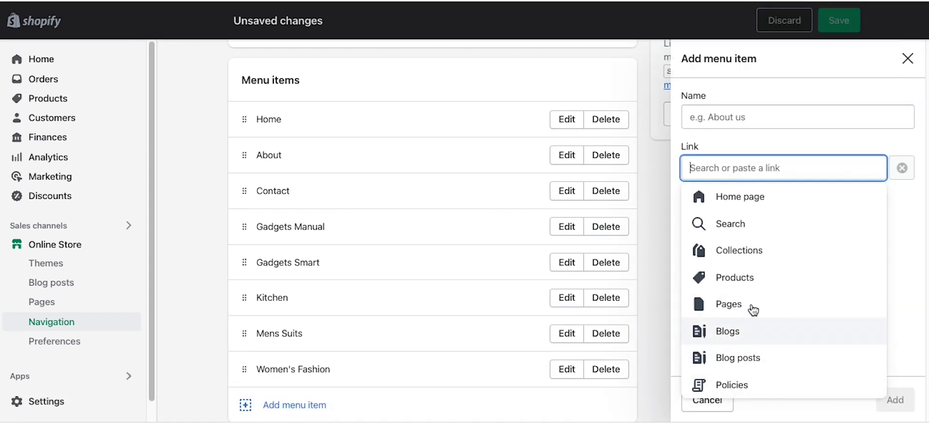
# Step: Link a new item to the Shipping - Returns - Refunds page and trim its name to Shipping
pyautogui.click(753, 388)
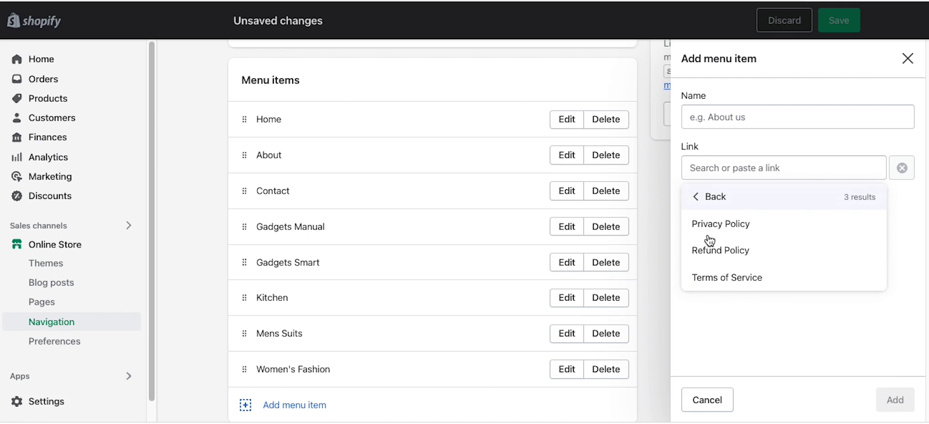
pyautogui.click(713, 198)
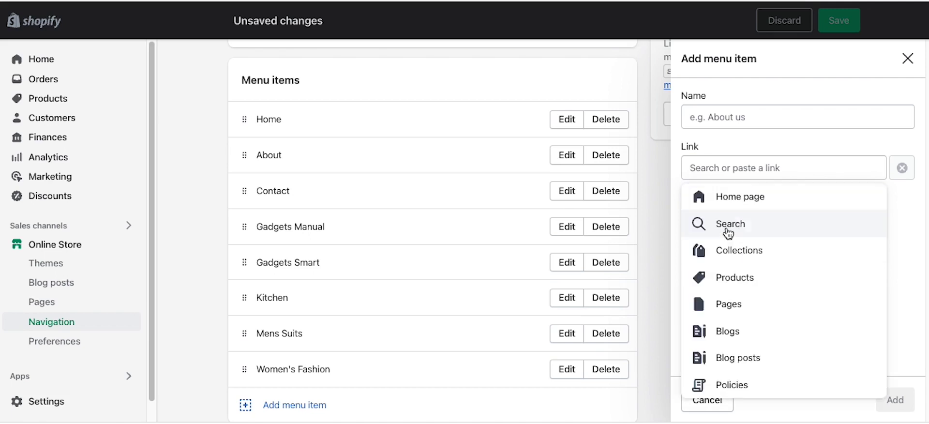
pyautogui.click(738, 303)
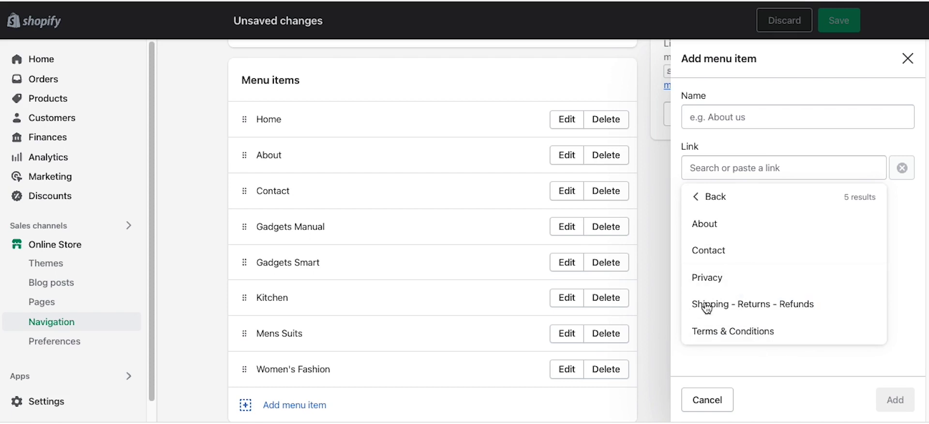
pyautogui.click(739, 310)
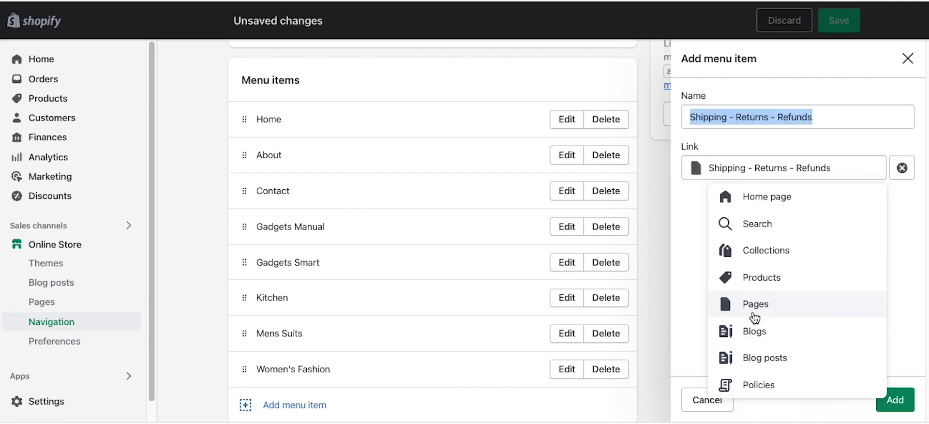
pyautogui.click(732, 118)
pyautogui.moveTo(731, 118); pyautogui.dragTo(834, 134)
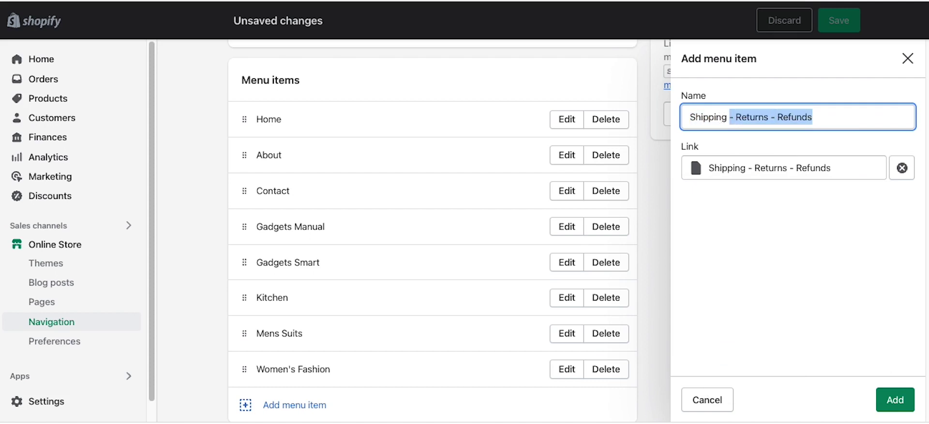
pyautogui.press('BackSpace')
pyautogui.click(912, 396)
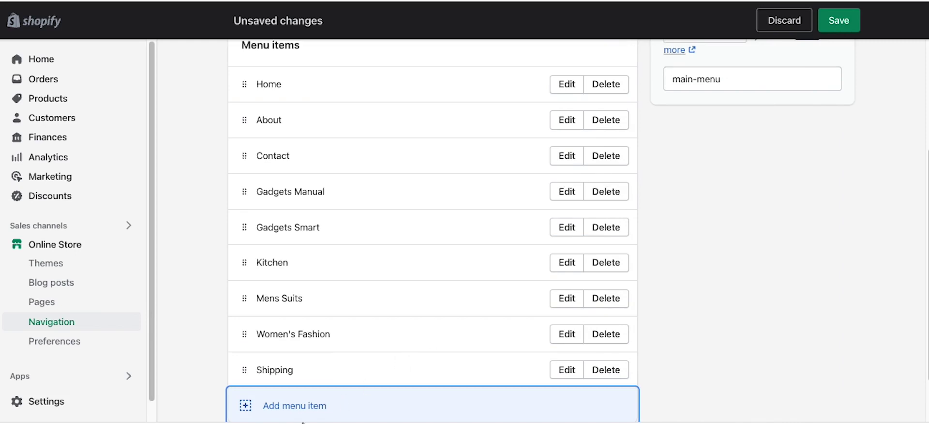
# Step: Add a Track Order menu item using # as its placeholder link
pyautogui.click(263, 407)
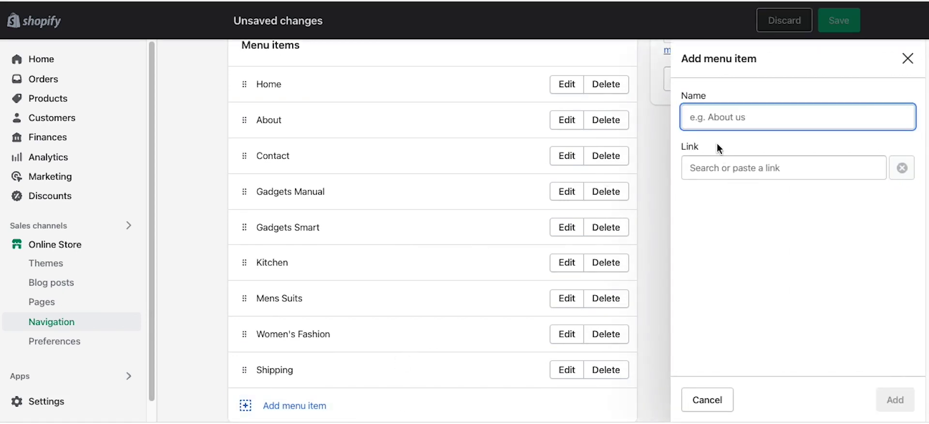
pyautogui.click(721, 170)
pyautogui.write('Track Order')
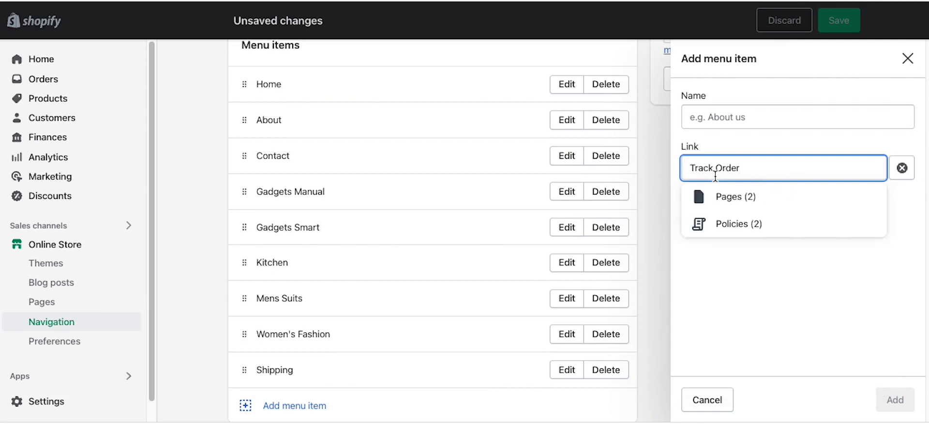
pyautogui.click(725, 195)
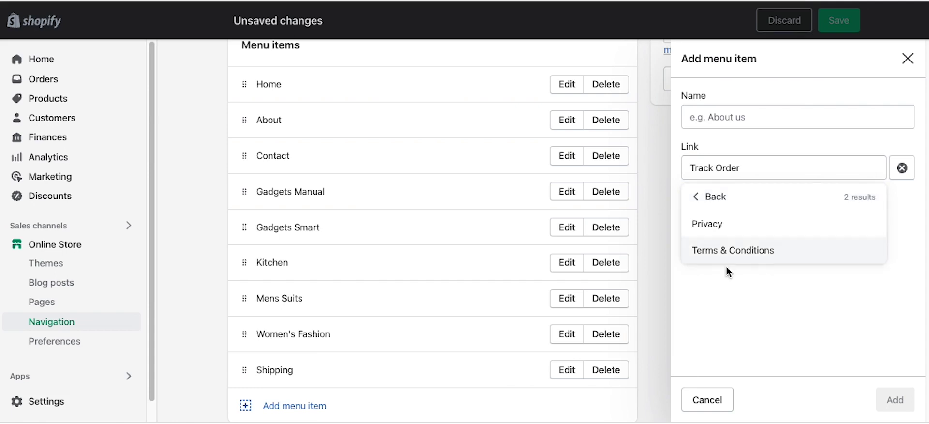
pyautogui.moveTo(739, 169); pyautogui.dragTo(668, 165)
pyautogui.press('BackSpace')
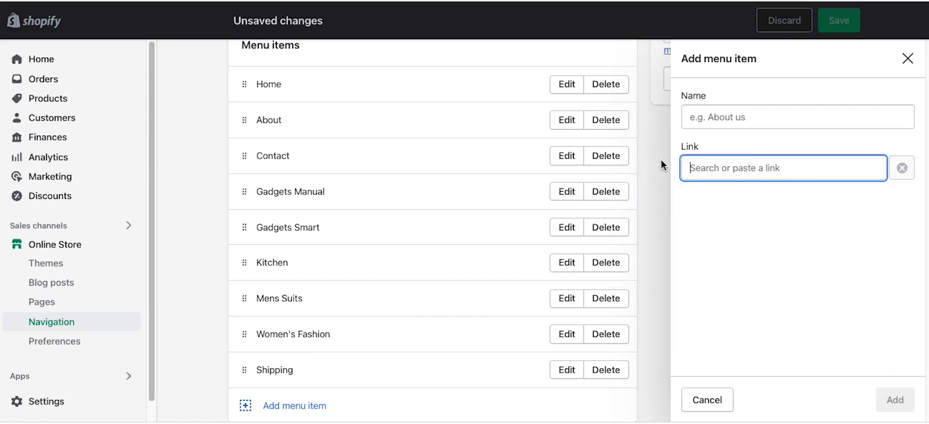
pyautogui.write('#')
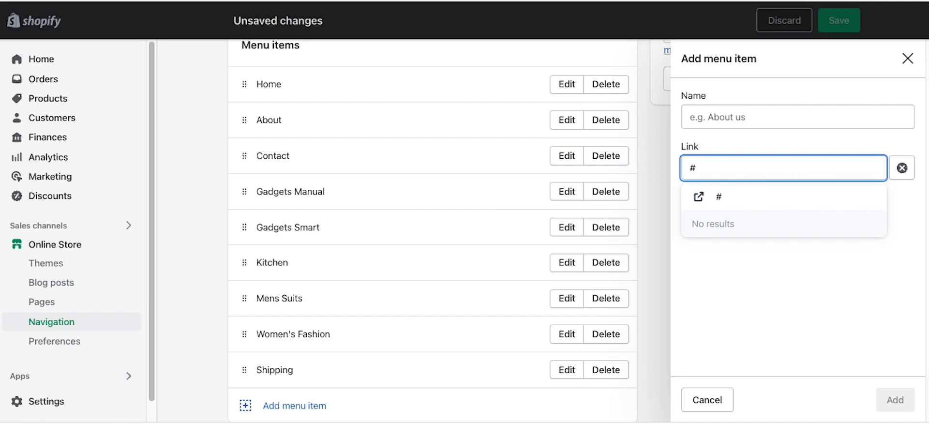
pyautogui.click(748, 120)
pyautogui.click(722, 168)
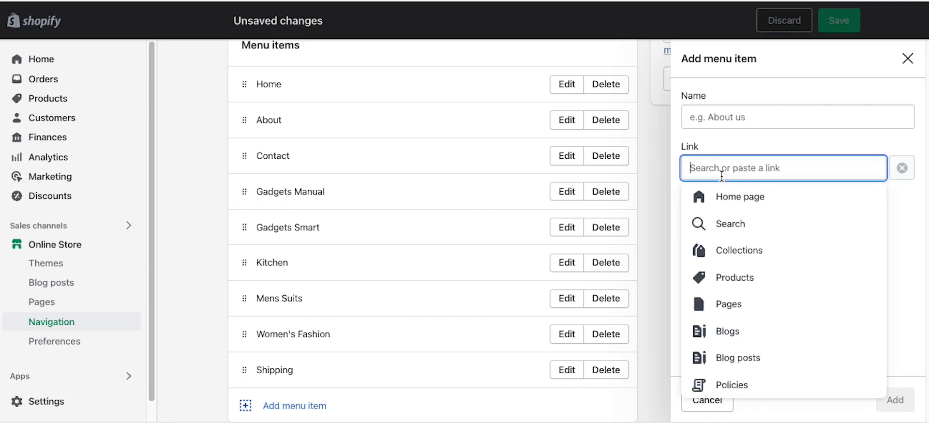
pyautogui.write('#')
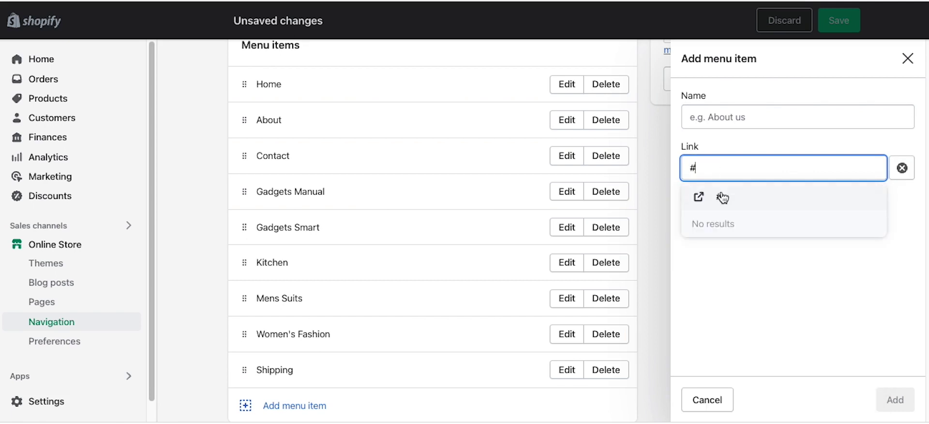
pyautogui.click(709, 206)
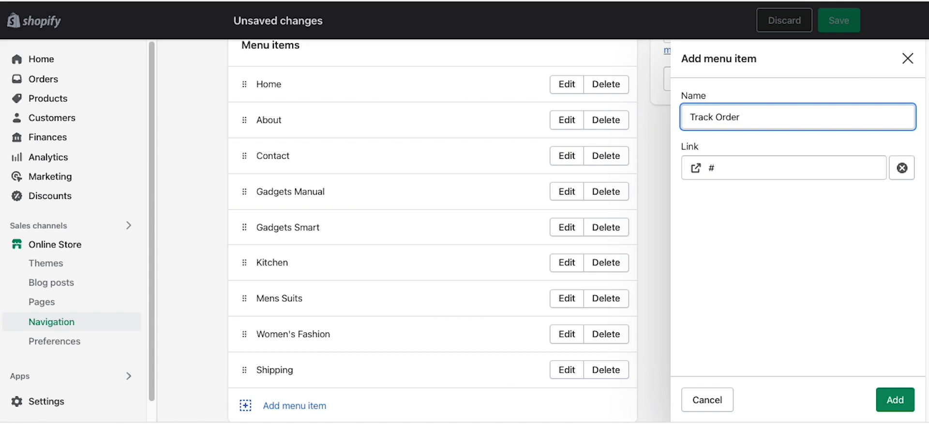
pyautogui.click(736, 219)
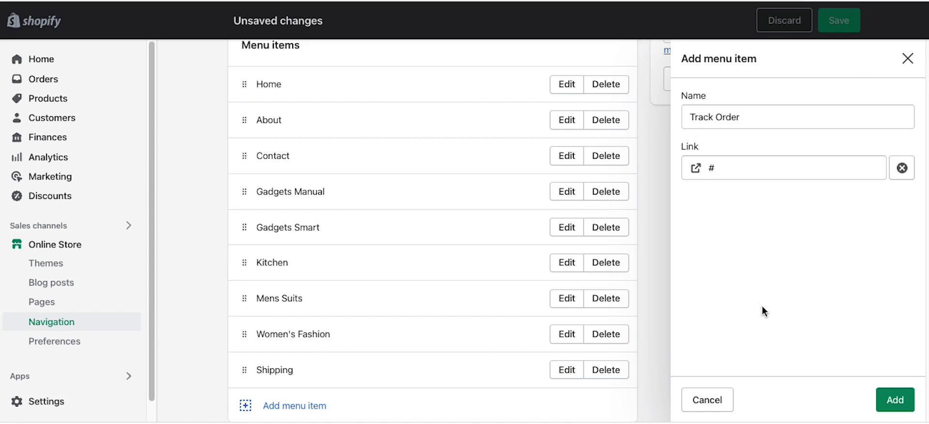
pyautogui.click(895, 400)
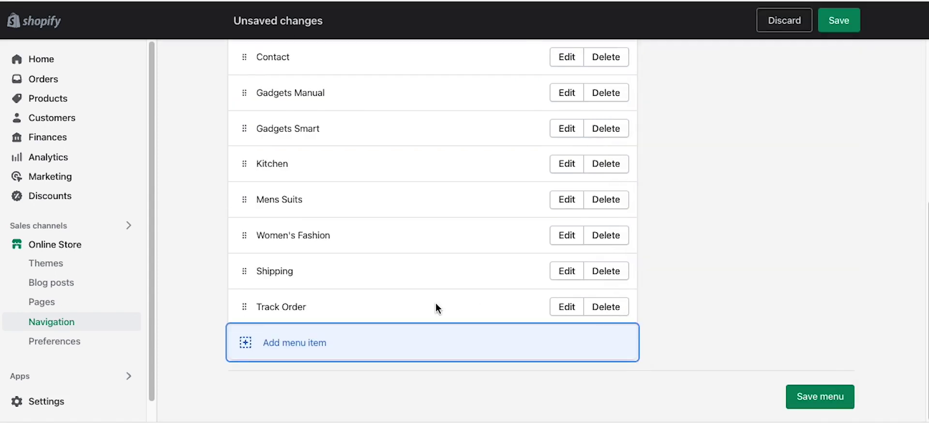
# Step: Move Contact to the end of the menu after Track Order and save
pyautogui.scroll(1, 350, 242)
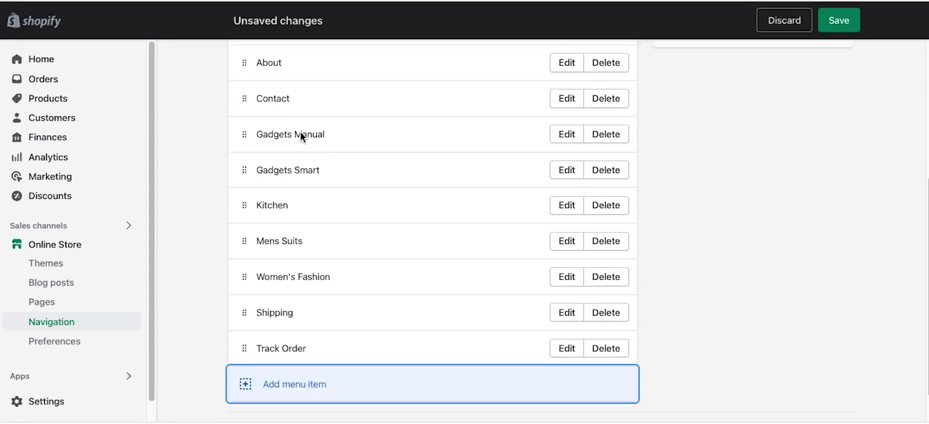
pyautogui.moveTo(249, 97); pyautogui.dragTo(258, 341)
pyautogui.click(837, 31)
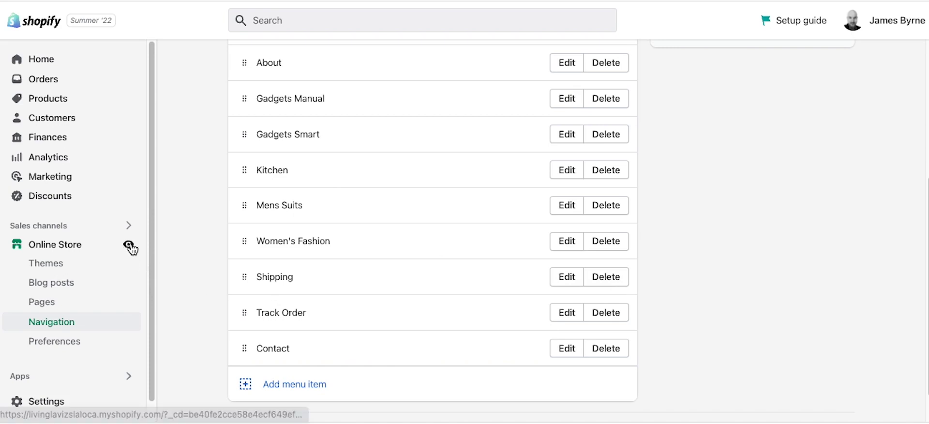
pyautogui.click(135, 243)
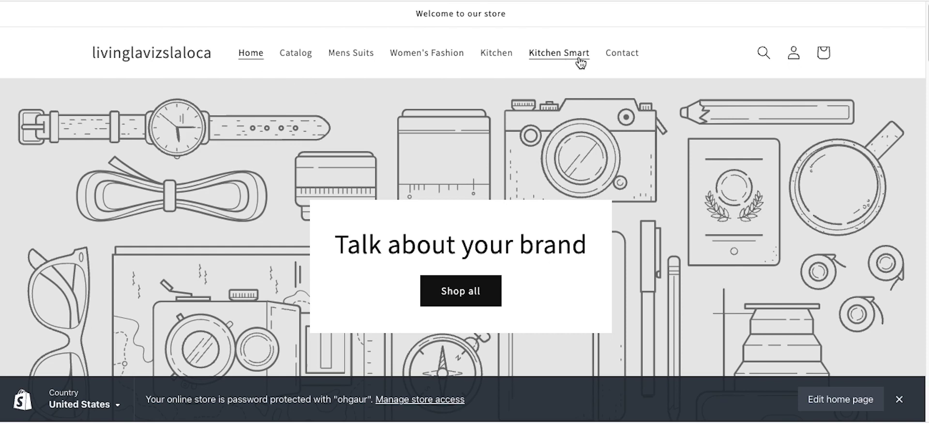
pyautogui.press('super+r')
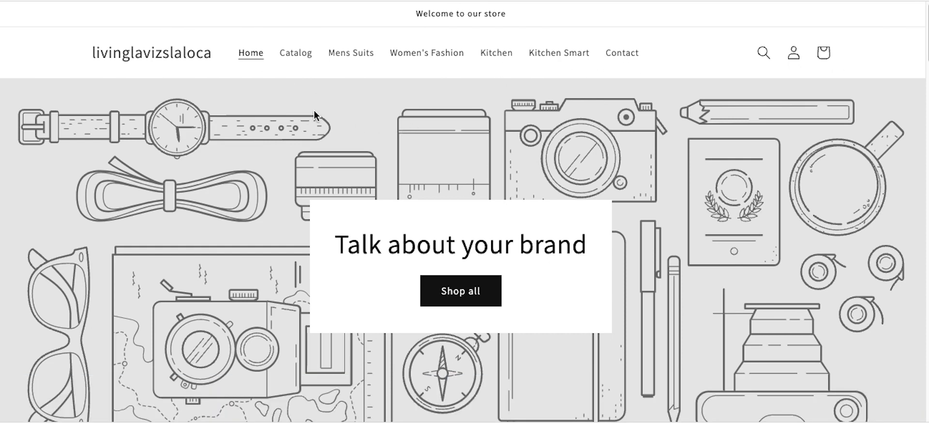
pyautogui.press('super+r')
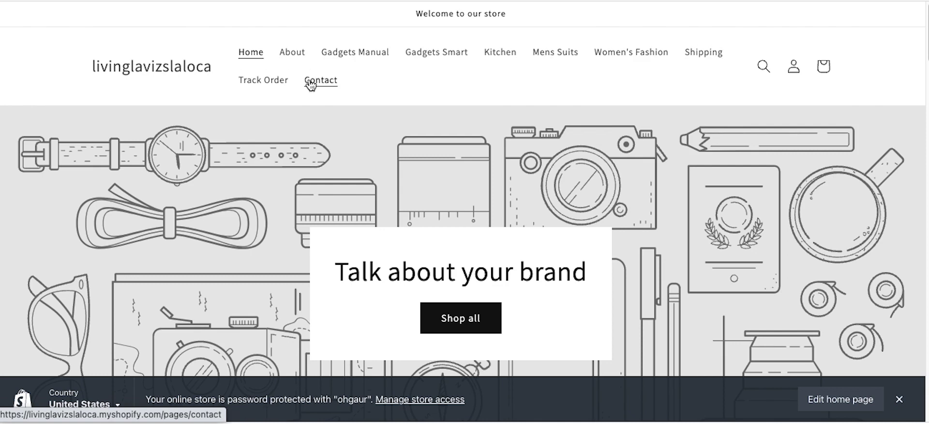
pyautogui.click(379, 66)
pyautogui.scroll(-5, 442, 179)
pyautogui.scroll(5, 442, 178)
pyautogui.click(432, 54)
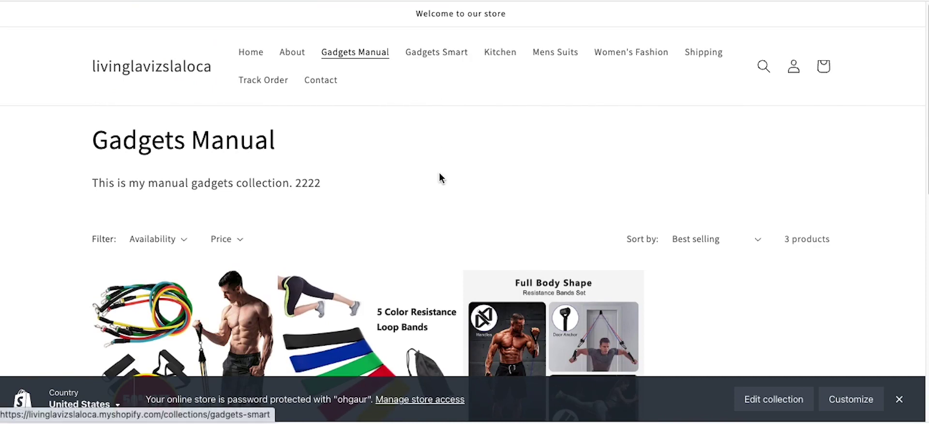
pyautogui.scroll(-5, 431, 160)
pyautogui.scroll(5, 431, 160)
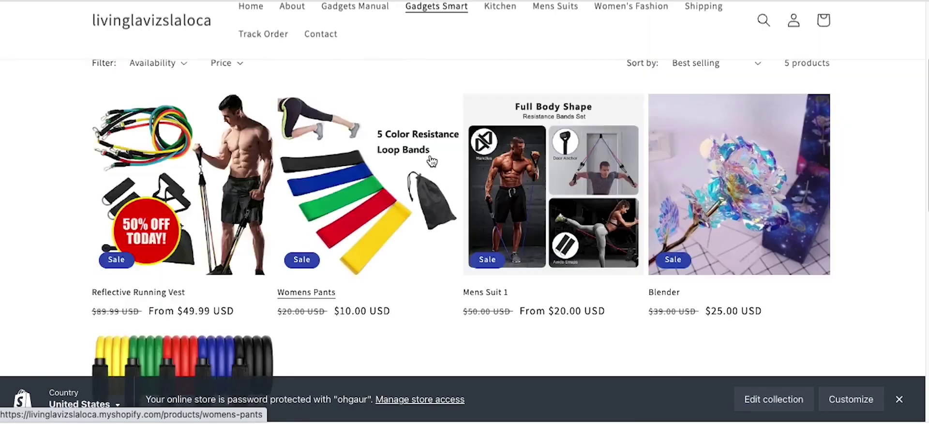
pyautogui.click(494, 54)
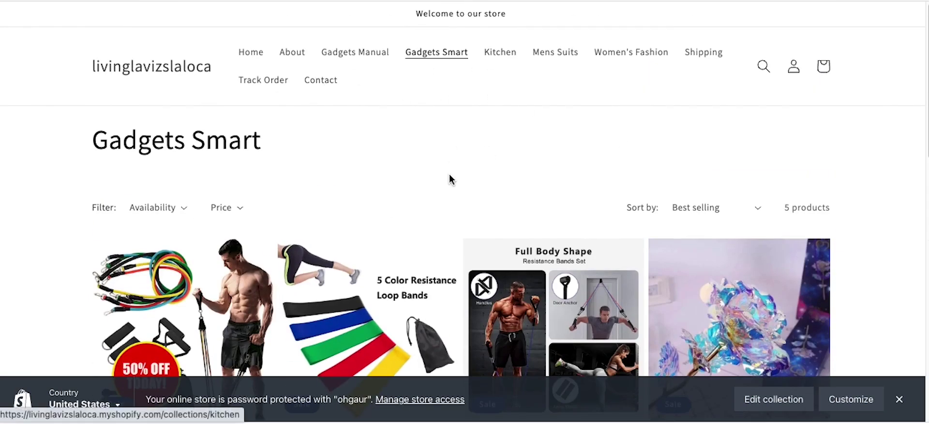
pyautogui.click(561, 57)
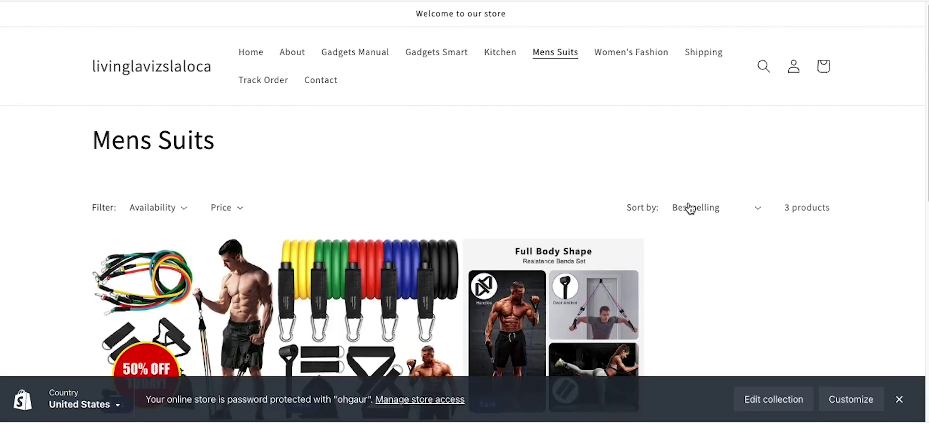
pyautogui.click(296, 54)
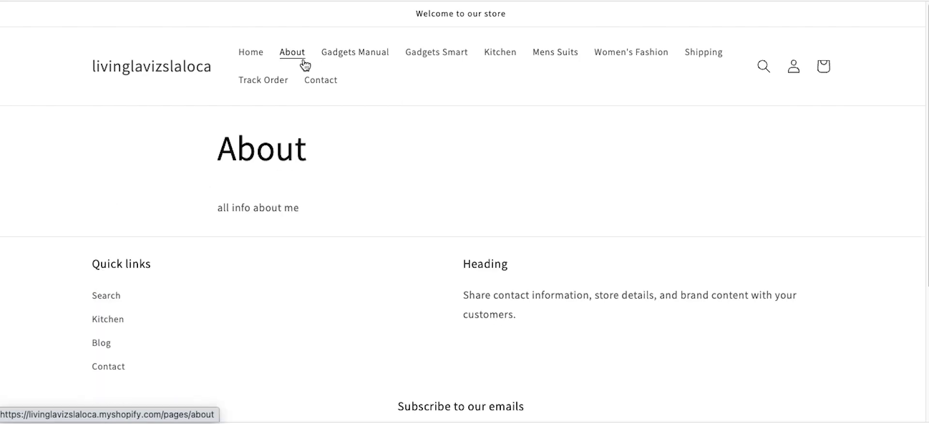
pyautogui.click(271, 58)
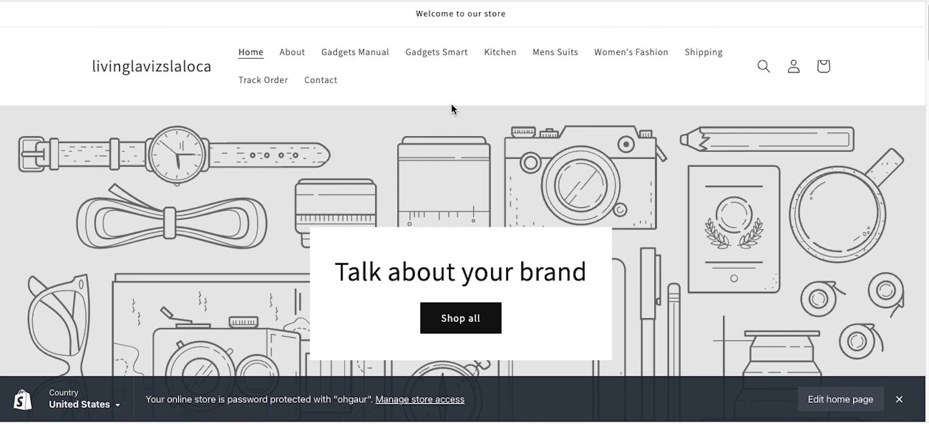
pyautogui.hotkey('ctrl', 'Tab')
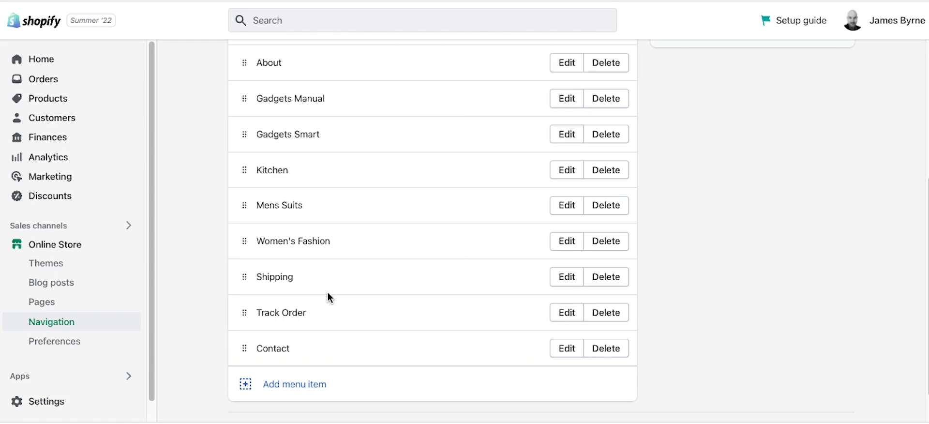
# Step: Add a Gadgets menu item with a placeholder # link
pyautogui.click(305, 387)
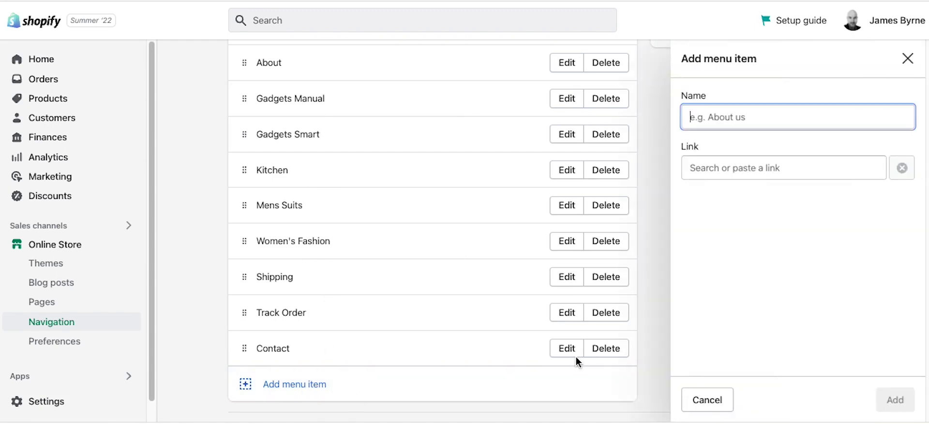
pyautogui.click(730, 170)
pyautogui.write('#')
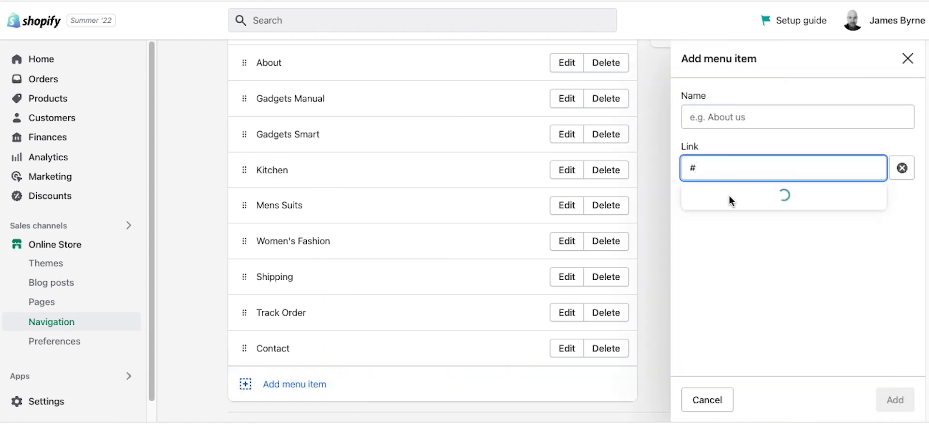
pyautogui.click(723, 201)
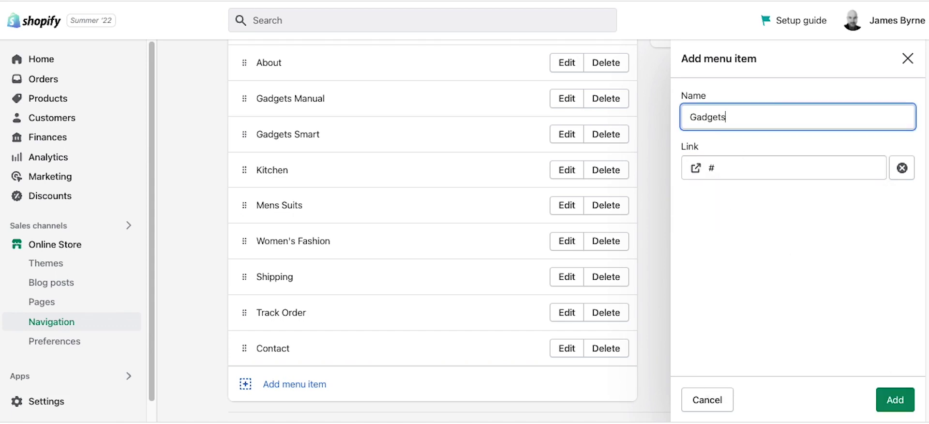
pyautogui.click(896, 398)
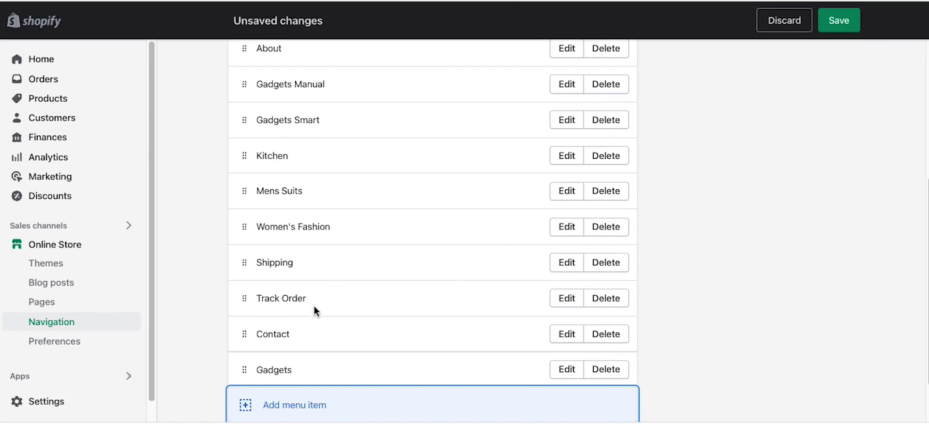
# Step: Move Gadgets after About and nest Gadgets Smart and Gadgets Manual beneath it
pyautogui.moveTo(247, 371); pyautogui.dragTo(242, 206)
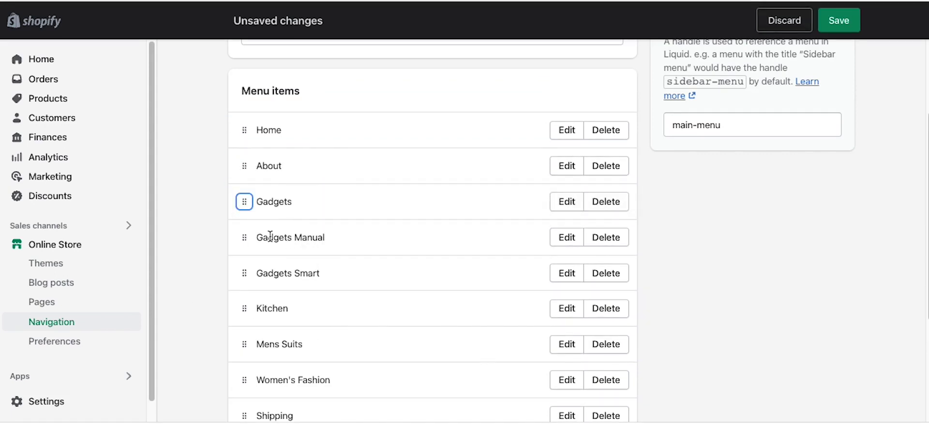
pyautogui.moveTo(248, 238); pyautogui.dragTo(271, 236)
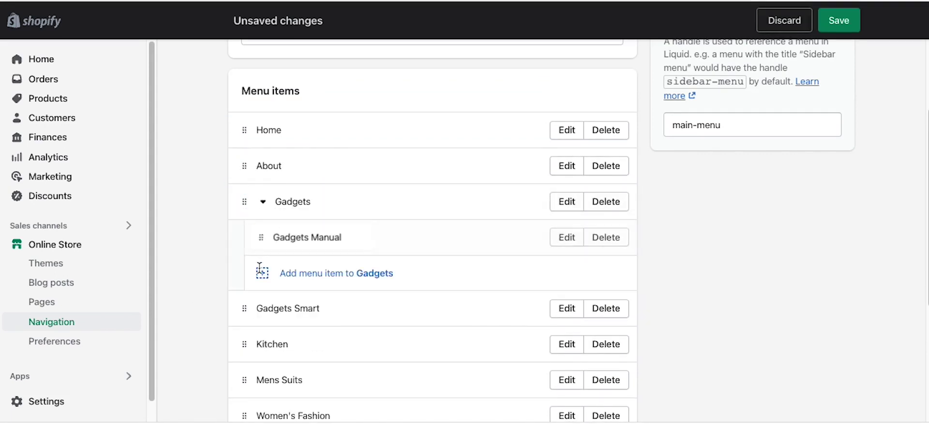
pyautogui.moveTo(269, 275); pyautogui.dragTo(275, 268)
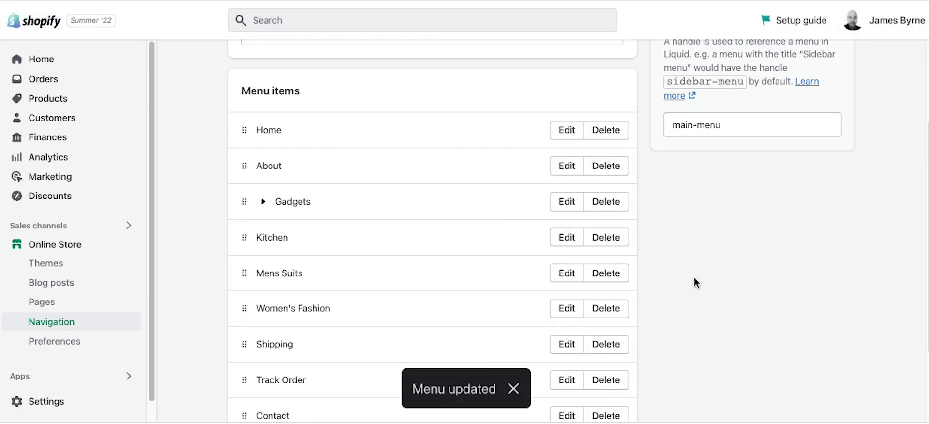
# Step: Preview the storefront and check the Gadgets dropdown lists Gadgets Smart and Gadgets Manual
pyautogui.click(128, 245)
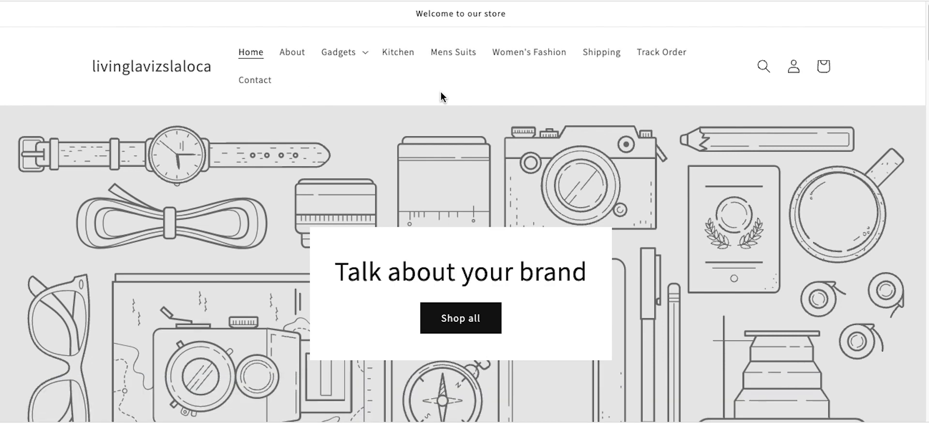
pyautogui.click(365, 58)
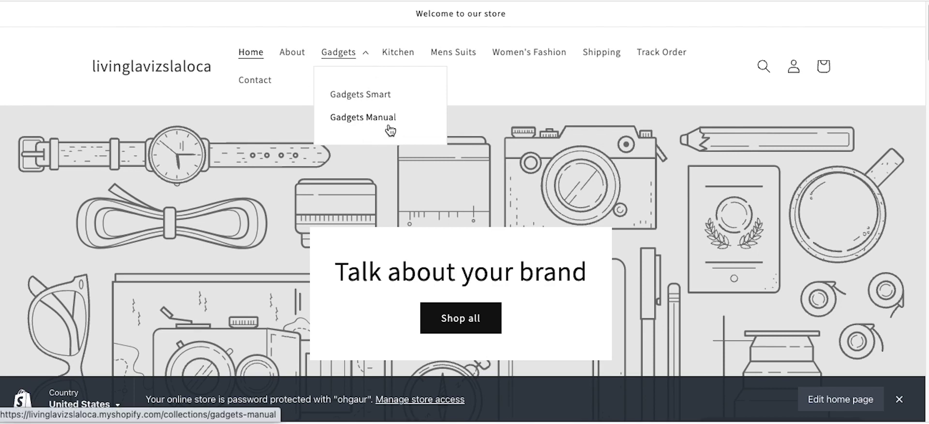
pyautogui.click(544, 99)
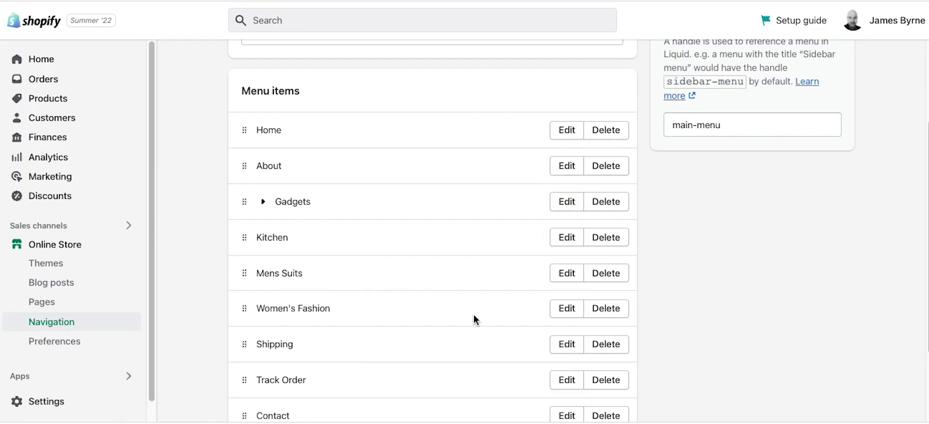
# Step: Nest Contact and Shipping directly under About and save the Main menu
pyautogui.scroll(-1, 428, 257)
pyautogui.moveTo(245, 389); pyautogui.dragTo(276, 175)
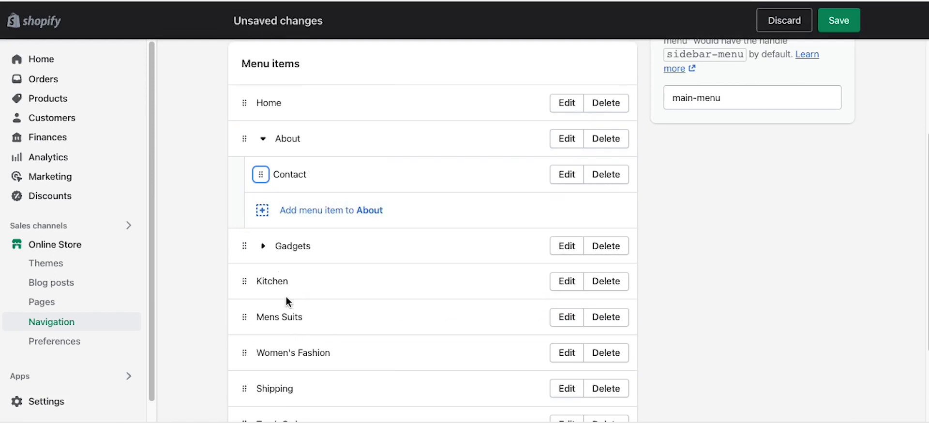
pyautogui.scroll(-3, 286, 297)
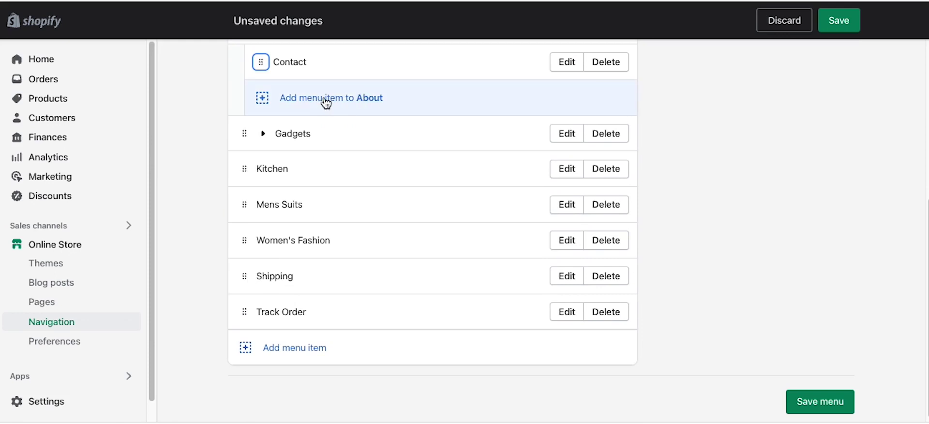
pyautogui.moveTo(241, 280); pyautogui.dragTo(270, 117)
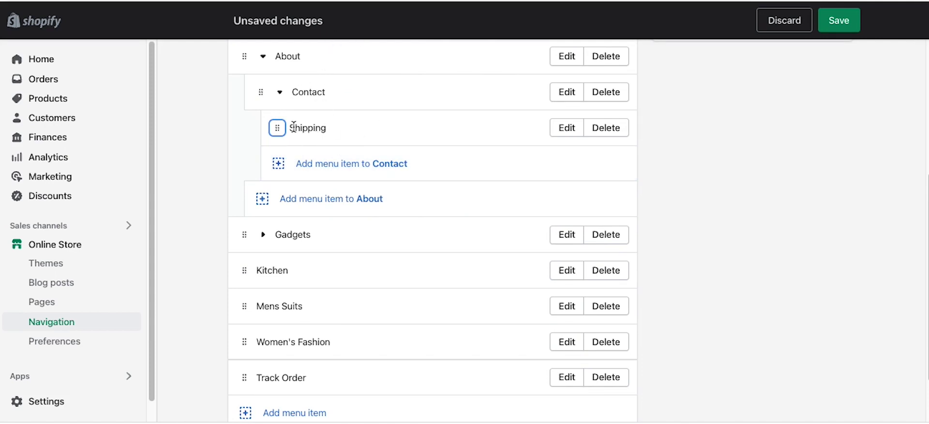
pyautogui.moveTo(277, 128); pyautogui.dragTo(247, 133)
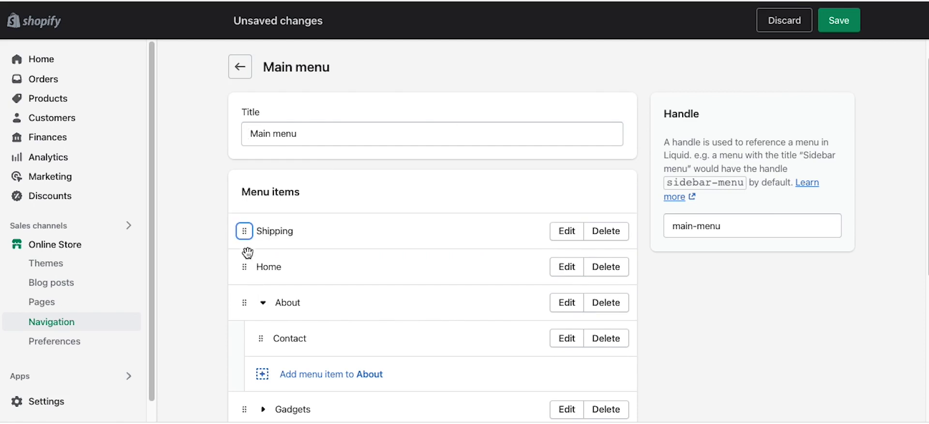
pyautogui.moveTo(245, 231); pyautogui.dragTo(253, 291)
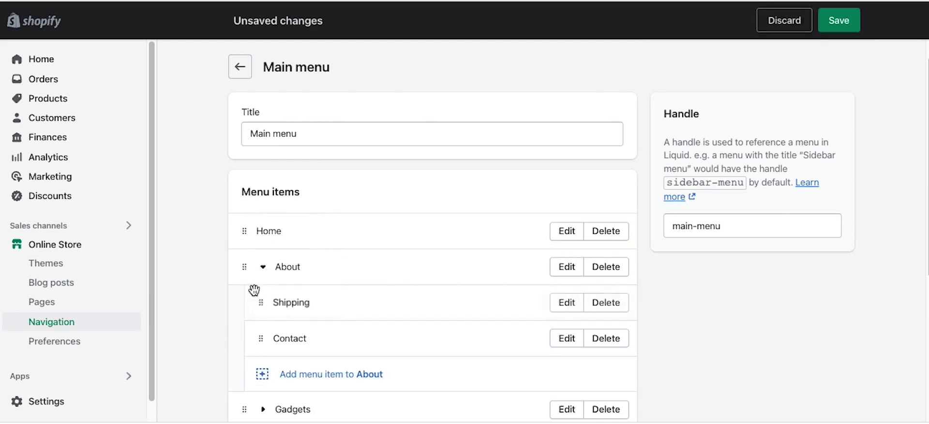
pyautogui.scroll(-3, 362, 315)
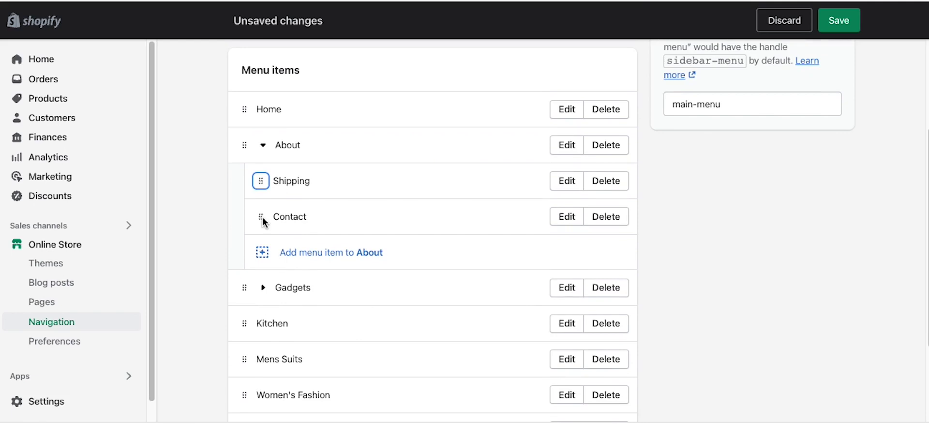
pyautogui.moveTo(262, 216); pyautogui.dragTo(264, 192)
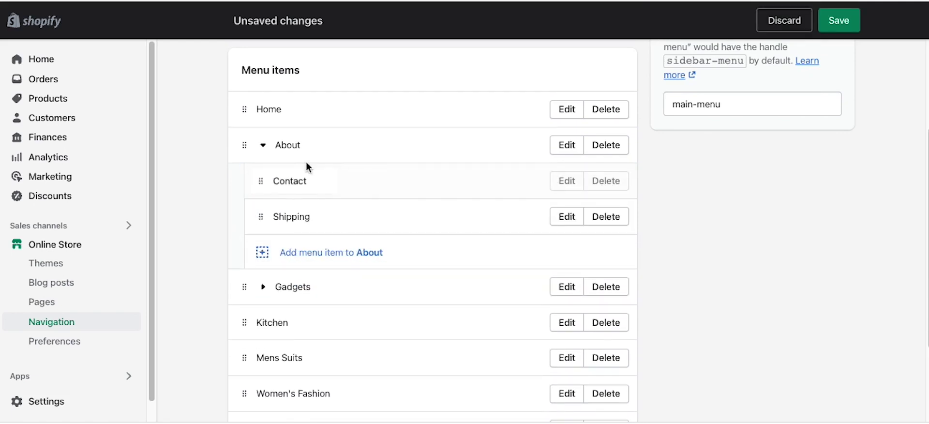
pyautogui.scroll(-1, 738, 227)
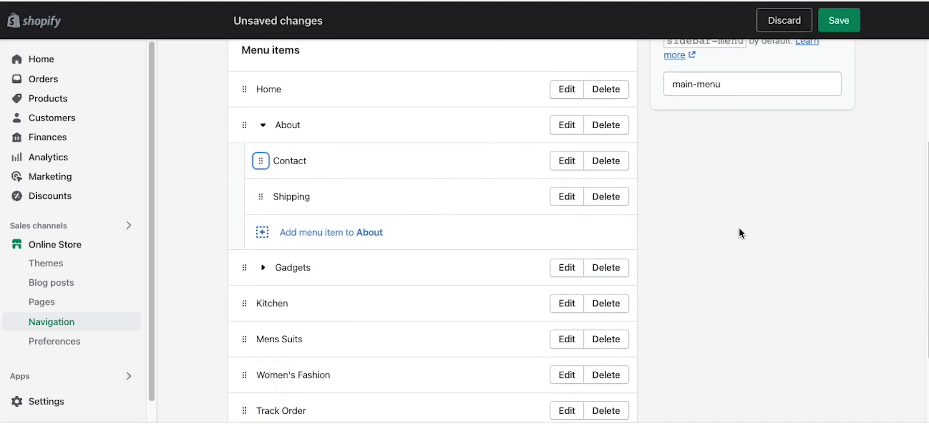
pyautogui.click(822, 27)
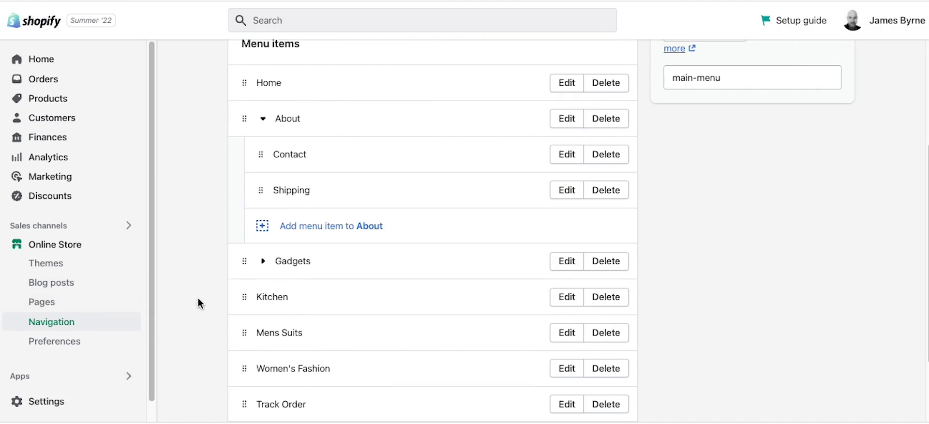
pyautogui.click(52, 304)
pyautogui.scroll(-5, 322, 255)
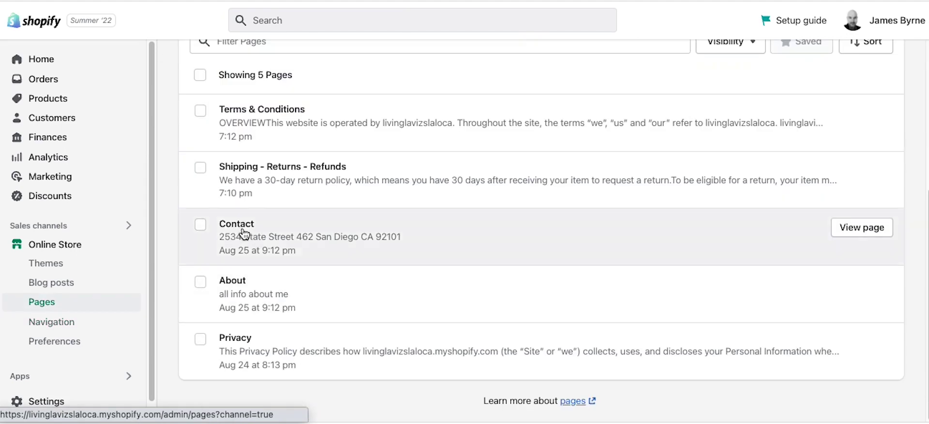
pyautogui.click(244, 232)
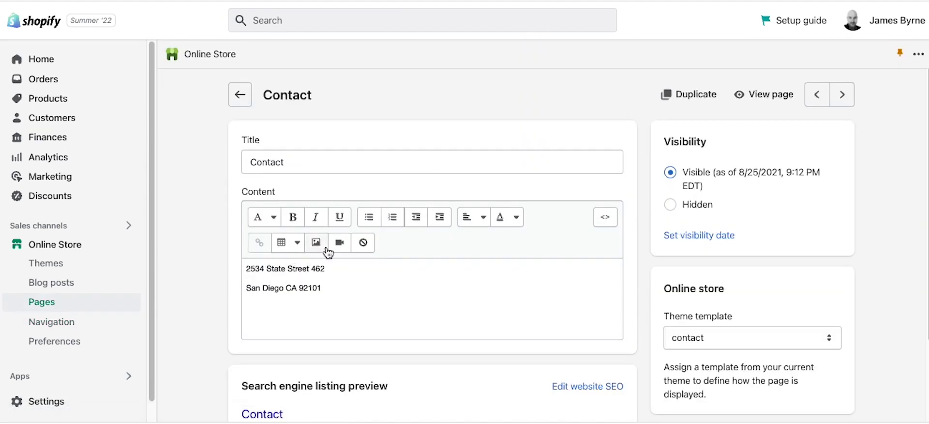
pyautogui.click(328, 283)
pyautogui.scroll(-2, 403, 250)
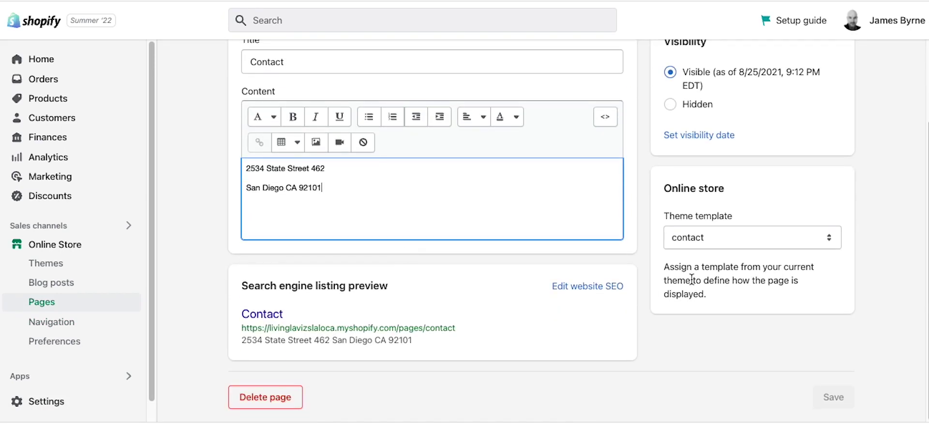
pyautogui.click(703, 242)
pyautogui.click(692, 234)
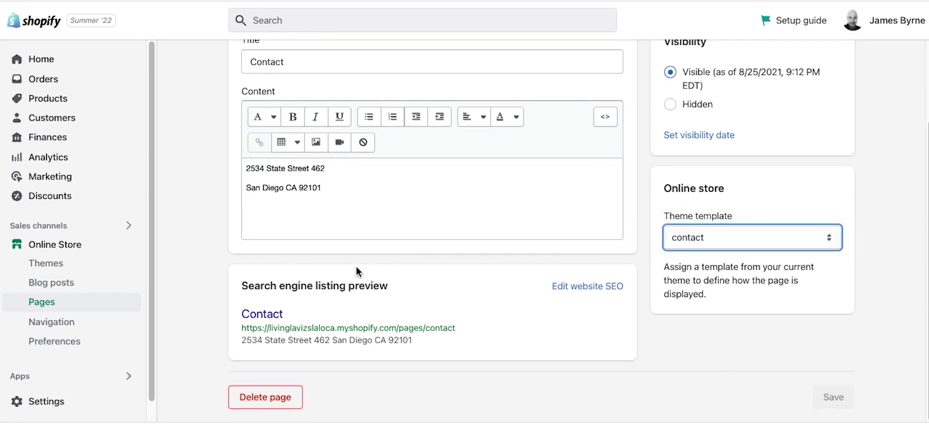
pyautogui.scroll(2, 564, 269)
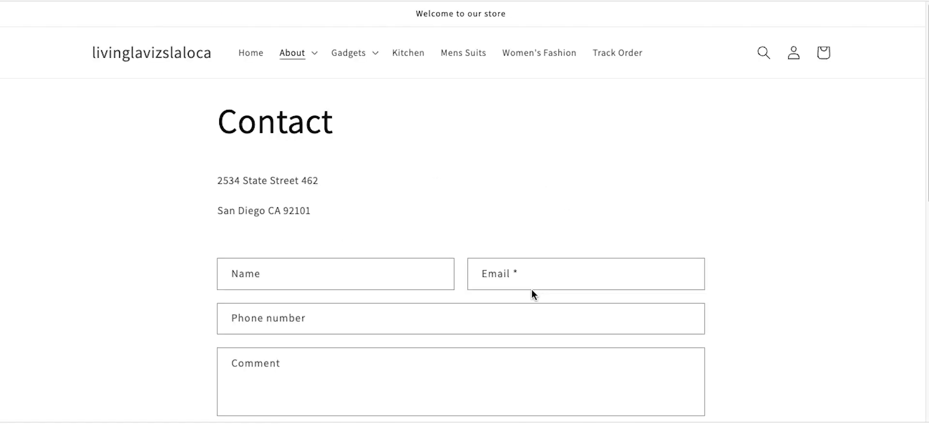
pyautogui.scroll(-6, 558, 220)
pyautogui.scroll(6, 558, 224)
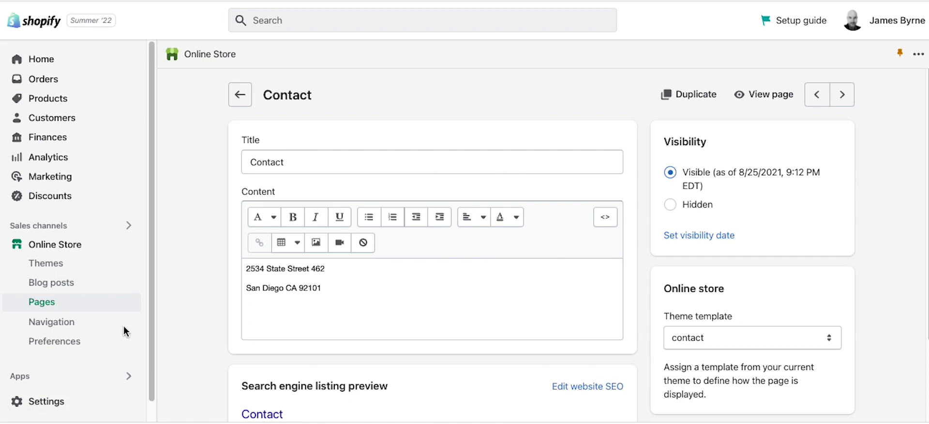
# Step: After previewing the live storefront, bring up the Preferences page with homepage title and meta description
pyautogui.click(51, 323)
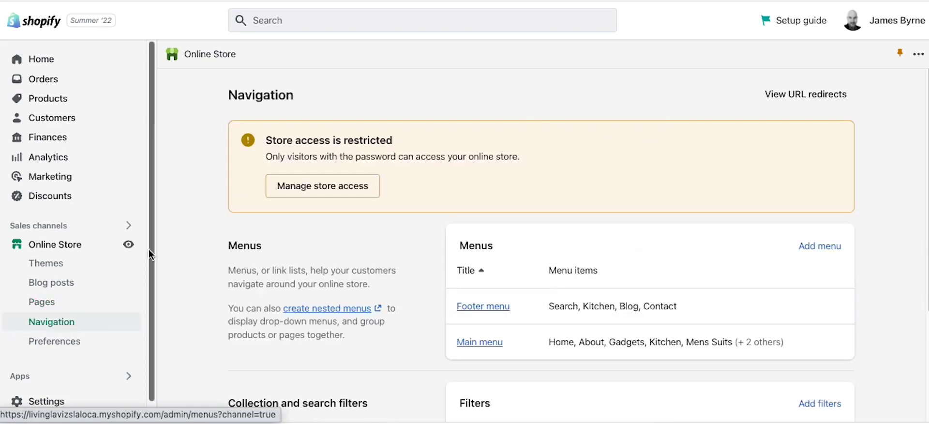
pyautogui.click(128, 245)
pyautogui.scroll(-20, 478, 285)
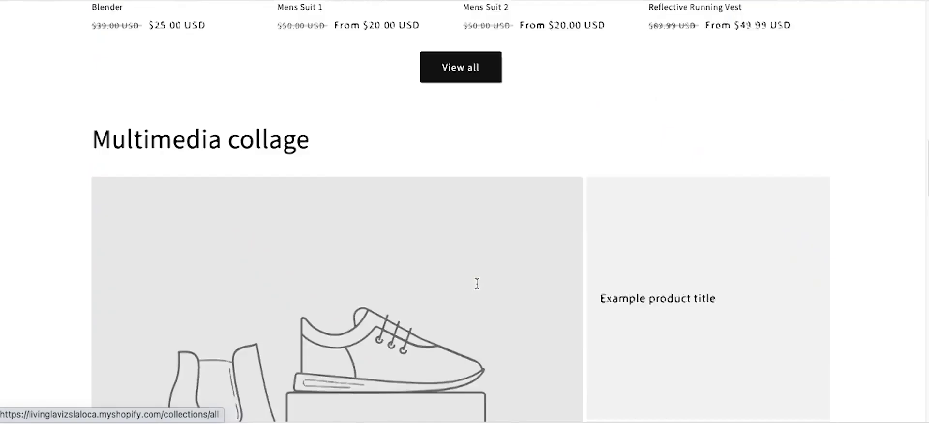
pyautogui.scroll(2, 435, 260)
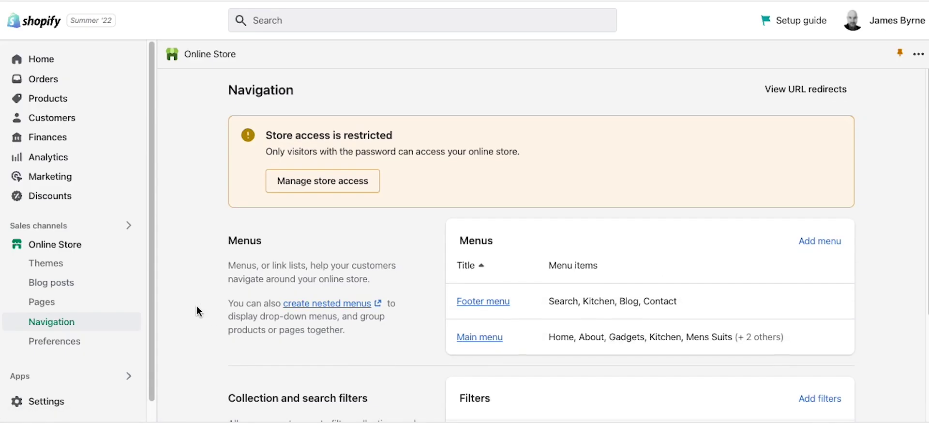
pyautogui.scroll(-3, 198, 310)
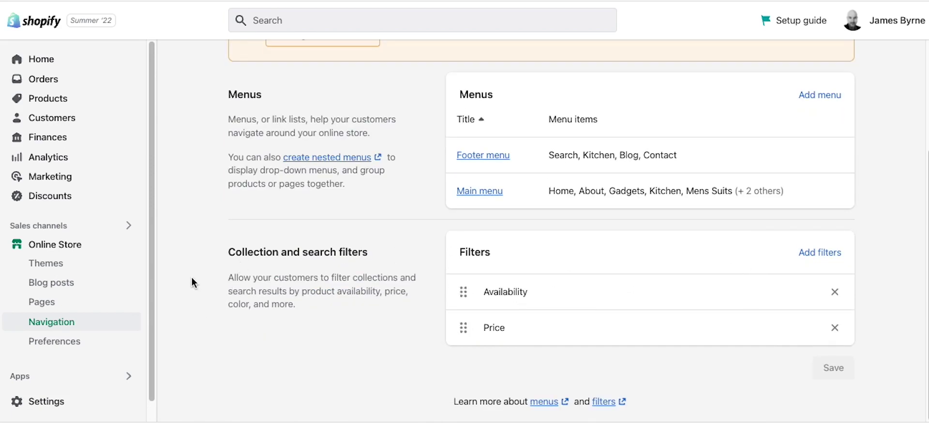
pyautogui.click(61, 348)
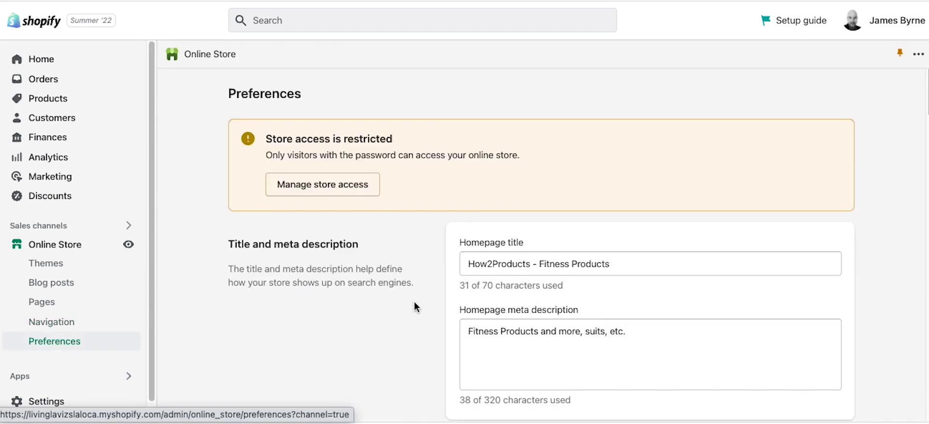
pyautogui.scroll(-3, 414, 301)
# Step: Replace the homepage title 'How2Products - Fitness Products' with 'My Cool Storere'
pyautogui.click(555, 153)
pyautogui.moveTo(610, 155); pyautogui.dragTo(453, 147)
pyautogui.write('M')
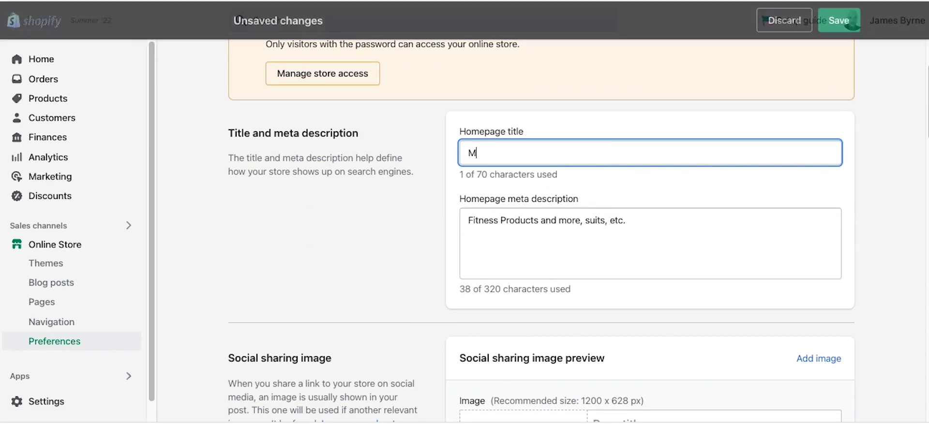
pyautogui.write('y Cool Storer')
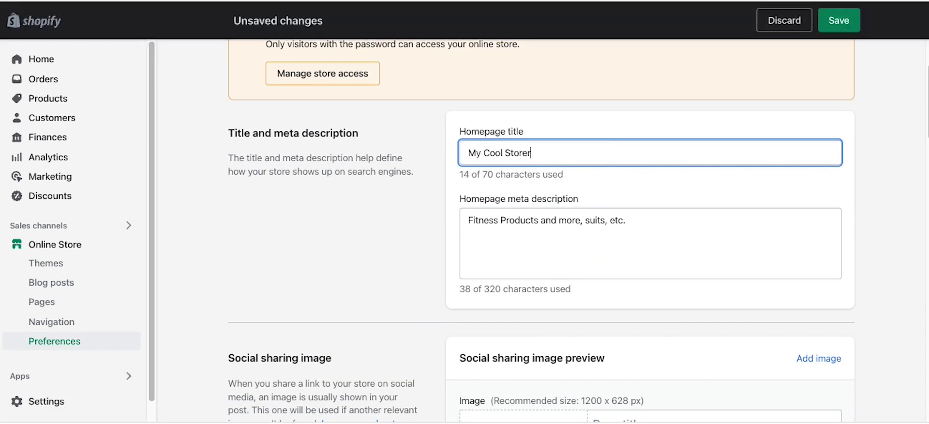
pyautogui.write('e')
# Step: Move past the meta description to the social sharing image's recommended 1200 x 628 size note
pyautogui.click(651, 217)
pyautogui.scroll(-3, 421, 254)
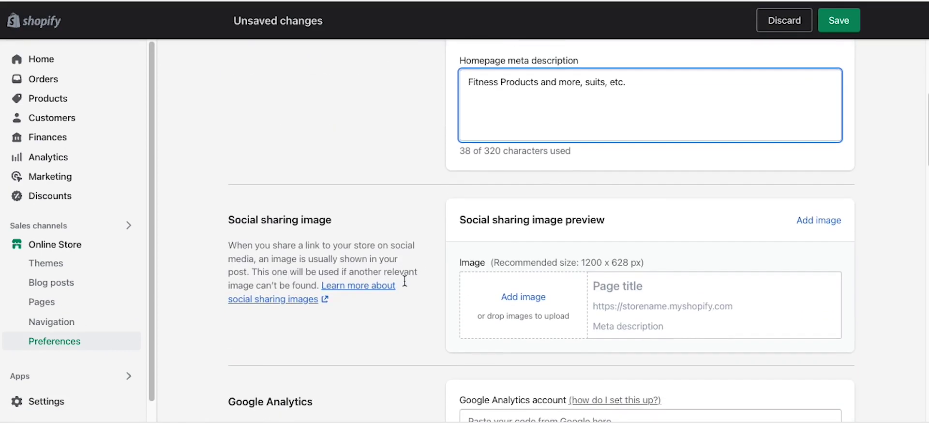
pyautogui.moveTo(669, 256); pyautogui.dragTo(489, 262)
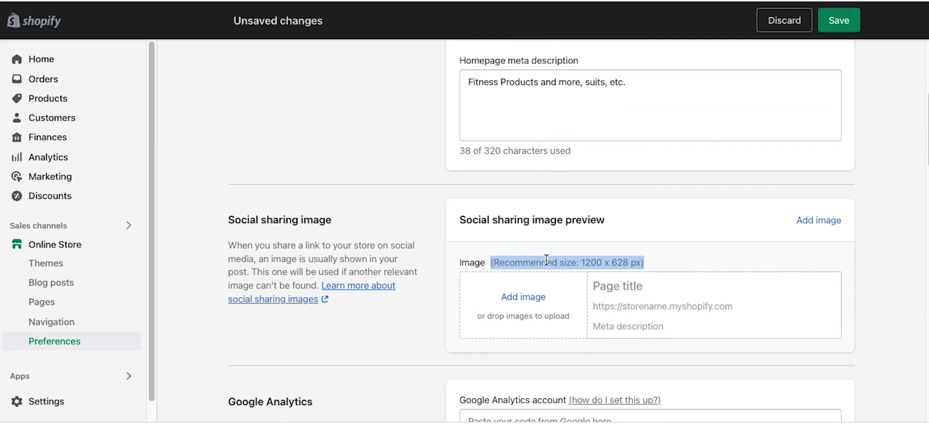
pyautogui.click(627, 264)
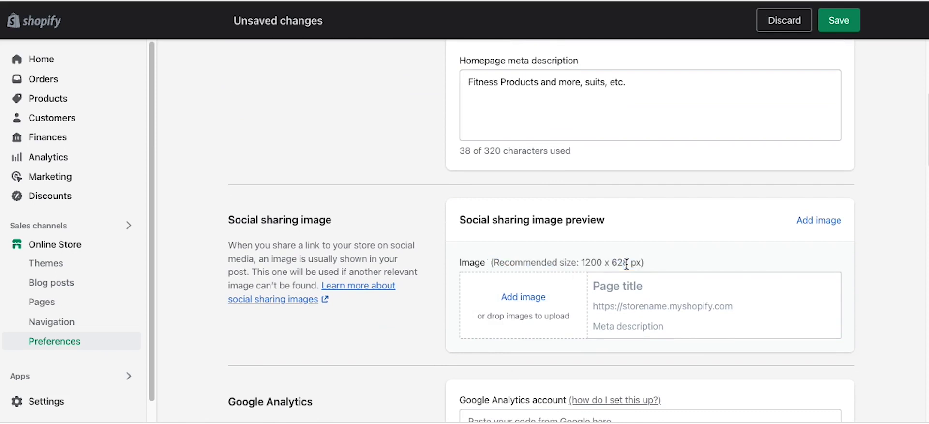
pyautogui.moveTo(639, 259); pyautogui.dragTo(585, 261)
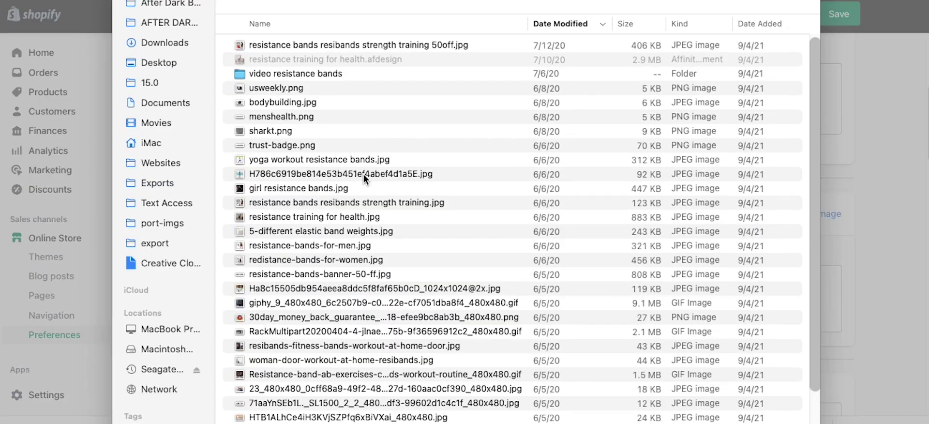
# Step: Choose miracle-botanicals-logo-essential-oils.jpeg from Websites > Miracle Botanicals > logos miracle botanicals as the sharing image
pyautogui.click(156, 161)
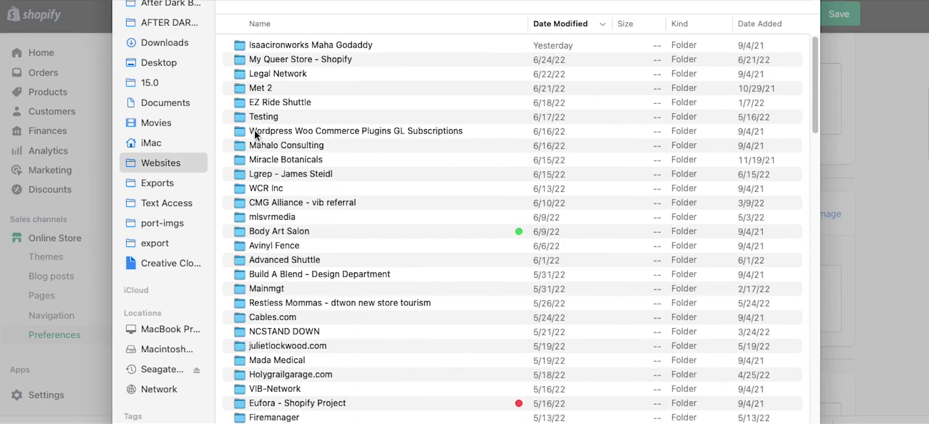
pyautogui.click(294, 89)
pyautogui.press('m')
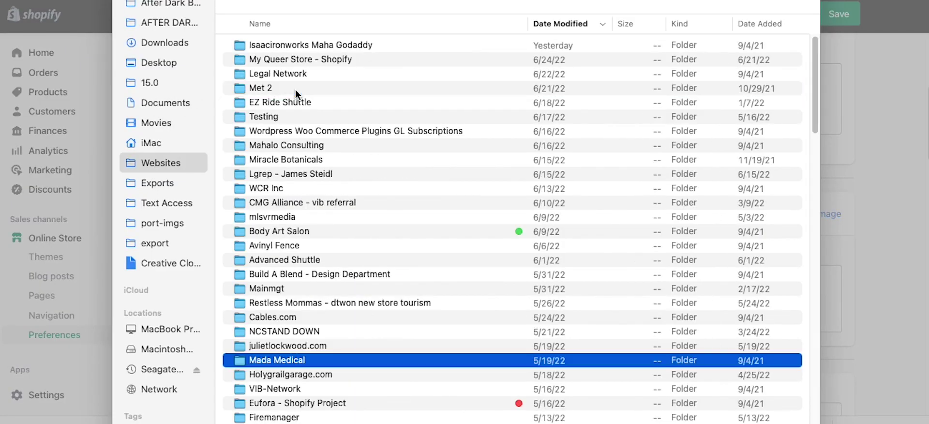
pyautogui.press('i')
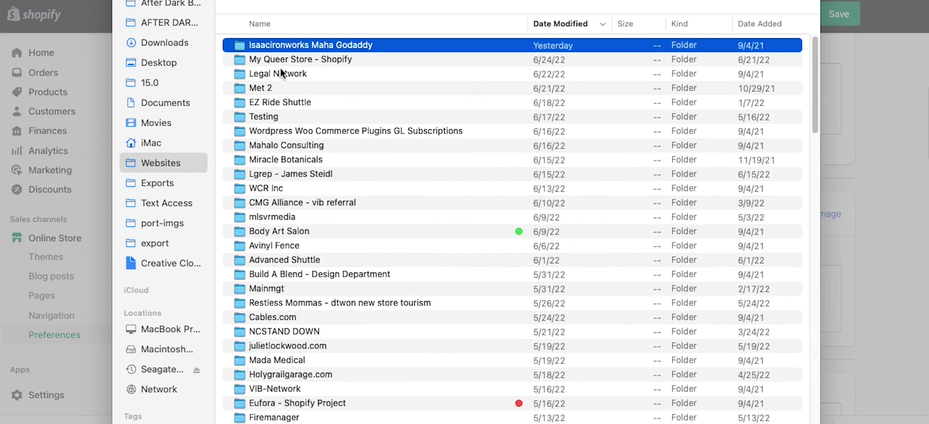
pyautogui.click(281, 68)
pyautogui.write('mi')
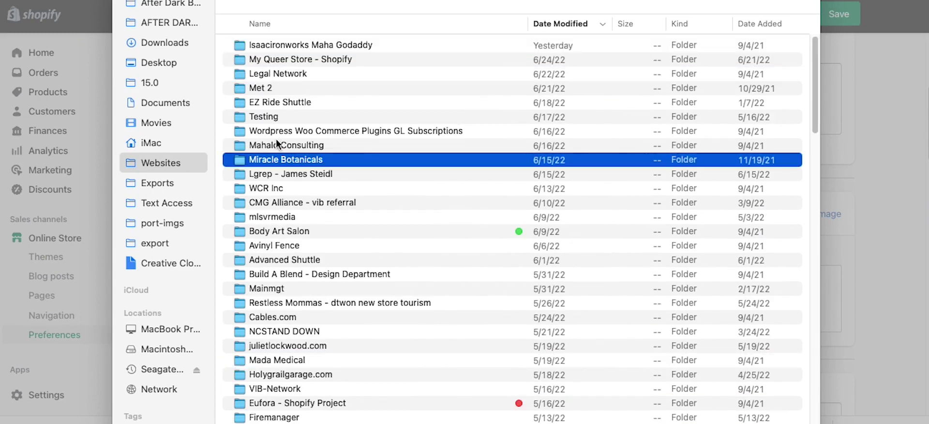
pyautogui.doubleClick(281, 159)
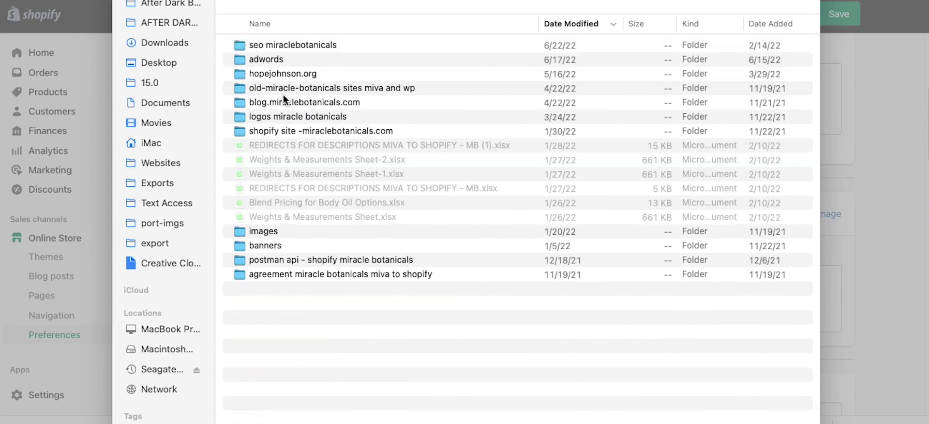
pyautogui.doubleClick(315, 46)
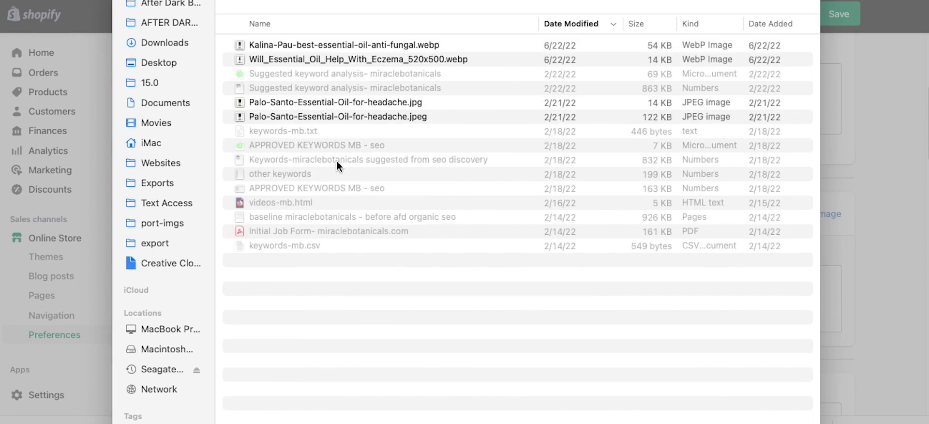
pyautogui.press('super+Up')
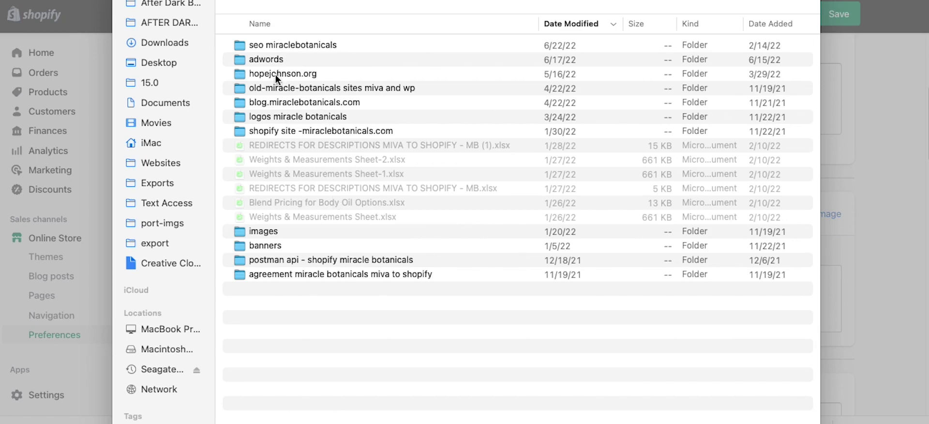
pyautogui.click(272, 118)
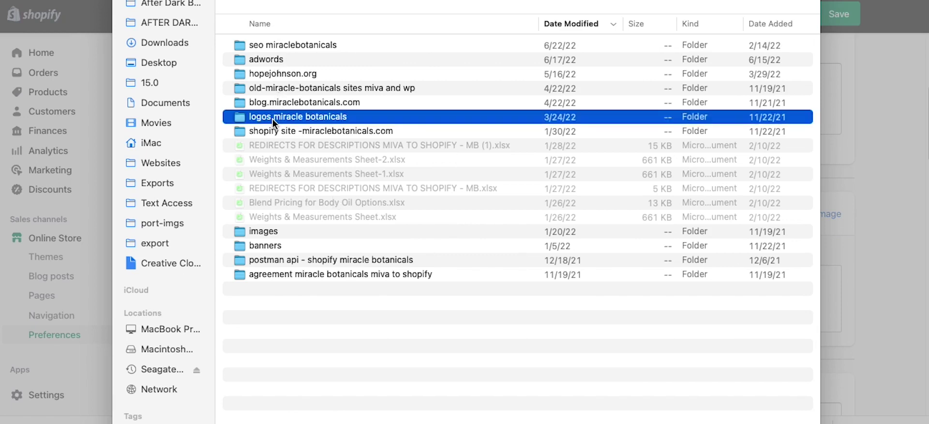
pyautogui.doubleClick(272, 118)
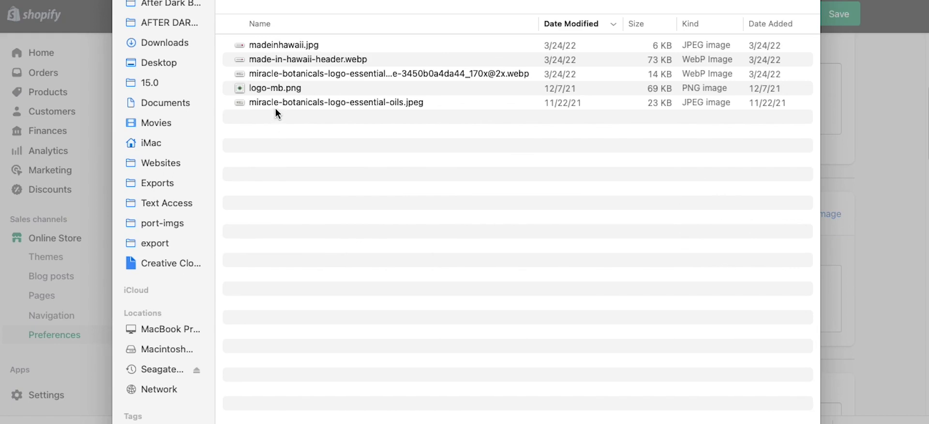
pyautogui.doubleClick(279, 102)
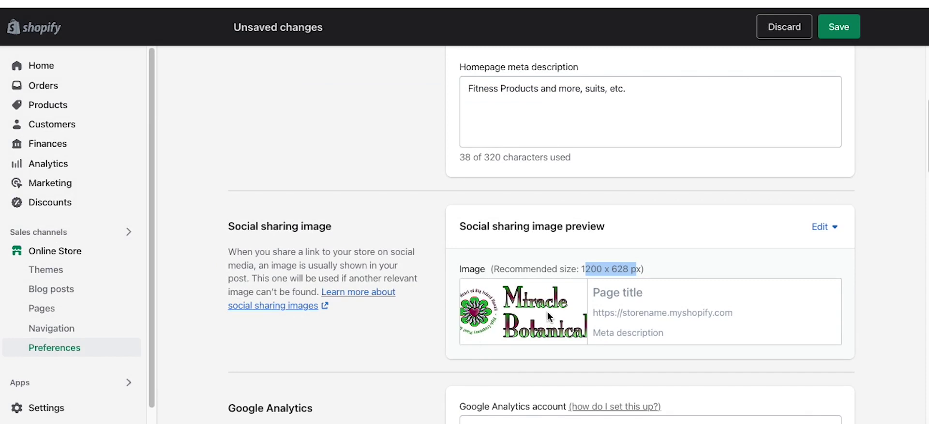
pyautogui.scroll(-2, 523, 228)
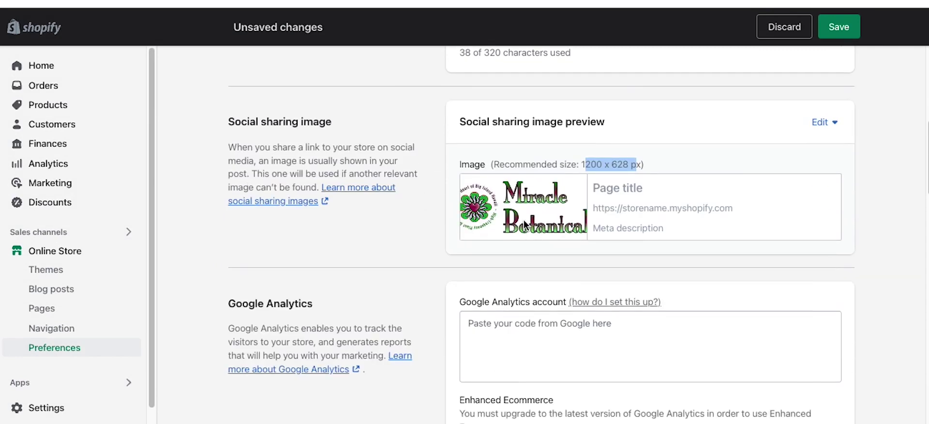
pyautogui.scroll(-1, 430, 290)
pyautogui.click(557, 317)
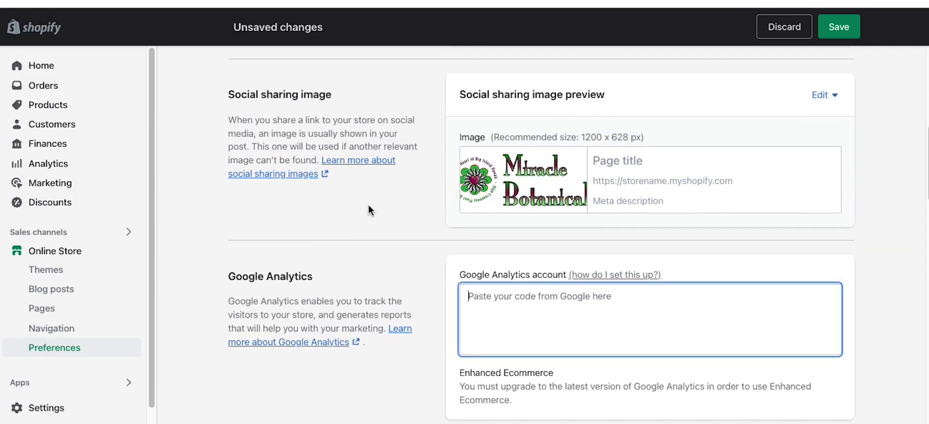
pyautogui.scroll(-2, 396, 264)
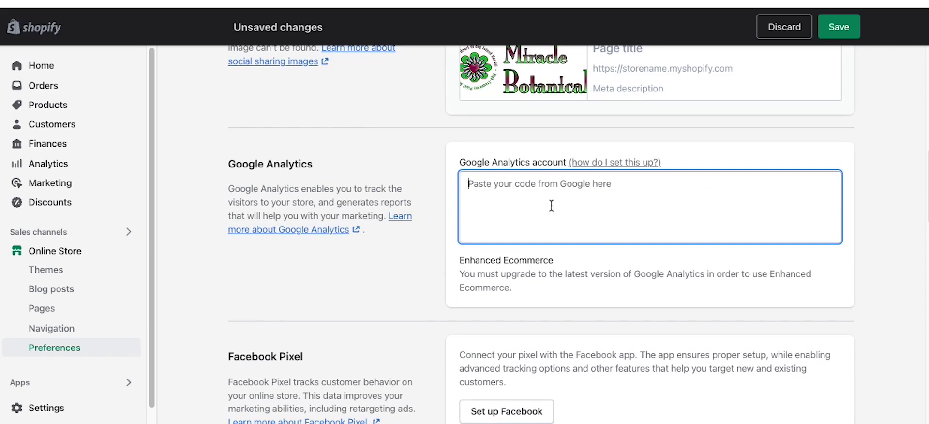
pyautogui.scroll(-2, 403, 273)
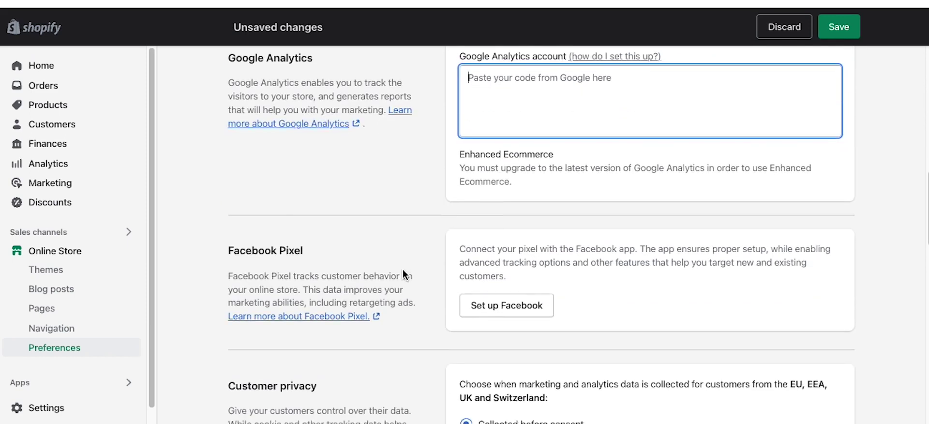
pyautogui.scroll(-2, 396, 192)
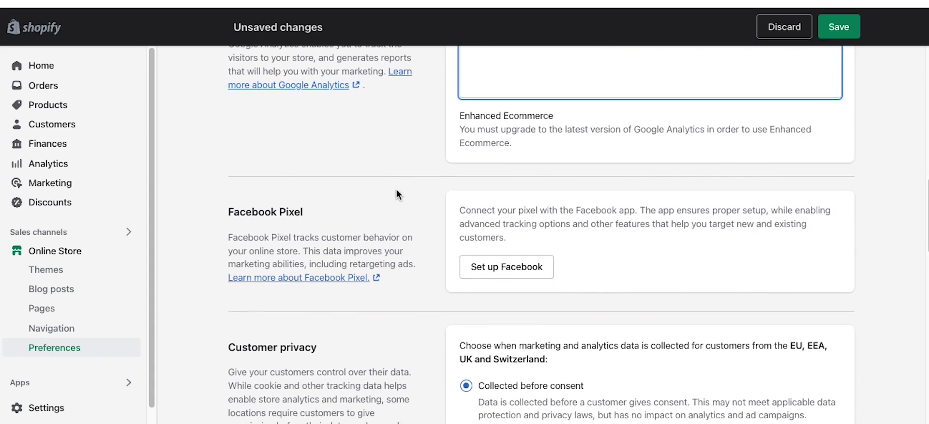
pyautogui.scroll(-5, 498, 207)
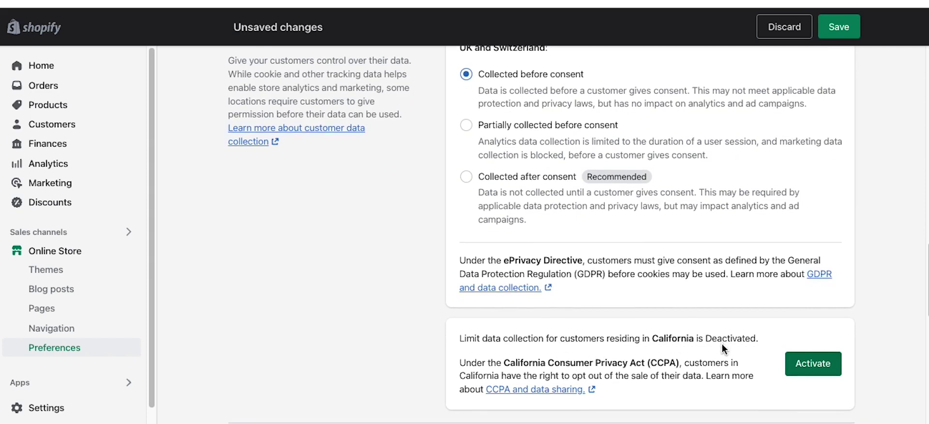
pyautogui.scroll(-2, 721, 344)
pyautogui.scroll(-2, 658, 271)
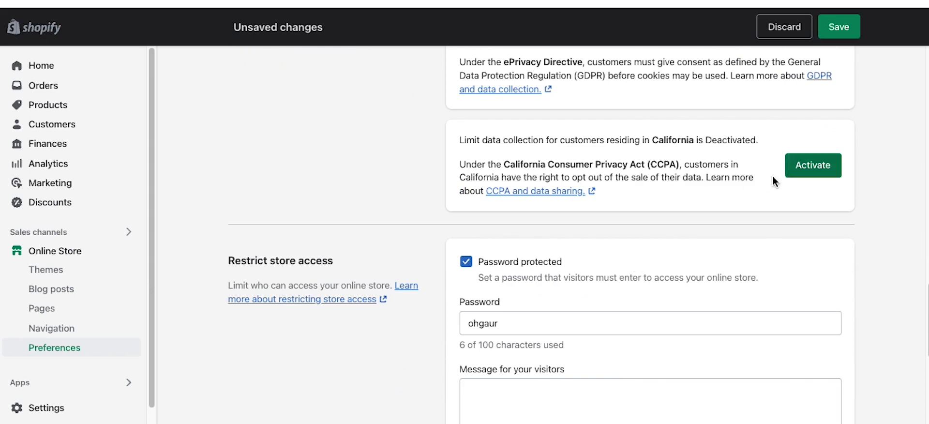
pyautogui.click(803, 167)
pyautogui.scroll(-1, 529, 223)
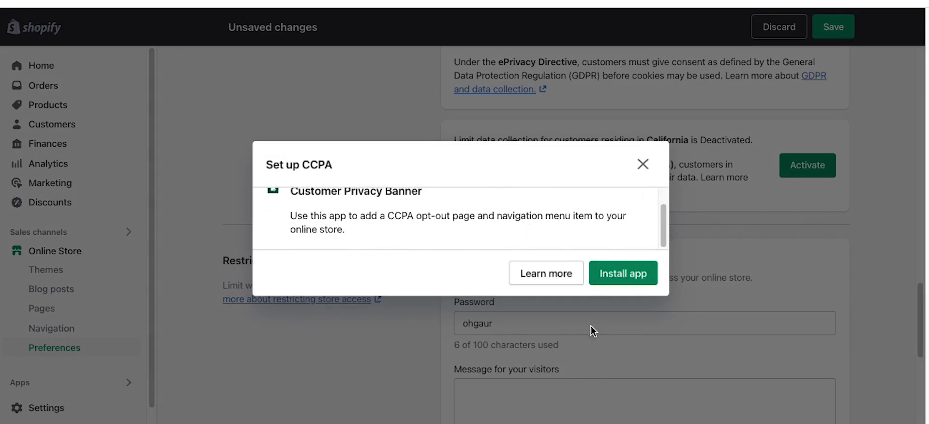
pyautogui.click(642, 164)
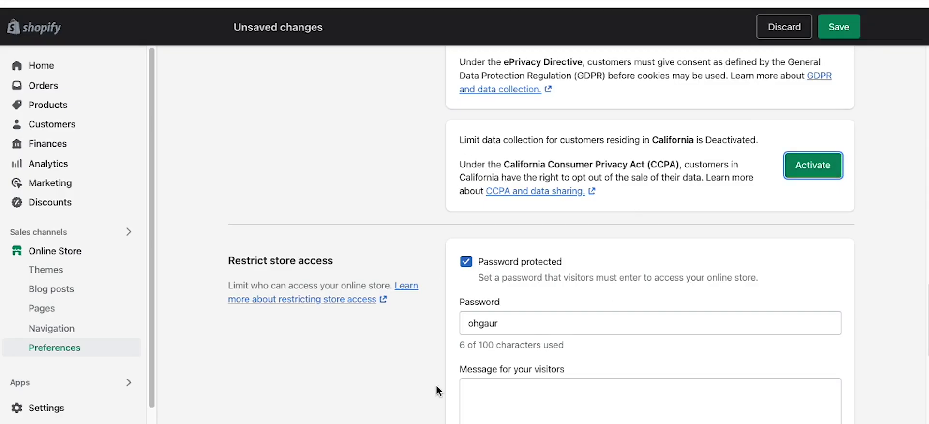
pyautogui.scroll(-5, 423, 203)
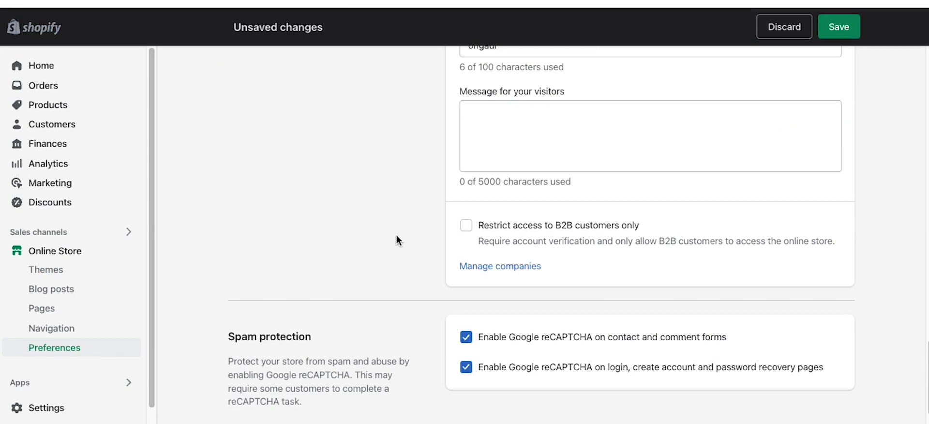
pyautogui.scroll(-1, 371, 245)
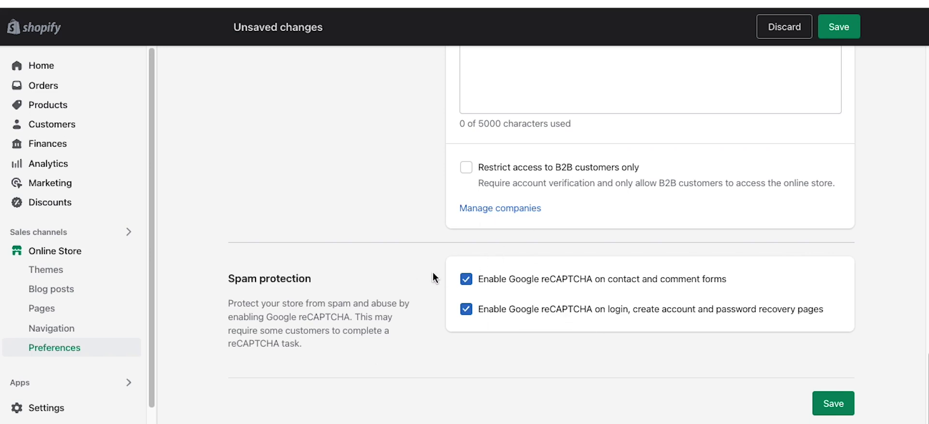
# Step: Save the preferences, keeping password protection and both Google reCAPTCHA options enabled
pyautogui.click(839, 27)
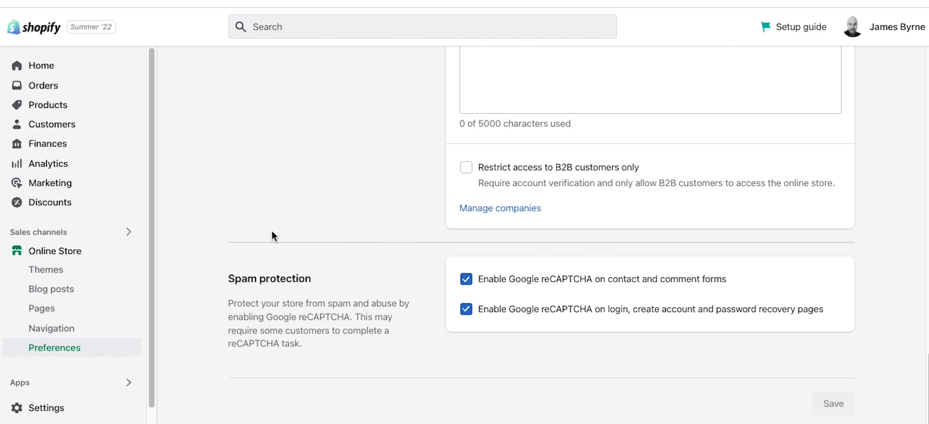
pyautogui.scroll(10, 273, 231)
pyautogui.scroll(-4, 275, 231)
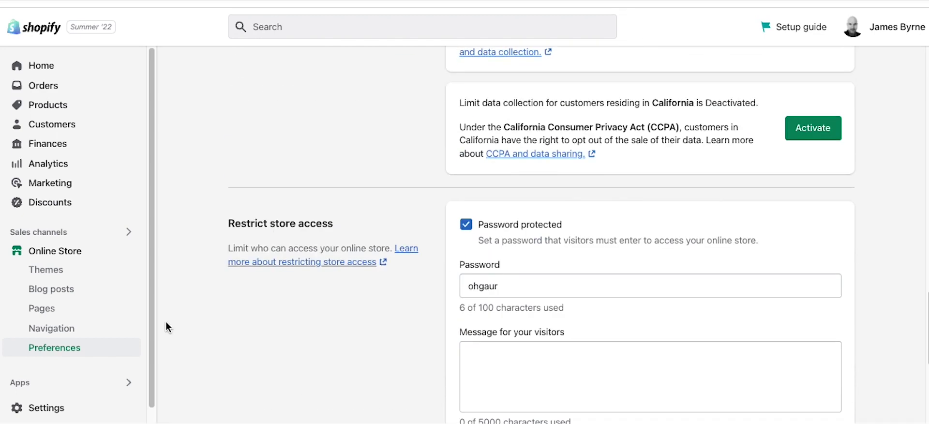
# Step: Go to Themes and customize the current theme, Updated copy of Dawn (Dawn 6.0.2)
pyautogui.click(59, 261)
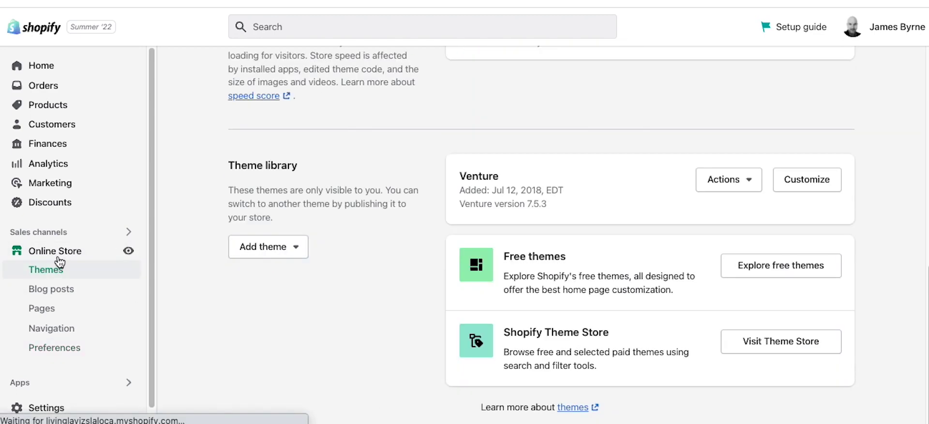
pyautogui.scroll(8, 543, 263)
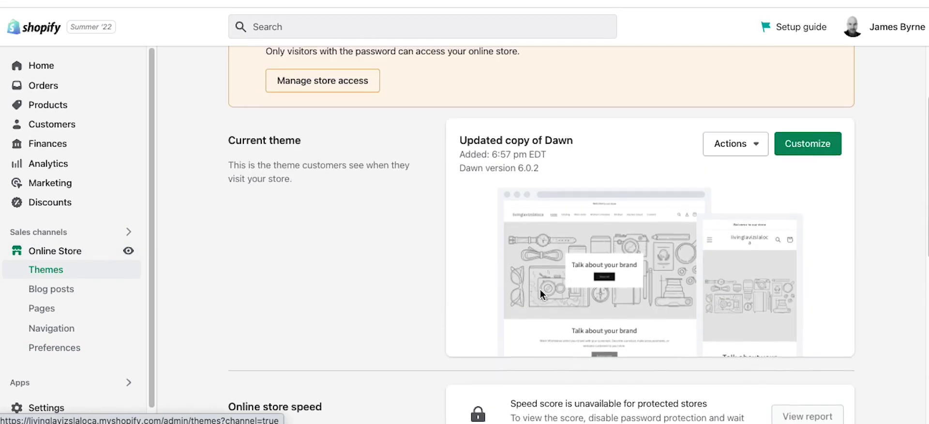
pyautogui.scroll(1, 540, 289)
pyautogui.scroll(3, 530, 194)
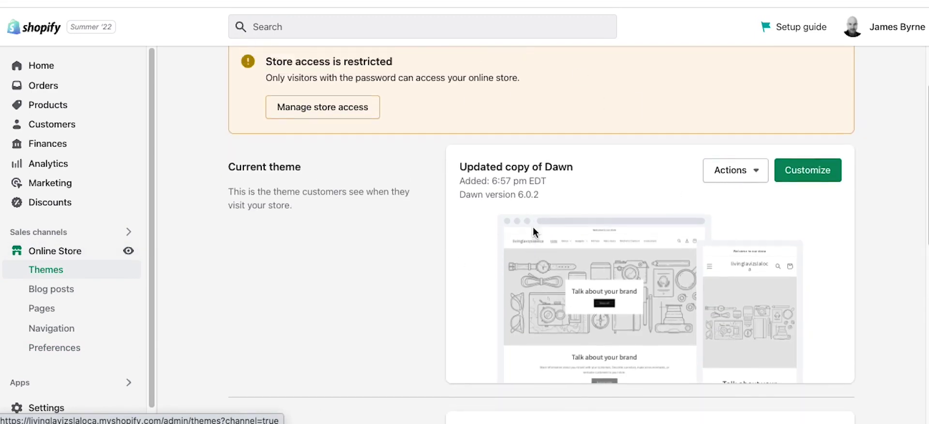
pyautogui.moveTo(567, 252); pyautogui.dragTo(501, 253)
pyautogui.doubleClick(501, 253)
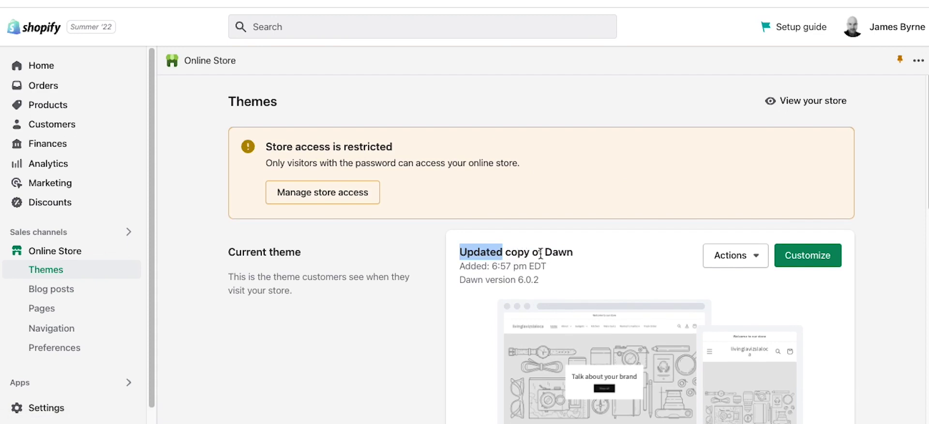
pyautogui.doubleClick(557, 252)
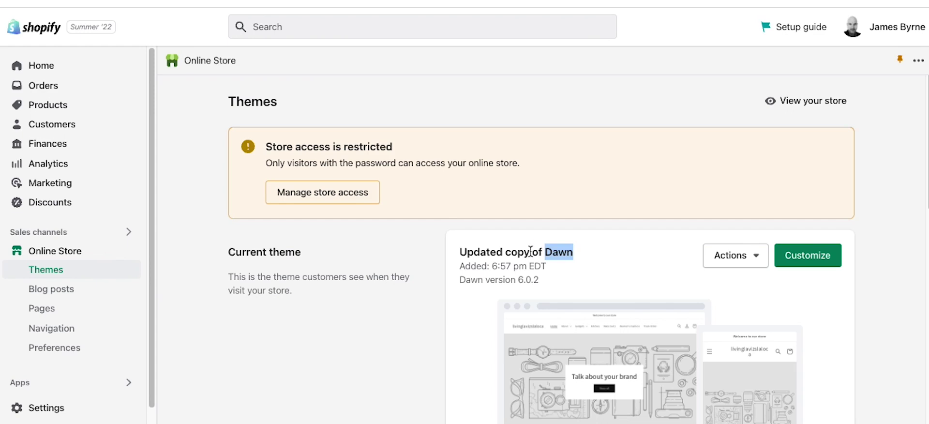
pyautogui.moveTo(571, 290); pyautogui.dragTo(475, 252)
pyautogui.click(682, 286)
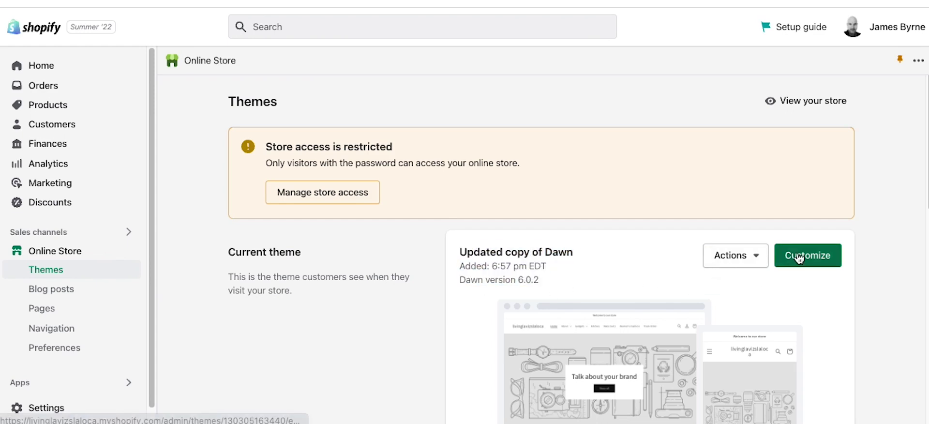
pyautogui.click(804, 256)
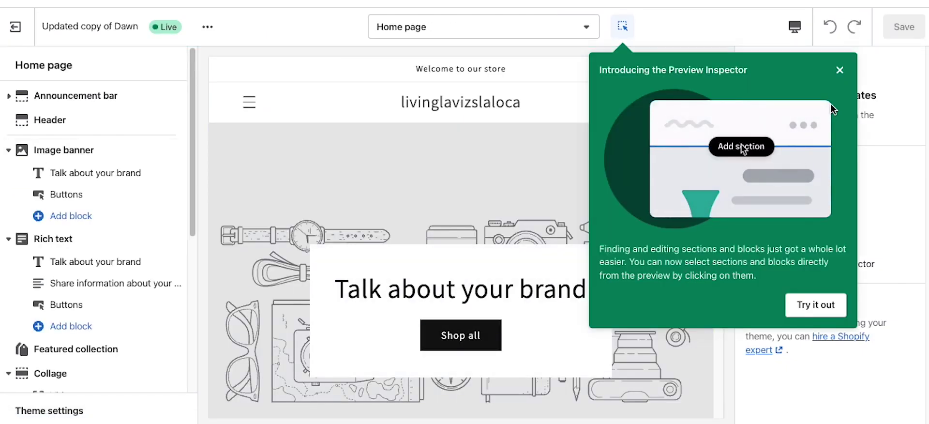
# Step: Dismiss the Preview Inspector intro, select the Image banner section, and reset the browser zoom
pyautogui.click(840, 70)
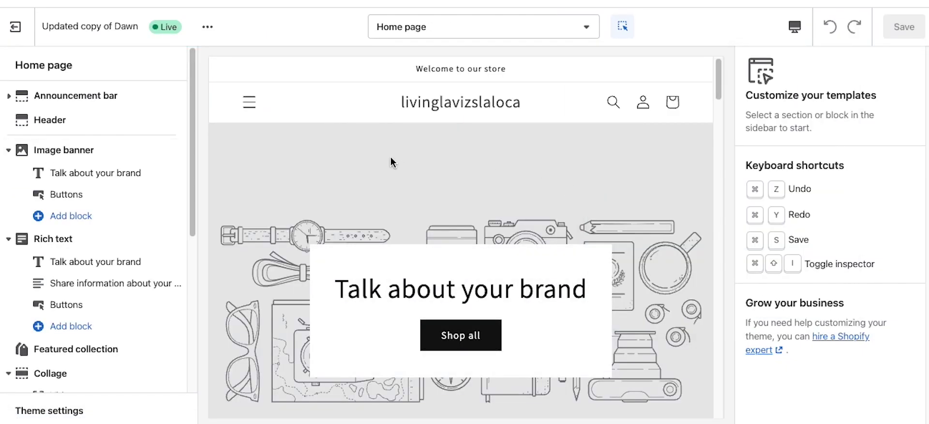
pyautogui.click(247, 119)
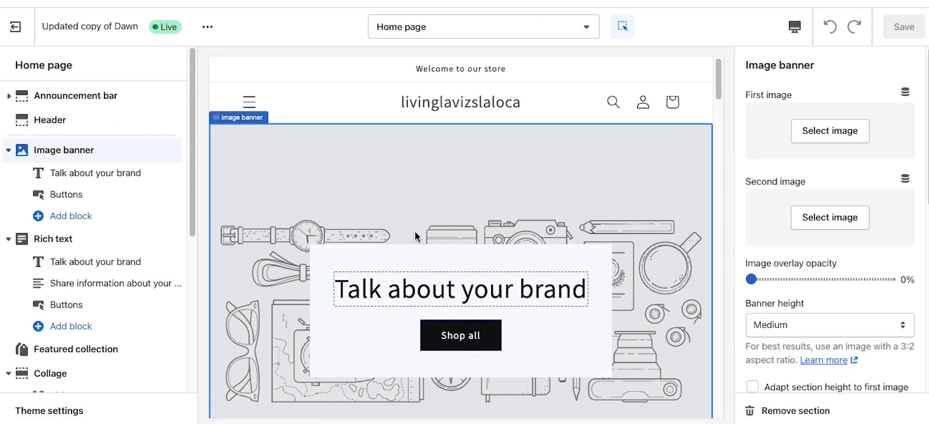
pyautogui.click(412, 280)
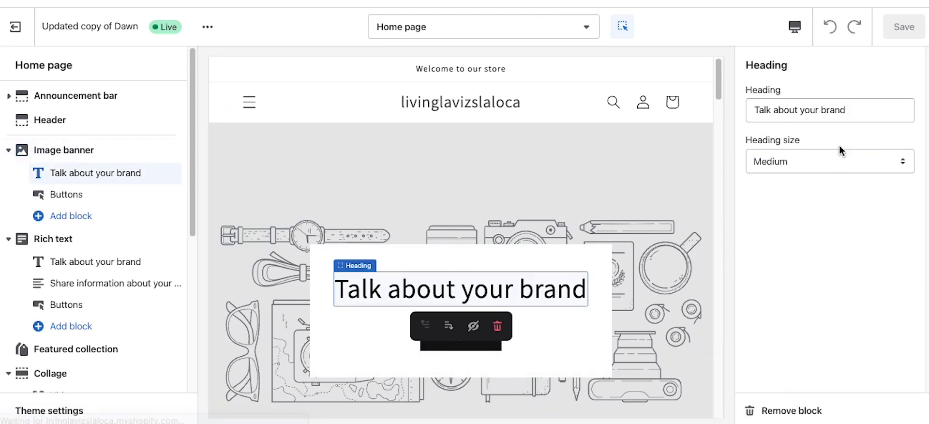
pyautogui.click(672, 253)
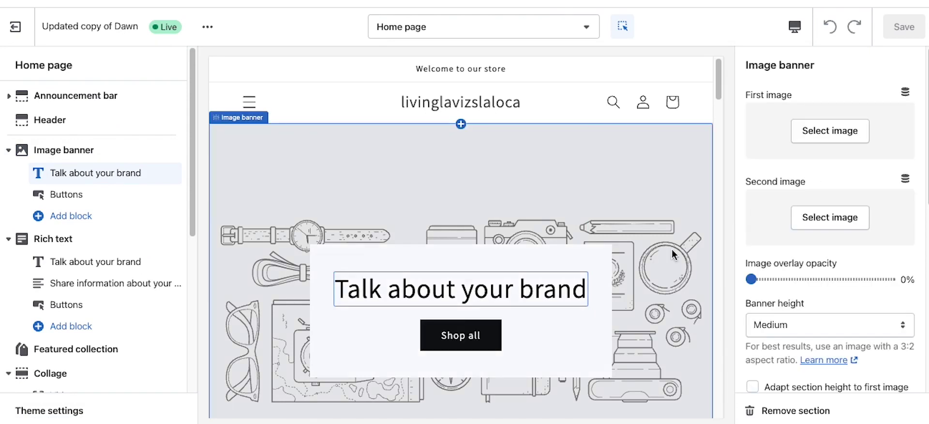
pyautogui.hotkey('ctrl', '+')
pyautogui.hotkey('ctrl', '+')
pyautogui.hotkey('ctrl', '+')
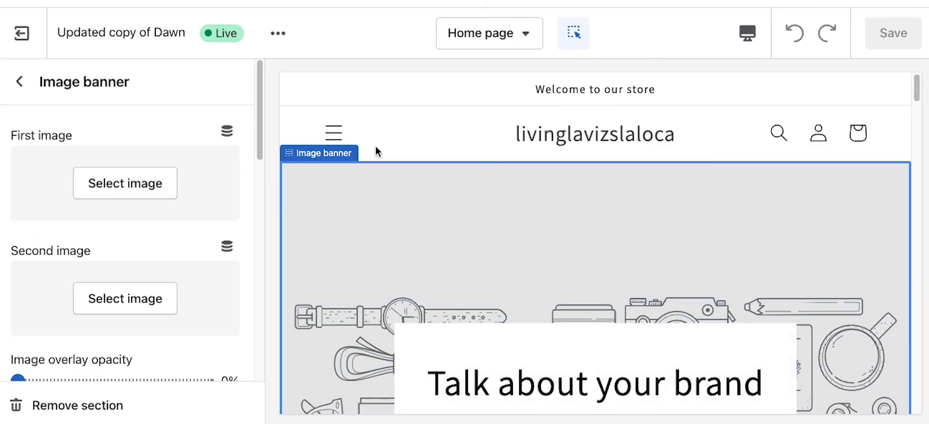
pyautogui.hotkey('ctrl', '-')
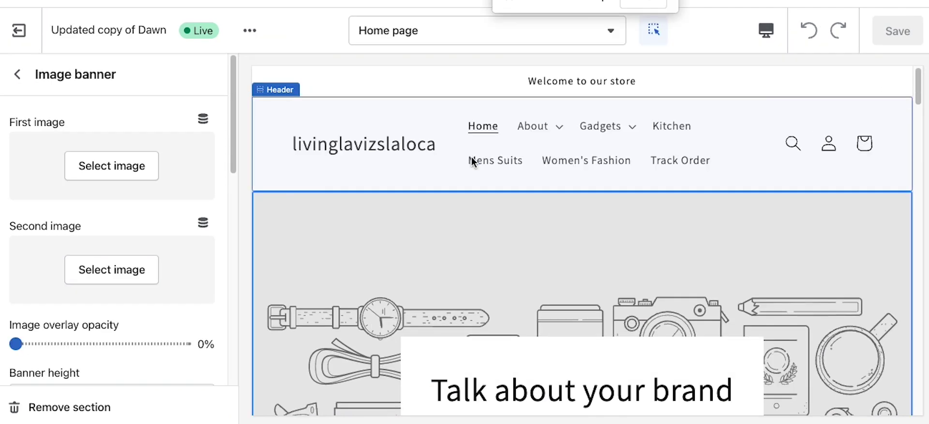
pyautogui.hotkey('ctrl', '-')
pyautogui.hotkey('ctrl', '-')
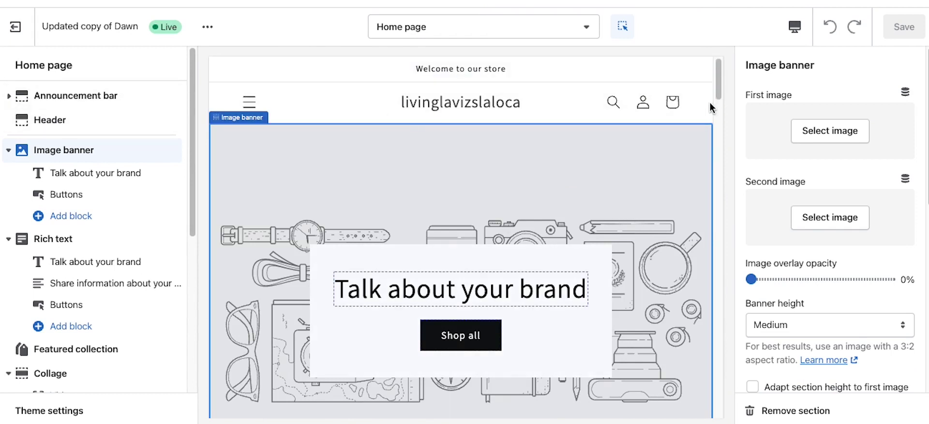
# Step: Preview the home page at mobile, desktop and full width, then settle back on desktop
pyautogui.click(793, 29)
pyautogui.click(810, 64)
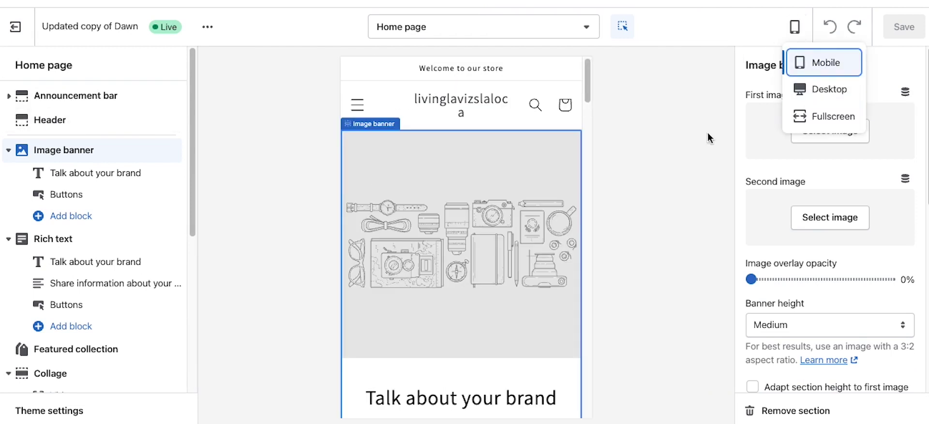
pyautogui.scroll(-15, 456, 218)
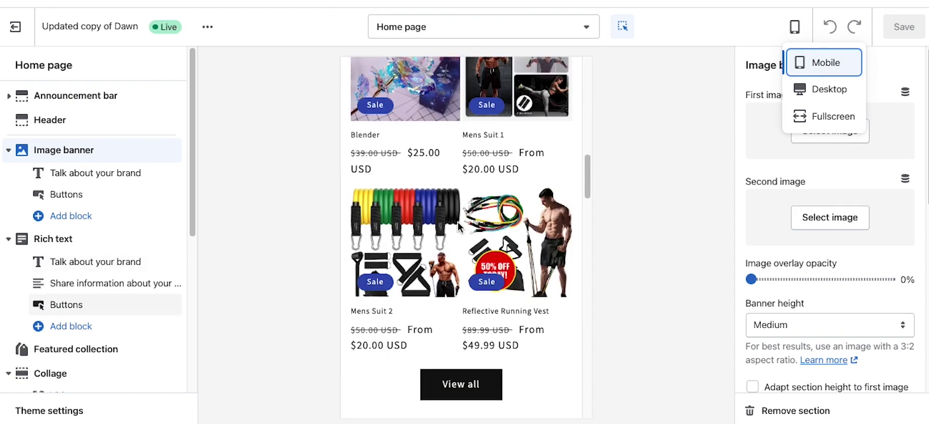
pyautogui.scroll(15, 457, 221)
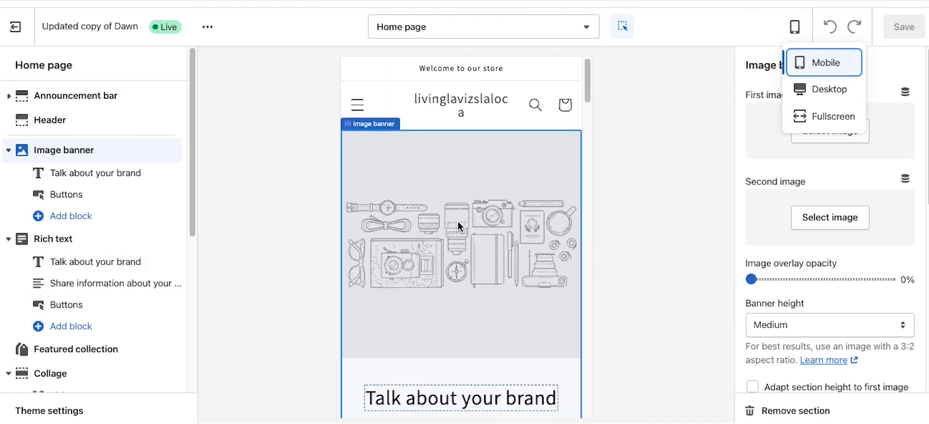
pyautogui.click(807, 93)
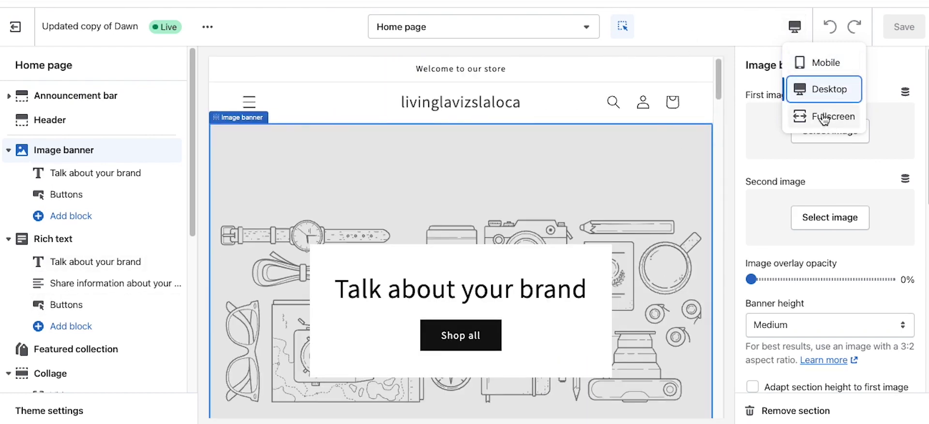
pyautogui.click(824, 117)
pyautogui.scroll(-6, 677, 165)
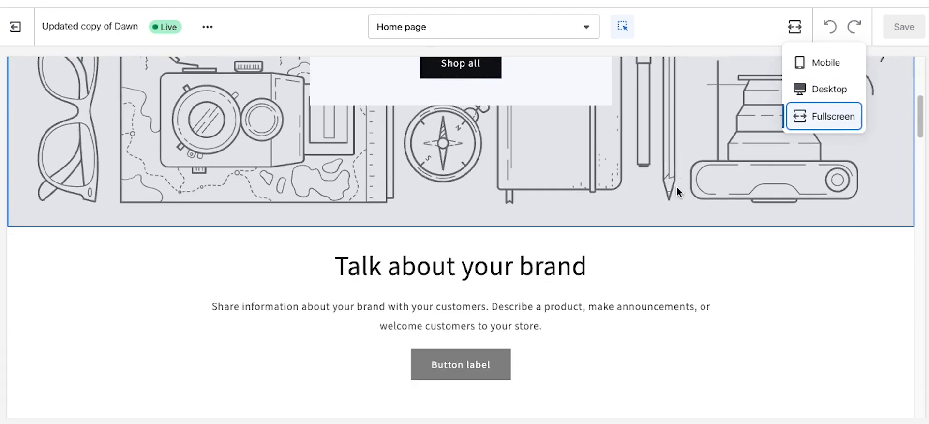
pyautogui.scroll(6, 680, 188)
pyautogui.click(804, 89)
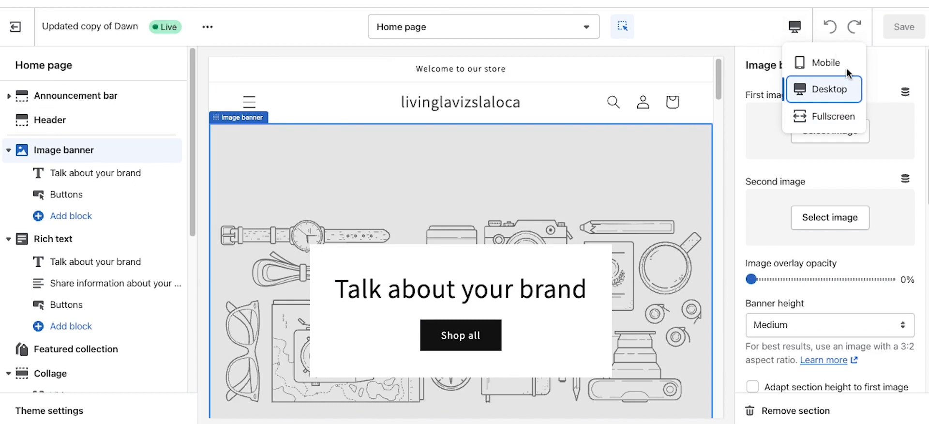
pyautogui.click(704, 14)
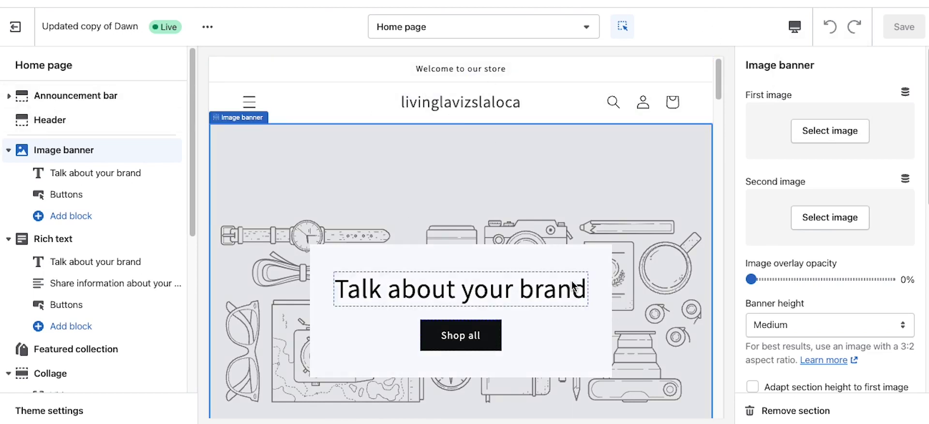
pyautogui.scroll(-5, 547, 258)
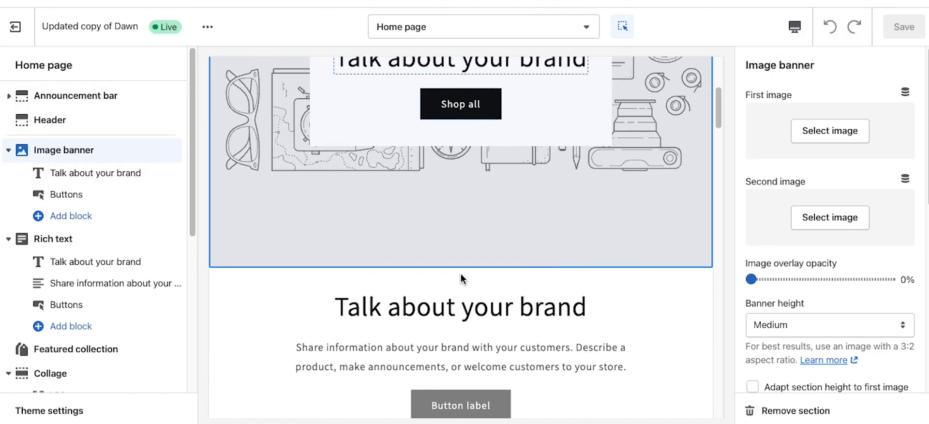
pyautogui.scroll(-15, 392, 265)
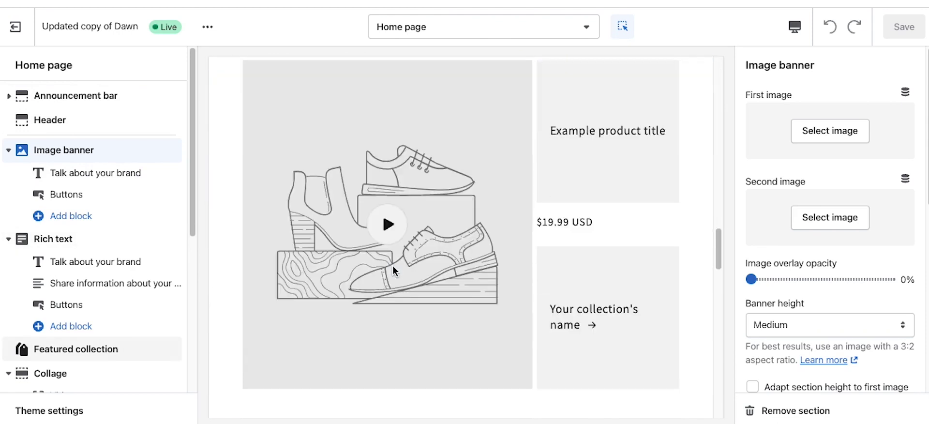
pyautogui.scroll(20, 393, 266)
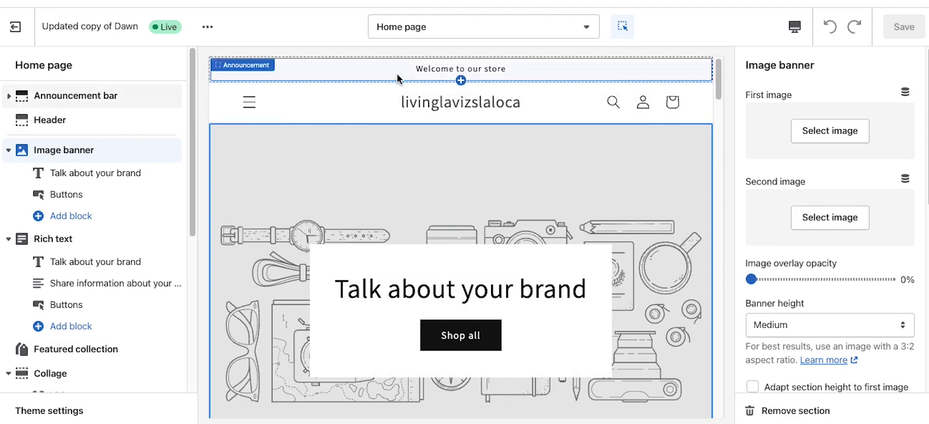
# Step: Change the announcement text to 'Welcome to My Store'
pyautogui.click(518, 71)
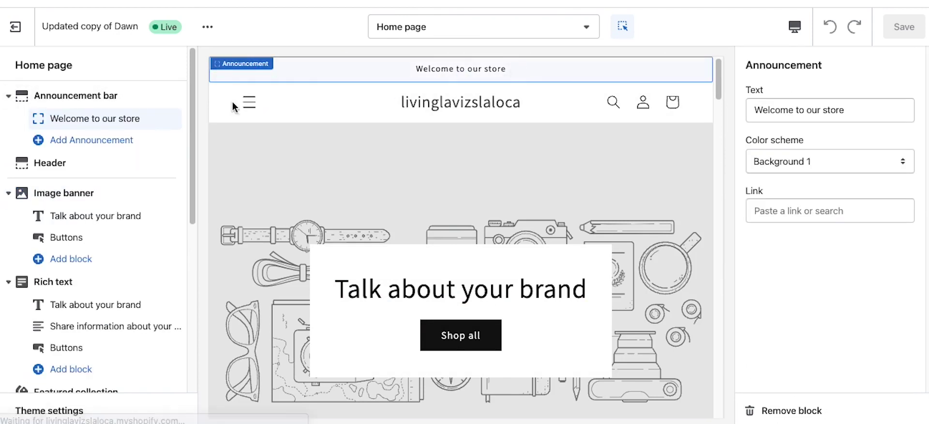
pyautogui.click(864, 112)
pyautogui.press('BackSpace')
pyautogui.press('BackSpace')
pyautogui.press('BackSpace')
pyautogui.press('BackSpace')
pyautogui.press('BackSpace')
pyautogui.press('BackSpace')
pyautogui.press('BackSpace')
pyautogui.press('BackSpace')
pyautogui.press('BackSpace')
pyautogui.write('My S')
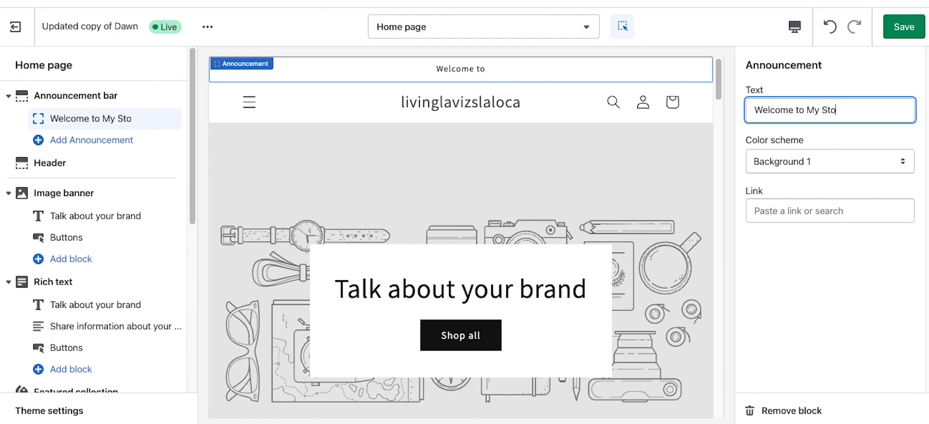
pyautogui.write('tore')
# Step: Try Accent 1, Accent 2, Background 2 and Inverse schemes, then keep Background 1 on the announcement
pyautogui.click(818, 160)
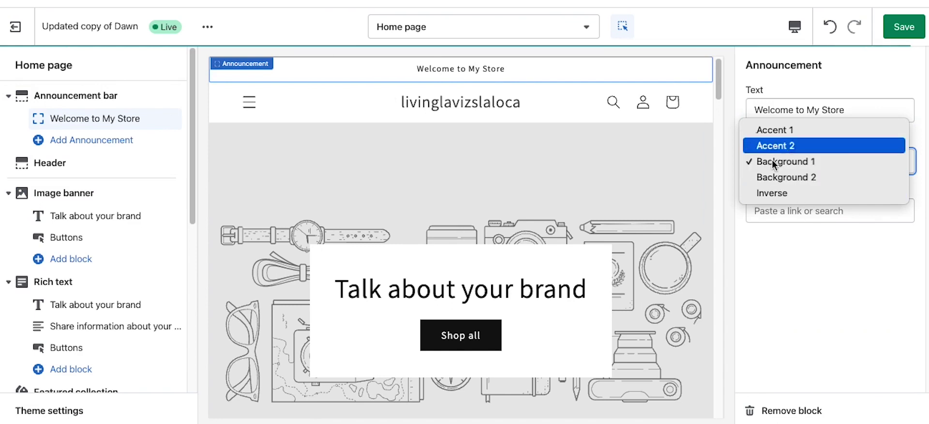
pyautogui.click(767, 129)
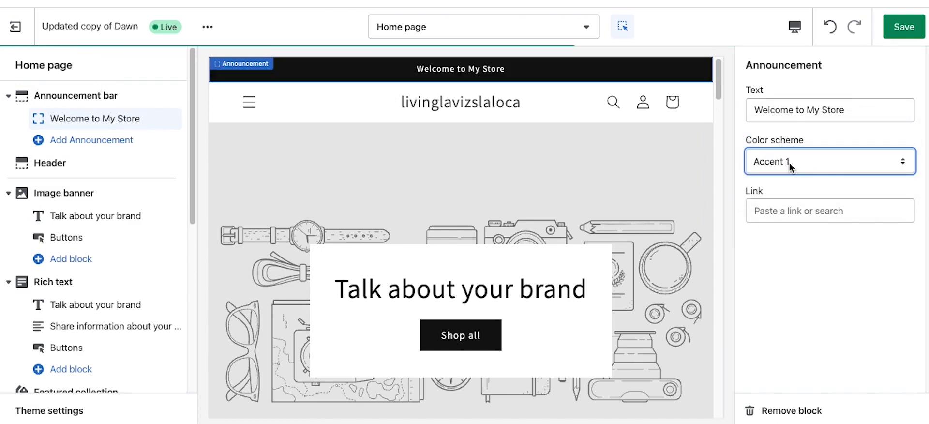
pyautogui.click(789, 163)
pyautogui.click(782, 178)
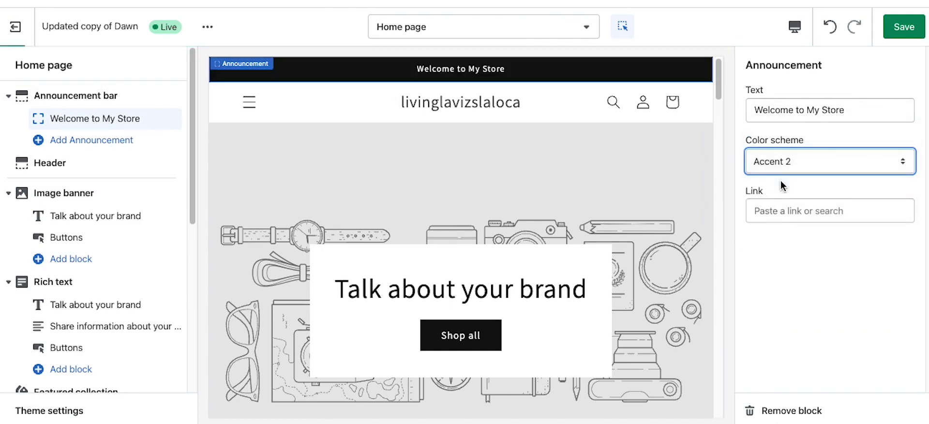
pyautogui.click(783, 166)
pyautogui.click(785, 175)
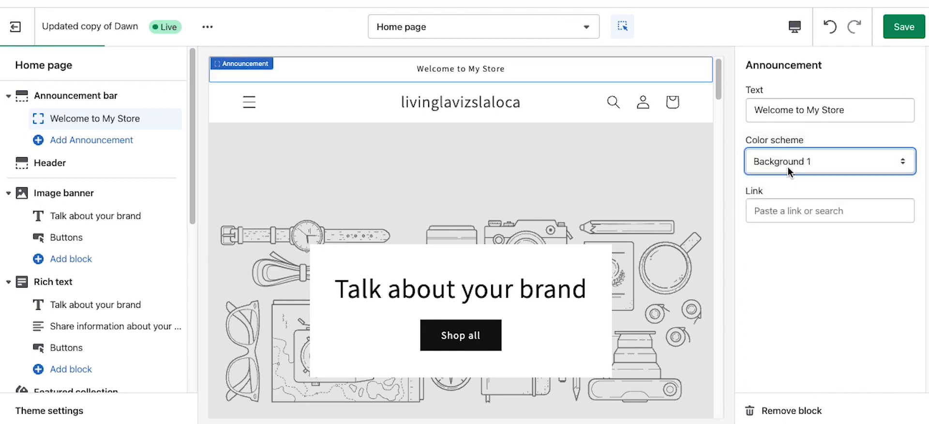
pyautogui.click(788, 167)
pyautogui.click(787, 178)
pyautogui.click(785, 160)
pyautogui.click(730, 177)
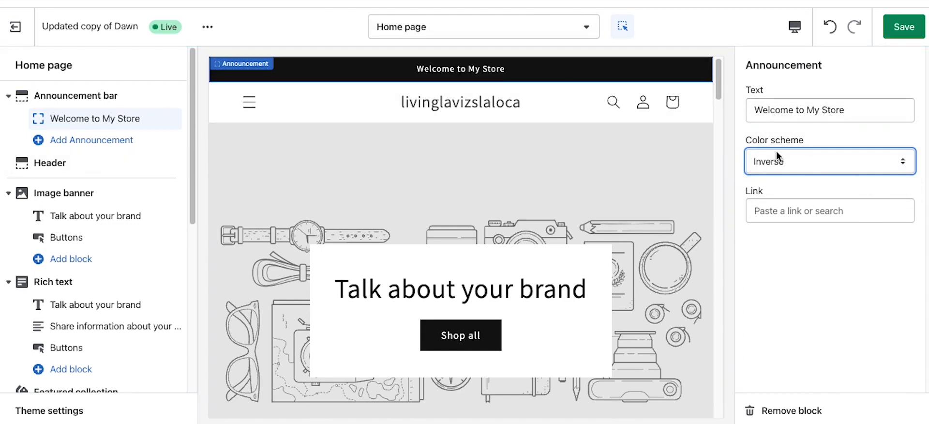
pyautogui.click(777, 164)
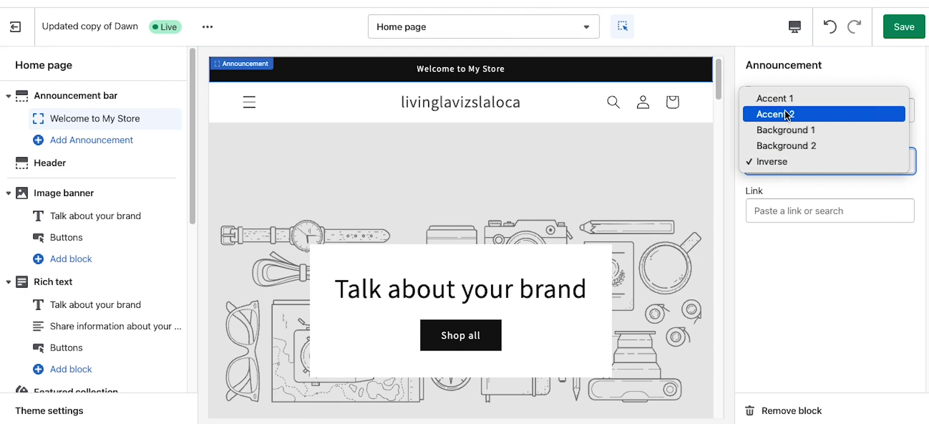
pyautogui.click(788, 130)
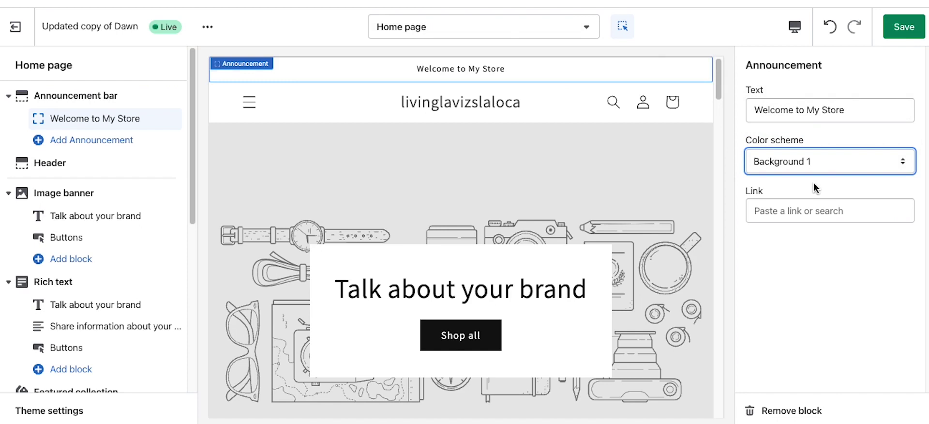
pyautogui.click(805, 159)
pyautogui.click(859, 334)
# Step: Save the announcement changes
pyautogui.click(39, 412)
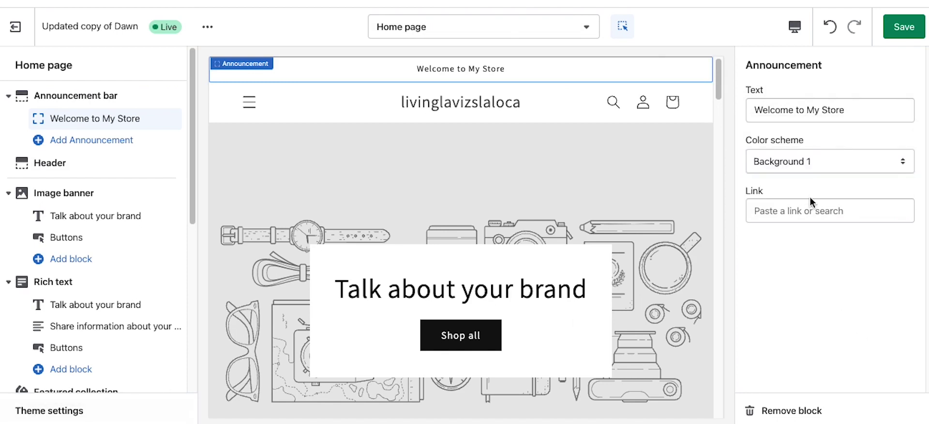
pyautogui.click(904, 30)
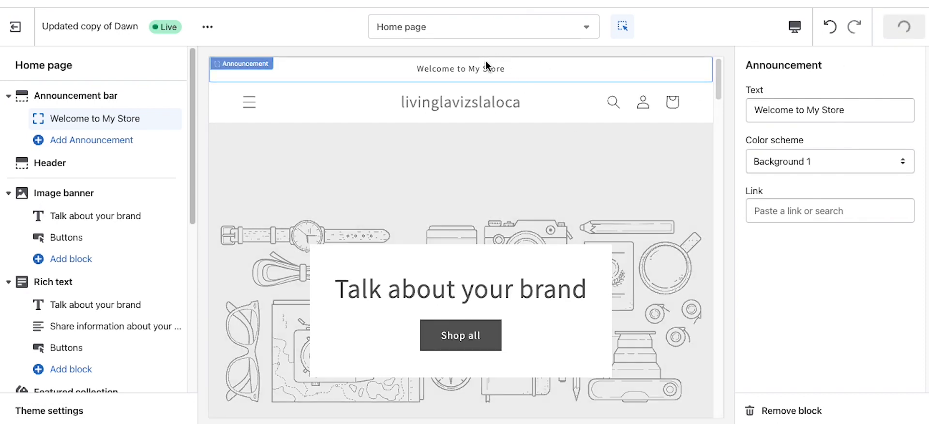
pyautogui.click(70, 411)
# Step: Change the theme's Accent 2 colour from blue #334FB4 to red #E22120 and save
pyautogui.click(796, 133)
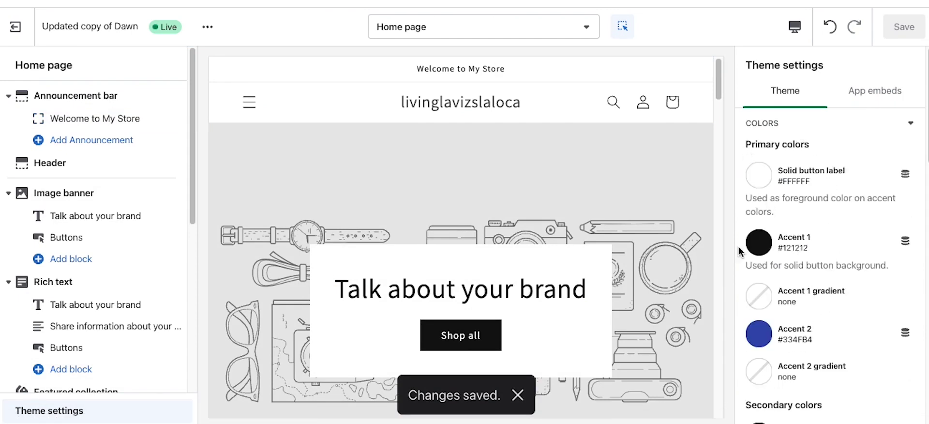
pyautogui.click(758, 334)
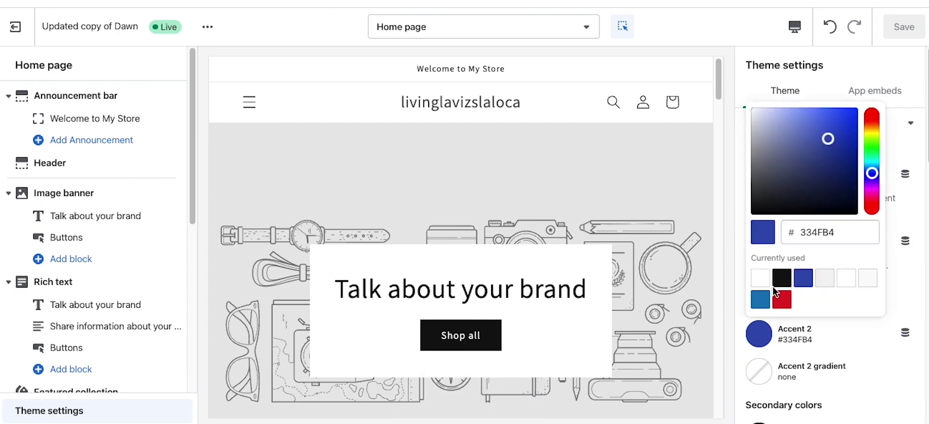
pyautogui.click(781, 299)
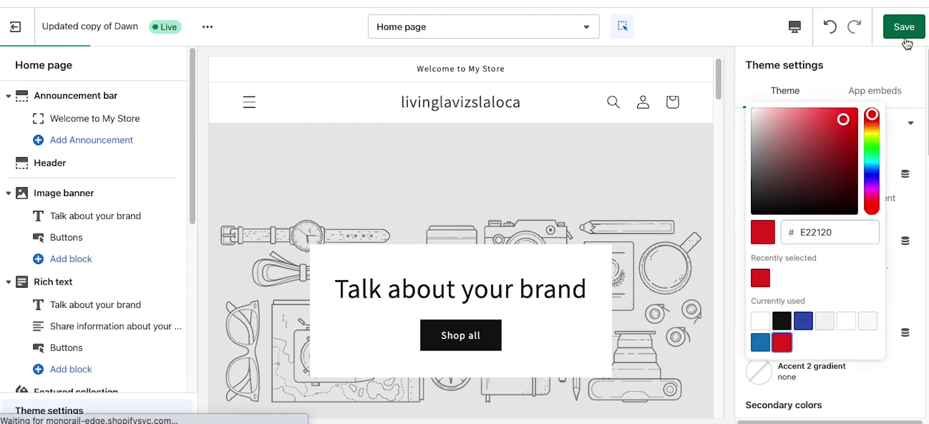
pyautogui.click(906, 38)
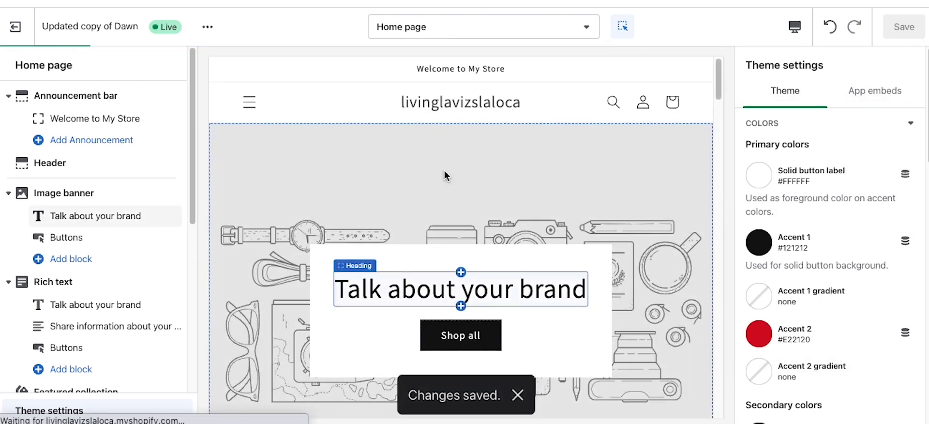
pyautogui.click(445, 73)
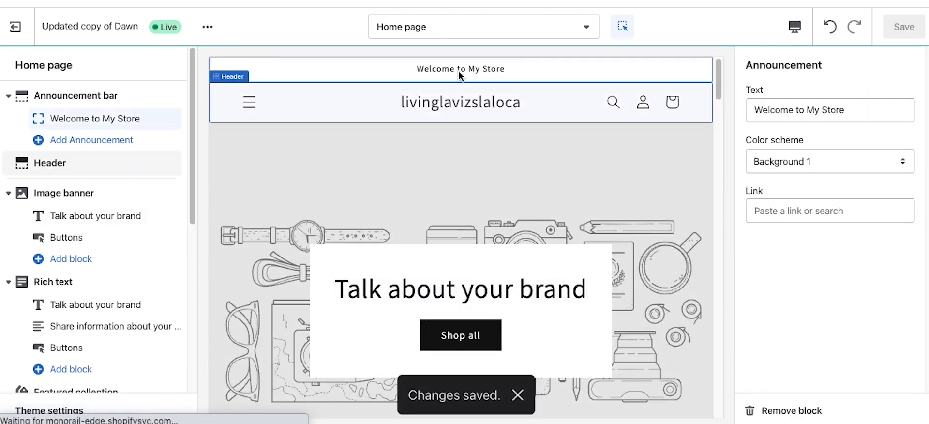
# Step: Give the announcement bar the red Accent 2 colour scheme
pyautogui.click(773, 152)
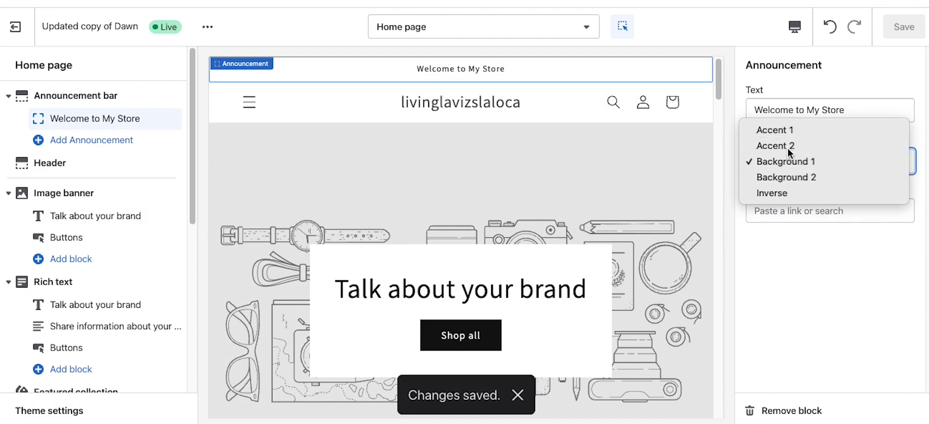
pyautogui.click(788, 146)
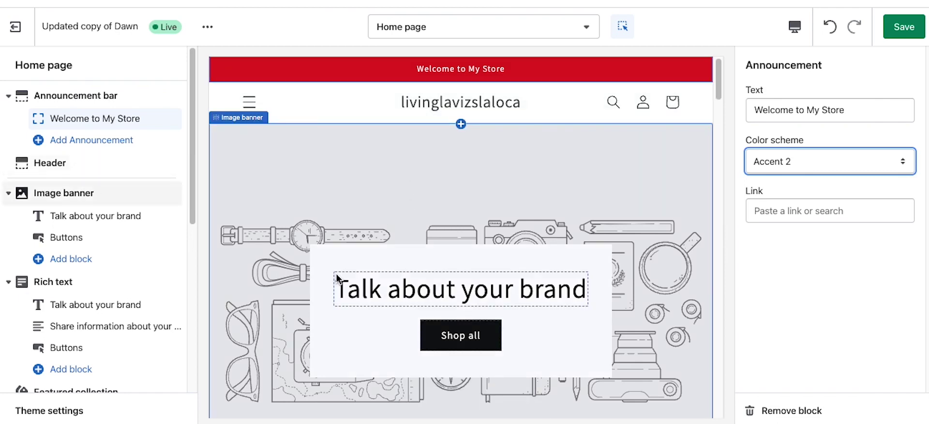
pyautogui.click(762, 167)
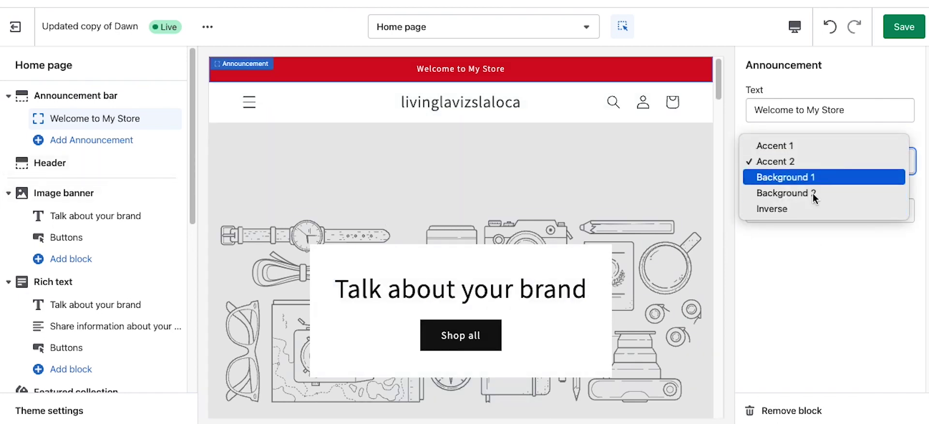
pyautogui.click(838, 271)
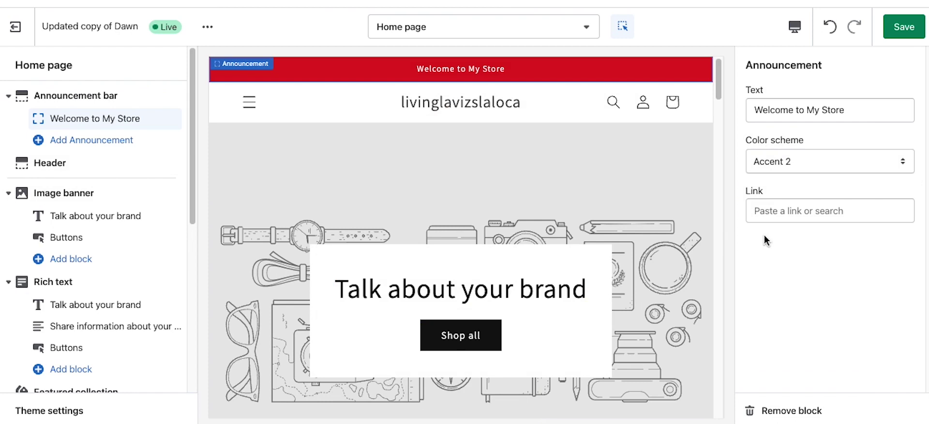
pyautogui.click(773, 211)
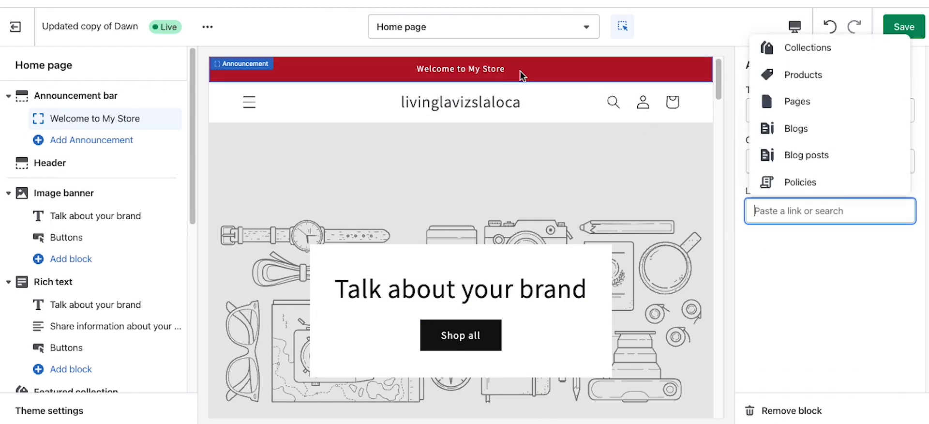
pyautogui.click(816, 231)
# Step: Add a fire emoji after 'Welcome to My Store' and save the announcement
pyautogui.rightClick(844, 104)
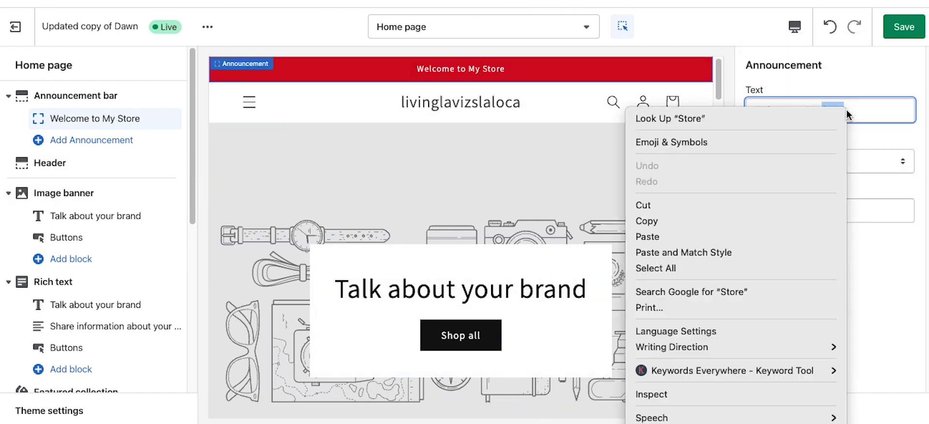
pyautogui.click(882, 210)
pyautogui.click(865, 112)
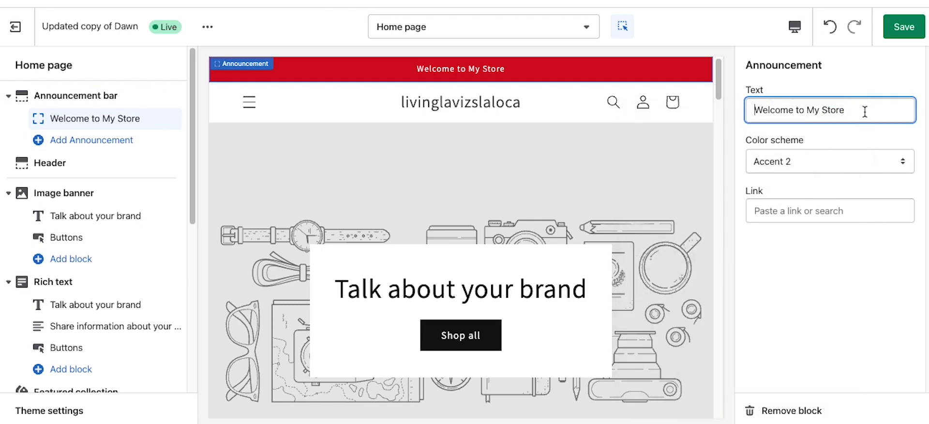
pyautogui.rightClick(865, 111)
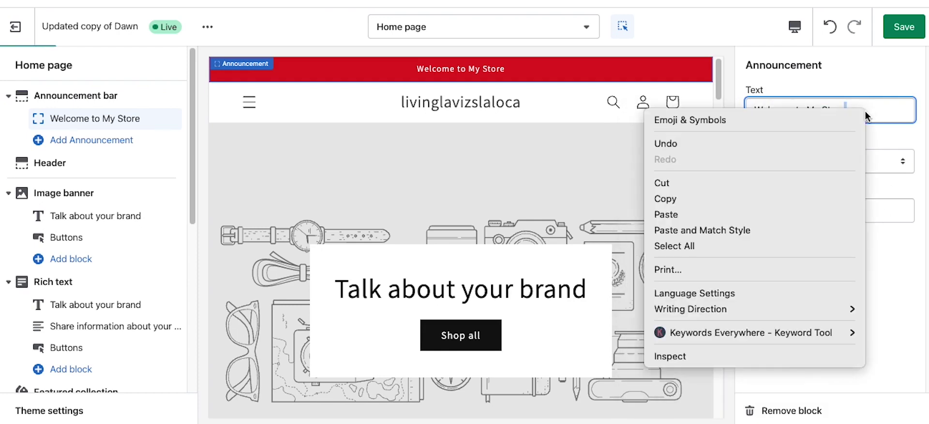
pyautogui.click(636, 129)
pyautogui.press('ctrl+super+space')
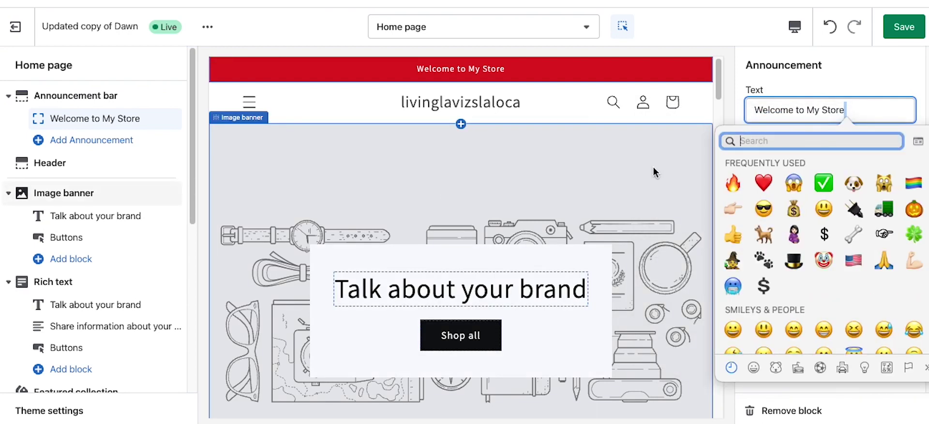
pyautogui.click(735, 185)
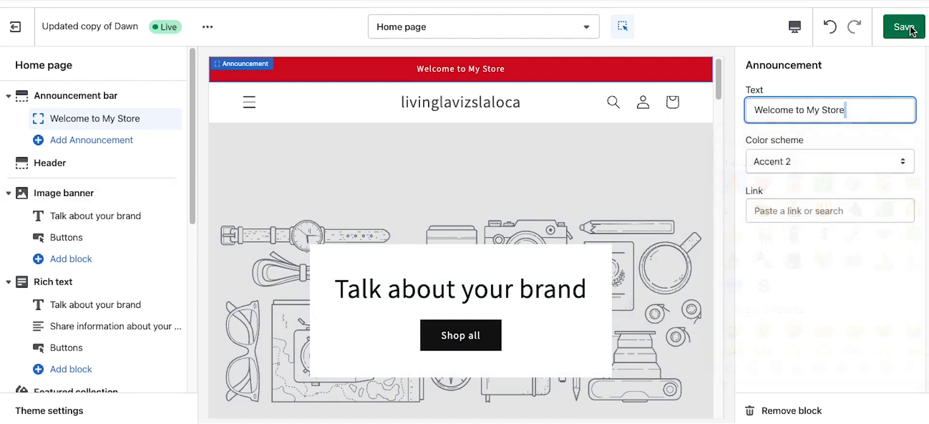
pyautogui.click(907, 32)
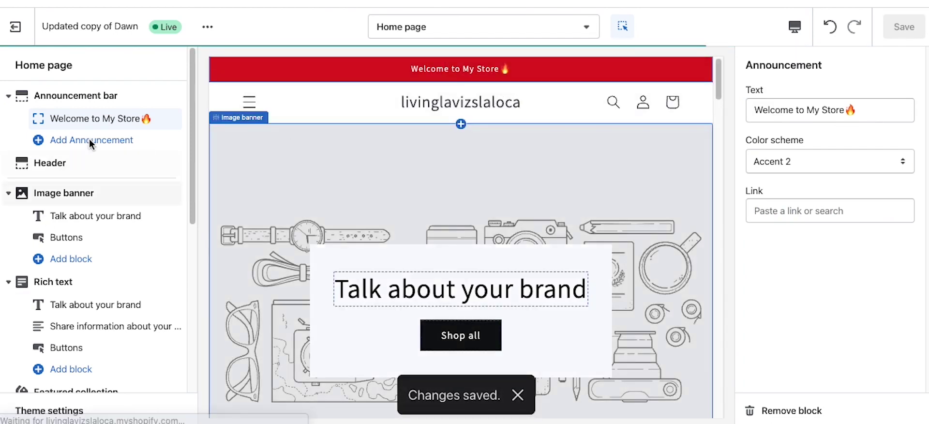
# Step: Try Accent 2, then set the header colour scheme to Accent 1 and open the logo image library
pyautogui.click(42, 174)
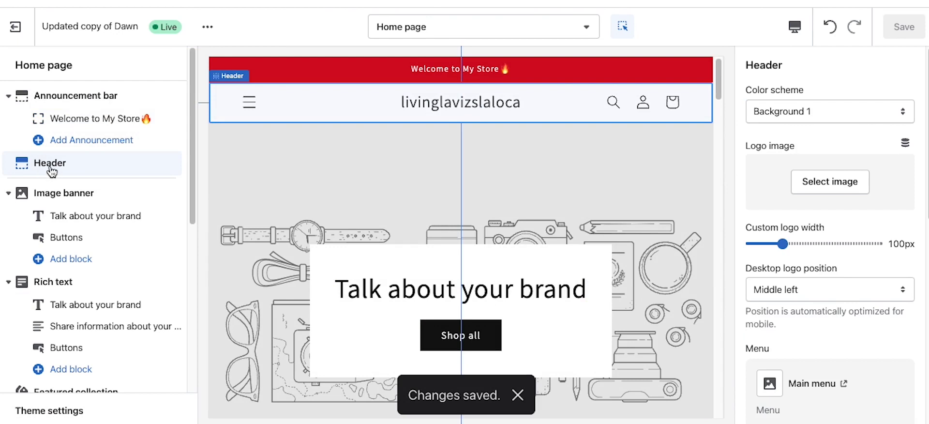
pyautogui.click(786, 110)
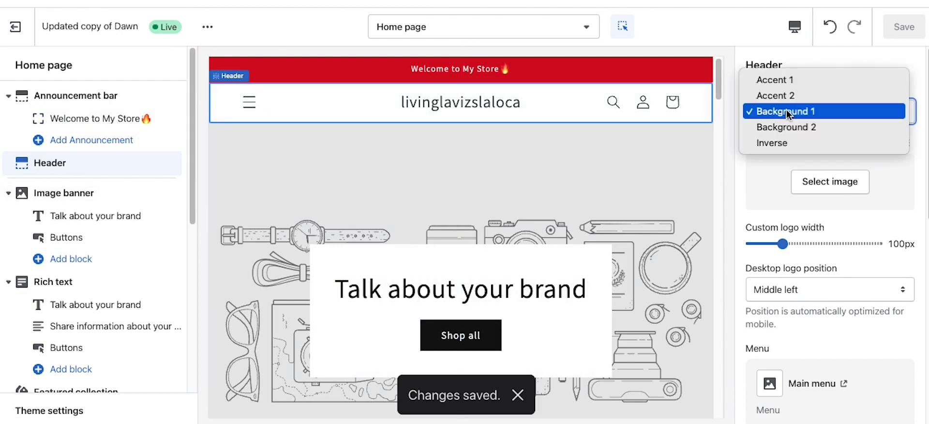
pyautogui.click(781, 96)
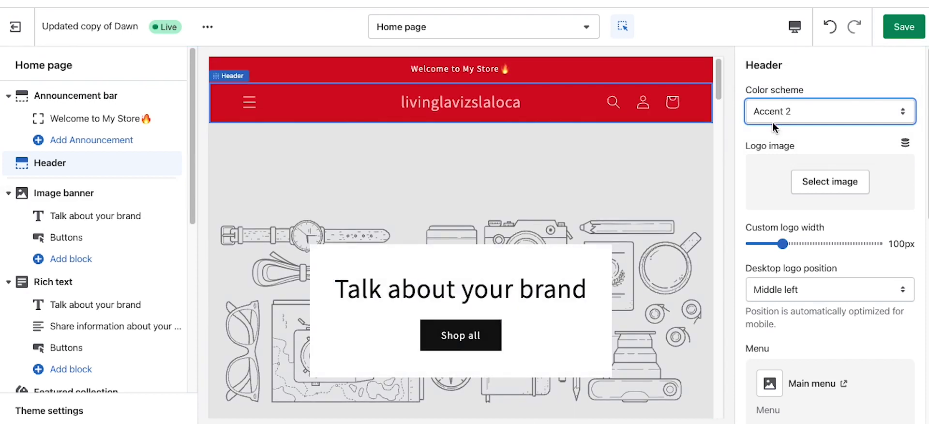
pyautogui.click(792, 115)
pyautogui.click(791, 95)
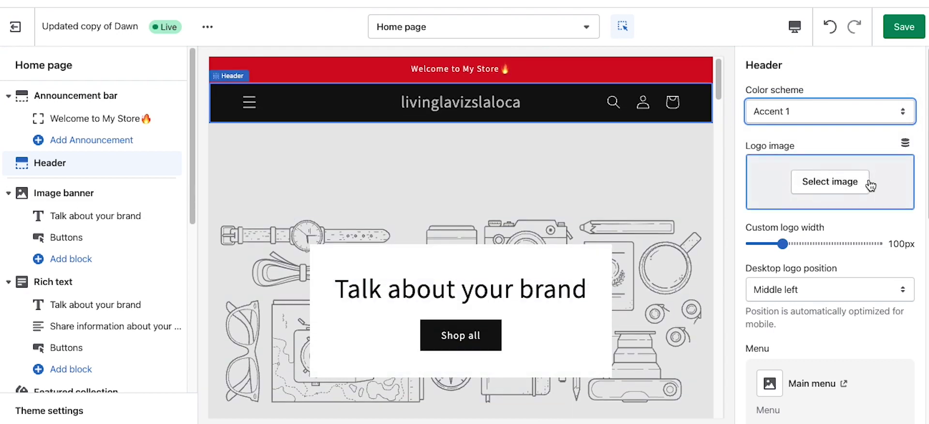
pyautogui.click(836, 191)
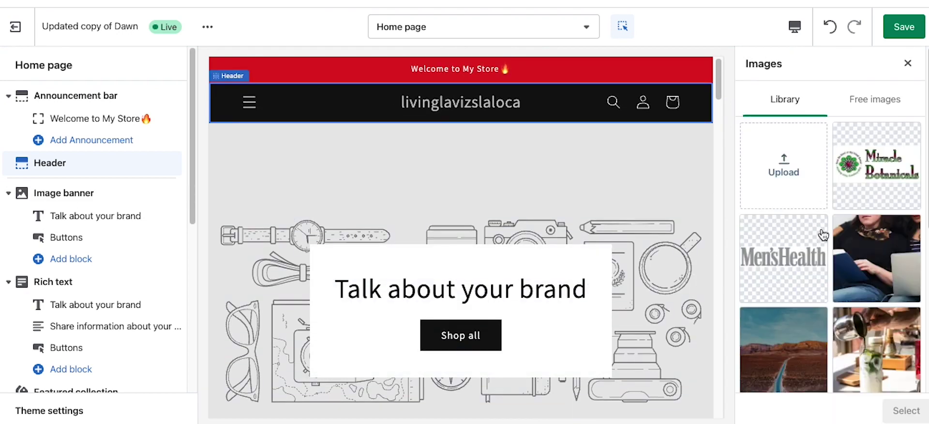
# Step: Choose the Miracle Botanicals image as the header logo
pyautogui.click(871, 174)
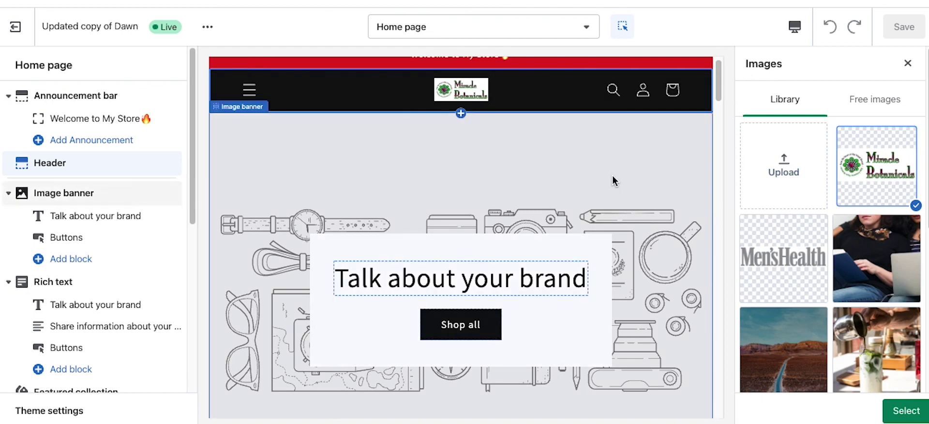
pyautogui.hotkey('ctrl', '-')
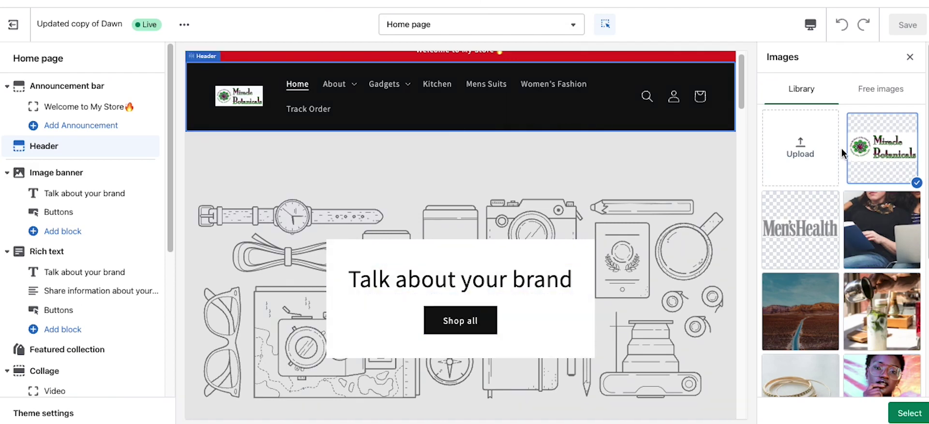
pyautogui.click(910, 413)
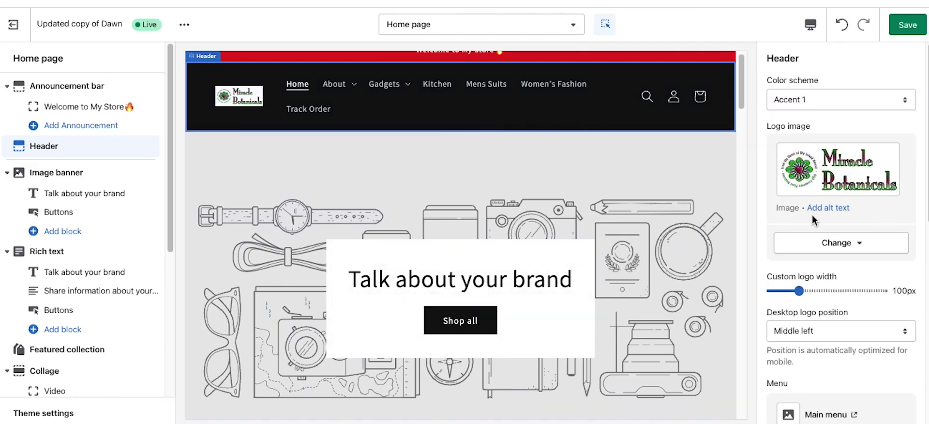
# Step: Give the logo the alt text 'My Cool Store'
pyautogui.click(841, 209)
pyautogui.click(472, 195)
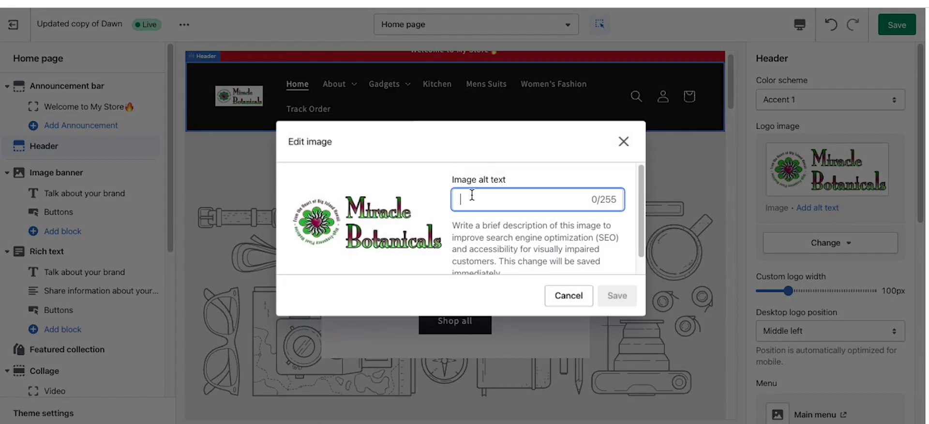
pyautogui.write('My Coo')
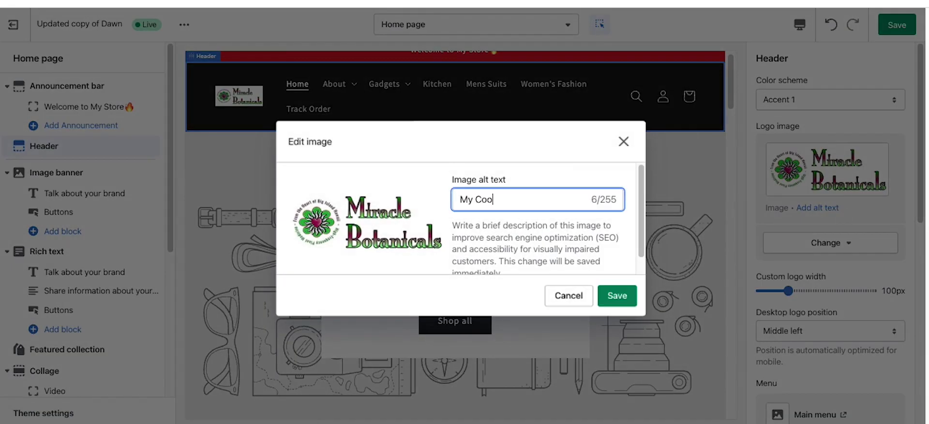
pyautogui.write('l Store')
pyautogui.click(617, 296)
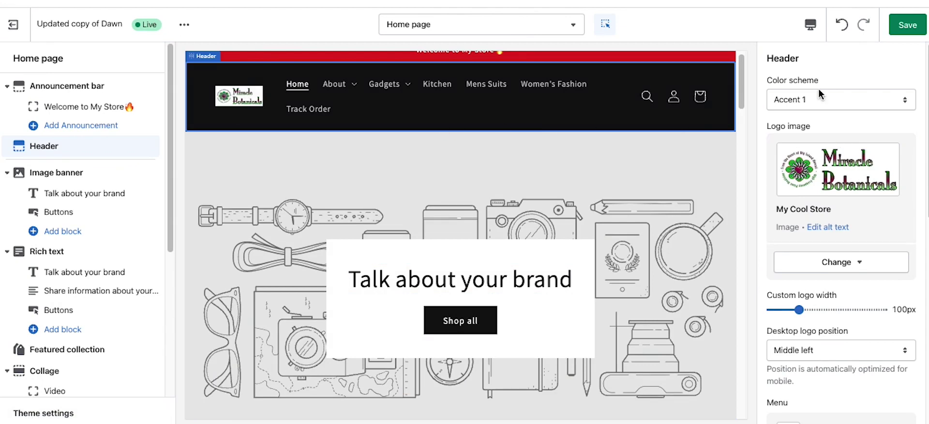
# Step: Set the header to the white Background 1 scheme and widen the logo to 250px
pyautogui.click(808, 100)
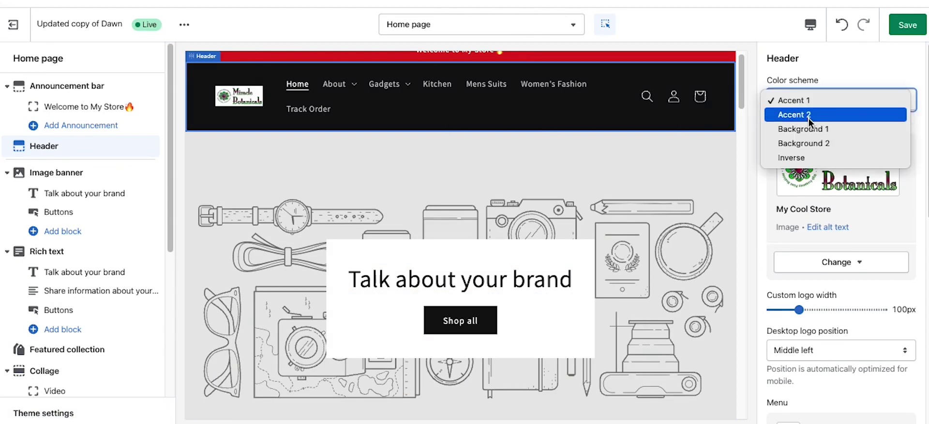
pyautogui.click(809, 116)
pyautogui.click(812, 107)
pyautogui.click(808, 115)
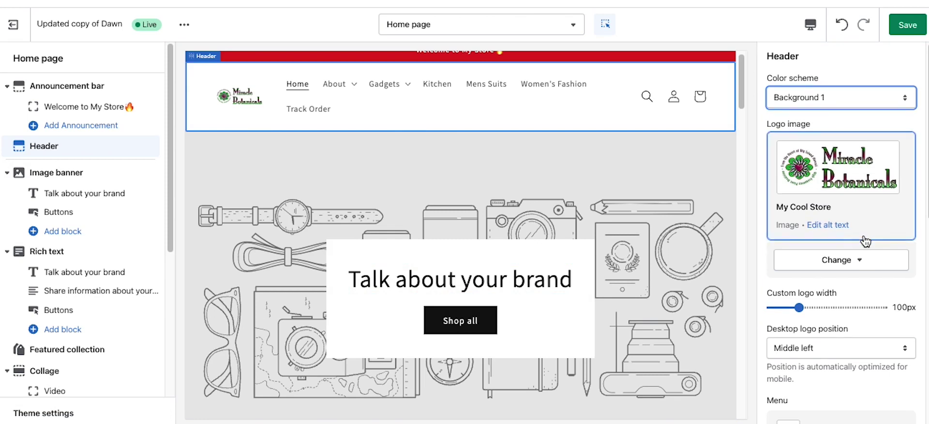
pyautogui.click(839, 303)
pyautogui.click(874, 304)
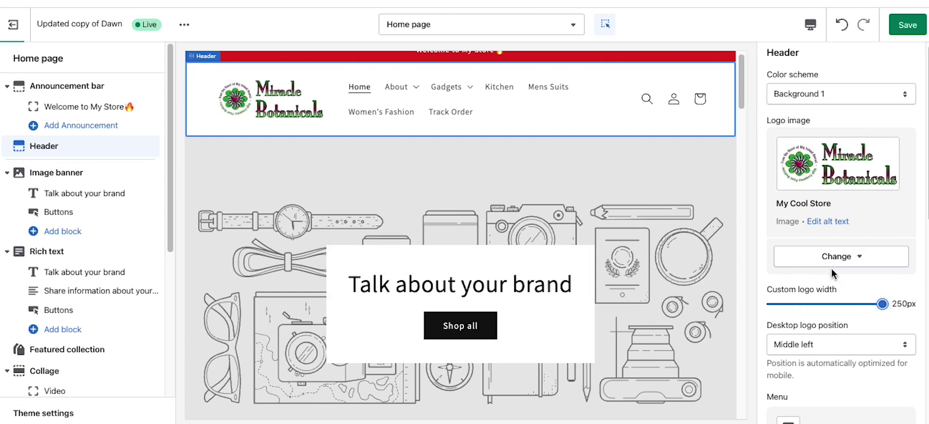
# Step: Set the desktop logo position to Top center after trying Top left
pyautogui.scroll(-3, 831, 268)
pyautogui.click(805, 231)
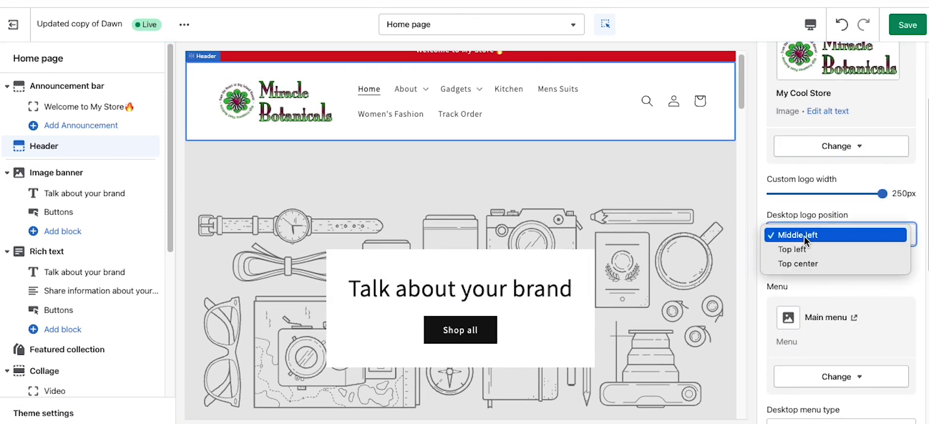
pyautogui.click(802, 245)
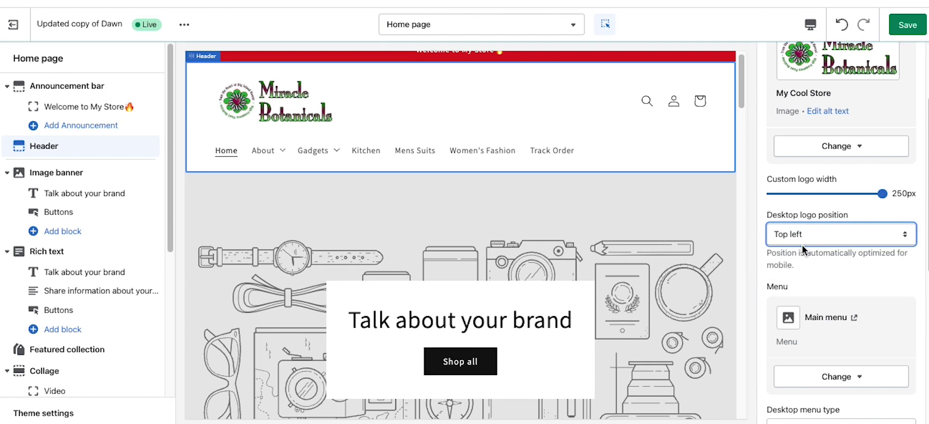
pyautogui.click(803, 237)
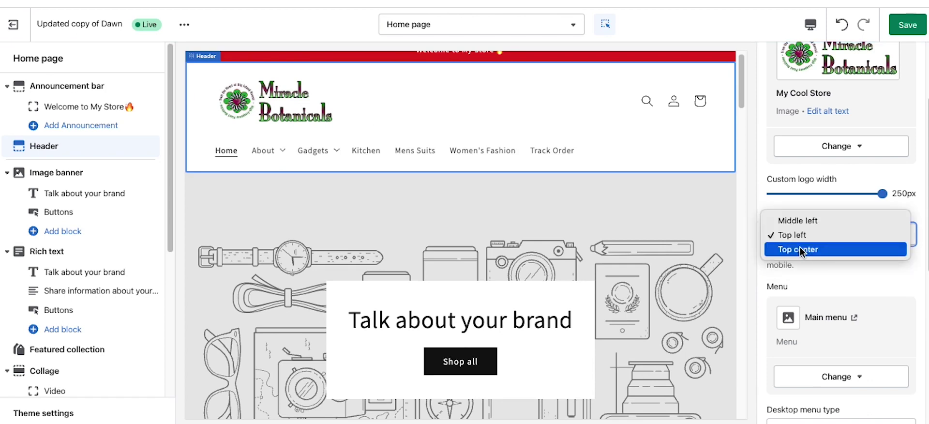
pyautogui.click(800, 247)
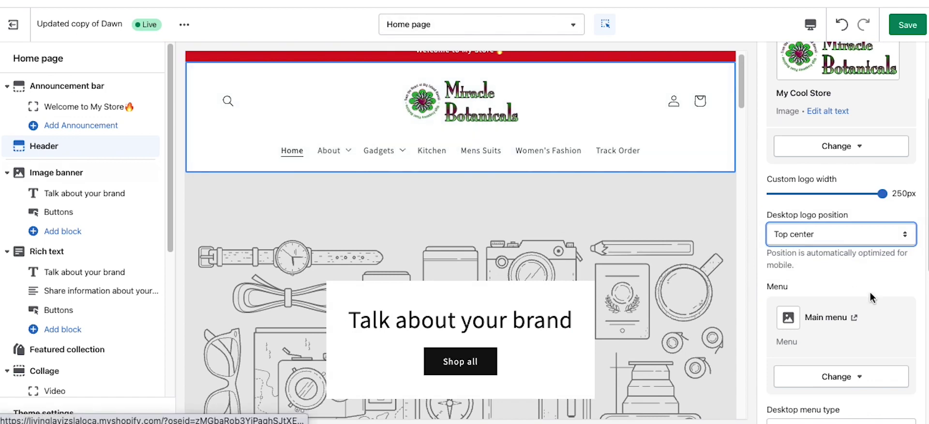
# Step: Keep Main menu as the header navigation after briefly trying Footer menu
pyautogui.scroll(-3, 869, 292)
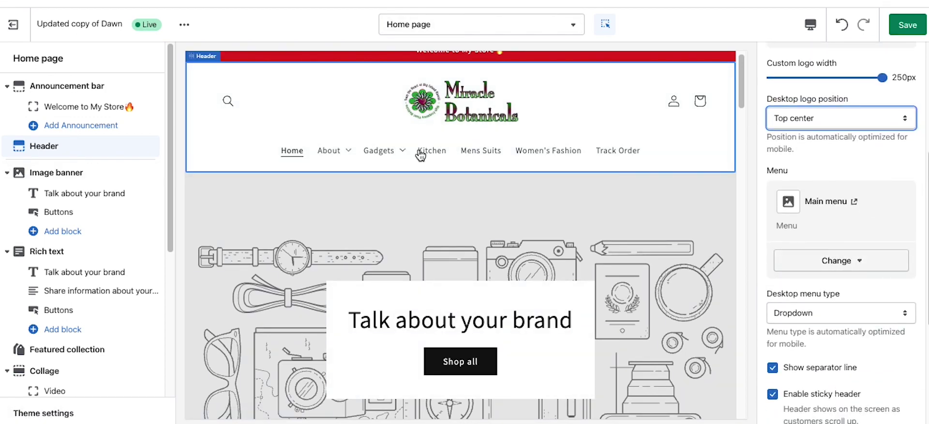
pyautogui.click(851, 262)
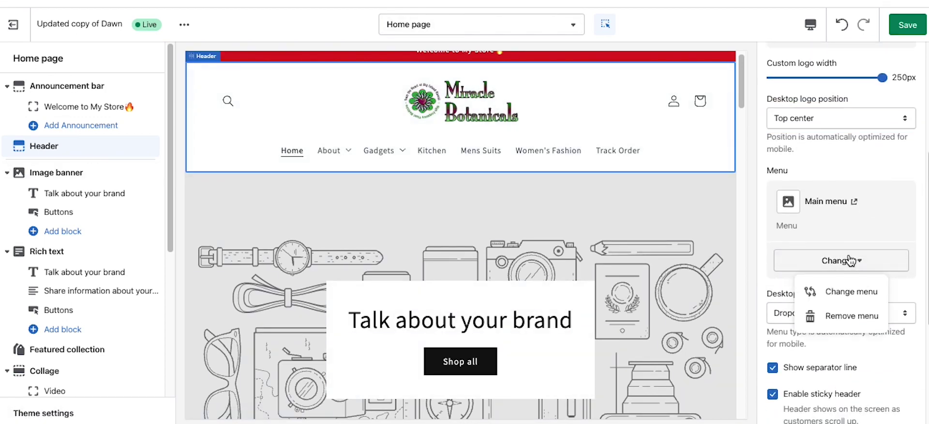
pyautogui.click(844, 290)
pyautogui.click(776, 174)
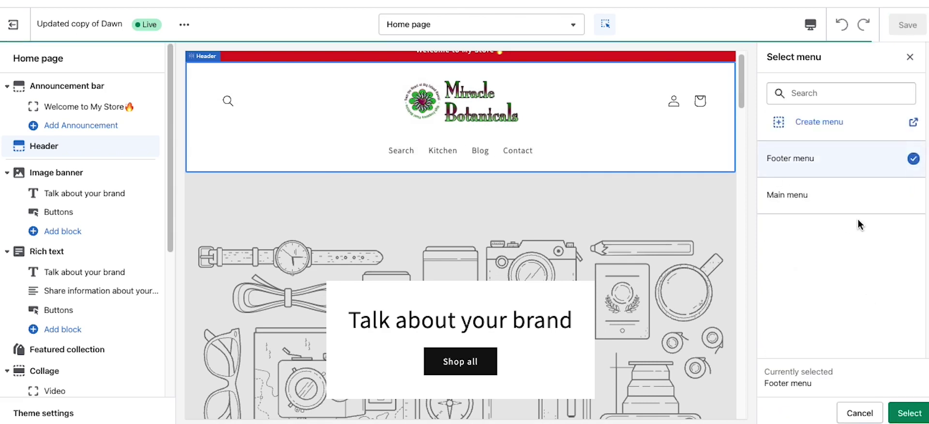
pyautogui.click(864, 199)
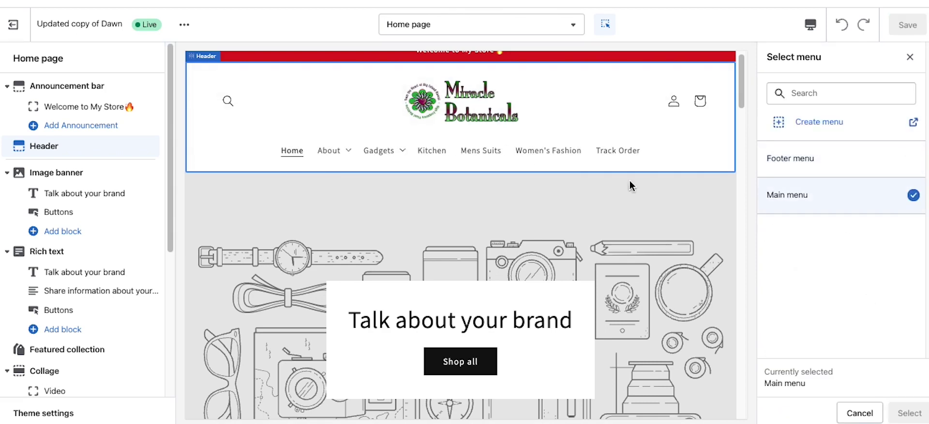
# Step: Confirm Main menu, return the header top padding to 20px, and save the theme
pyautogui.click(910, 57)
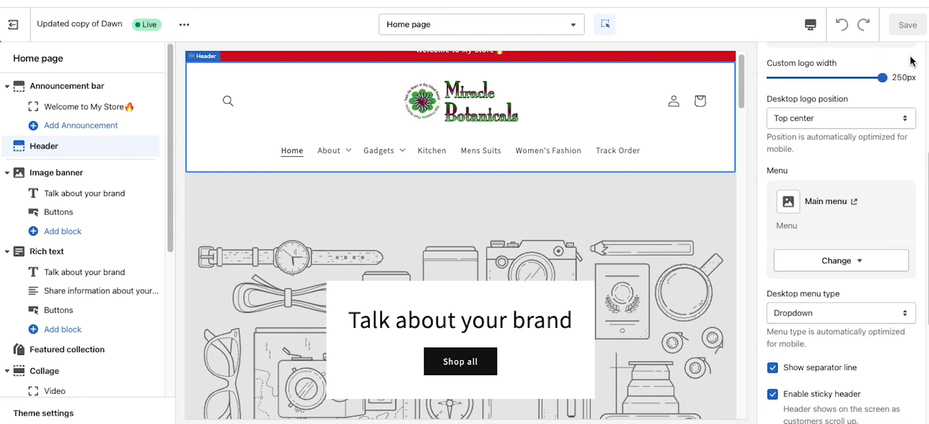
pyautogui.scroll(-5, 894, 245)
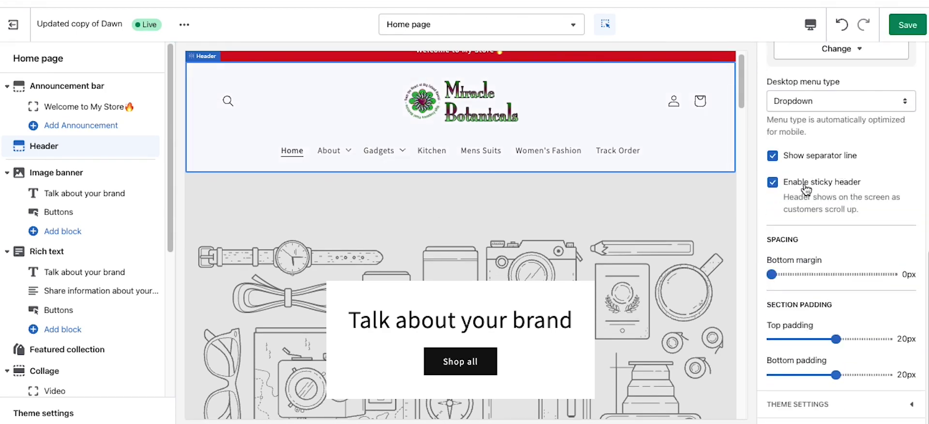
pyautogui.scroll(-10, 636, 202)
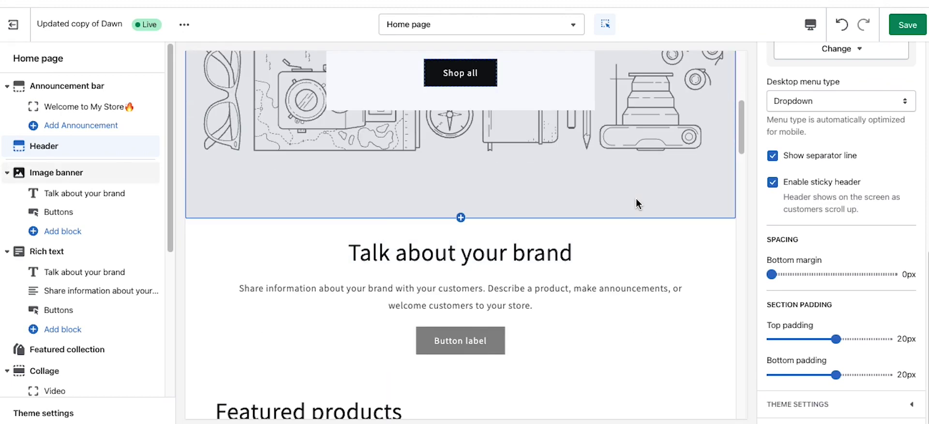
pyautogui.scroll(12, 636, 202)
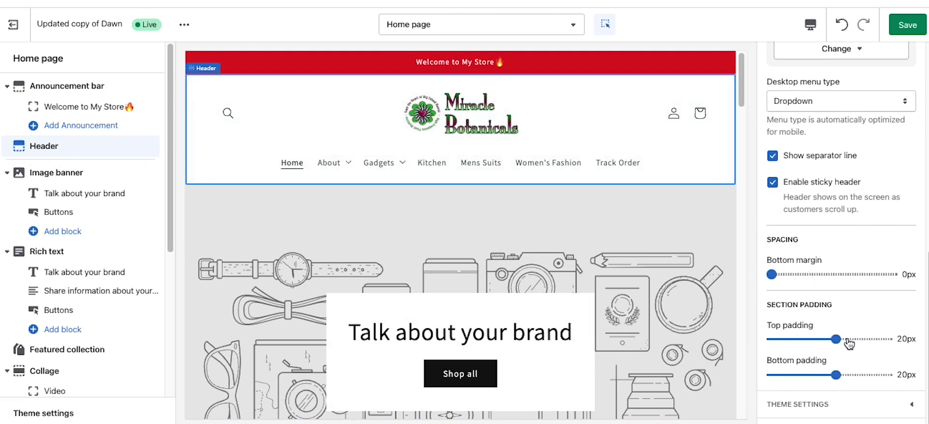
pyautogui.moveTo(812, 338); pyautogui.dragTo(783, 339)
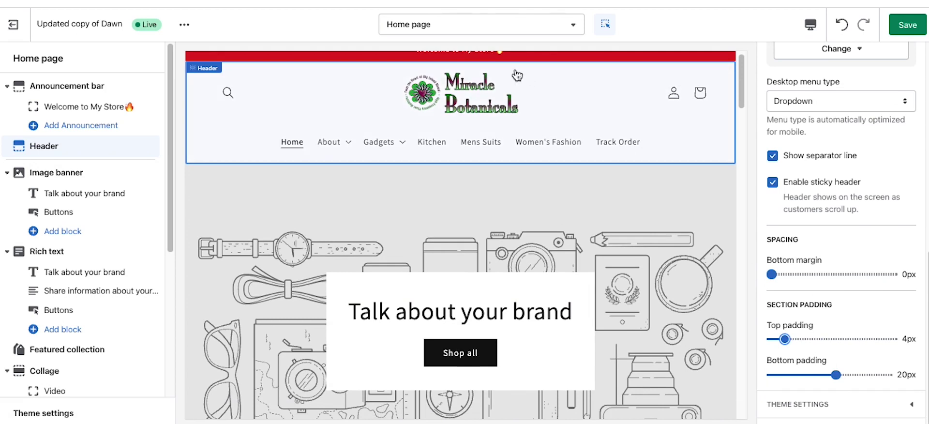
pyautogui.click(816, 340)
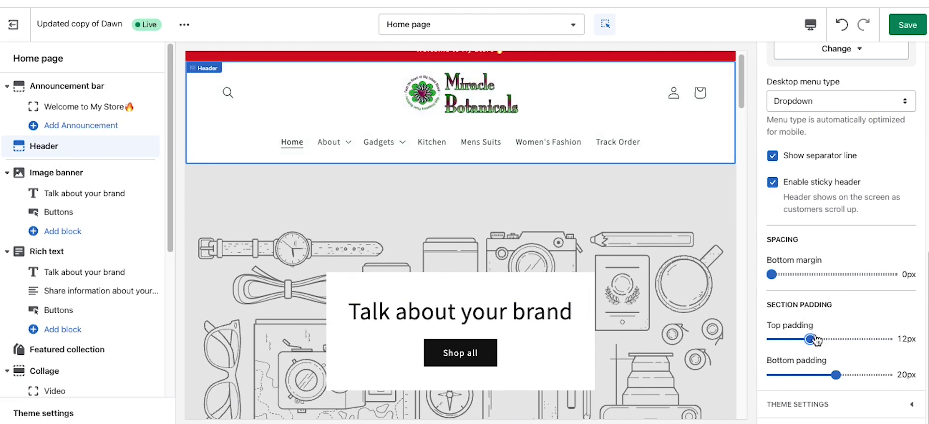
pyautogui.click(832, 339)
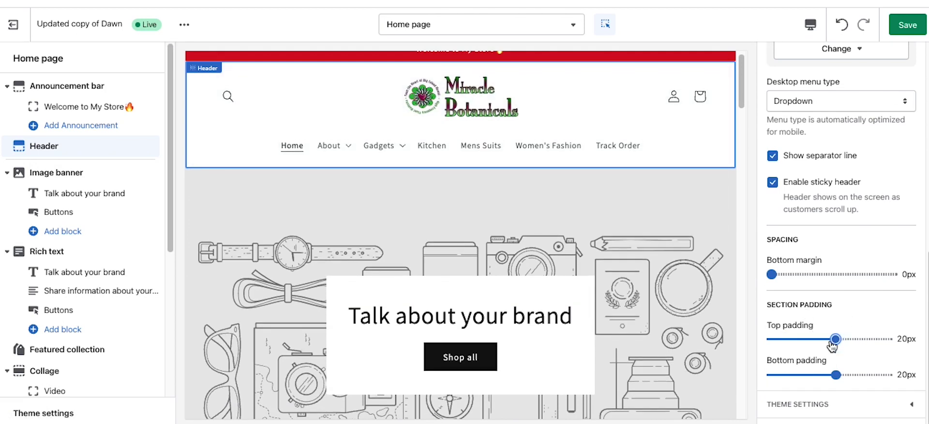
pyautogui.click(907, 30)
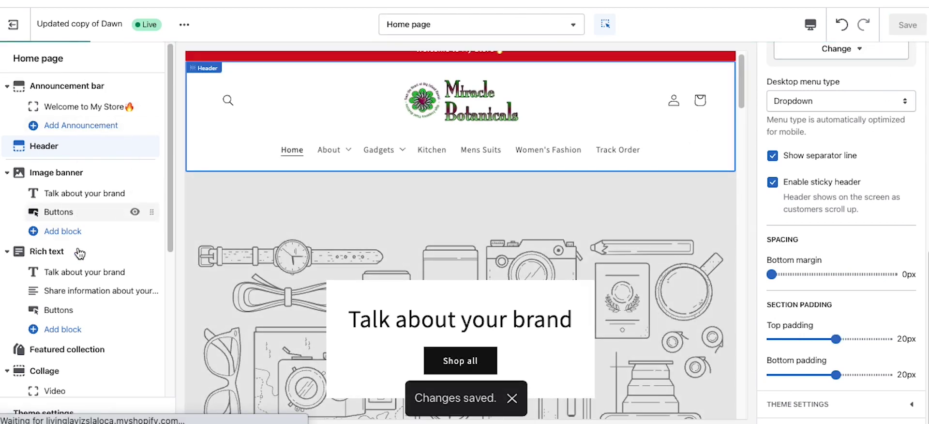
# Step: Add a second image banner button labelled 'test'
pyautogui.click(72, 193)
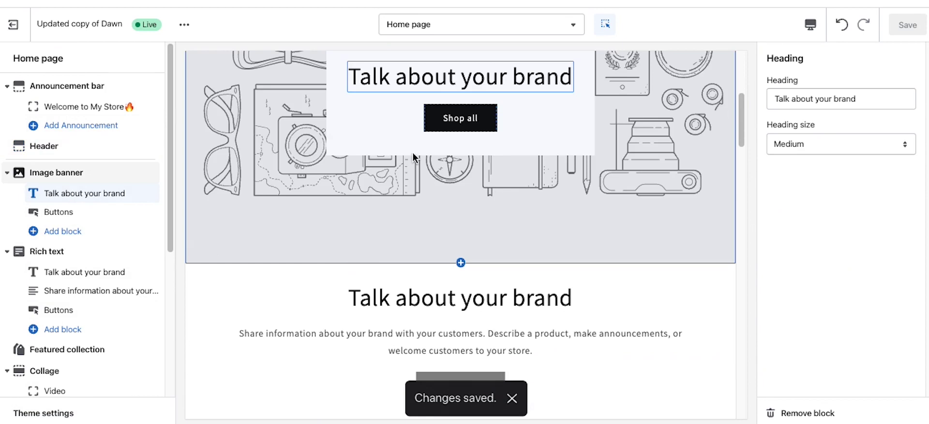
pyautogui.scroll(1, 446, 301)
pyautogui.scroll(1, 445, 301)
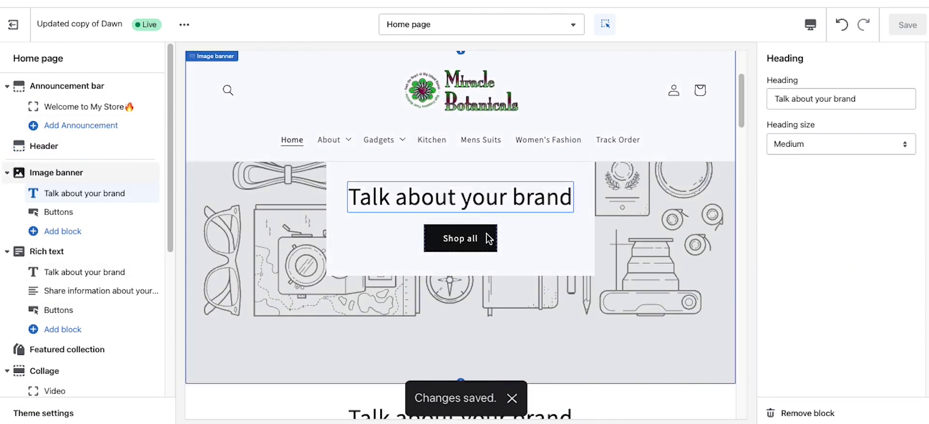
pyautogui.click(488, 237)
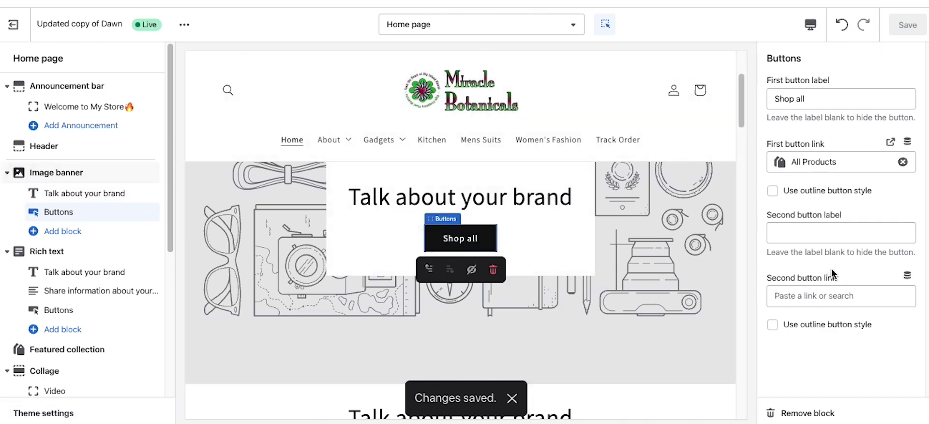
pyautogui.click(786, 234)
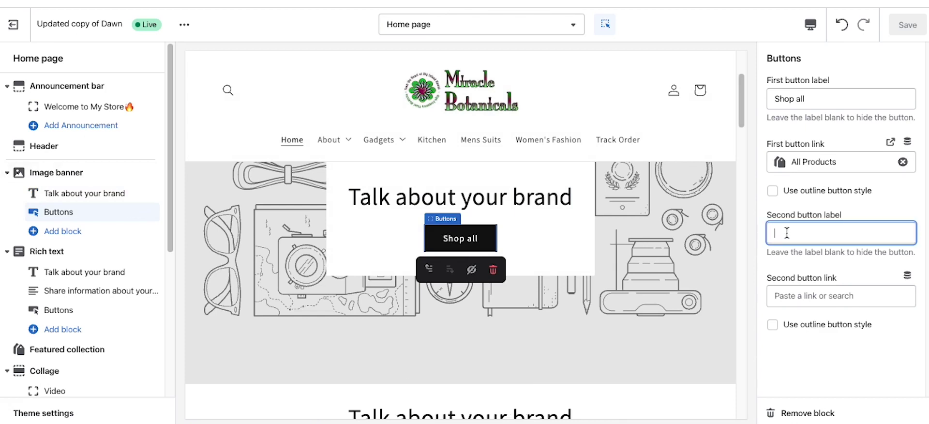
pyautogui.write('test')
# Step: Link the 'test' button to Blog 2, then follow Shop all to the collection page
pyautogui.click(780, 295)
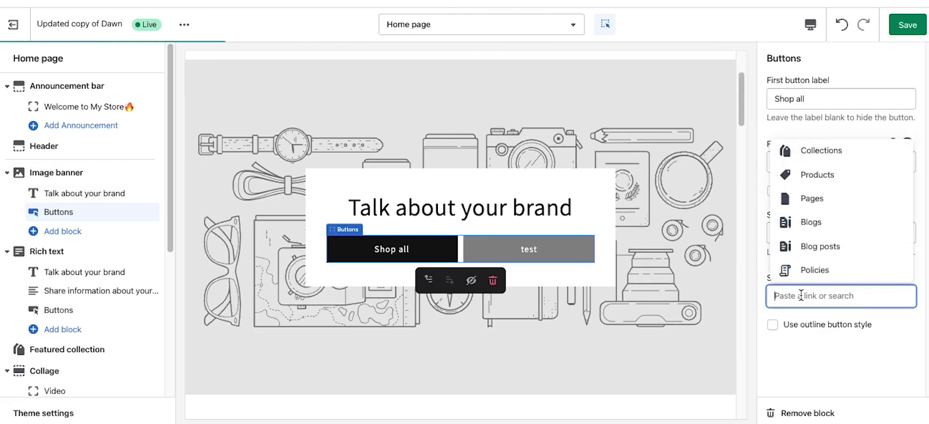
pyautogui.click(814, 249)
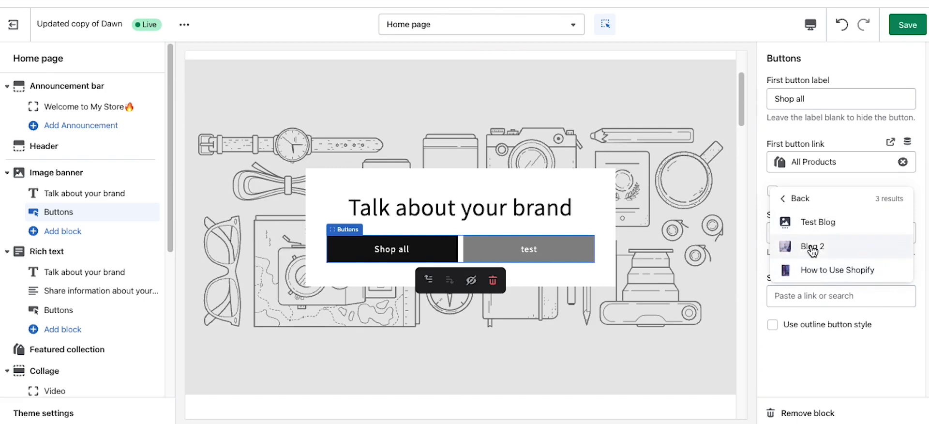
pyautogui.click(813, 247)
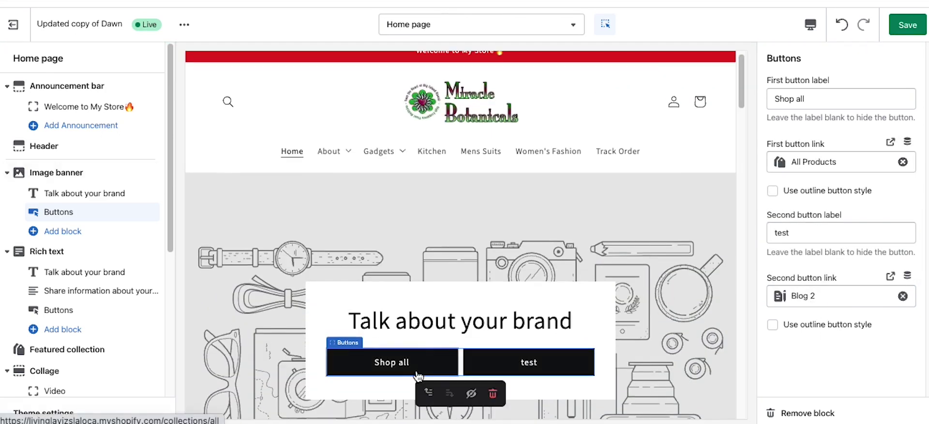
pyautogui.click(419, 369)
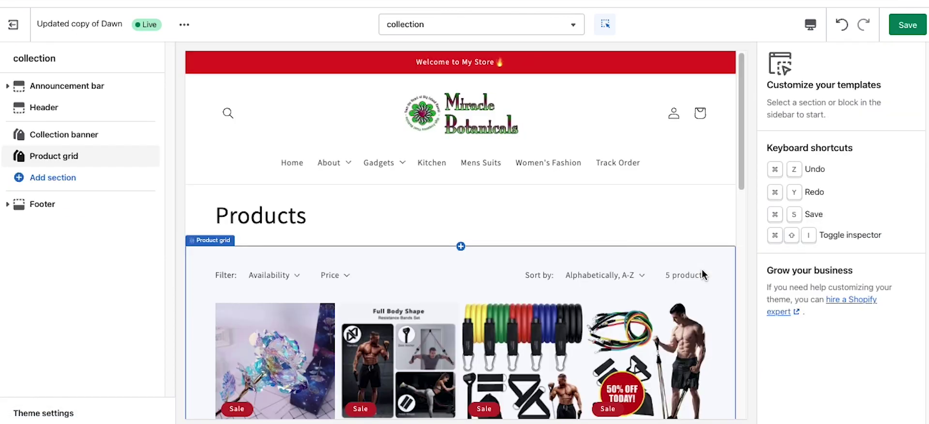
# Step: Discard unsaved edits, reopen the theme editor, and select the Image banner section
pyautogui.click(13, 24)
pyautogui.click(601, 268)
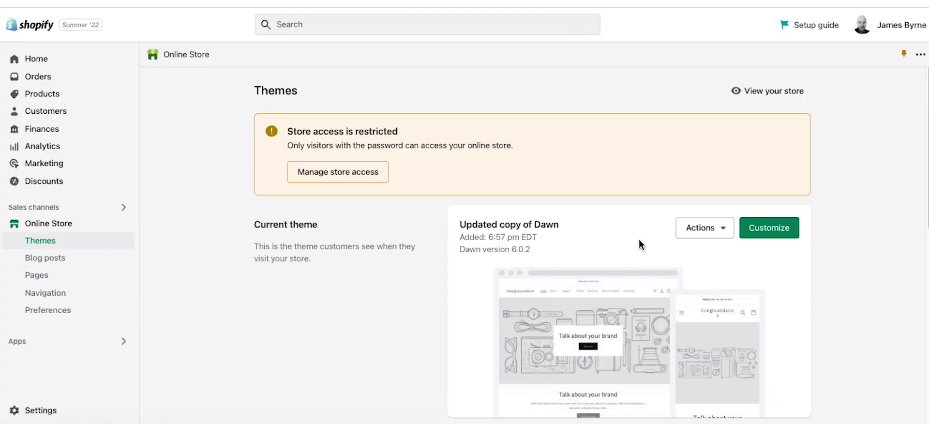
pyautogui.click(754, 231)
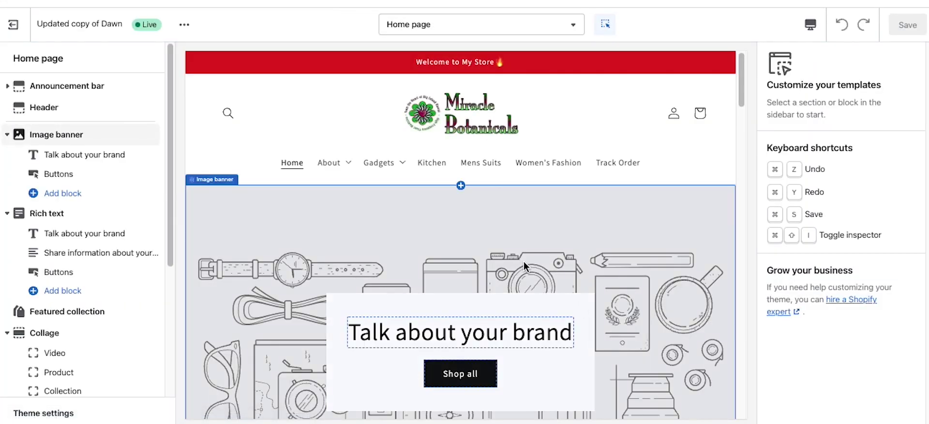
pyautogui.scroll(-3, 518, 264)
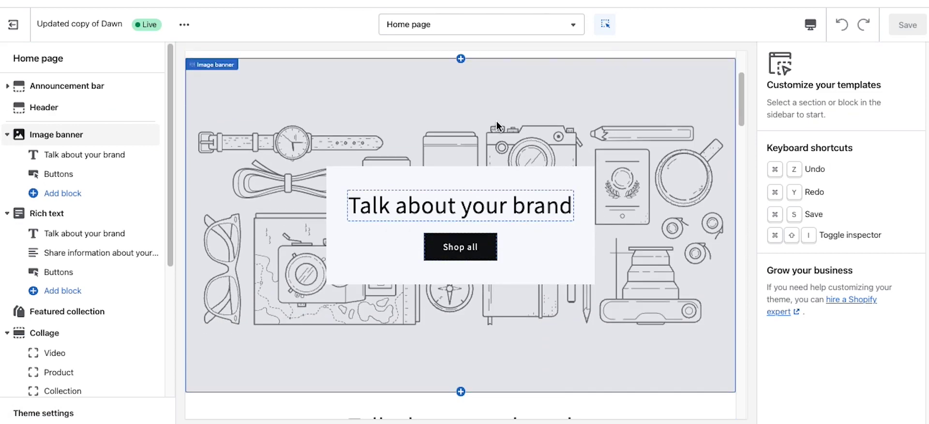
pyautogui.click(496, 121)
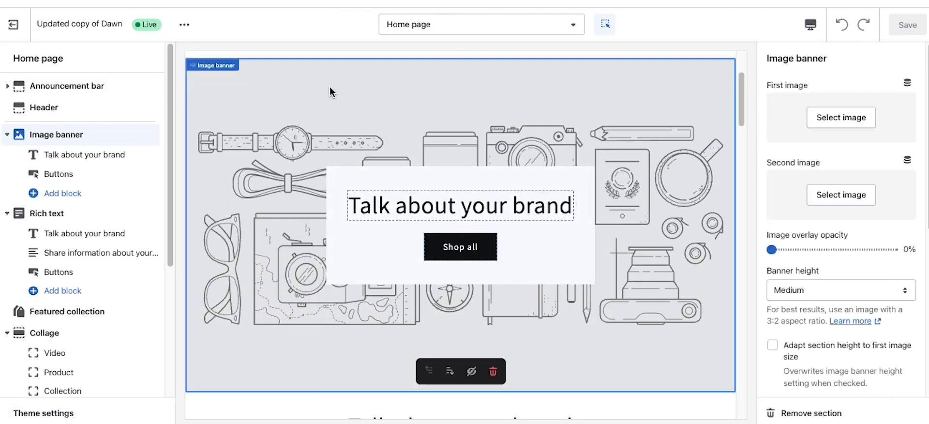
# Step: Collapse the Collage, Multicolumn and Rich text sections in the sidebar
pyautogui.scroll(2, 556, 291)
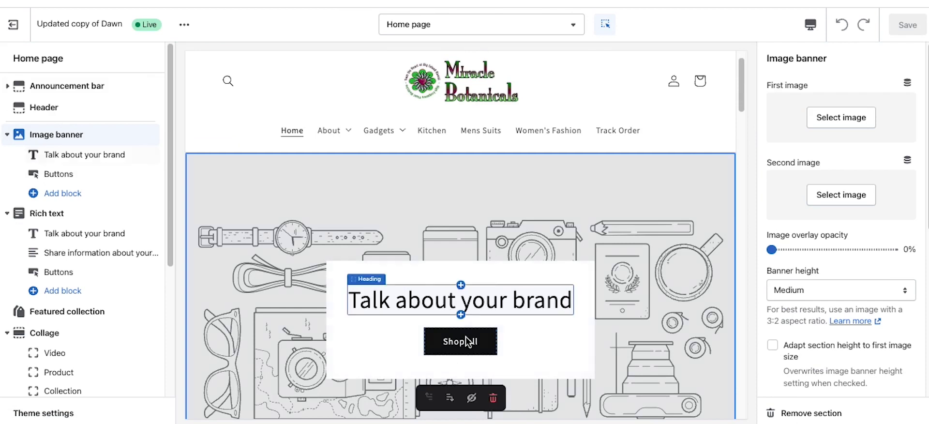
pyautogui.scroll(-2, 272, 304)
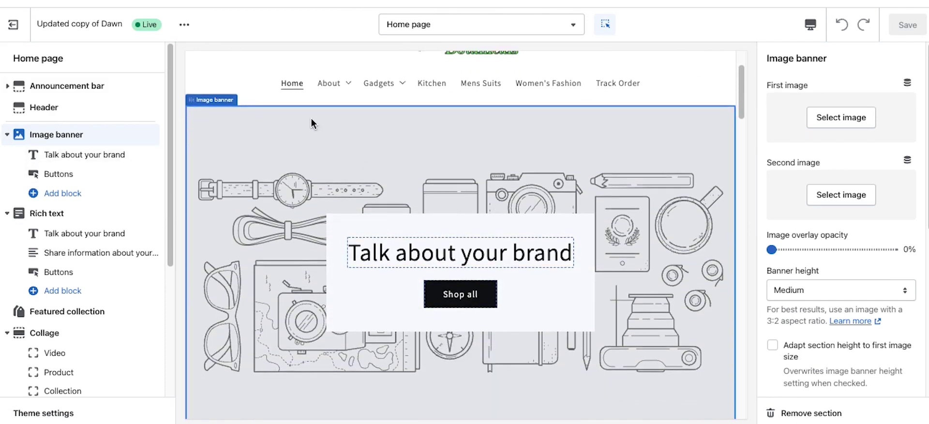
pyautogui.scroll(-1, 118, 274)
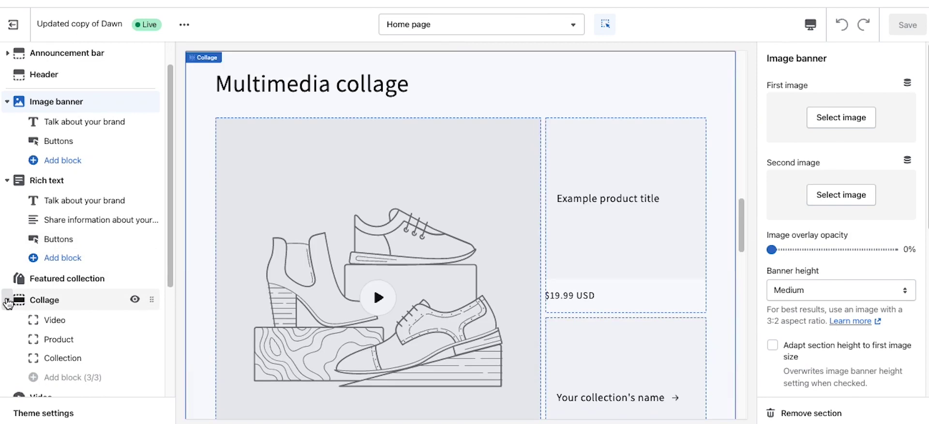
pyautogui.click(8, 300)
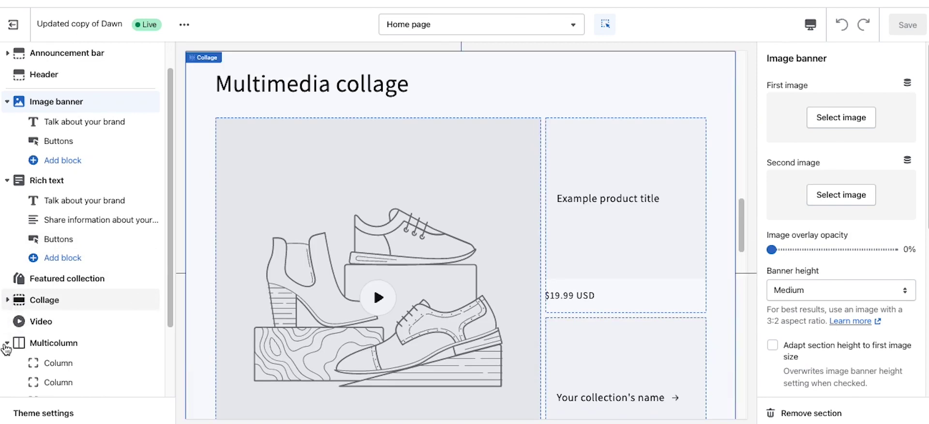
pyautogui.click(7, 343)
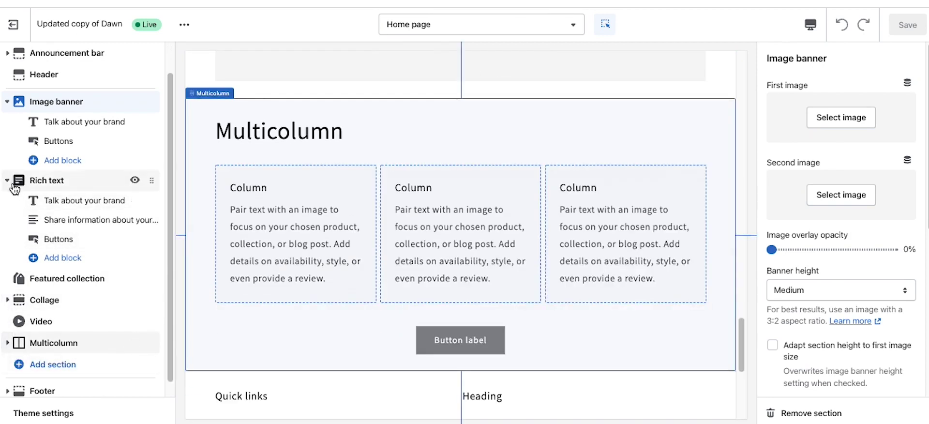
pyautogui.click(7, 180)
# Step: Collapse Image banner and drag Featured collection above it in the section list
pyautogui.click(7, 135)
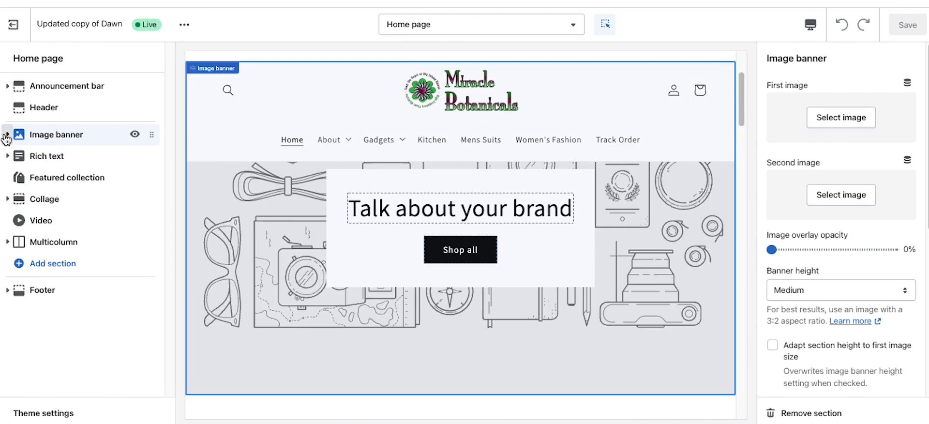
pyautogui.scroll(-5, 396, 217)
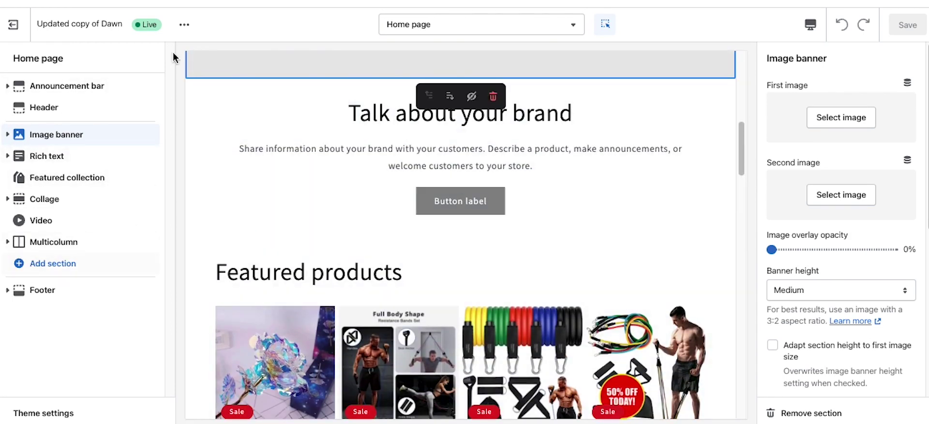
pyautogui.moveTo(150, 178); pyautogui.dragTo(136, 141)
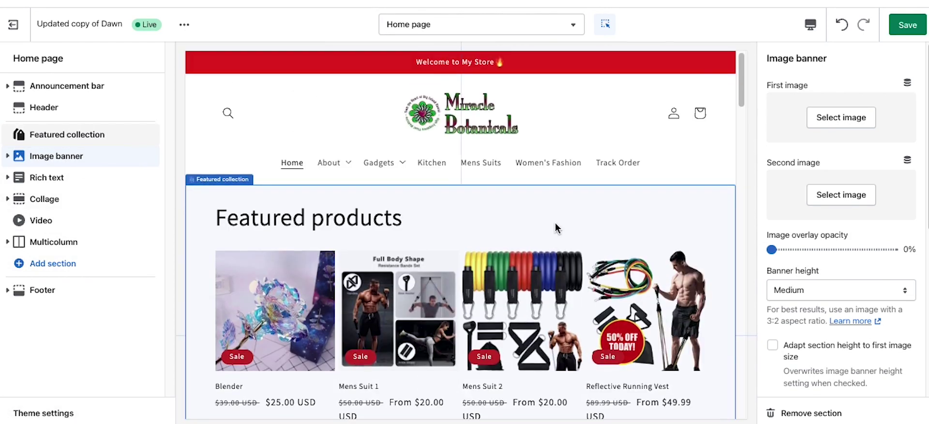
pyautogui.scroll(-3, 555, 223)
pyautogui.scroll(-8, 555, 224)
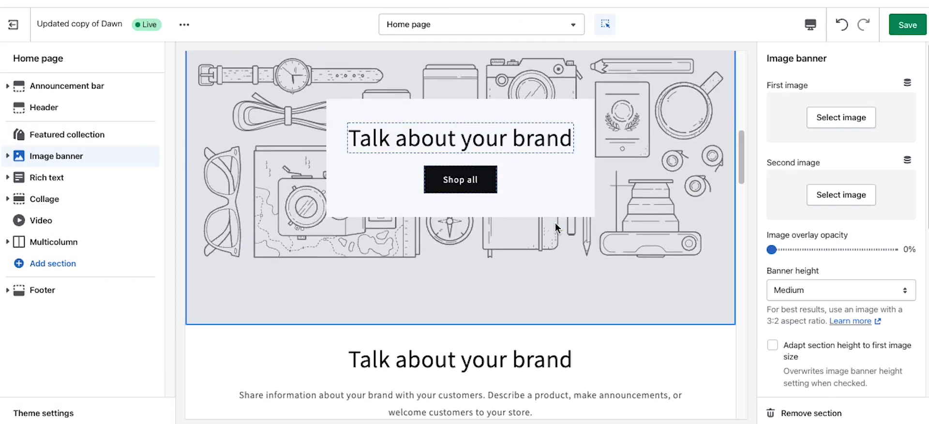
pyautogui.scroll(-3, 555, 223)
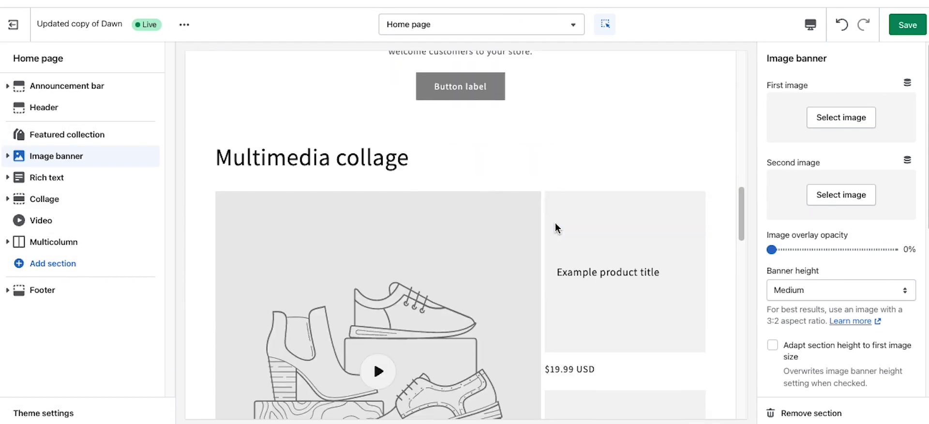
pyautogui.scroll(2, 555, 223)
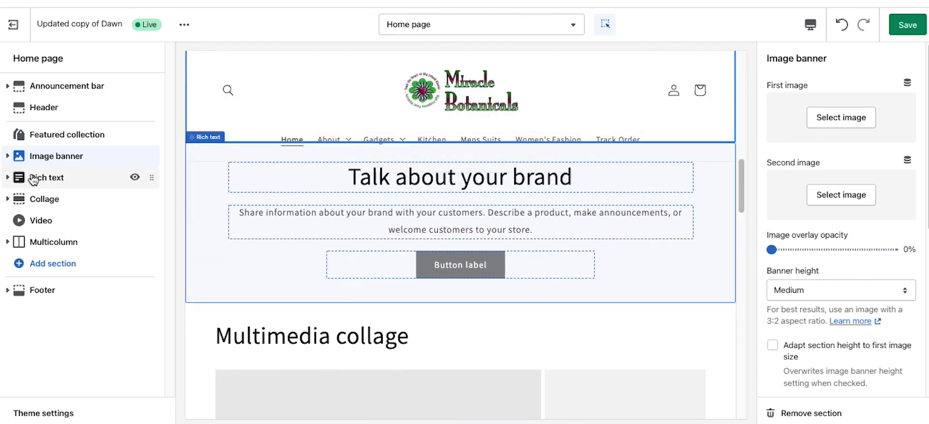
# Step: Open the Rich text 'Talk about your brand' heading settings and select its text
pyautogui.click(25, 179)
pyautogui.click(63, 199)
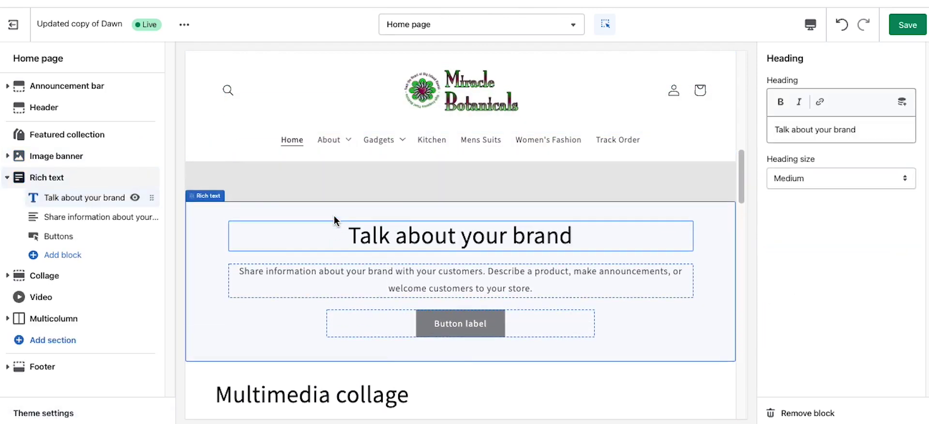
pyautogui.click(865, 129)
pyautogui.moveTo(865, 128); pyautogui.dragTo(775, 126)
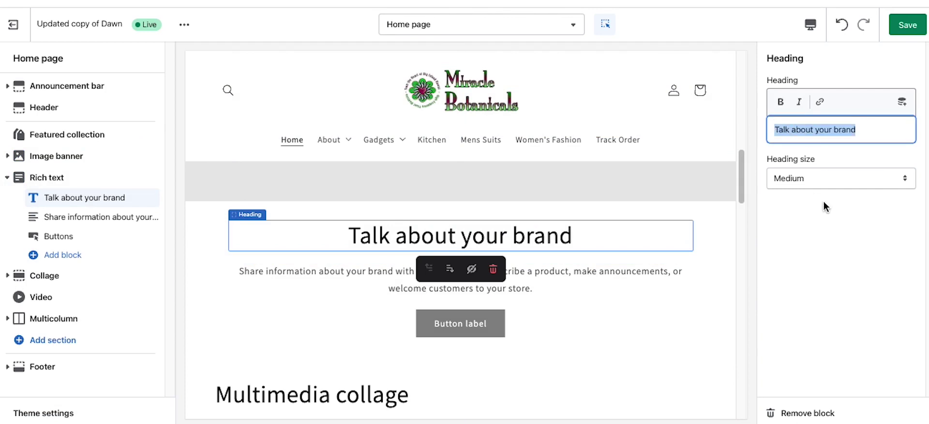
# Step: Try Large heading size, set it back to Medium, and select the Buttons block
pyautogui.click(812, 176)
pyautogui.click(805, 194)
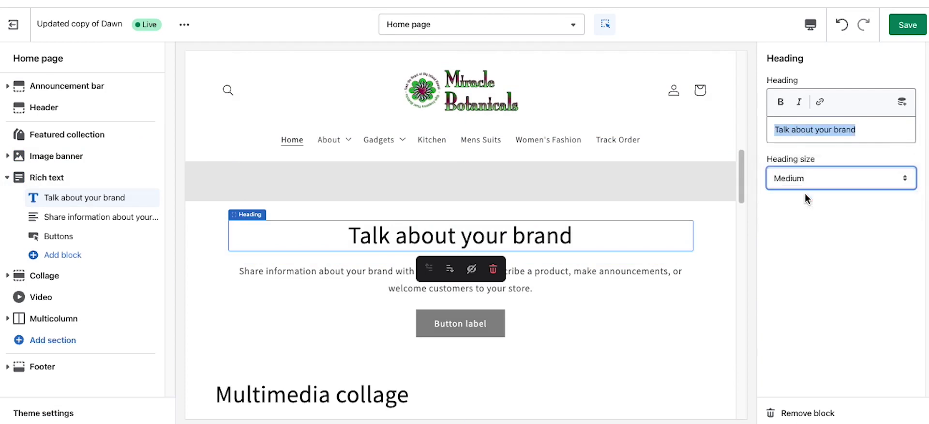
pyautogui.click(811, 179)
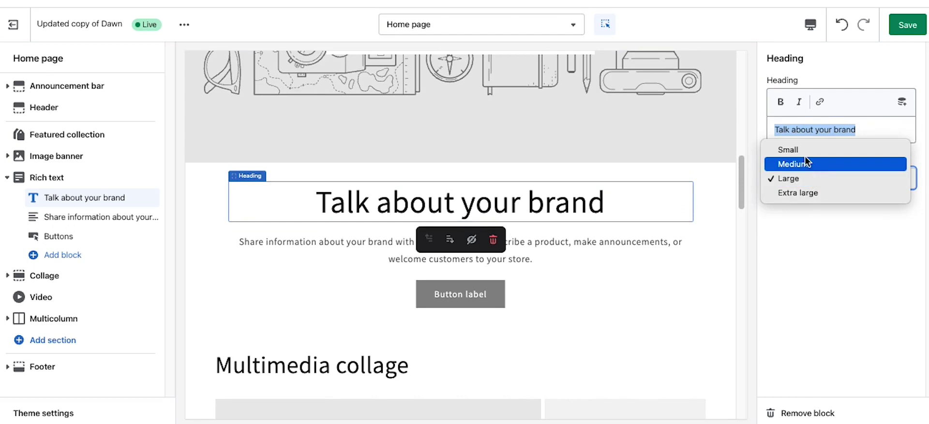
pyautogui.click(805, 158)
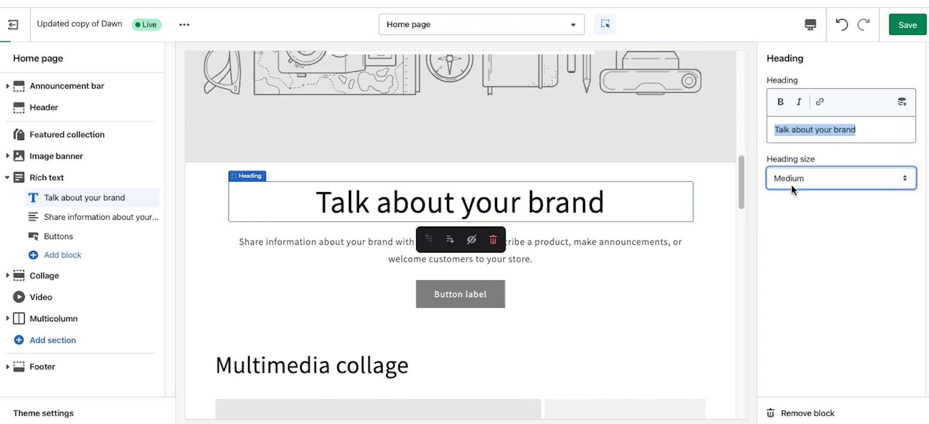
pyautogui.click(433, 283)
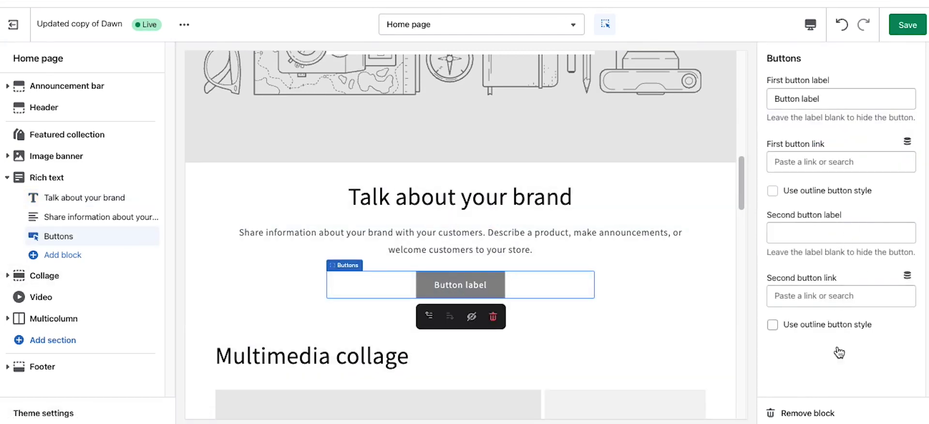
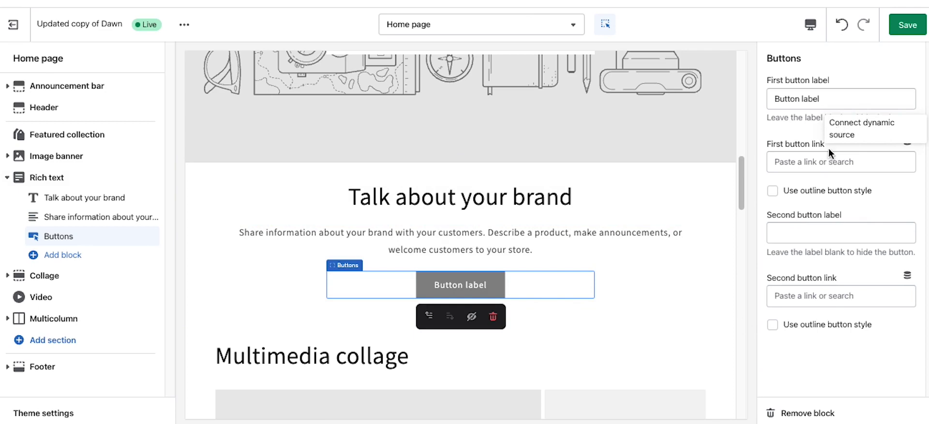
# Step: Link the rich text's first button to the Gadgets Manual collection, keeping it solid
pyautogui.click(790, 164)
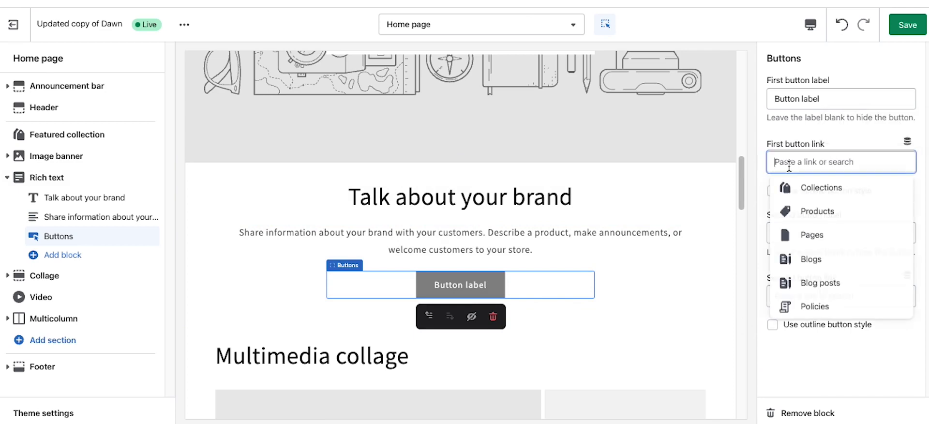
pyautogui.click(818, 187)
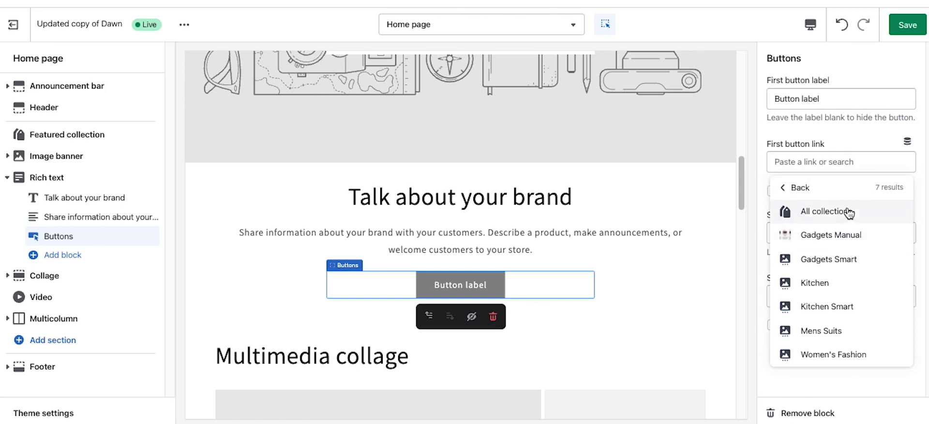
pyautogui.click(812, 235)
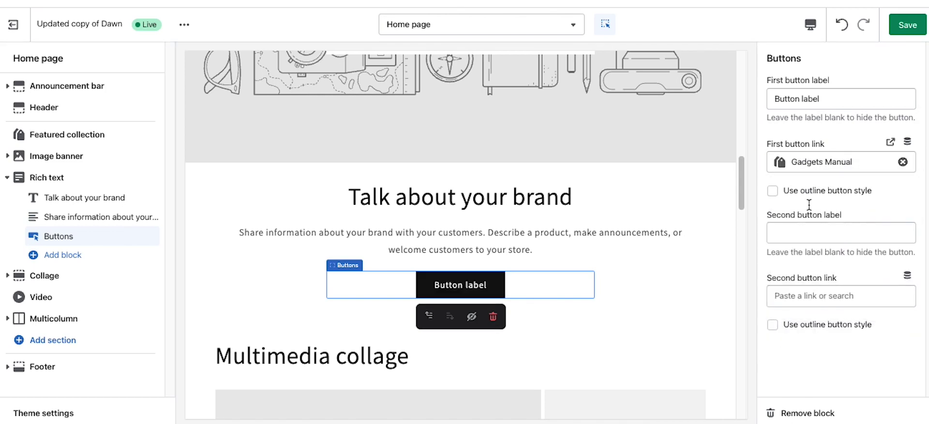
pyautogui.click(773, 191)
# Step: Leave the second button label empty and go to Theme settings
pyautogui.click(814, 235)
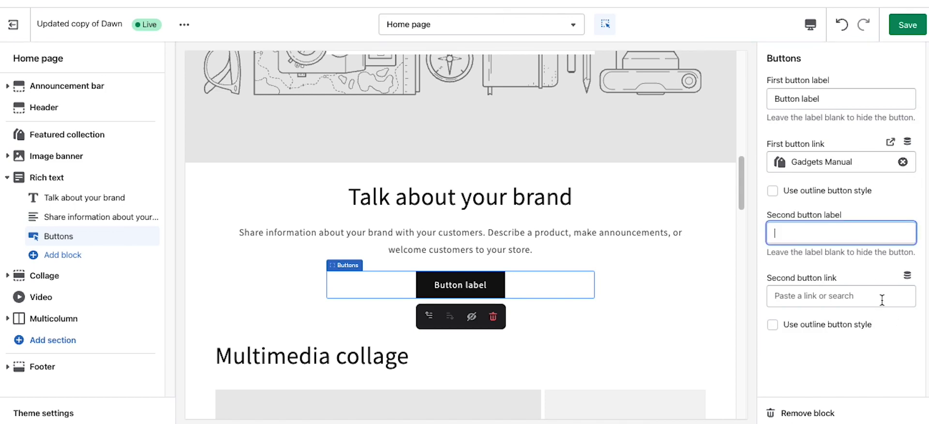
pyautogui.click(823, 367)
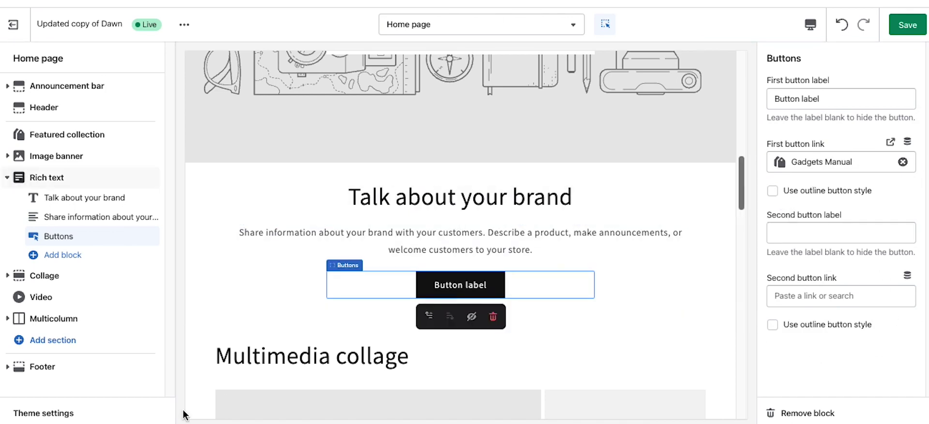
pyautogui.click(44, 413)
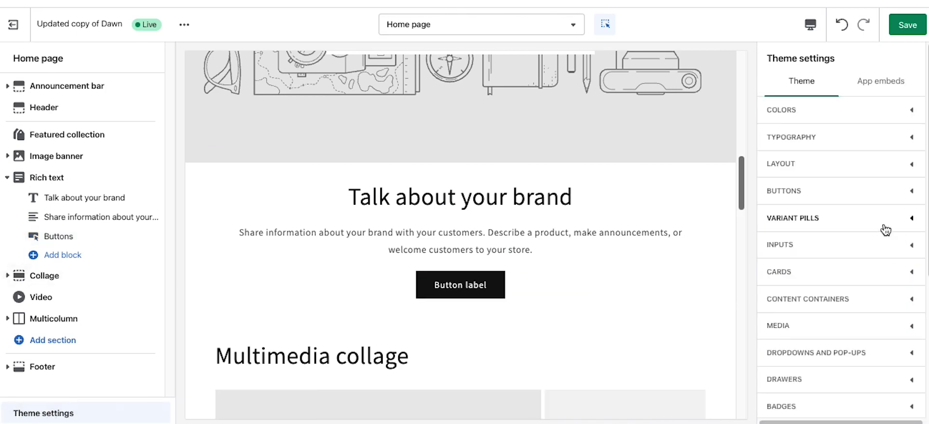
# Step: Change the body font to Bio Rhyme after previewing Archivo Narrow
pyautogui.click(838, 192)
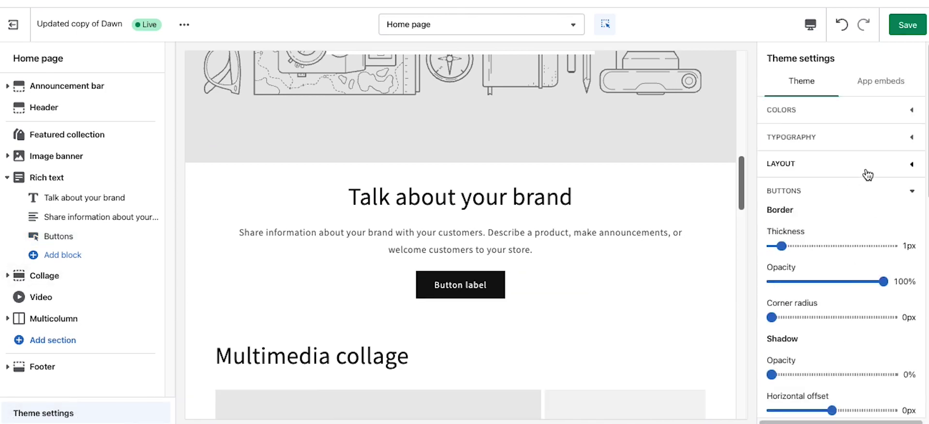
pyautogui.click(913, 193)
pyautogui.click(885, 139)
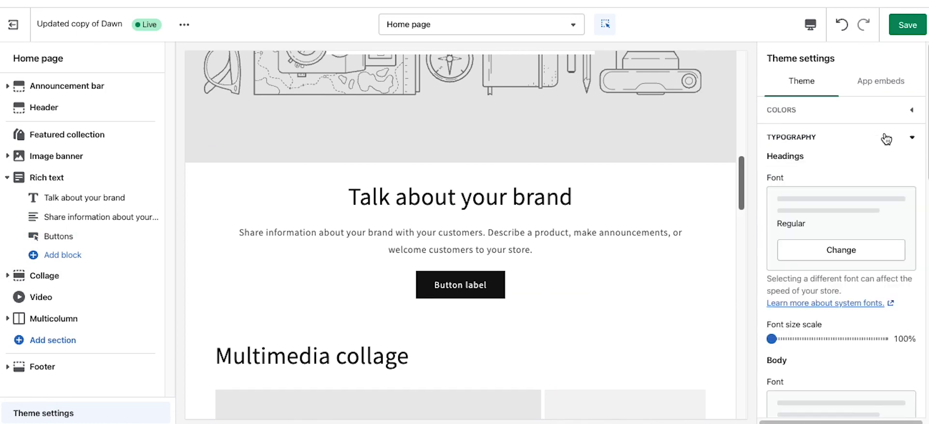
pyautogui.scroll(-5, 860, 228)
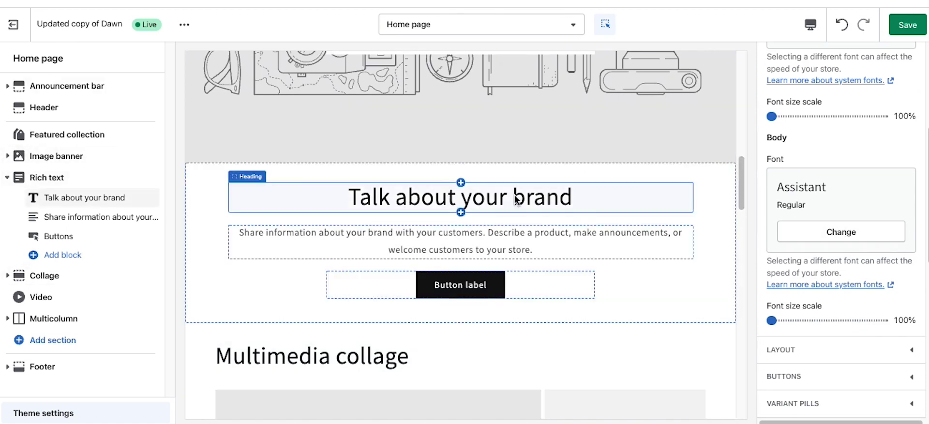
pyautogui.click(846, 233)
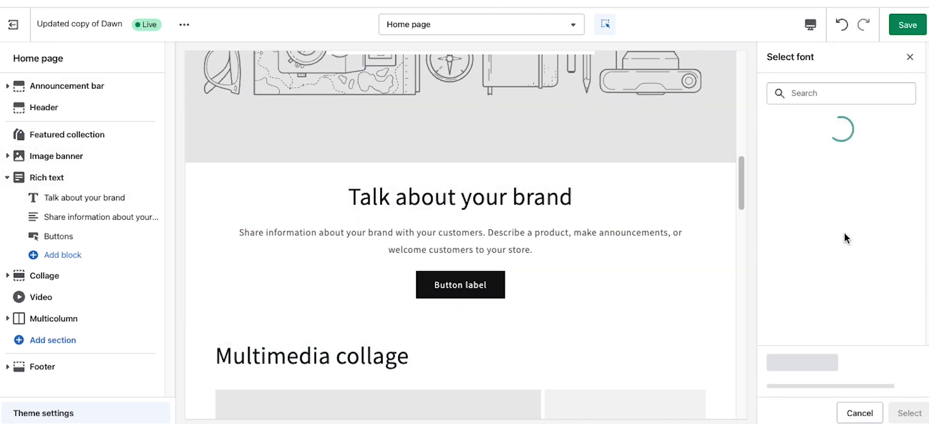
pyautogui.scroll(-3, 844, 233)
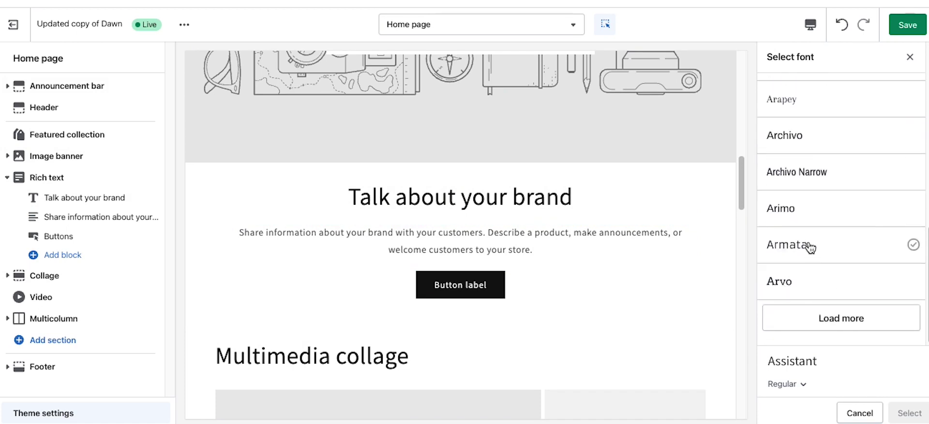
pyautogui.click(823, 177)
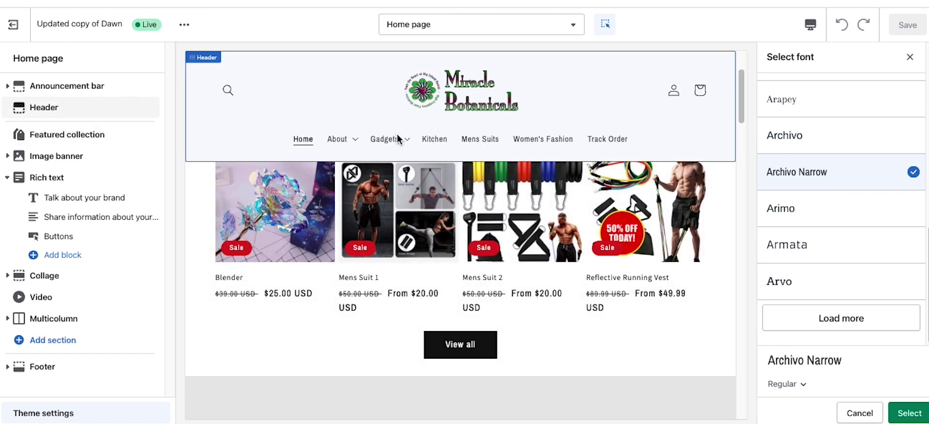
pyautogui.scroll(-5, 494, 165)
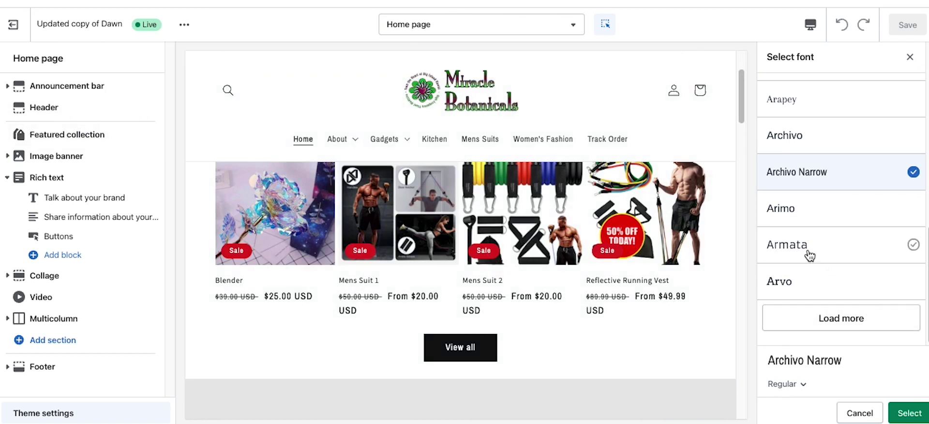
pyautogui.click(834, 318)
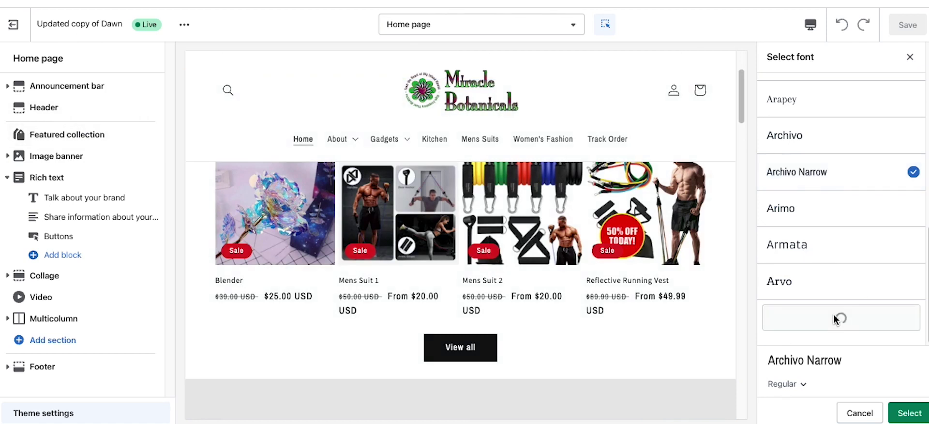
pyautogui.scroll(-5, 842, 289)
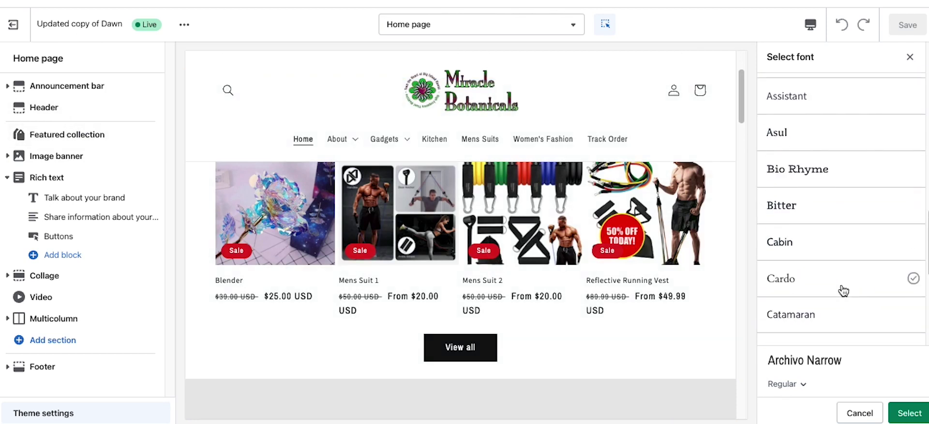
pyautogui.click(820, 169)
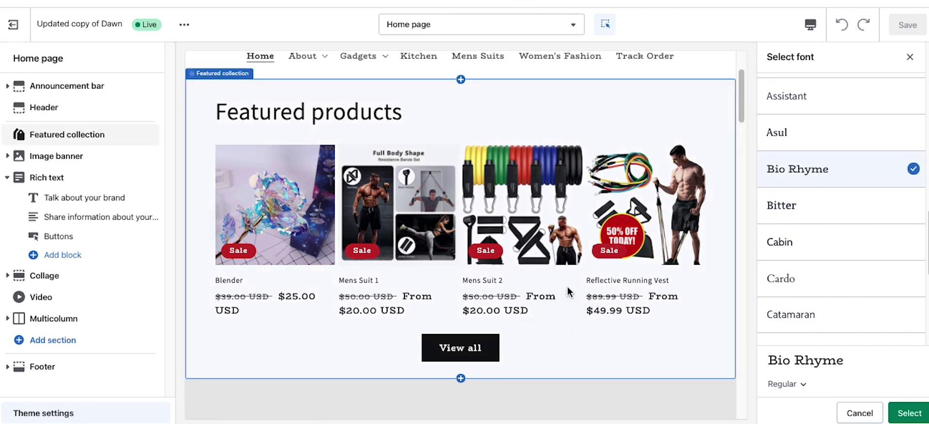
pyautogui.scroll(-7, 532, 280)
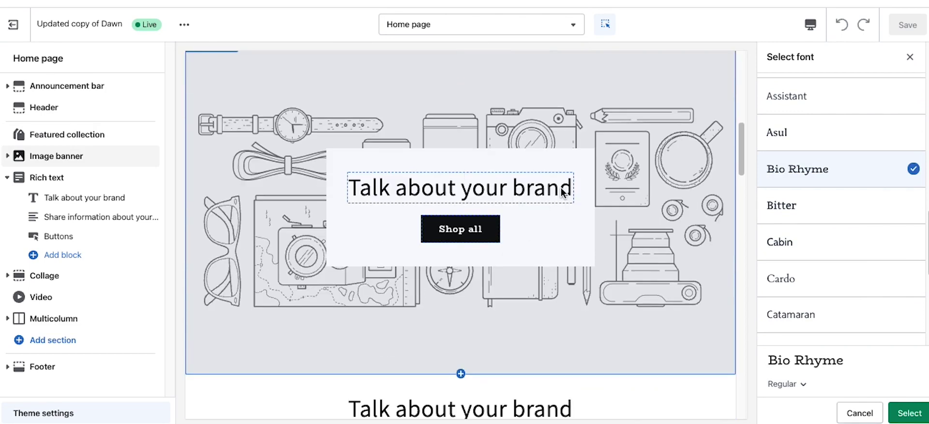
pyautogui.click(911, 413)
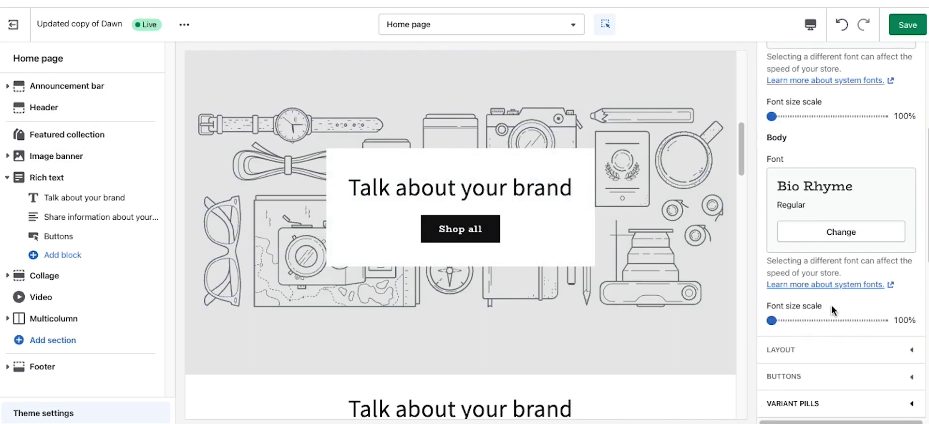
# Step: Set the headings font to Chivo
pyautogui.scroll(-4, 823, 217)
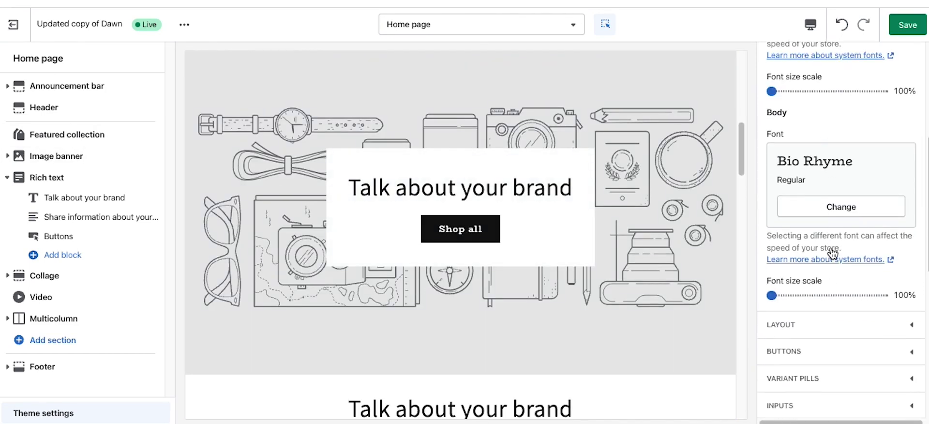
pyautogui.scroll(5, 825, 208)
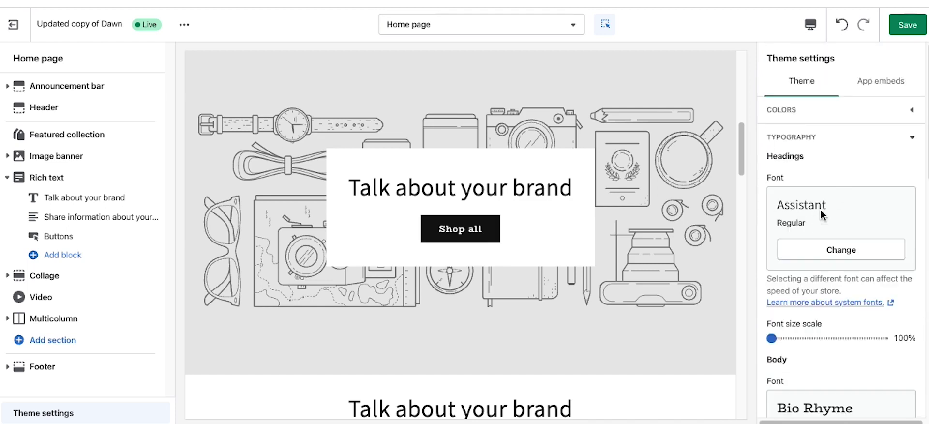
pyautogui.click(831, 251)
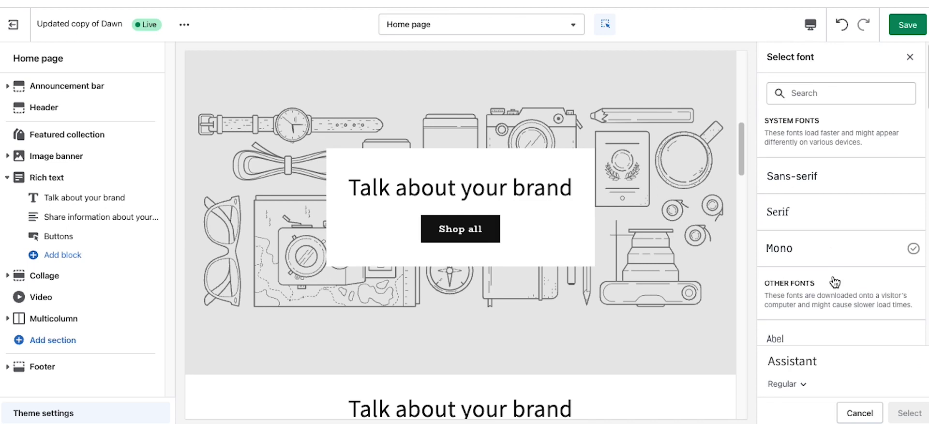
pyautogui.scroll(-5, 832, 276)
pyautogui.scroll(-1, 828, 280)
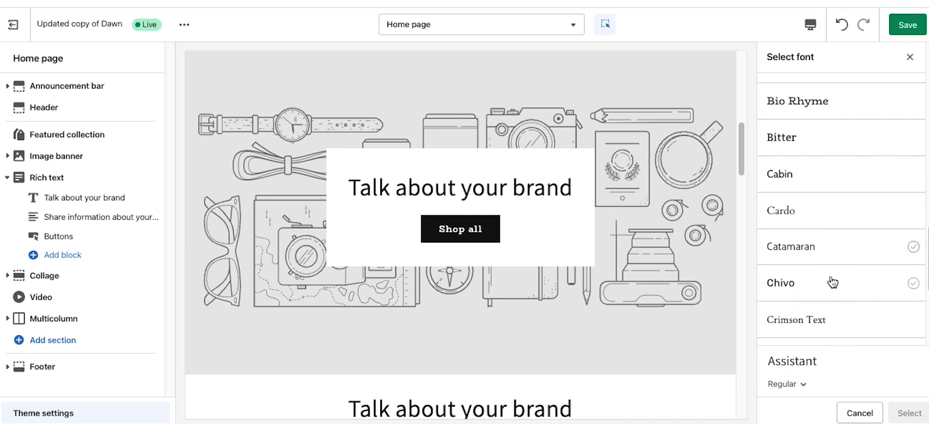
pyautogui.click(828, 284)
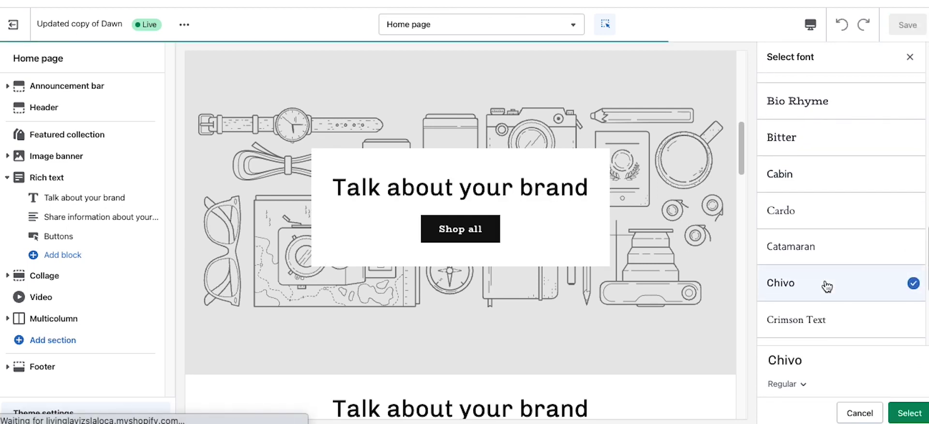
pyautogui.click(901, 414)
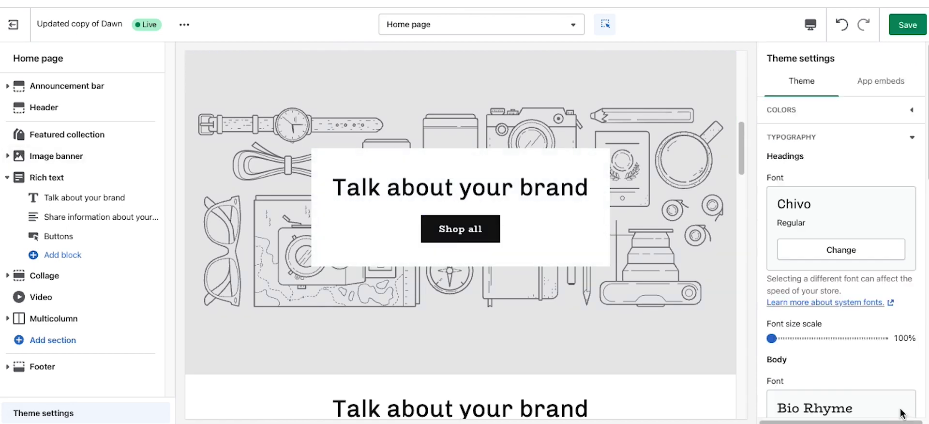
pyautogui.scroll(-8, 870, 343)
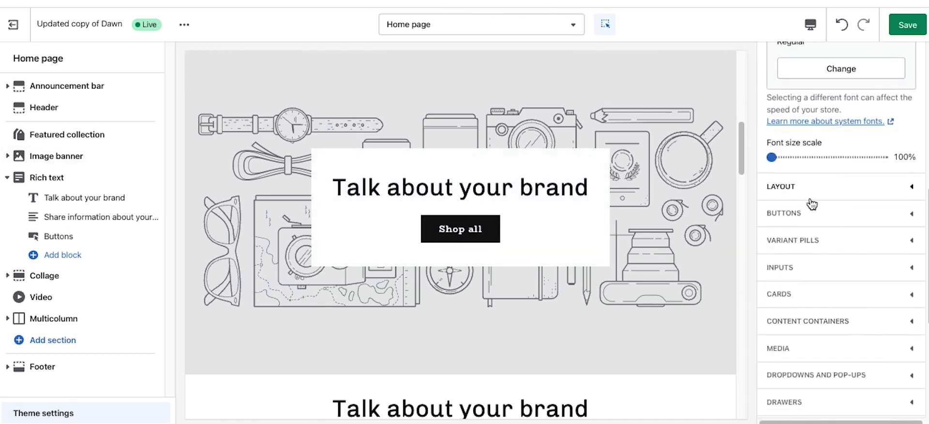
pyautogui.scroll(-3, 815, 357)
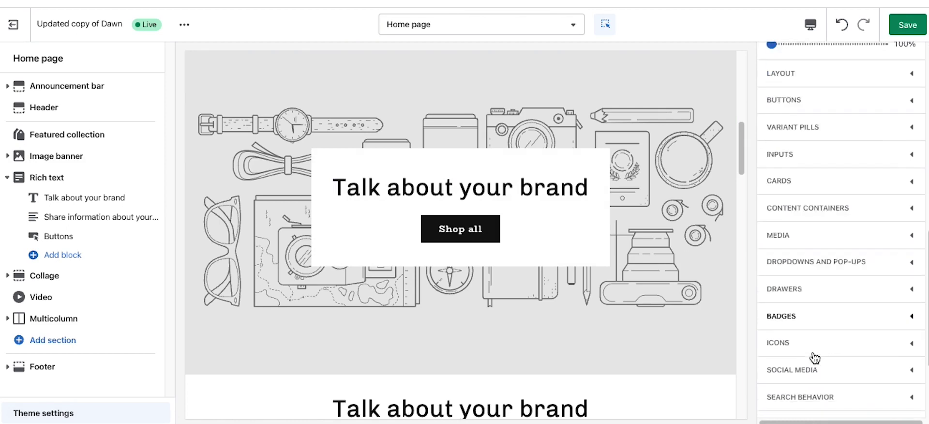
pyautogui.scroll(-1, 814, 351)
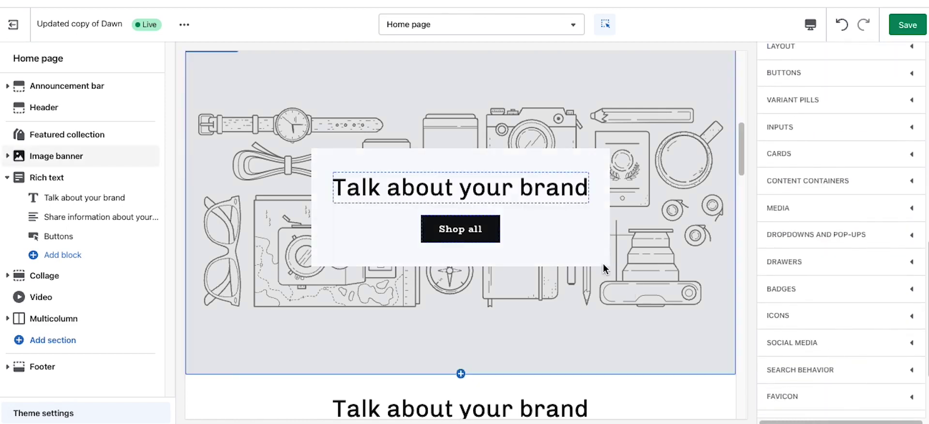
pyautogui.scroll(-15, 607, 267)
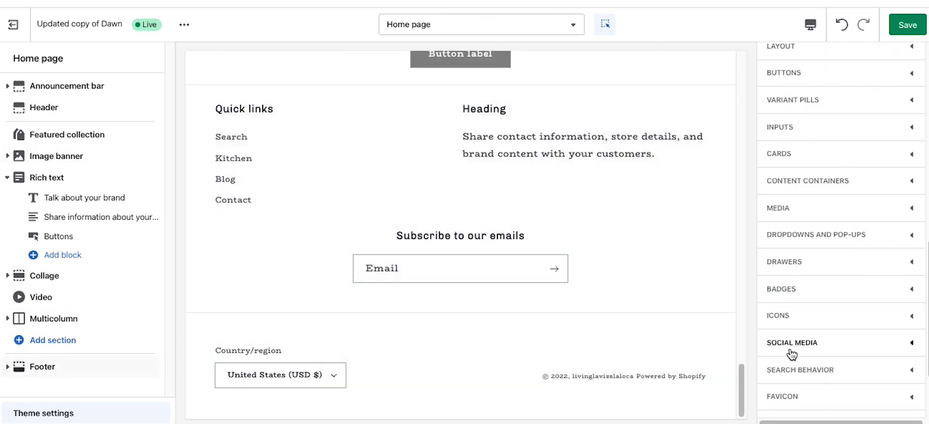
# Step: Enter # as the Twitter, Facebook, Pinterest, Instagram and Tumblr social links
pyautogui.click(822, 350)
pyautogui.scroll(-6, 829, 300)
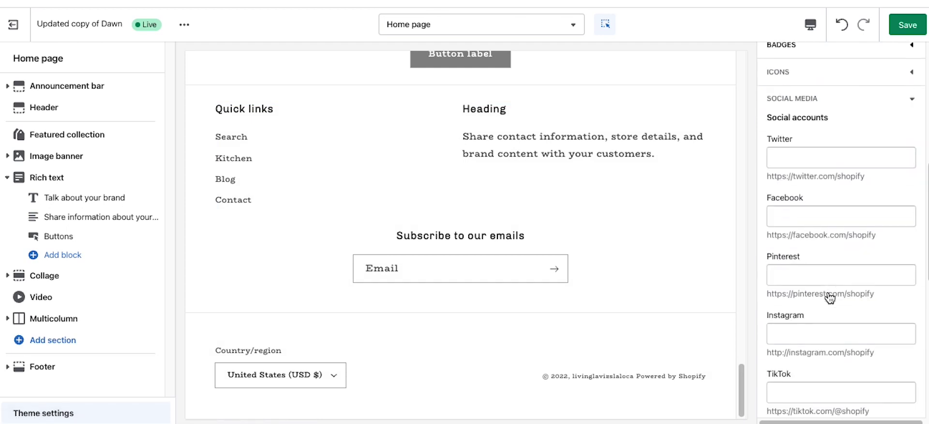
pyautogui.click(787, 130)
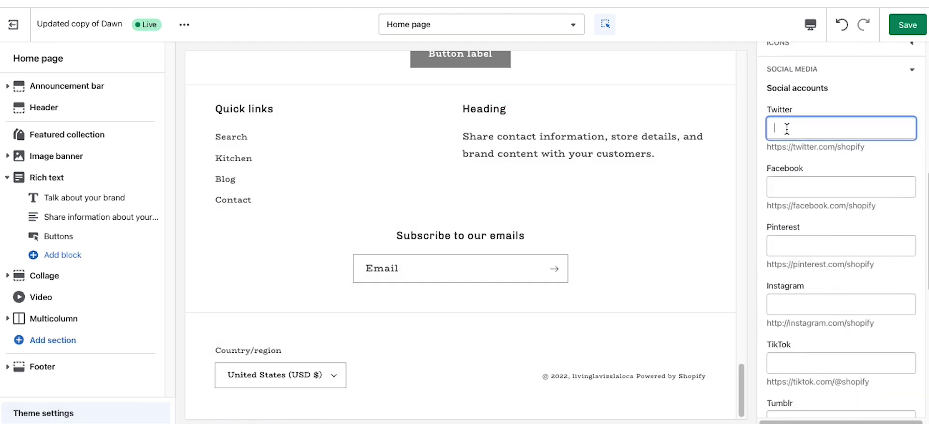
pyautogui.click(805, 190)
pyautogui.write('#')
pyautogui.click(785, 250)
pyautogui.write('#')
pyautogui.click(796, 308)
pyautogui.write('#')
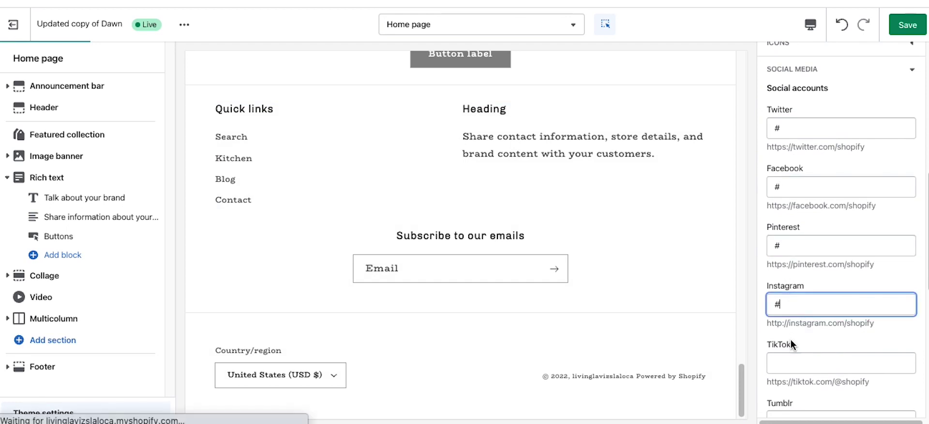
pyautogui.scroll(-3, 791, 340)
pyautogui.click(794, 293)
pyautogui.write('#')
# Step: Enter # for the TikTok, Snapchat, YouTube and Vimeo links and save the theme
pyautogui.click(789, 234)
pyautogui.write('#')
pyautogui.click(792, 356)
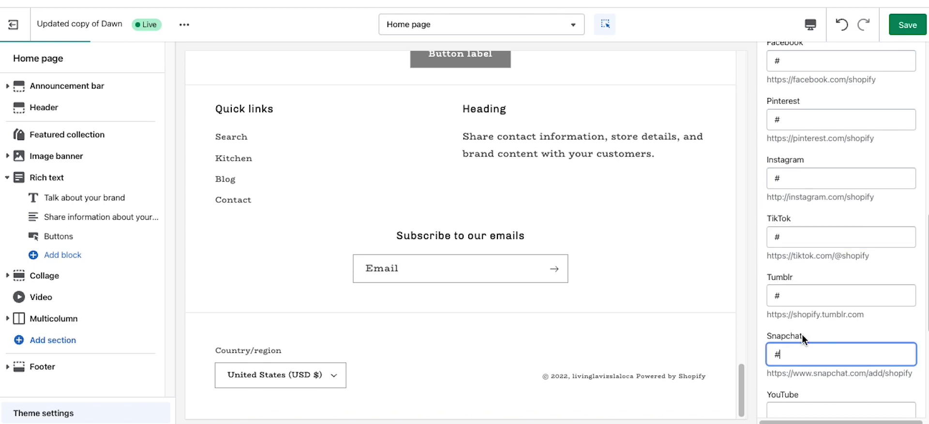
pyautogui.scroll(-6, 802, 335)
pyautogui.click(791, 162)
pyautogui.write('#')
pyautogui.click(794, 213)
pyautogui.write('#')
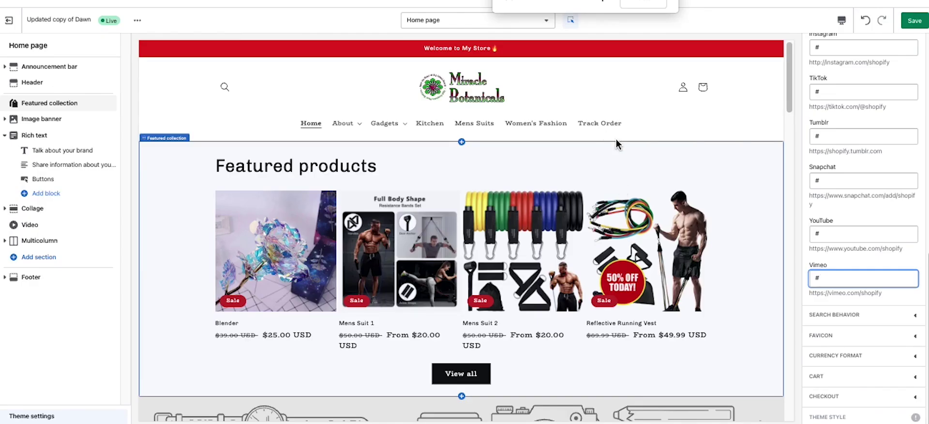
pyautogui.scroll(-15, 657, 259)
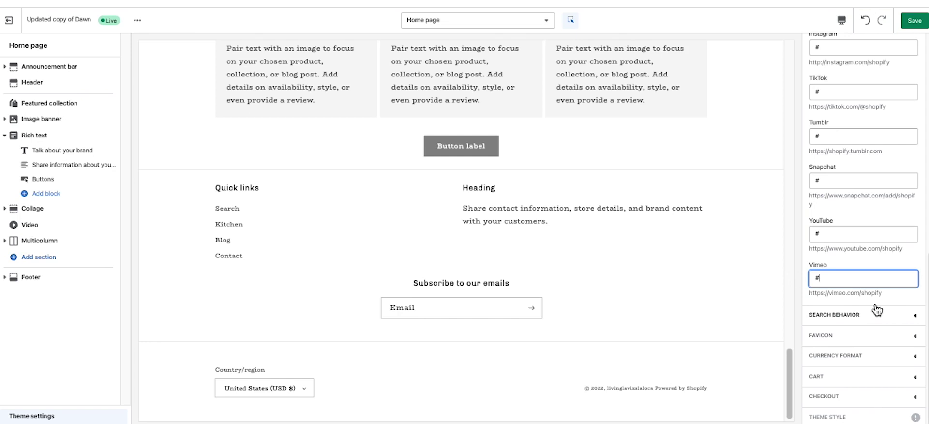
pyautogui.click(914, 21)
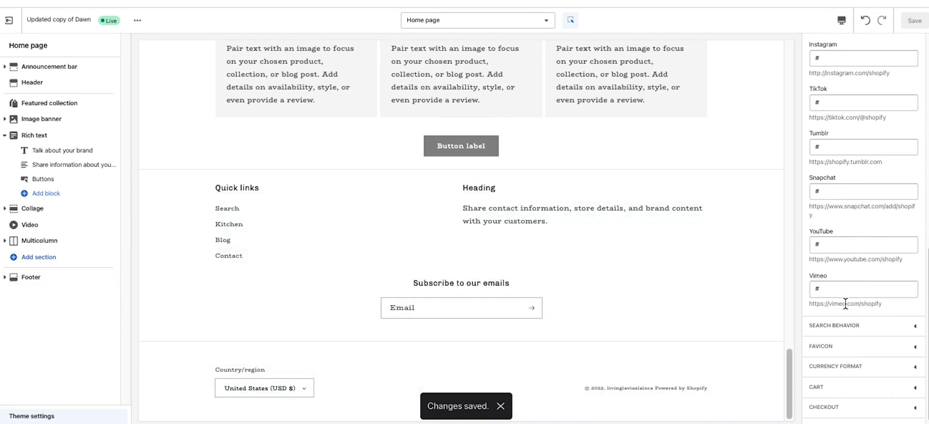
pyautogui.scroll(-1, 840, 304)
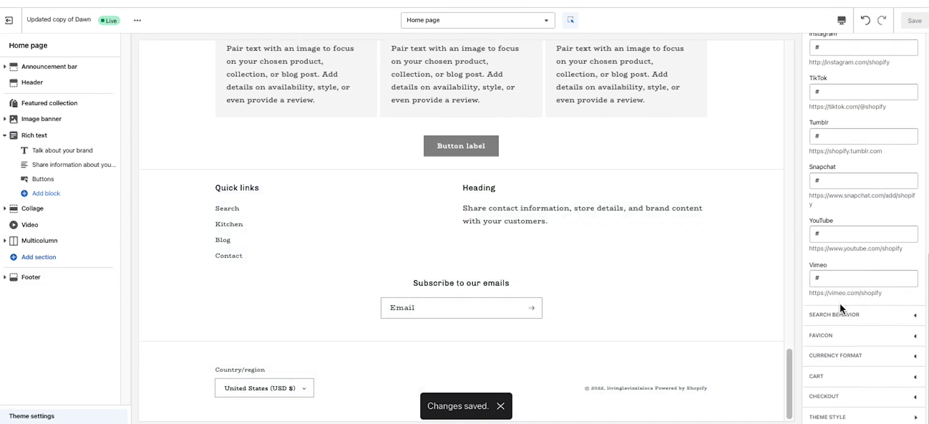
# Step: Set the Miracle Botanicals logo from the image library as the favicon and save
pyautogui.click(842, 345)
pyautogui.click(870, 311)
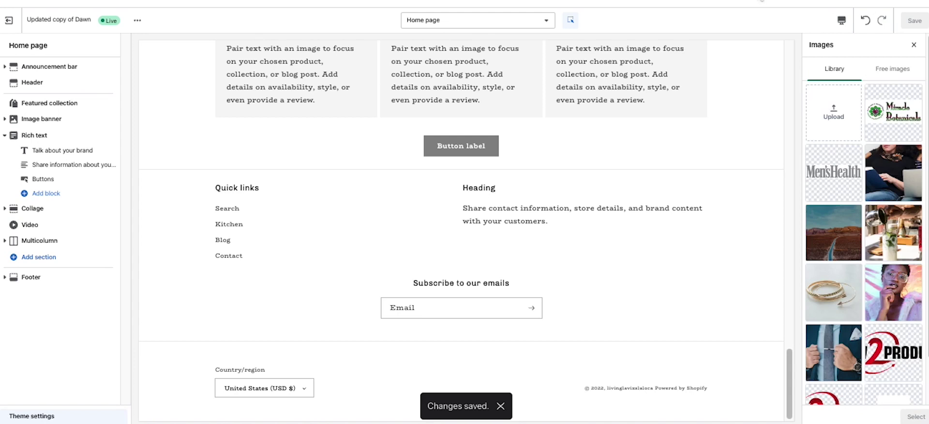
pyautogui.scroll(-1, 864, 237)
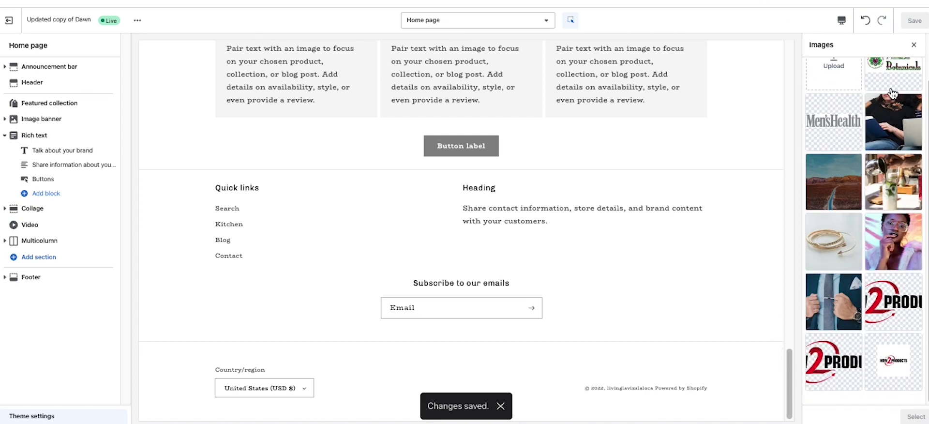
pyautogui.scroll(1, 892, 94)
pyautogui.click(897, 108)
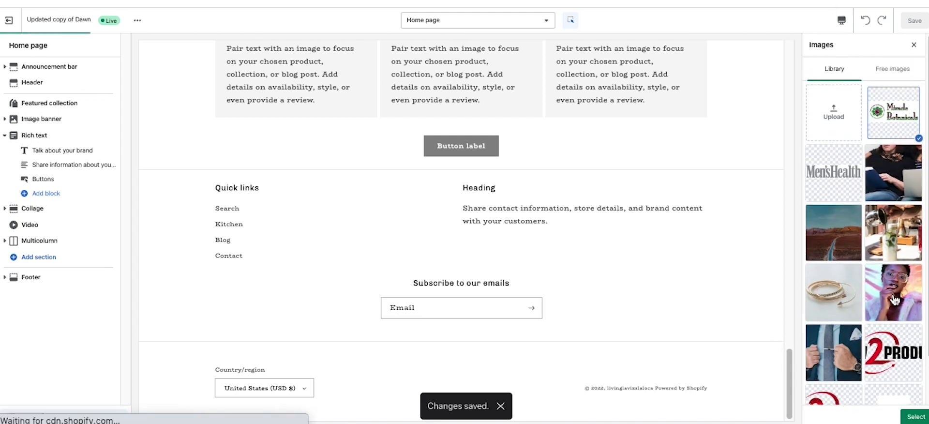
pyautogui.click(916, 416)
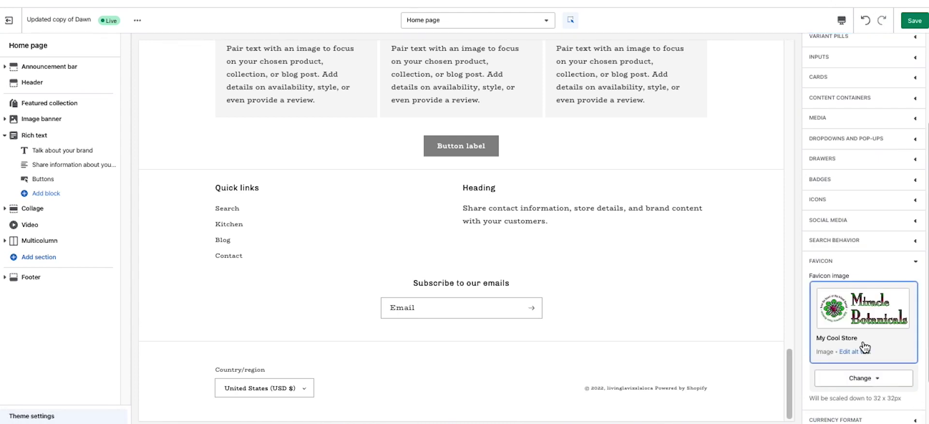
pyautogui.scroll(-1, 865, 347)
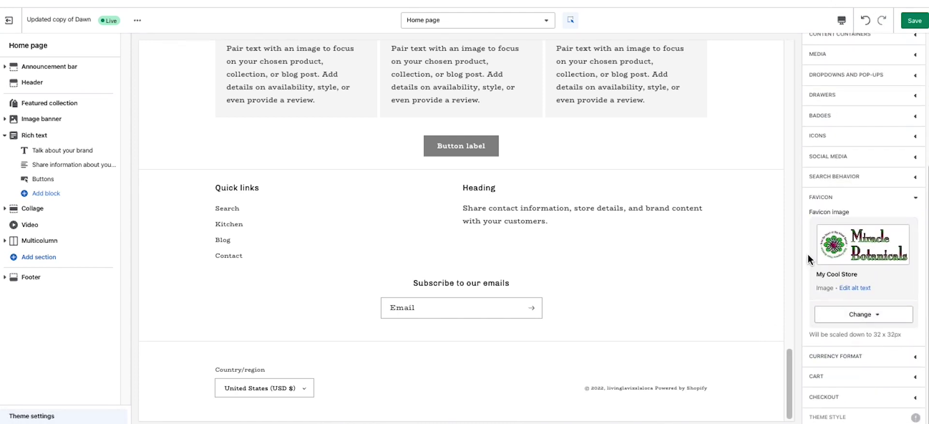
pyautogui.scroll(5, 865, 272)
pyautogui.click(914, 21)
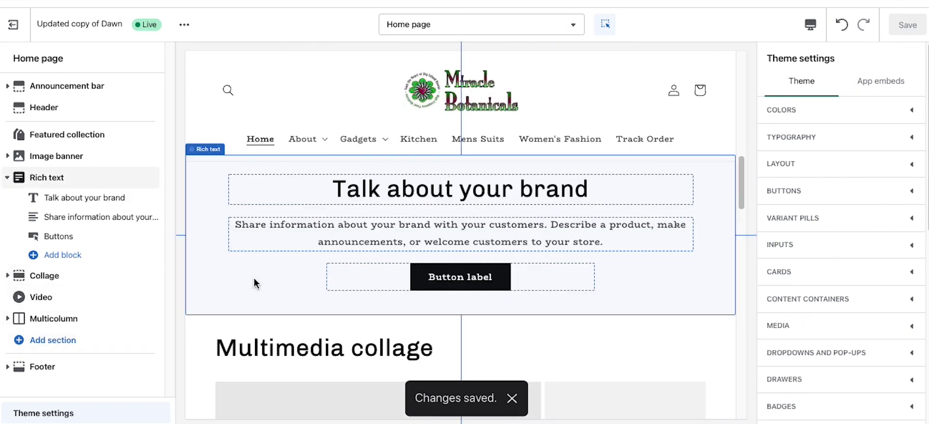
# Step: Add a Collapsible content section to the home page
pyautogui.scroll(-1, 427, 250)
pyautogui.scroll(10, 427, 249)
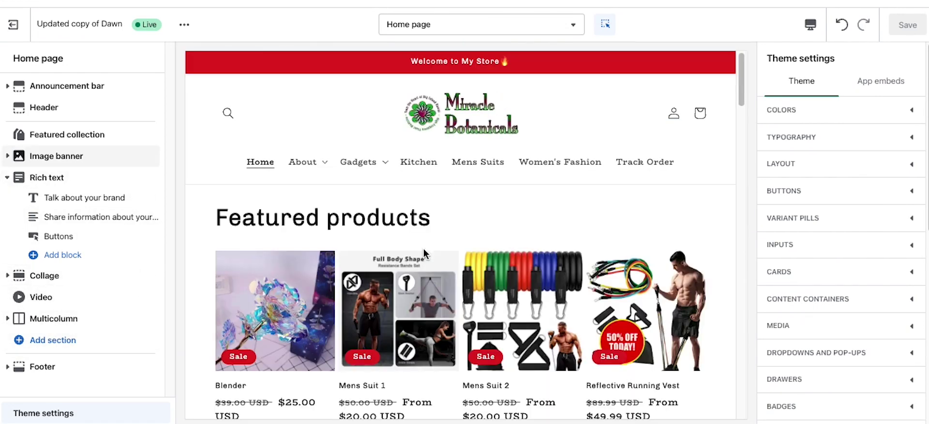
pyautogui.scroll(-3, 218, 302)
pyautogui.click(45, 339)
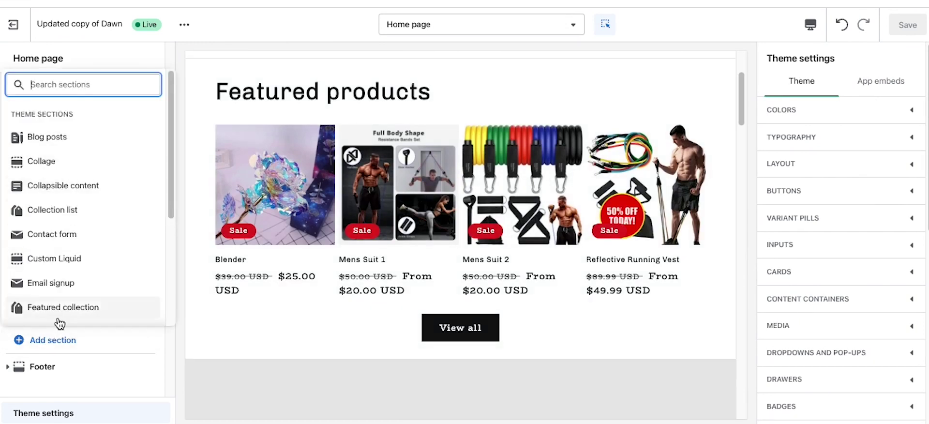
pyautogui.click(49, 195)
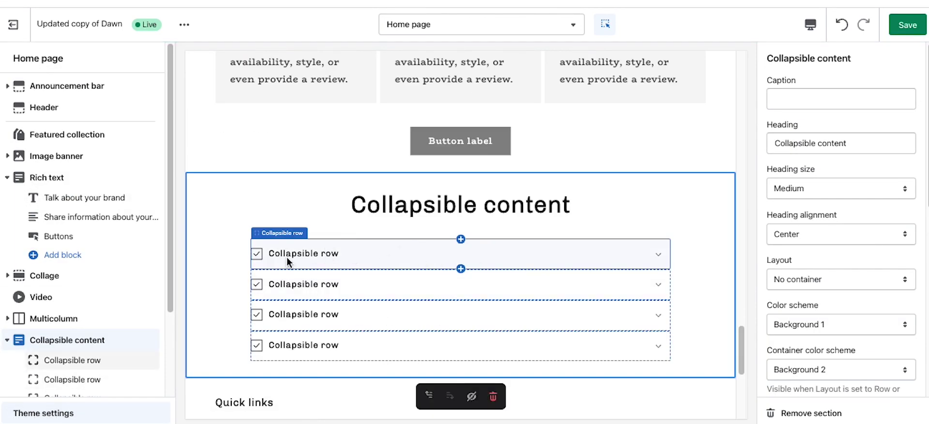
# Step: Give the first row the text 'fggfgfgfgfgf' and rename its heading to 'Collapsible row1'
pyautogui.click(289, 252)
pyautogui.click(824, 99)
pyautogui.click(807, 243)
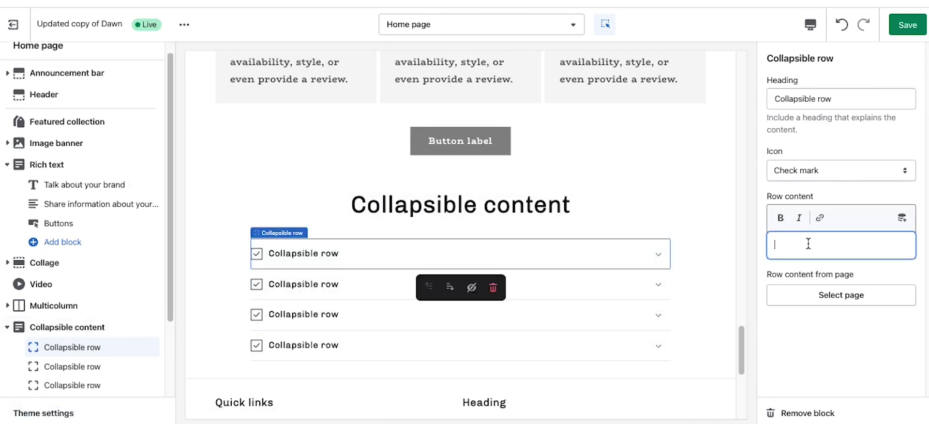
pyautogui.write('fggfgfgfgfgf')
pyautogui.click(828, 107)
pyautogui.write('1')
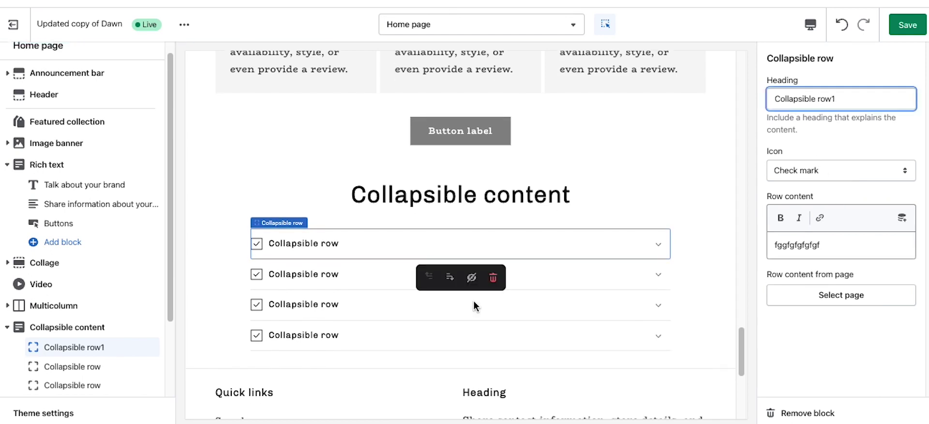
pyautogui.click(366, 245)
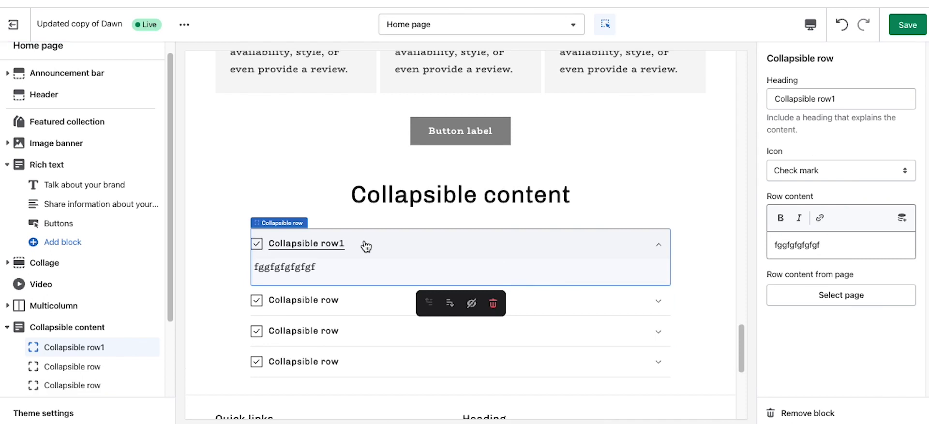
pyautogui.click(367, 246)
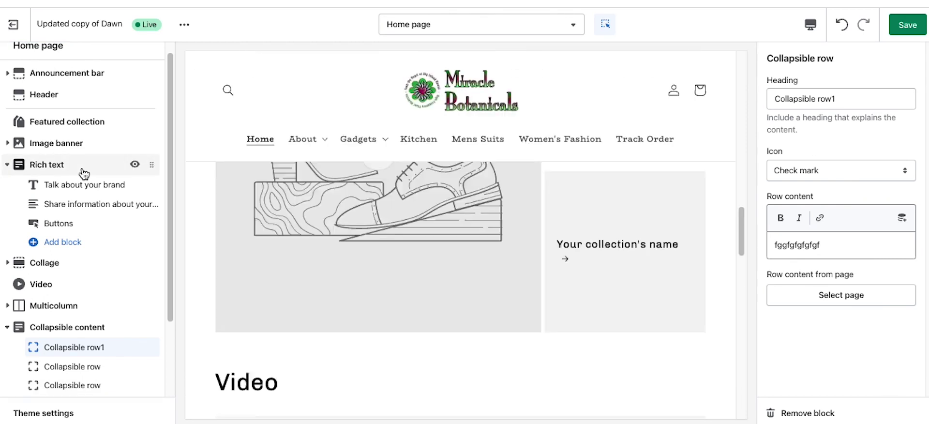
# Step: Add a Collection list section below the collapsible content
pyautogui.scroll(-2, 78, 323)
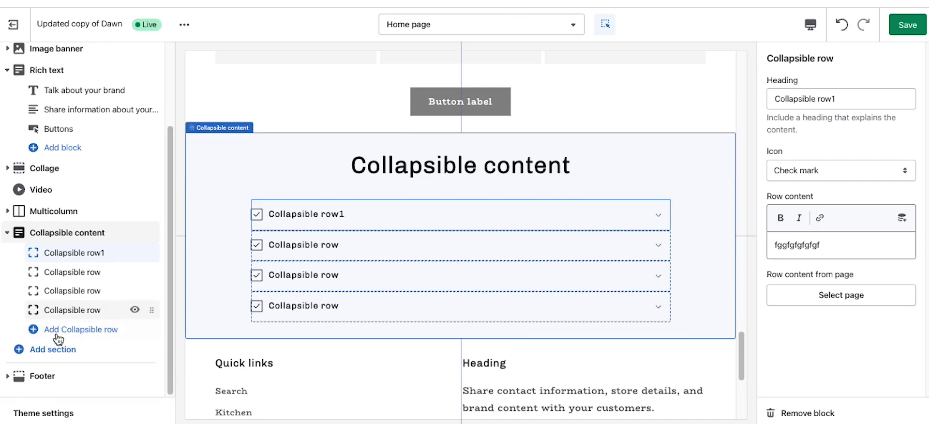
pyautogui.click(52, 349)
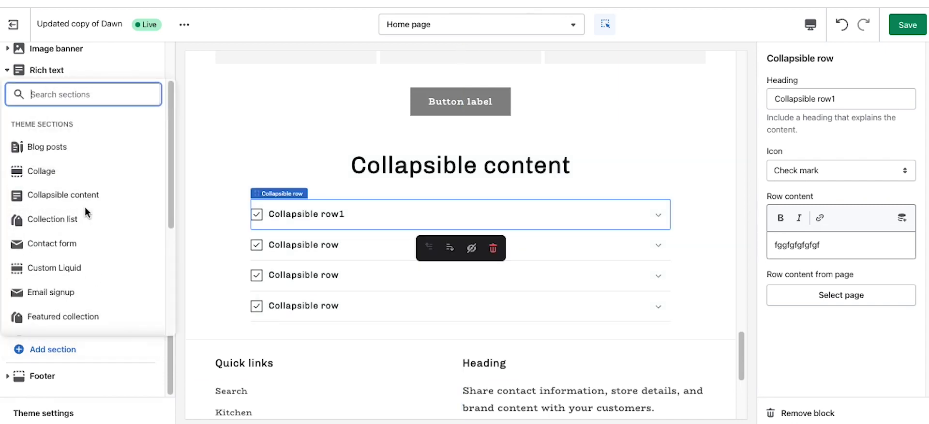
pyautogui.click(57, 222)
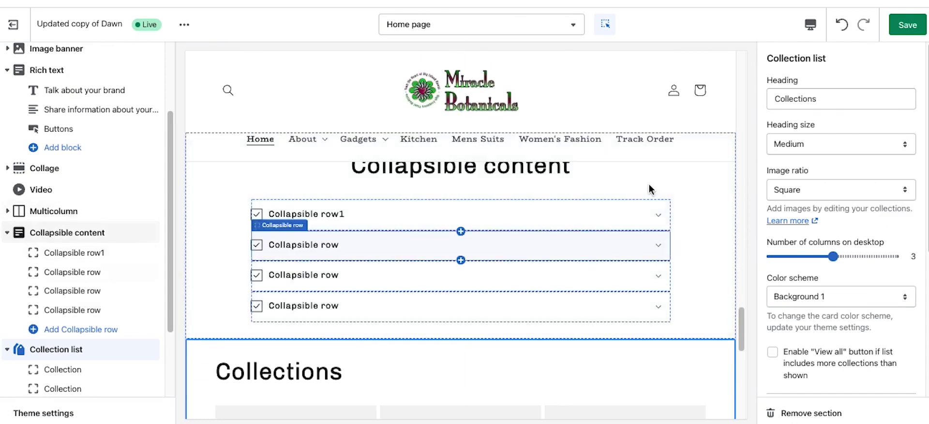
# Step: Assign Gadgets Manual to the first collection card and Gadgets Smart to the second
pyautogui.scroll(-3, 590, 285)
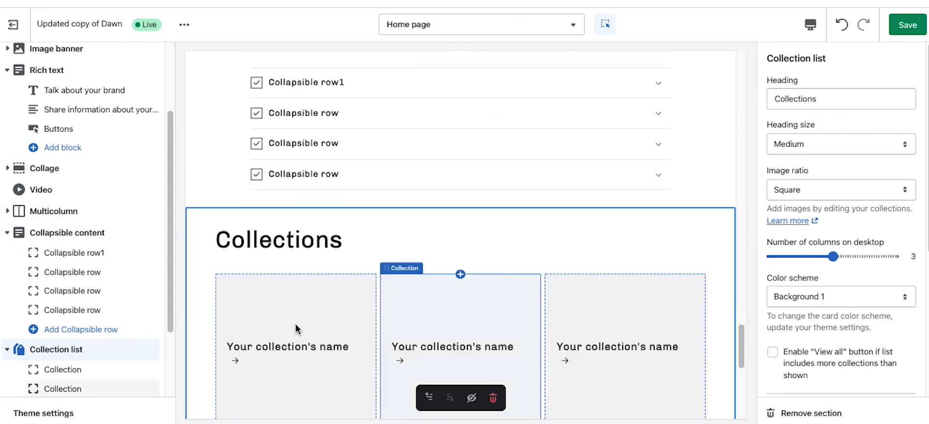
pyautogui.click(297, 326)
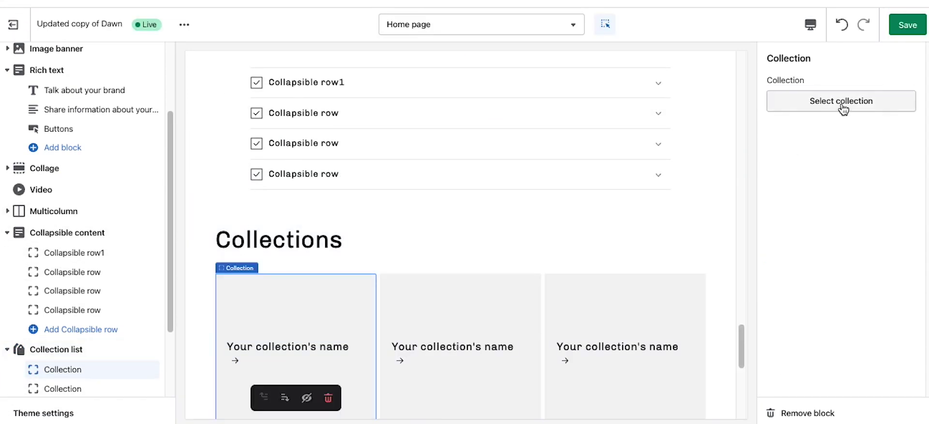
pyautogui.click(842, 103)
pyautogui.click(831, 168)
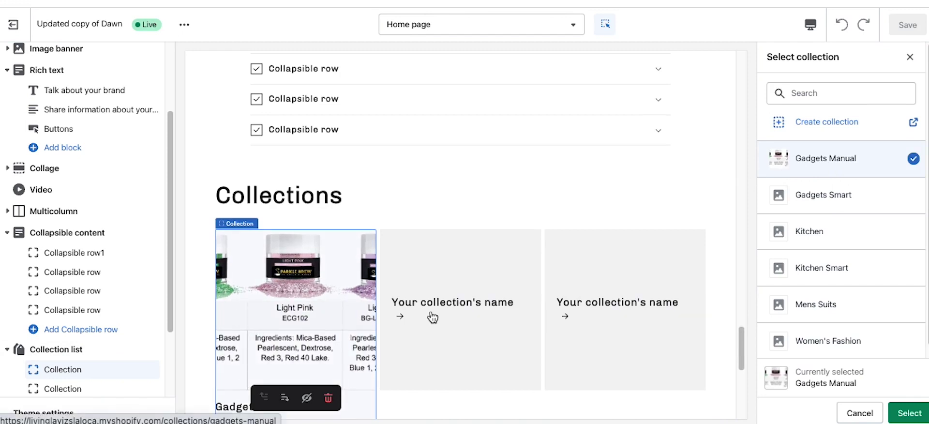
pyautogui.click(453, 295)
pyautogui.click(848, 100)
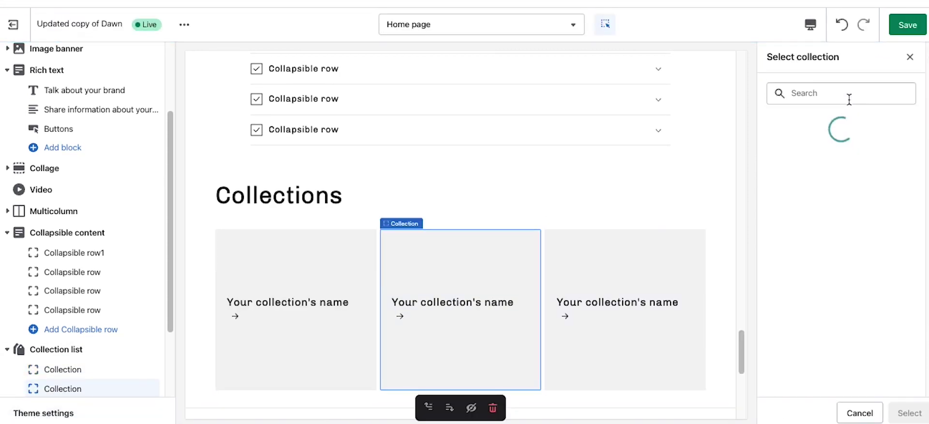
pyautogui.click(823, 200)
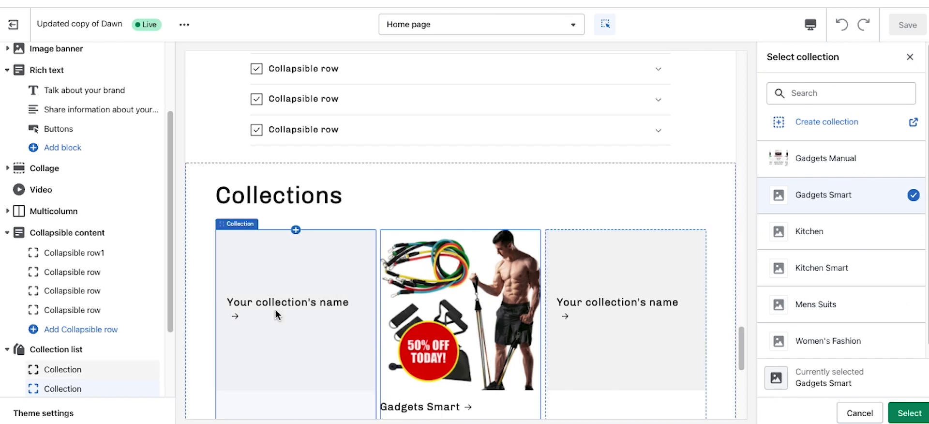
pyautogui.click(909, 412)
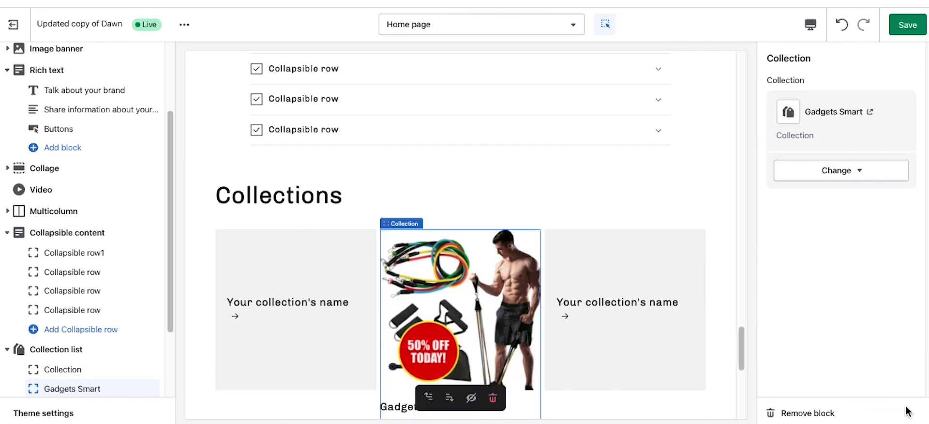
pyautogui.click(304, 284)
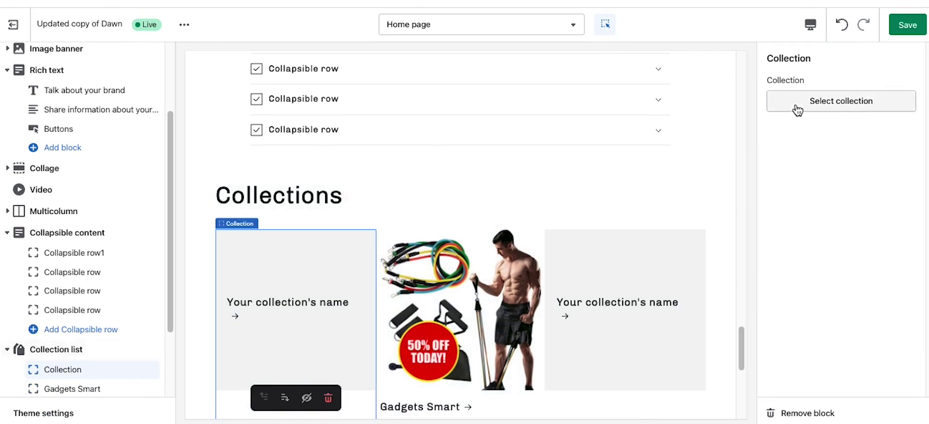
pyautogui.click(798, 104)
pyautogui.click(841, 167)
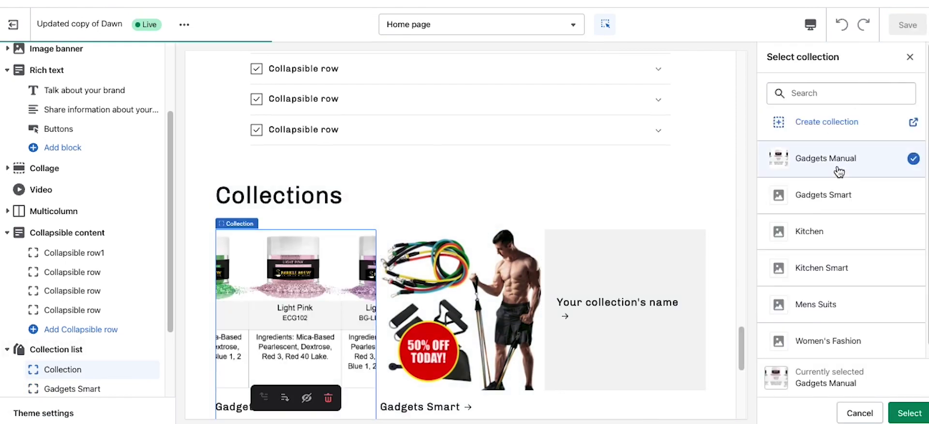
pyautogui.click(905, 413)
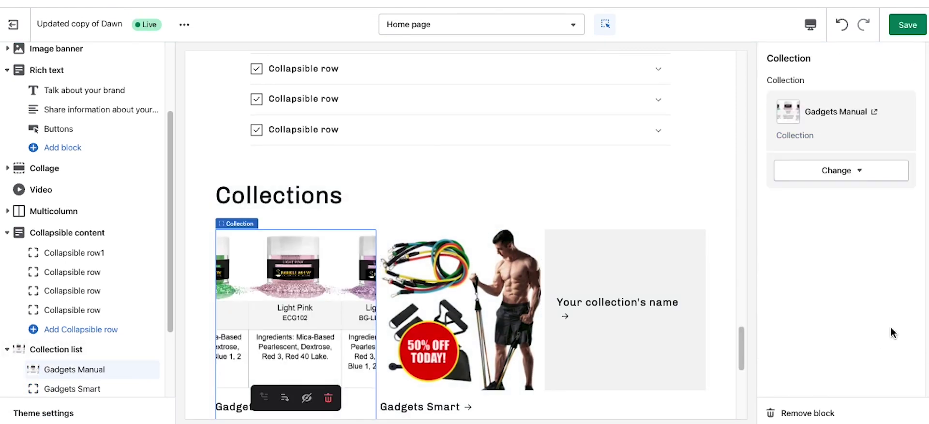
# Step: Assign Kitchen to the third collection card and save the home page
pyautogui.click(640, 293)
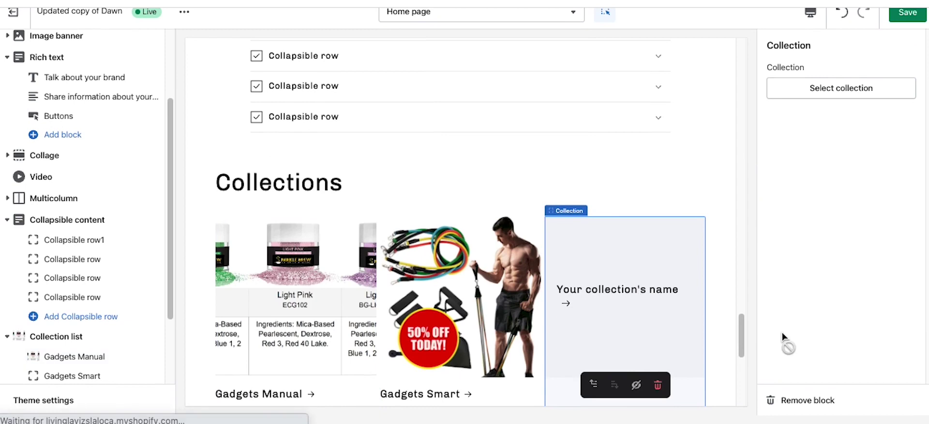
pyautogui.click(844, 90)
pyautogui.click(831, 220)
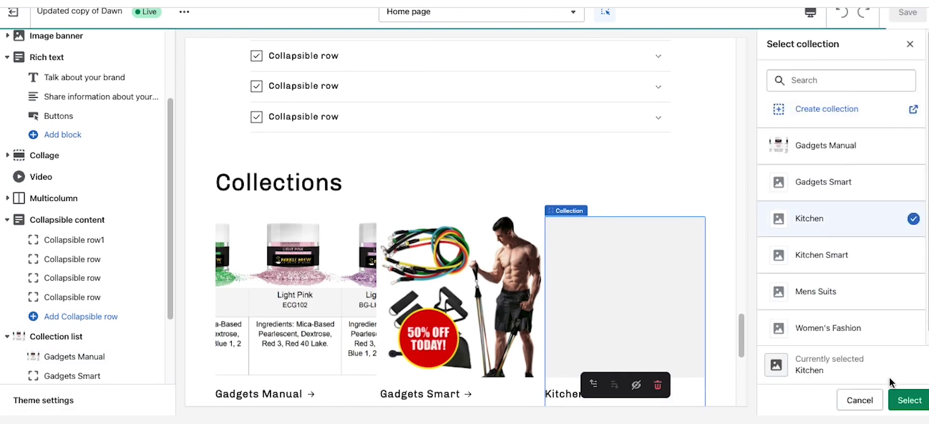
pyautogui.click(908, 400)
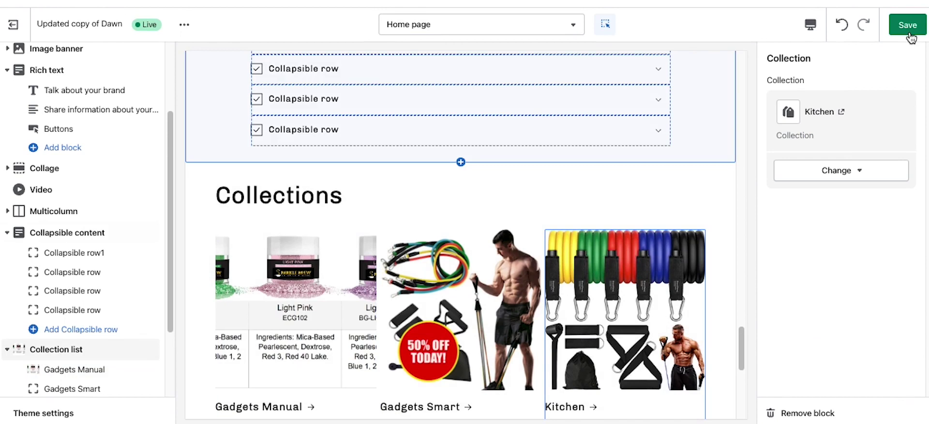
pyautogui.click(908, 17)
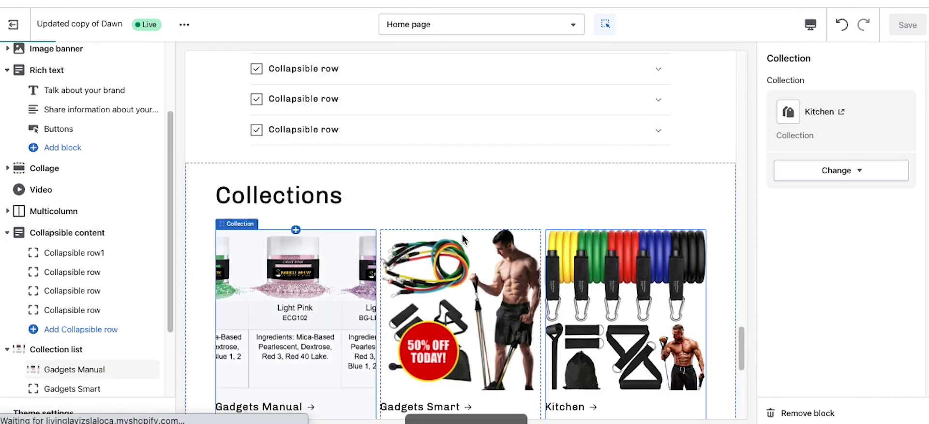
pyautogui.scroll(-3, 463, 235)
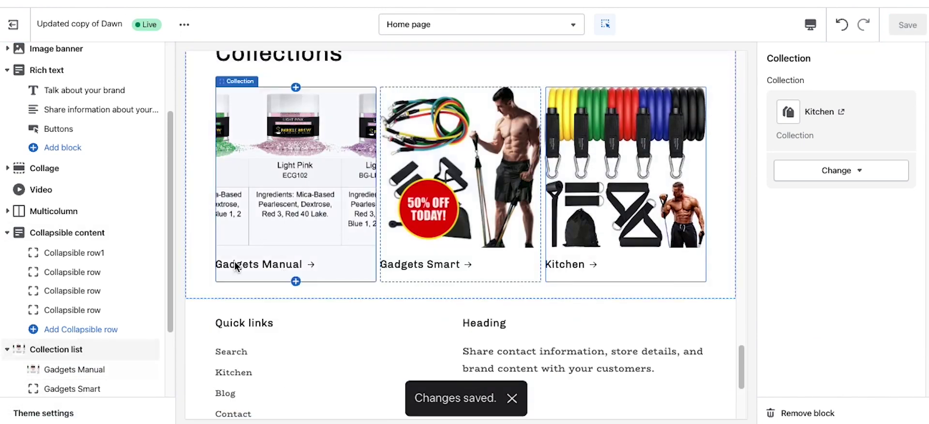
pyautogui.scroll(-2, 63, 329)
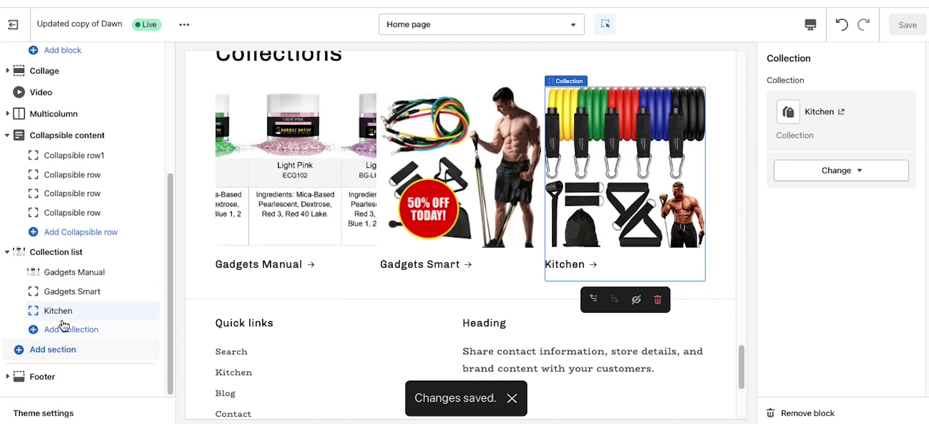
# Step: Add a Featured collection section with description '5t3tr3trter' showing the Gadgets Manual collection
pyautogui.click(60, 350)
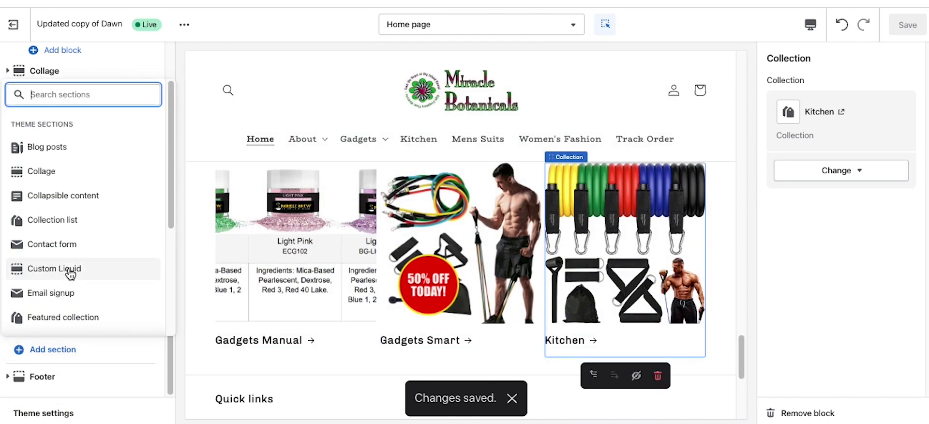
pyautogui.scroll(-1, 80, 254)
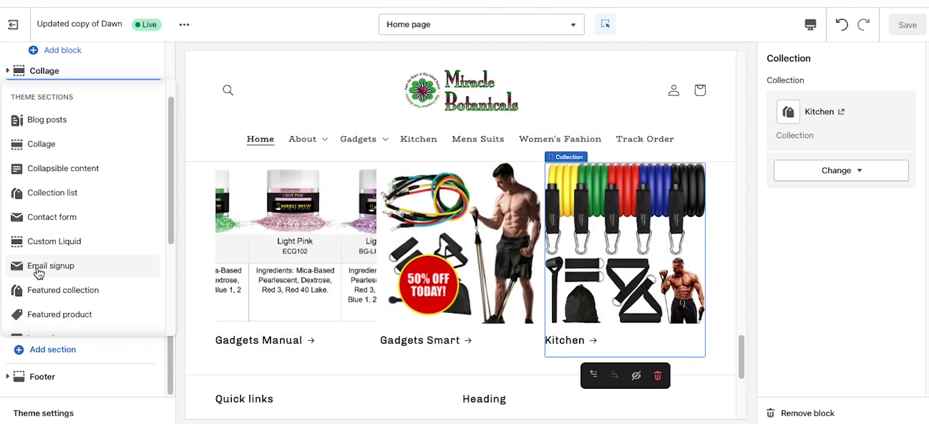
pyautogui.scroll(-2, 92, 230)
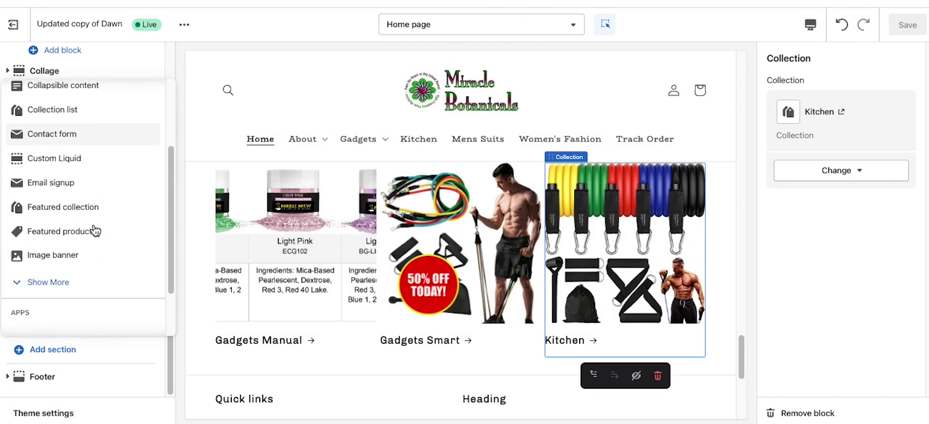
pyautogui.click(60, 208)
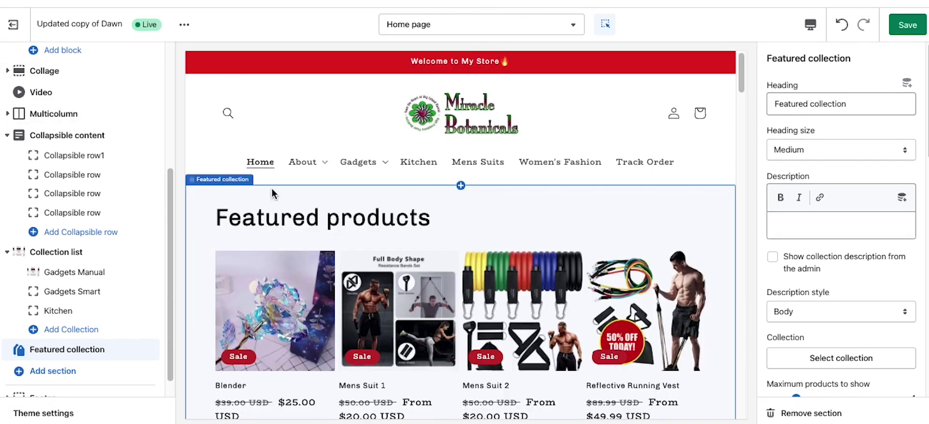
pyautogui.scroll(-5, 341, 293)
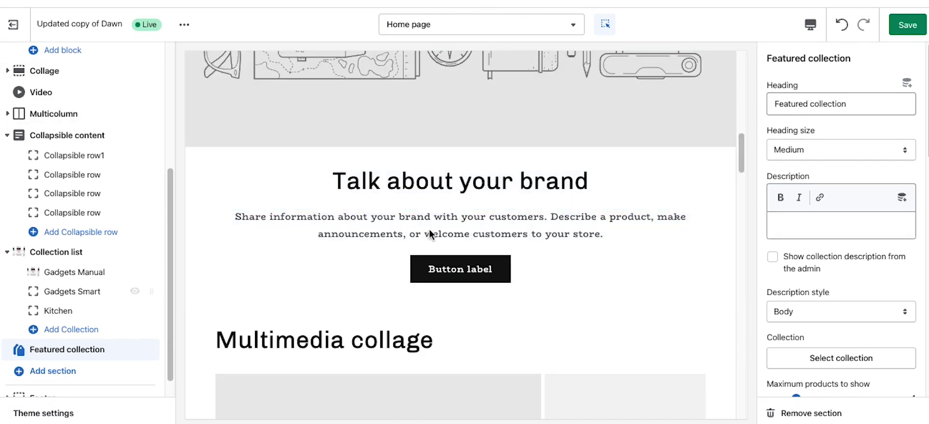
pyautogui.click(816, 227)
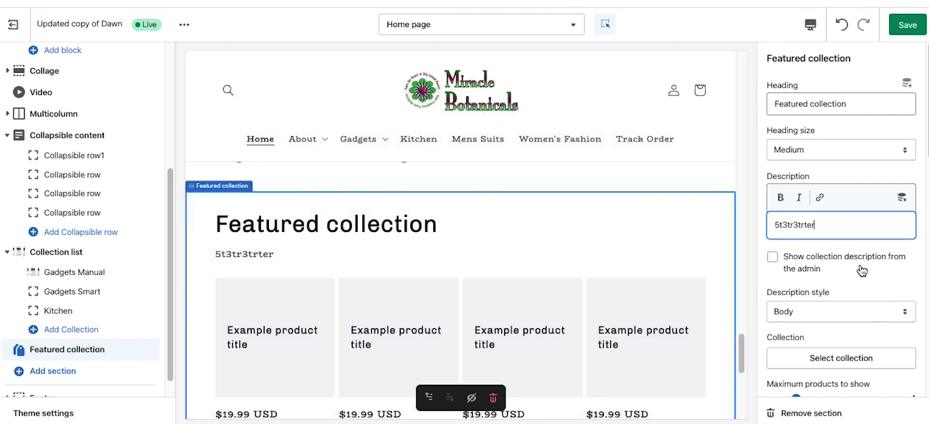
pyautogui.click(773, 257)
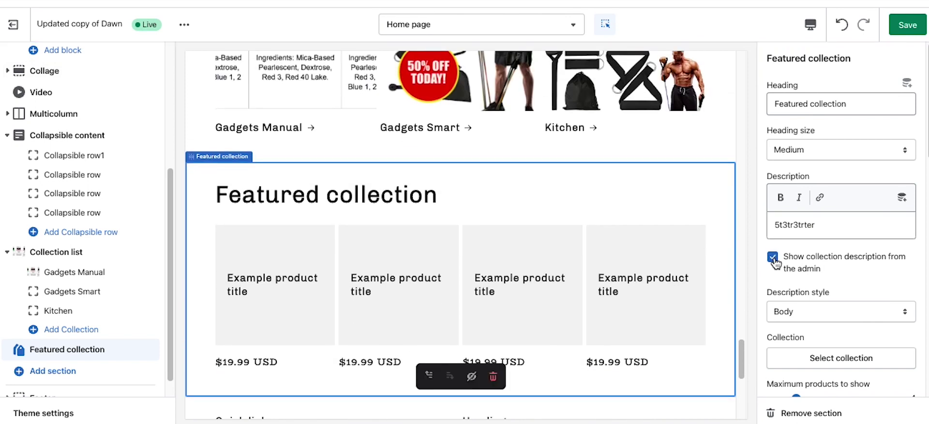
pyautogui.scroll(-3, 823, 290)
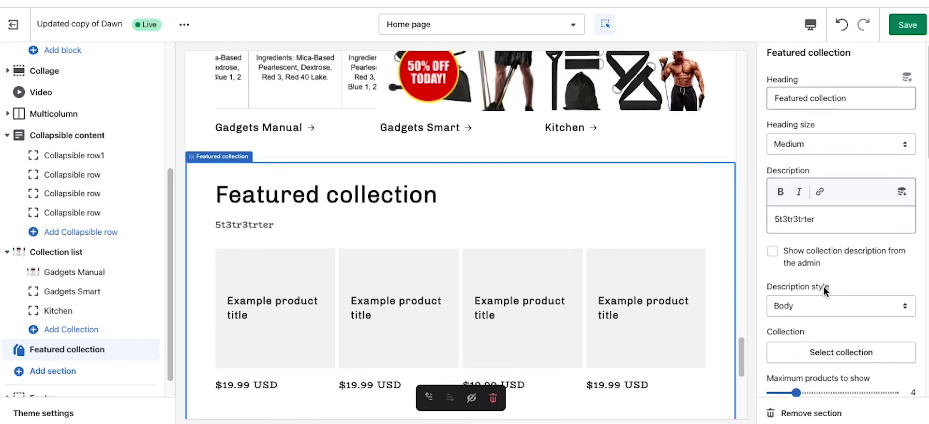
pyautogui.click(837, 267)
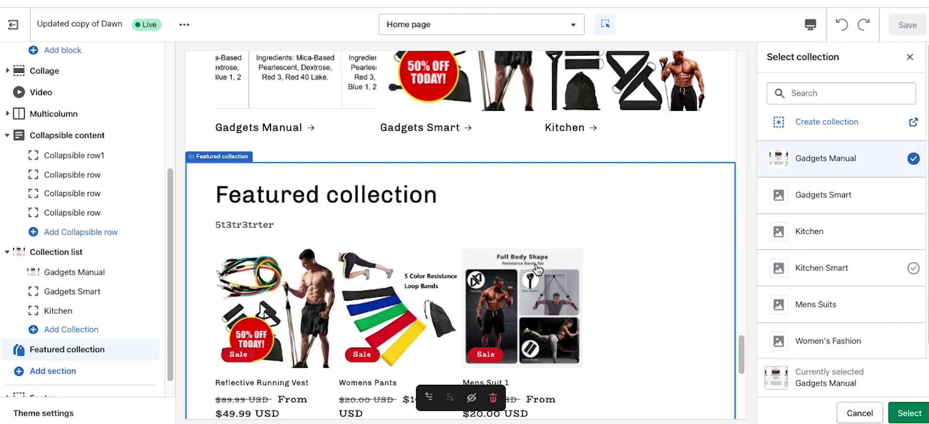
pyautogui.click(909, 413)
# Step: Add a Slideshow section from Show More and drag it directly below the Header
pyautogui.click(62, 376)
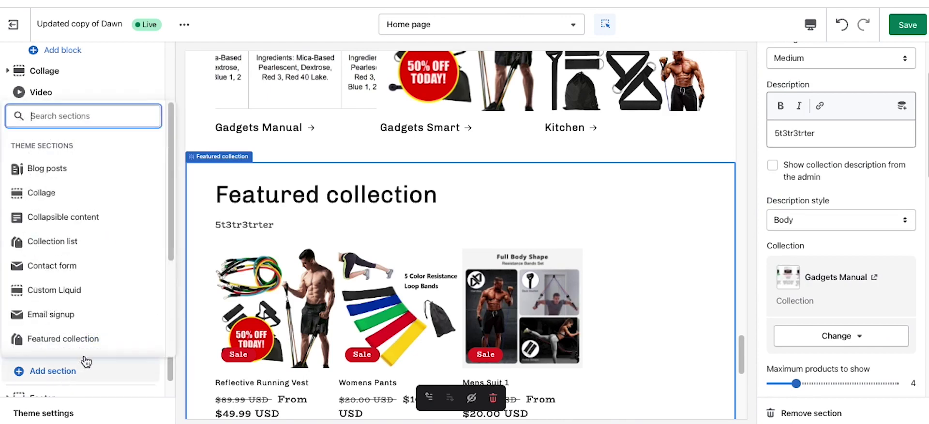
pyautogui.scroll(-3, 111, 273)
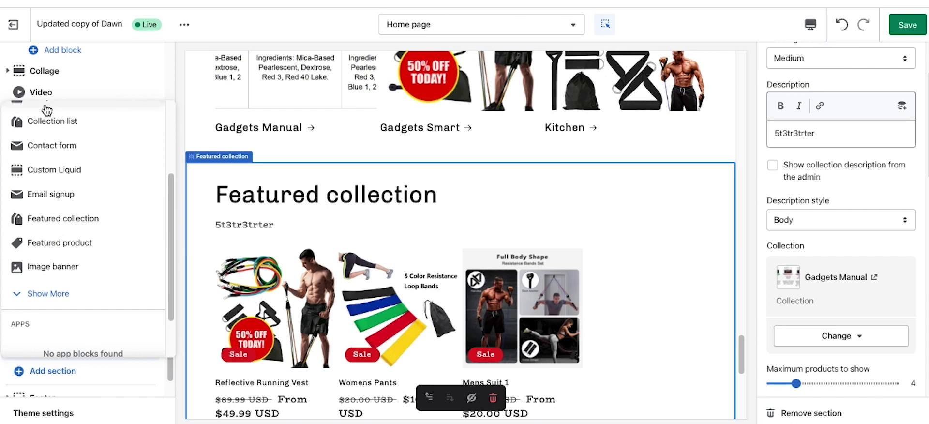
pyautogui.click(49, 292)
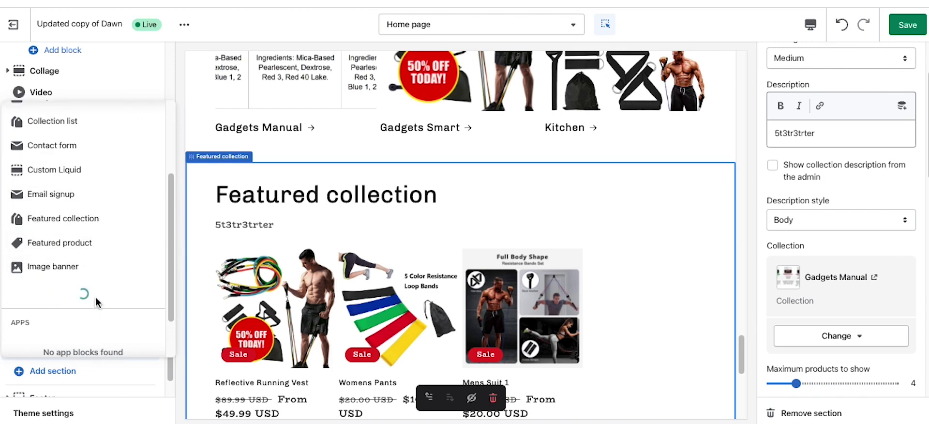
pyautogui.scroll(-3, 99, 258)
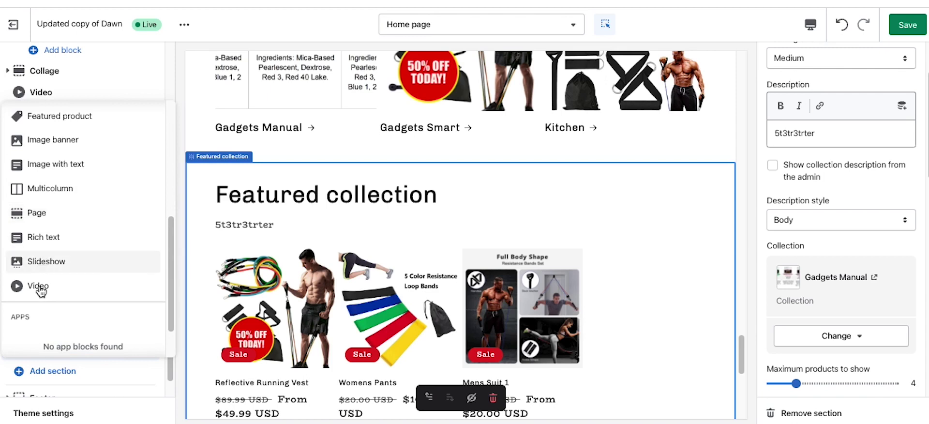
pyautogui.click(48, 261)
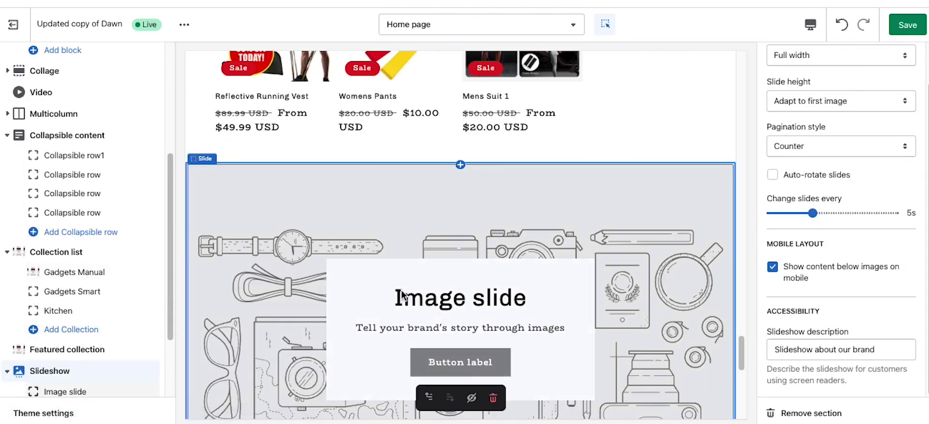
pyautogui.scroll(-2, 116, 338)
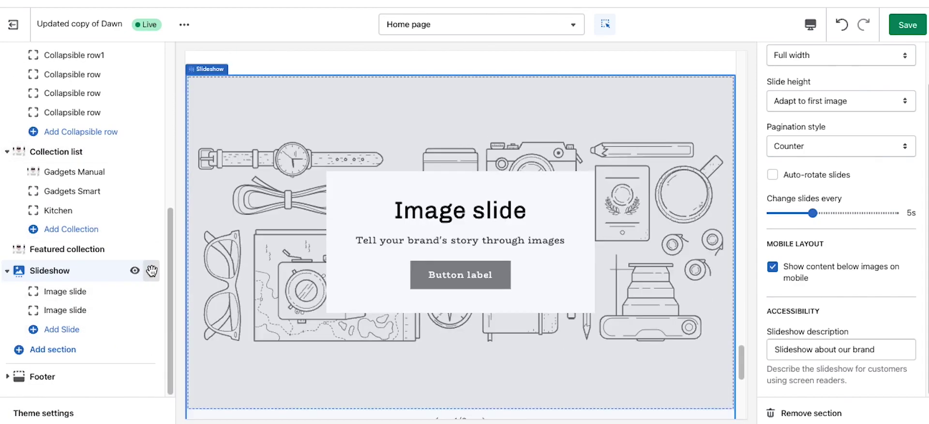
pyautogui.moveTo(152, 270); pyautogui.dragTo(104, 91)
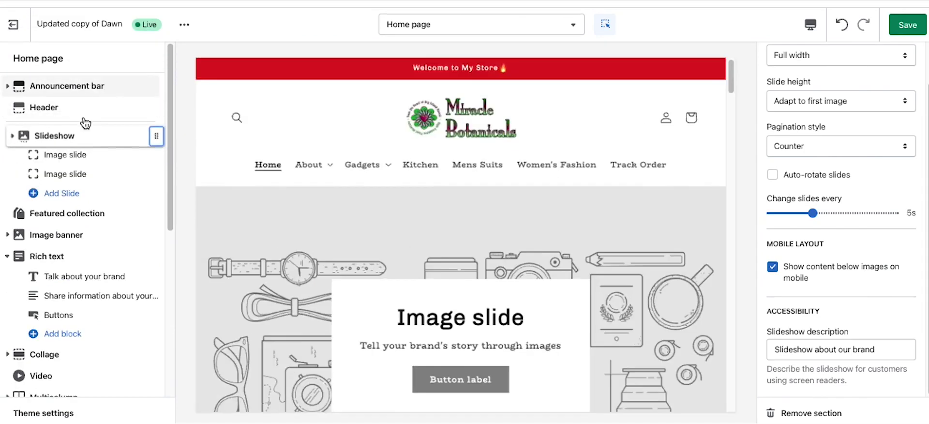
# Step: Assign a library picture to the first image slide and save the slideshow
pyautogui.click(68, 154)
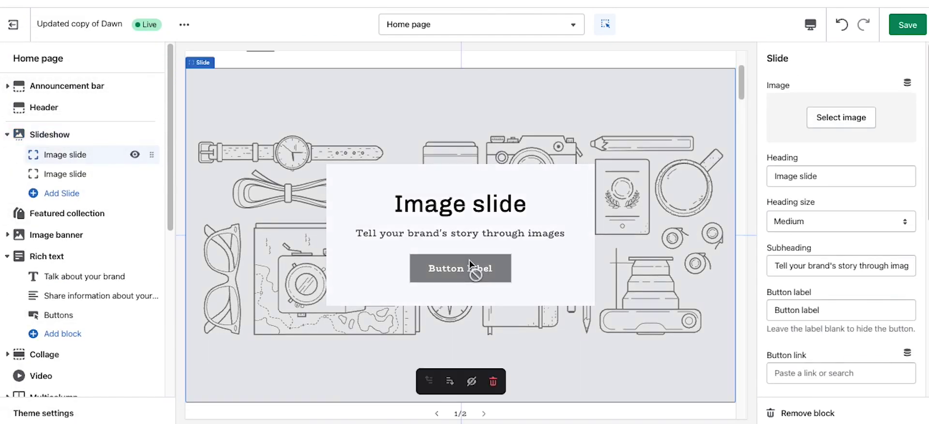
pyautogui.click(860, 127)
pyautogui.click(871, 232)
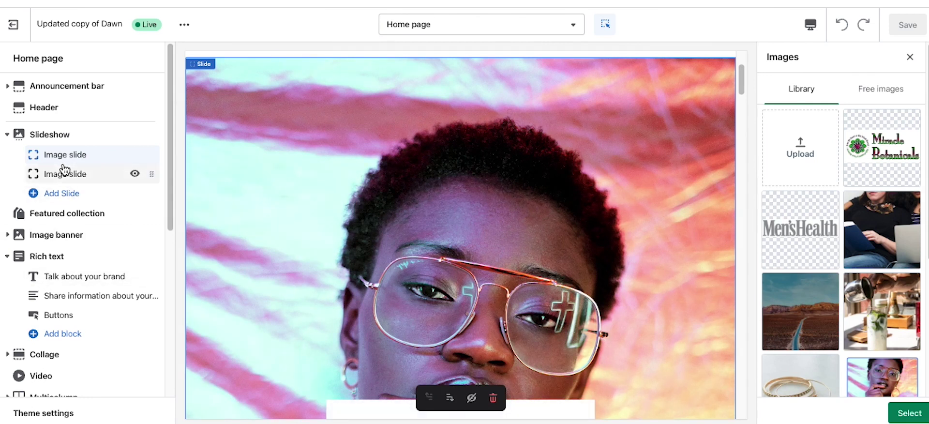
pyautogui.click(909, 412)
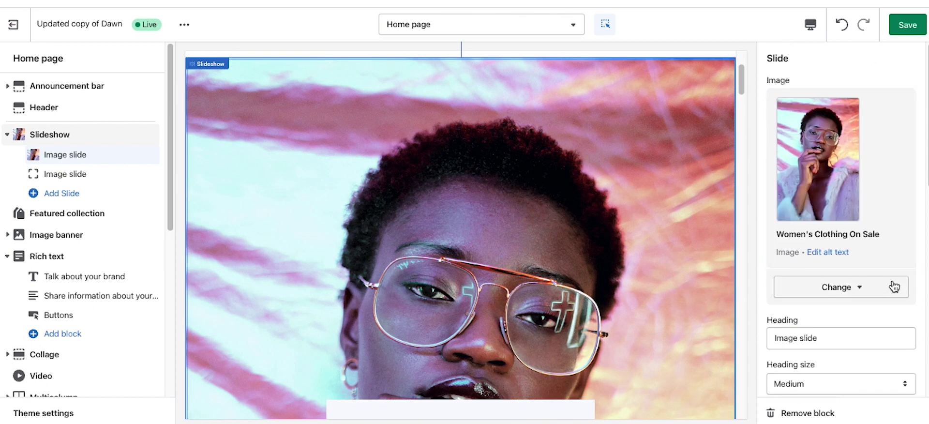
pyautogui.scroll(-3, 894, 286)
pyautogui.moveTo(841, 223); pyautogui.dragTo(764, 225)
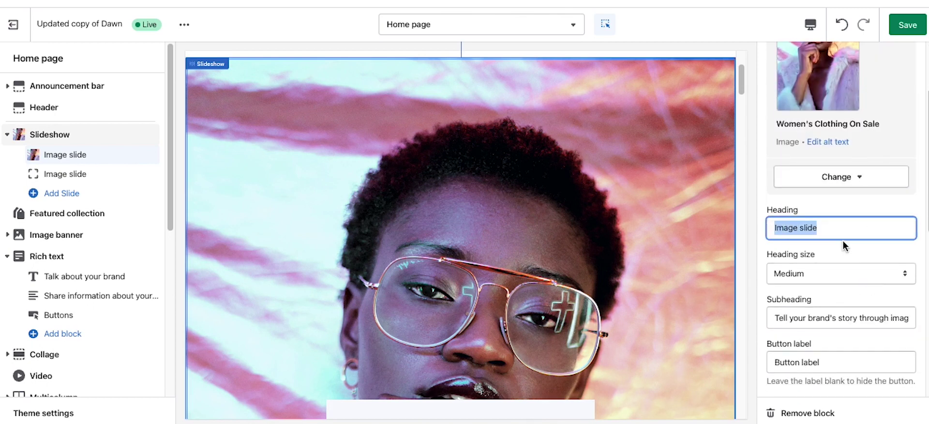
pyautogui.scroll(-5, 828, 353)
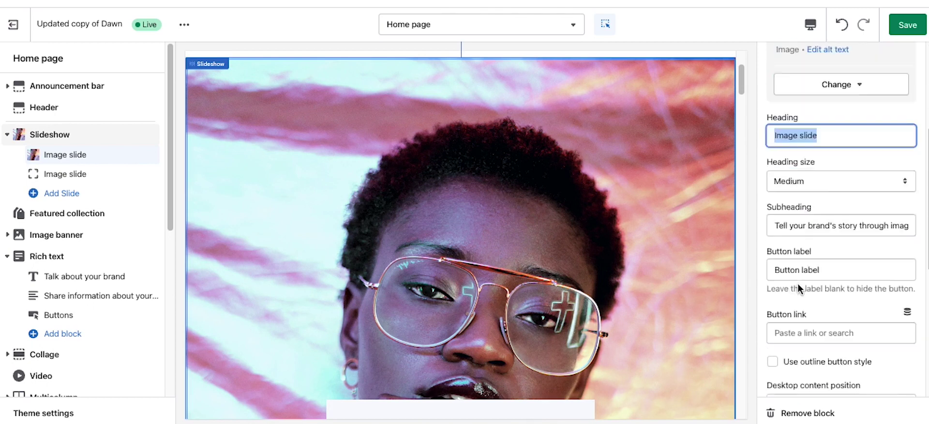
pyautogui.scroll(7, 851, 271)
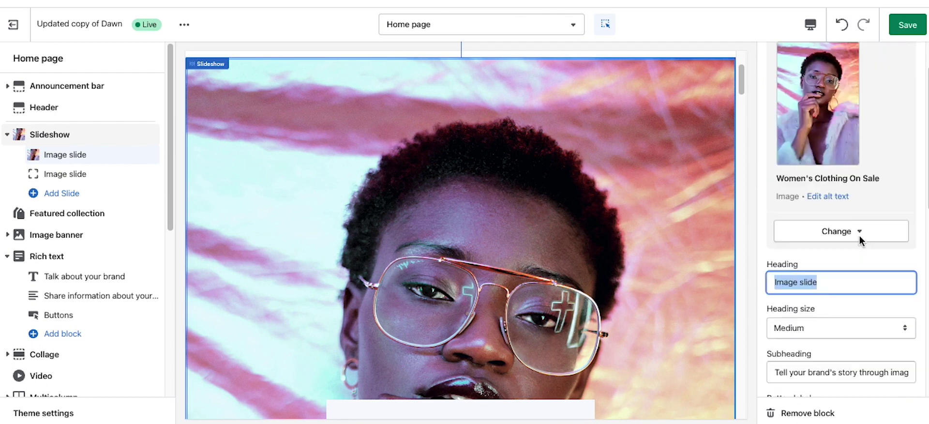
pyautogui.click(912, 29)
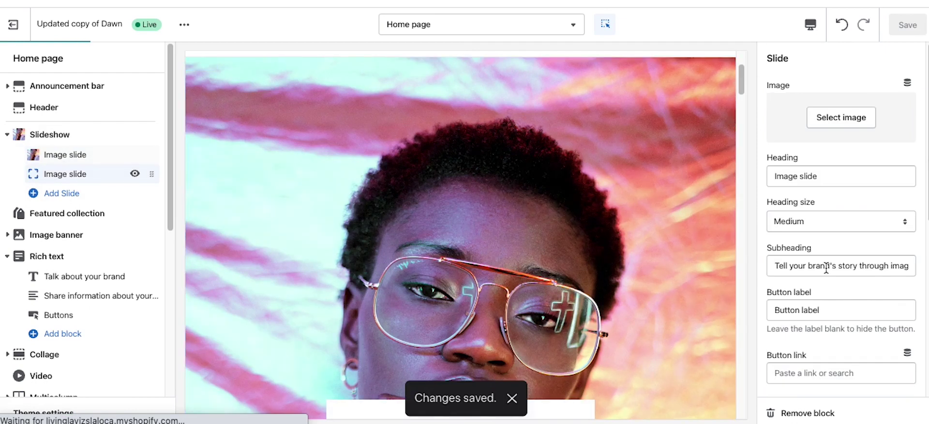
# Step: Give the second slide the 'Kitchen Products On Sale' jug-pouring photo
pyautogui.click(851, 125)
pyautogui.click(882, 230)
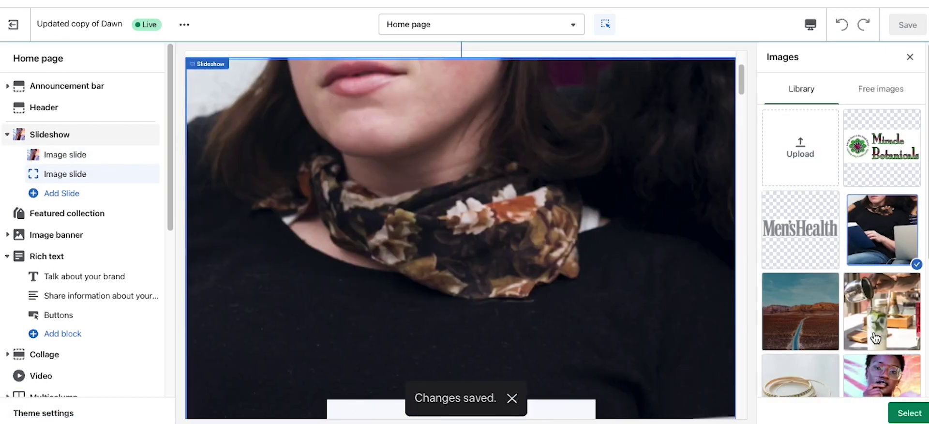
pyautogui.click(882, 311)
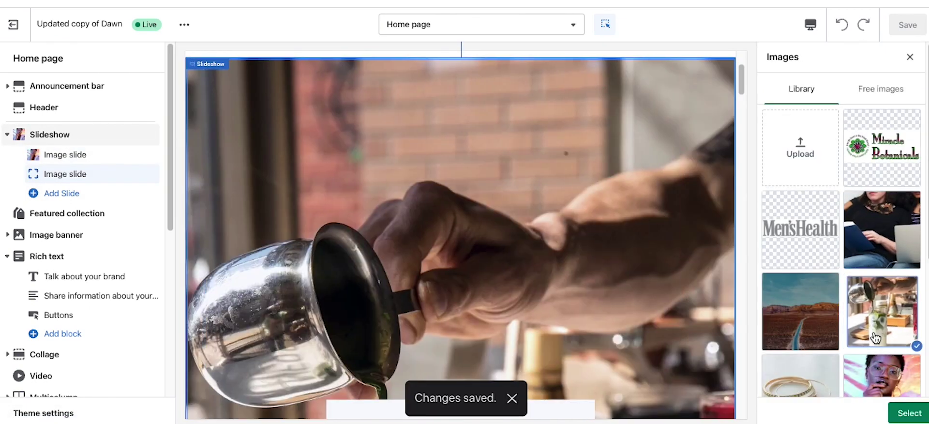
pyautogui.click(909, 413)
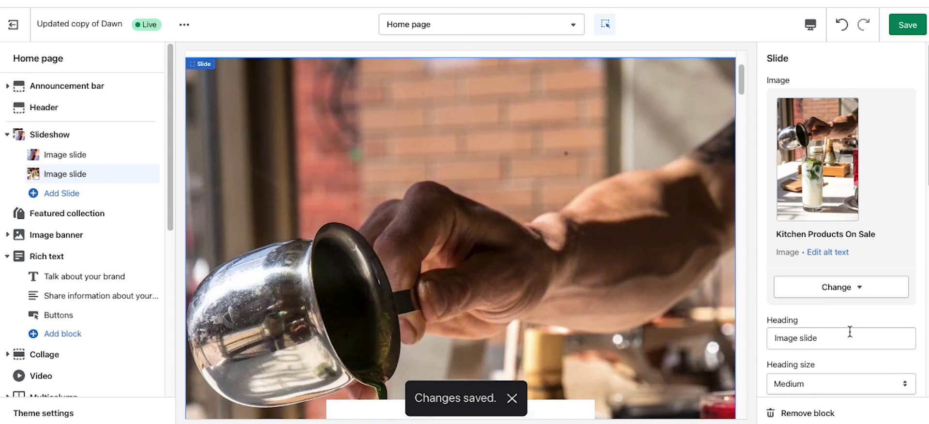
pyautogui.scroll(-7, 850, 327)
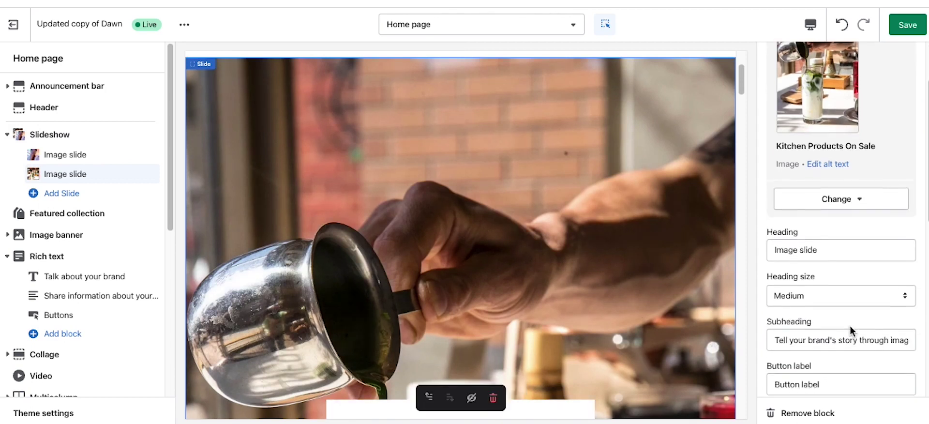
pyautogui.scroll(-2, 852, 325)
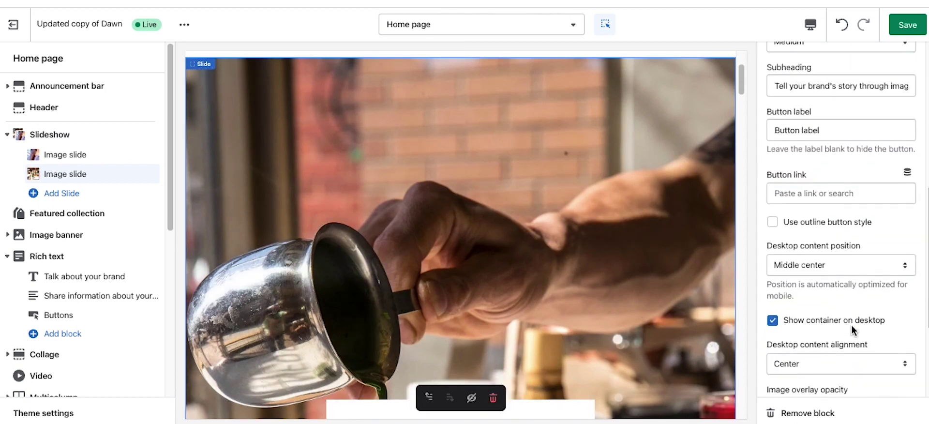
pyautogui.scroll(-3, 852, 325)
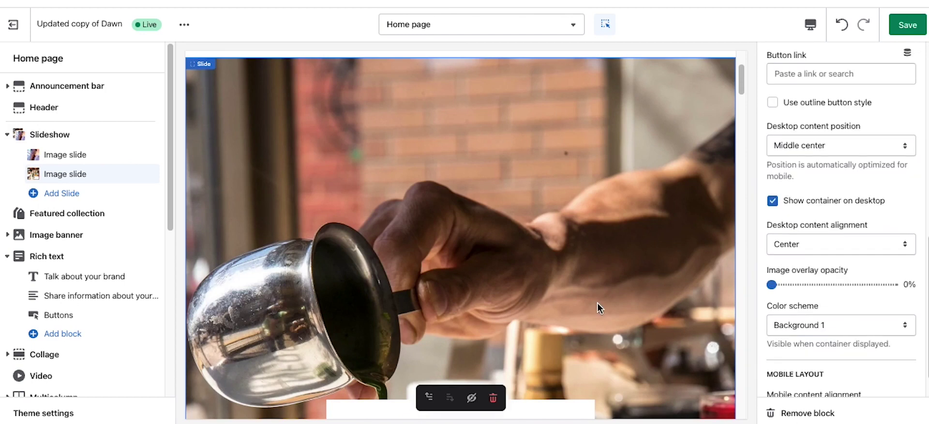
# Step: Try middle right and bottom right, then set the slide's desktop content position to Middle center
pyautogui.scroll(-3, 597, 303)
pyautogui.scroll(-2, 611, 293)
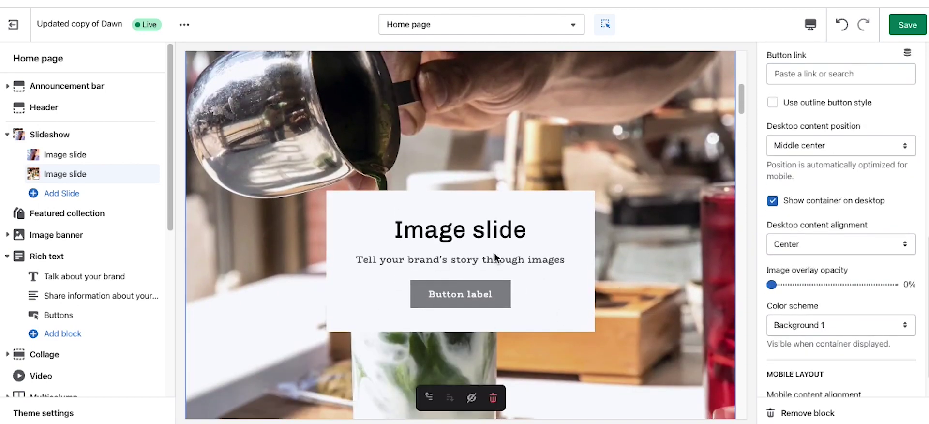
pyautogui.click(819, 145)
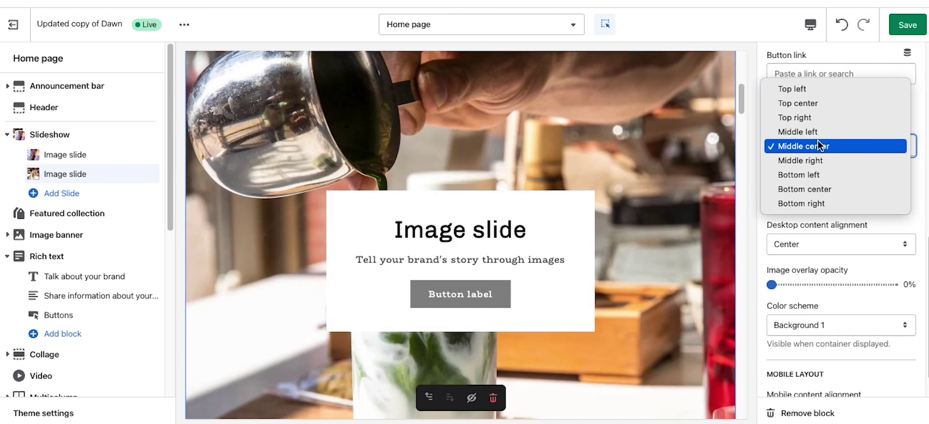
pyautogui.click(817, 160)
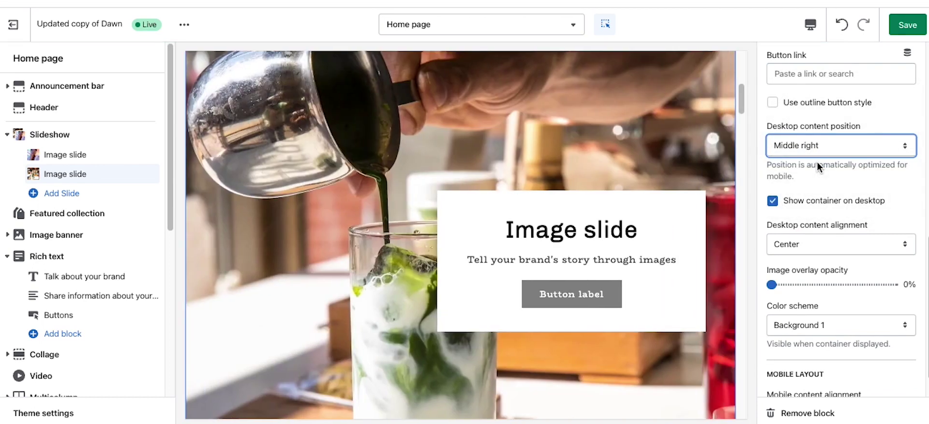
pyautogui.click(803, 145)
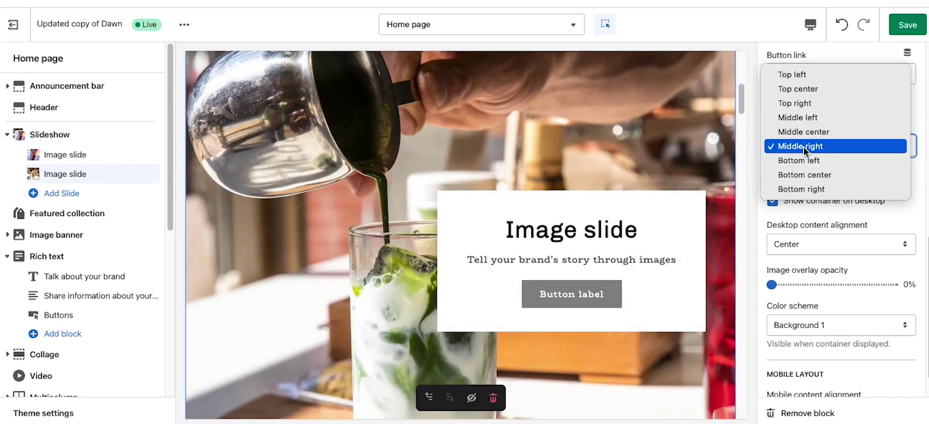
pyautogui.click(807, 188)
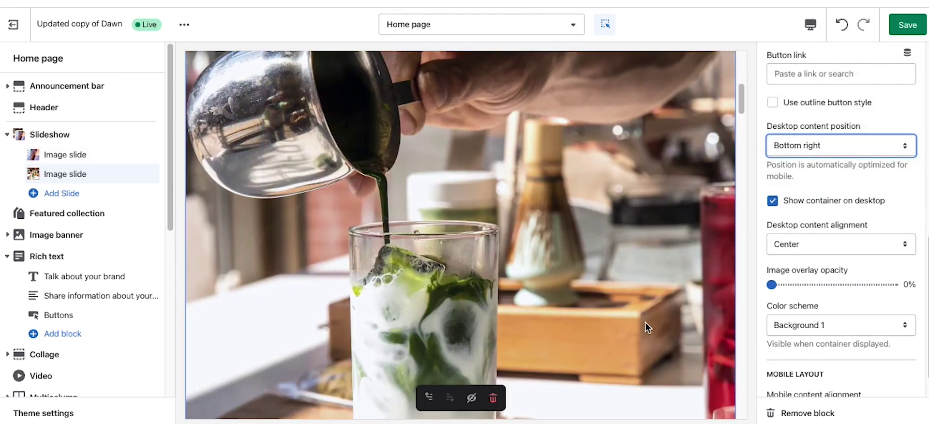
pyautogui.scroll(-2, 645, 323)
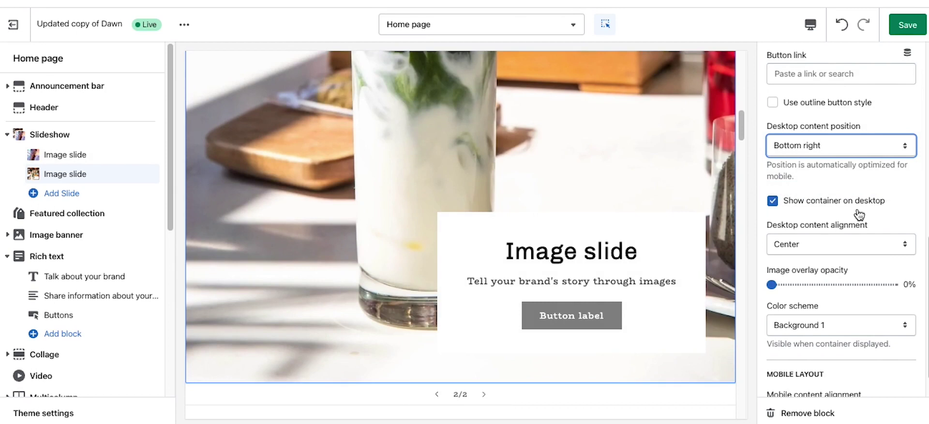
pyautogui.click(857, 145)
pyautogui.click(857, 164)
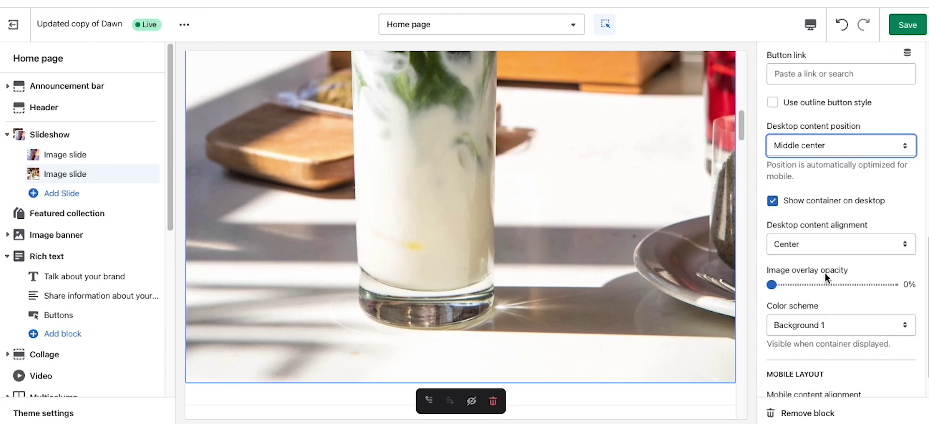
# Step: Test image overlay opacity at 30% and 70%, reset it to 0%, and save the home page
pyautogui.click(807, 284)
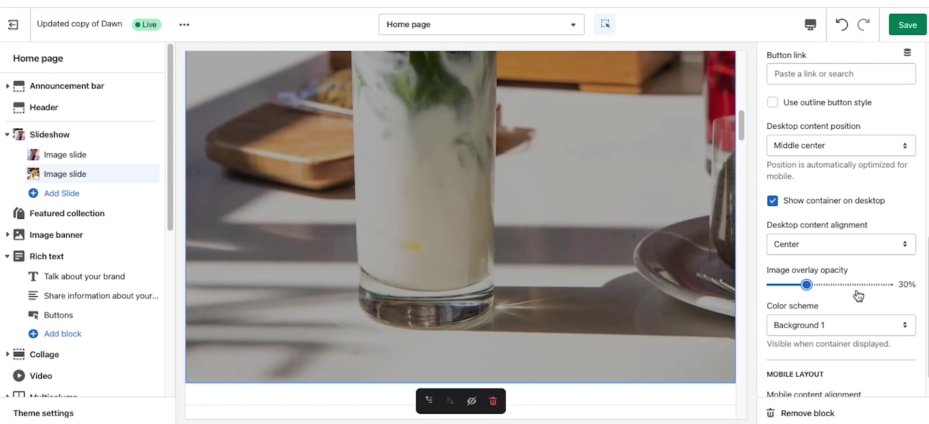
pyautogui.click(857, 289)
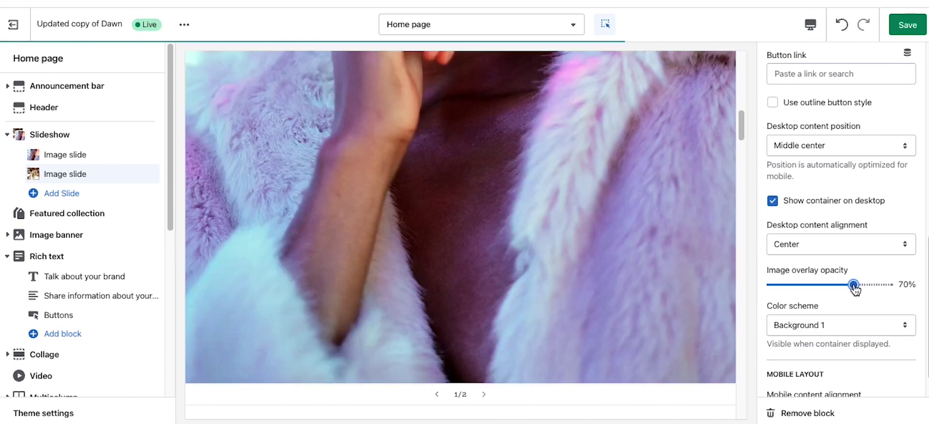
pyautogui.moveTo(854, 286); pyautogui.dragTo(771, 285)
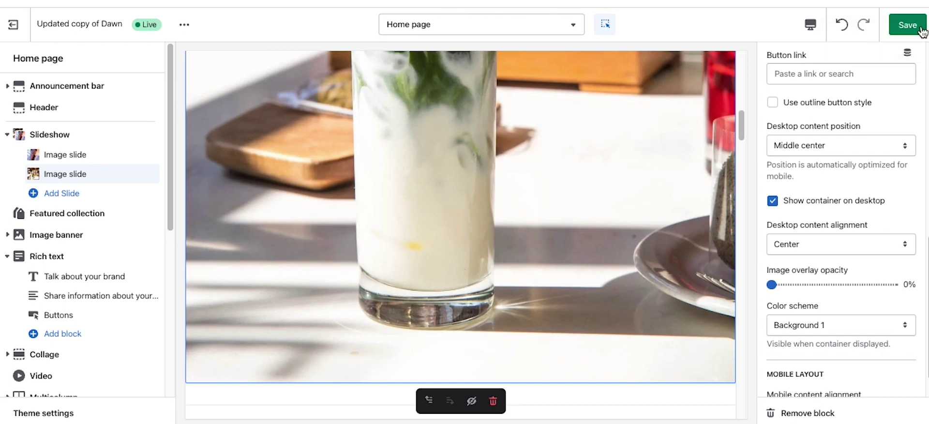
pyautogui.click(913, 28)
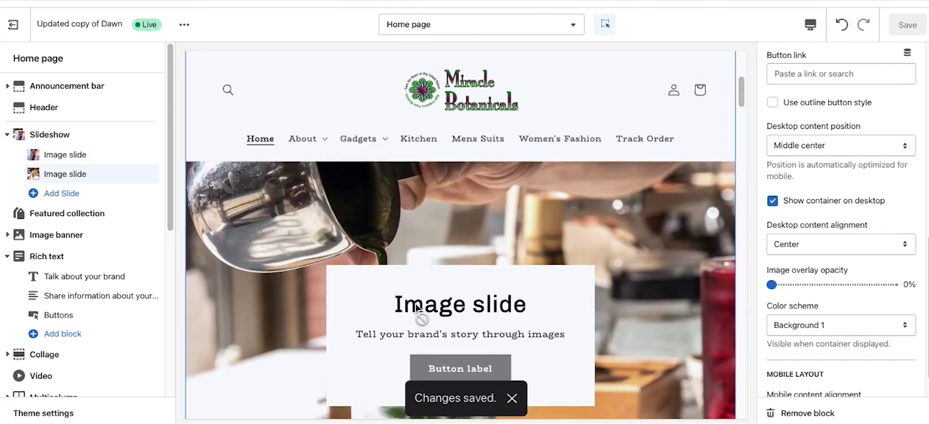
# Step: Keep the Slideshow section Full width and change its height from Small to Medium
pyautogui.click(60, 135)
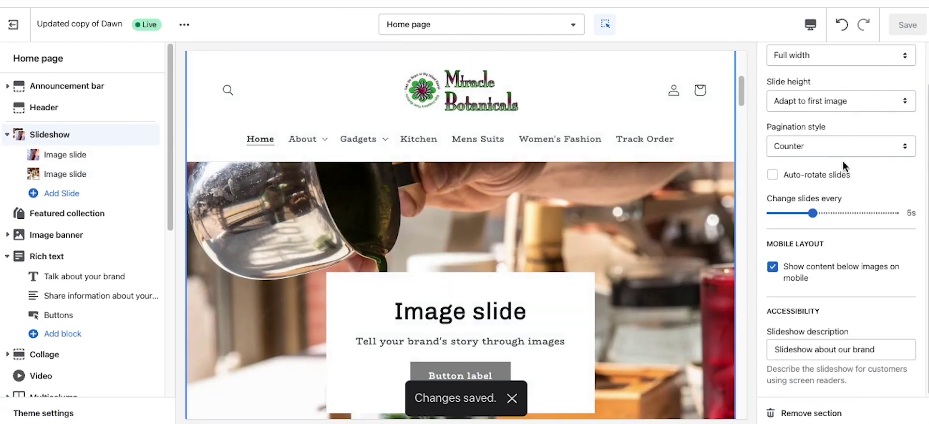
pyautogui.scroll(2, 839, 145)
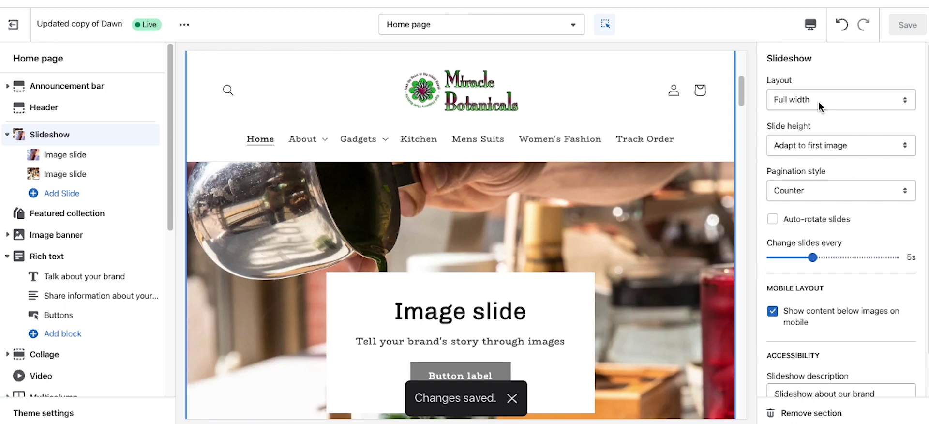
pyautogui.click(818, 102)
pyautogui.click(803, 134)
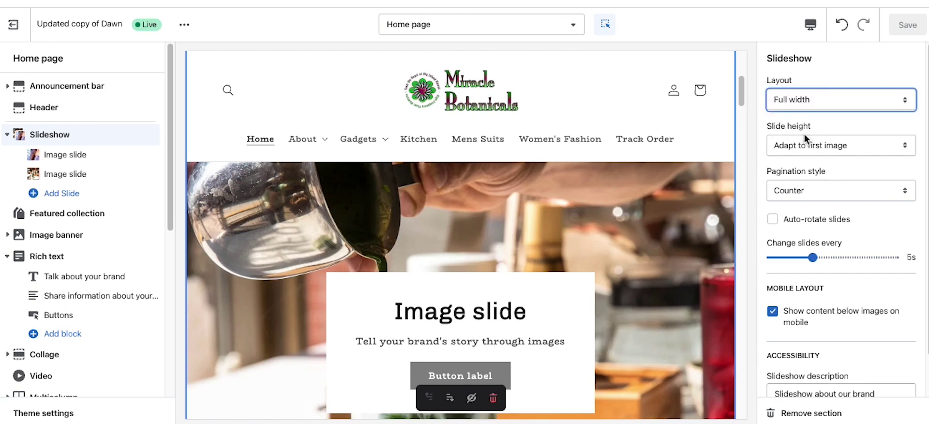
pyautogui.click(820, 145)
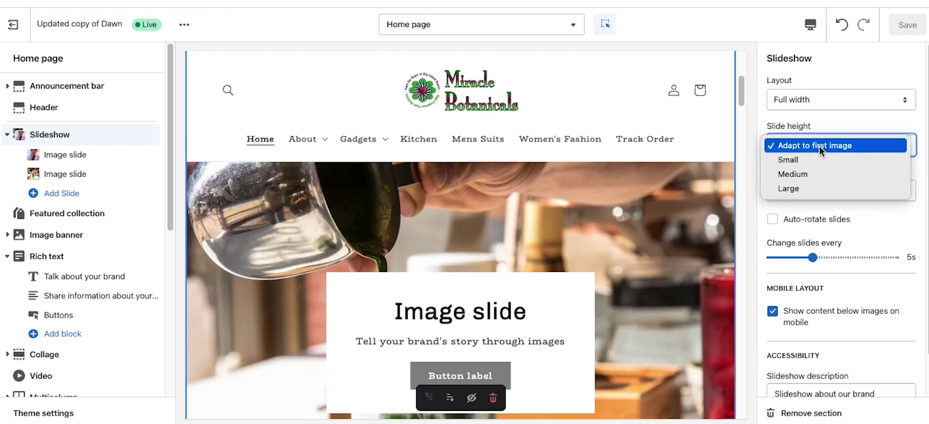
pyautogui.click(814, 160)
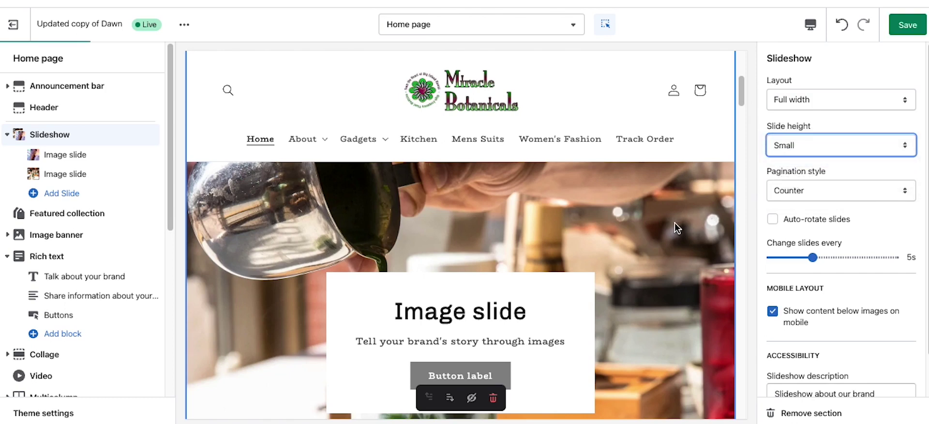
pyautogui.scroll(-1, 701, 204)
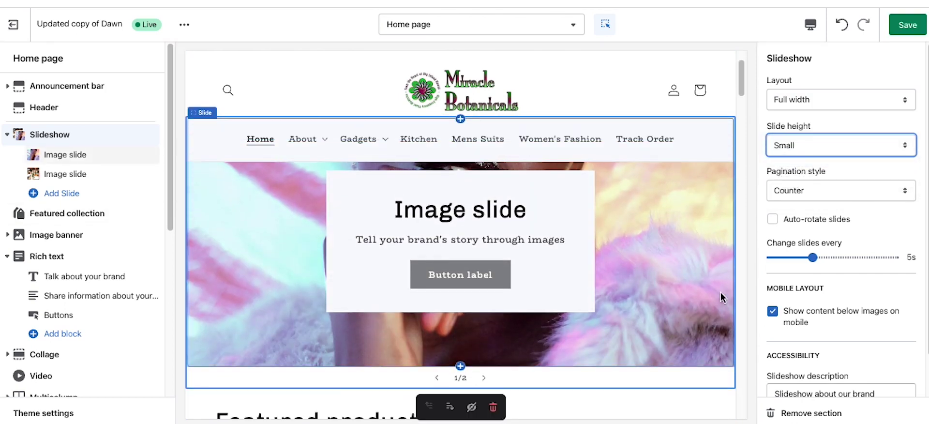
pyautogui.scroll(1, 701, 246)
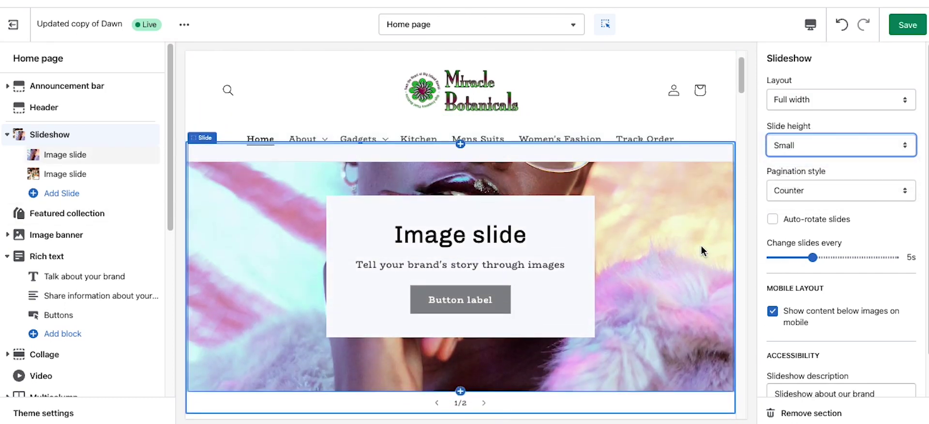
pyautogui.click(806, 147)
pyautogui.click(801, 156)
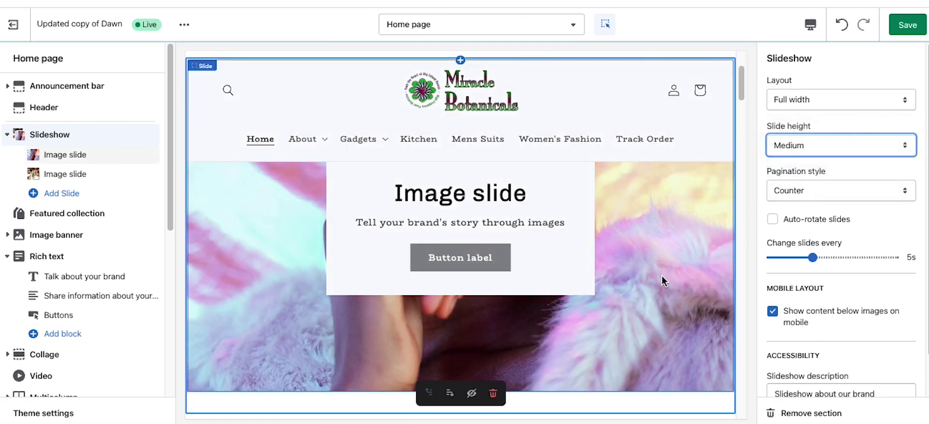
pyautogui.scroll(-1, 684, 261)
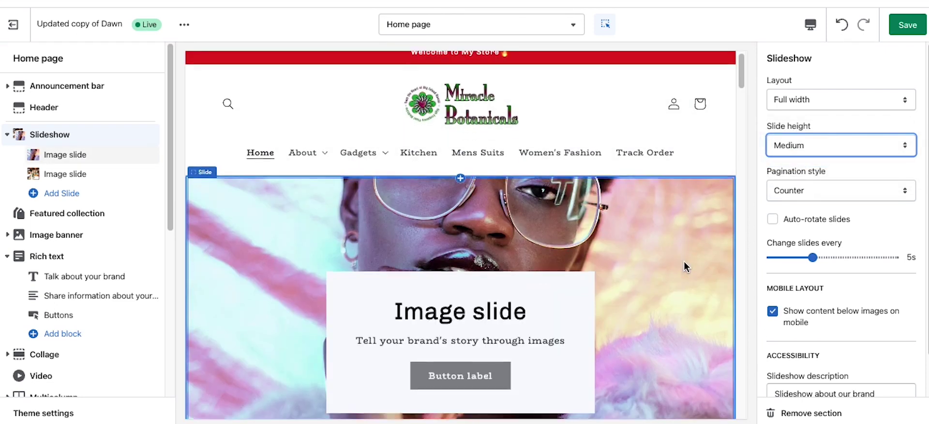
pyautogui.click(823, 151)
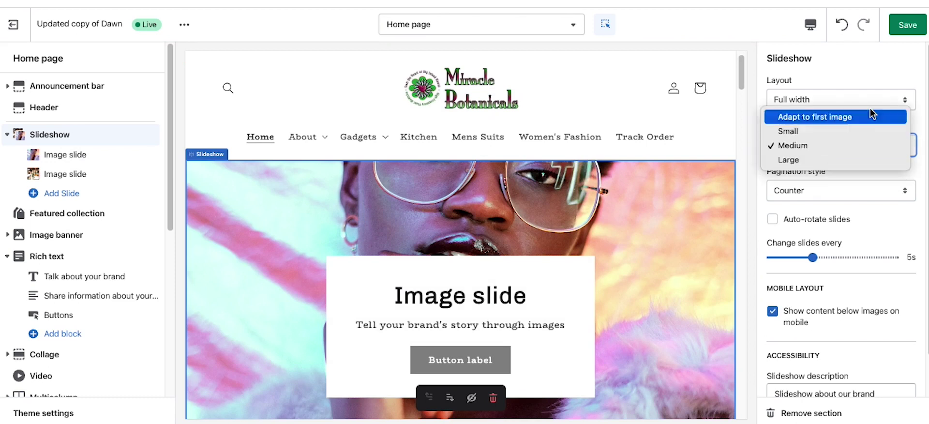
pyautogui.click(825, 64)
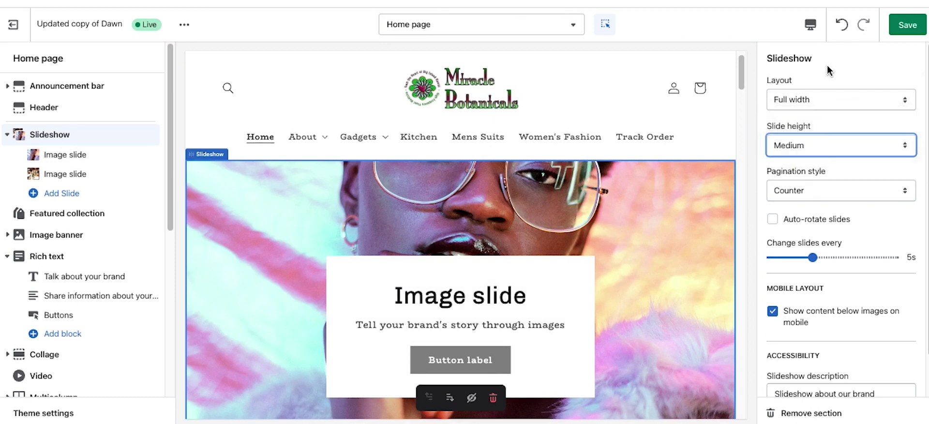
# Step: Set slideshow pagination to Dots, enable Auto-rotate slides, and save the theme
pyautogui.click(812, 191)
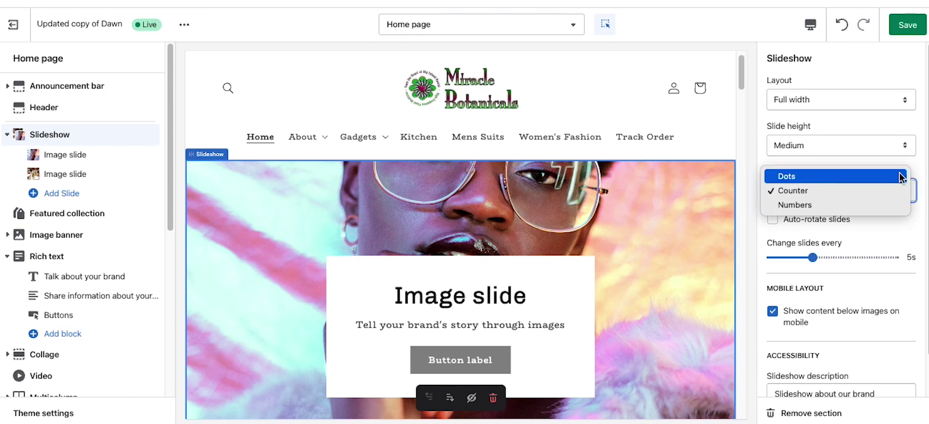
pyautogui.click(831, 177)
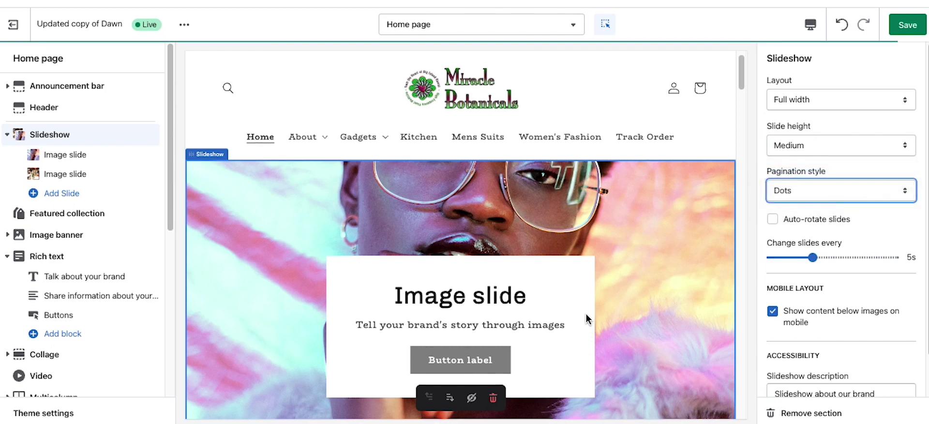
pyautogui.scroll(-3, 587, 314)
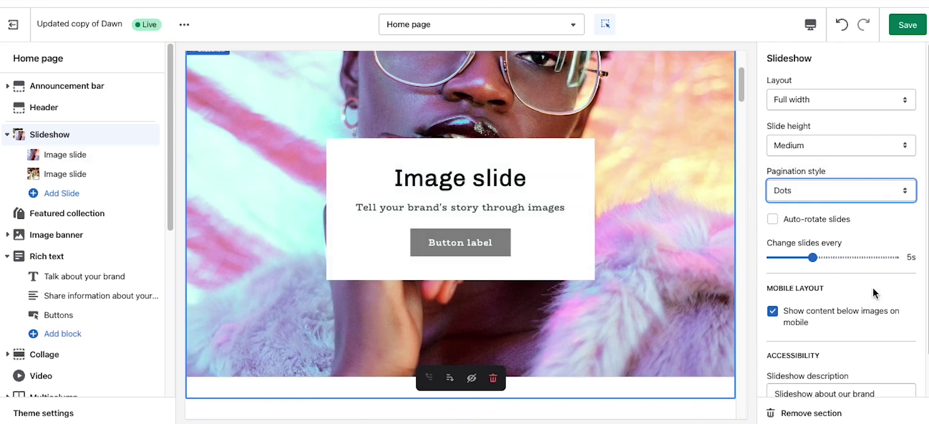
pyautogui.click(782, 222)
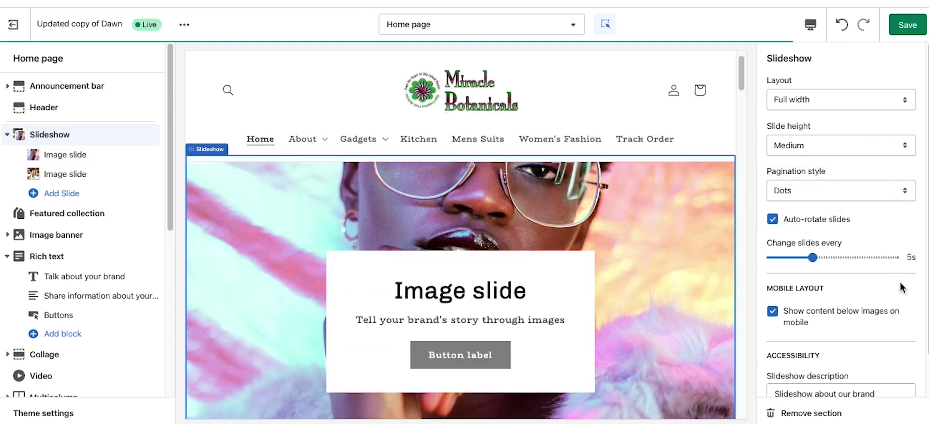
pyautogui.scroll(-2, 857, 260)
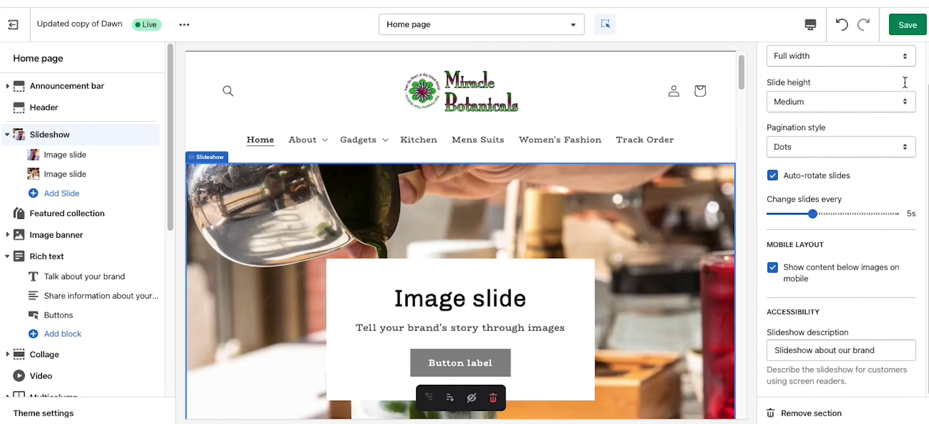
pyautogui.click(904, 28)
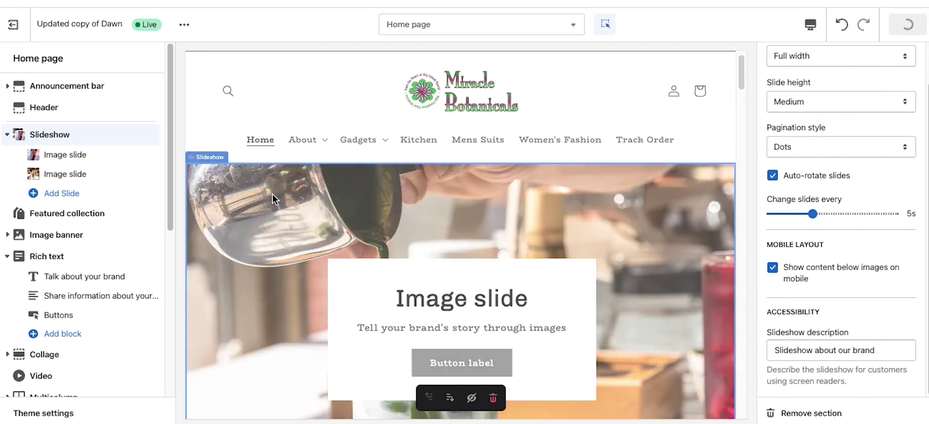
# Step: Exit the theme editor, open the live storefront, and check the Gadgets collections menu
pyautogui.click(14, 24)
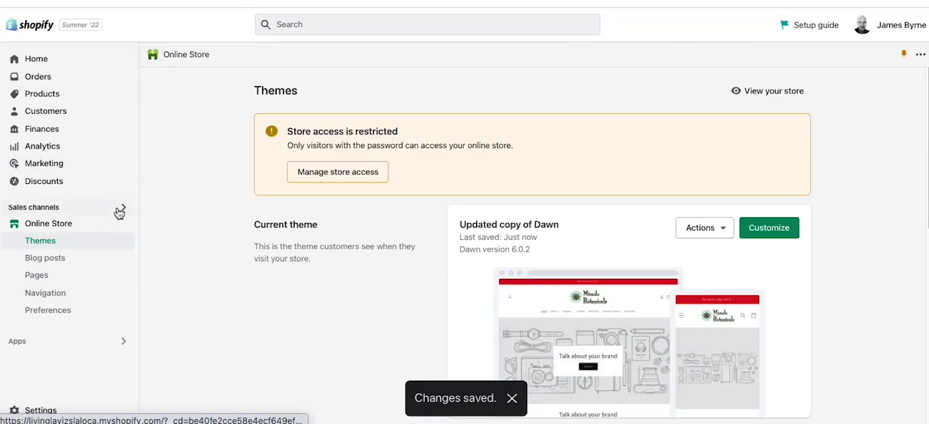
pyautogui.click(123, 225)
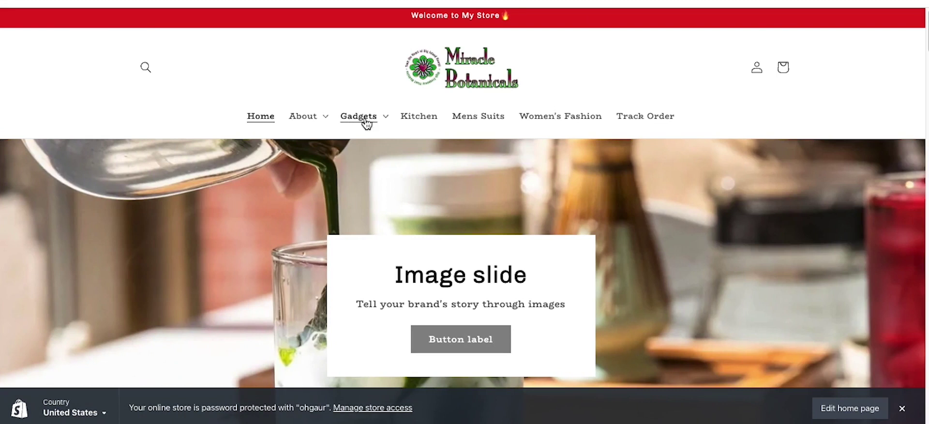
pyautogui.click(370, 120)
pyautogui.click(739, 120)
# Step: Scroll through the home page, expand and collapse Collapsible row1, then close the storefront tab
pyautogui.scroll(-2, 726, 141)
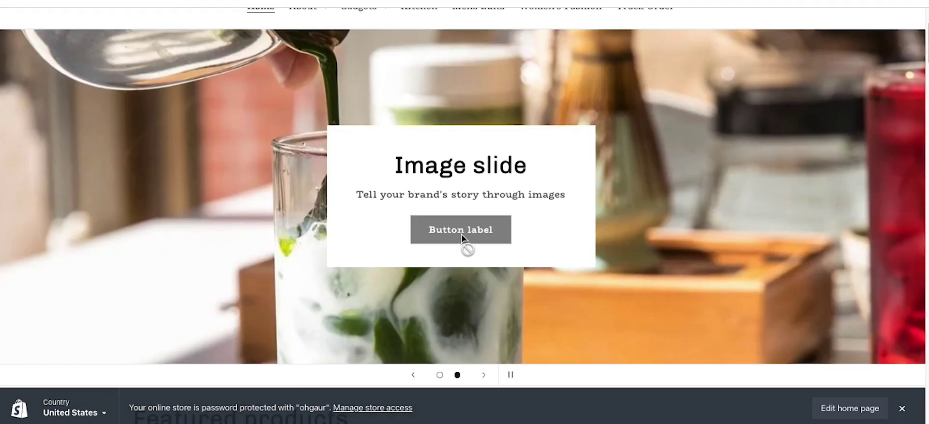
pyautogui.scroll(2, 666, 268)
pyautogui.scroll(-2, 639, 329)
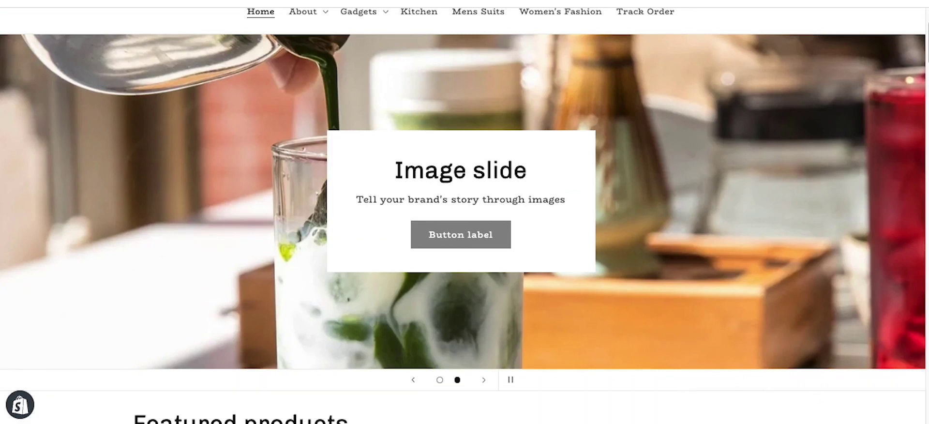
pyautogui.scroll(-8, 557, 348)
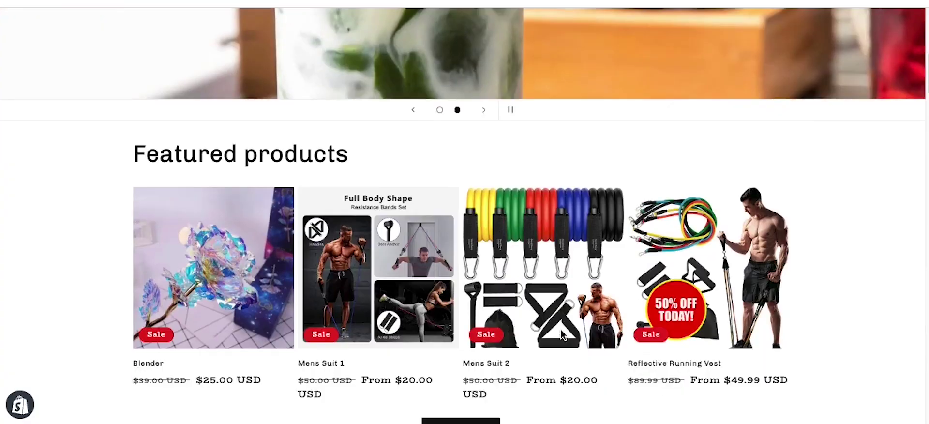
pyautogui.scroll(-11, 561, 330)
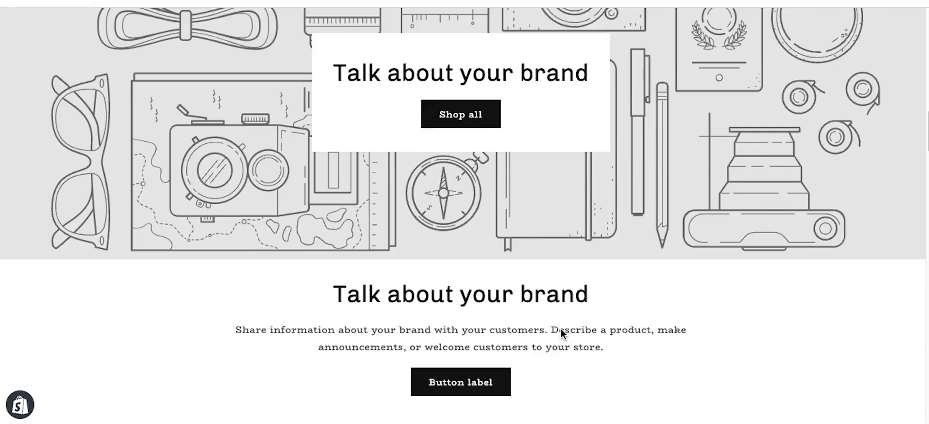
pyautogui.scroll(-4, 629, 267)
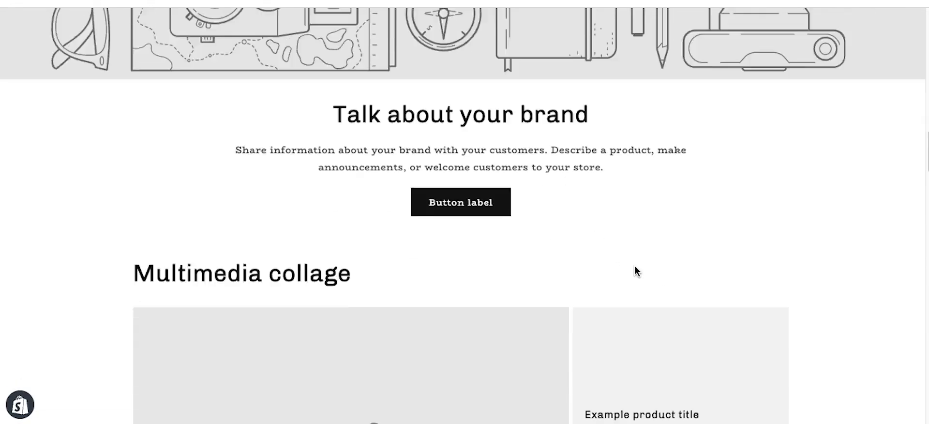
pyautogui.scroll(-1, 629, 237)
pyautogui.scroll(-5, 488, 283)
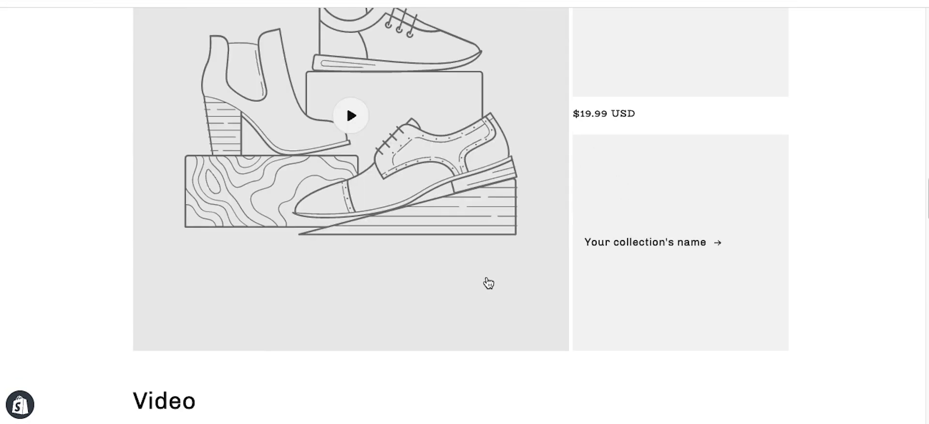
pyautogui.scroll(-7, 490, 285)
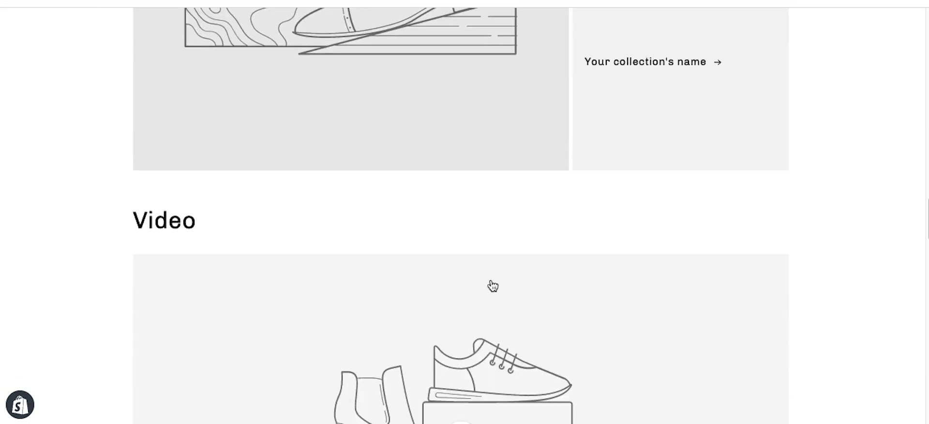
pyautogui.scroll(-8, 492, 287)
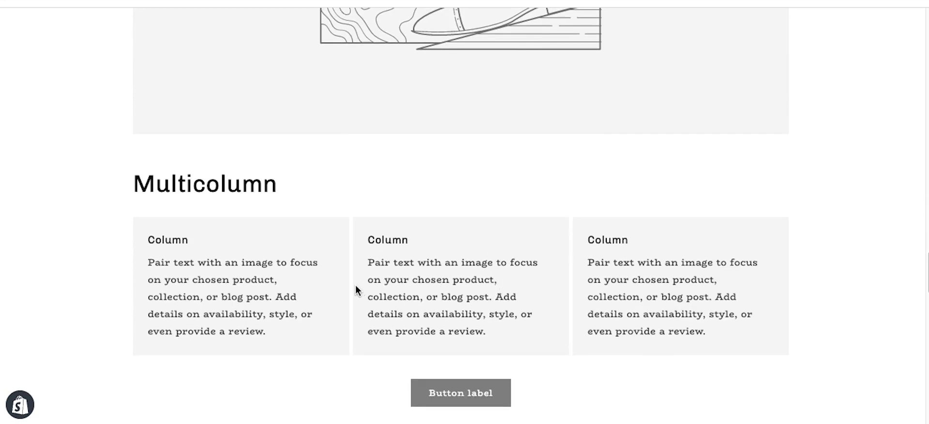
pyautogui.scroll(-2, 520, 311)
pyautogui.scroll(-3, 519, 312)
pyautogui.scroll(3, 402, 257)
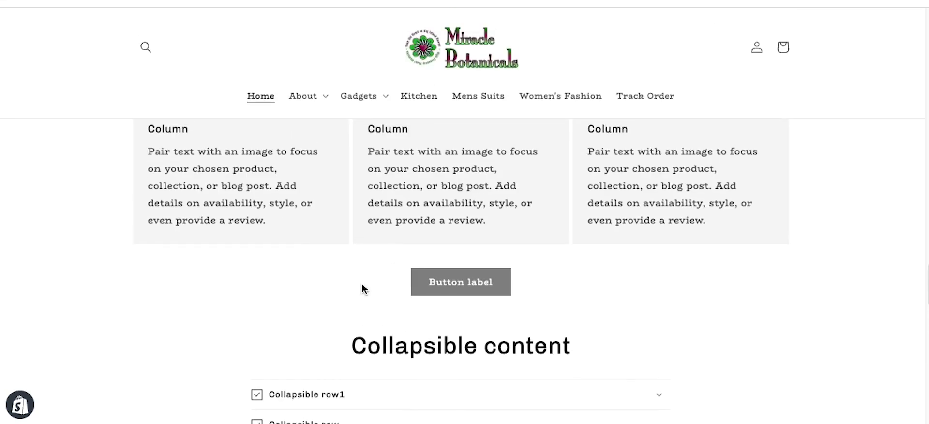
pyautogui.scroll(2, 281, 362)
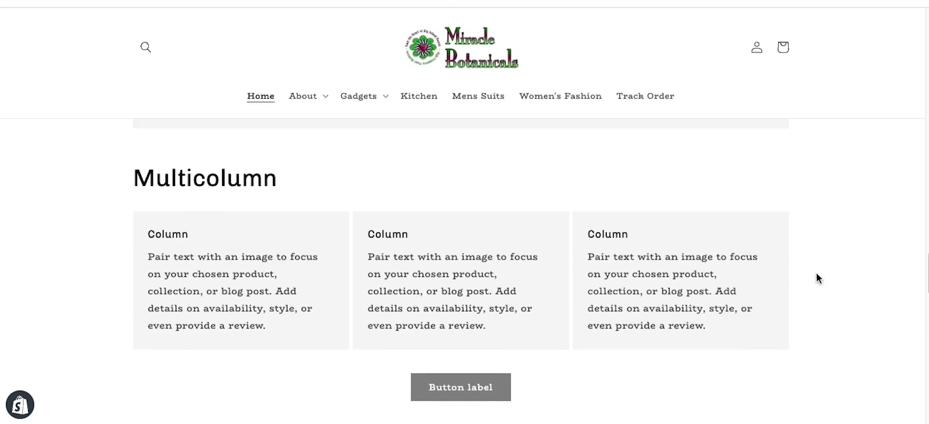
pyautogui.scroll(-8, 321, 262)
pyautogui.click(324, 118)
pyautogui.click(323, 118)
pyautogui.scroll(-5, 219, 174)
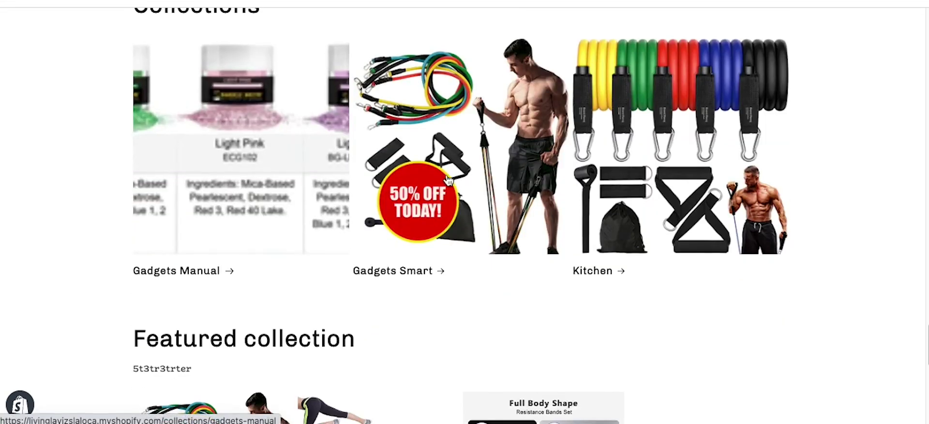
pyautogui.scroll(-8, 446, 217)
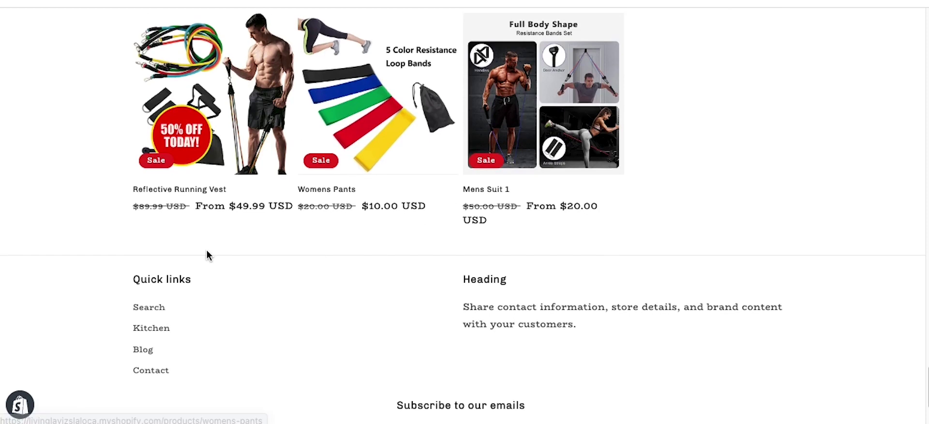
pyautogui.scroll(-4, 207, 255)
pyautogui.scroll(-1, 361, 292)
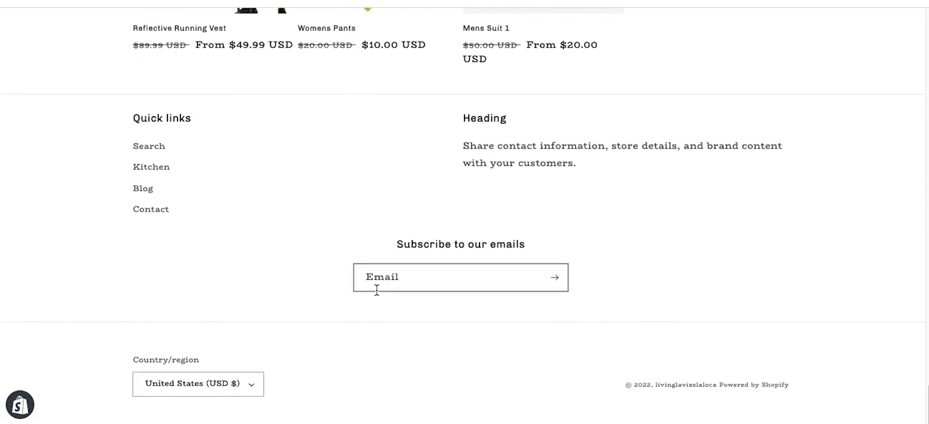
pyautogui.scroll(20, 393, 291)
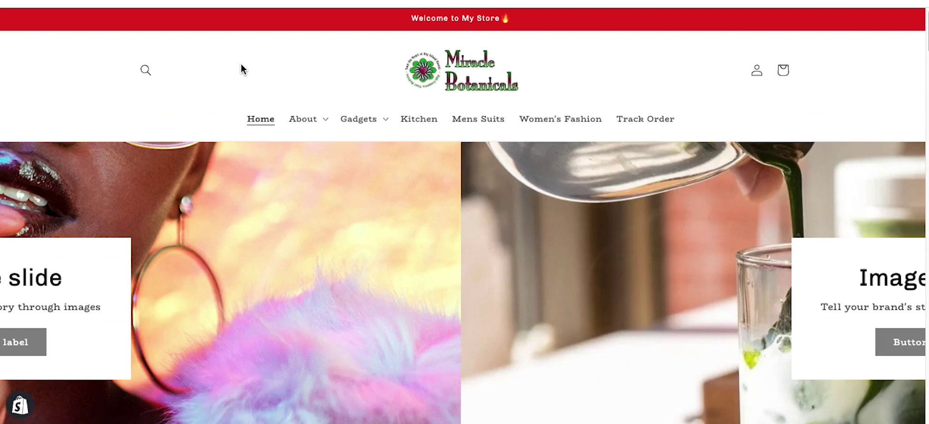
pyautogui.press('super+w')
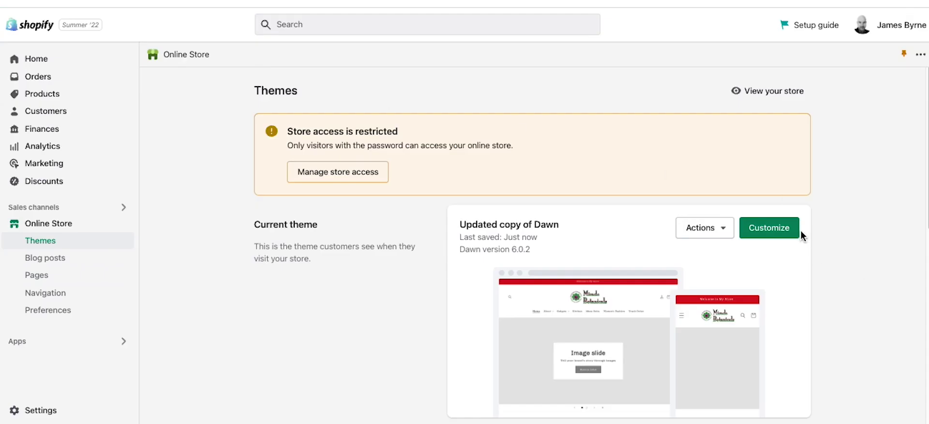
# Step: Customize the current theme again and select the home page's Image banner section
pyautogui.click(797, 233)
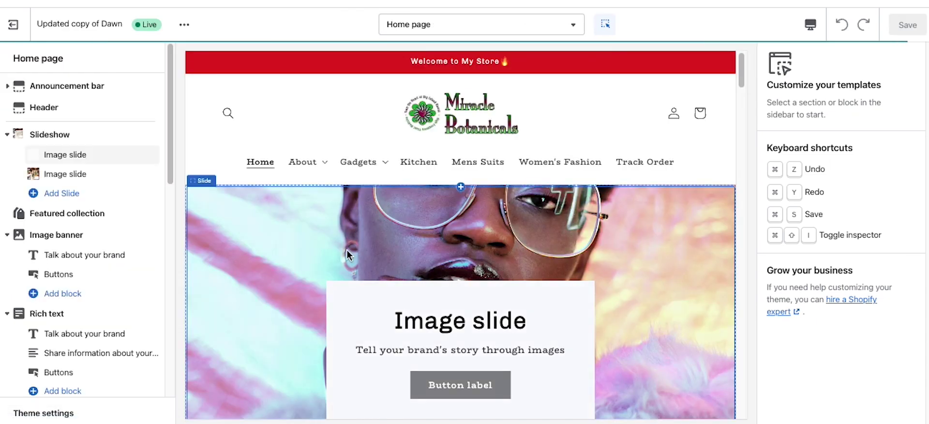
pyautogui.scroll(-2, 347, 250)
pyautogui.scroll(-10, 346, 250)
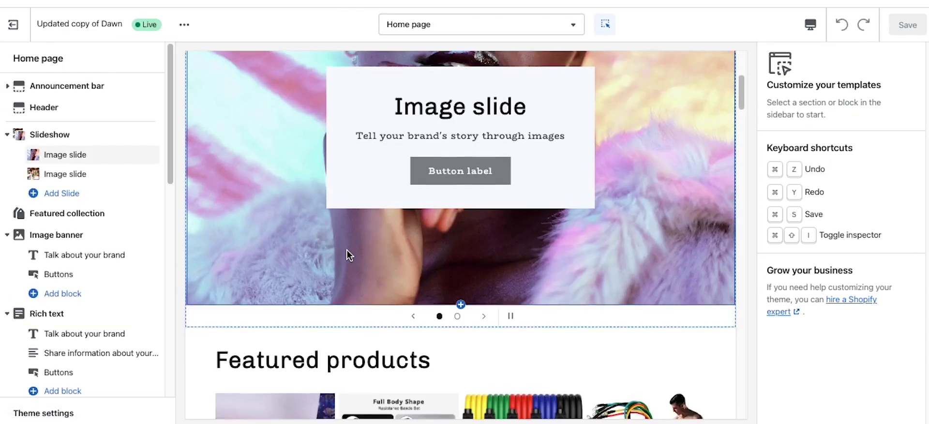
pyautogui.scroll(-5, 347, 253)
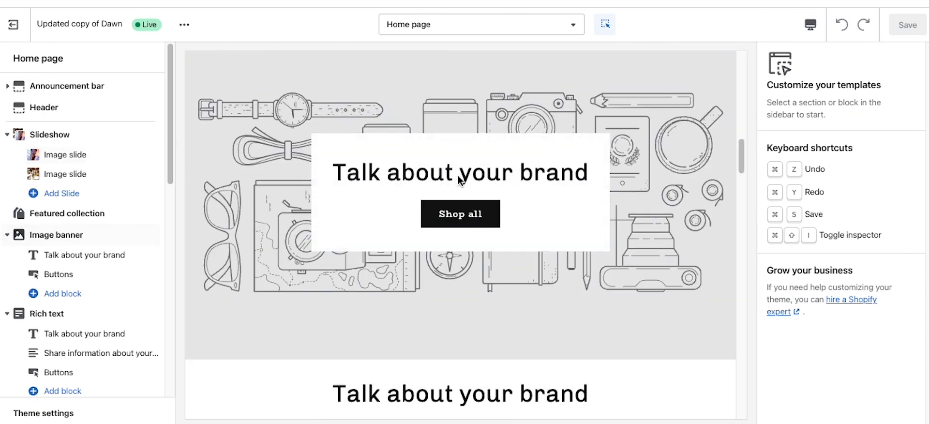
pyautogui.click(303, 283)
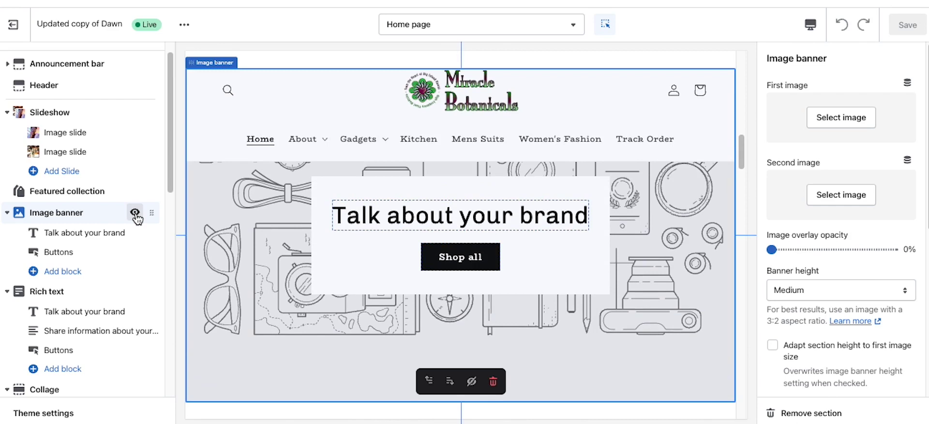
# Step: Hide the Image banner, Collage and Video sections from the home page
pyautogui.click(135, 213)
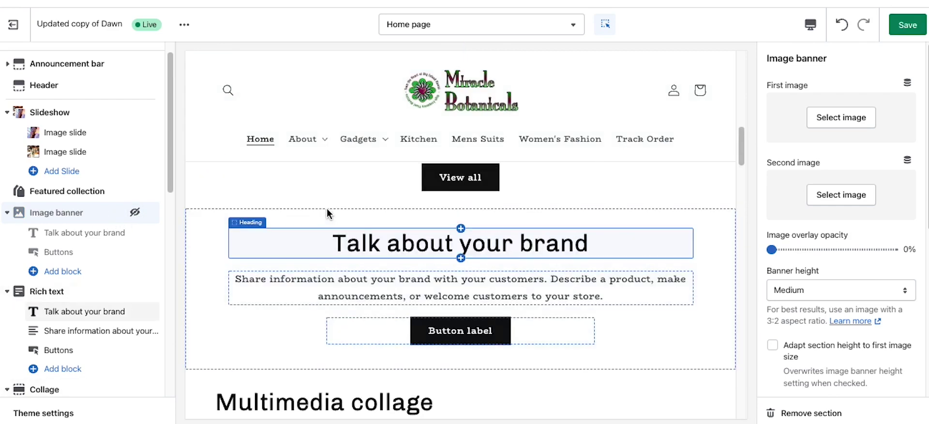
pyautogui.scroll(-5, 327, 208)
pyautogui.click(423, 171)
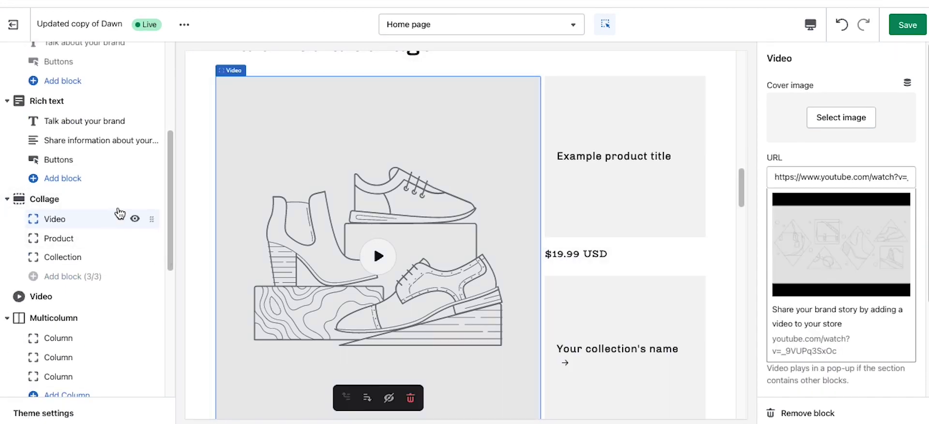
pyautogui.click(134, 199)
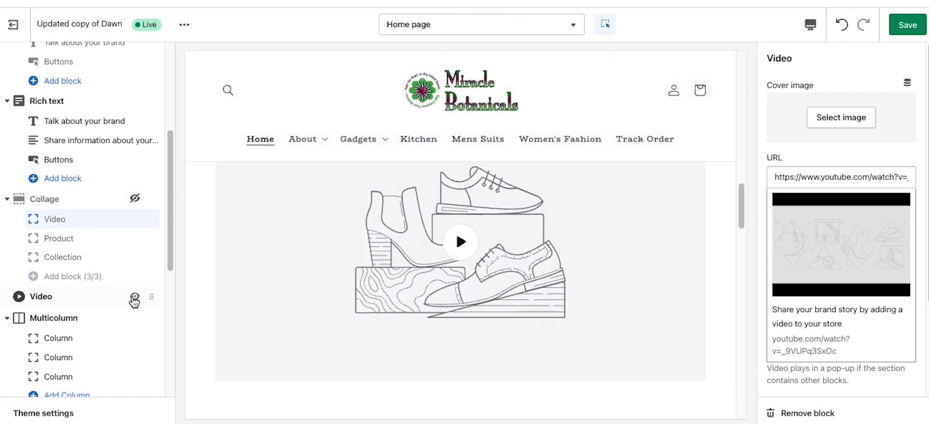
pyautogui.click(134, 296)
# Step: Select the Footer section in the sidebar to show its settings
pyautogui.scroll(-10, 364, 298)
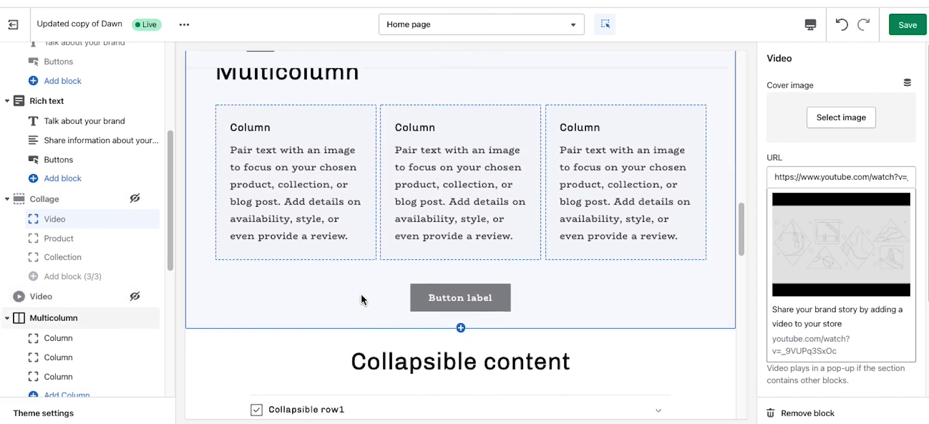
pyautogui.scroll(-3, 359, 295)
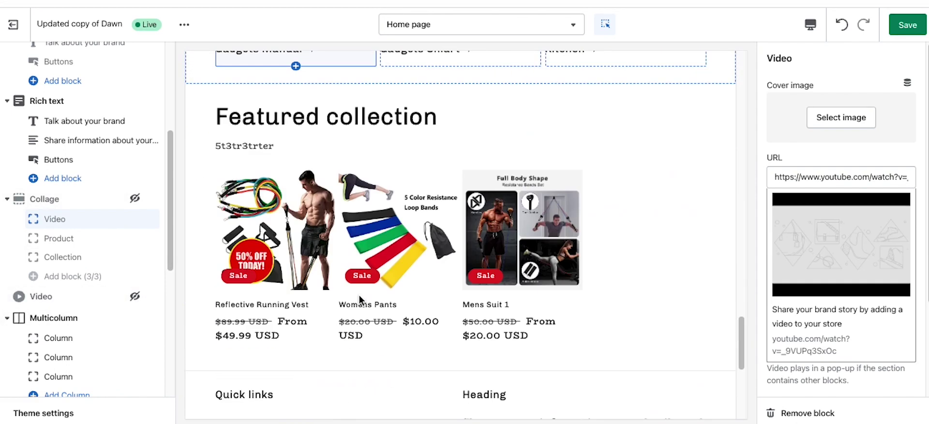
pyautogui.scroll(-5, 83, 280)
pyautogui.scroll(-1, 83, 279)
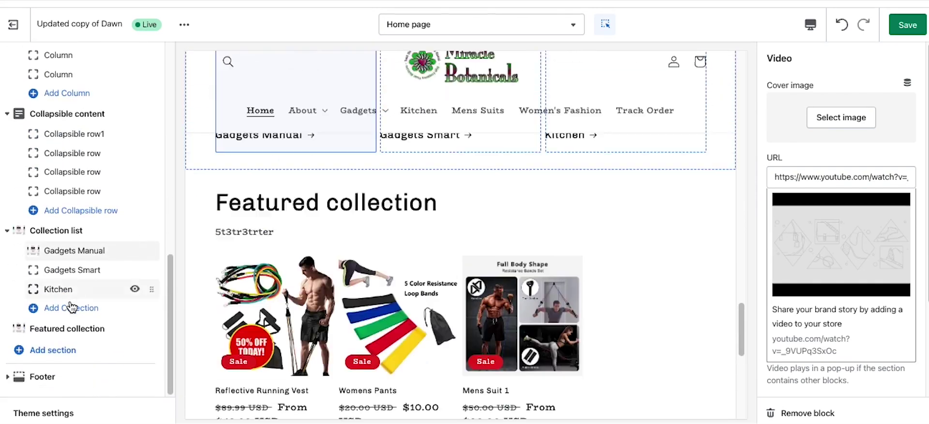
pyautogui.click(41, 377)
# Step: Set the footer color scheme to Inverse, keep email signup turned on, and save
pyautogui.scroll(-2, 35, 324)
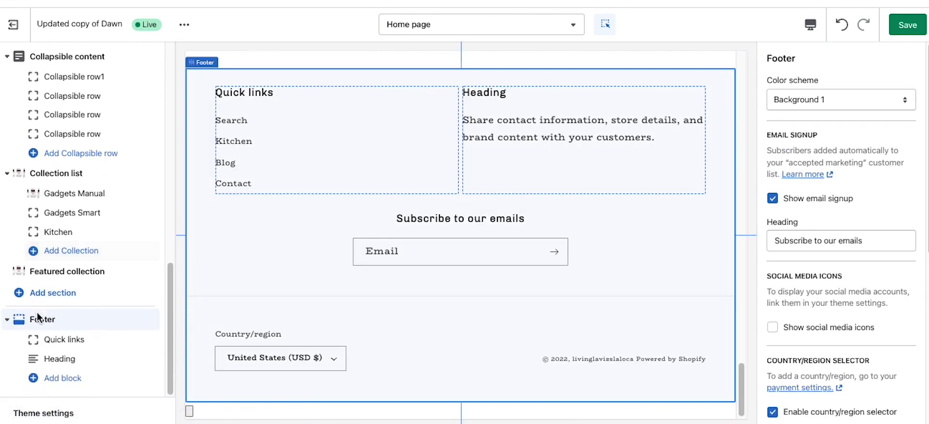
pyautogui.click(834, 104)
pyautogui.press('Escape')
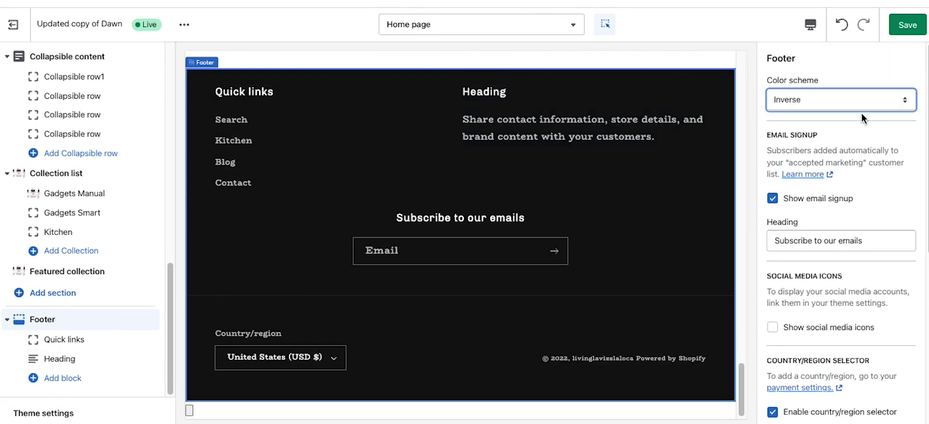
pyautogui.click(774, 200)
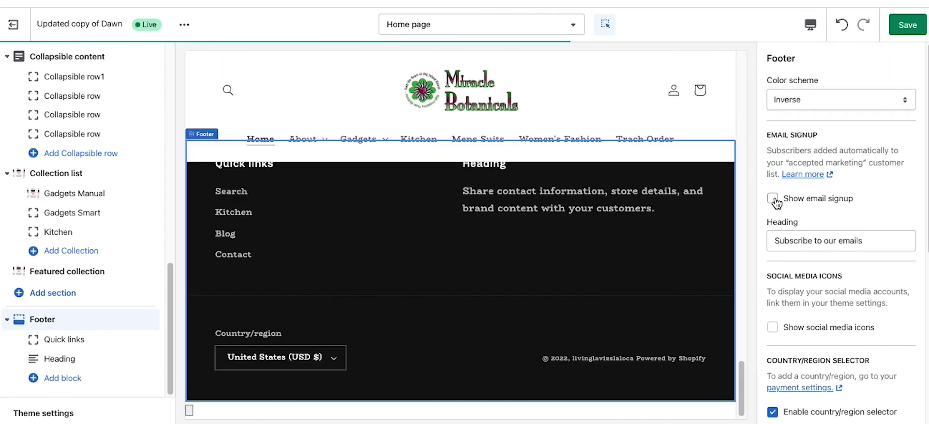
pyautogui.click(773, 198)
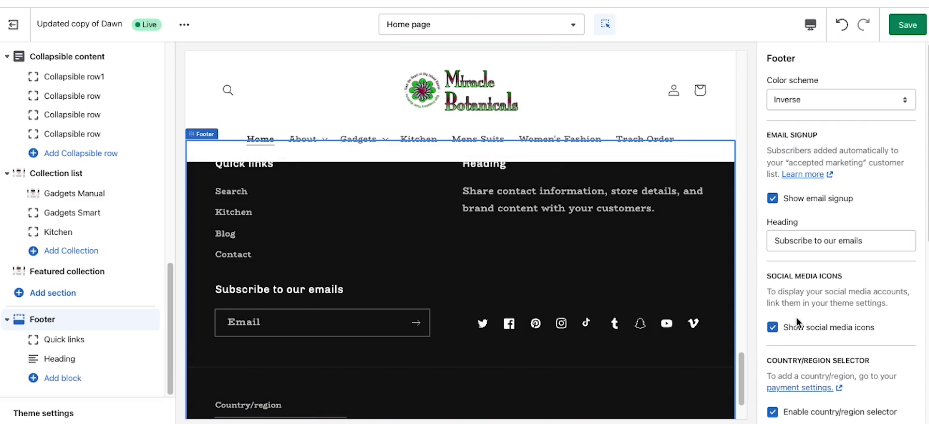
pyautogui.scroll(-5, 813, 309)
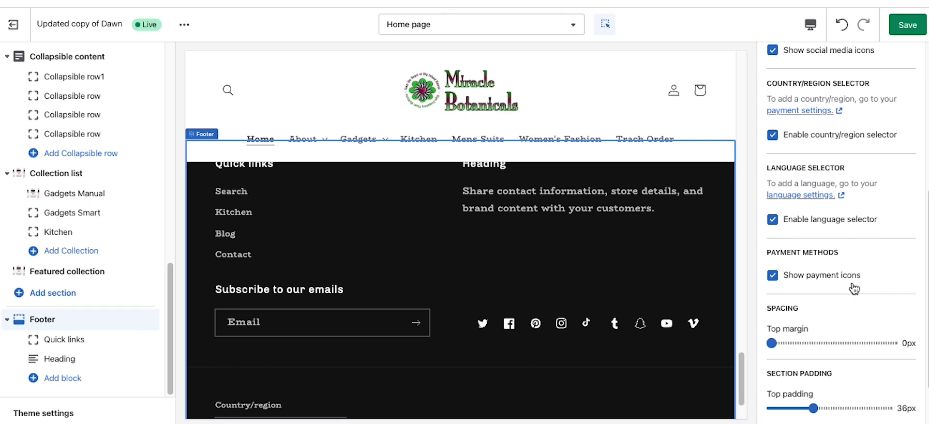
pyautogui.scroll(-1, 852, 285)
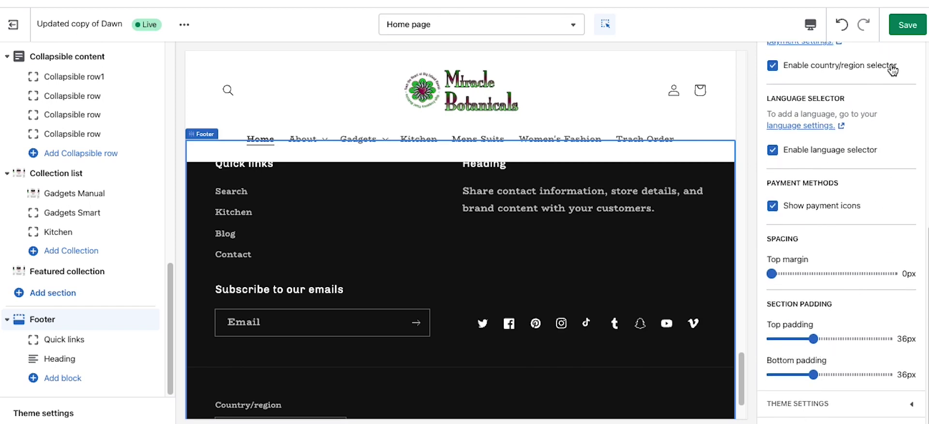
pyautogui.click(908, 27)
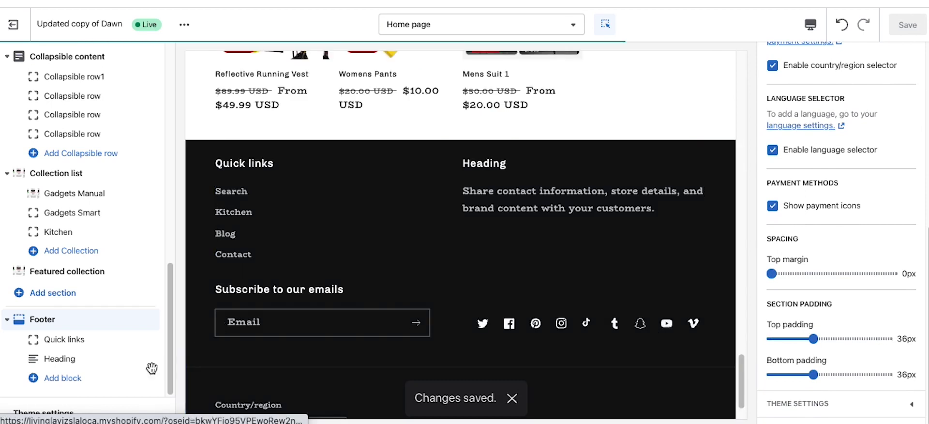
# Step: Open Theme settings and expand the Social media account links
pyautogui.click(116, 411)
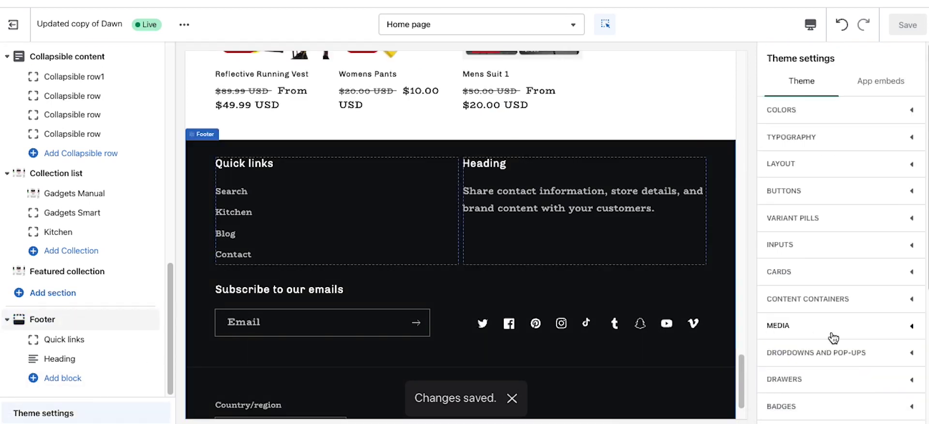
pyautogui.scroll(-4, 832, 337)
pyautogui.click(829, 252)
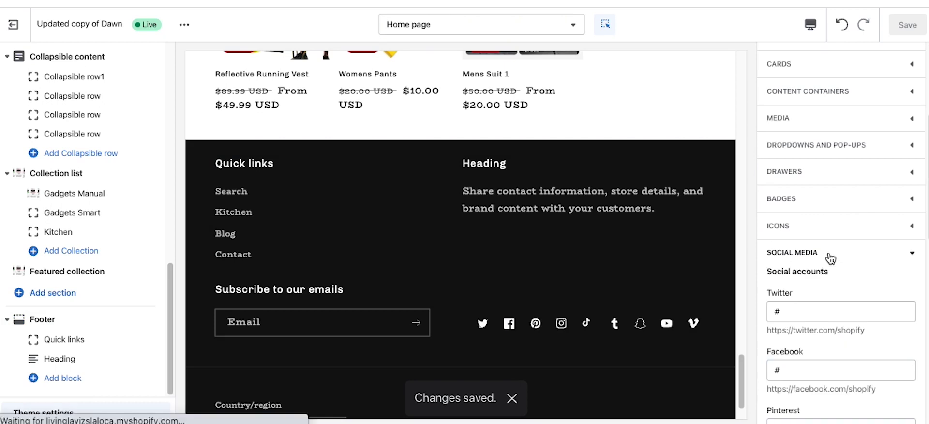
pyautogui.scroll(-9, 824, 308)
pyautogui.scroll(-3, 824, 315)
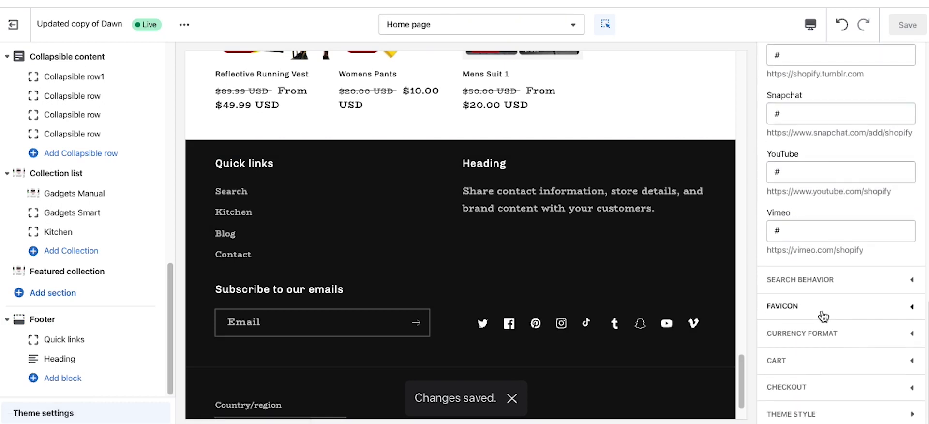
pyautogui.scroll(2, 817, 237)
# Step: Clear the Snapchat, Tumblr and Vimeo social links and save the theme
pyautogui.click(782, 138)
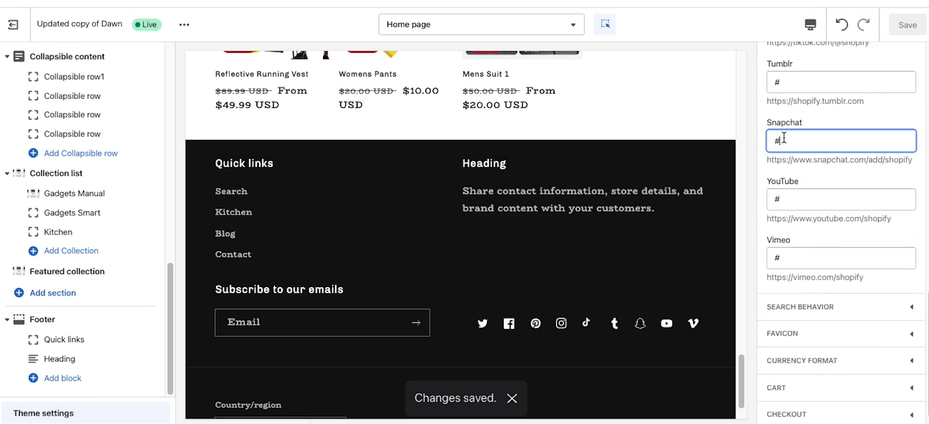
pyautogui.press('BackSpace')
pyautogui.scroll(3, 813, 199)
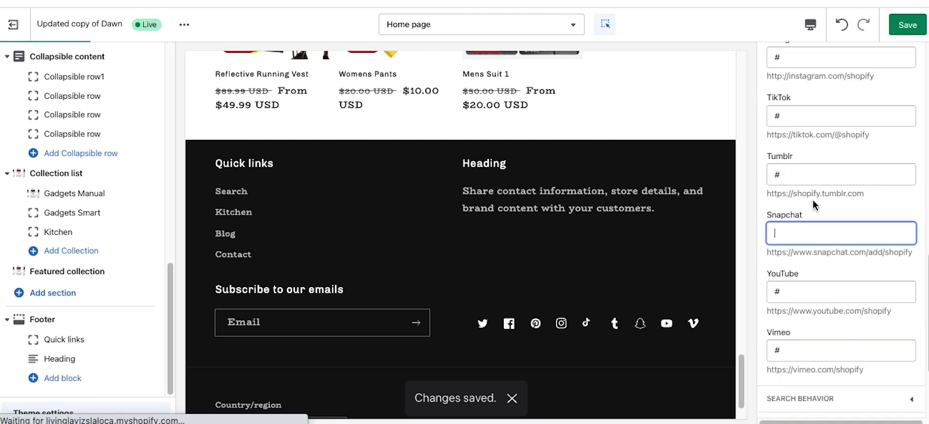
pyautogui.click(781, 199)
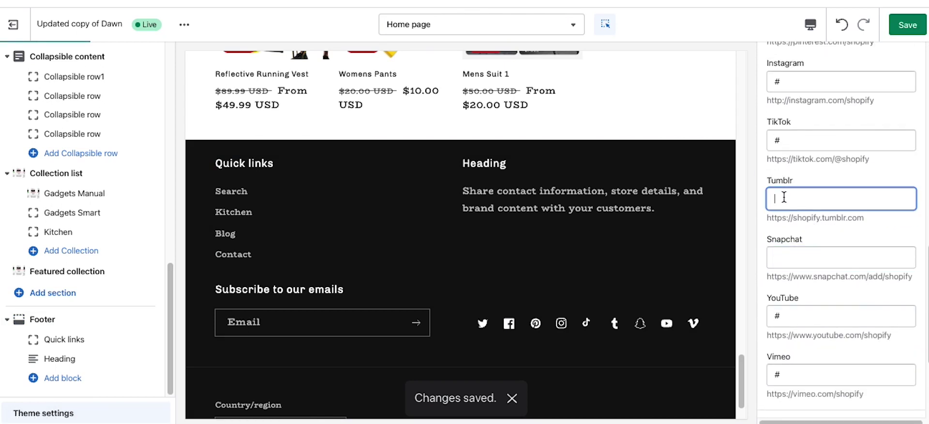
pyautogui.click(796, 380)
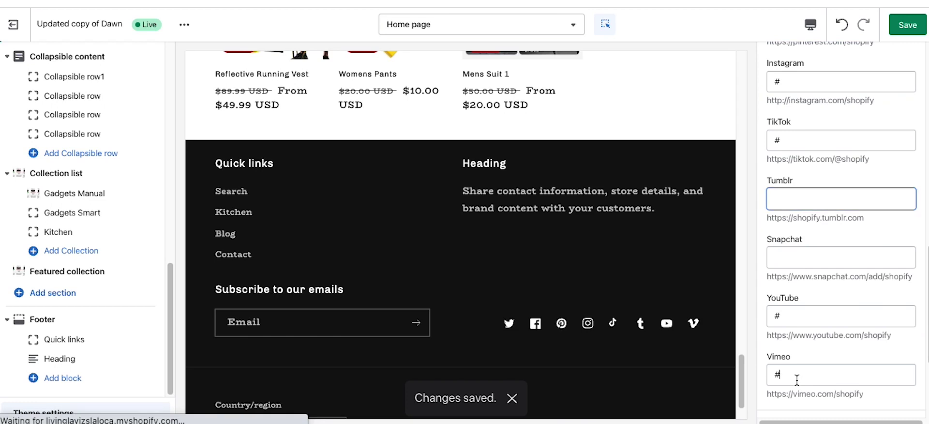
pyautogui.press('BackSpace')
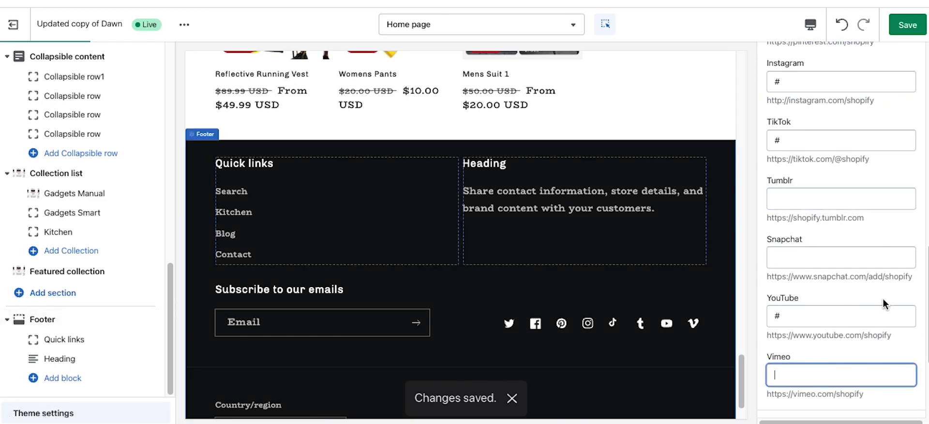
pyautogui.scroll(3, 860, 303)
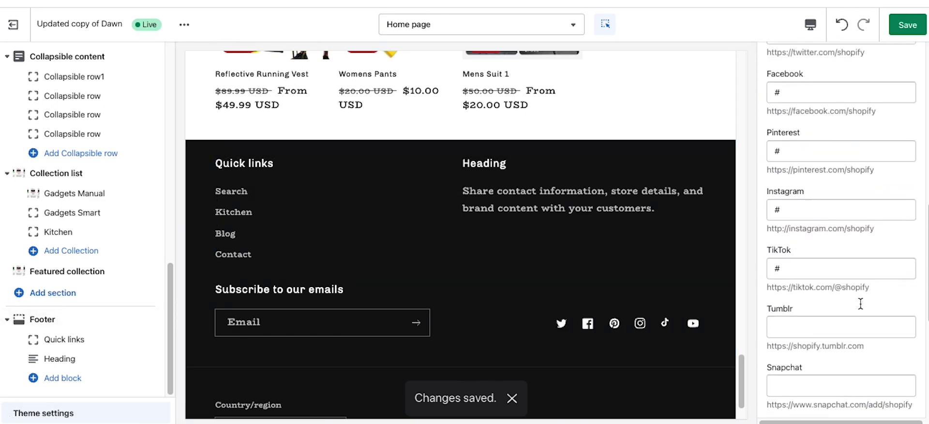
pyautogui.scroll(5, 860, 303)
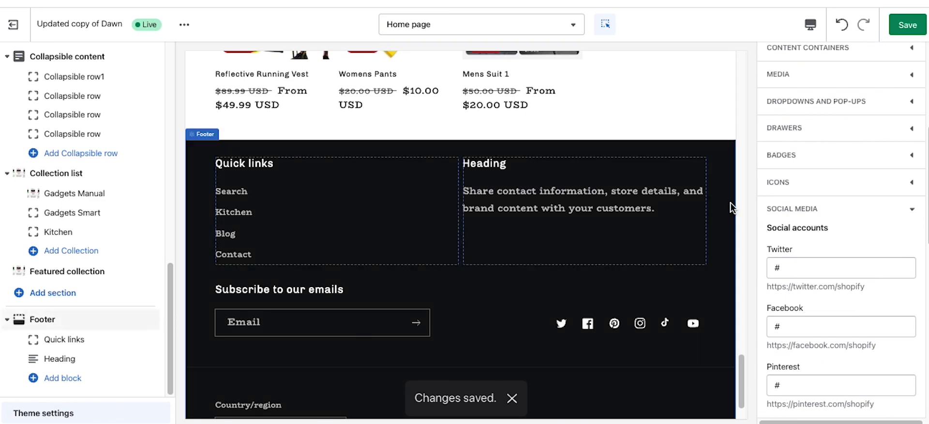
pyautogui.click(896, 32)
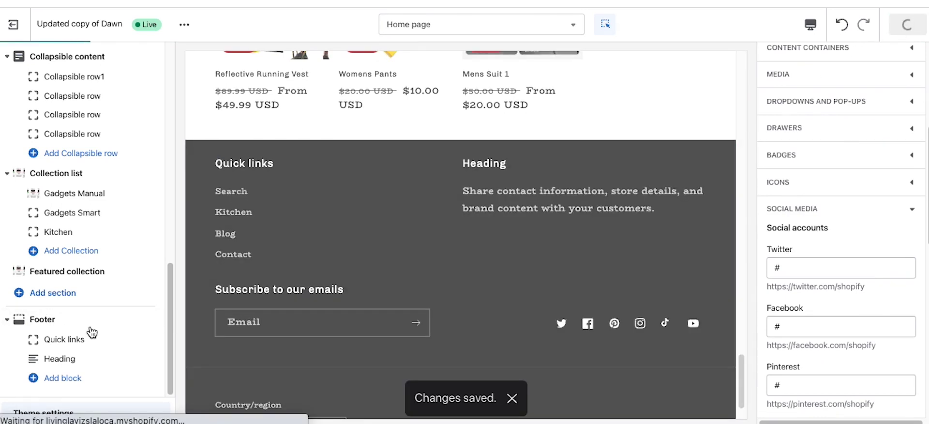
pyautogui.click(66, 322)
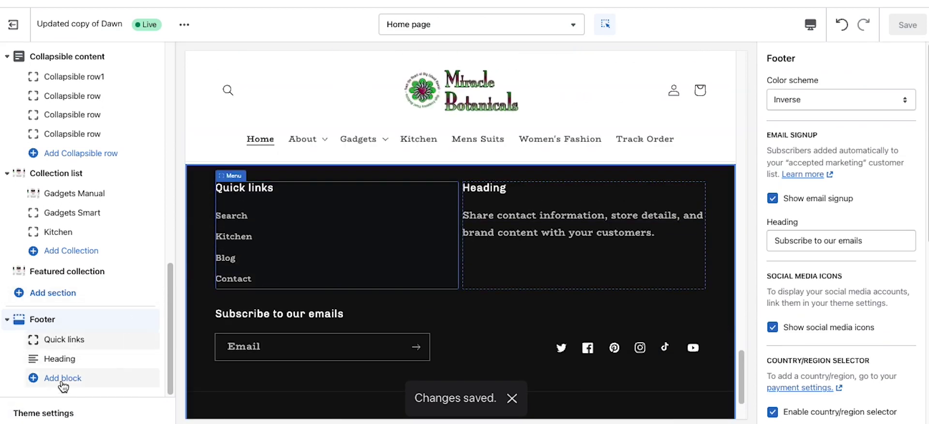
# Step: Add an Image block to the footer using the Miracle Botanicals logo
pyautogui.click(62, 381)
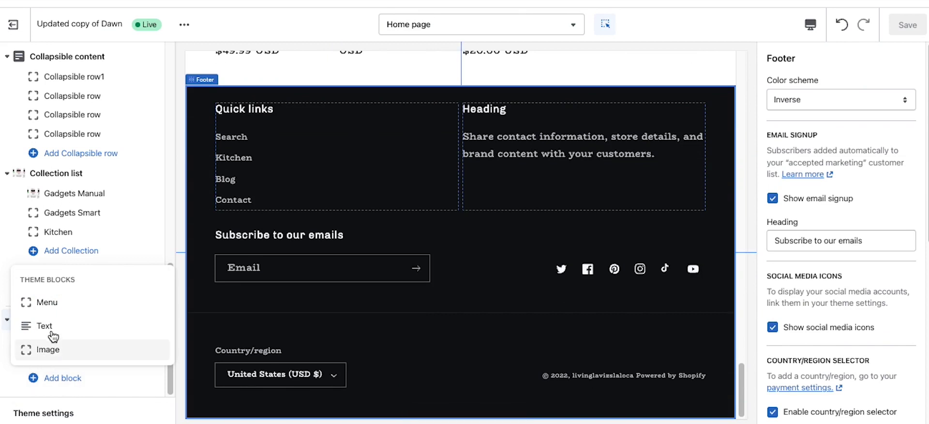
pyautogui.click(54, 349)
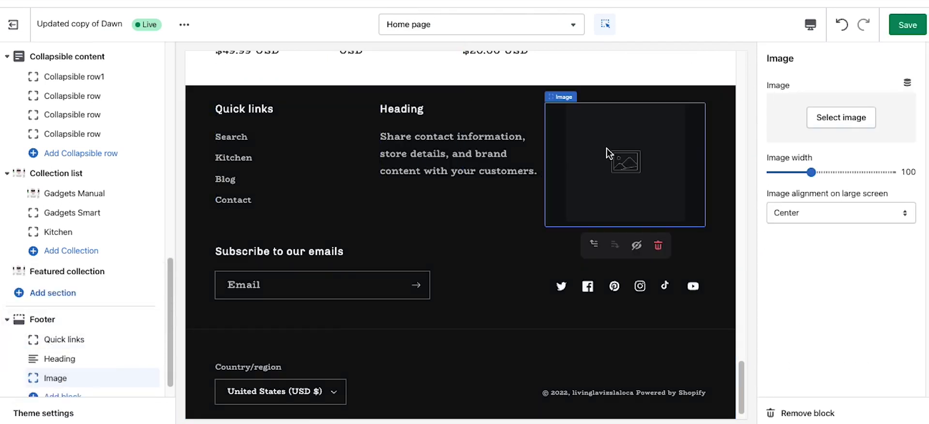
pyautogui.click(850, 124)
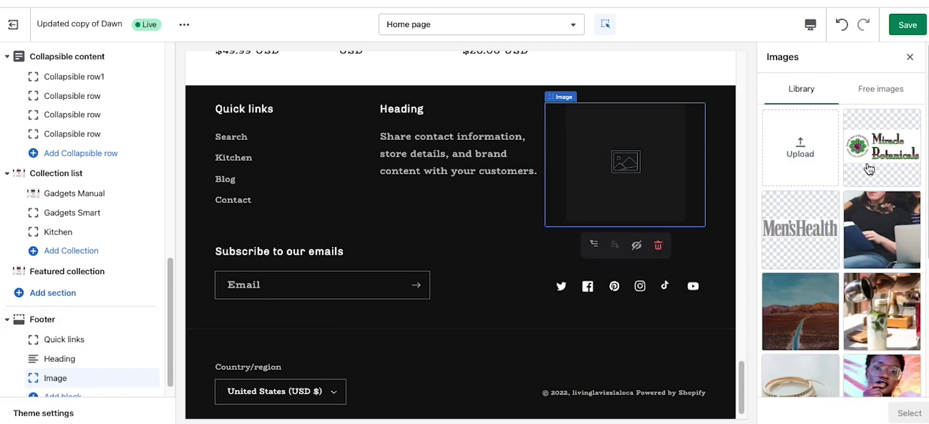
pyautogui.click(791, 217)
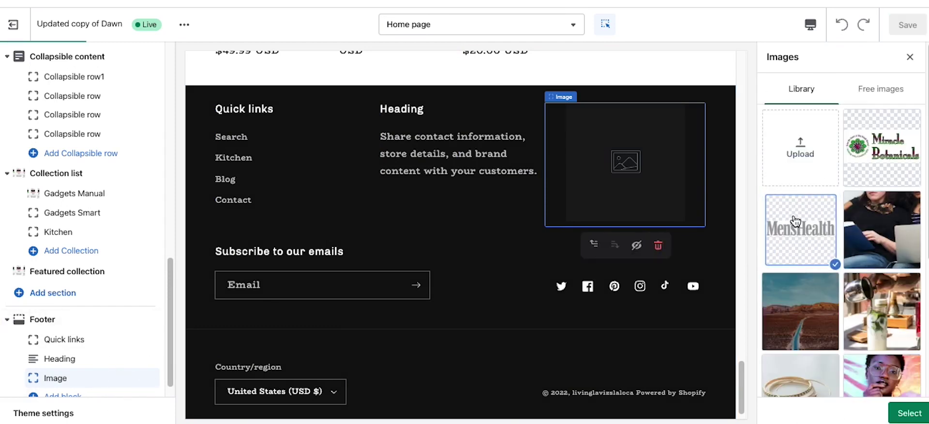
pyautogui.click(854, 166)
pyautogui.click(907, 413)
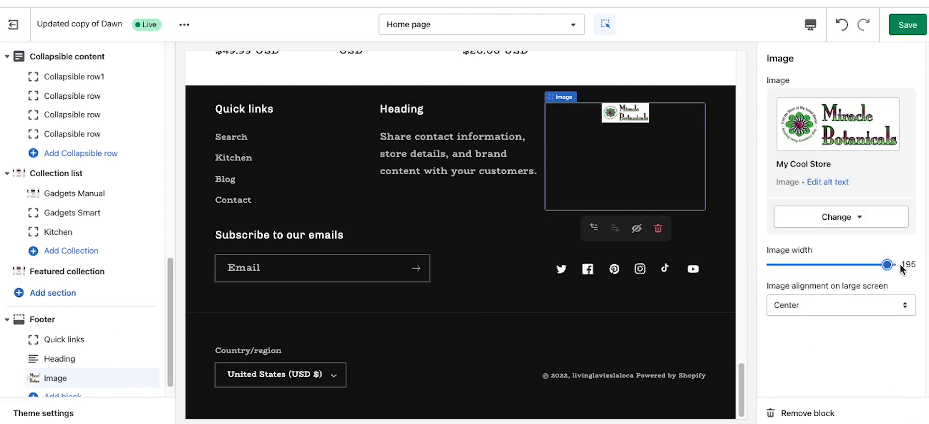
# Step: Set the footer logo width to 200, align it left, and move it above Quick links
pyautogui.click(893, 265)
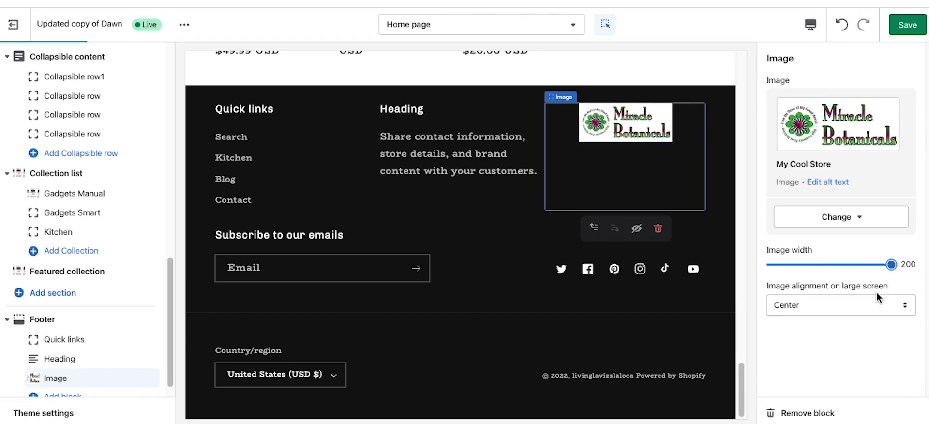
pyautogui.click(864, 302)
pyautogui.click(840, 289)
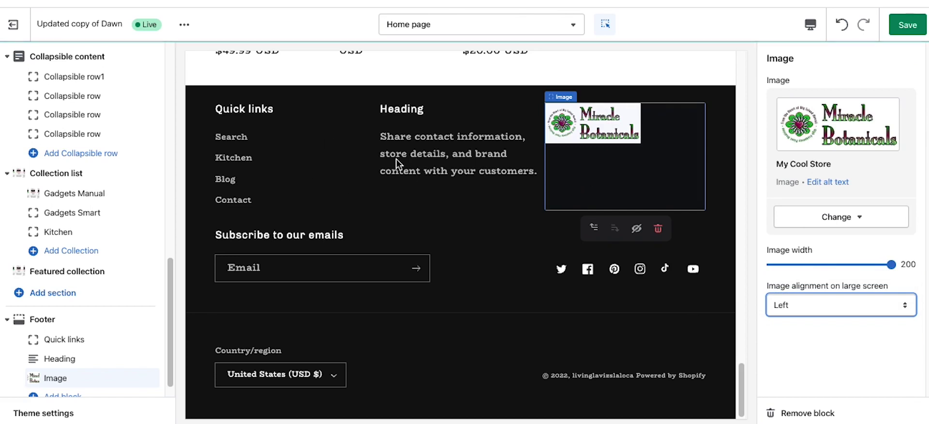
pyautogui.click(128, 376)
pyautogui.moveTo(151, 378); pyautogui.dragTo(141, 328)
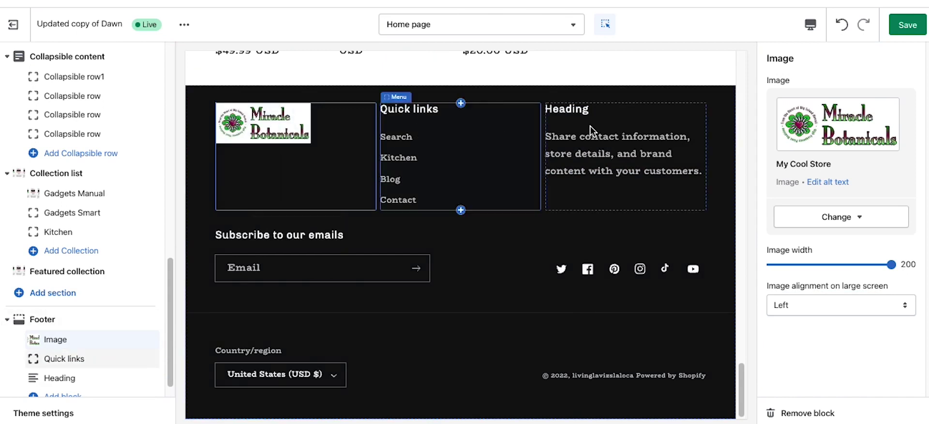
# Step: Change the footer block's heading text to 'About'
pyautogui.click(585, 148)
pyautogui.doubleClick(828, 97)
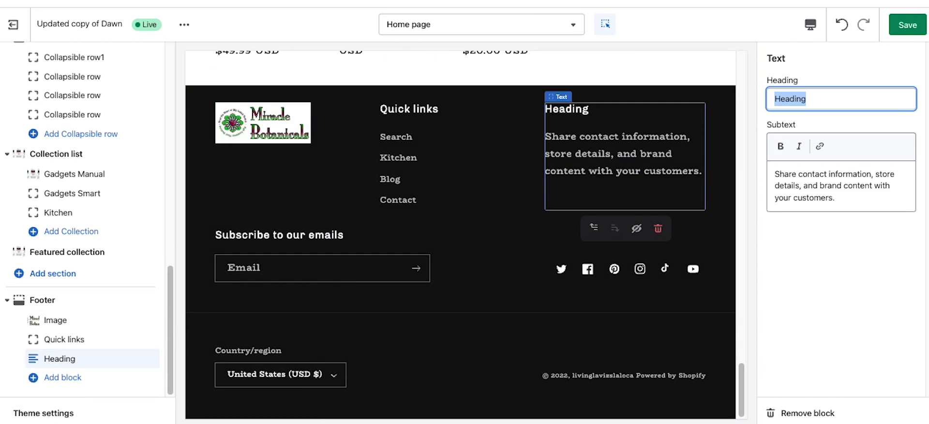
pyautogui.write('About')
# Step: Set its description to 'Our mission to rule the world.', save, and exit the editor
pyautogui.click(801, 174)
pyautogui.hotkey('ctrl', 'a')
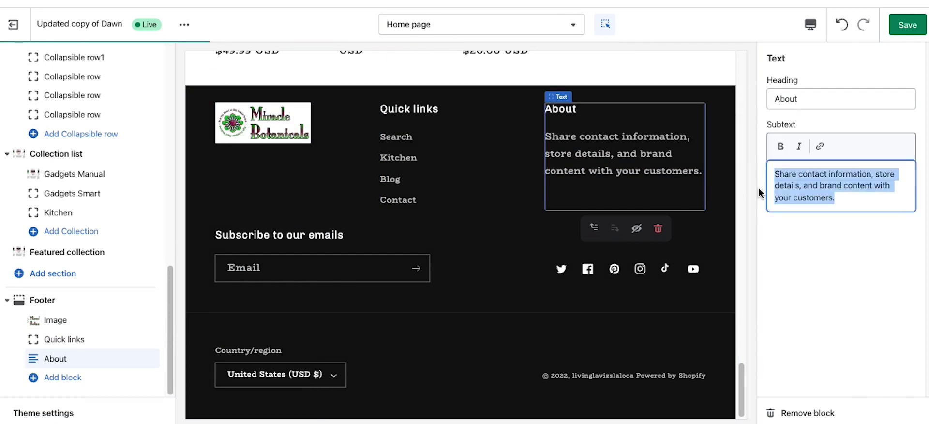
pyautogui.write('ou')
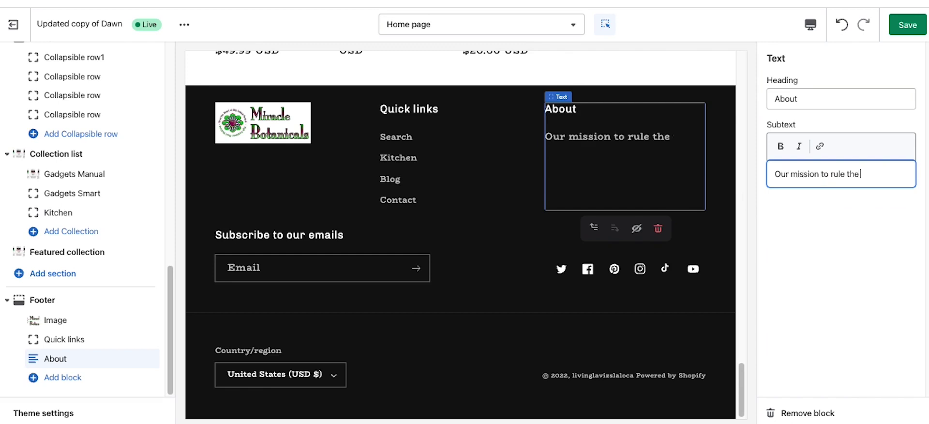
pyautogui.write('d.')
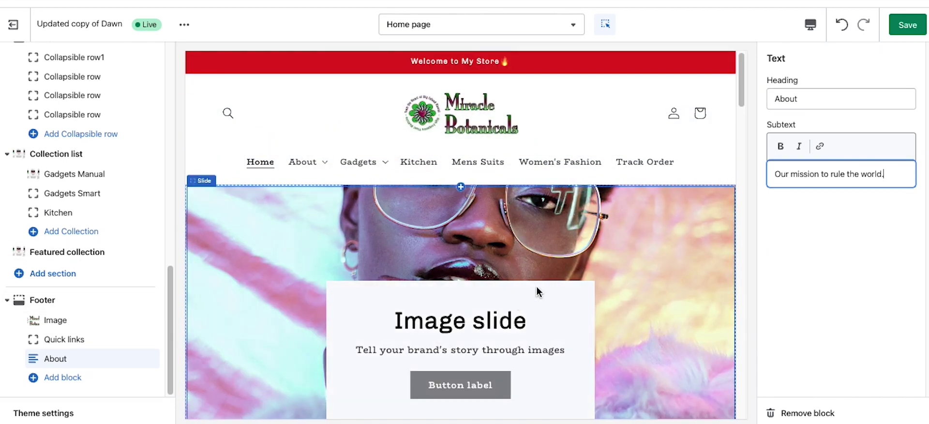
pyautogui.click(900, 33)
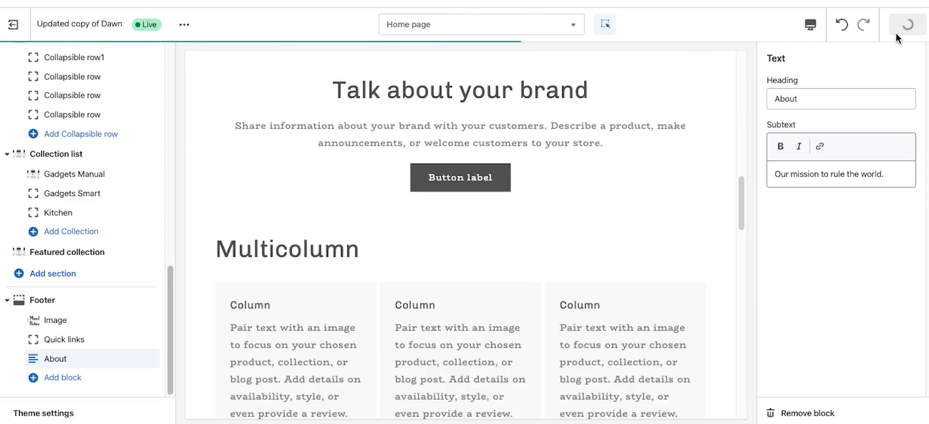
pyautogui.click(22, 29)
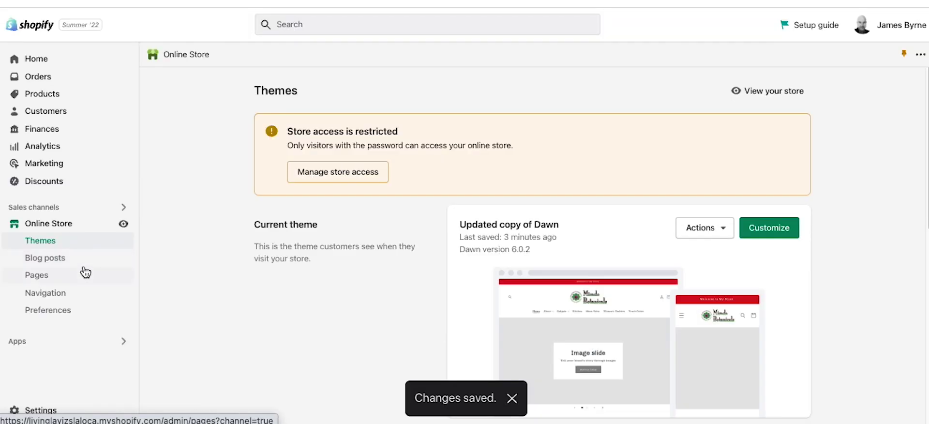
# Step: Open the live storefront and review the customer login page
pyautogui.click(125, 225)
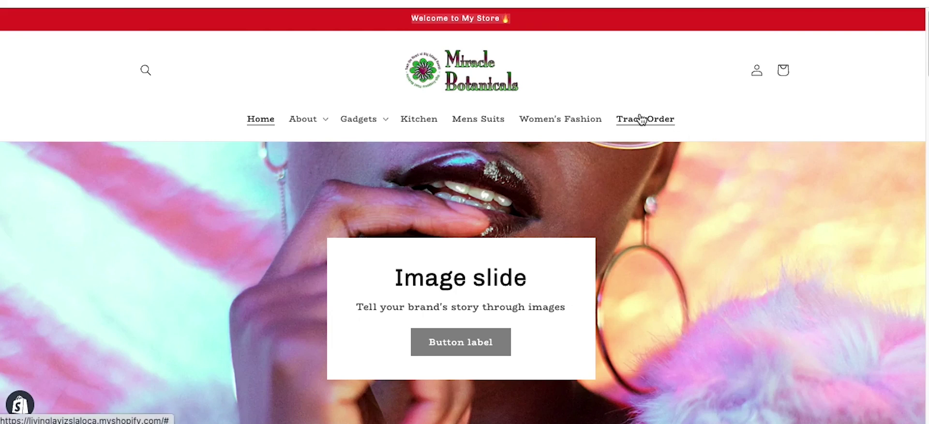
pyautogui.click(756, 75)
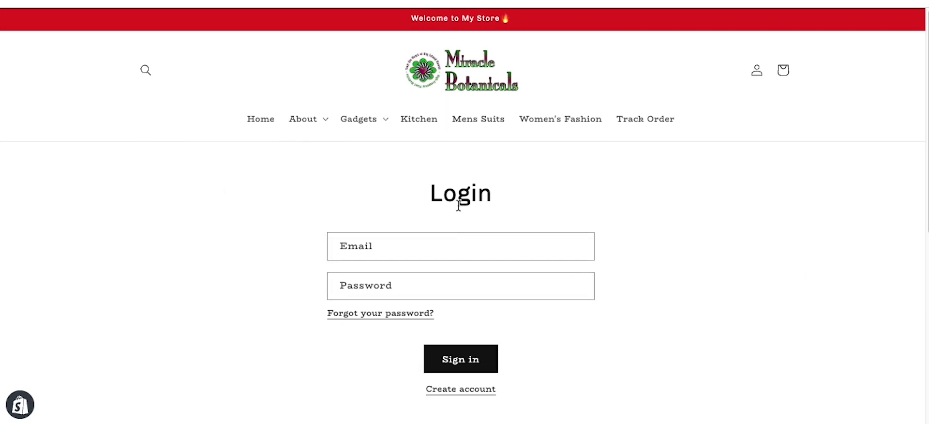
pyautogui.scroll(-5, 701, 167)
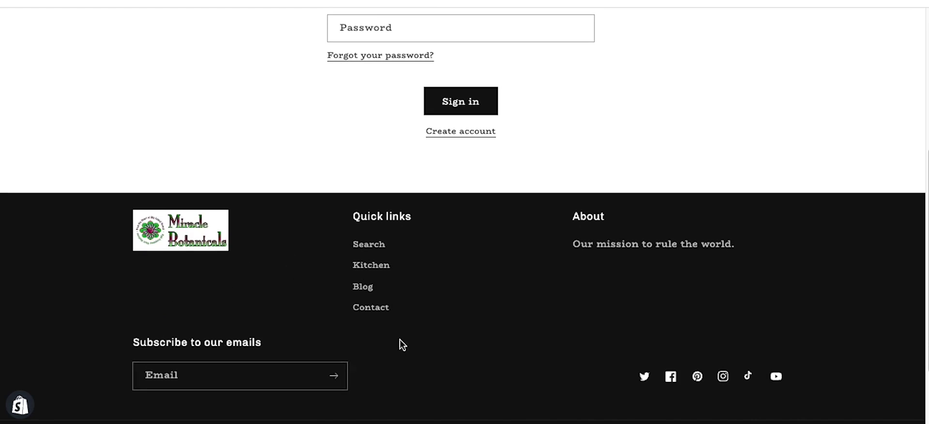
pyautogui.scroll(-2, 588, 297)
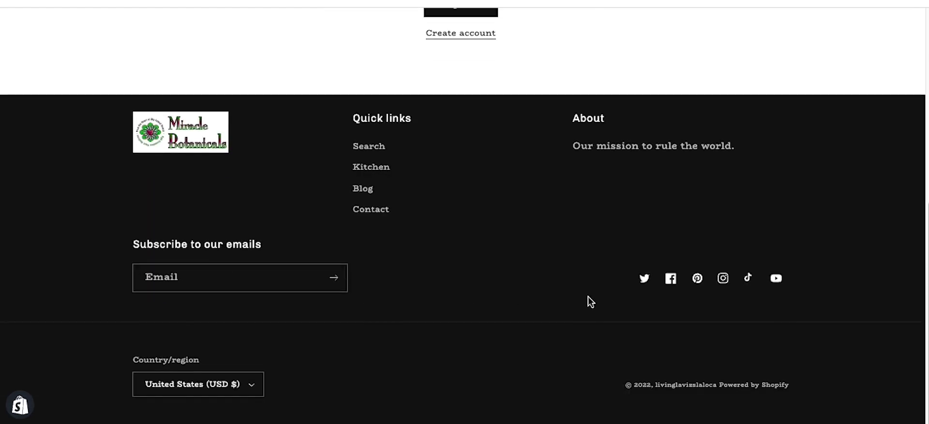
pyautogui.scroll(7, 580, 300)
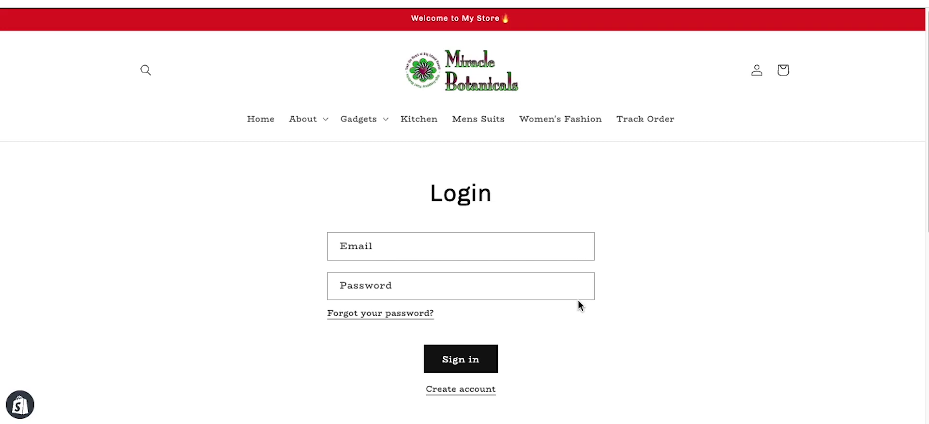
# Step: Return to the home page and view the Blender and Mens Suit 1 product pages
pyautogui.click(260, 119)
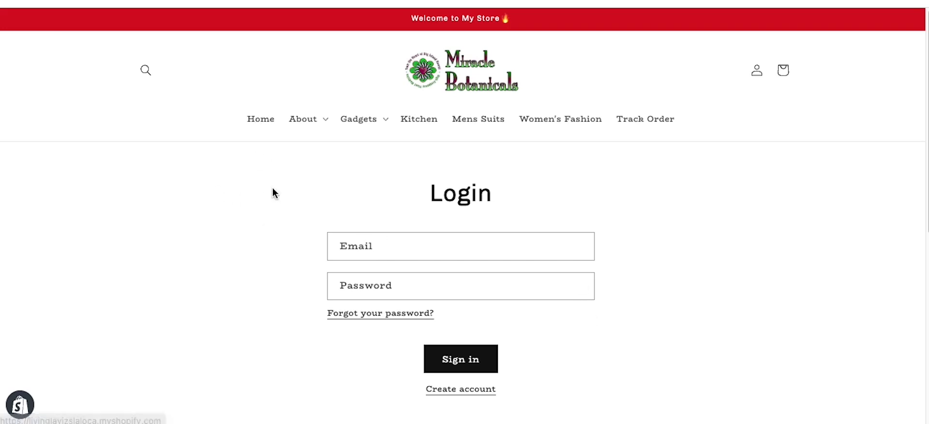
pyautogui.scroll(-10, 272, 242)
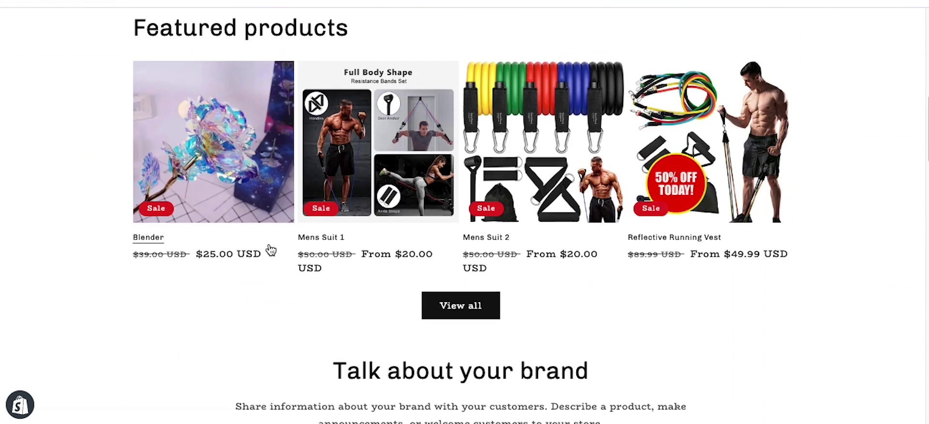
pyautogui.click(271, 250)
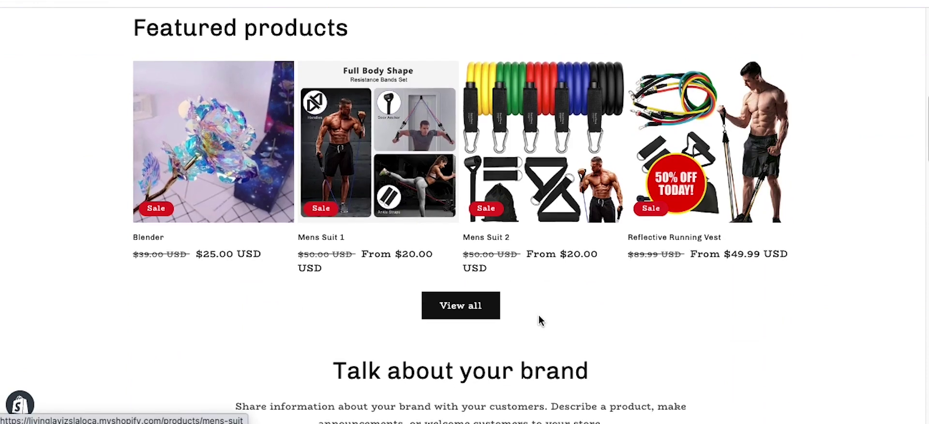
pyautogui.scroll(-1, 688, 319)
pyautogui.scroll(-6, 692, 327)
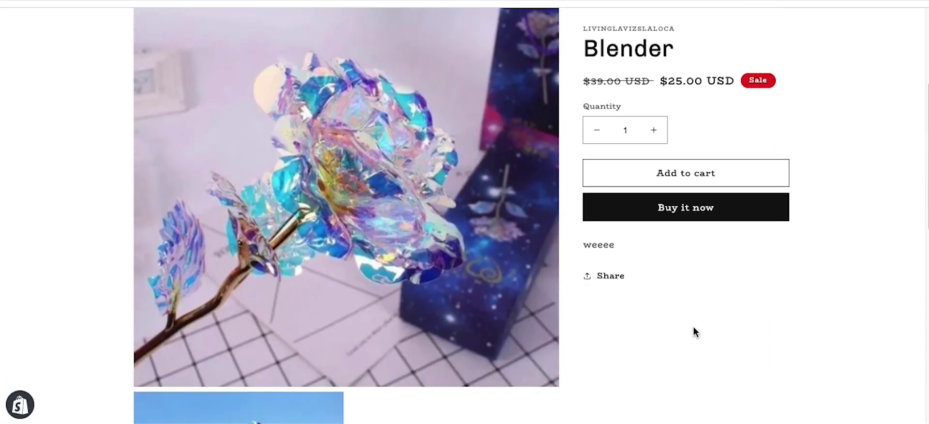
pyautogui.scroll(-1, 629, 329)
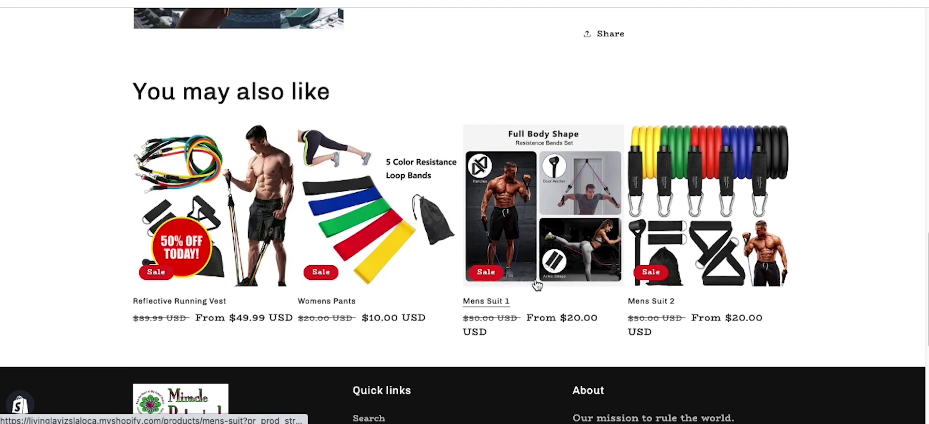
pyautogui.click(478, 289)
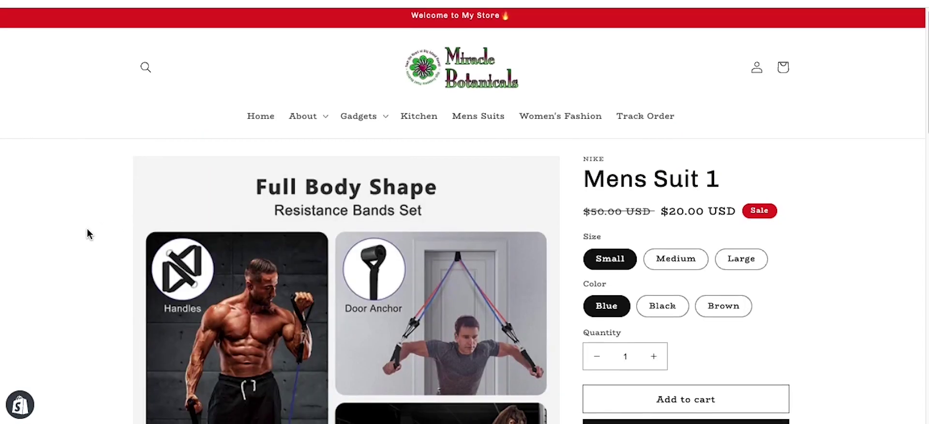
pyautogui.scroll(-2, 87, 233)
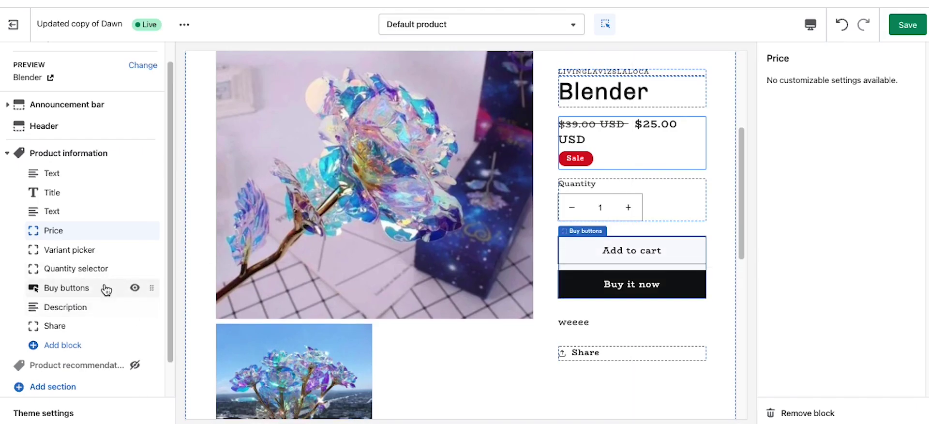
# Step: Turn off Show dynamic checkout buttons in the Buy buttons block so only Add to cart remains
pyautogui.click(103, 289)
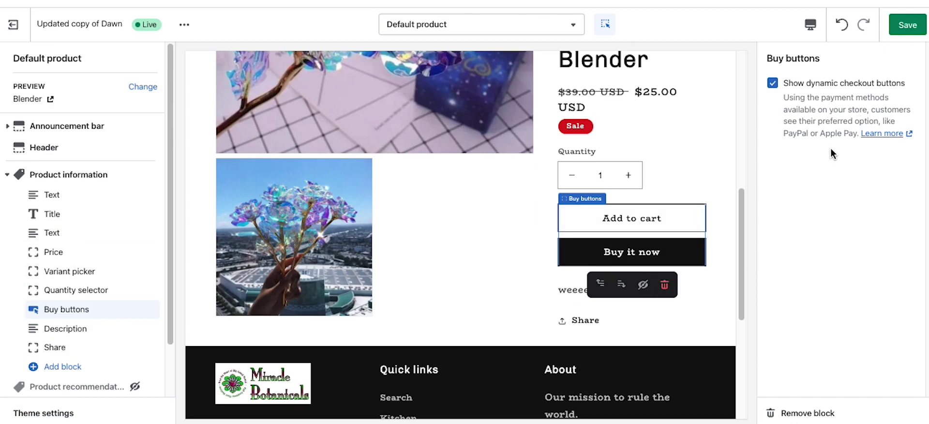
pyautogui.click(772, 83)
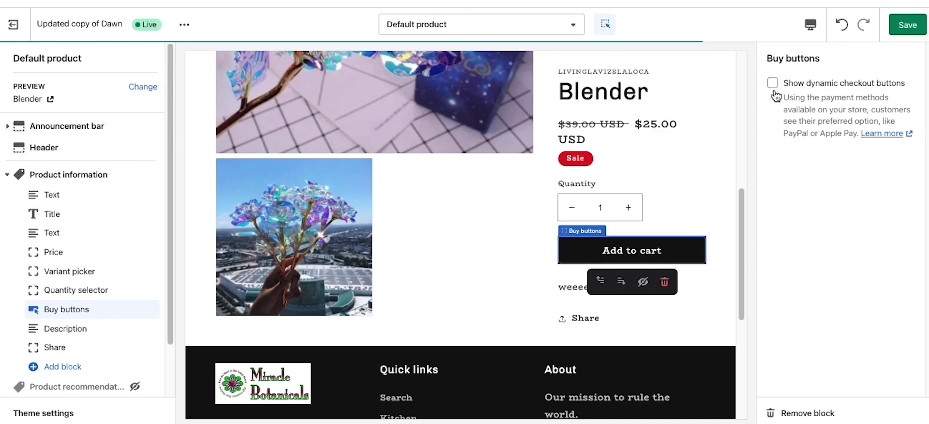
pyautogui.click(772, 85)
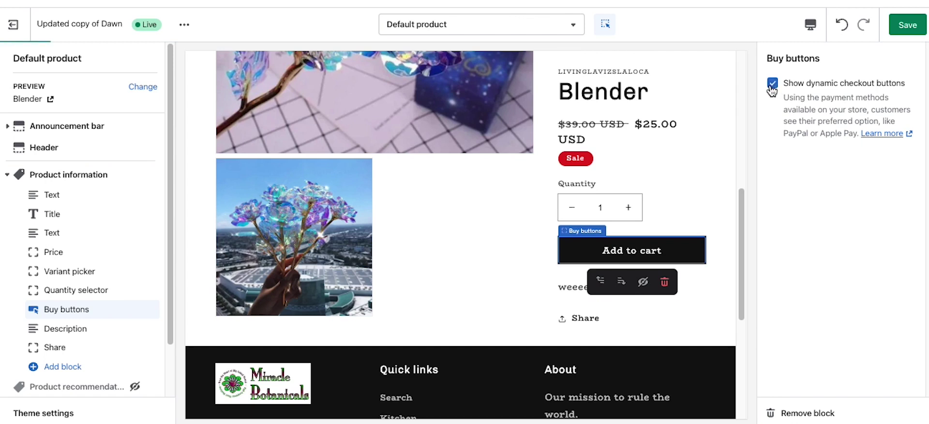
pyautogui.click(773, 85)
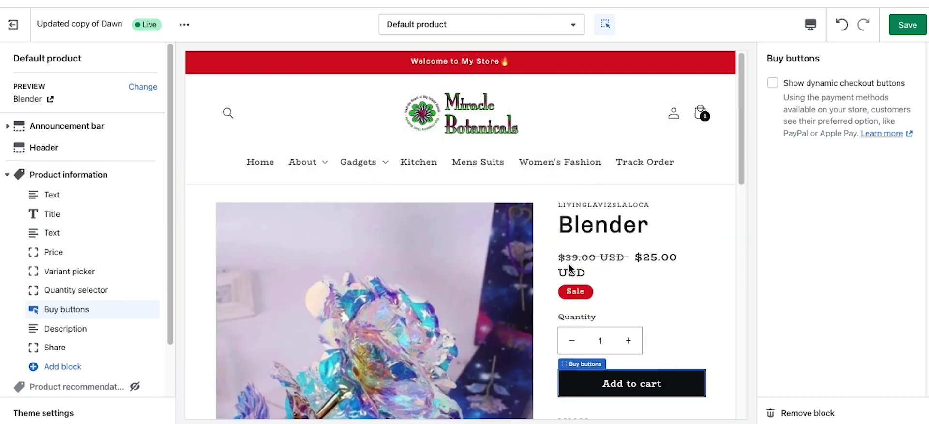
pyautogui.click(379, 165)
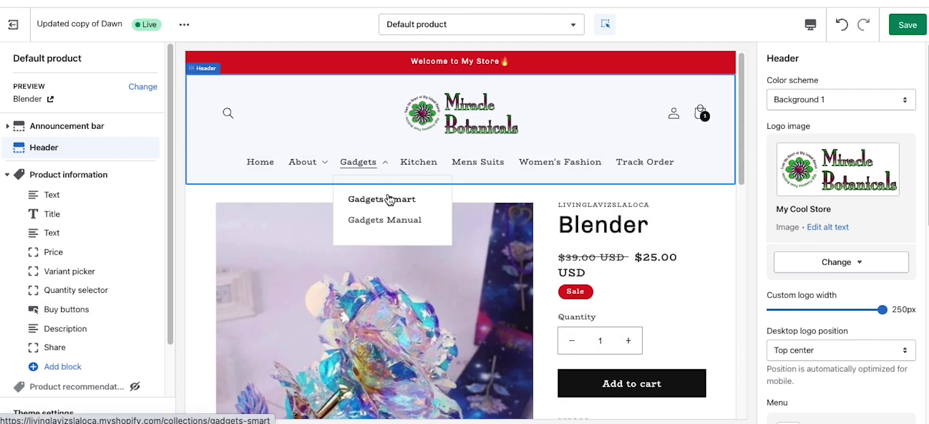
# Step: Preview the product template with Reflective Running Vest from the Gadgets Smart collection
pyautogui.click(389, 199)
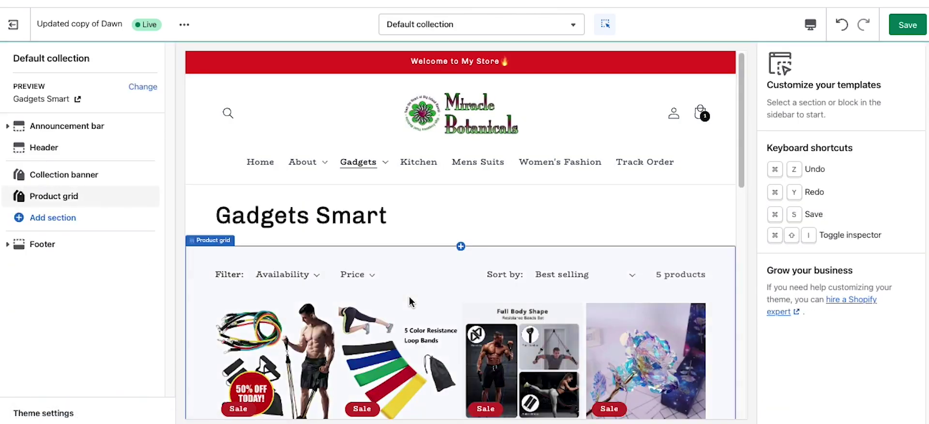
pyautogui.scroll(-1, 409, 302)
pyautogui.click(269, 356)
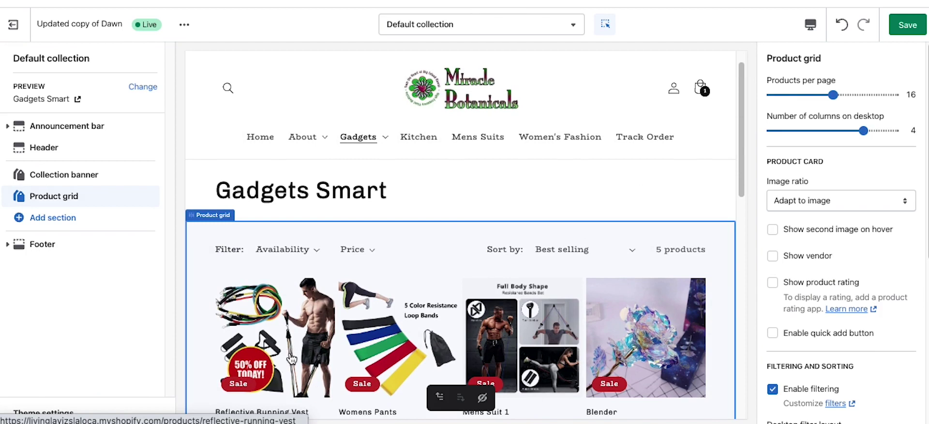
pyautogui.click(291, 357)
# Step: Keep the Variant picker and JACKS REFLECTIVE GEAR text blocks visible, then select the Title block
pyautogui.scroll(-3, 613, 307)
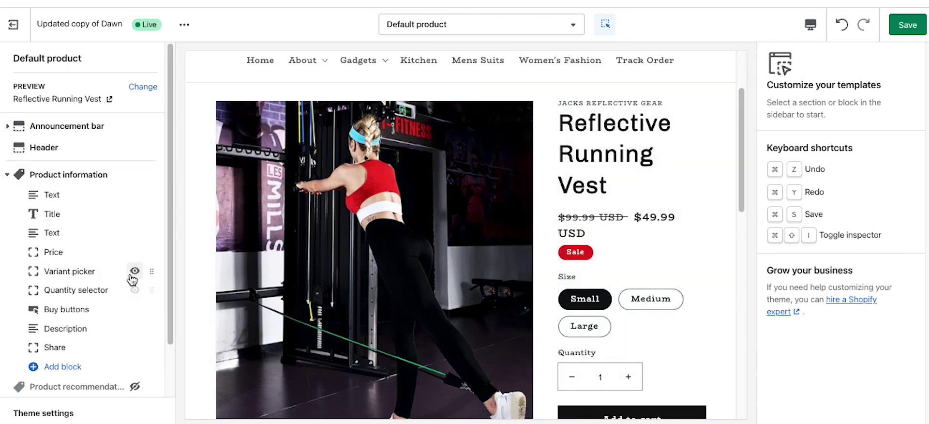
pyautogui.click(134, 271)
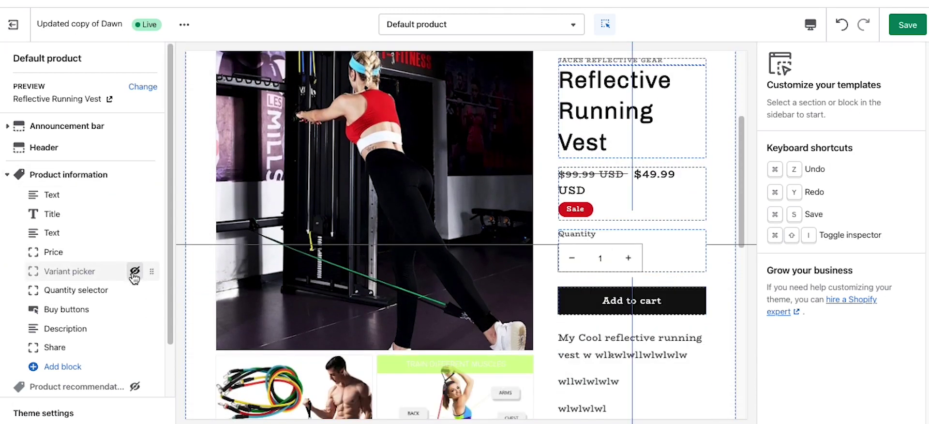
pyautogui.click(134, 272)
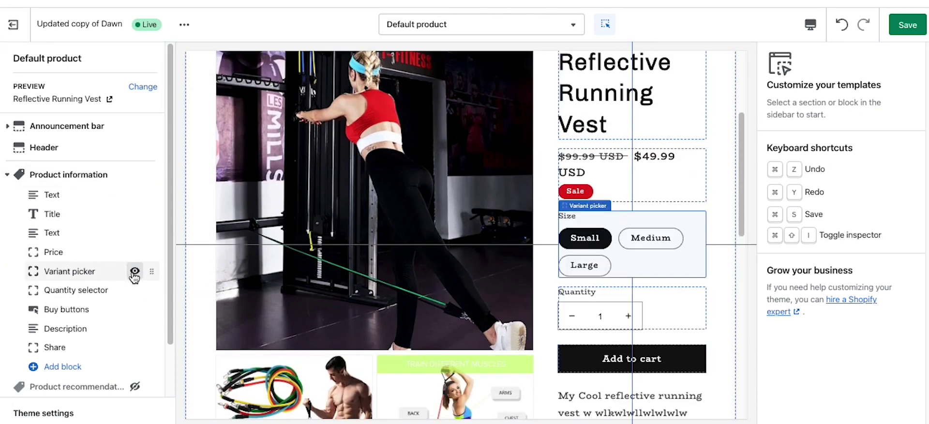
pyautogui.click(134, 195)
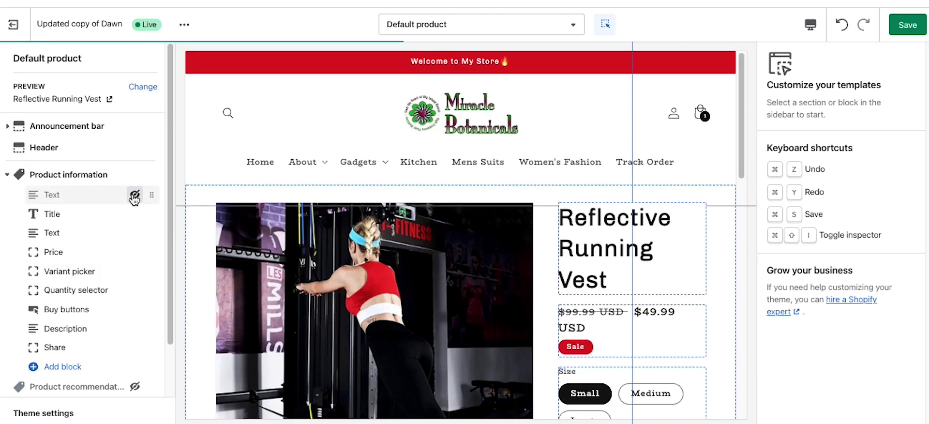
pyautogui.click(134, 196)
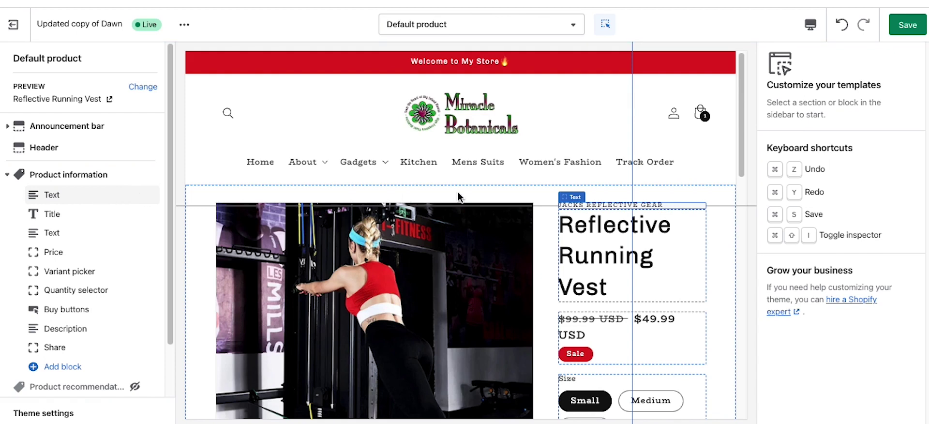
pyautogui.click(609, 243)
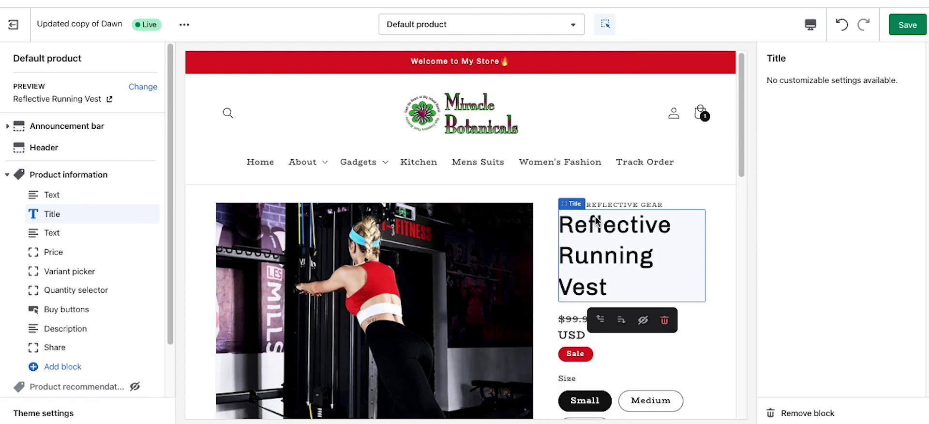
pyautogui.click(498, 29)
# Step: Switch to the Default collection template previewing Gadgets Manual and select its Collection banner
pyautogui.click(450, 164)
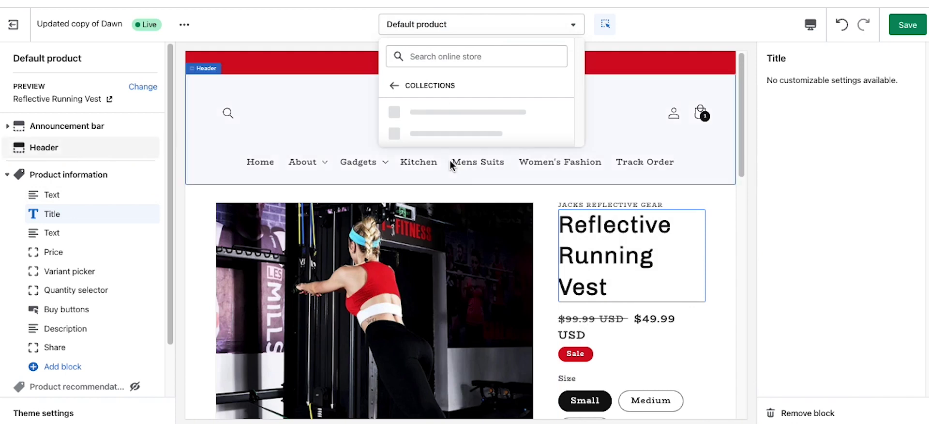
pyautogui.click(460, 112)
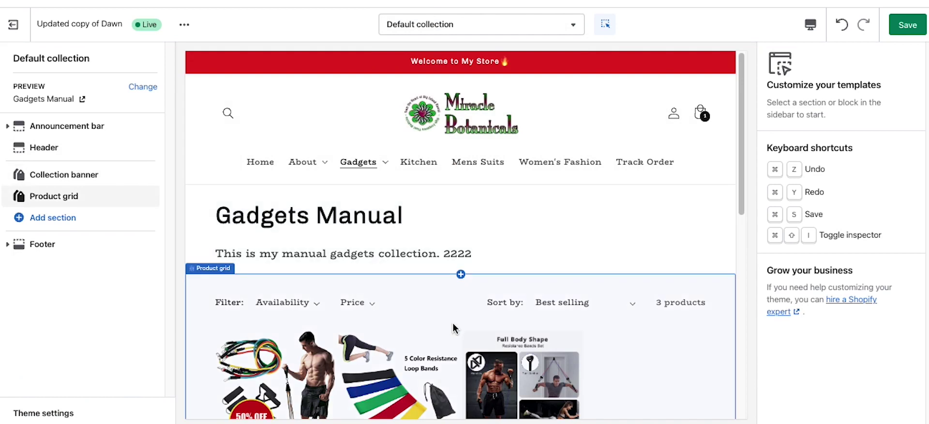
pyautogui.scroll(-10, 457, 324)
pyautogui.scroll(10, 457, 324)
pyautogui.click(82, 182)
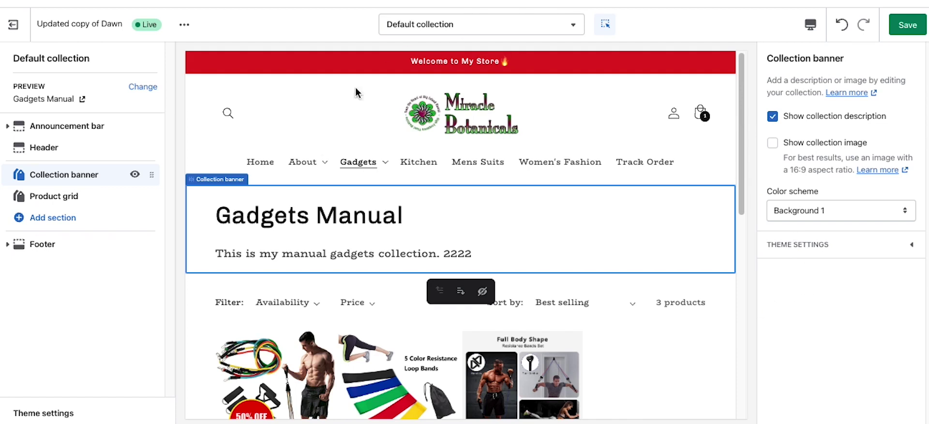
# Step: Show the collection image and description, compare each colour scheme, and settle on Background 1
pyautogui.click(774, 144)
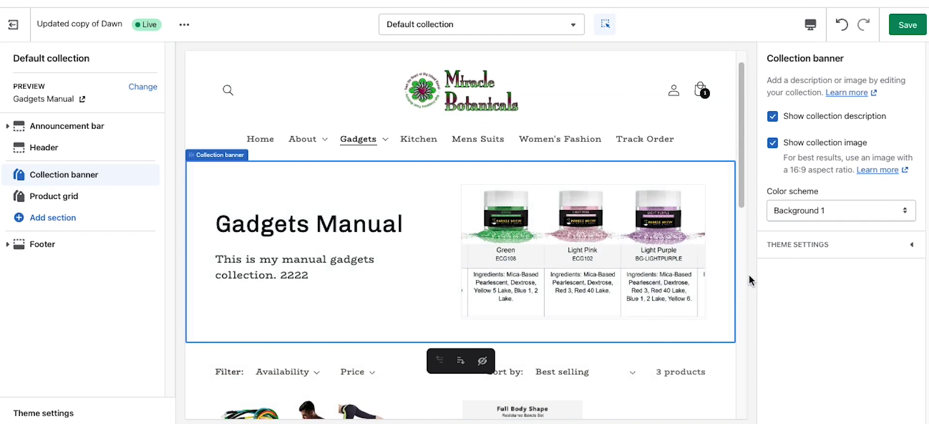
pyautogui.click(772, 118)
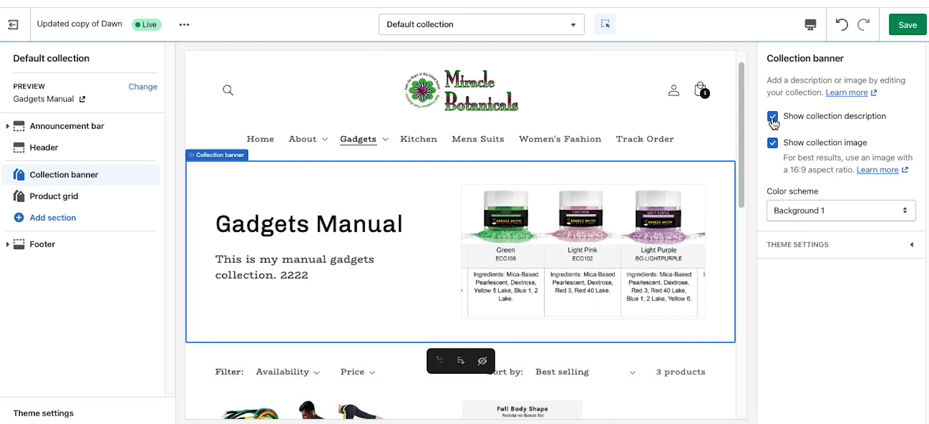
pyautogui.click(788, 205)
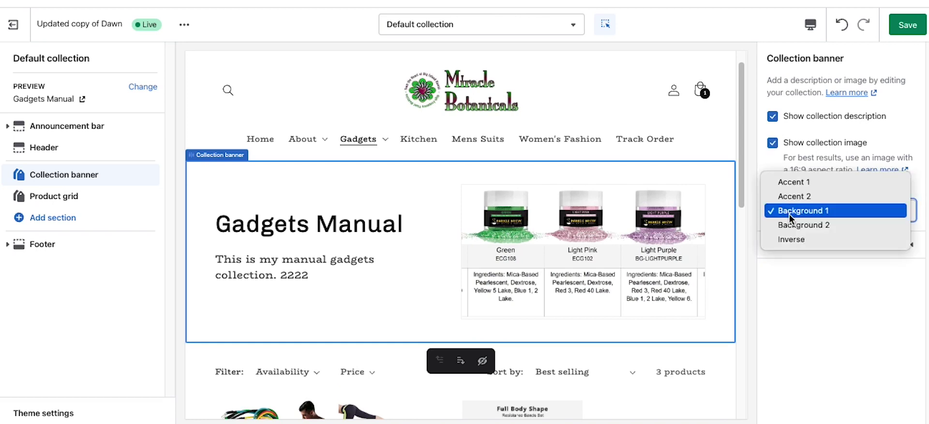
pyautogui.click(789, 228)
pyautogui.click(791, 212)
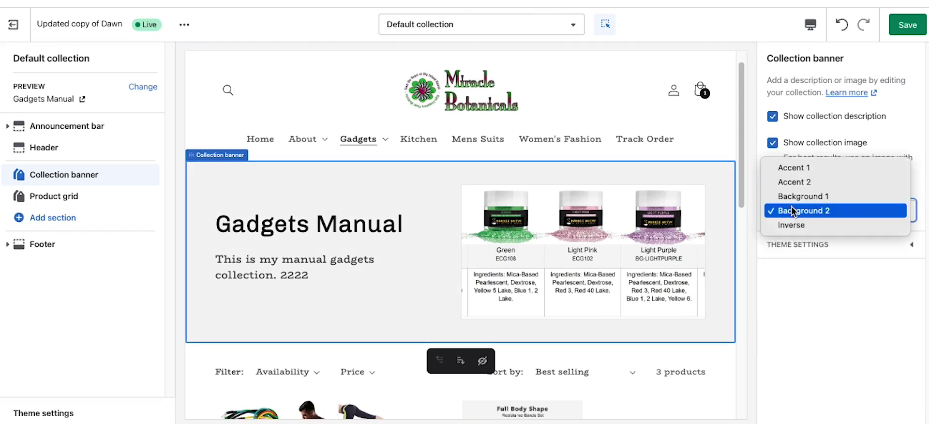
pyautogui.click(797, 228)
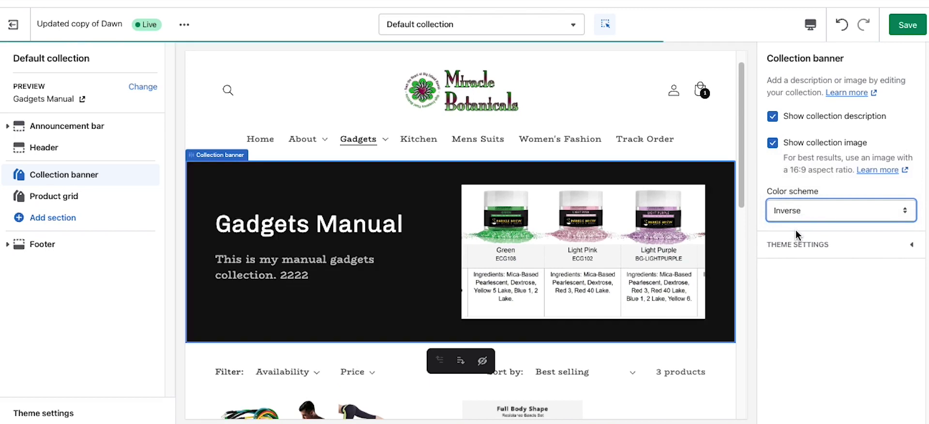
pyautogui.click(791, 212)
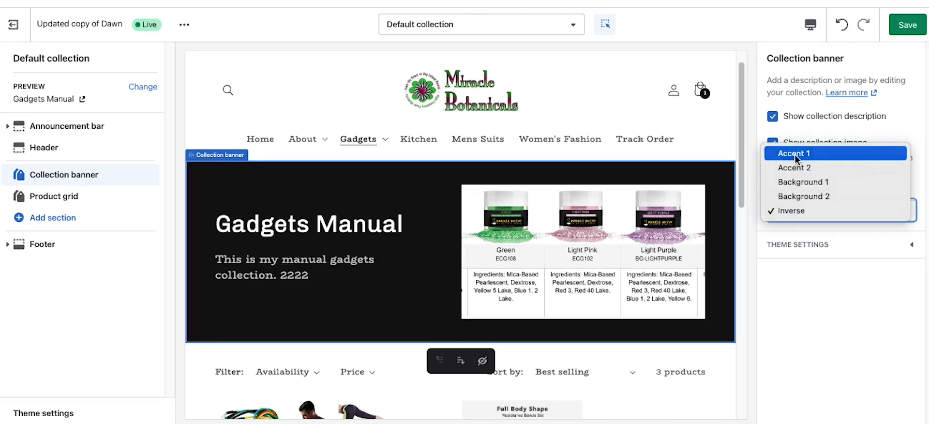
pyautogui.click(795, 154)
pyautogui.click(799, 212)
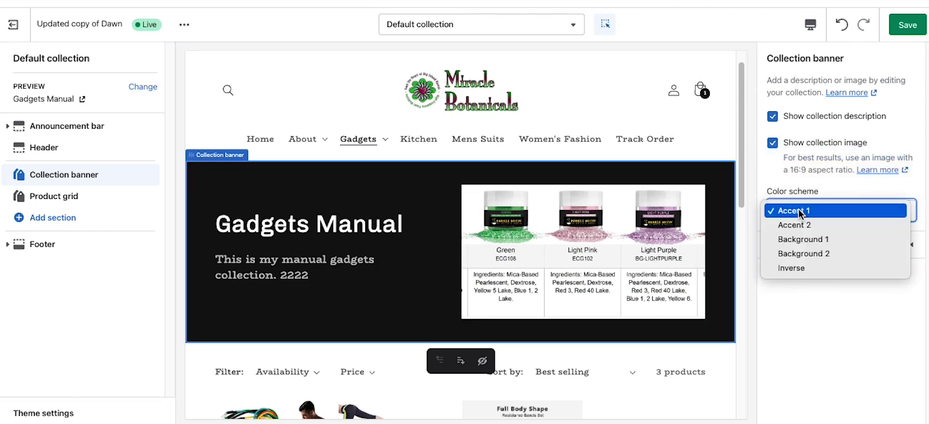
pyautogui.click(797, 223)
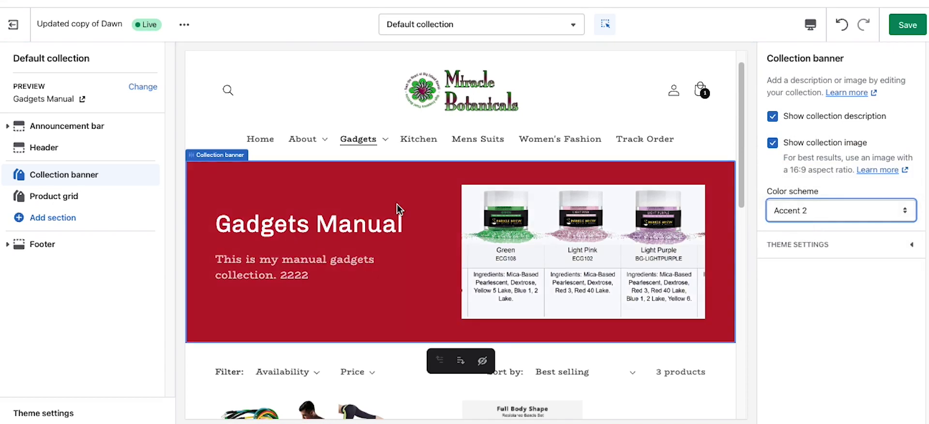
pyautogui.click(805, 208)
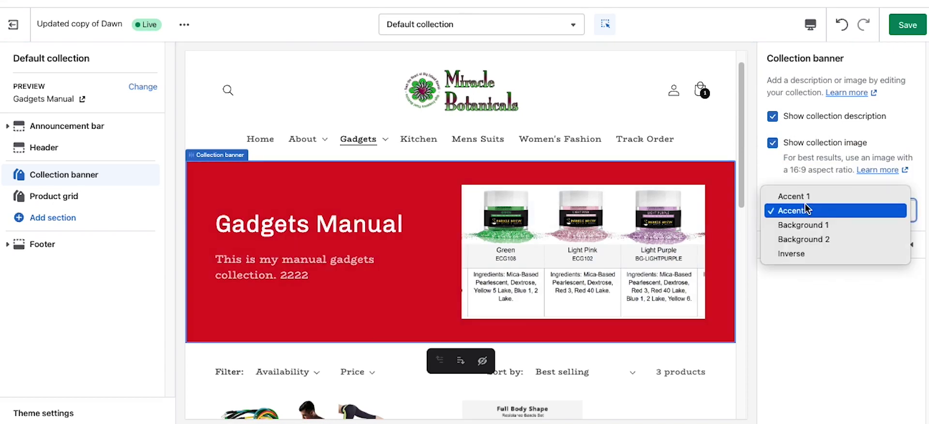
pyautogui.click(797, 225)
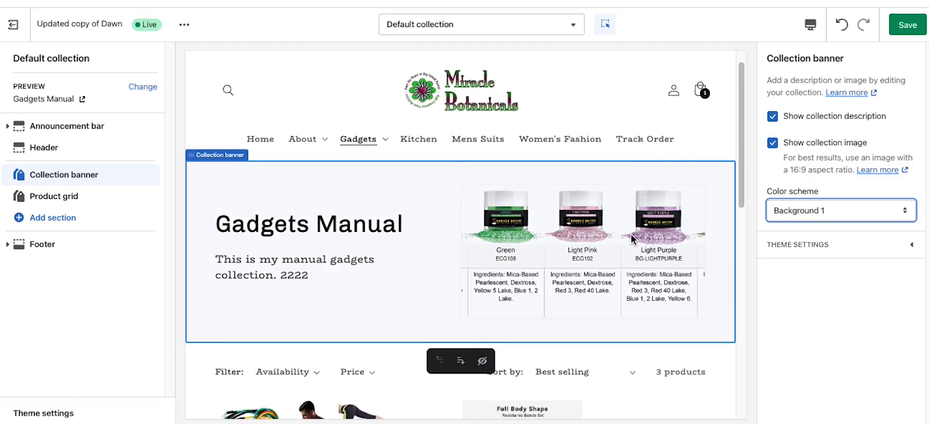
# Step: Save the banner changes, then recheck the collection image and description toggles
pyautogui.click(908, 24)
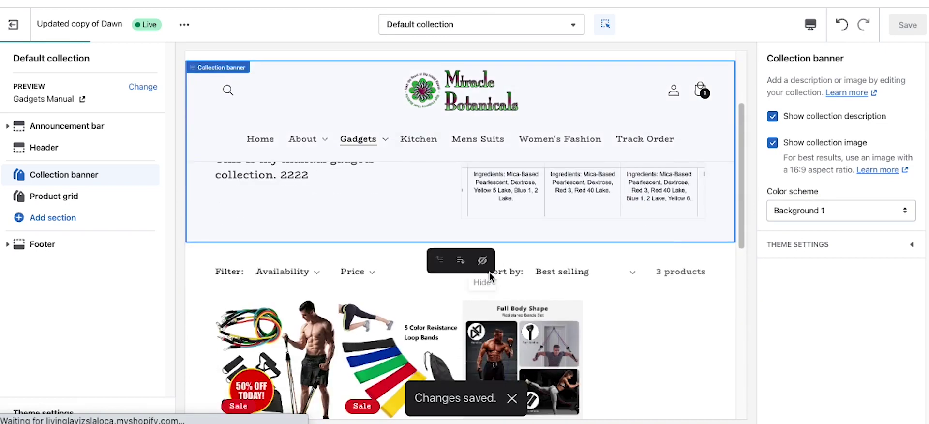
pyautogui.click(772, 143)
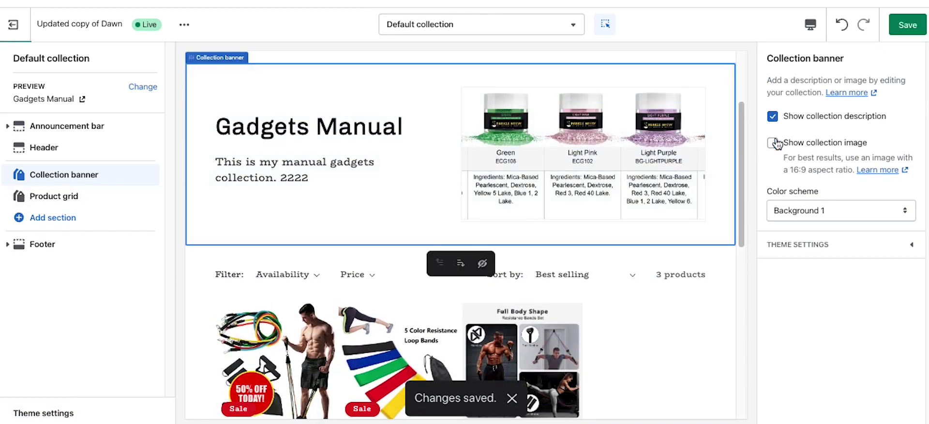
pyautogui.click(773, 143)
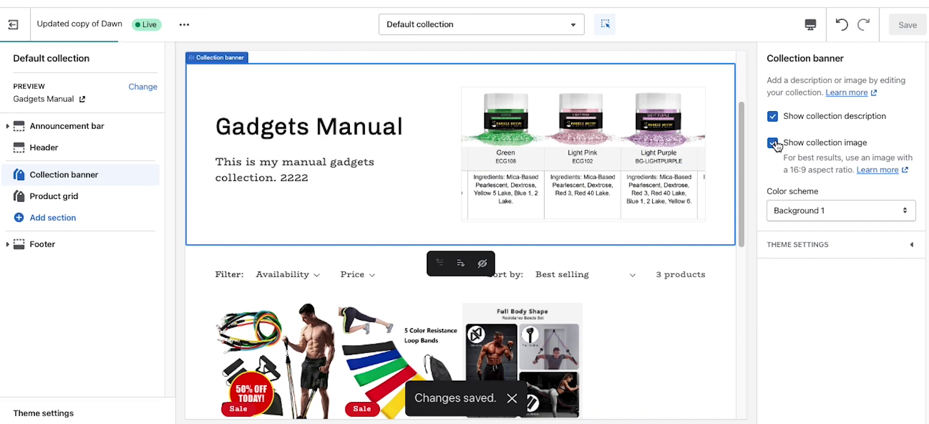
pyautogui.click(772, 142)
pyautogui.click(771, 117)
pyautogui.click(772, 117)
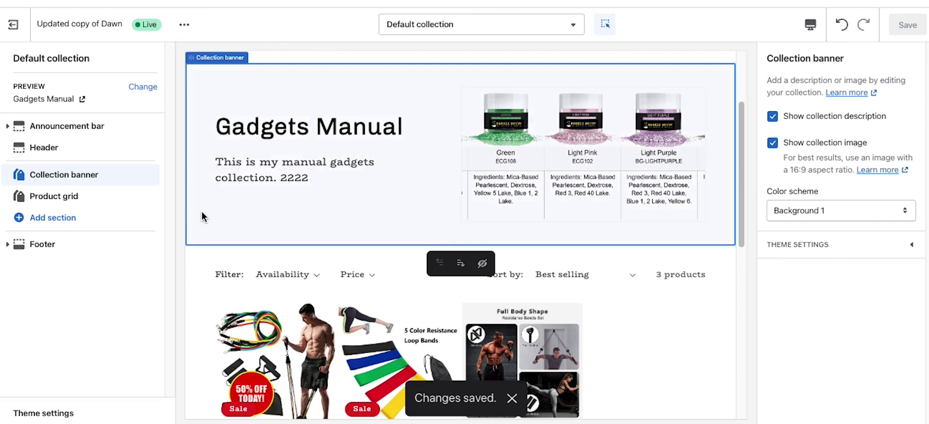
# Step: Set the product grid to 24 products per page with 4 desktop columns
pyautogui.click(53, 196)
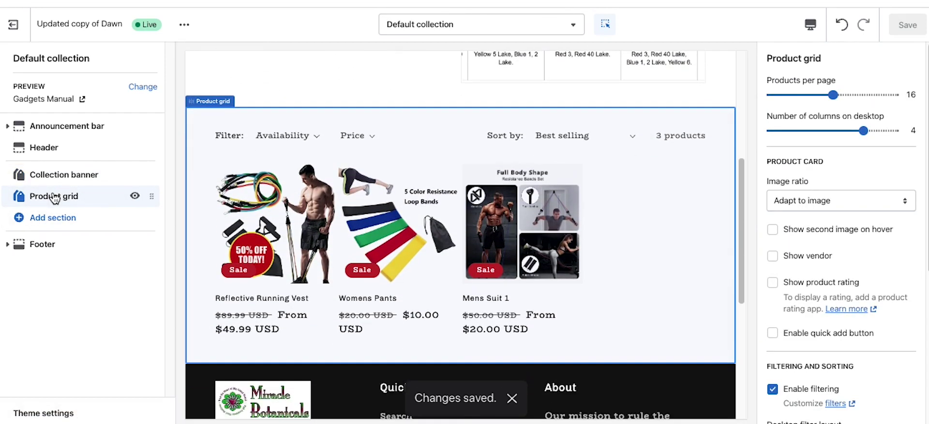
pyautogui.click(135, 197)
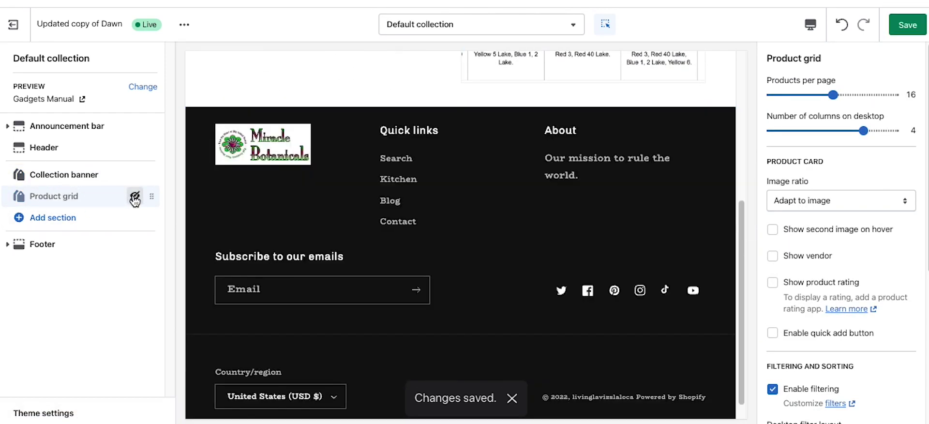
pyautogui.click(135, 197)
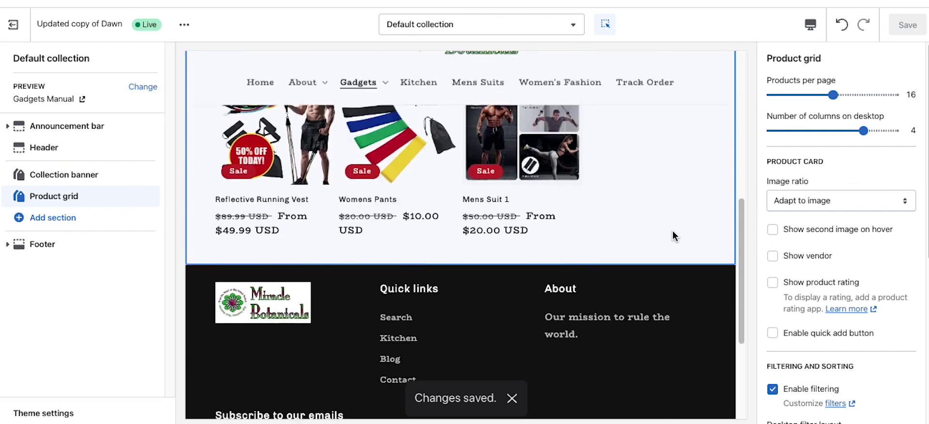
pyautogui.click(893, 95)
pyautogui.click(784, 97)
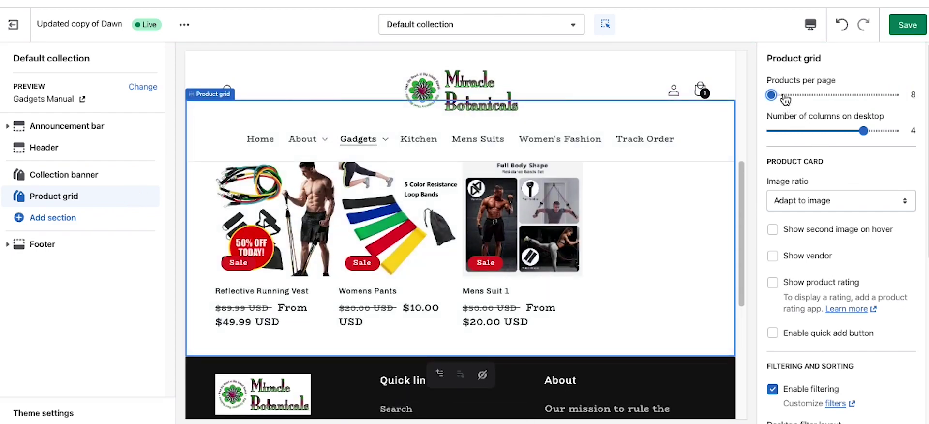
pyautogui.click(885, 98)
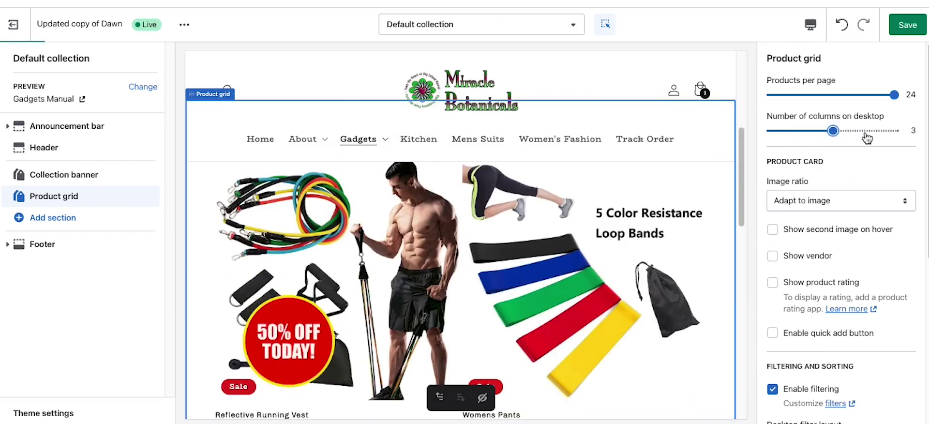
pyautogui.click(894, 131)
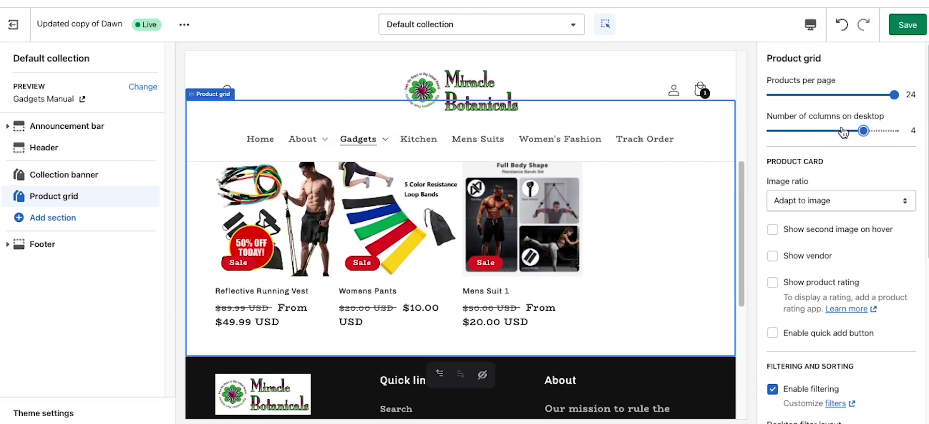
# Step: Keep the image ratio at Adapt to image and enable Show second image on hover
pyautogui.click(839, 203)
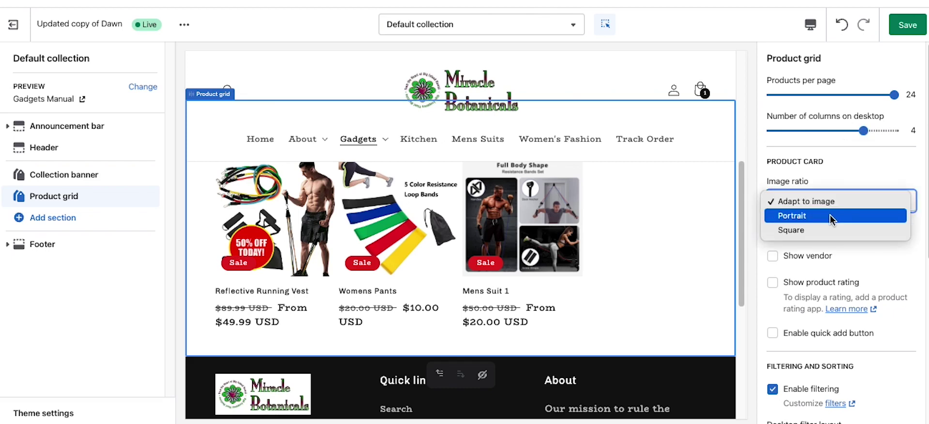
pyautogui.click(830, 215)
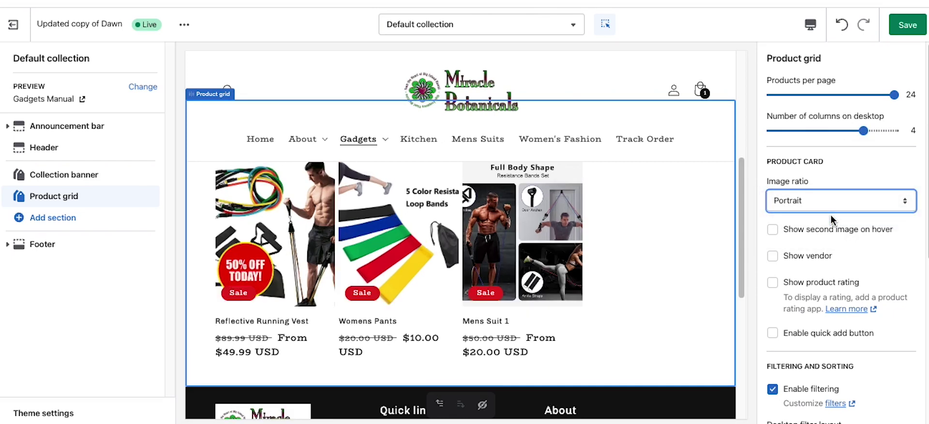
pyautogui.click(812, 201)
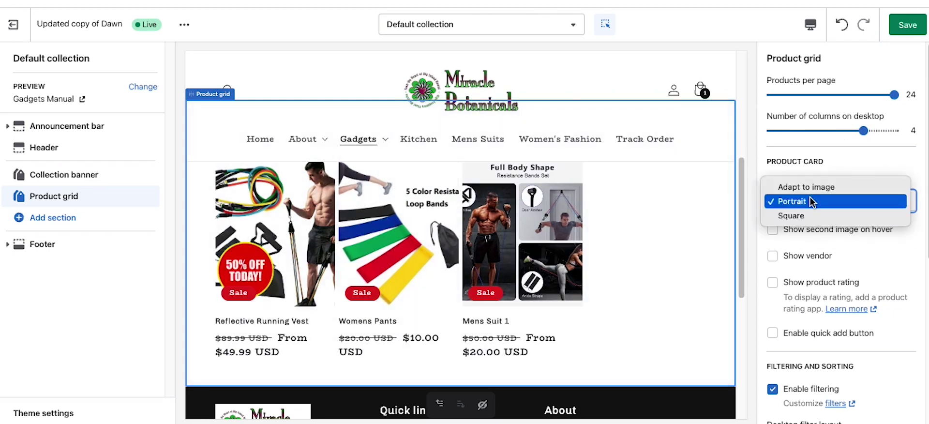
pyautogui.click(786, 214)
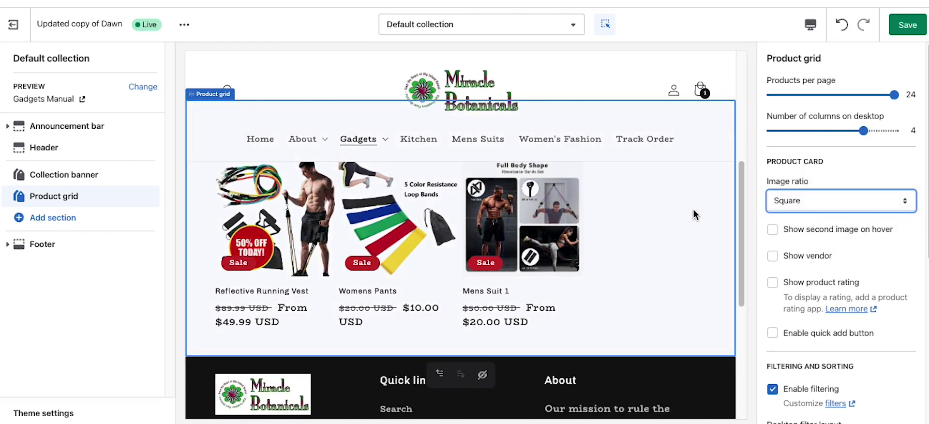
pyautogui.click(790, 196)
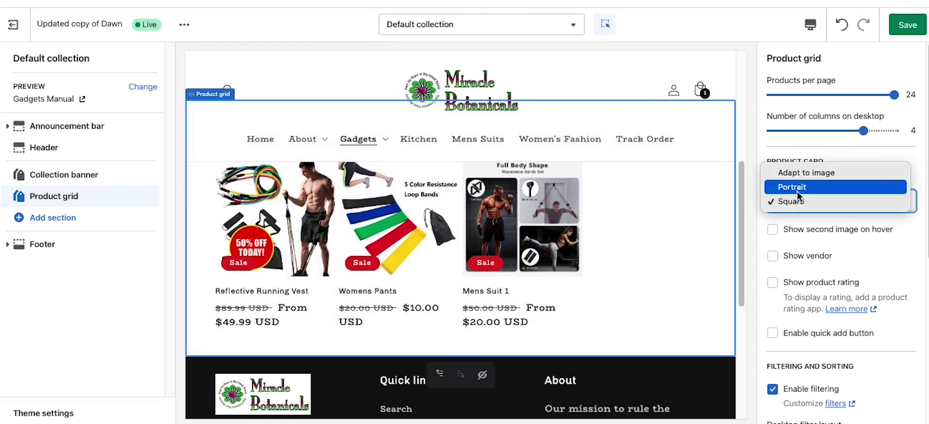
pyautogui.click(798, 173)
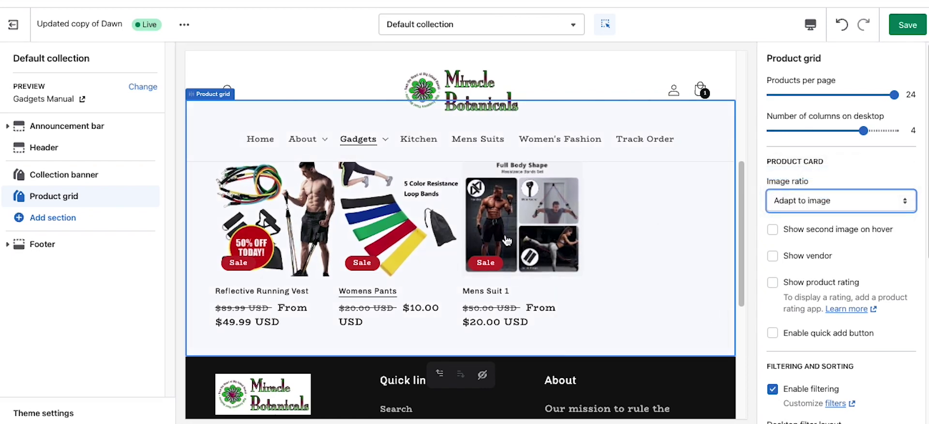
pyautogui.click(772, 231)
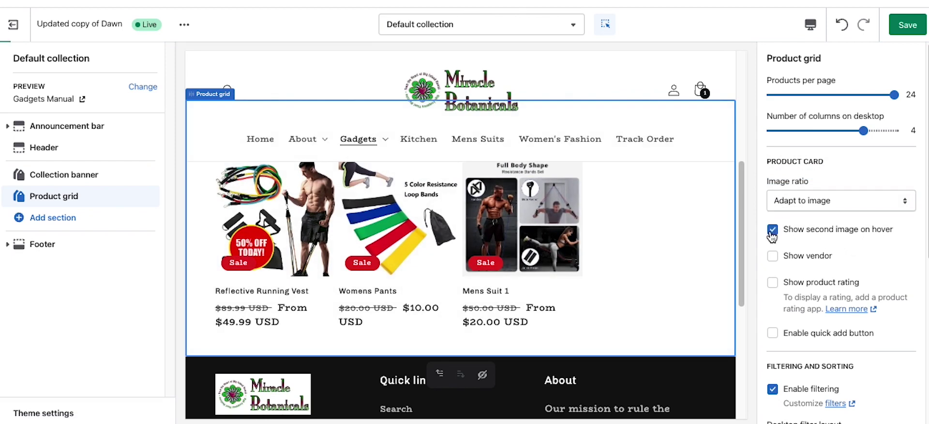
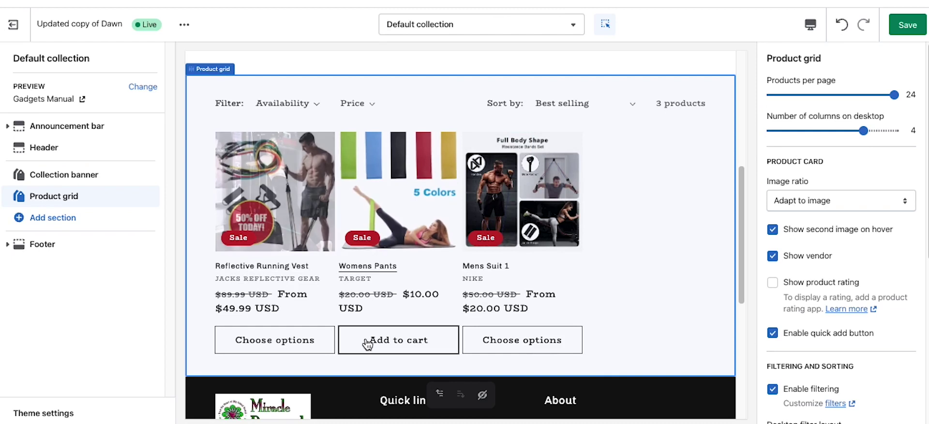
# Step: Turn off the quick add button and enable filtering and sorting, leaving mobile columns unchanged
pyautogui.click(773, 334)
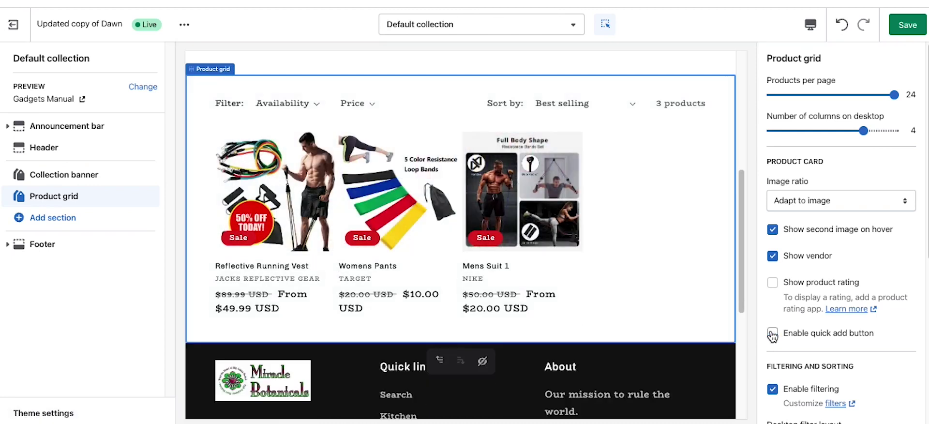
pyautogui.scroll(-2, 885, 311)
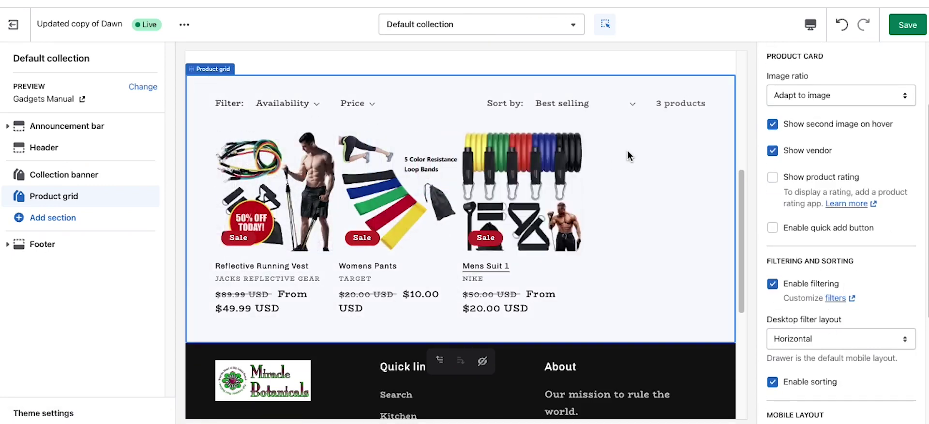
pyautogui.click(773, 284)
pyautogui.scroll(-1, 795, 305)
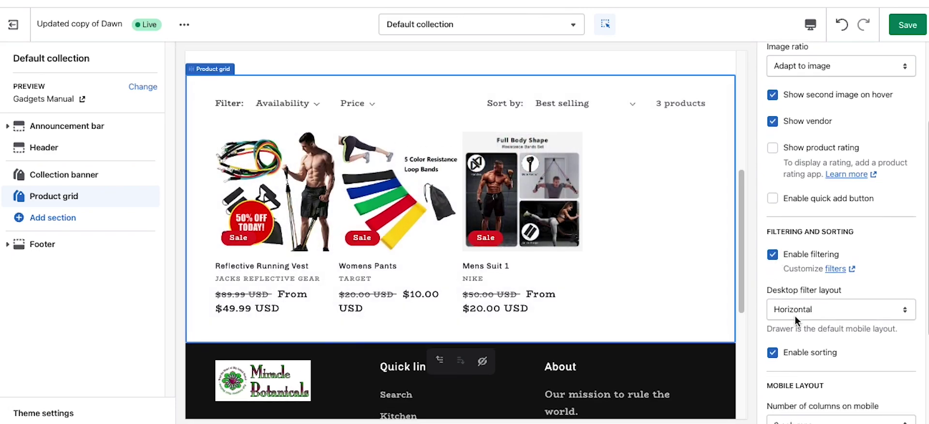
pyautogui.click(772, 349)
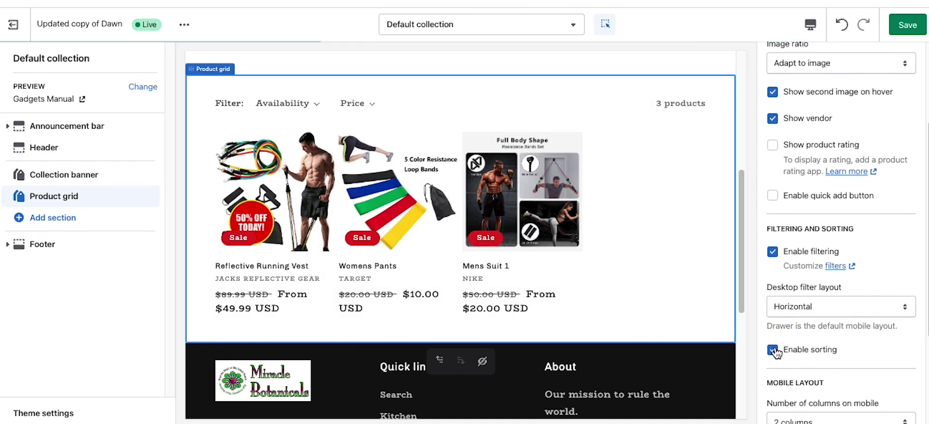
pyautogui.scroll(-3, 779, 339)
pyautogui.click(808, 269)
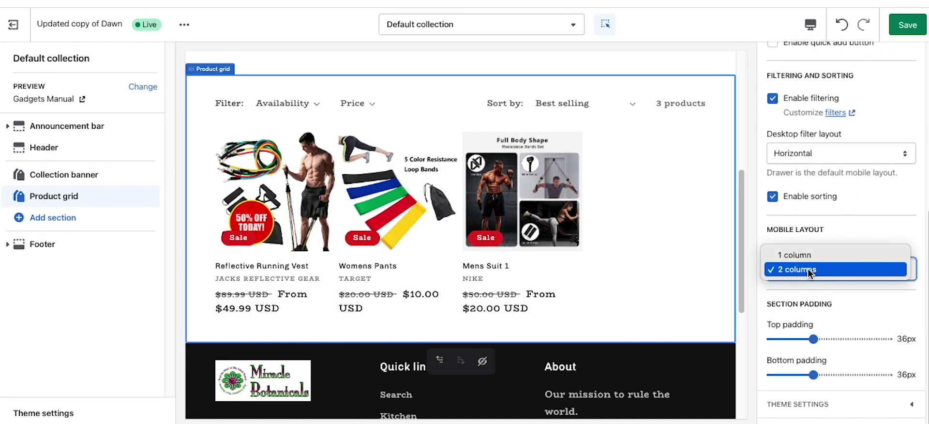
pyautogui.press('Escape')
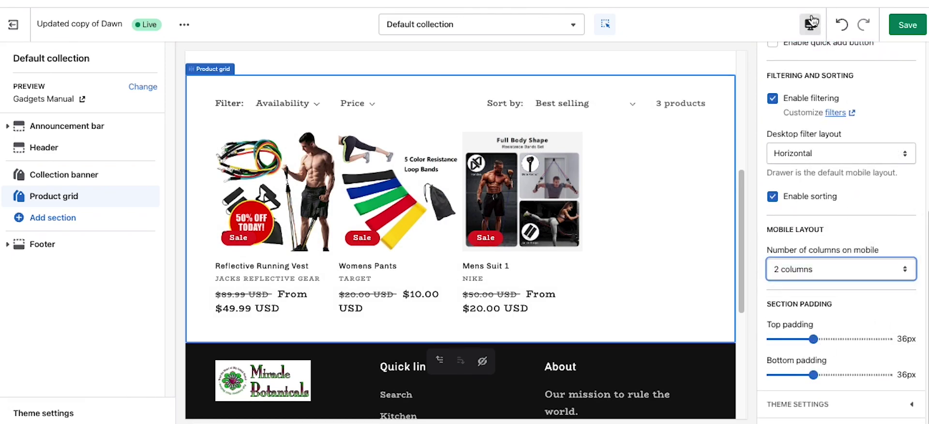
# Step: Preview the collection on mobile with 1 column, then go back to 2 columns
pyautogui.click(811, 20)
pyautogui.click(822, 57)
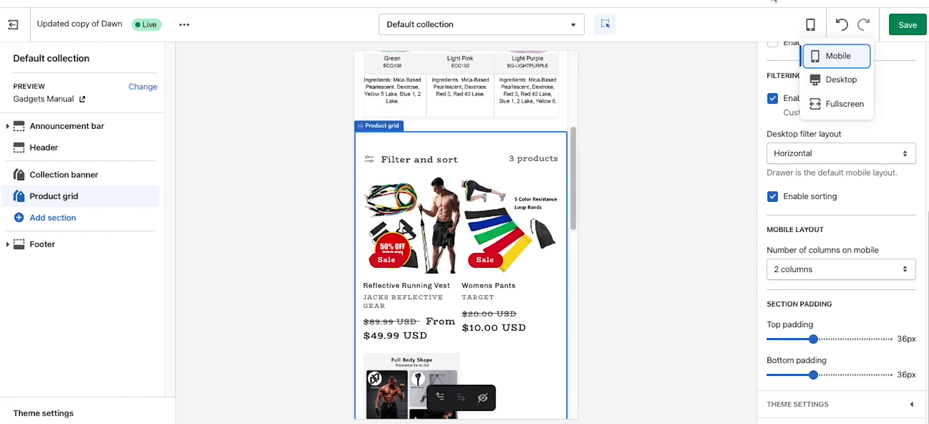
pyautogui.click(828, 266)
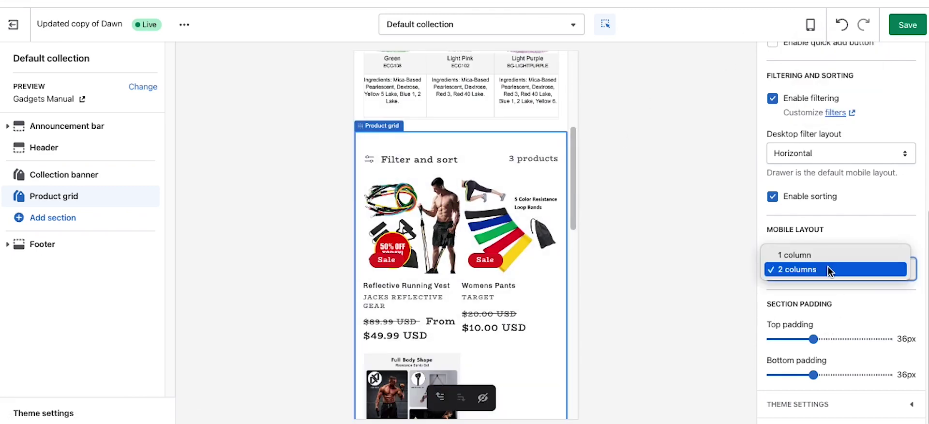
pyautogui.click(819, 254)
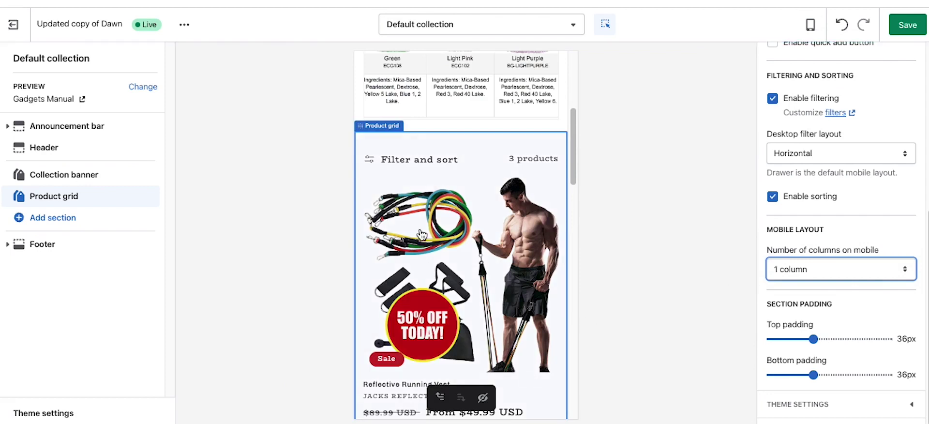
pyautogui.scroll(-2, 432, 246)
pyautogui.scroll(-10, 432, 245)
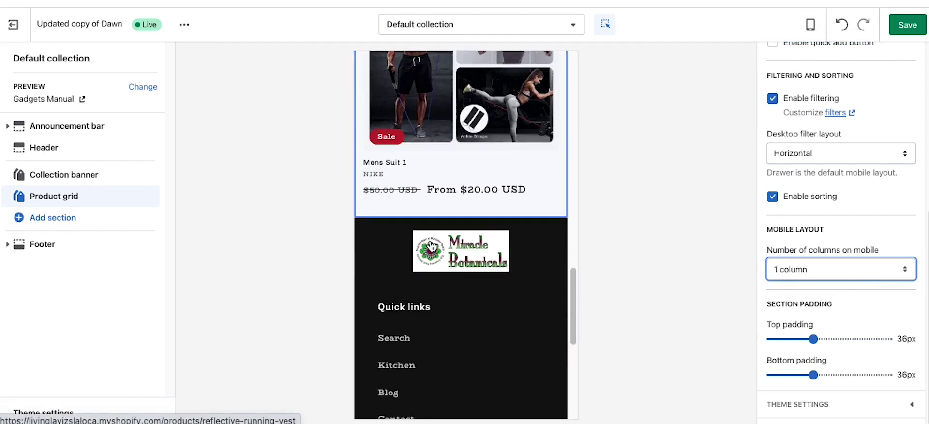
pyautogui.scroll(7, 429, 242)
pyautogui.scroll(5, 429, 239)
pyautogui.click(801, 273)
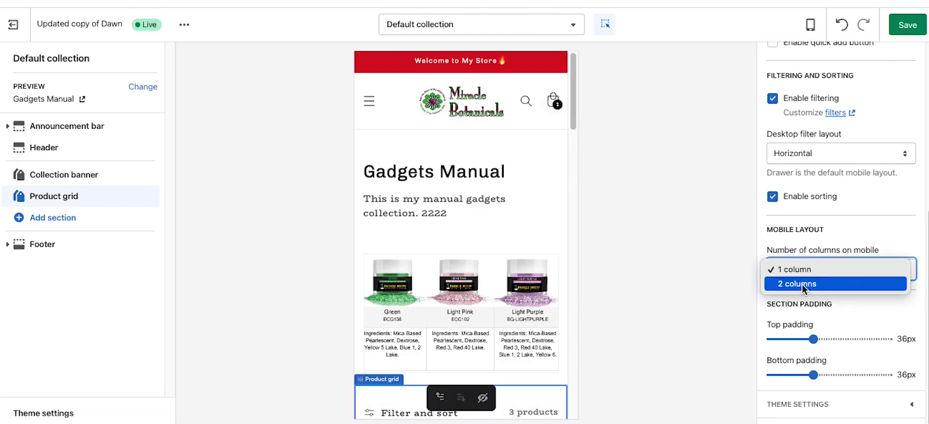
pyautogui.click(801, 288)
# Step: Switch the preview back to desktop and save the theme changes
pyautogui.click(810, 24)
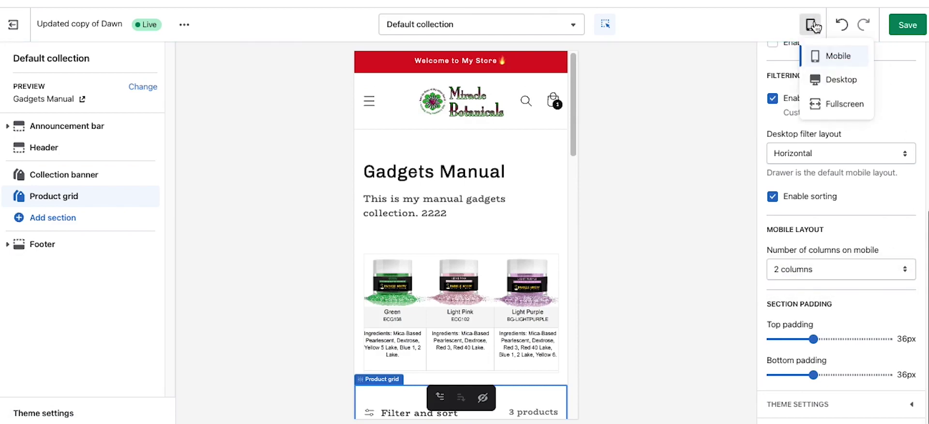
pyautogui.click(835, 80)
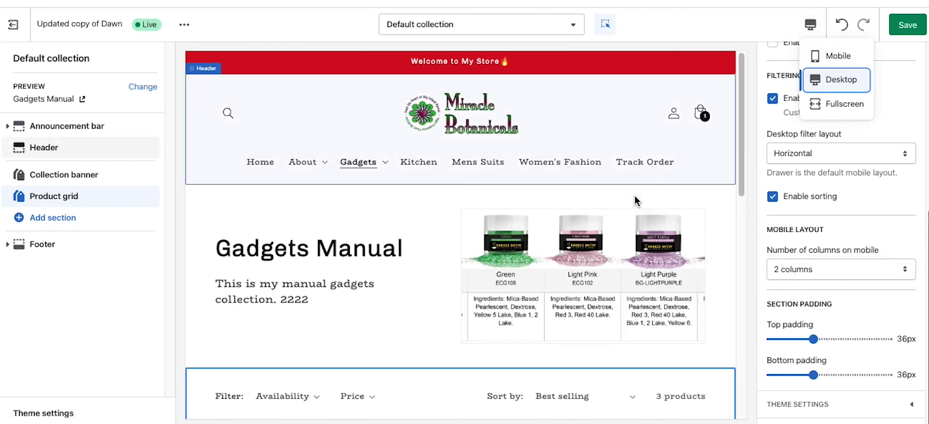
pyautogui.click(907, 24)
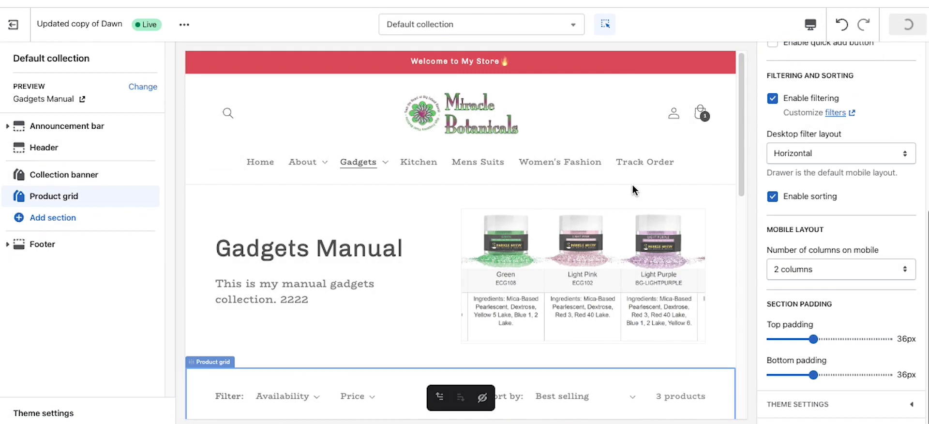
# Step: Load the Pages > Default page template for editing
pyautogui.click(450, 29)
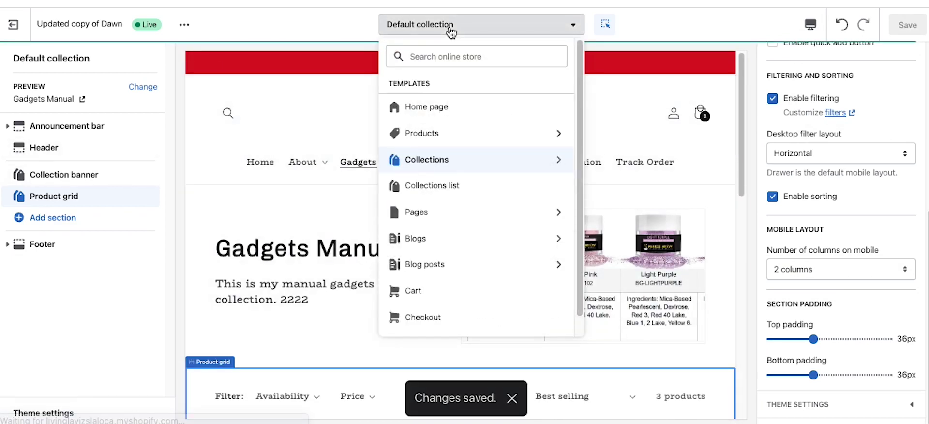
pyautogui.click(416, 213)
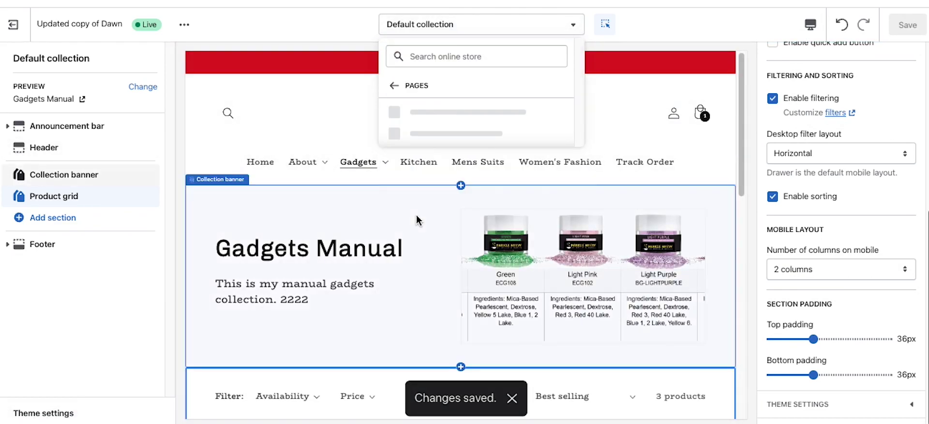
pyautogui.click(424, 112)
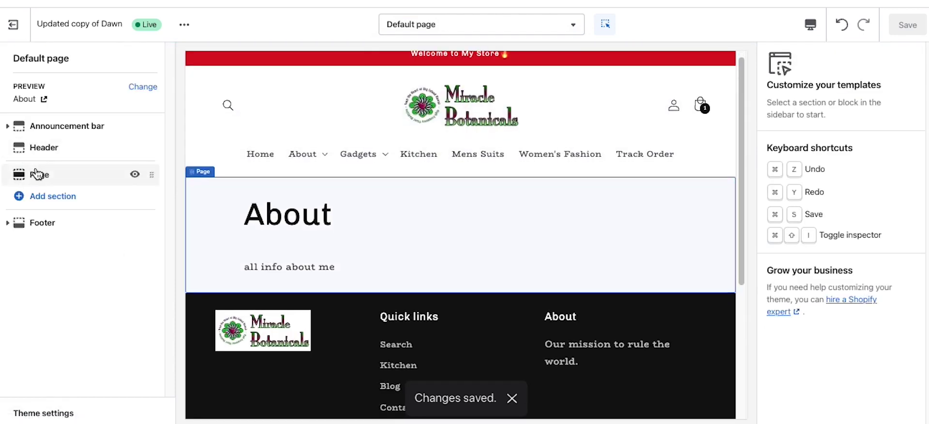
pyautogui.click(425, 30)
pyautogui.click(278, 20)
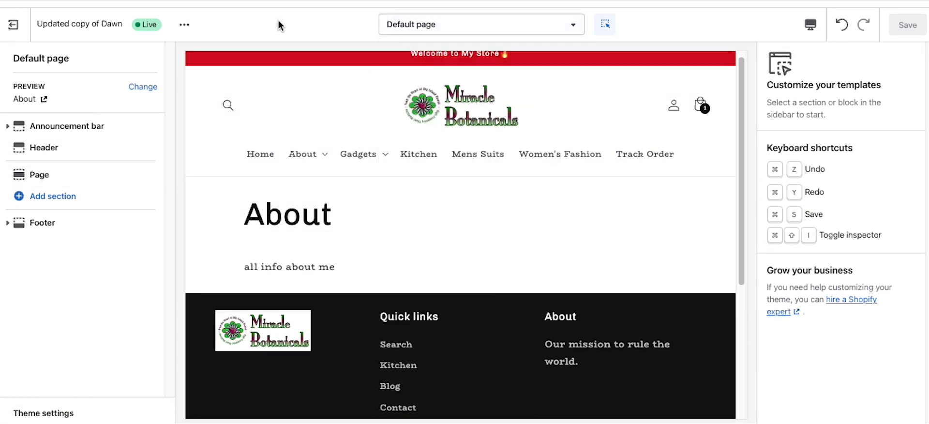
# Step: Add a Contact form section below the About page content and hide it
pyautogui.click(67, 196)
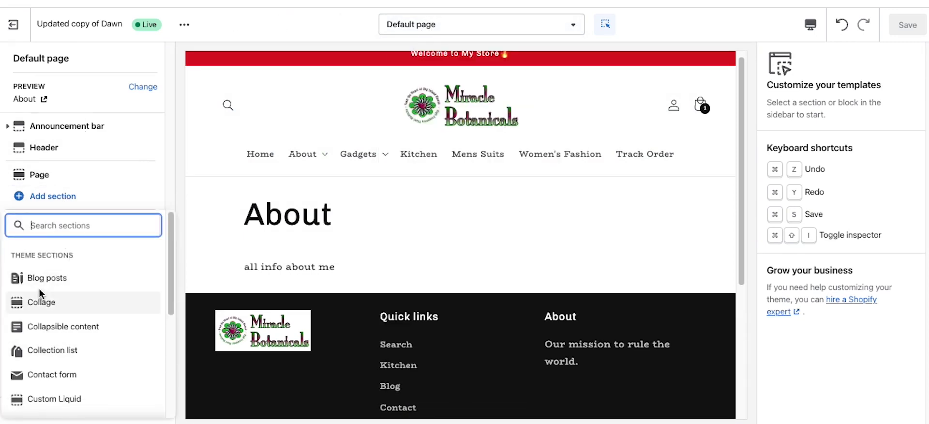
pyautogui.click(51, 378)
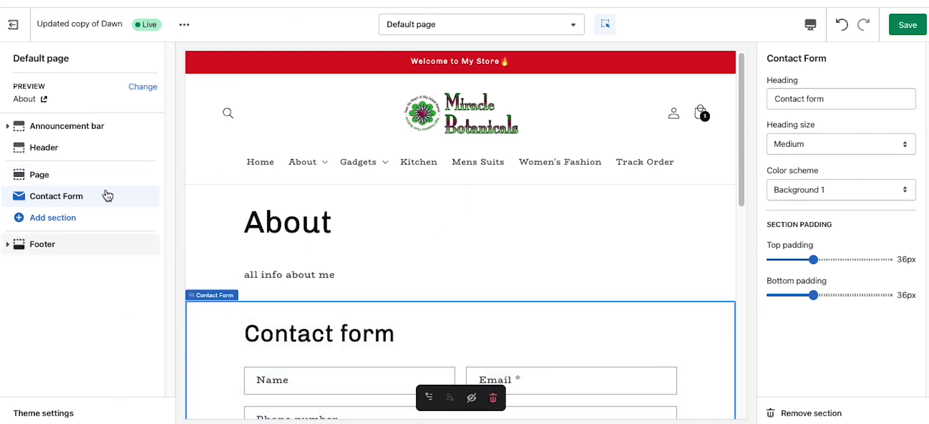
pyautogui.click(135, 196)
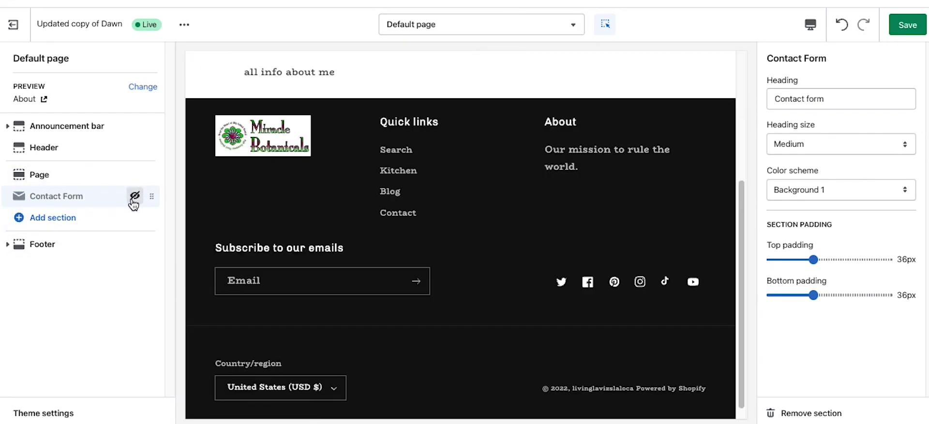
pyautogui.click(70, 185)
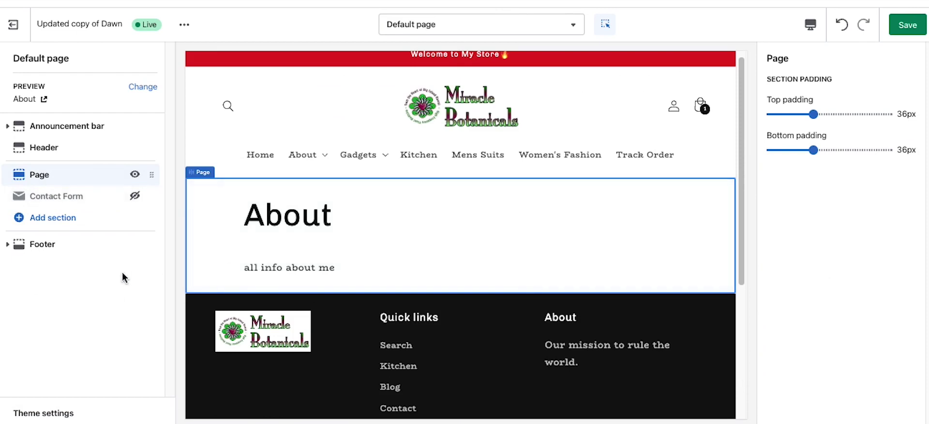
pyautogui.click(44, 216)
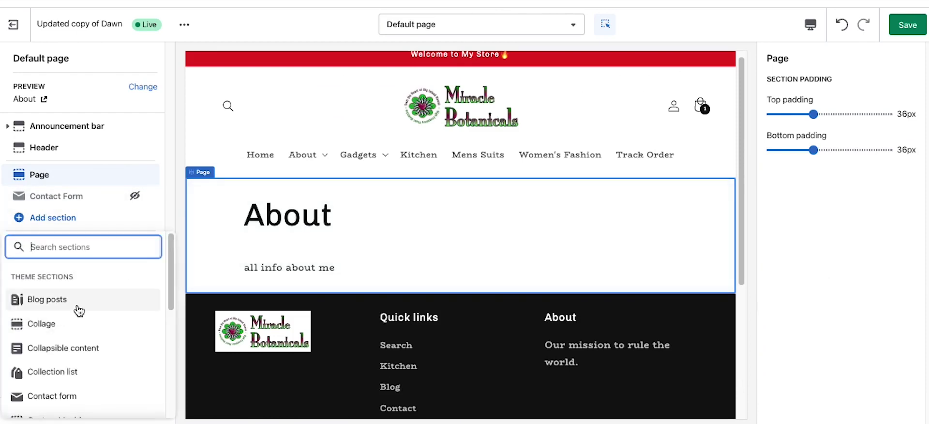
# Step: Add a Collage section and hide its Video and Collection blocks
pyautogui.scroll(-1, 77, 310)
pyautogui.click(54, 295)
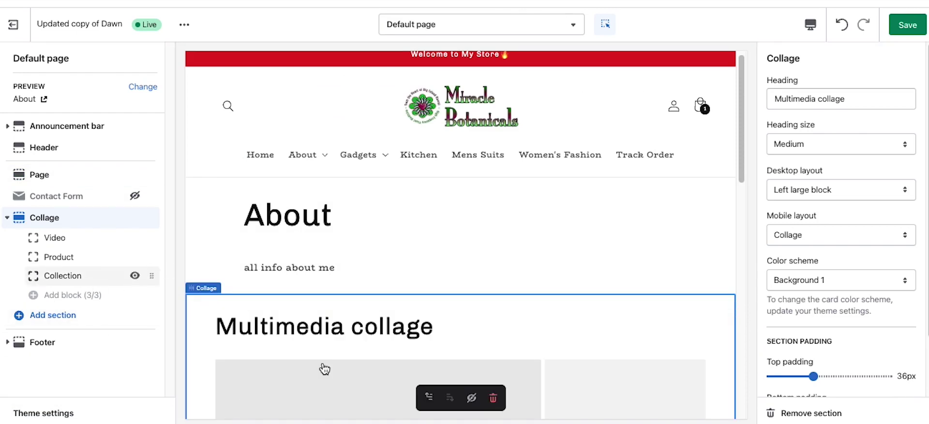
pyautogui.scroll(-5, 329, 358)
pyautogui.scroll(3, 336, 342)
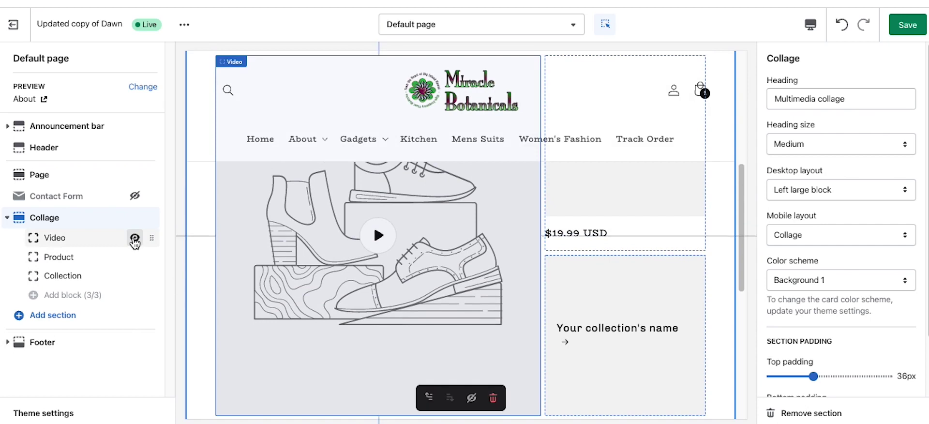
pyautogui.click(134, 238)
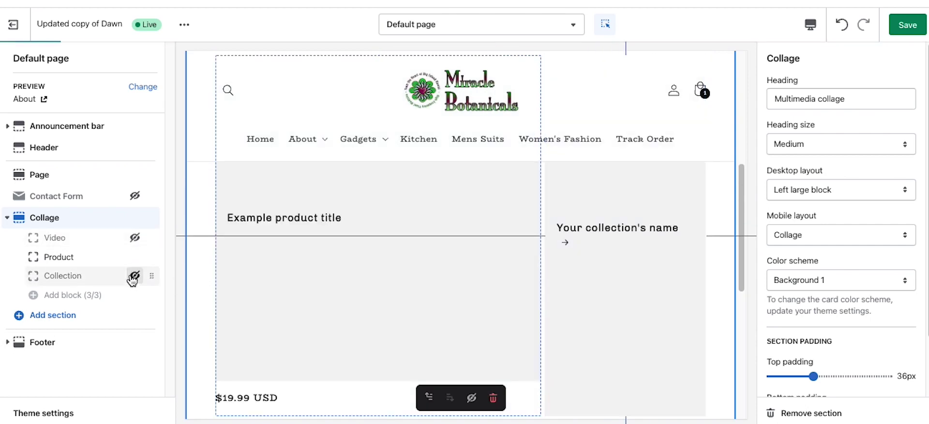
pyautogui.click(134, 277)
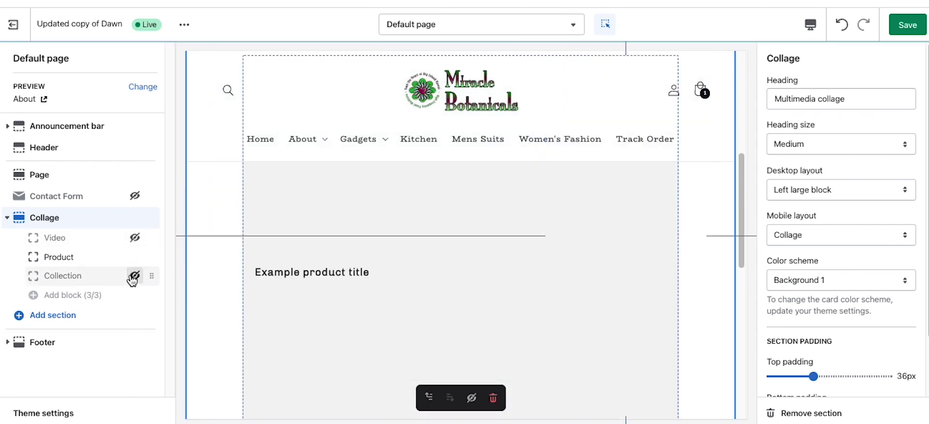
# Step: Browse more section types, then hide the entire Collage section
pyautogui.click(61, 319)
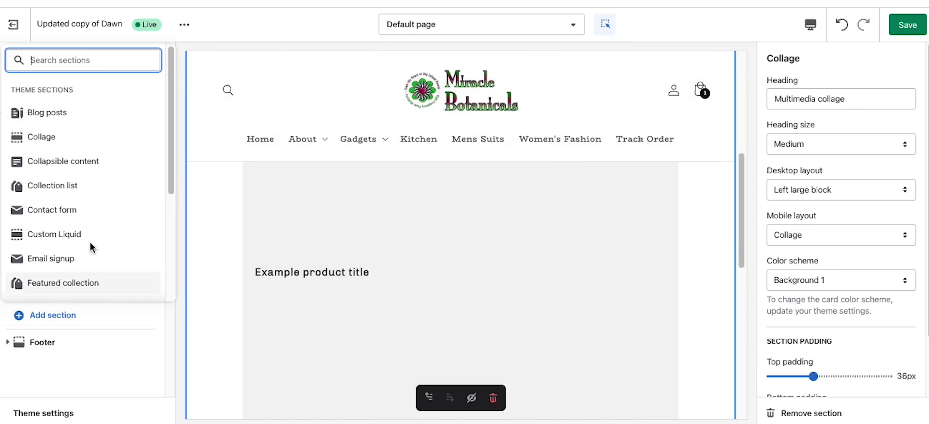
pyautogui.scroll(-3, 90, 242)
pyautogui.click(28, 216)
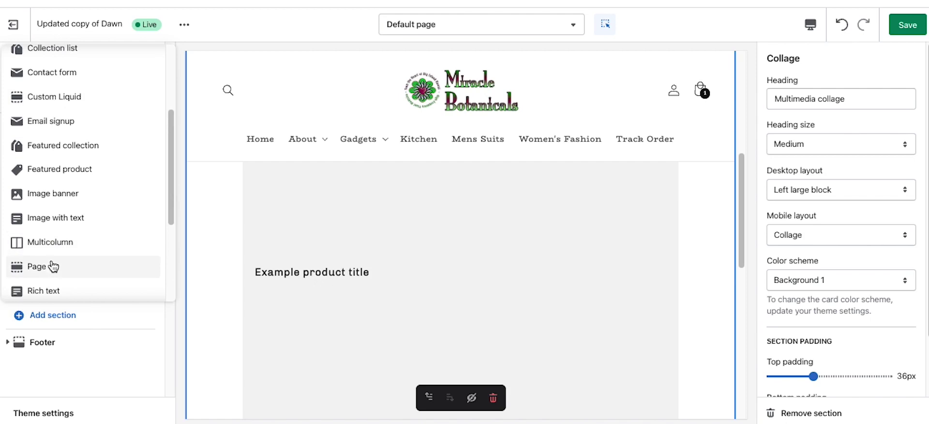
pyautogui.scroll(-3, 75, 269)
pyautogui.scroll(6, 77, 271)
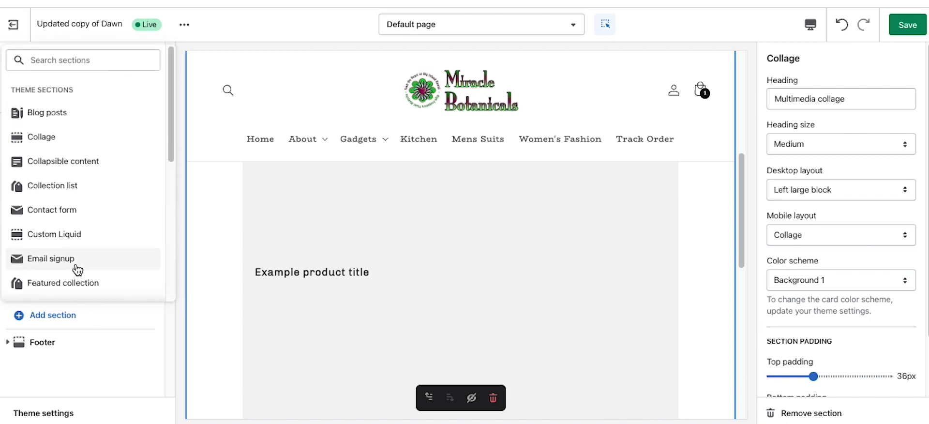
pyautogui.scroll(-5, 77, 267)
pyautogui.click(97, 353)
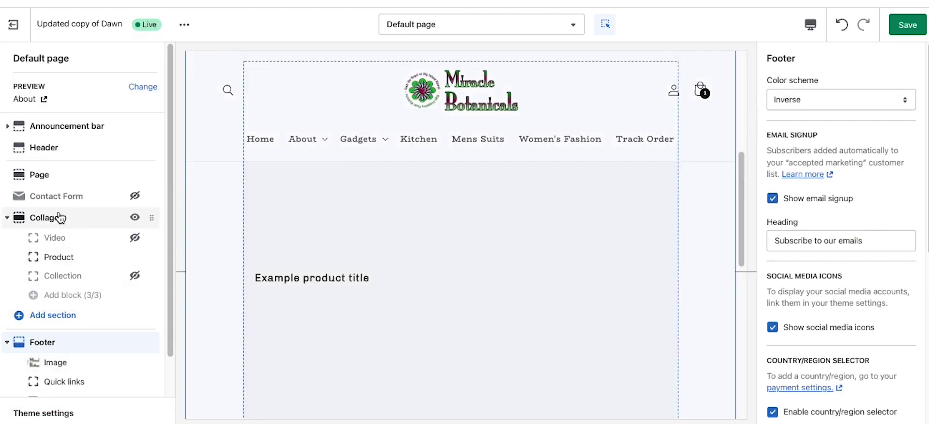
pyautogui.click(59, 218)
pyautogui.click(135, 218)
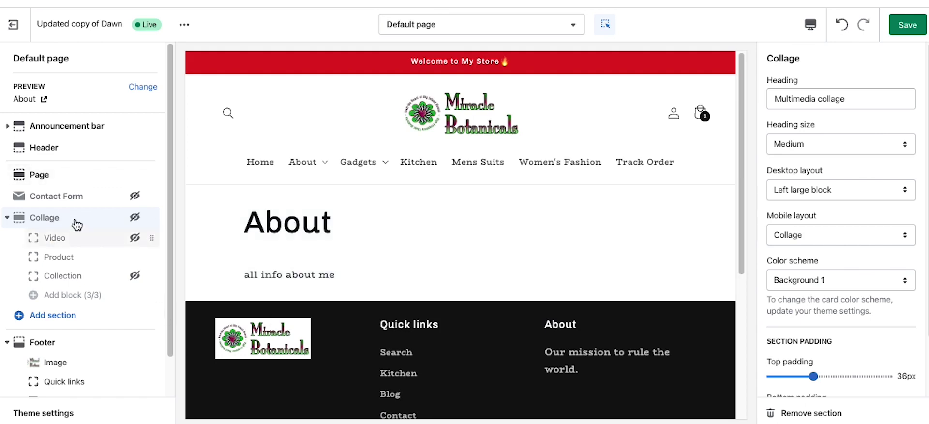
# Step: Add a three-column Multicolumn section to the page and save the template
pyautogui.click(75, 316)
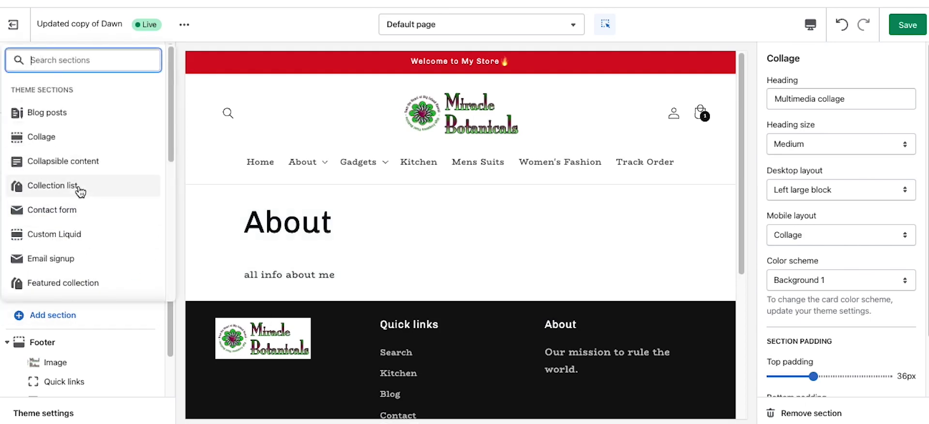
pyautogui.scroll(-5, 77, 189)
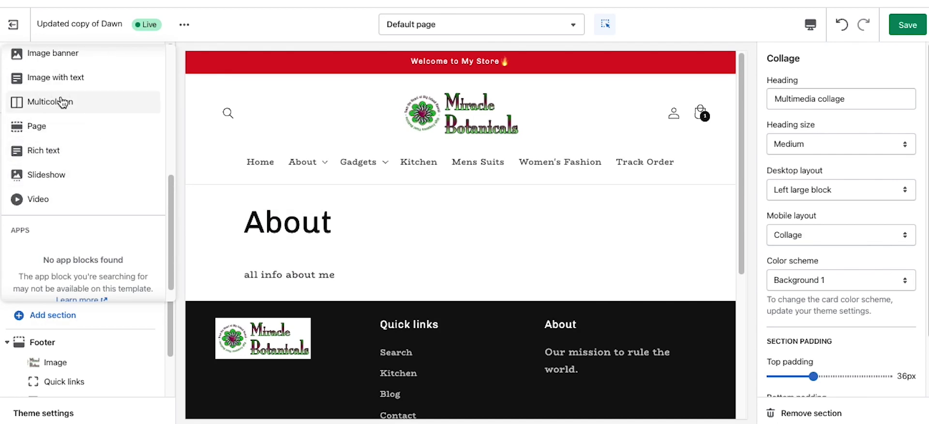
pyautogui.click(43, 106)
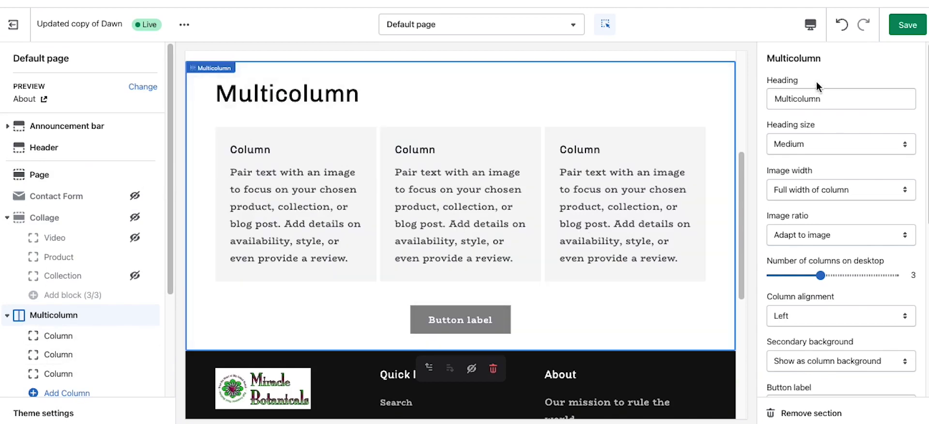
pyautogui.click(907, 27)
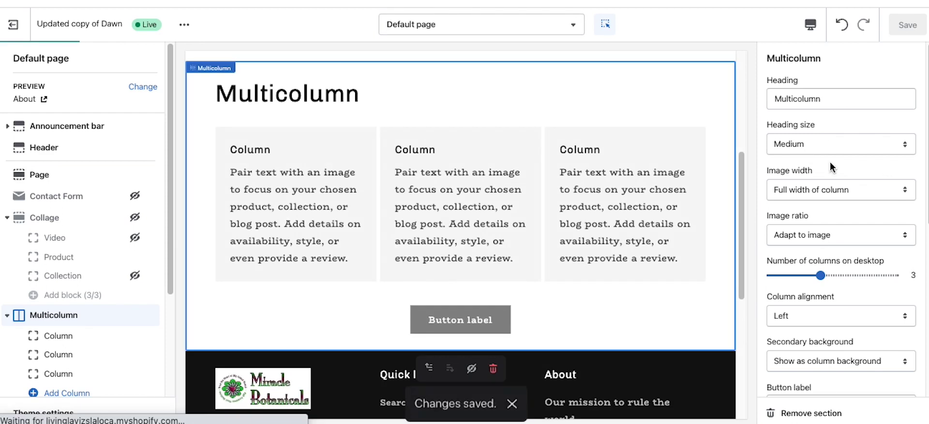
pyautogui.scroll(-5, 806, 149)
pyautogui.scroll(5, 806, 149)
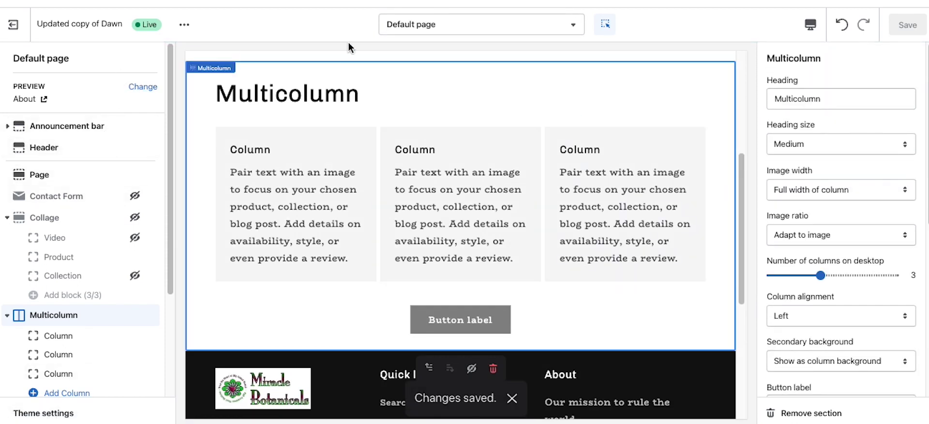
pyautogui.click(450, 23)
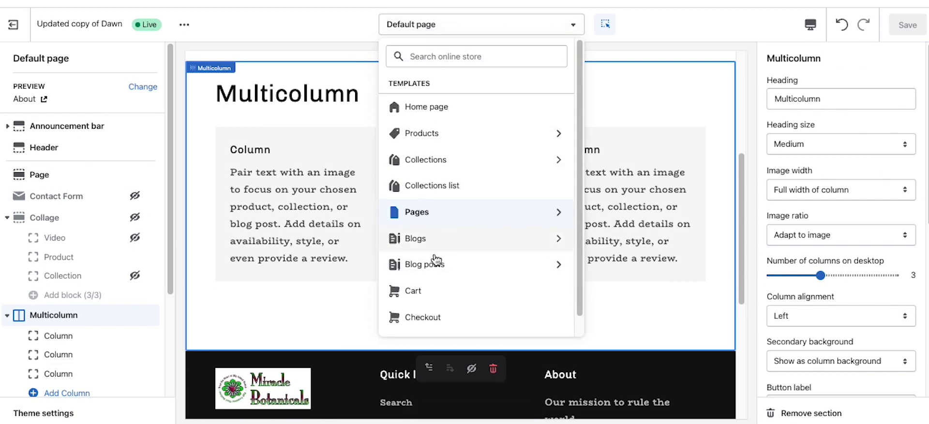
# Step: Open the Cart template and toggle the Checkout button block off and back on
pyautogui.click(428, 289)
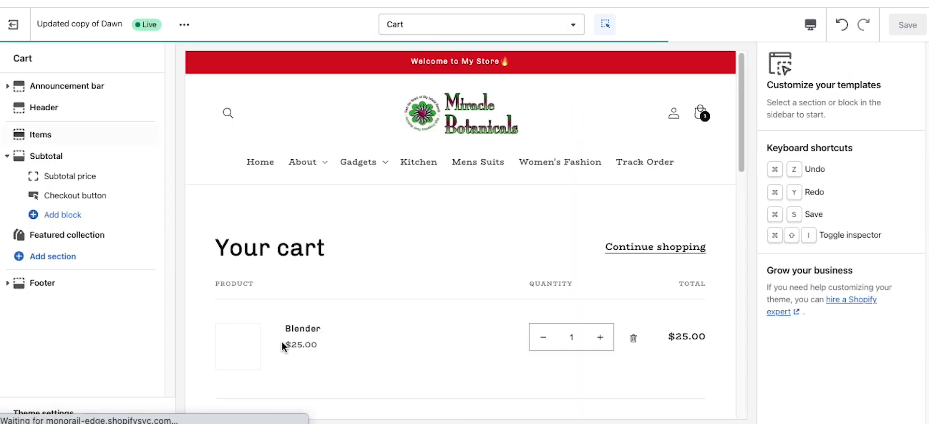
pyautogui.moveTo(77, 281)
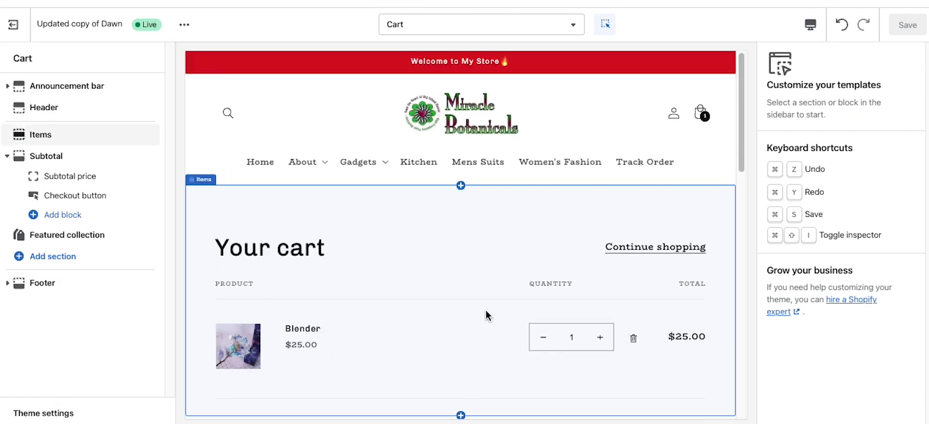
pyautogui.moveTo(80, 180)
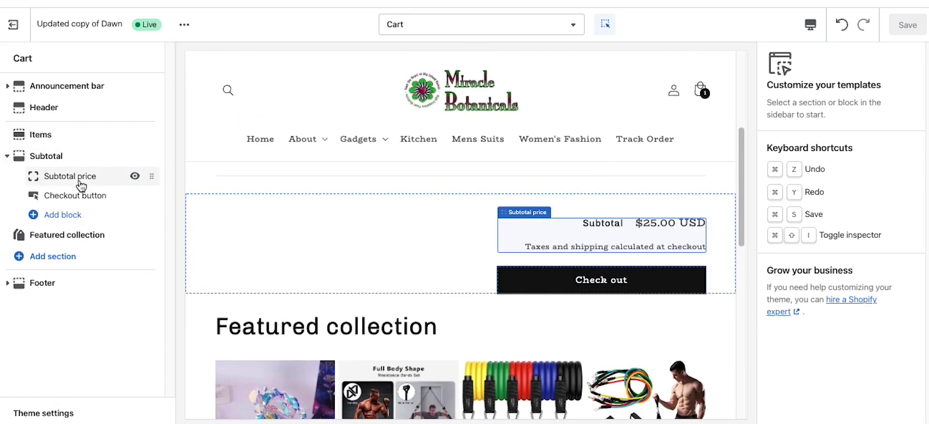
pyautogui.click(134, 197)
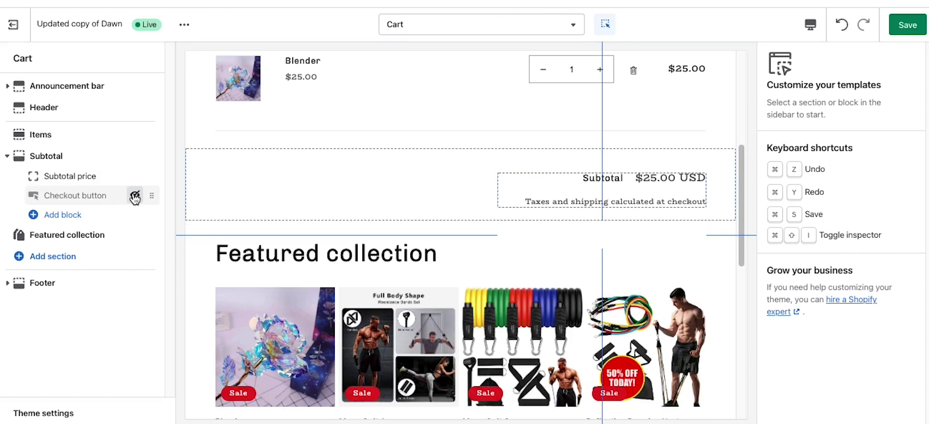
pyautogui.click(134, 197)
# Step: Browse the subtotal's block list without adding any block
pyautogui.click(70, 219)
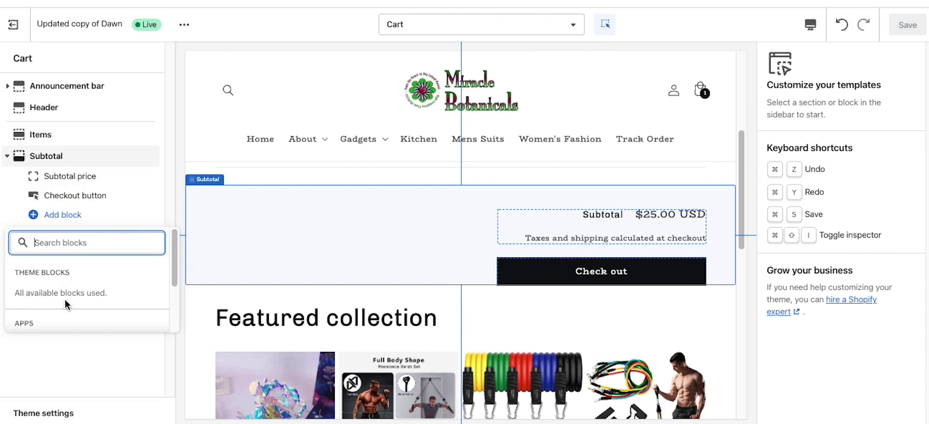
pyautogui.scroll(-3, 105, 265)
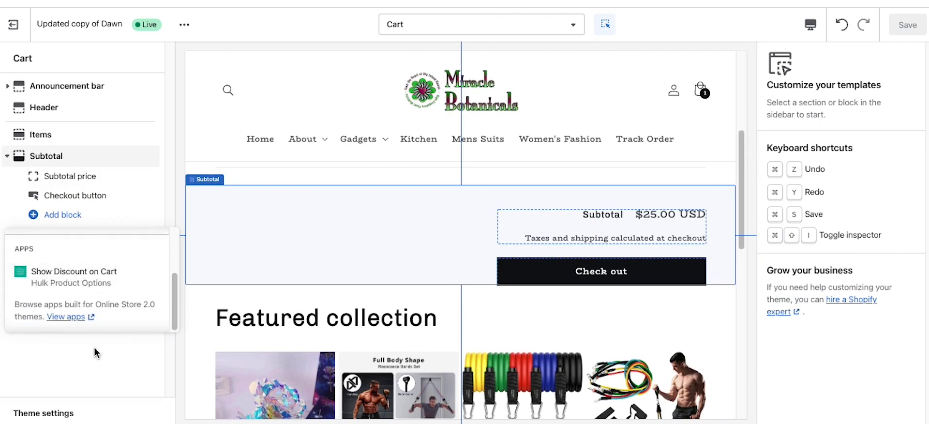
pyautogui.click(120, 378)
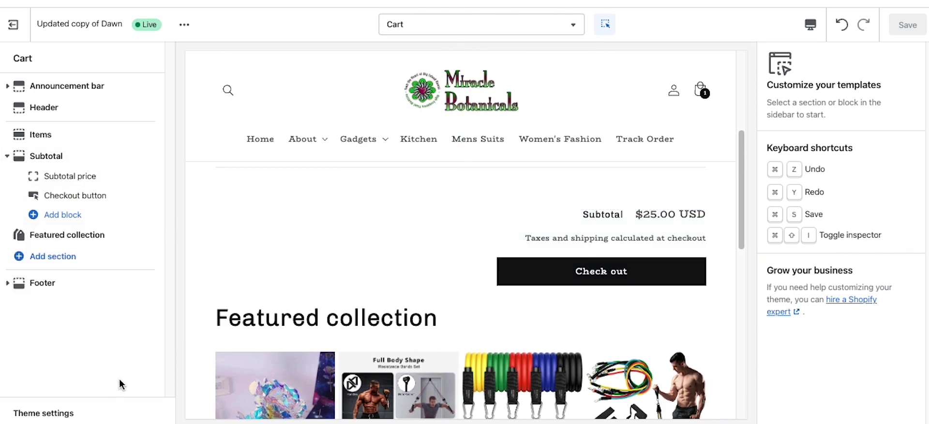
pyautogui.click(56, 218)
pyautogui.click(58, 222)
pyautogui.scroll(-2, 413, 272)
pyautogui.scroll(6, 413, 271)
pyautogui.scroll(-5, 413, 272)
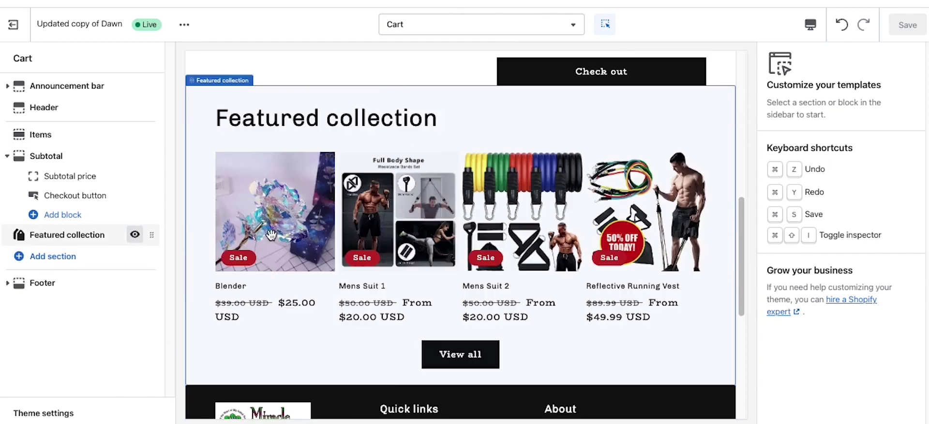
# Step: Hide the Featured collection section below the cart and save the template
pyautogui.click(135, 234)
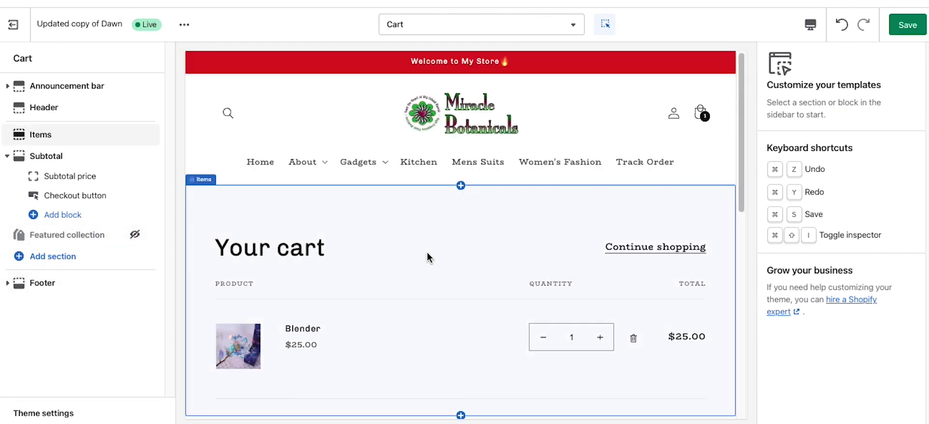
pyautogui.scroll(-1, 426, 261)
pyautogui.scroll(-5, 385, 245)
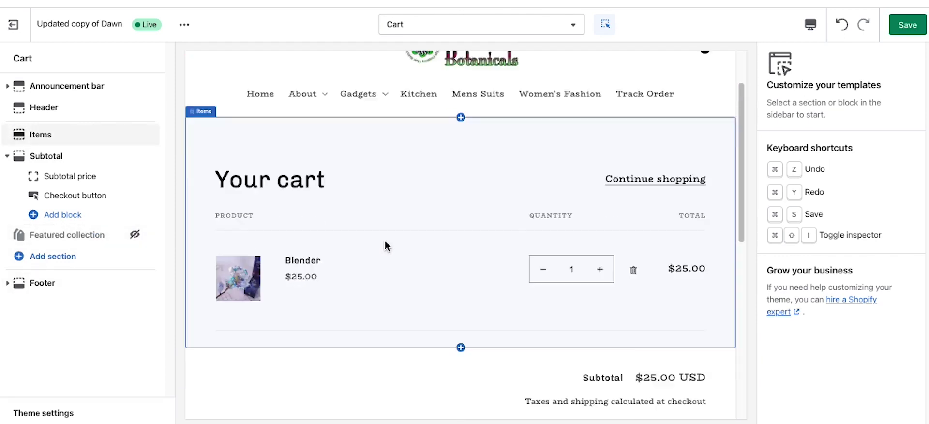
pyautogui.scroll(5, 385, 247)
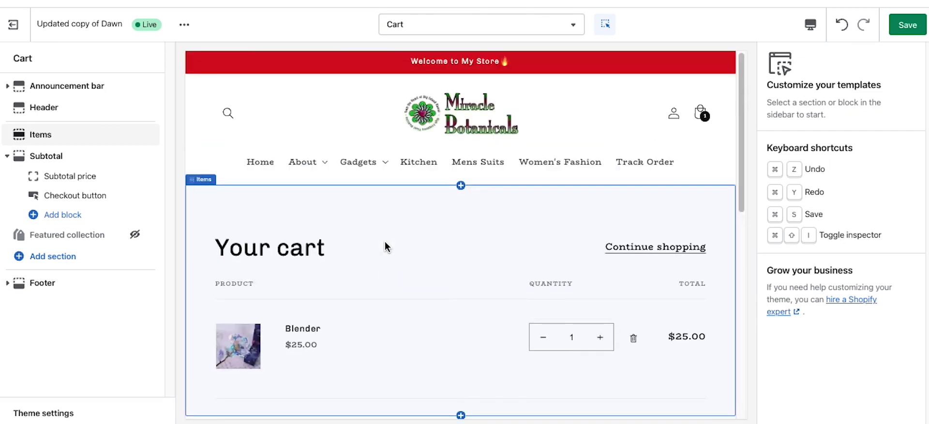
pyautogui.click(913, 28)
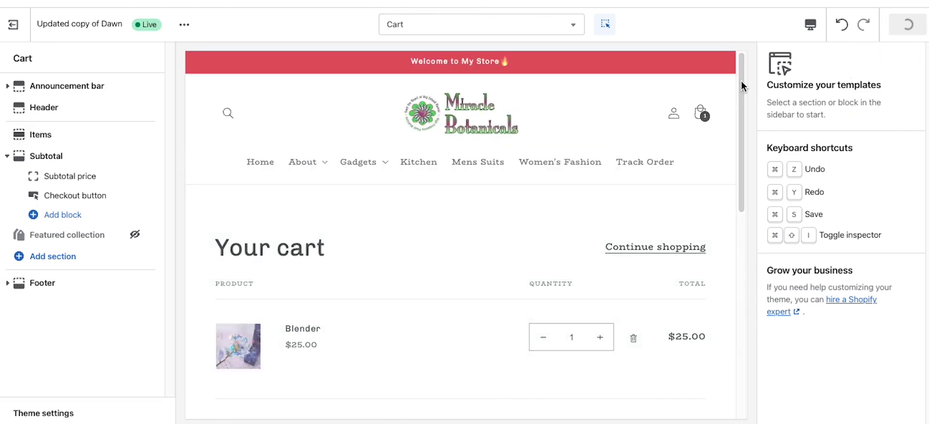
# Step: Switch to the Checkout template and open its checkout settings' background image picker
pyautogui.click(468, 28)
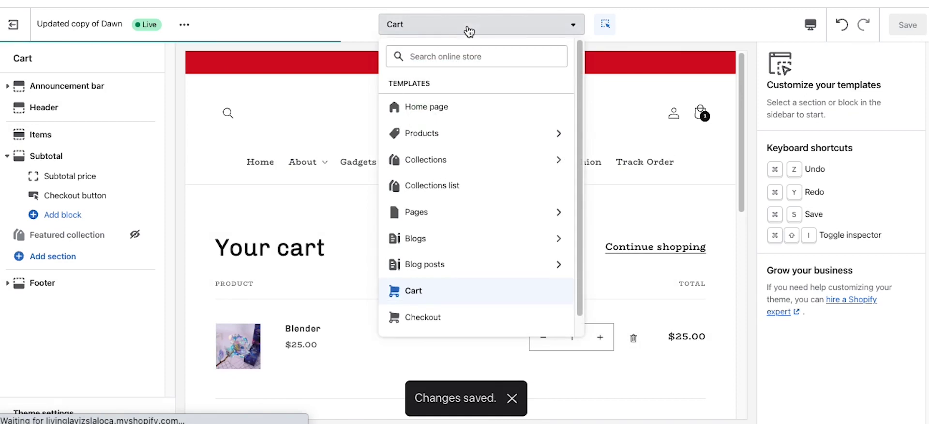
pyautogui.scroll(-1, 433, 252)
pyautogui.click(432, 297)
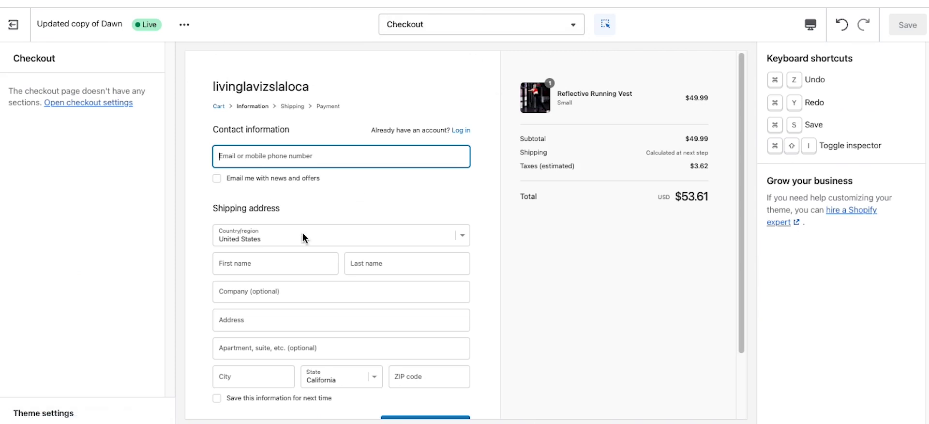
pyautogui.click(77, 103)
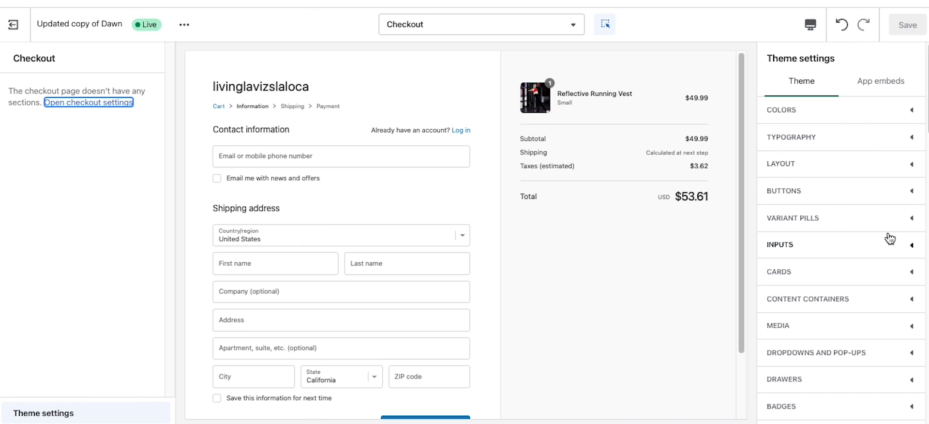
pyautogui.scroll(-8, 842, 264)
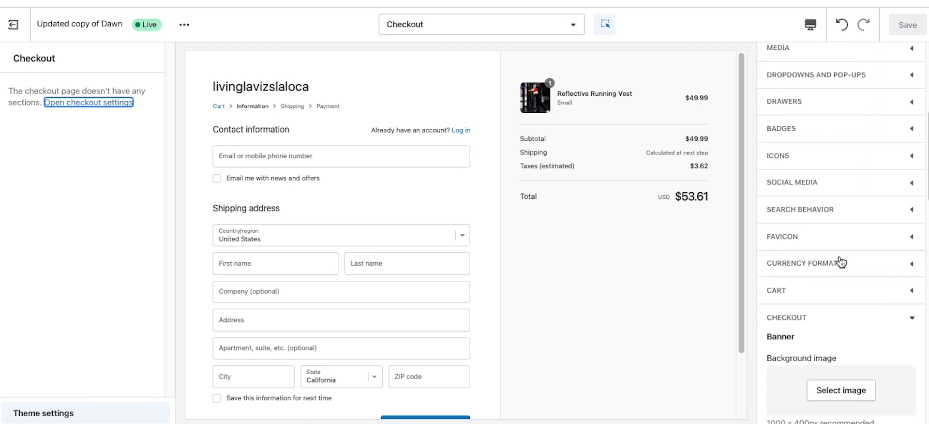
pyautogui.click(842, 261)
pyautogui.scroll(-1, 842, 242)
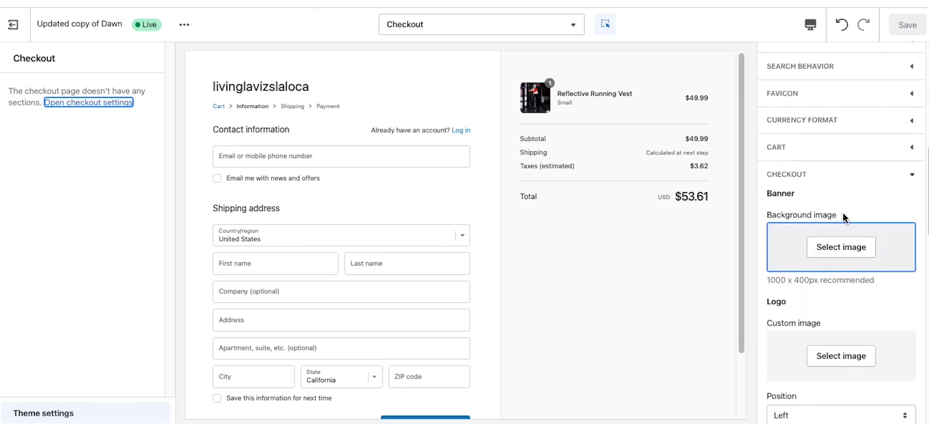
pyautogui.scroll(-3, 798, 244)
# Step: Set the Miracle Botanicals image as the checkout logo and center its position
pyautogui.click(830, 227)
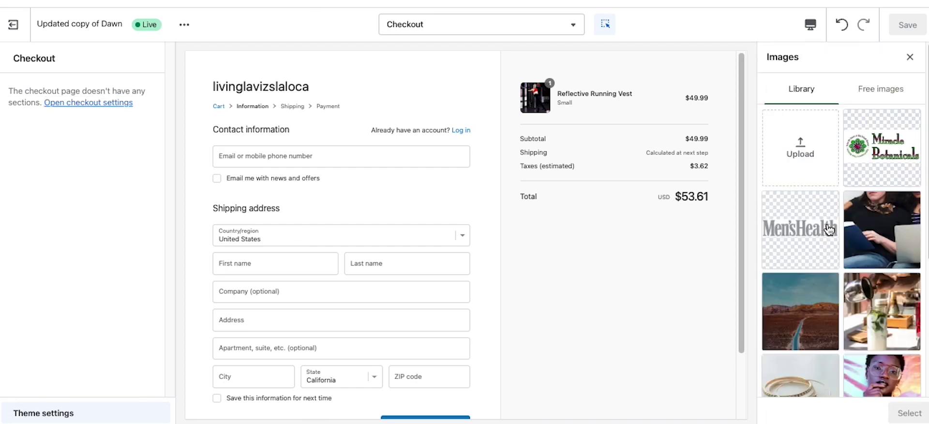
pyautogui.click(872, 167)
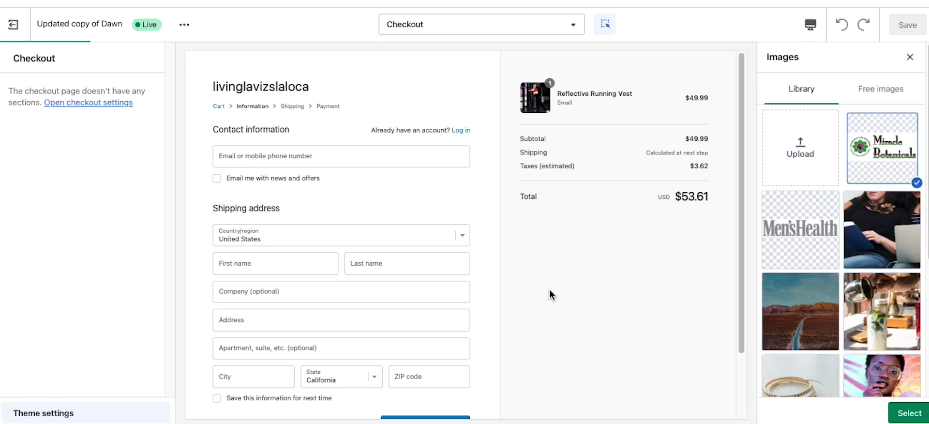
pyautogui.click(908, 413)
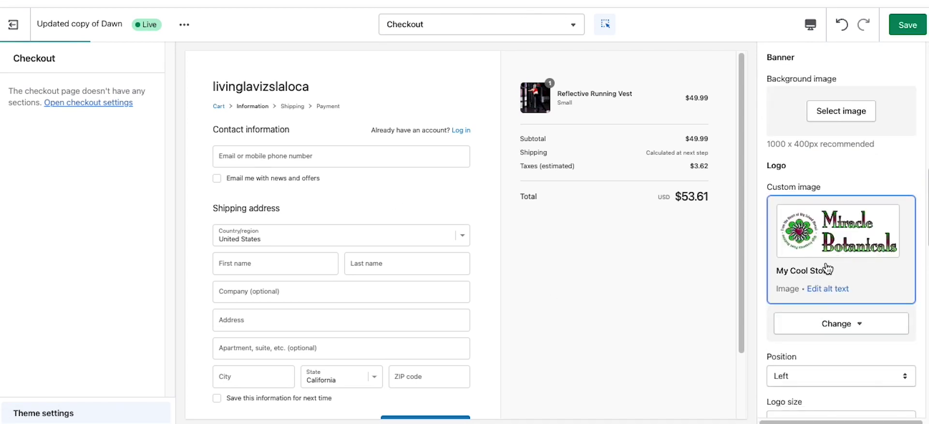
pyautogui.scroll(-5, 827, 269)
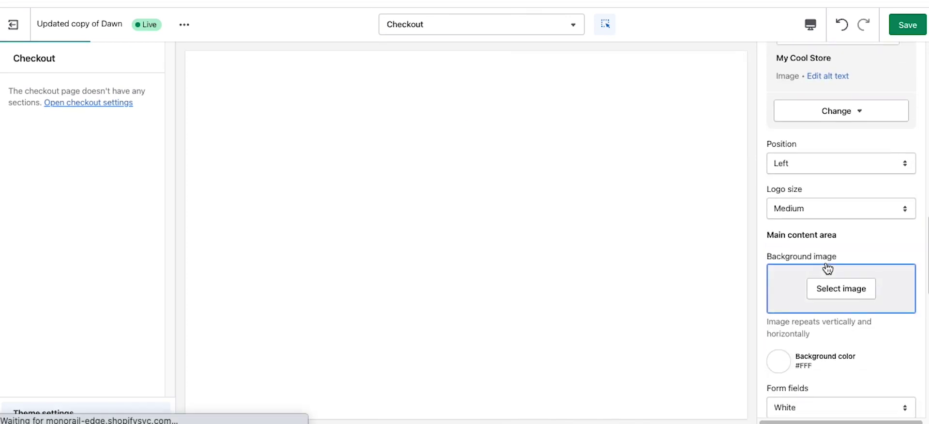
pyautogui.click(801, 161)
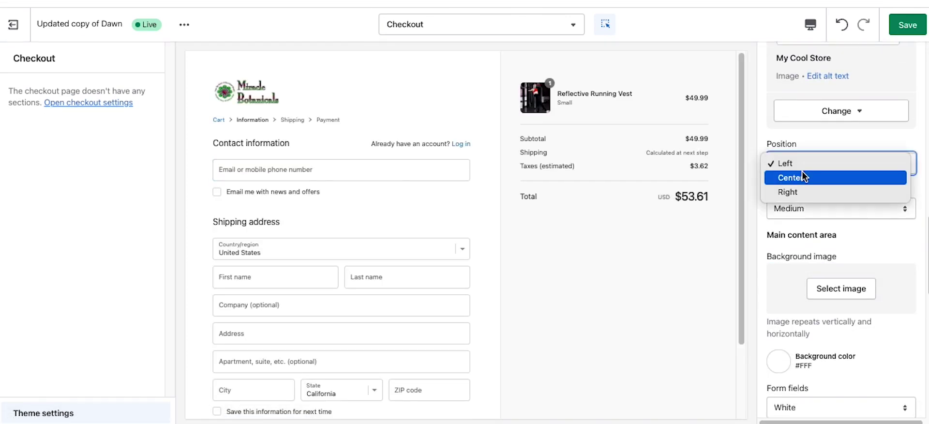
pyautogui.click(801, 178)
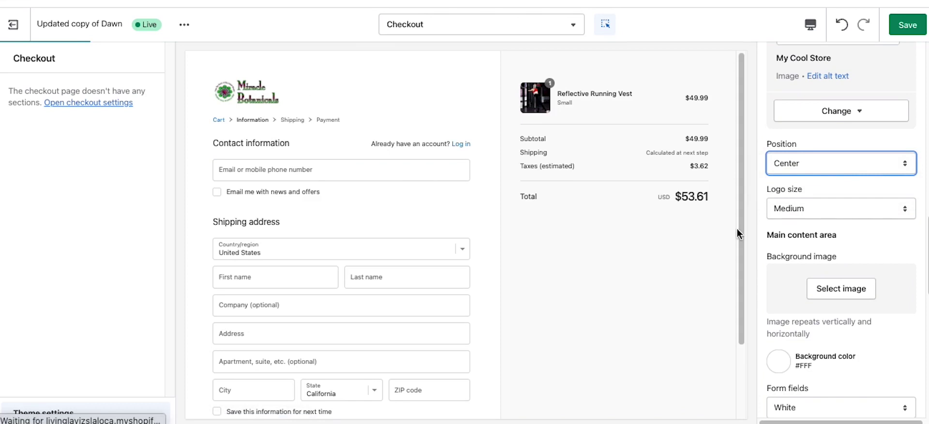
pyautogui.click(844, 294)
# Step: Set the woman-with-laptop photo as the main content area background
pyautogui.click(860, 253)
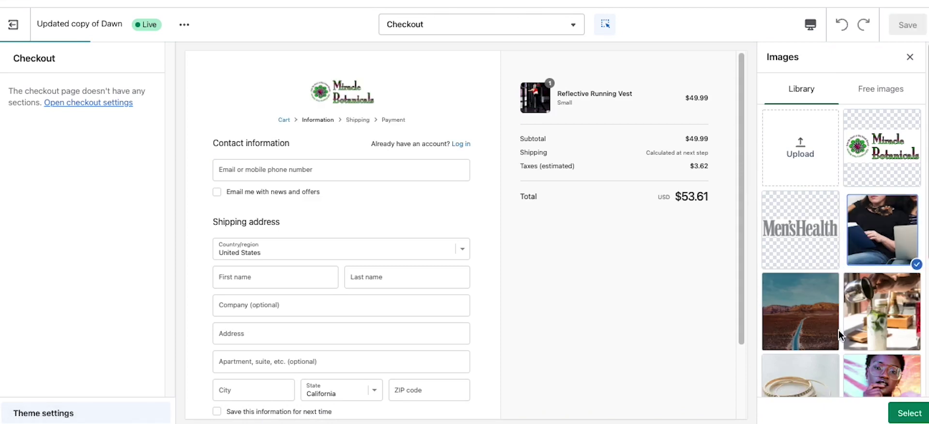
pyautogui.click(900, 413)
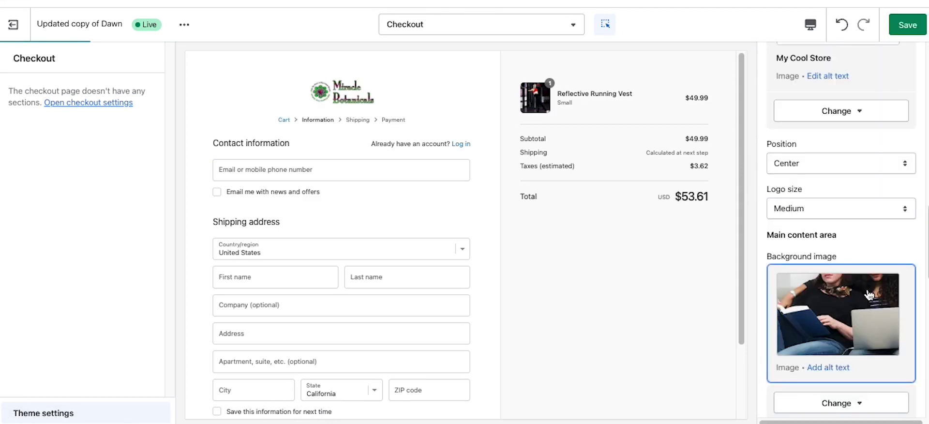
pyautogui.scroll(5, 864, 271)
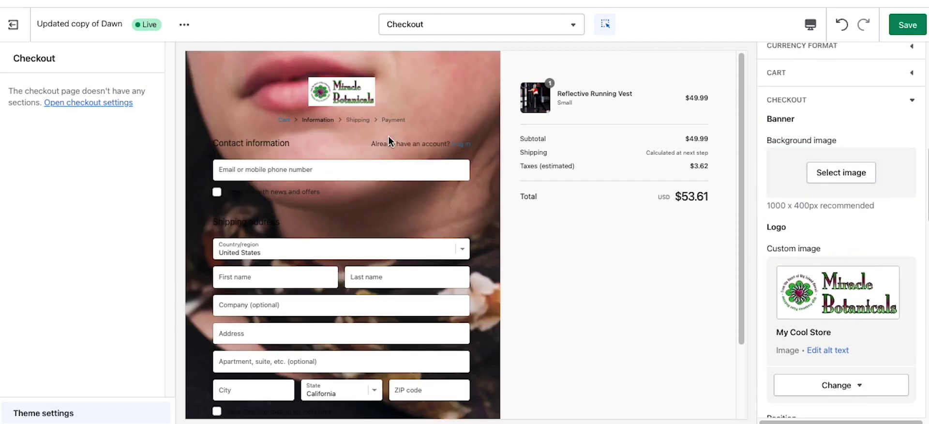
# Step: Set the desert road photo as the checkout banner background image
pyautogui.click(840, 173)
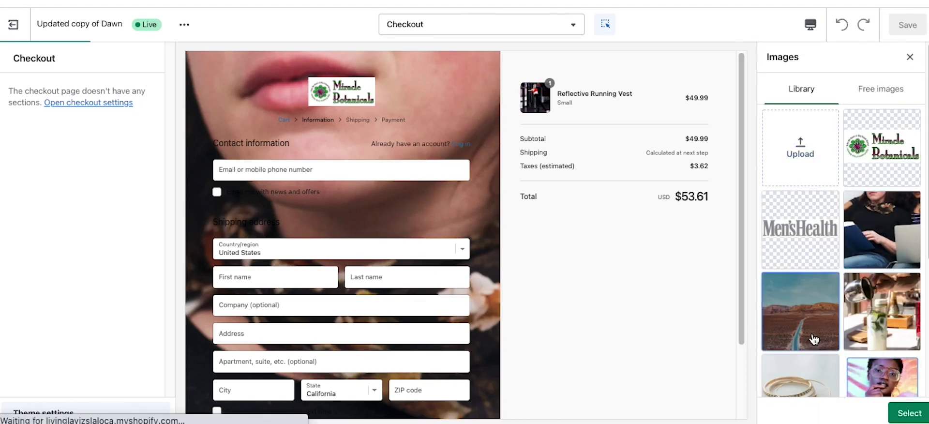
pyautogui.click(806, 300)
pyautogui.click(905, 414)
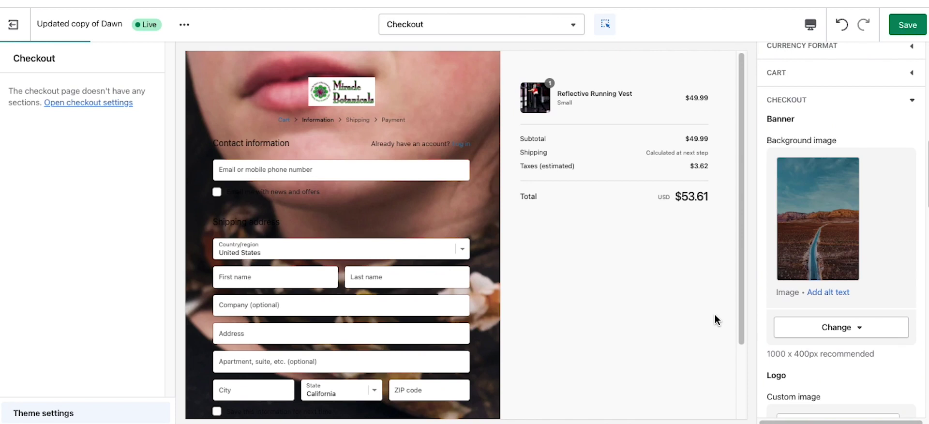
pyautogui.scroll(-3, 893, 263)
pyautogui.scroll(5, 895, 266)
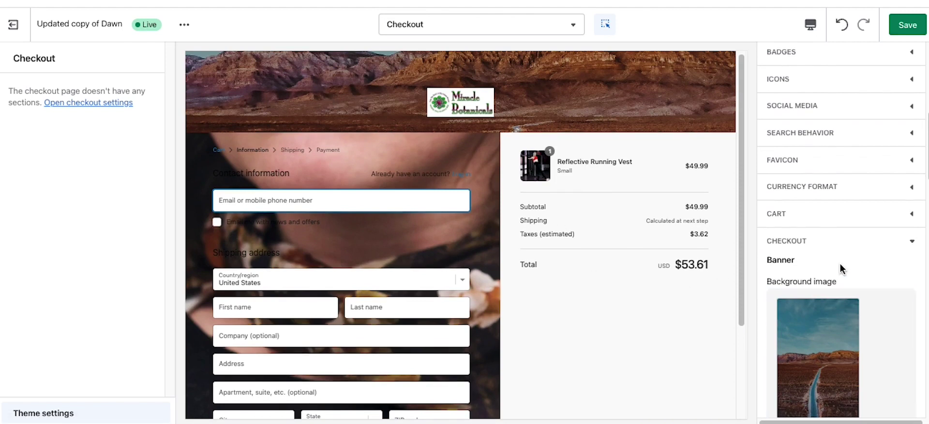
# Step: Remove the woman-with-laptop main-area background image and save the checkout settings
pyautogui.scroll(-5, 842, 266)
pyautogui.scroll(-5, 842, 271)
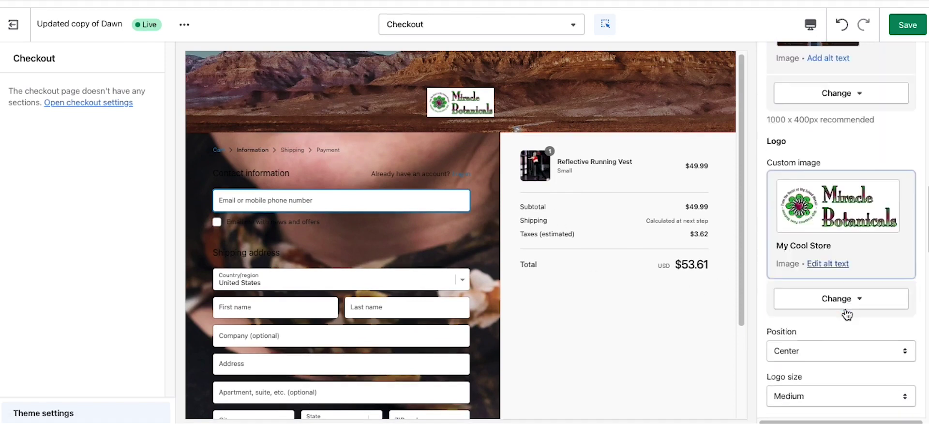
pyautogui.scroll(-1, 845, 315)
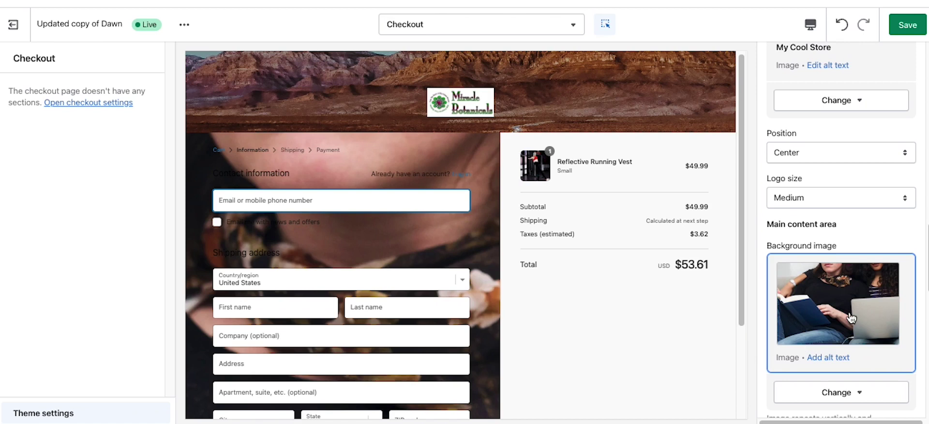
pyautogui.scroll(-3, 851, 316)
pyautogui.click(844, 282)
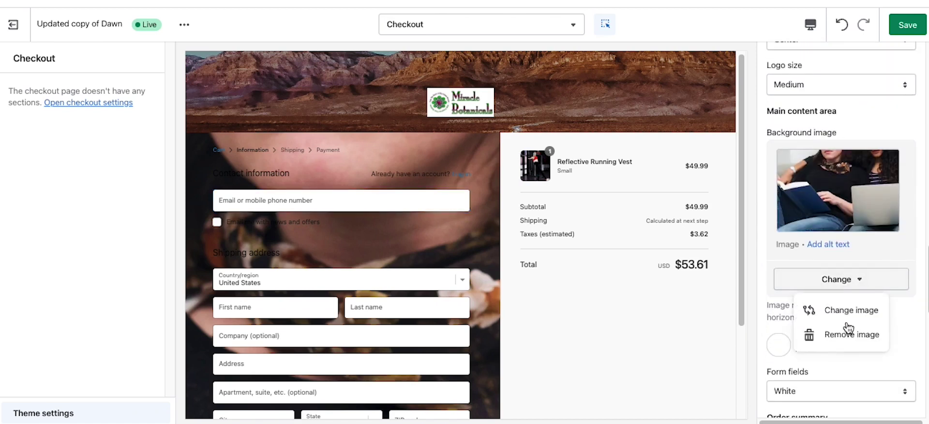
pyautogui.click(846, 331)
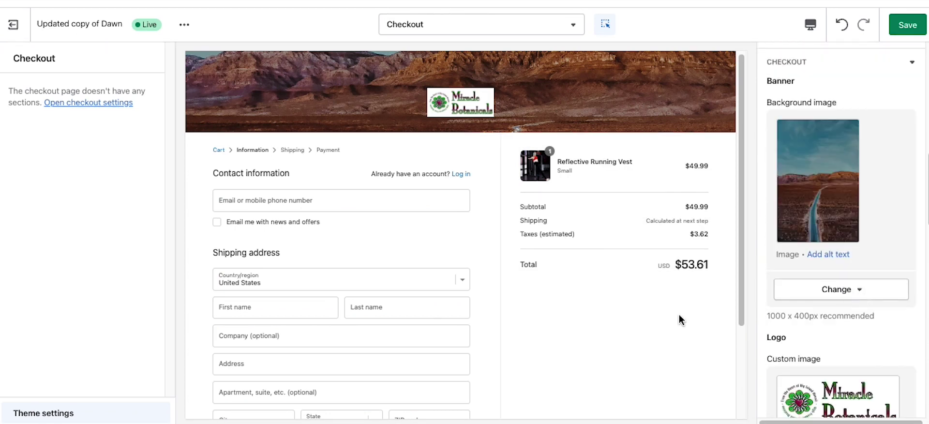
pyautogui.click(899, 25)
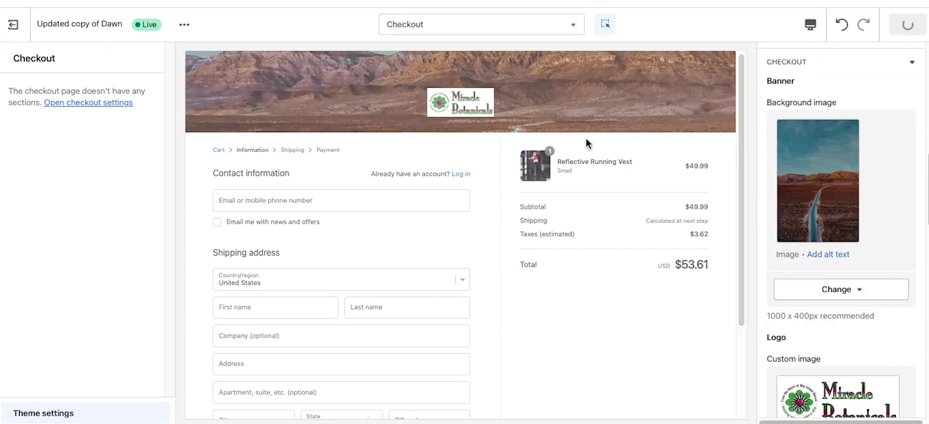
pyautogui.click(412, 24)
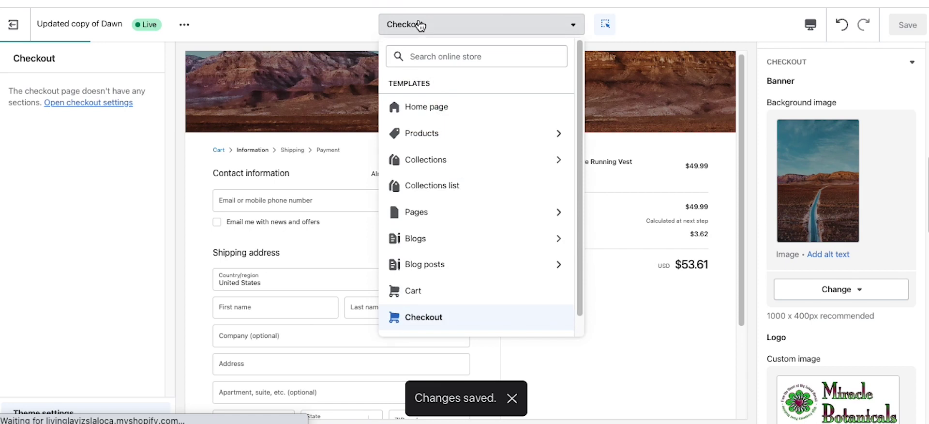
# Step: Preview the Search template, glancing at the section picker without adding a section
pyautogui.scroll(-1, 467, 256)
pyautogui.click(449, 318)
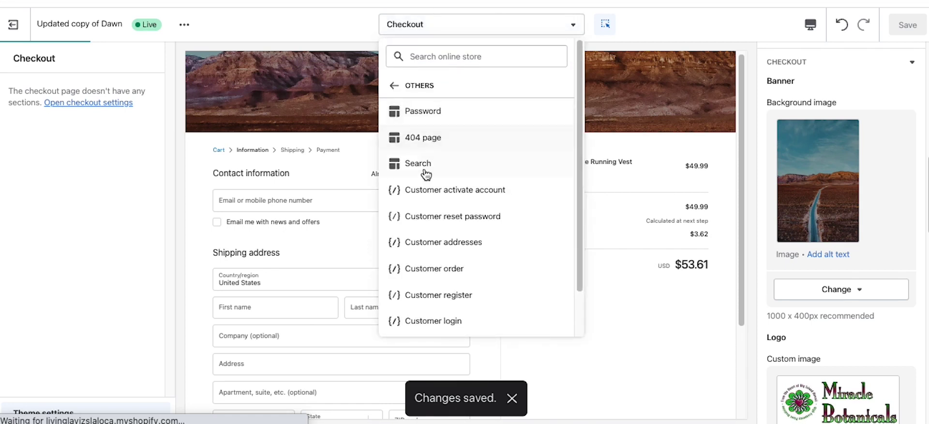
pyautogui.click(421, 163)
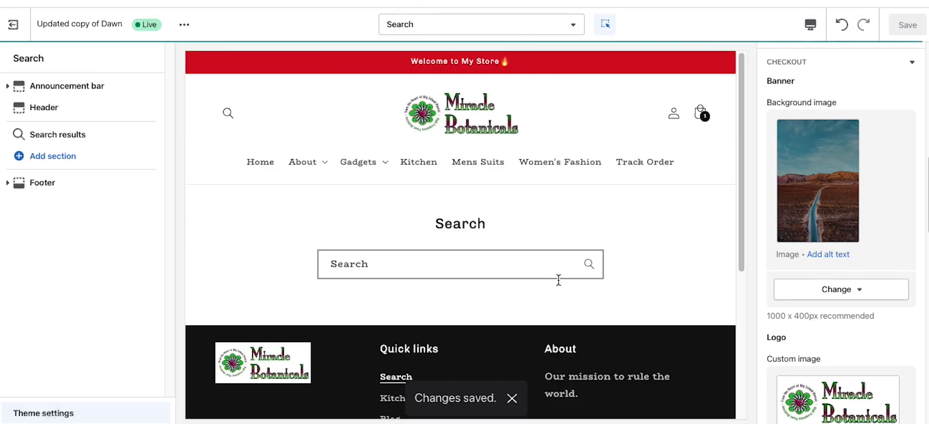
pyautogui.click(55, 156)
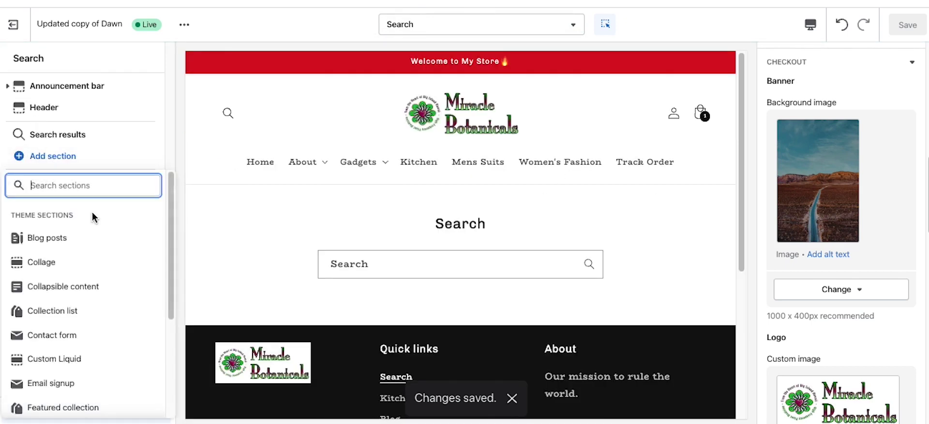
pyautogui.click(707, 244)
# Step: Switch the preview to the Customer login template under Others
pyautogui.click(517, 32)
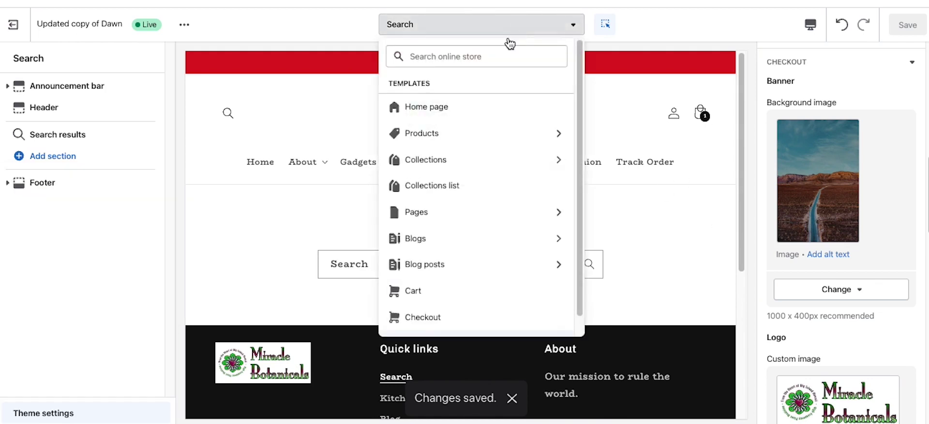
pyautogui.scroll(-1, 493, 271)
pyautogui.click(474, 327)
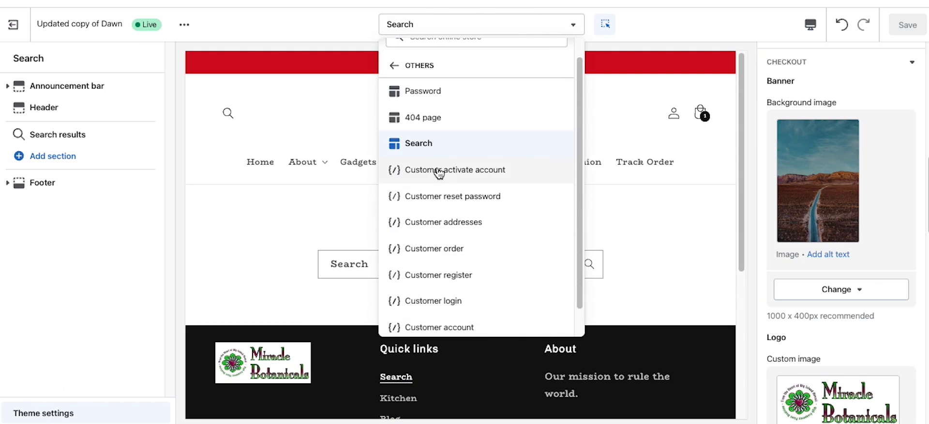
pyautogui.click(433, 300)
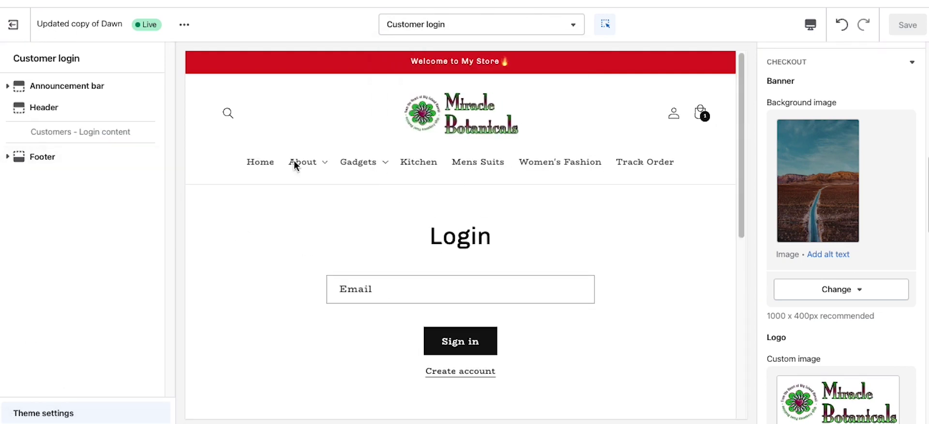
# Step: Close the template list unchanged and exit the theme editor to the Themes page
pyautogui.click(481, 25)
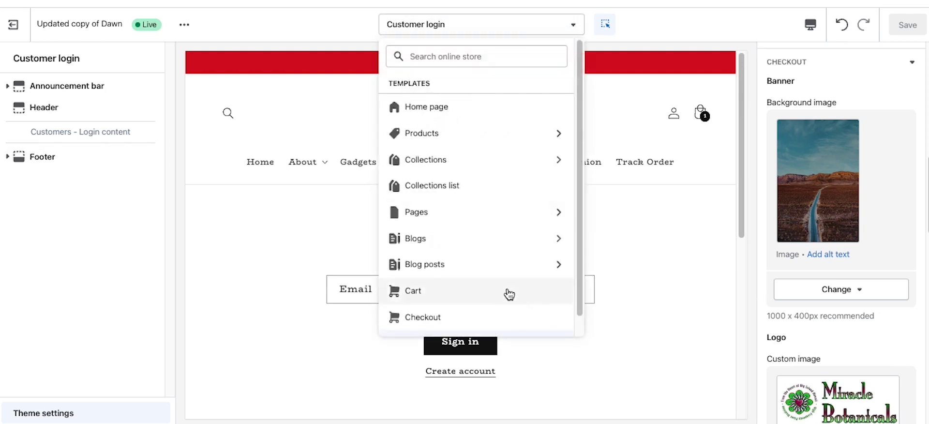
pyautogui.scroll(-1, 504, 297)
pyautogui.scroll(1, 464, 252)
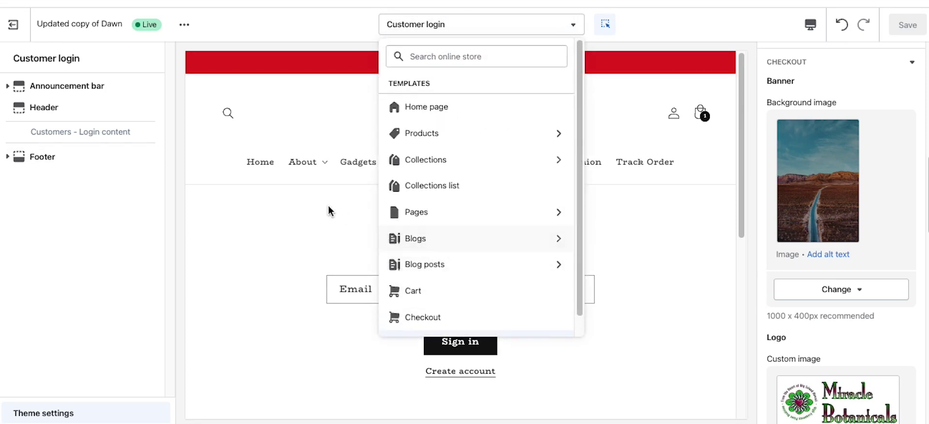
pyautogui.click(280, 228)
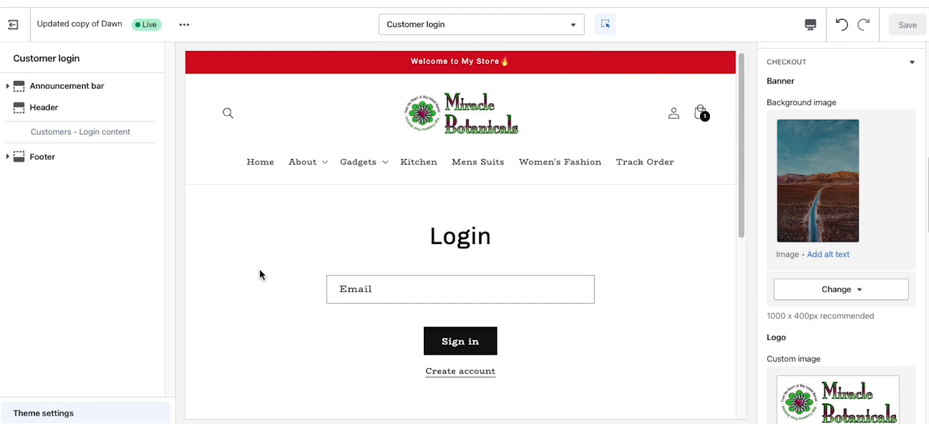
pyautogui.click(15, 25)
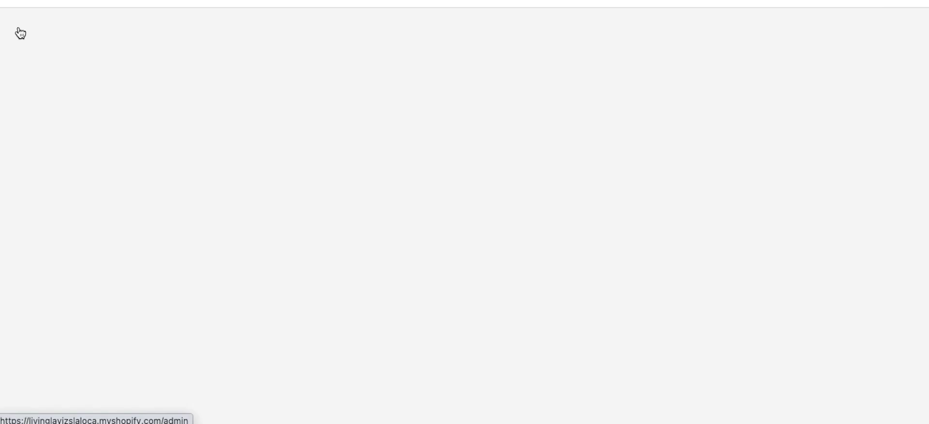